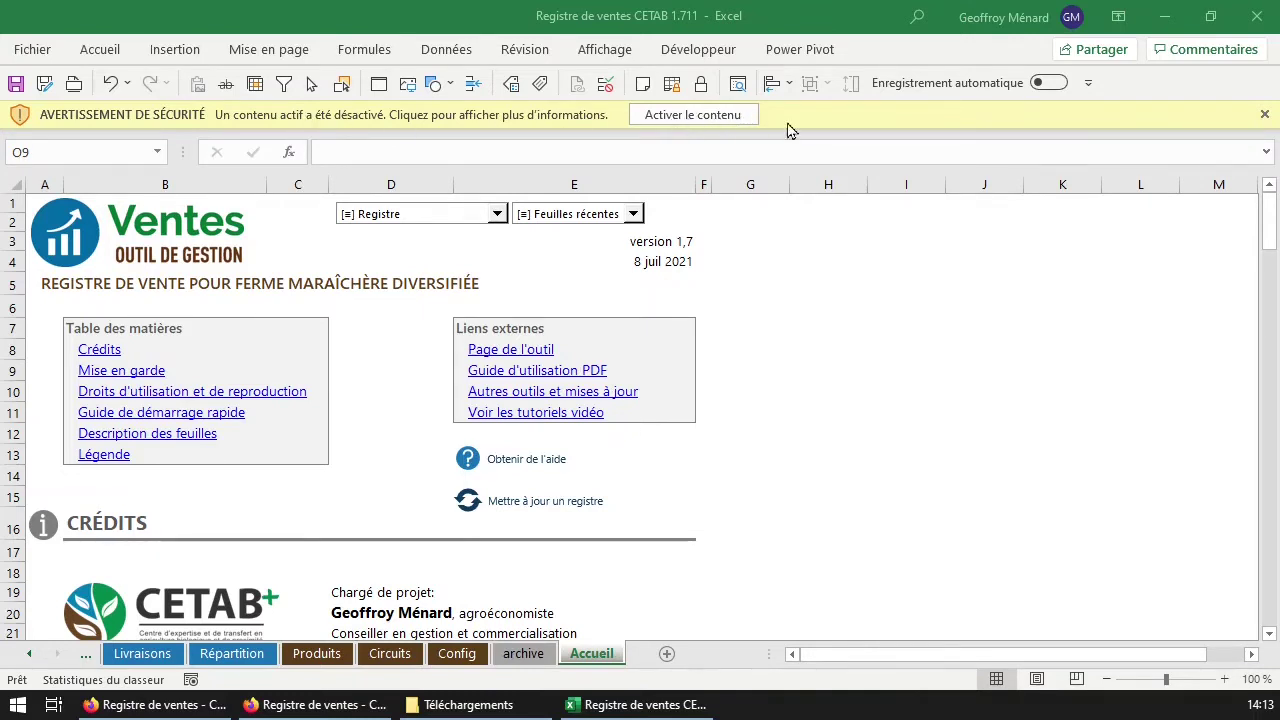
Enable the workbook's content with 'Activer le contenu' to bring up the 'Modèle ouvert' prompt.
{"action": "left_click", "coordinate": [724, 118]}
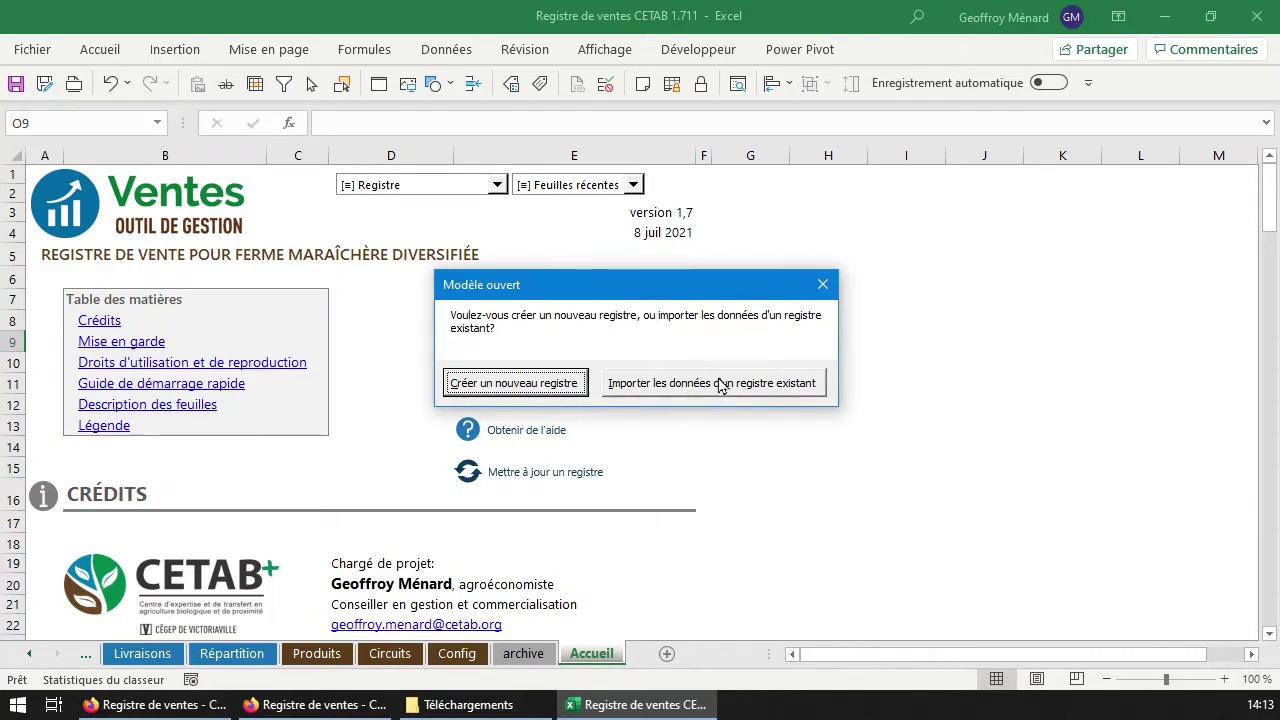
Create a new register saved as 'Registre de ventes Ma ferme 2 2021.xlsm' in Dossier de travail.
{"action": "left_click", "coordinate": [515, 383]}
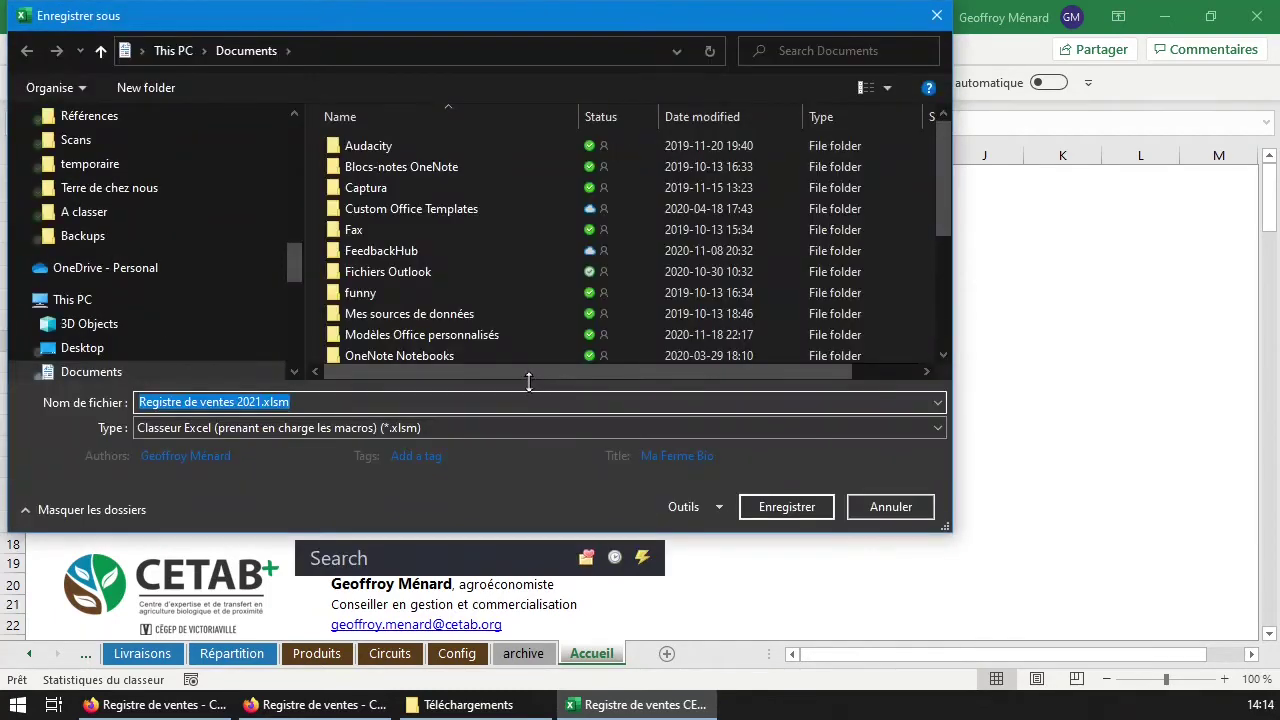
{"action": "left_click_drag", "start_coordinate": [296, 262], "coordinate": [297, 130]}
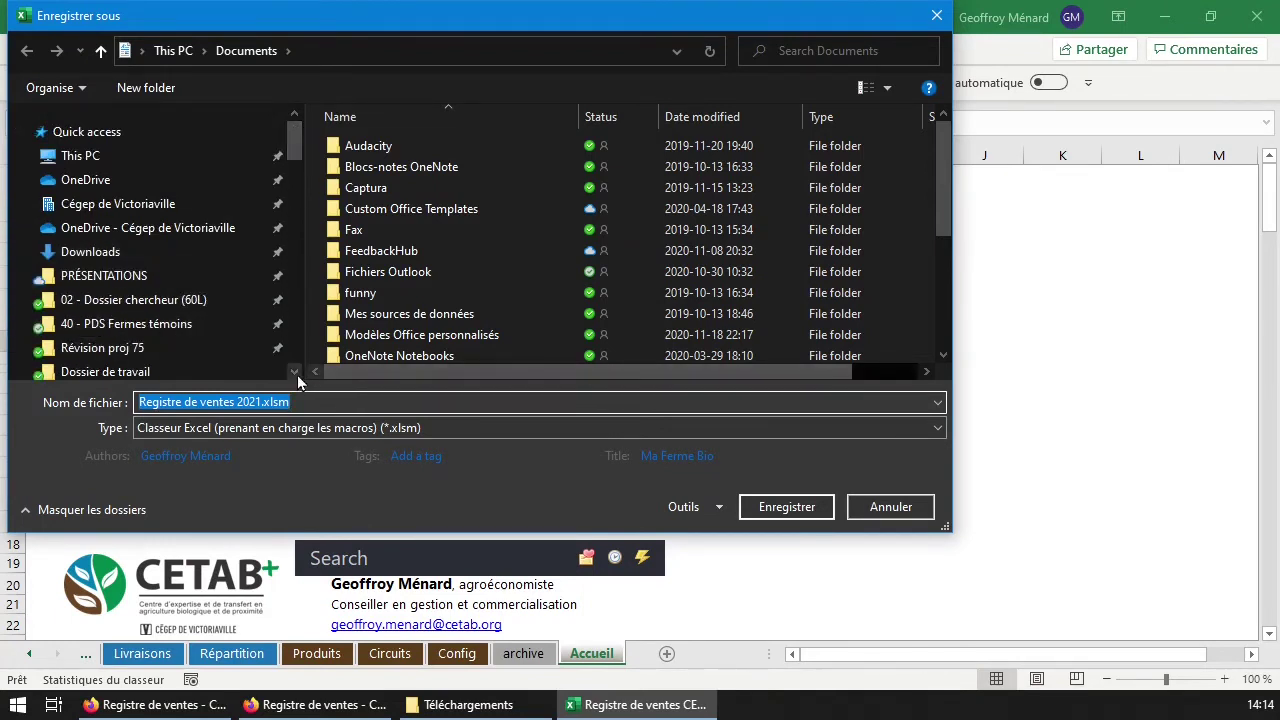
{"action": "left_click", "coordinate": [171, 373]}
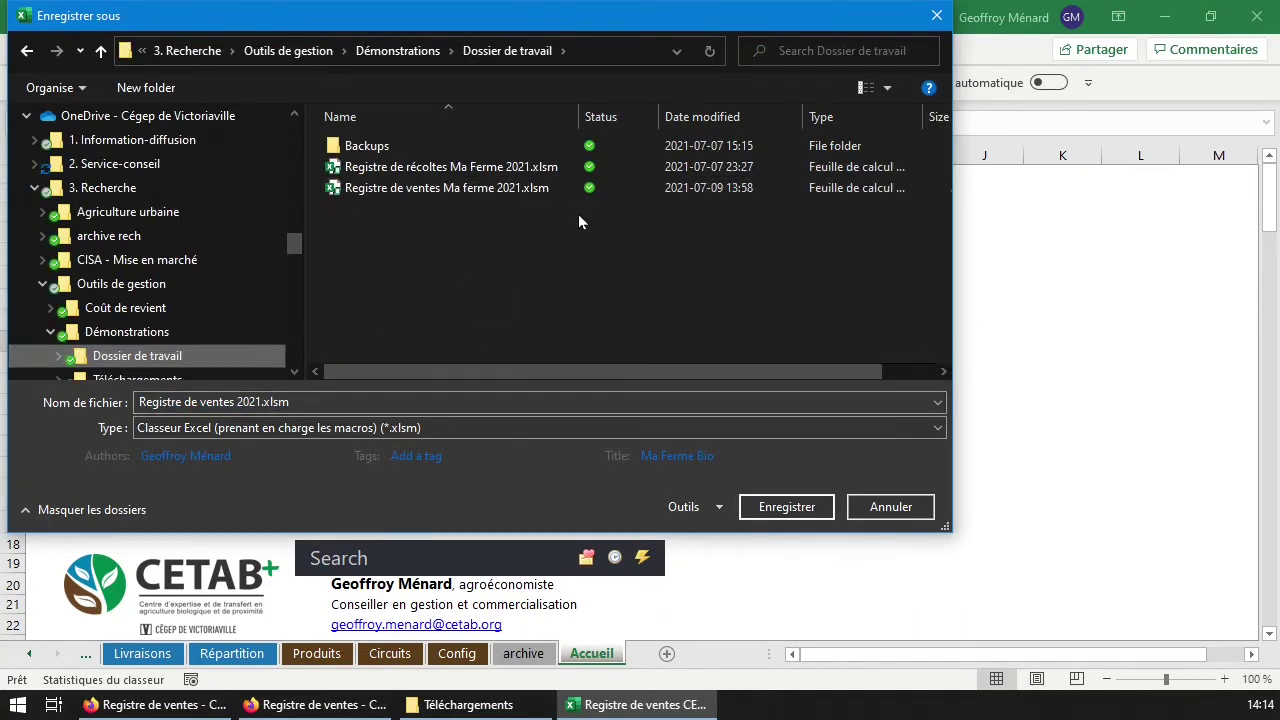
{"action": "left_click", "coordinate": [511, 190]}
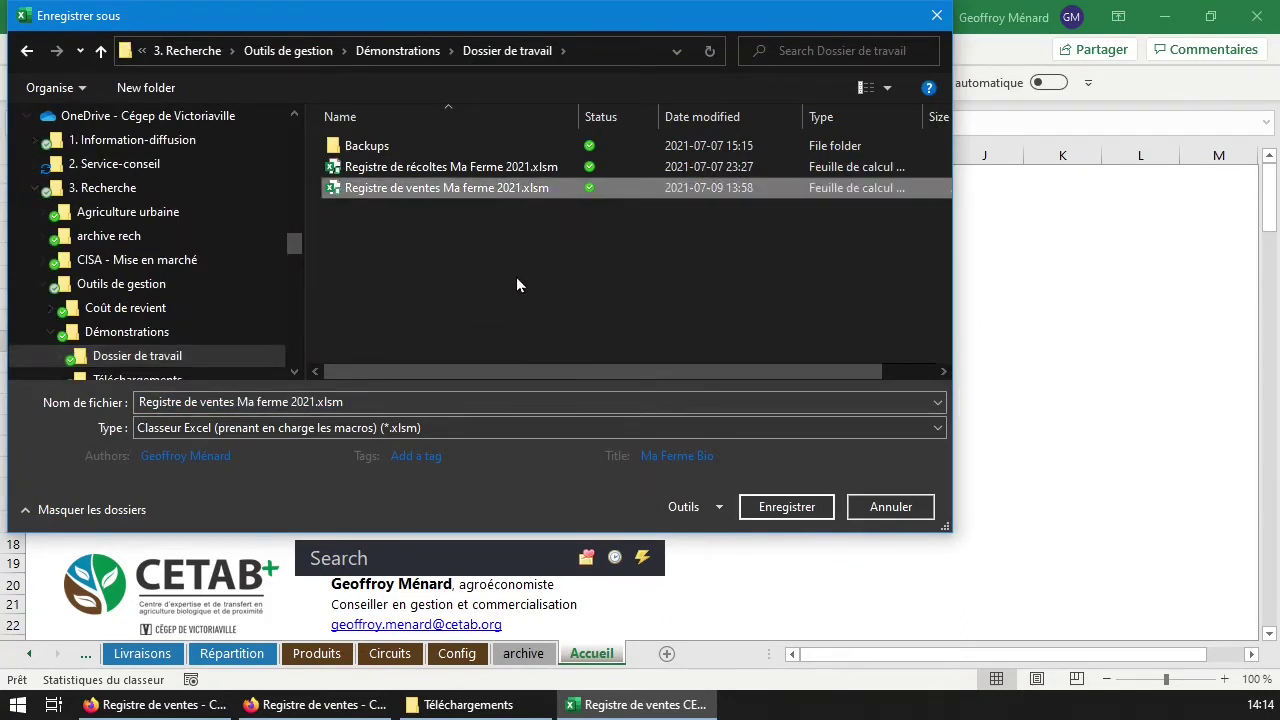
{"action": "left_click", "coordinate": [292, 402]}
{"action": "left_click", "coordinate": [292, 402]}
{"action": "type", "text": "2"}
{"action": "left_click", "coordinate": [787, 507]}
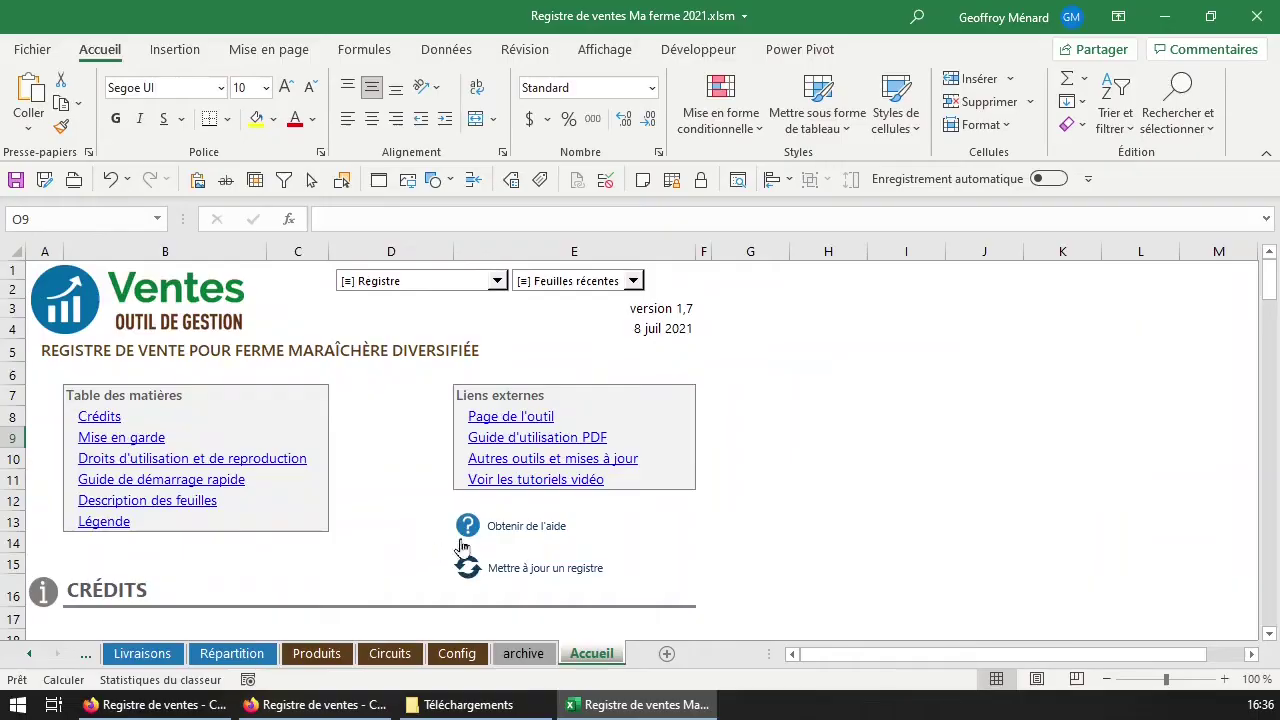
{"action": "scroll", "coordinate": [386, 397], "scroll_direction": "down", "scroll_amount": 20}
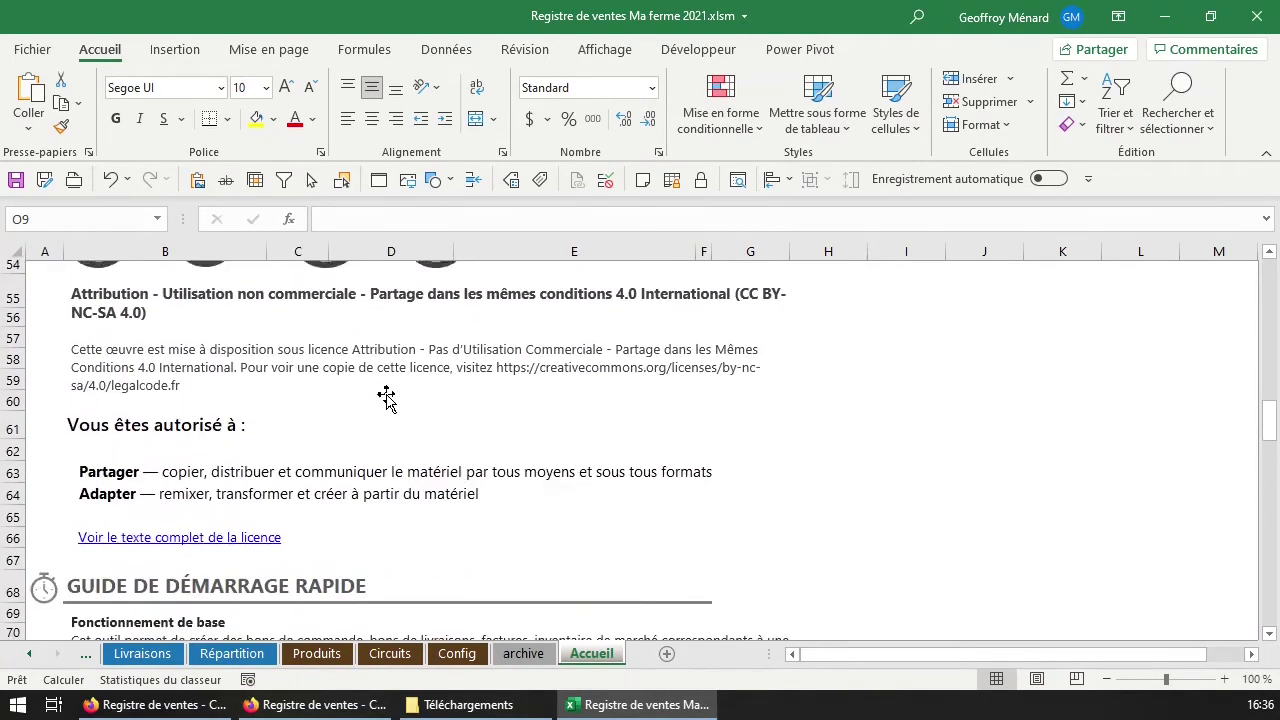
{"action": "scroll", "coordinate": [386, 395], "scroll_direction": "down", "scroll_amount": 2}
{"action": "scroll", "coordinate": [386, 393], "scroll_direction": "up", "scroll_amount": 4}
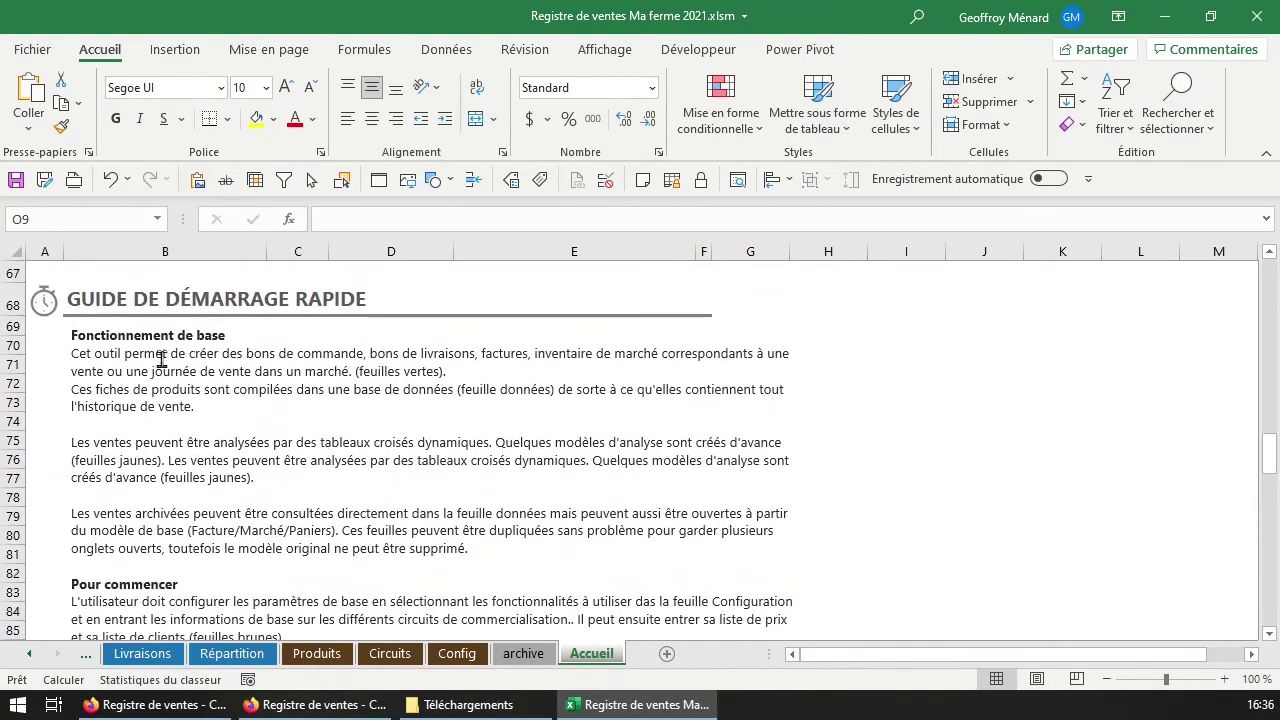
{"action": "scroll", "coordinate": [177, 549], "scroll_direction": "down", "scroll_amount": 7}
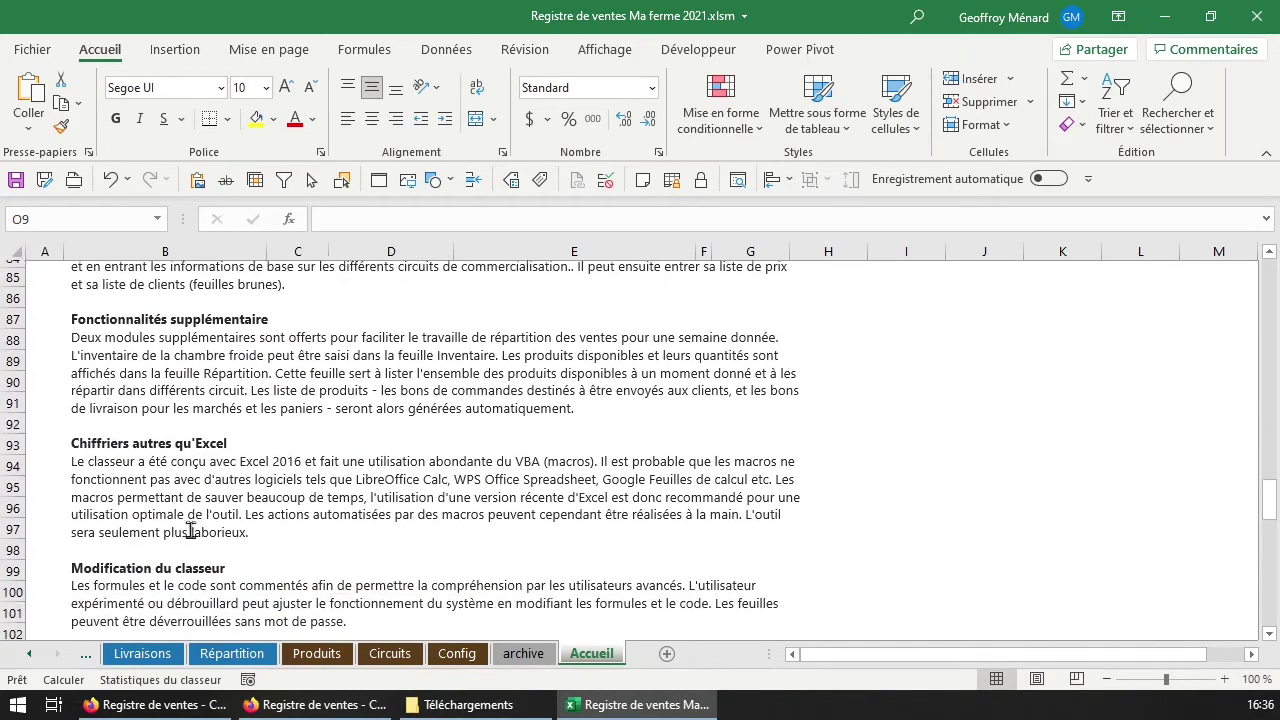
{"action": "scroll", "coordinate": [416, 491], "scroll_direction": "up", "scroll_amount": 1}
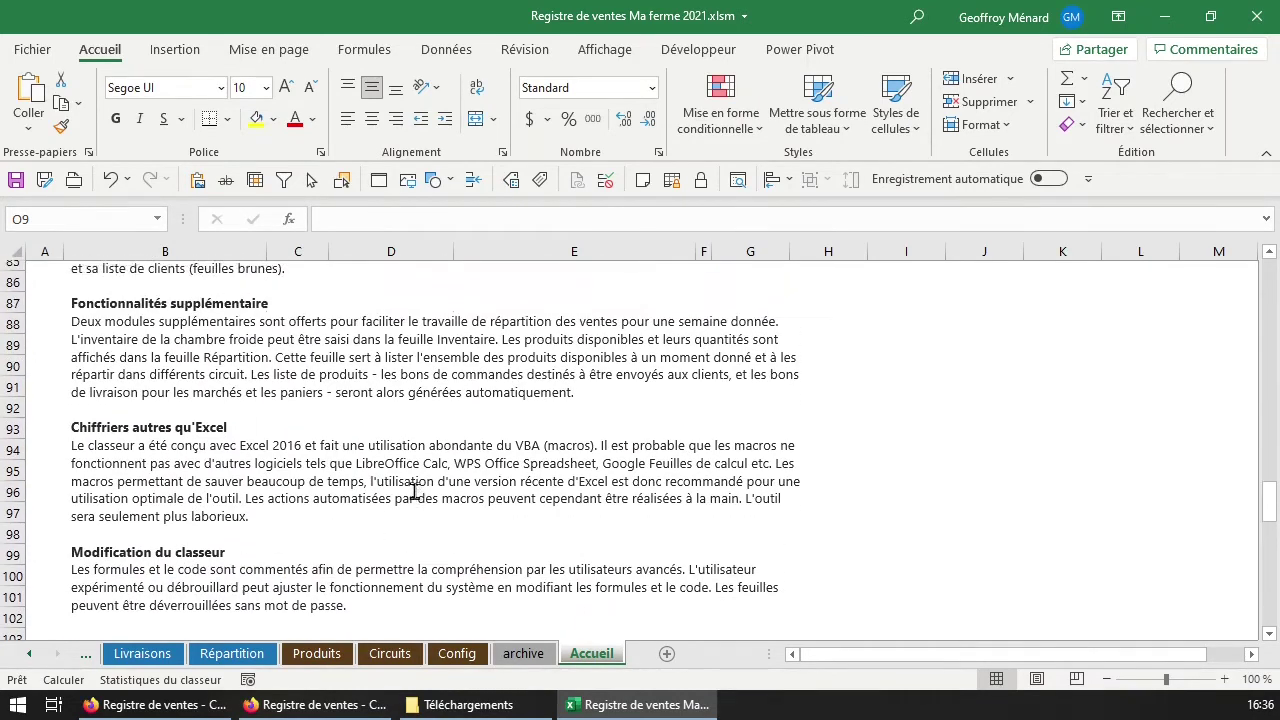
{"action": "double_click", "coordinate": [284, 455]}
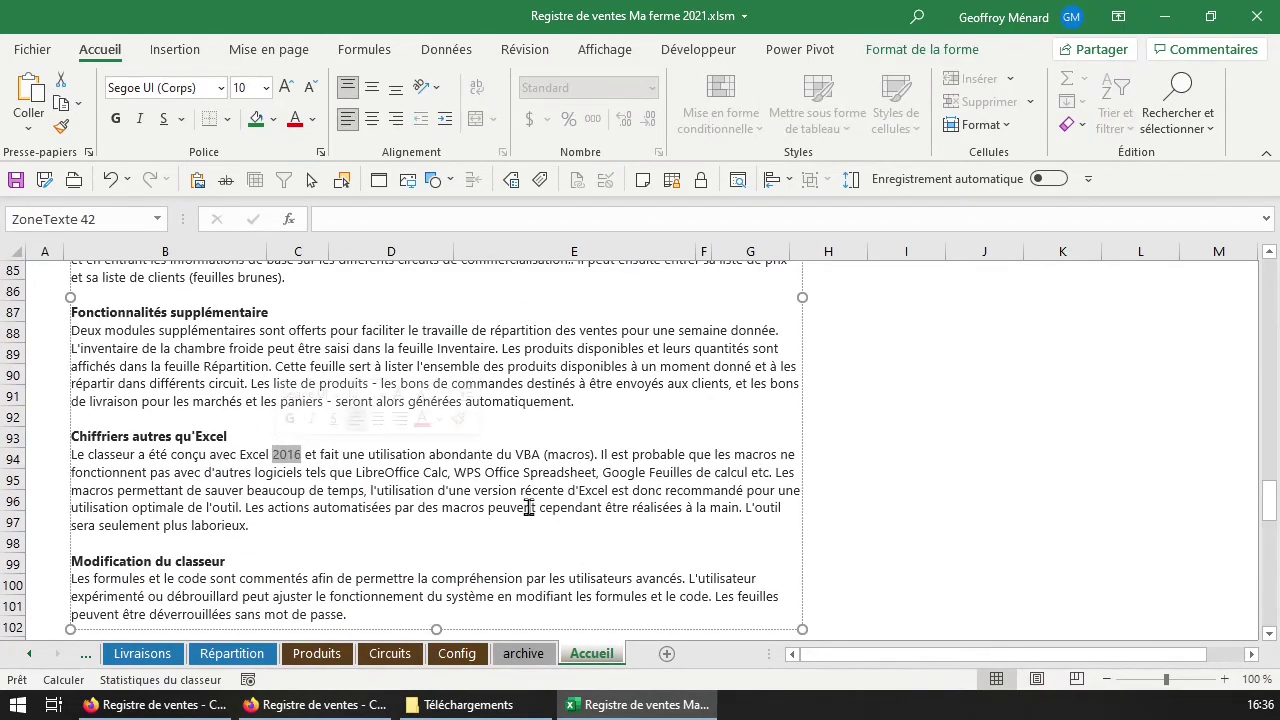
{"action": "scroll", "coordinate": [527, 507], "scroll_direction": "down", "scroll_amount": 1}
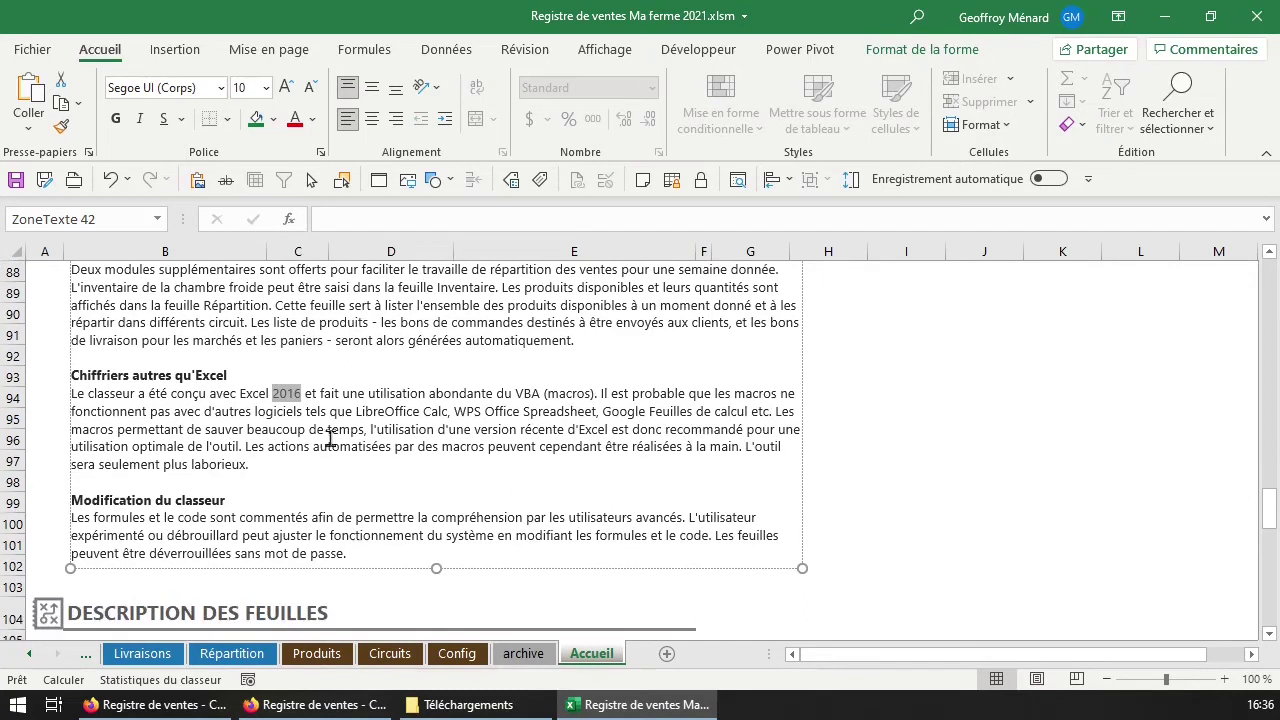
{"action": "left_click", "coordinate": [297, 397]}
{"action": "scroll", "coordinate": [533, 370], "scroll_direction": "up", "scroll_amount": 8}
{"action": "scroll", "coordinate": [534, 369], "scroll_direction": "up", "scroll_amount": 20}
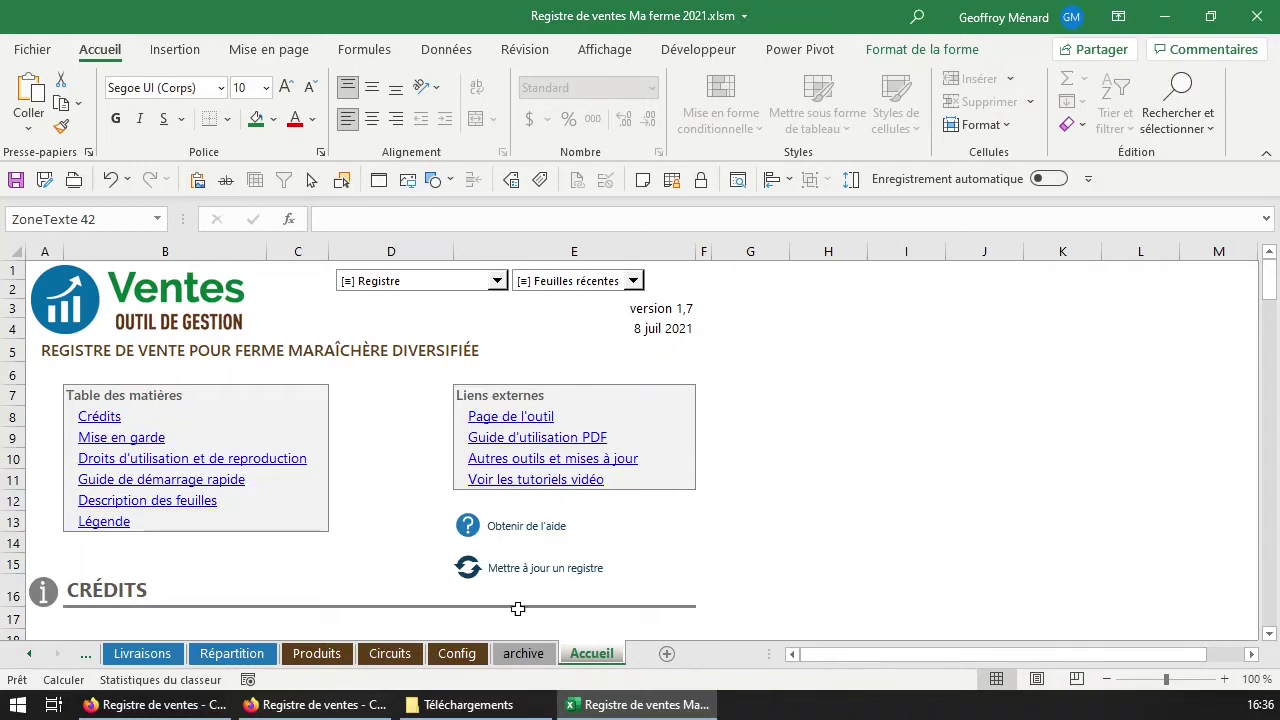
Go from the Config sheet through the sheet tabs to the archive sales history sheet.
{"action": "left_click", "coordinate": [469, 659]}
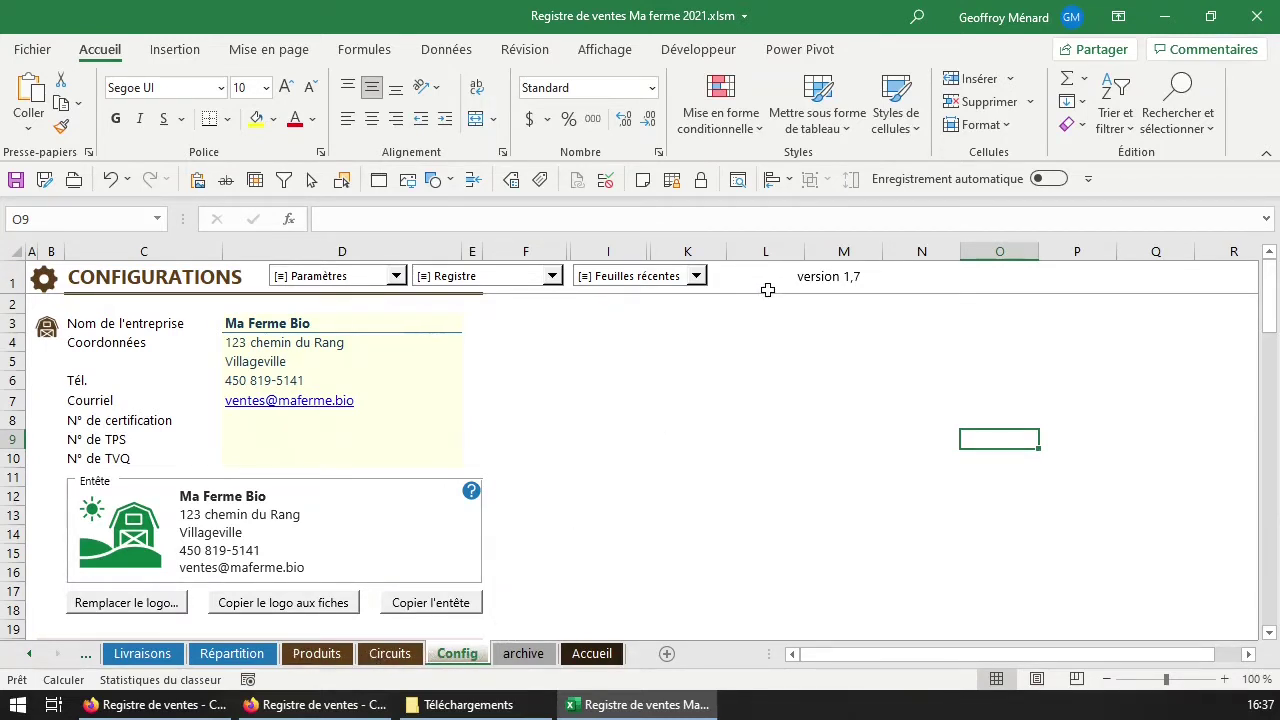
{"action": "left_click", "coordinate": [29, 654]}
{"action": "left_click", "coordinate": [29, 654]}
{"action": "left_click", "coordinate": [29, 654]}
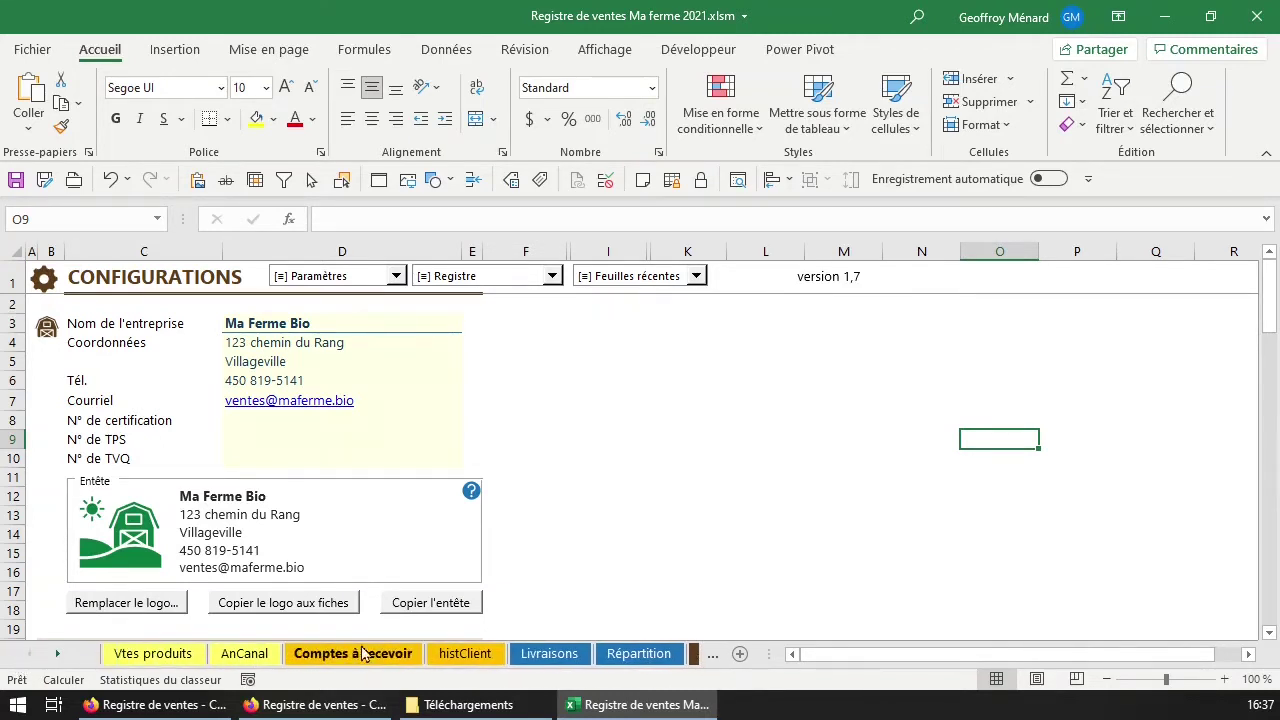
{"action": "left_click", "coordinate": [58, 655]}
{"action": "left_click", "coordinate": [58, 655]}
{"action": "left_click", "coordinate": [58, 655]}
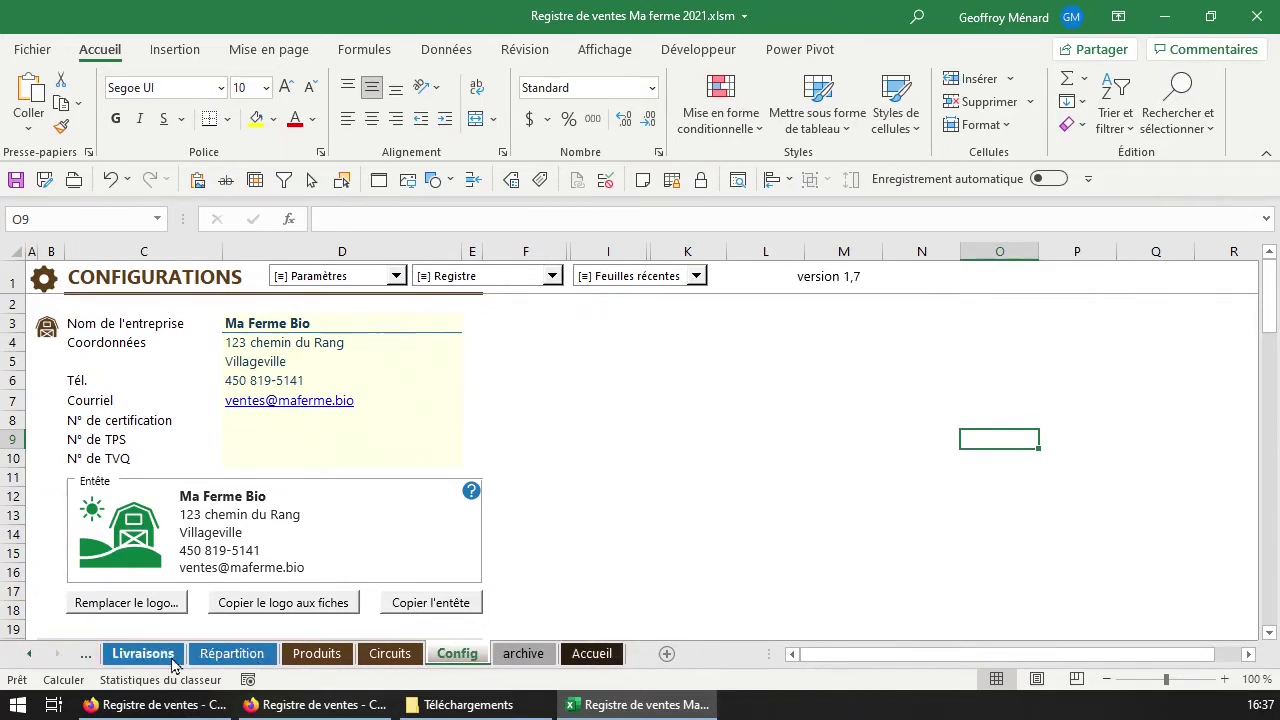
{"action": "left_click", "coordinate": [507, 662]}
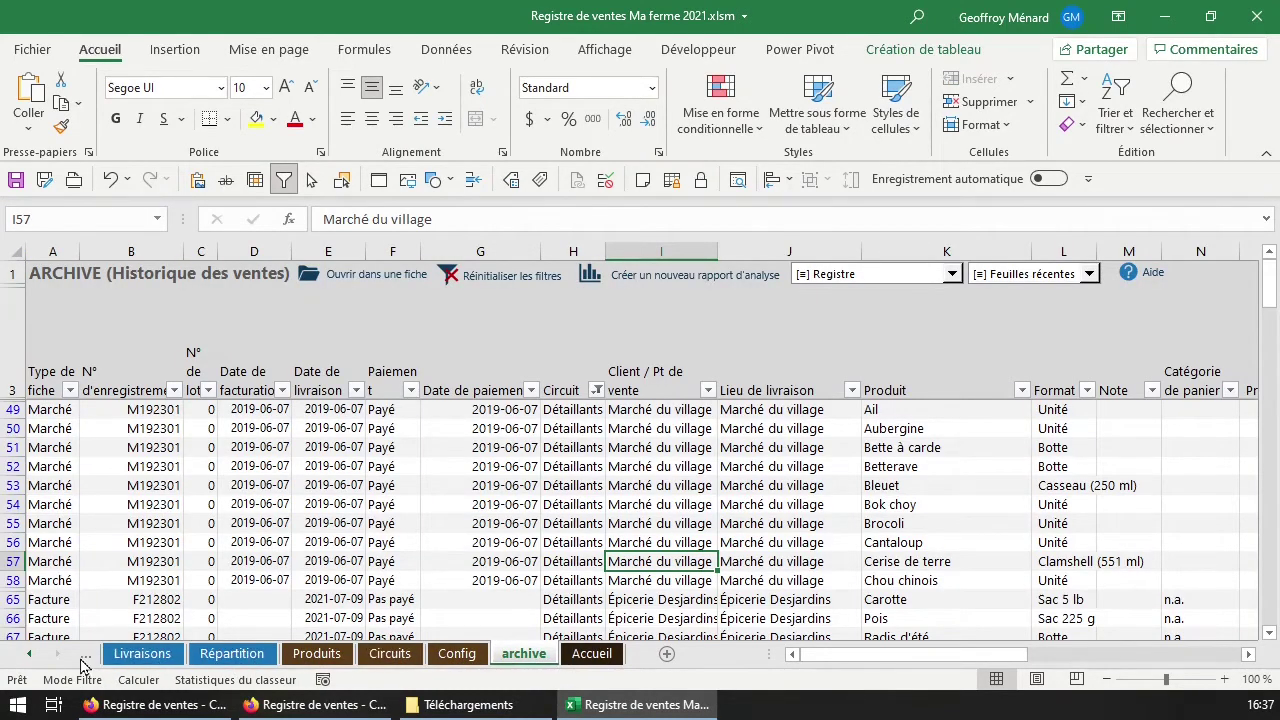
Choose 'NOUVELLE fiche' from the Registre menu and move the new-record dialog higher.
{"action": "left_click", "coordinate": [885, 283]}
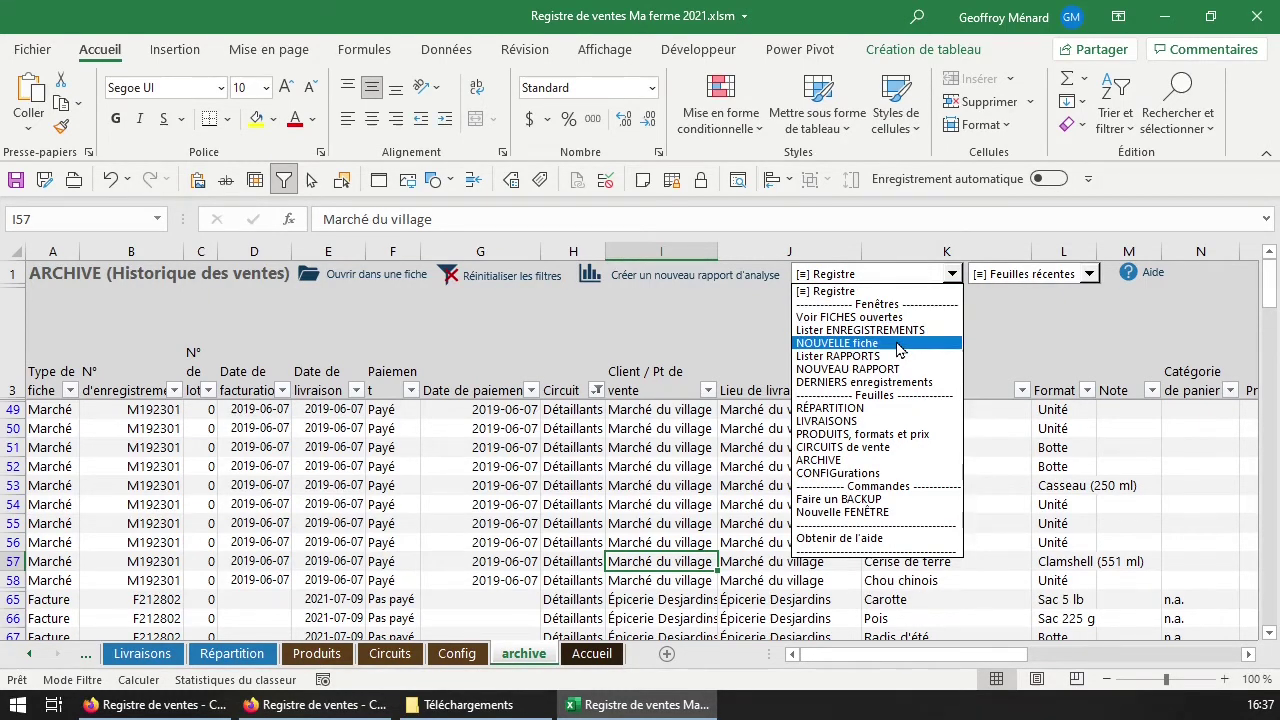
{"action": "left_click", "coordinate": [898, 345]}
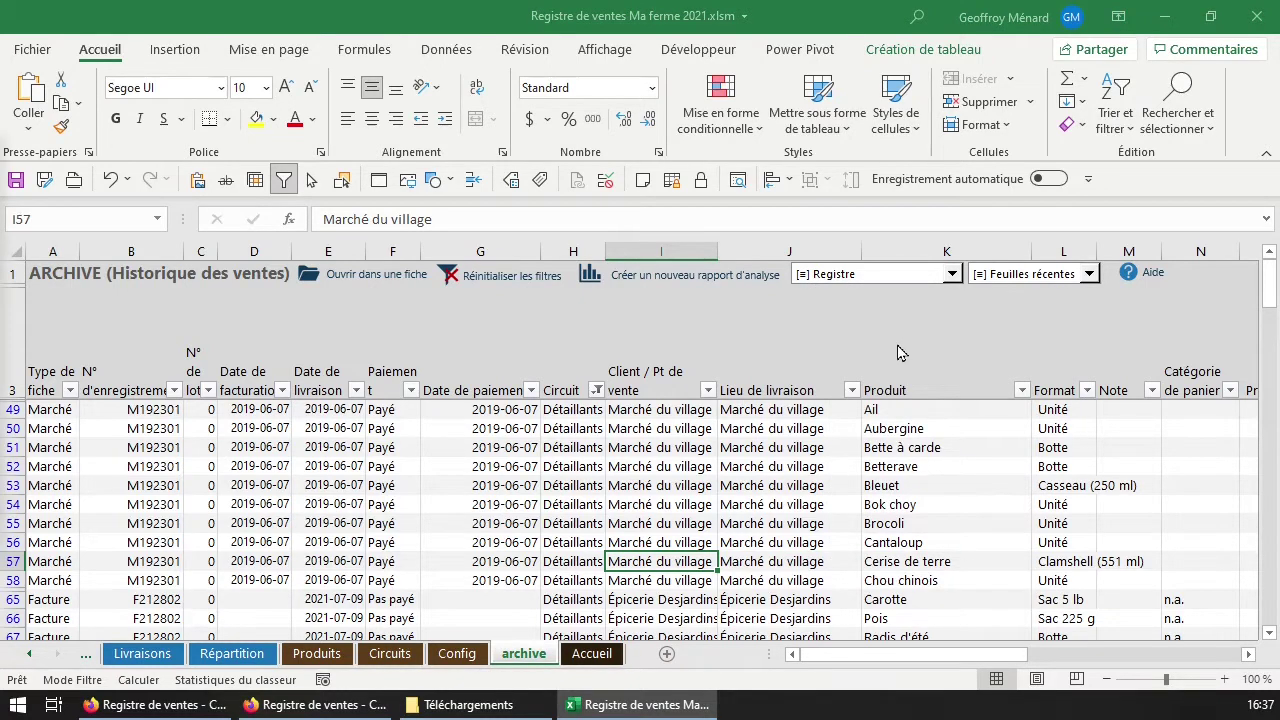
{"action": "left_click_drag", "start_coordinate": [749, 236], "coordinate": [750, 179]}
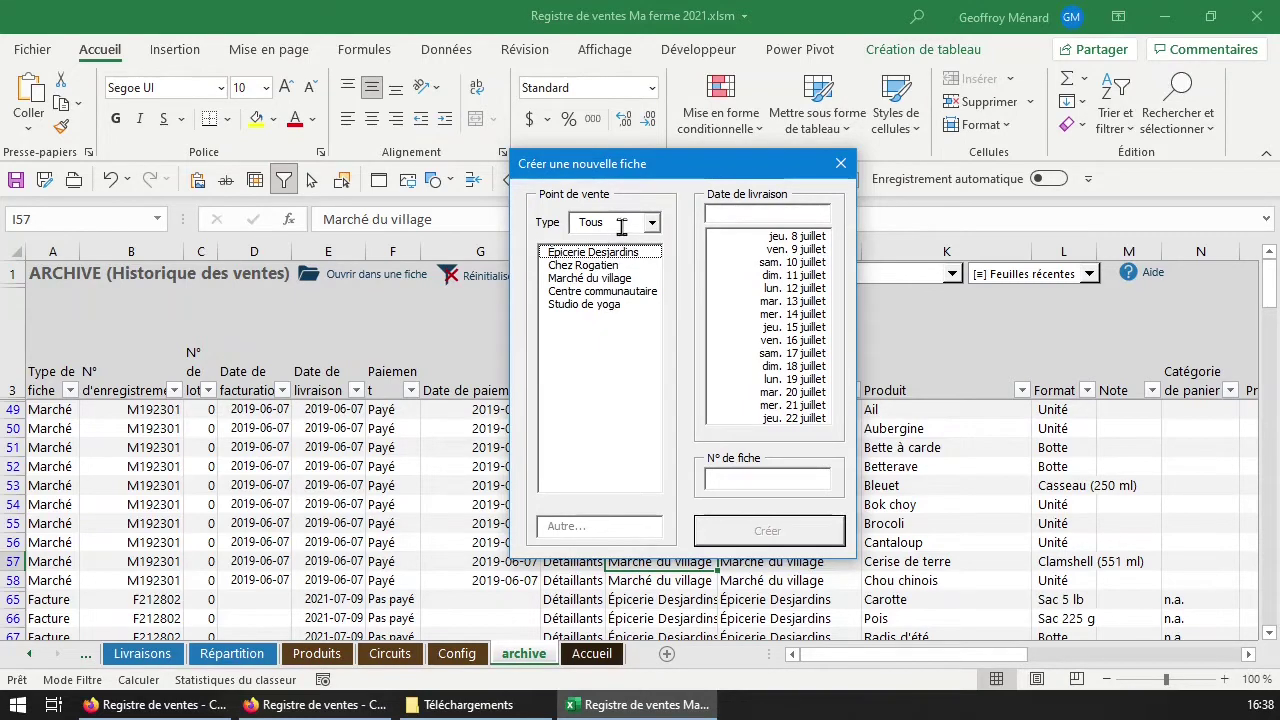
Select Épicerie Desjardins, delivery date Friday 9 July, and keep the suggested record number.
{"action": "left_click", "coordinate": [612, 278]}
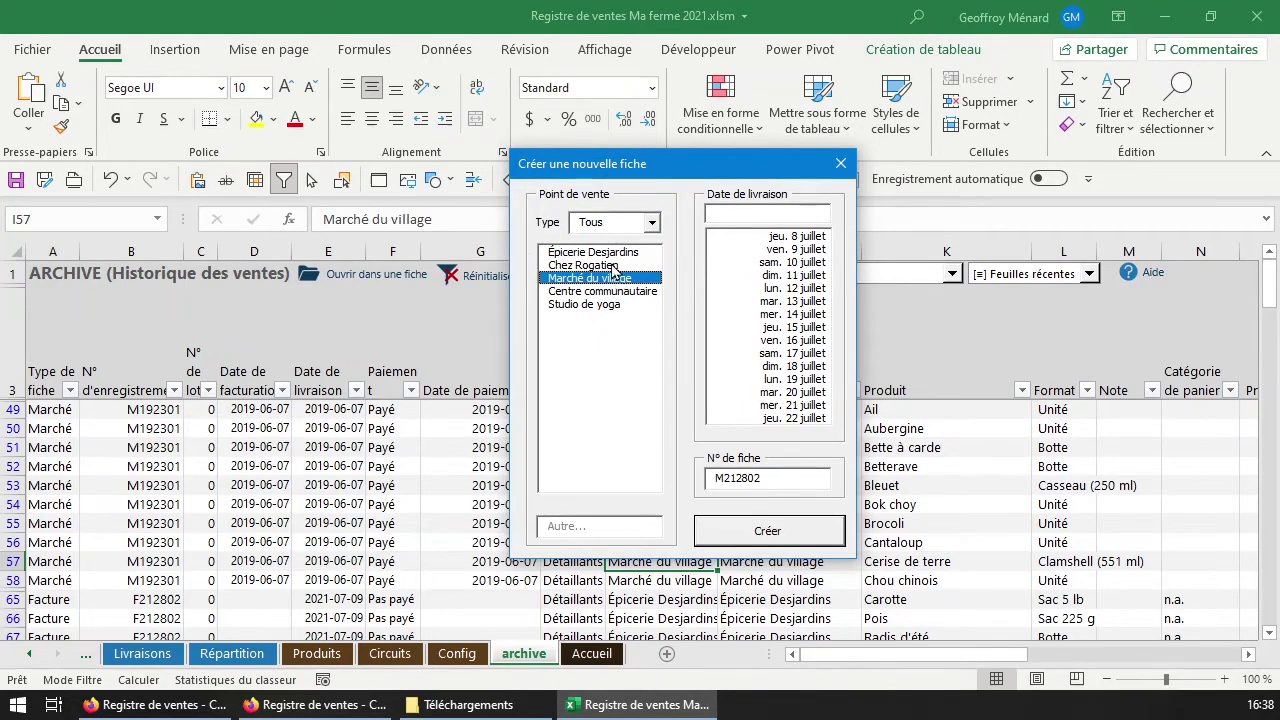
{"action": "left_click", "coordinate": [621, 266]}
{"action": "left_click", "coordinate": [633, 255]}
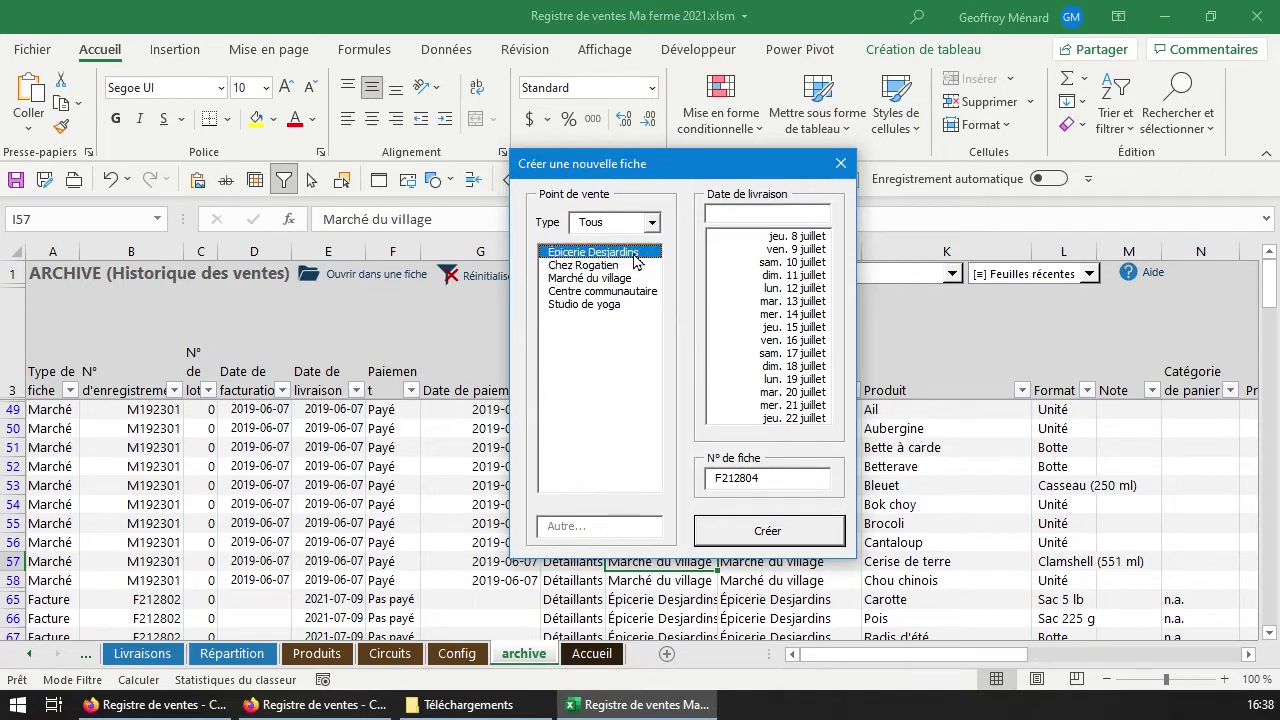
{"action": "left_click", "coordinate": [786, 235]}
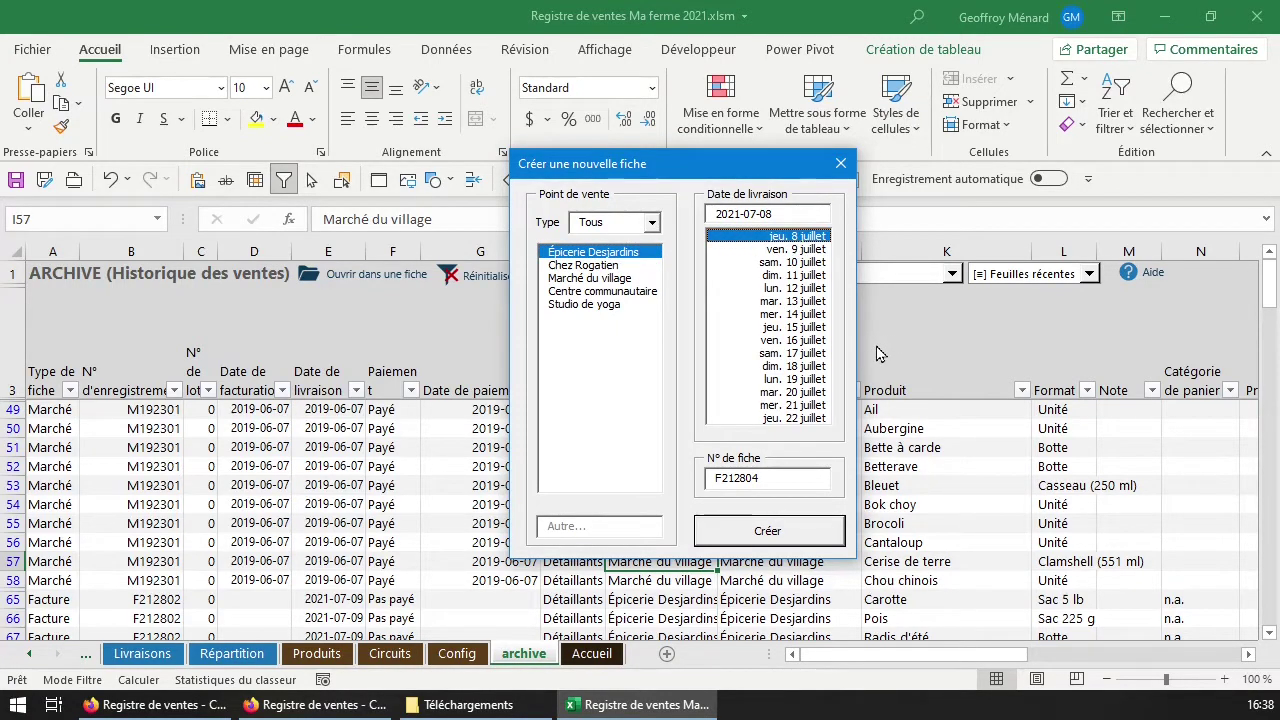
{"action": "left_click", "coordinate": [800, 250]}
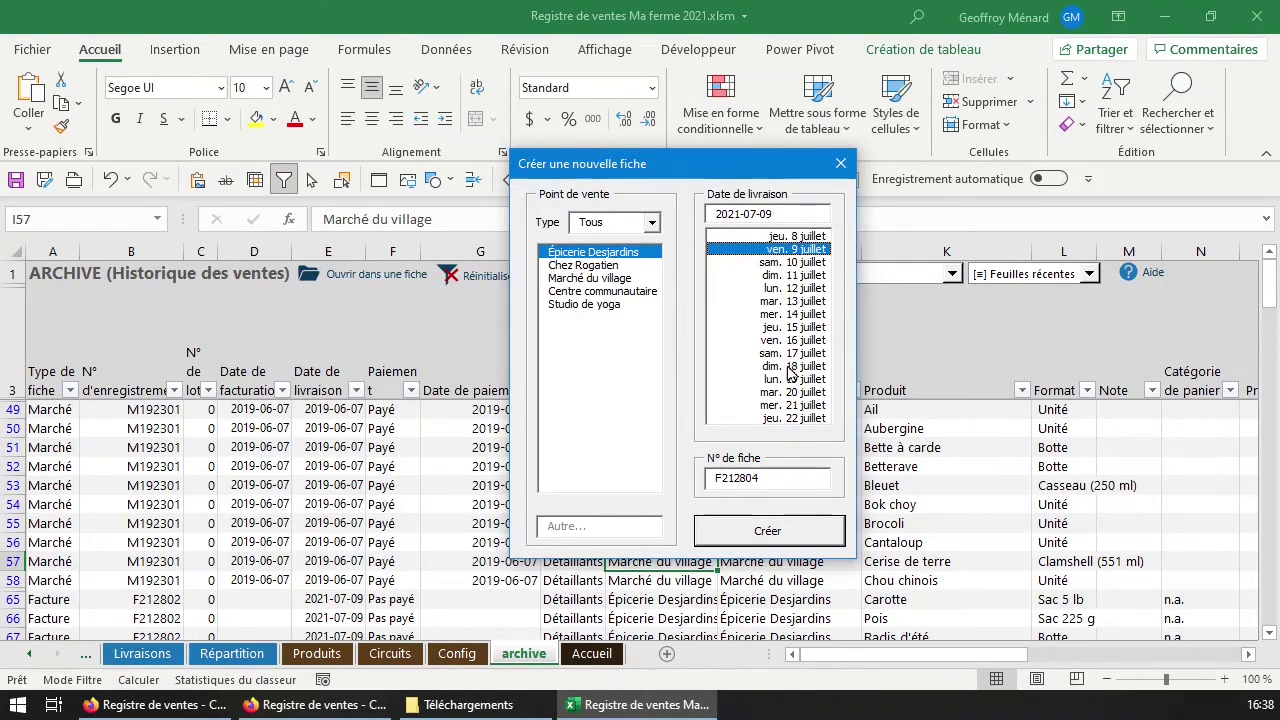
{"action": "left_click_drag", "start_coordinate": [776, 214], "coordinate": [712, 214]}
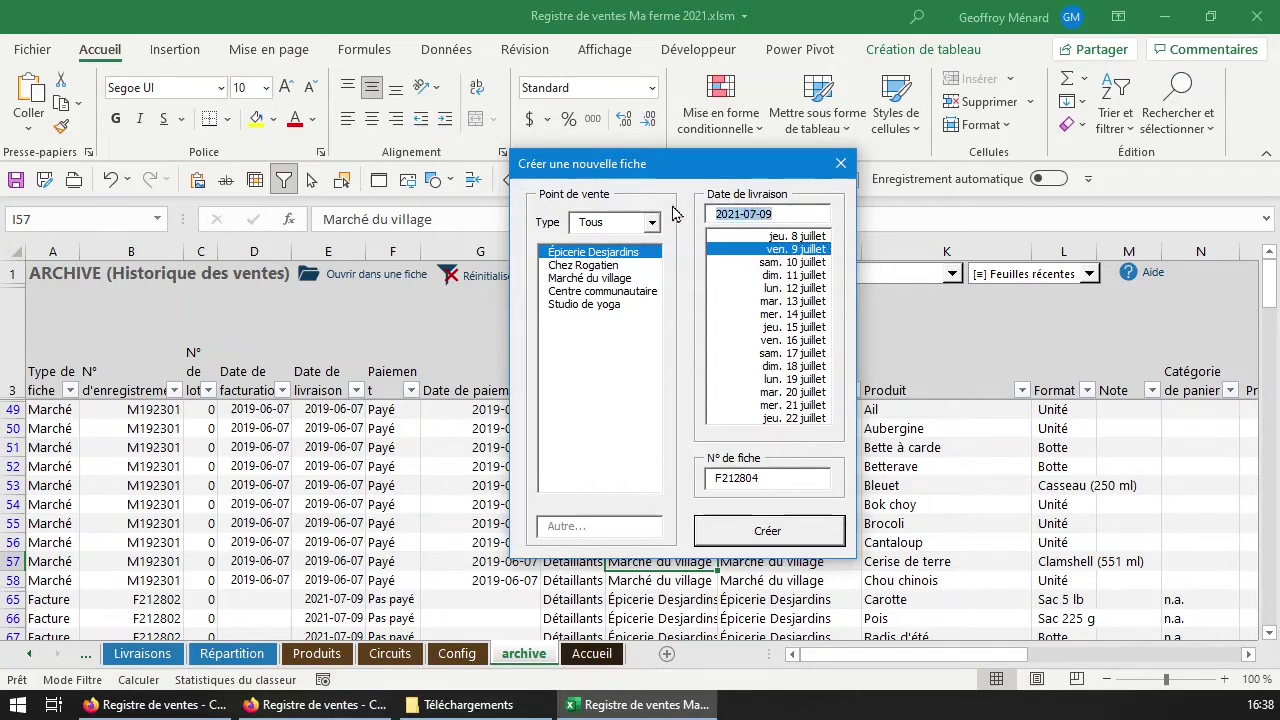
{"action": "left_click", "coordinate": [780, 214]}
{"action": "left_click", "coordinate": [770, 480]}
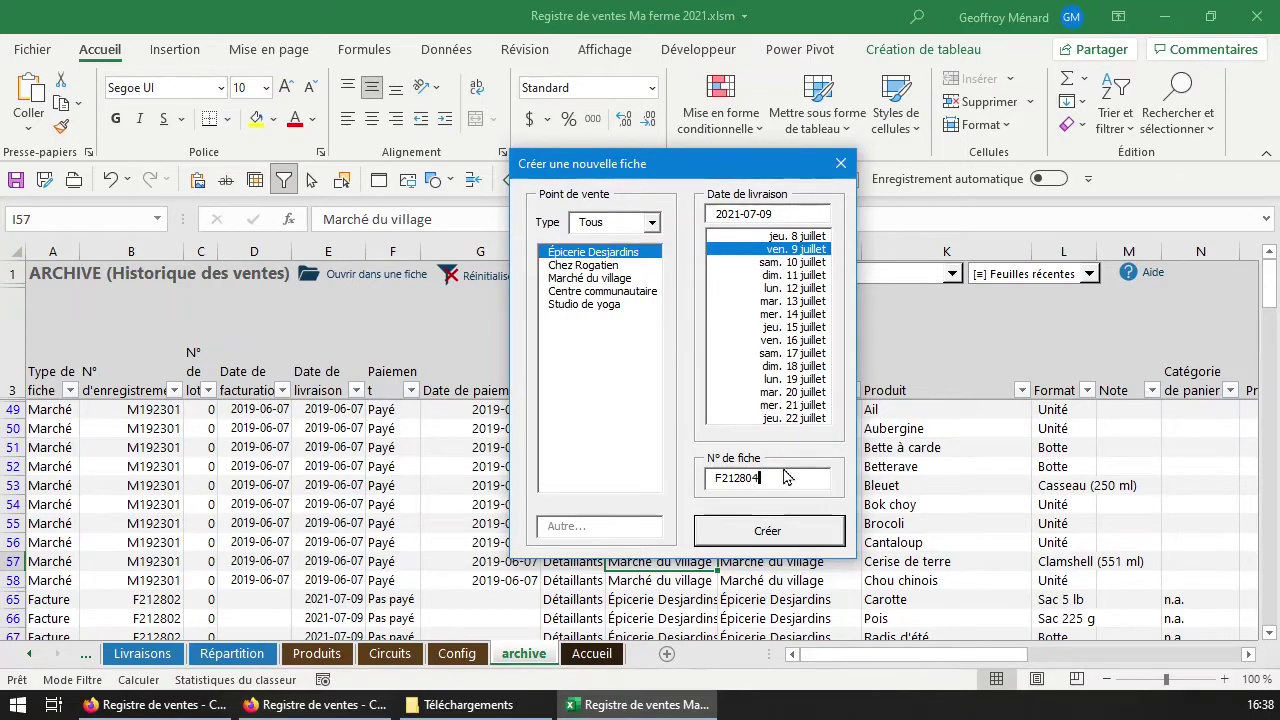
{"action": "left_click_drag", "start_coordinate": [775, 479], "coordinate": [692, 478]}
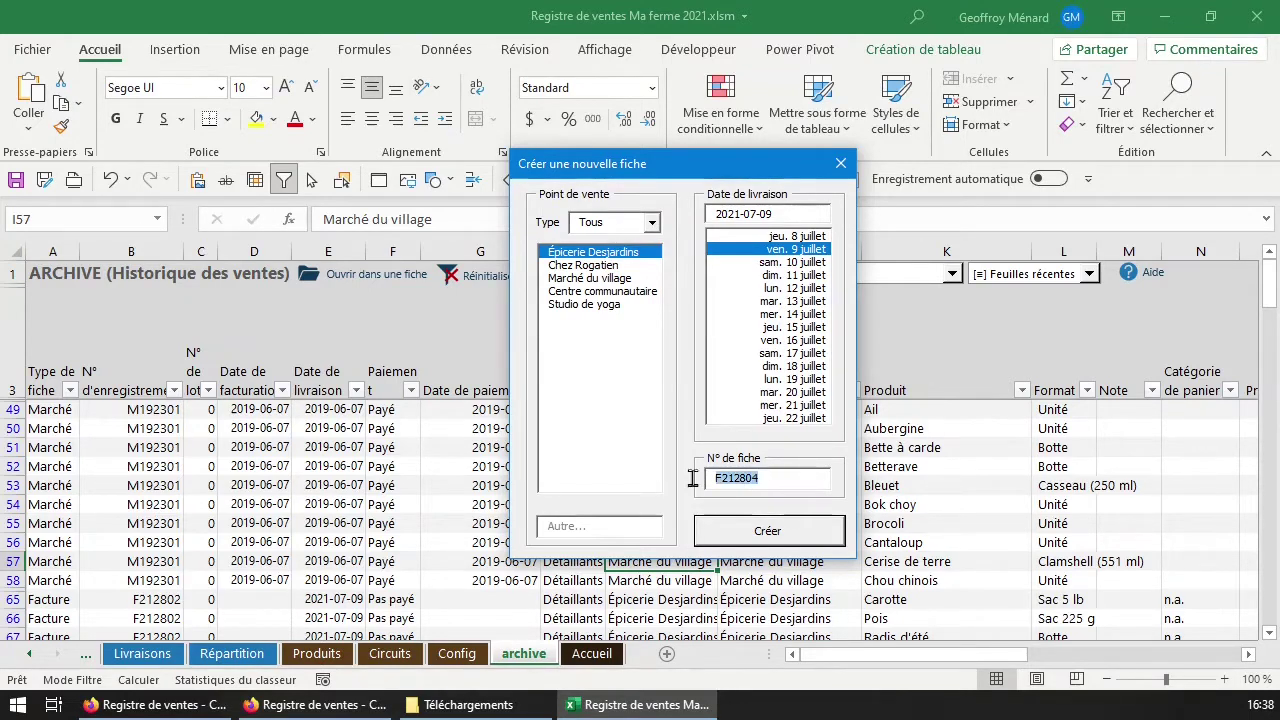
{"action": "left_click", "coordinate": [769, 478]}
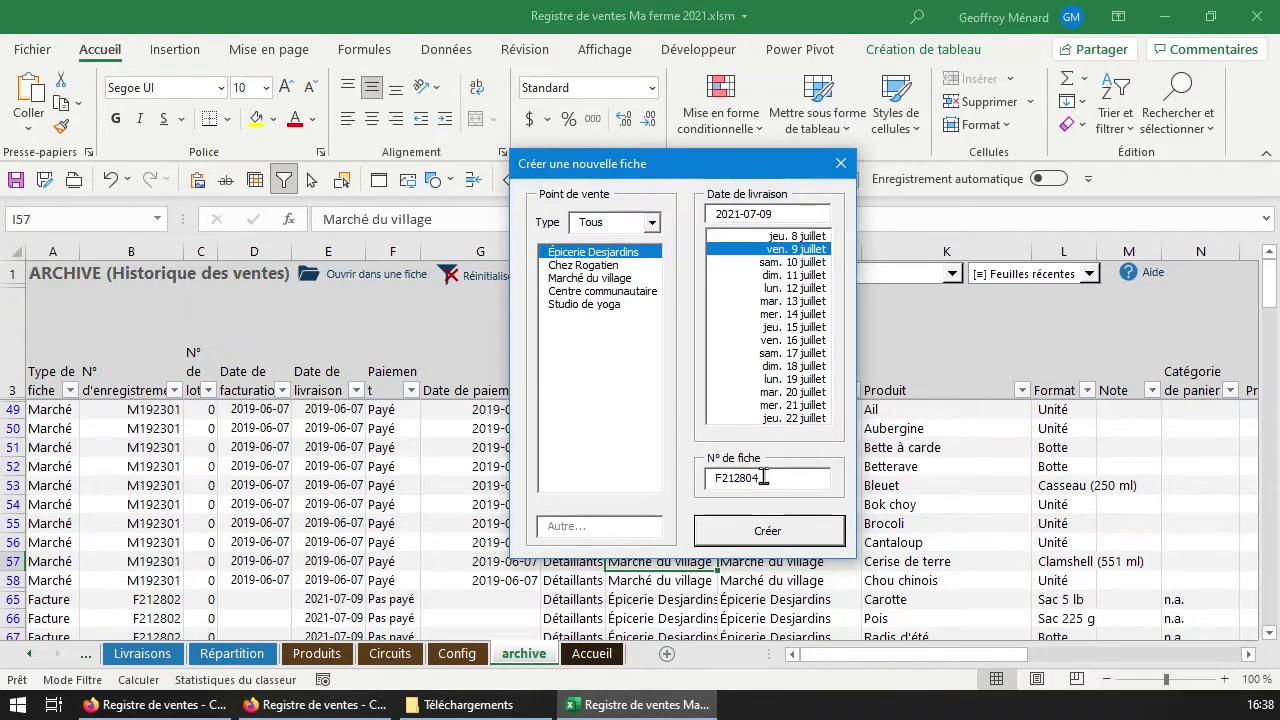
Create the record and open the new '9 juil desj' sheet at its delivery date.
{"action": "left_click", "coordinate": [818, 532]}
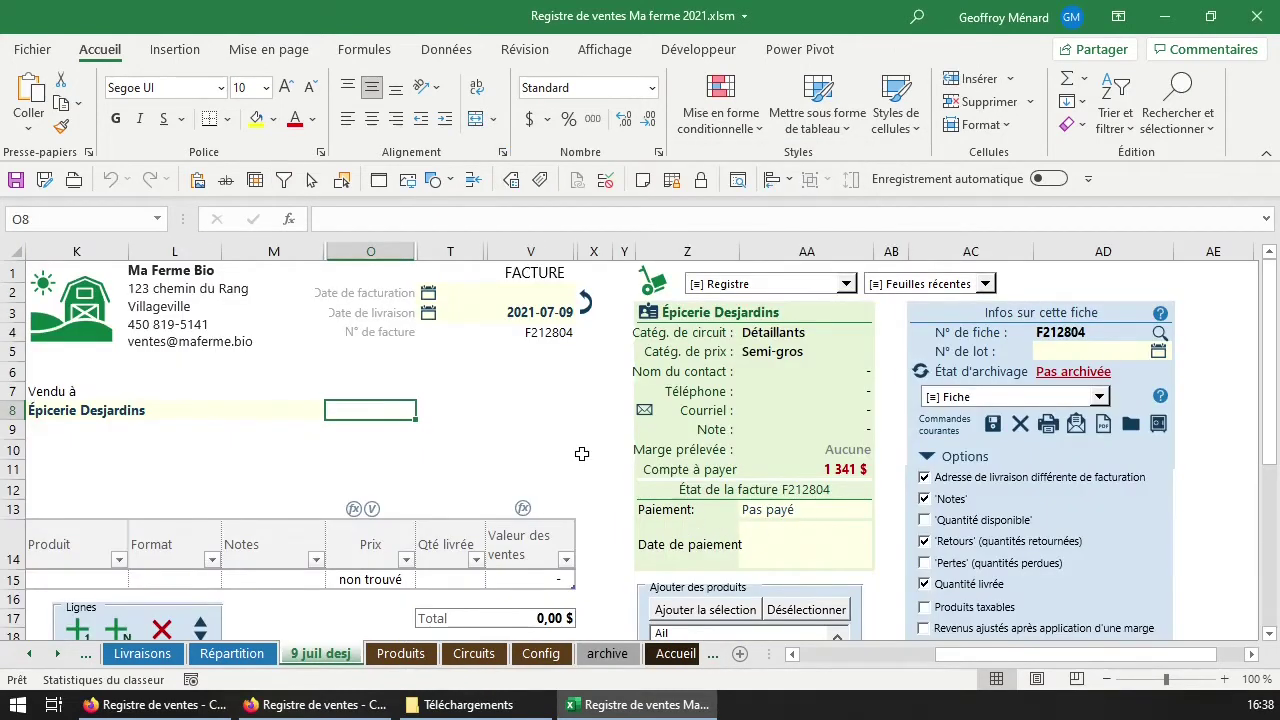
{"action": "scroll", "coordinate": [592, 377], "scroll_direction": "down", "scroll_amount": 2}
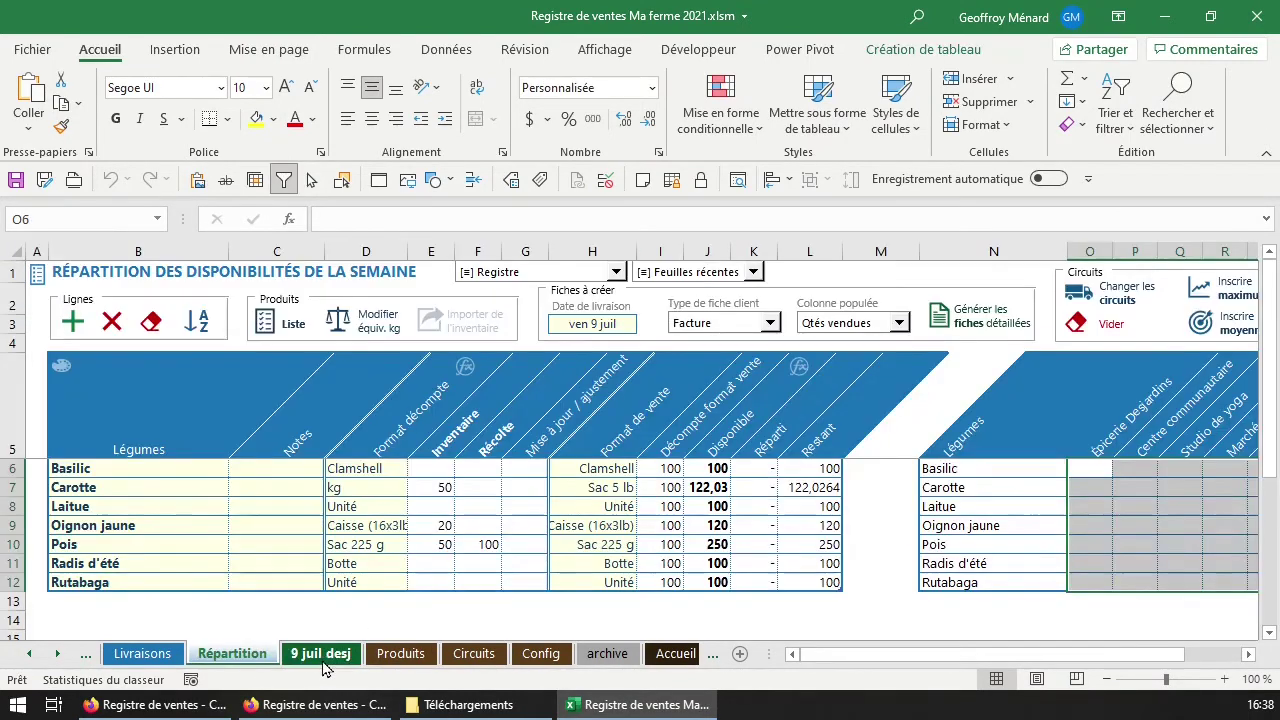
{"action": "left_click", "coordinate": [338, 658]}
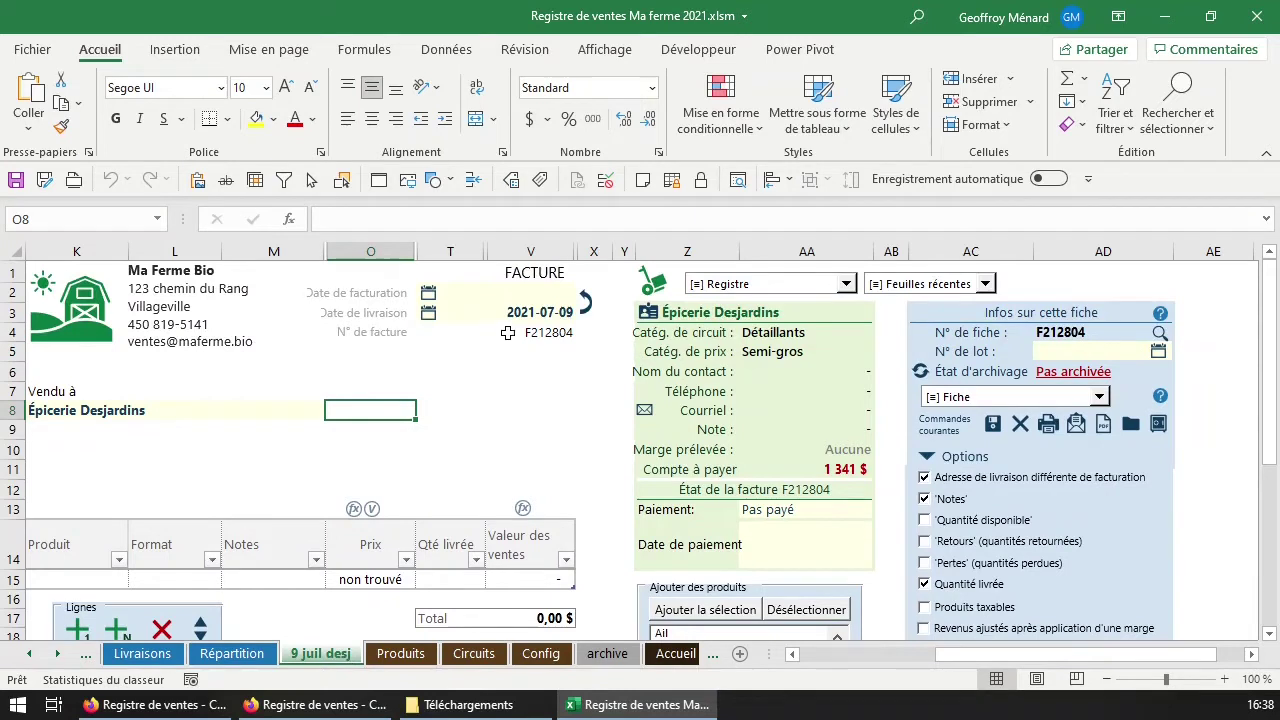
{"action": "left_click", "coordinate": [540, 312]}
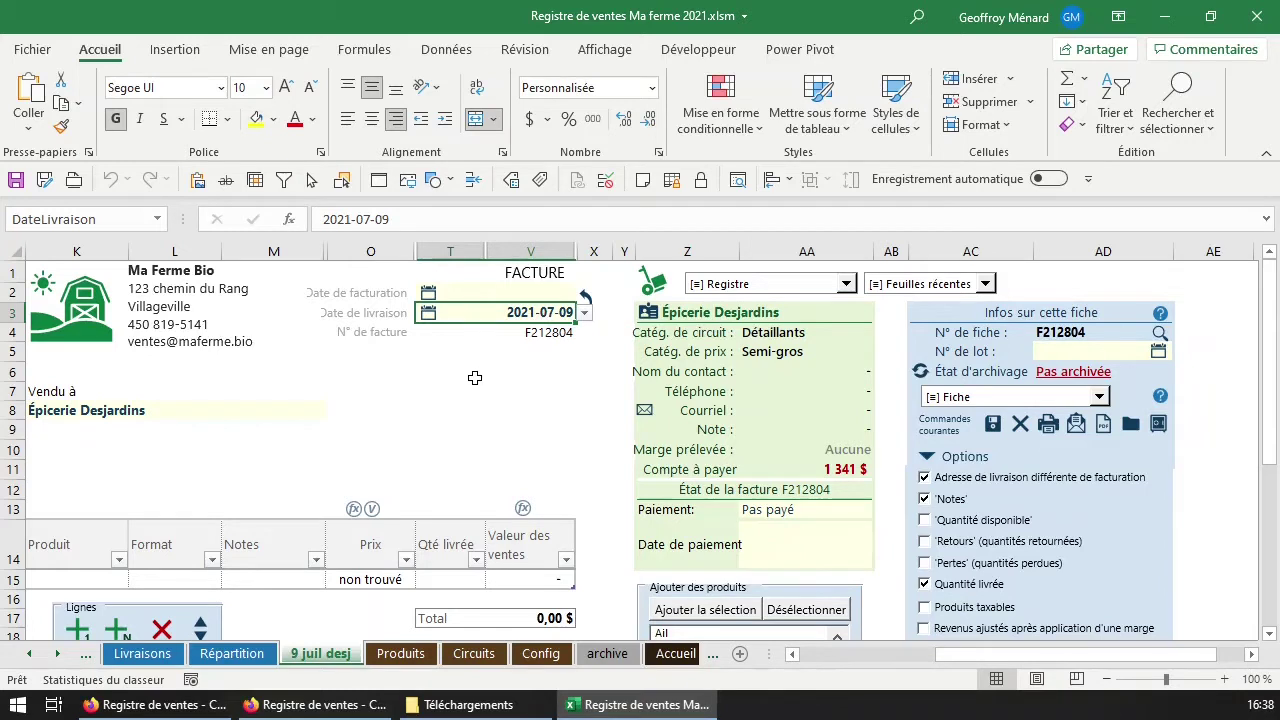
Select the client cell K8 and show the print preview of invoice F212804.
{"action": "scroll", "coordinate": [475, 378], "scroll_direction": "down", "scroll_amount": 1}
{"action": "left_click_drag", "start_coordinate": [675, 250], "coordinate": [1146, 245]}
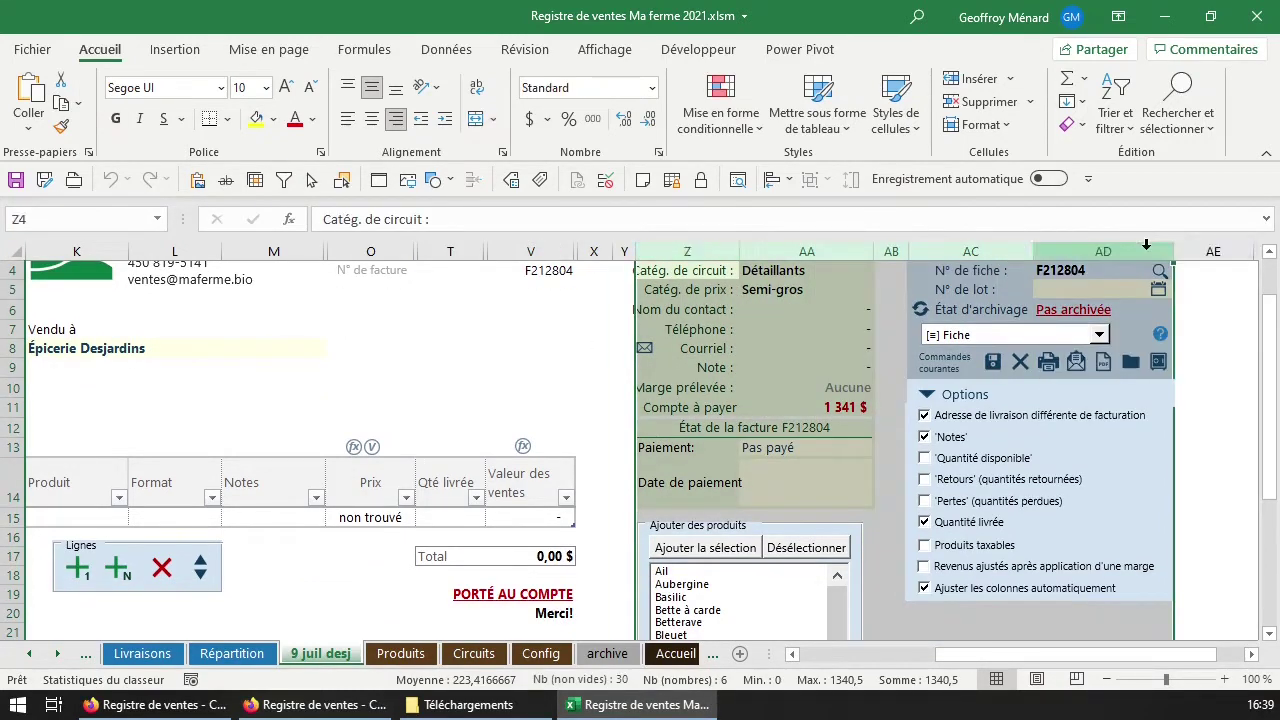
{"action": "scroll", "coordinate": [880, 405], "scroll_direction": "up", "scroll_amount": 1}
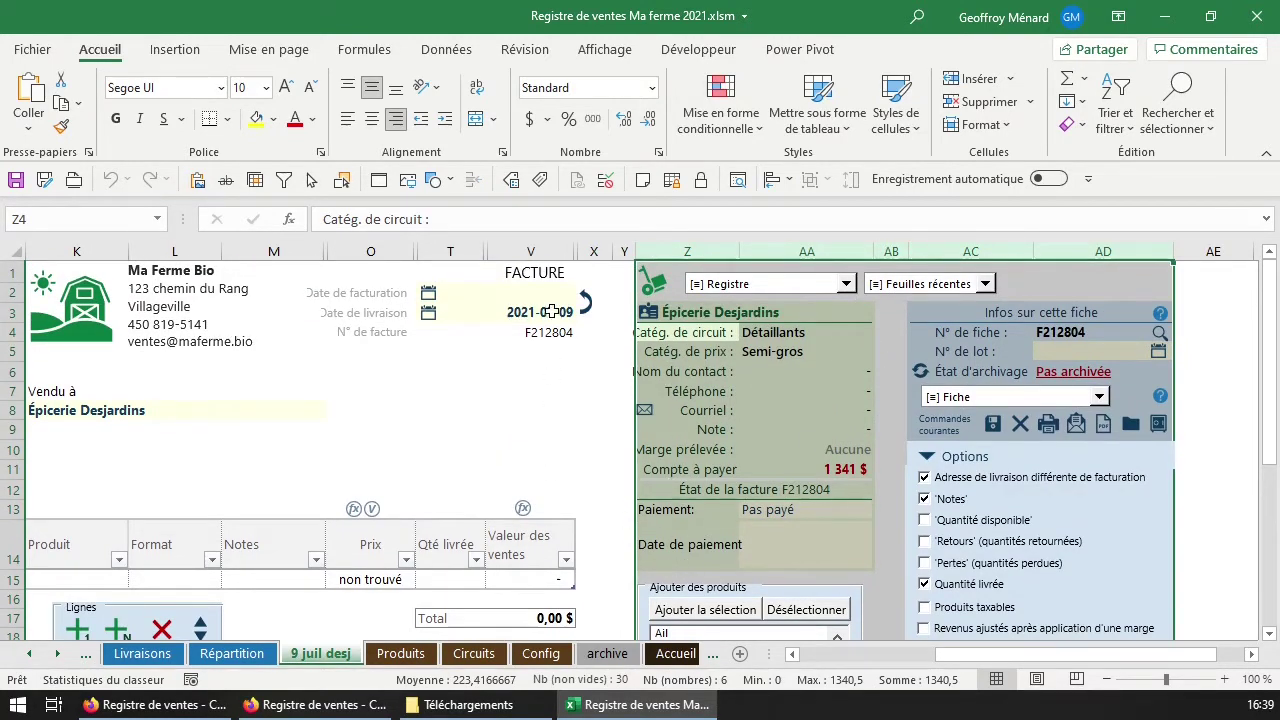
{"action": "left_click", "coordinate": [277, 408]}
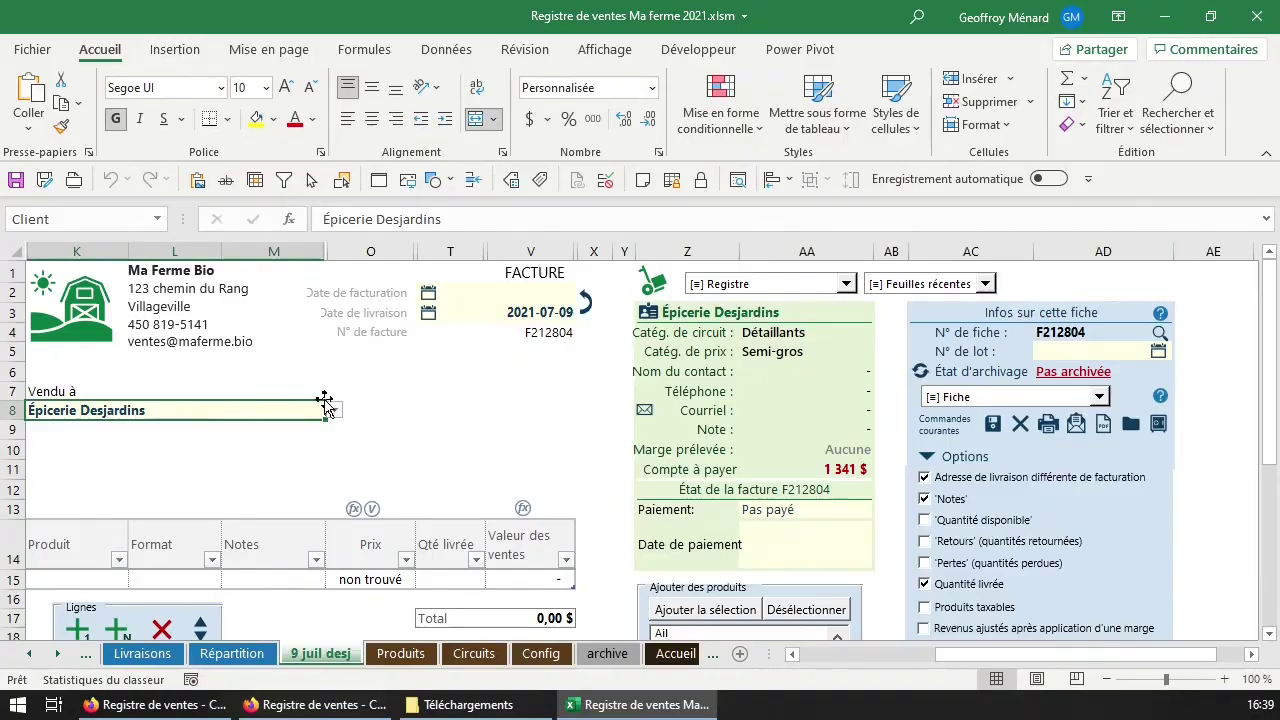
{"action": "key", "text": "ctrl+p"}
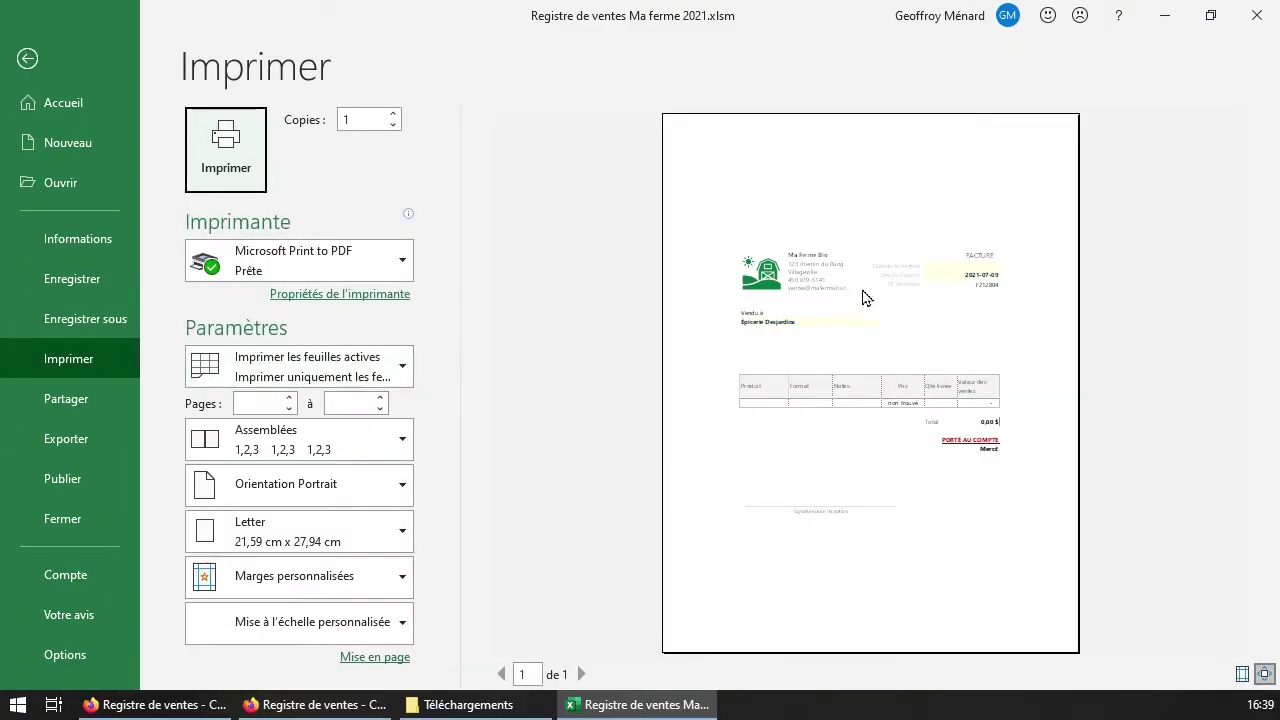
Zoom the invoice preview to full size, scroll to the total and signature, then restore.
{"action": "left_click", "coordinate": [952, 327]}
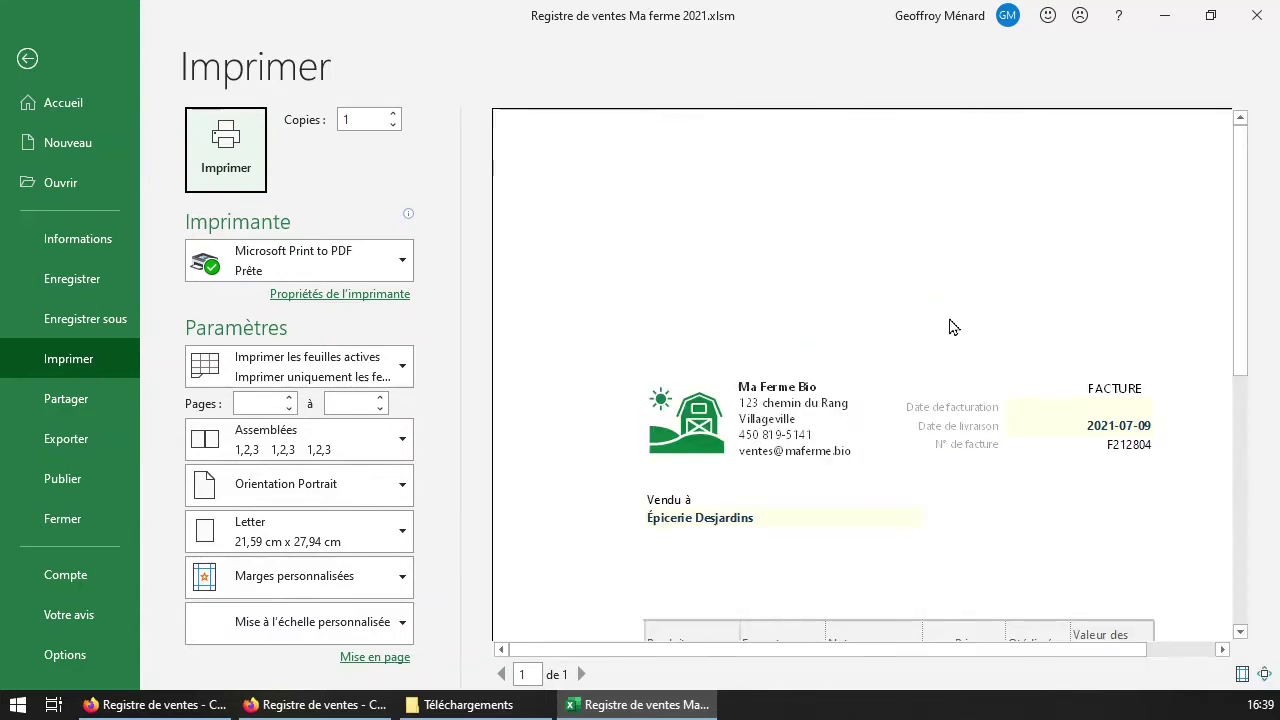
{"action": "scroll", "coordinate": [935, 430], "scroll_direction": "down", "scroll_amount": 5}
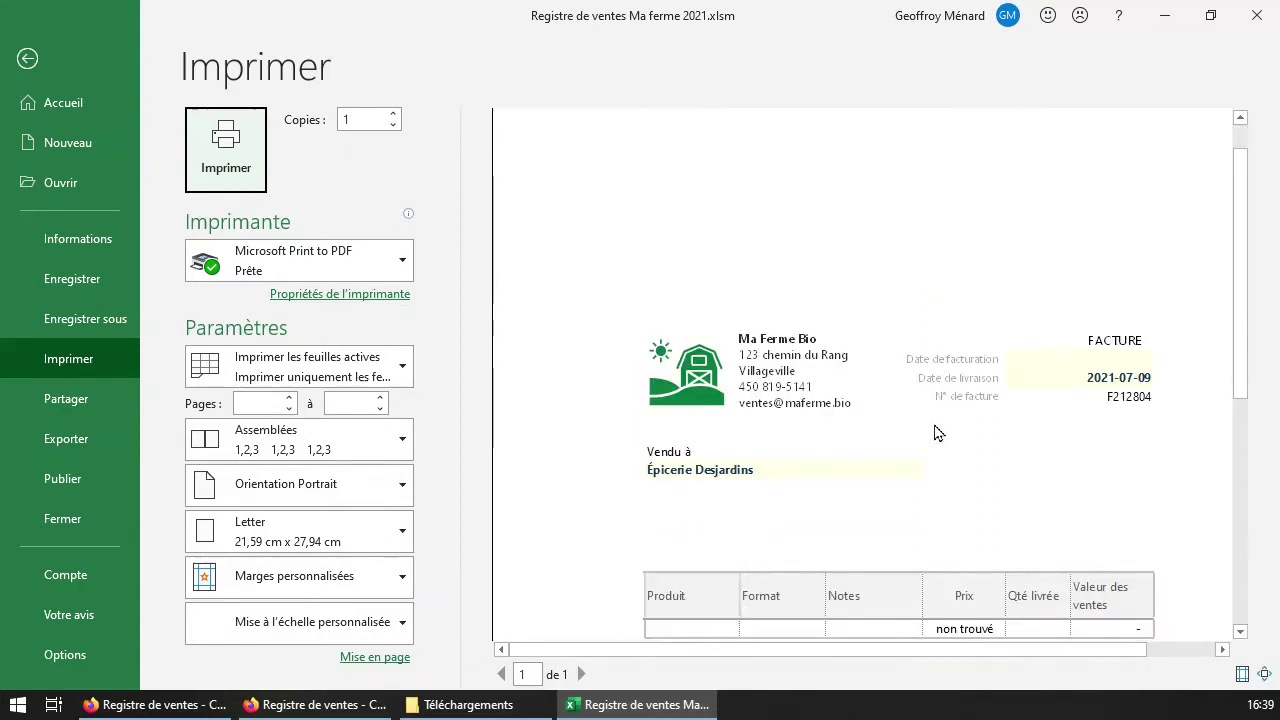
{"action": "scroll", "coordinate": [1259, 558], "scroll_direction": "down", "scroll_amount": 1}
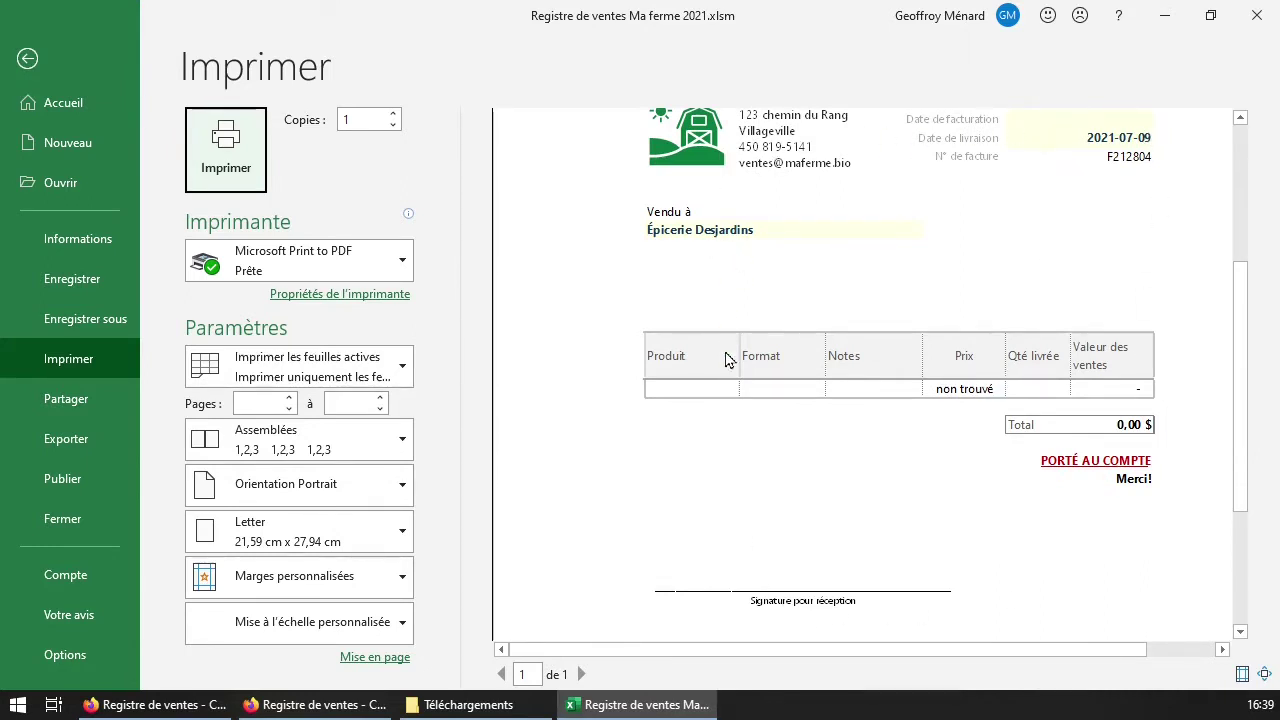
{"action": "left_click", "coordinate": [757, 343]}
Leave print preview and inspect the invoice's delivery T8, number T4 and client K8 cells.
{"action": "key", "text": "Escape"}
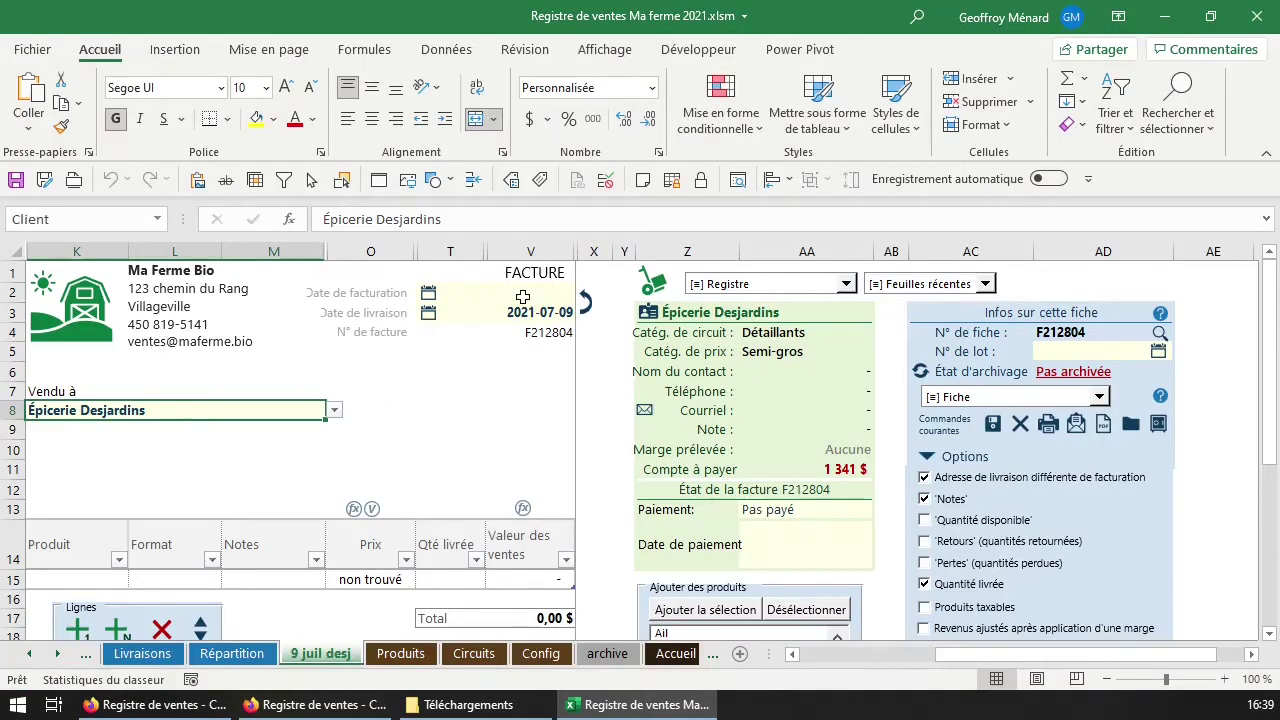
{"action": "left_click_drag", "start_coordinate": [530, 272], "coordinate": [60, 630]}
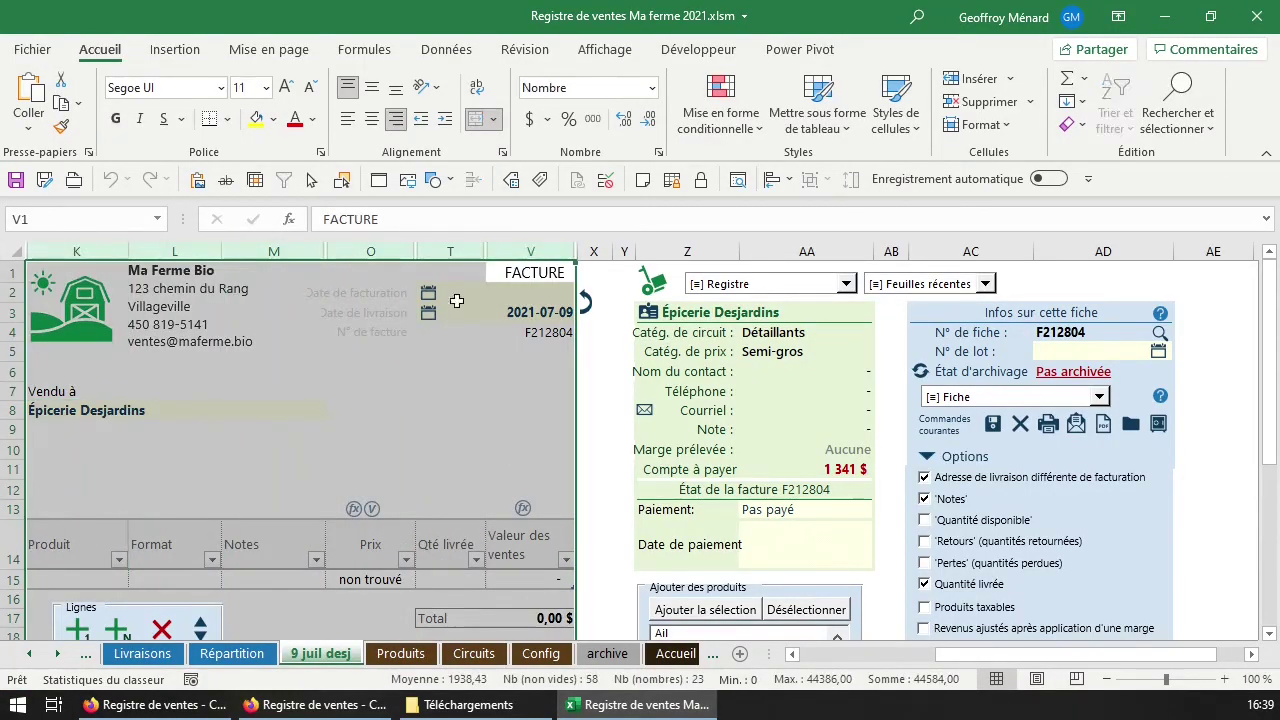
{"action": "left_click", "coordinate": [519, 414]}
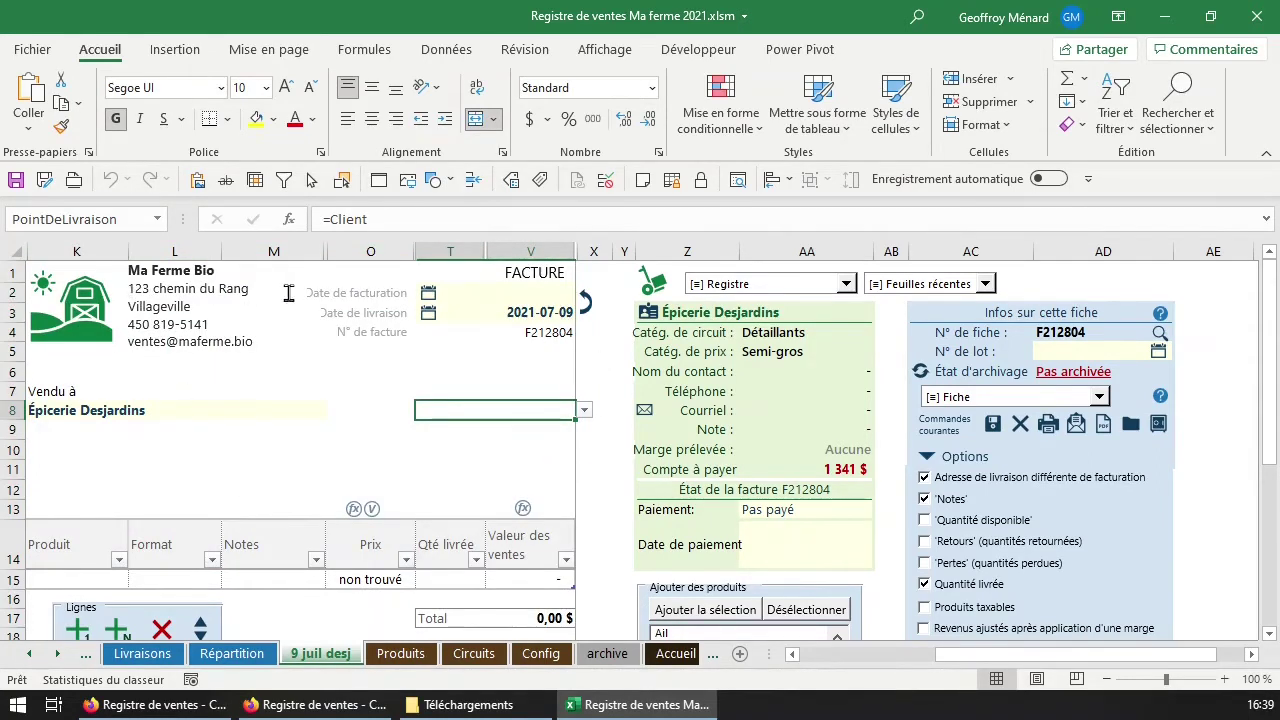
{"action": "left_click", "coordinate": [540, 335]}
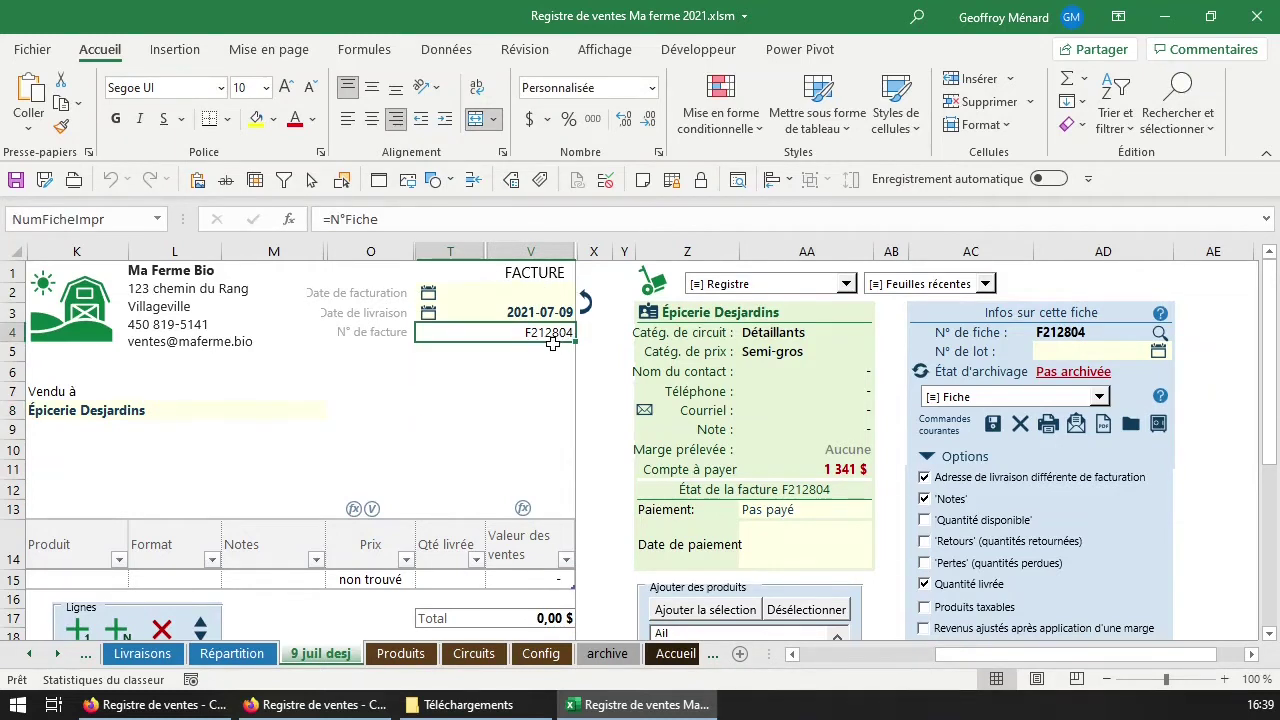
{"action": "left_click", "coordinate": [112, 410]}
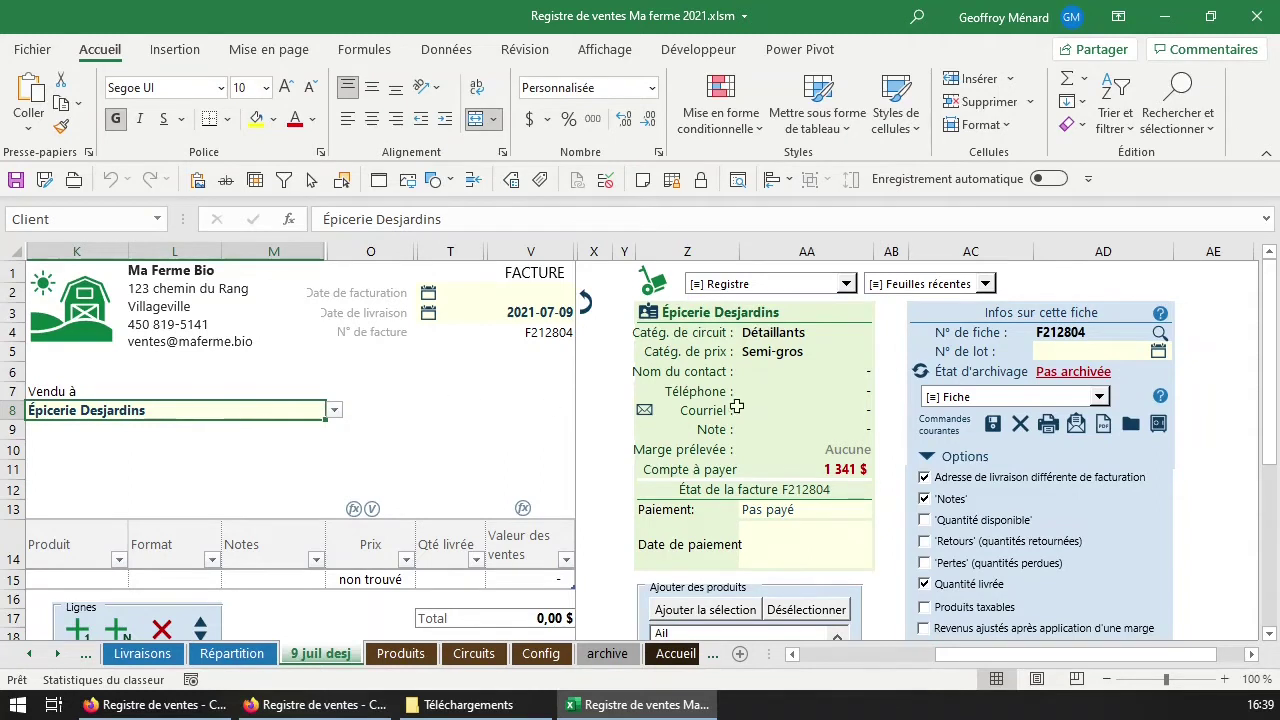
Set delivery to Chez Rogatien, then turn off 'Adresse de livraison différente de facturation'.
{"action": "scroll", "coordinate": [1146, 531], "scroll_direction": "down", "scroll_amount": 1}
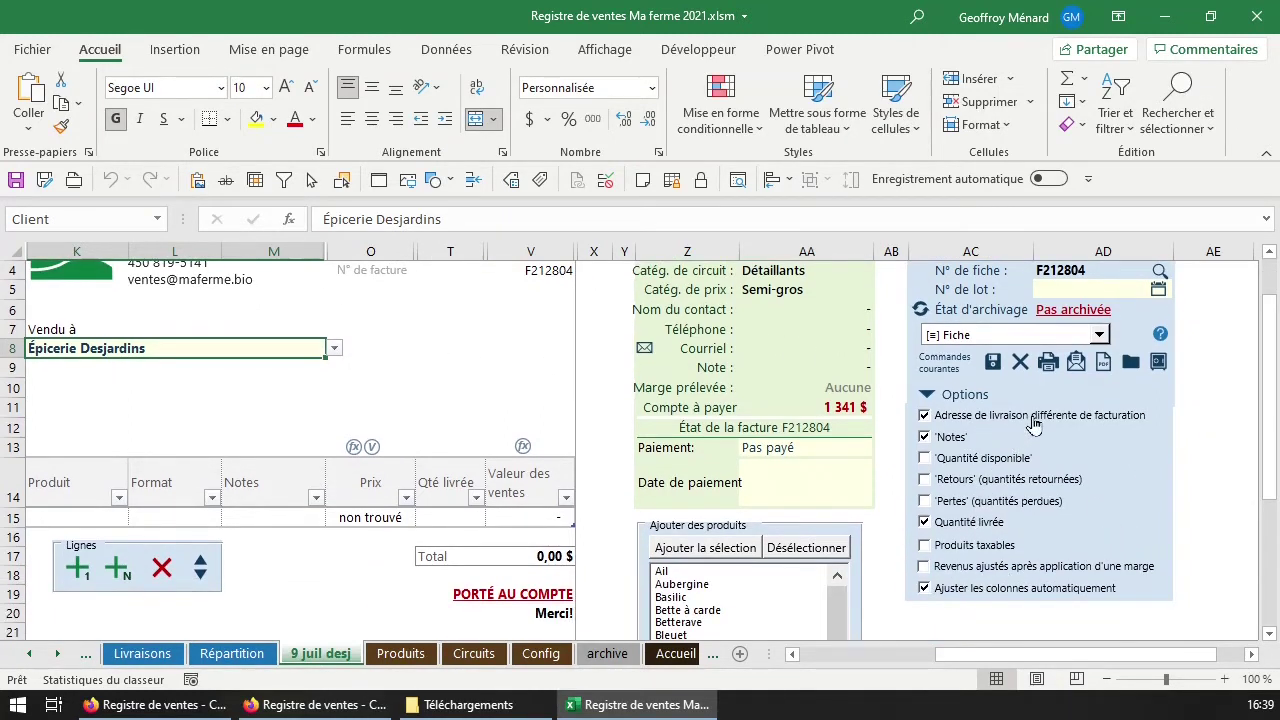
{"action": "left_click", "coordinate": [960, 418]}
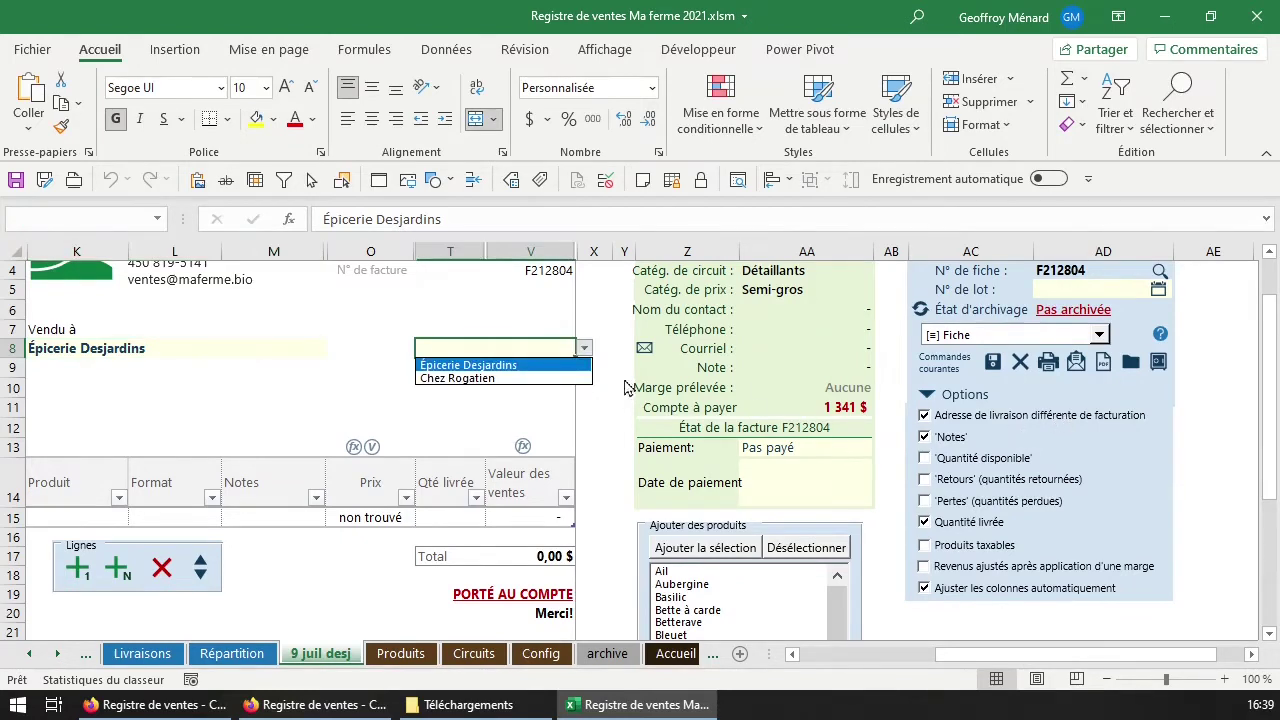
{"action": "left_click", "coordinate": [490, 379]}
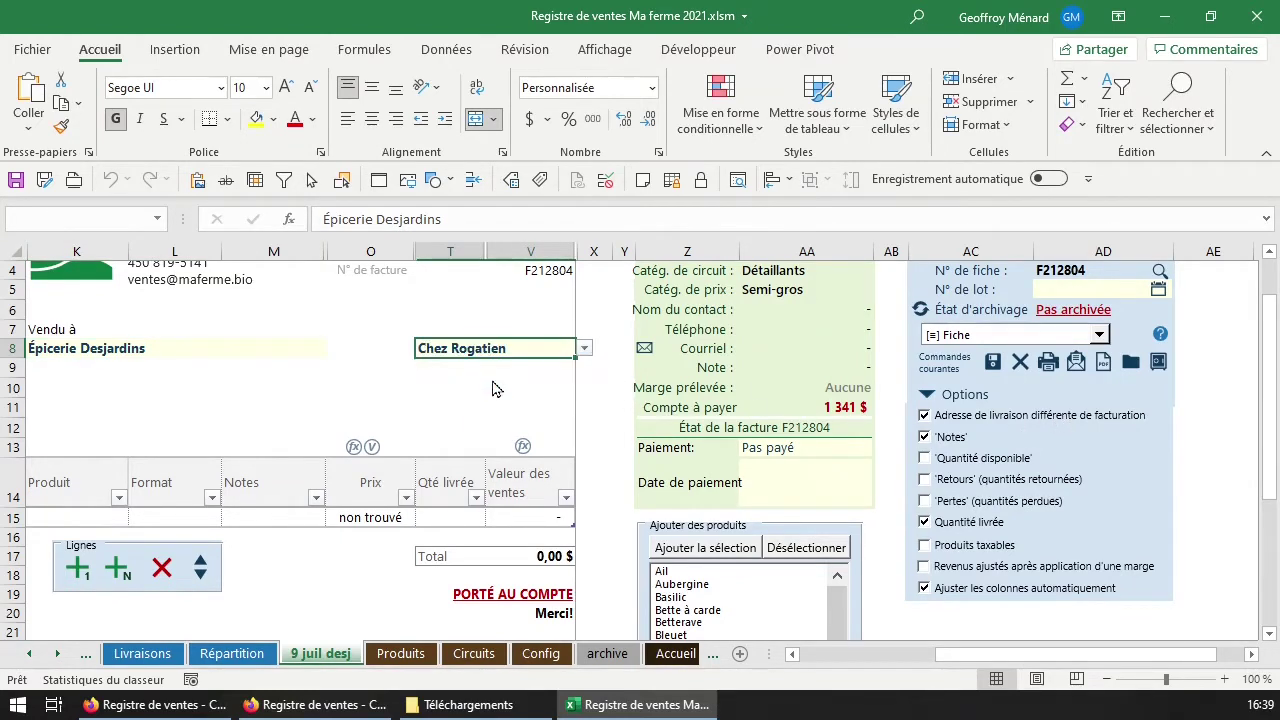
{"action": "left_click", "coordinate": [552, 426]}
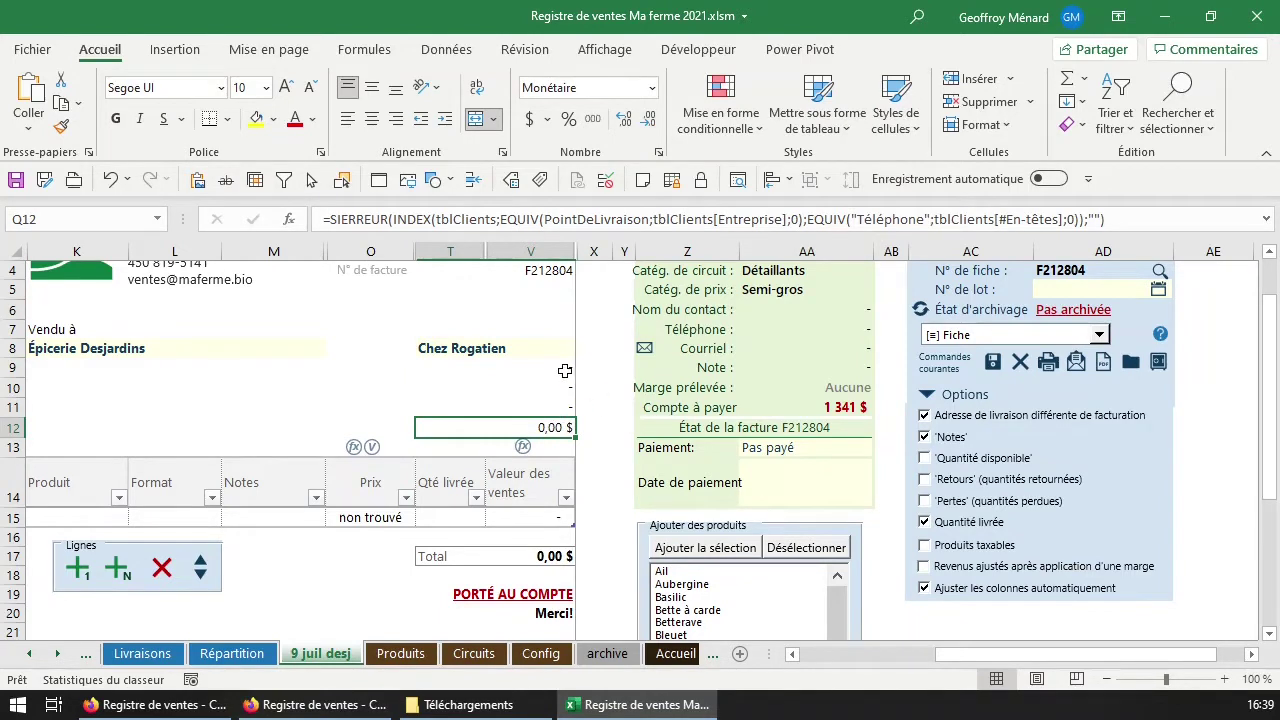
{"action": "left_click", "coordinate": [1062, 412]}
{"action": "left_click", "coordinate": [491, 347]}
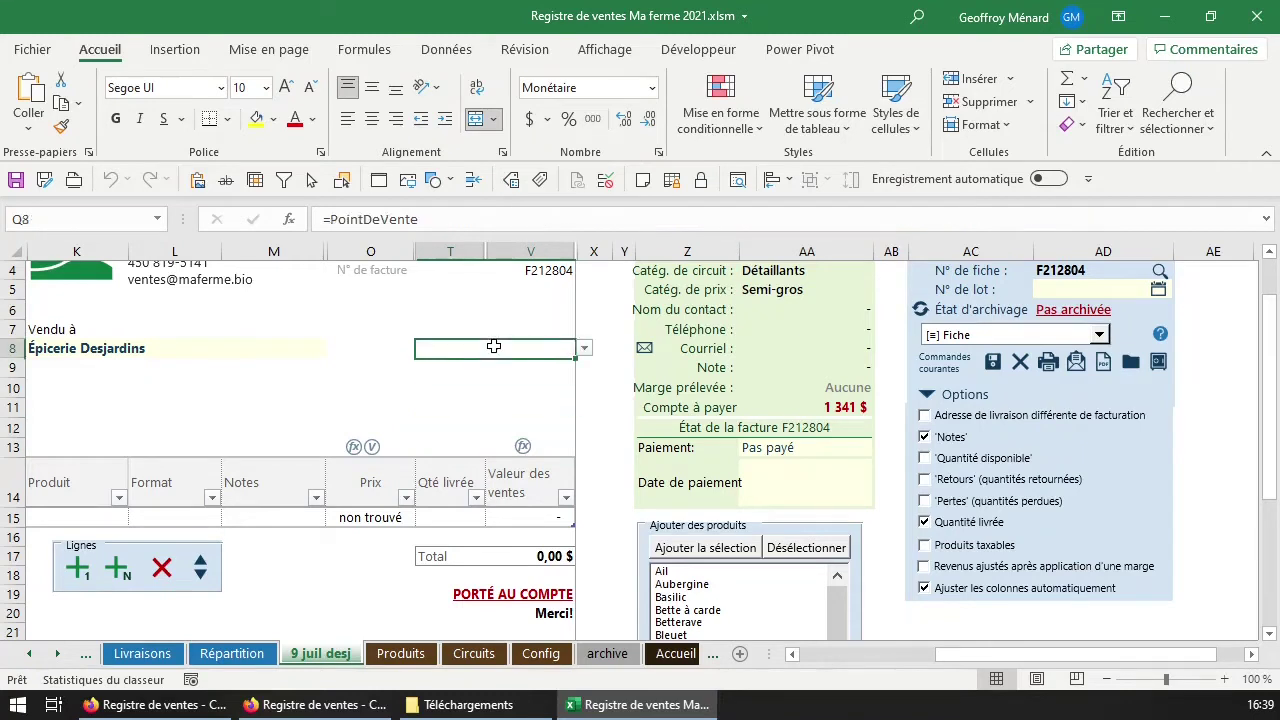
Check client cell K8 and address lines K9:K11, leaving Épicerie Desjardins unchanged.
{"action": "left_click", "coordinate": [152, 352]}
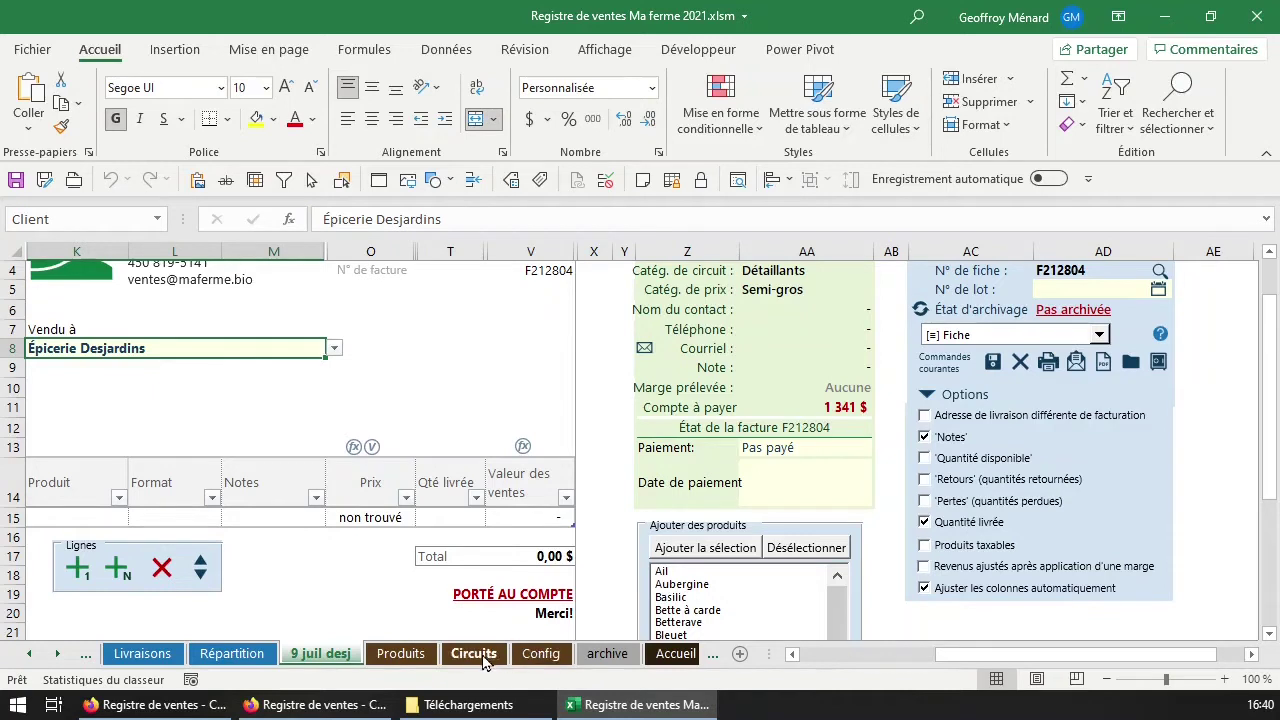
{"action": "left_click_drag", "start_coordinate": [237, 363], "coordinate": [240, 404]}
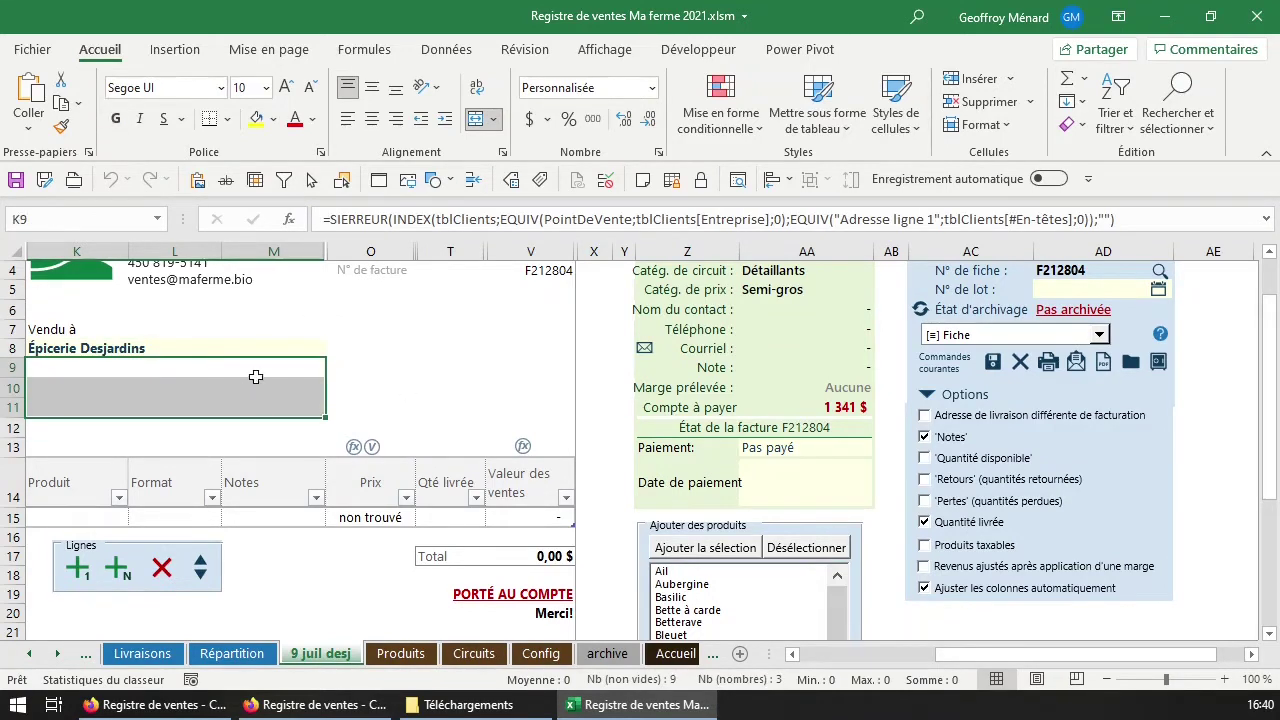
{"action": "left_click", "coordinate": [266, 345]}
{"action": "left_click", "coordinate": [332, 349]}
{"action": "left_click", "coordinate": [332, 349]}
{"action": "left_click", "coordinate": [243, 386]}
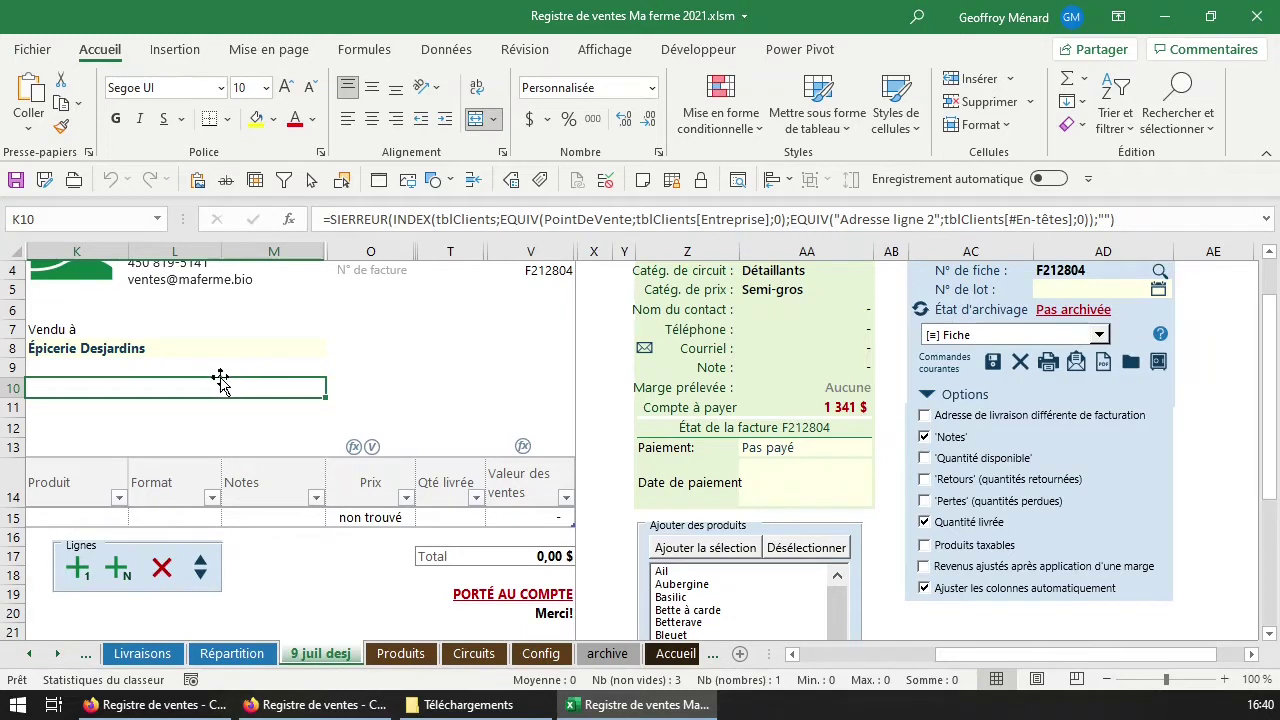
{"action": "left_click", "coordinate": [81, 517]}
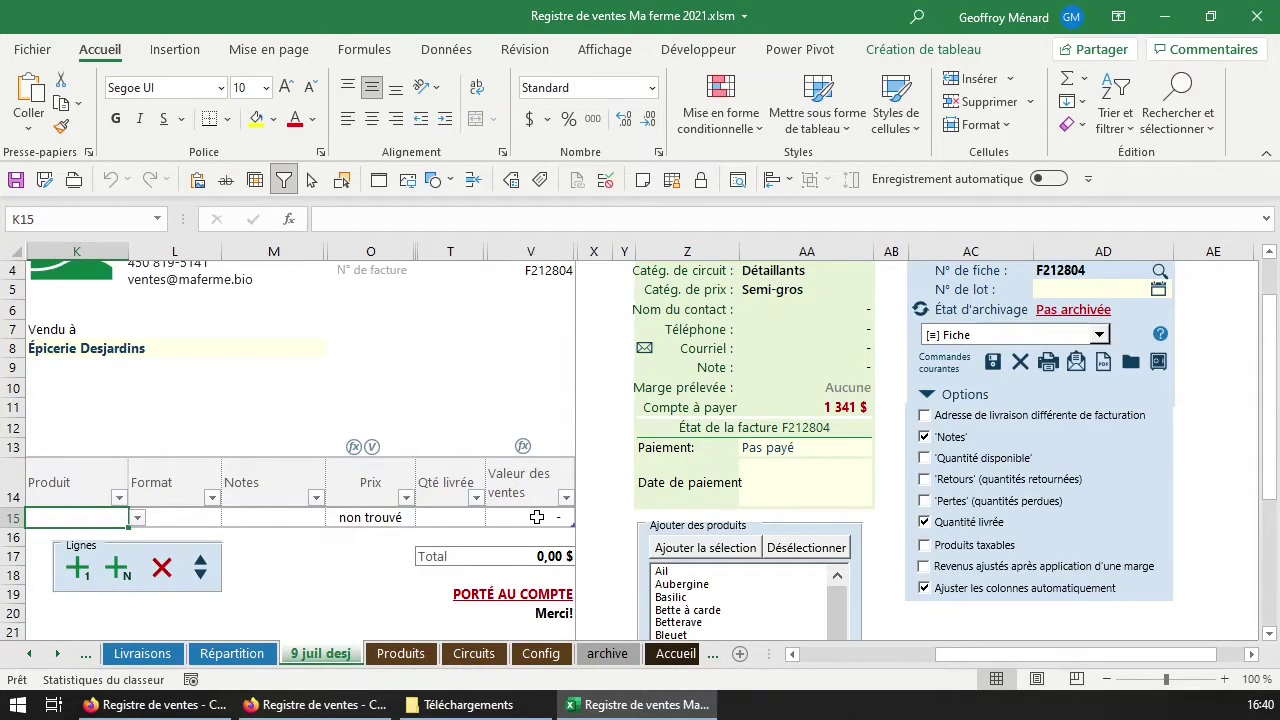
Add Bette à carde, Bleuet, Cantaloup, Cerise de terre and Chou kale as invoice lines.
{"action": "left_click", "coordinate": [138, 518]}
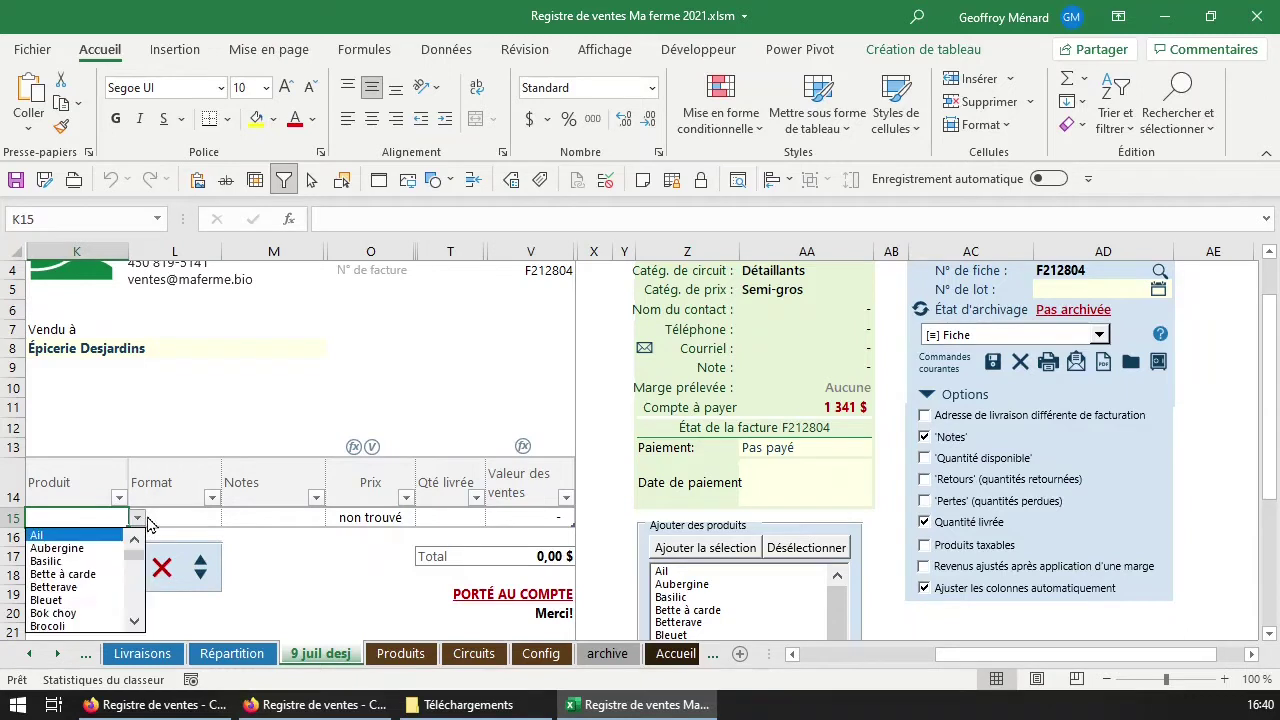
{"action": "left_click", "coordinate": [85, 574]}
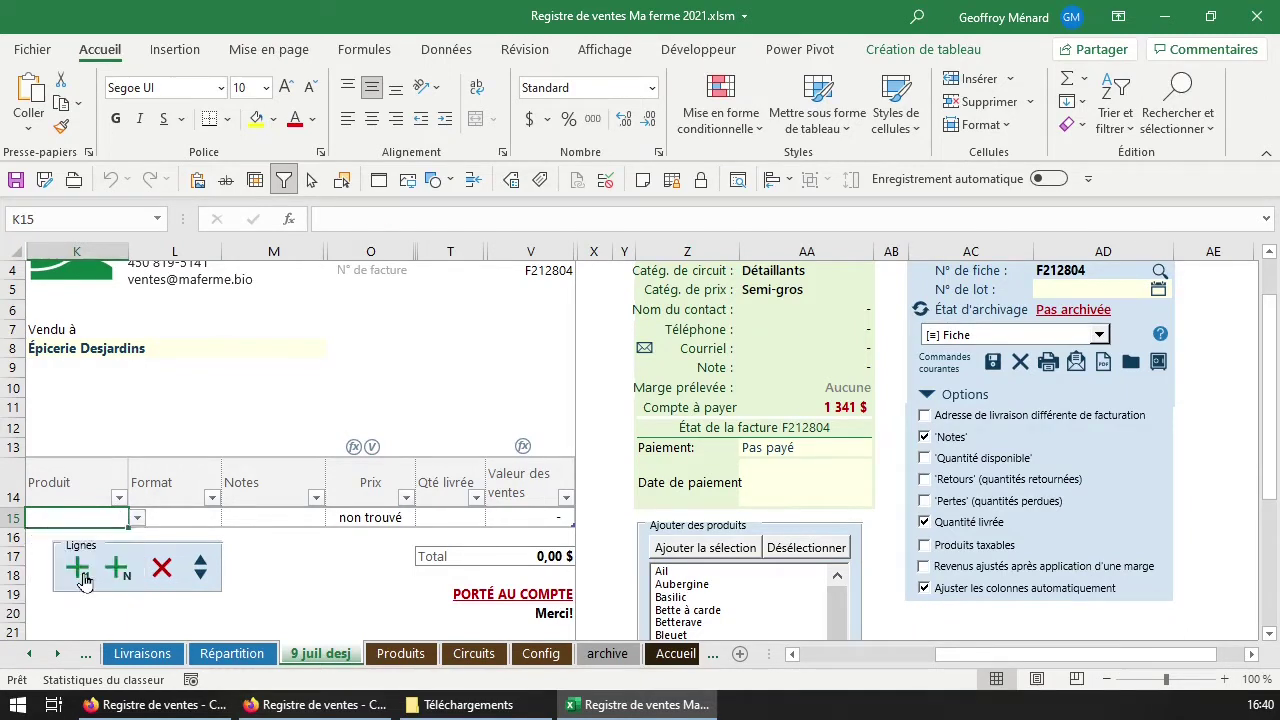
{"action": "scroll", "coordinate": [354, 528], "scroll_direction": "down", "scroll_amount": 2}
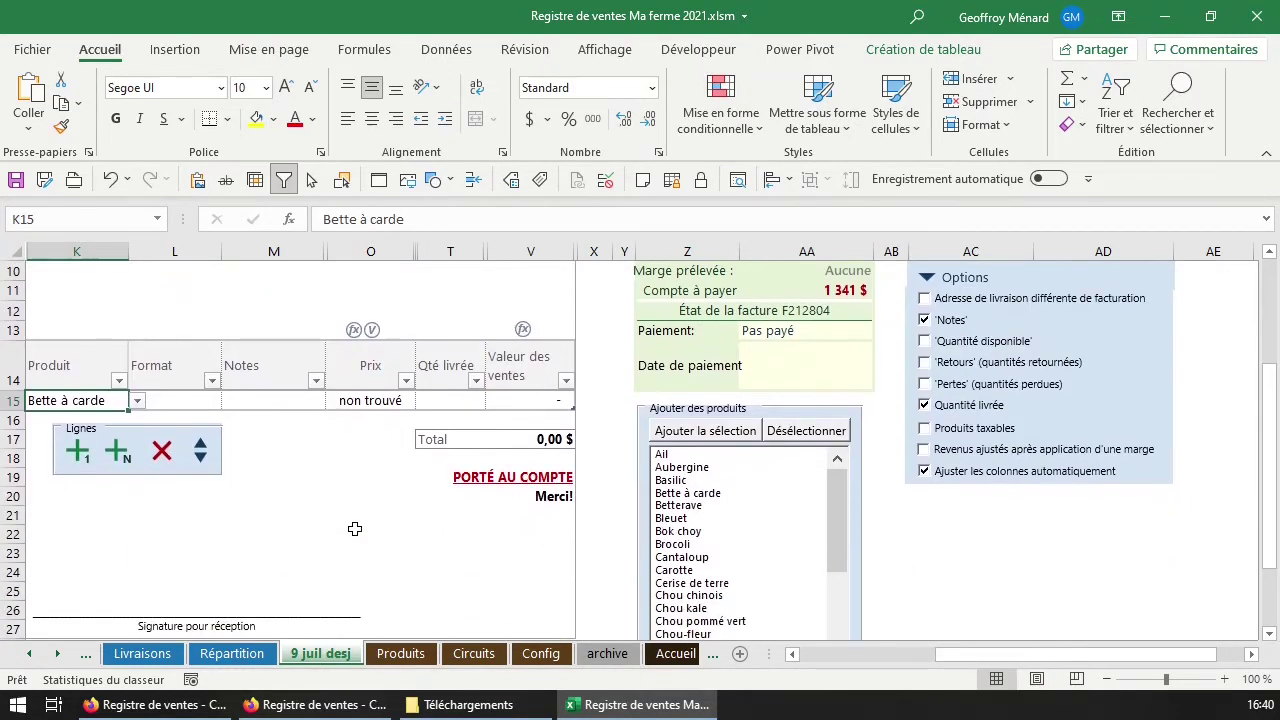
{"action": "left_click", "coordinate": [690, 493]}
{"action": "left_click", "coordinate": [706, 518]}
{"action": "left_click", "coordinate": [706, 557]}
{"action": "left_click", "coordinate": [710, 584]}
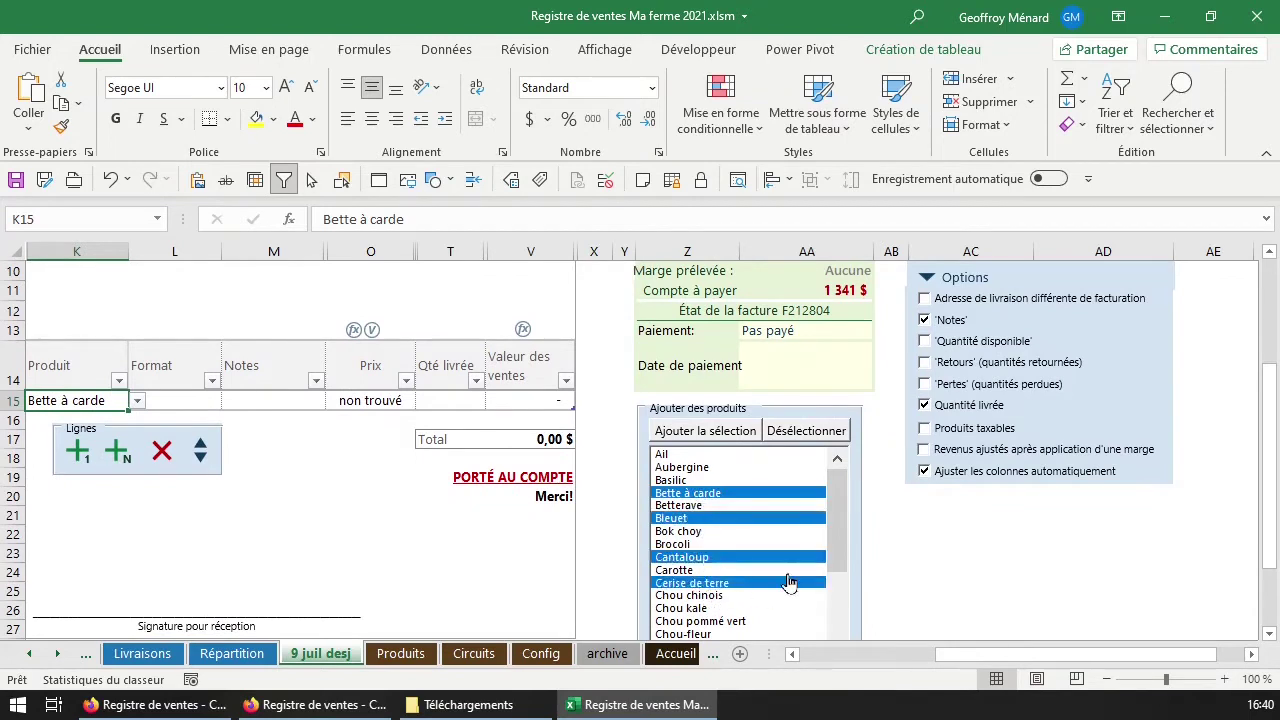
{"action": "left_click", "coordinate": [742, 608]}
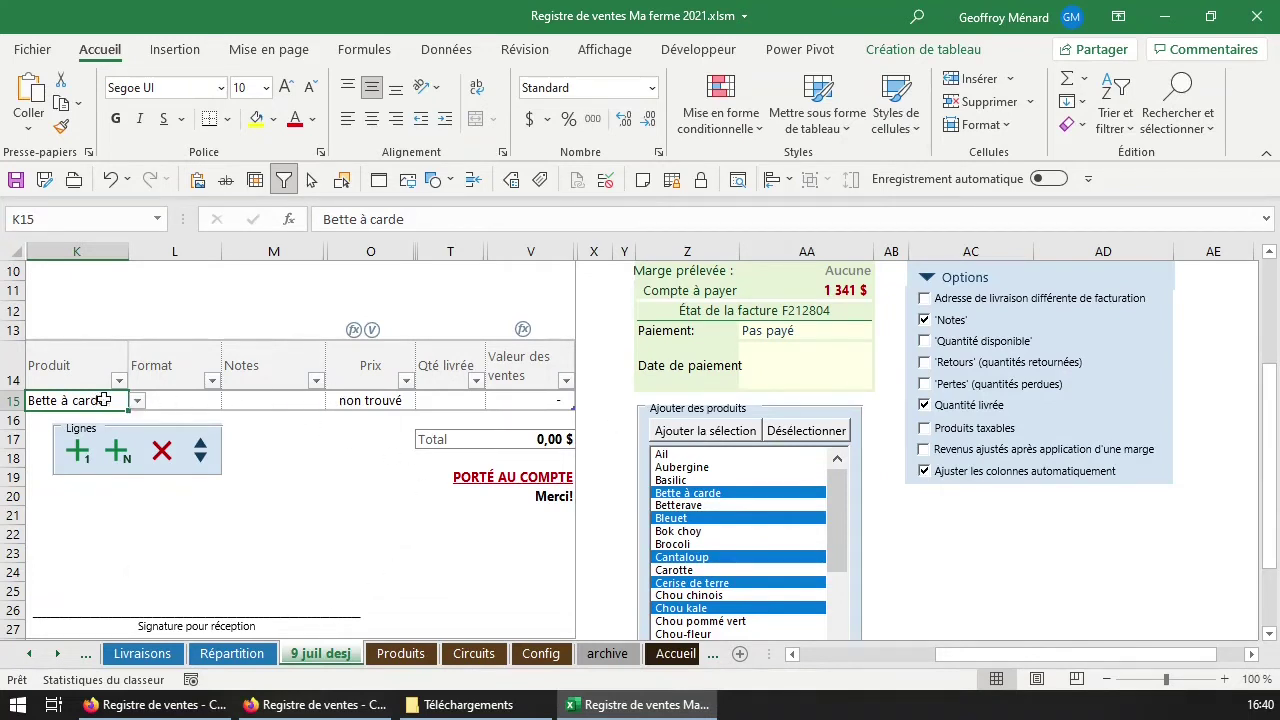
{"action": "left_click", "coordinate": [720, 431]}
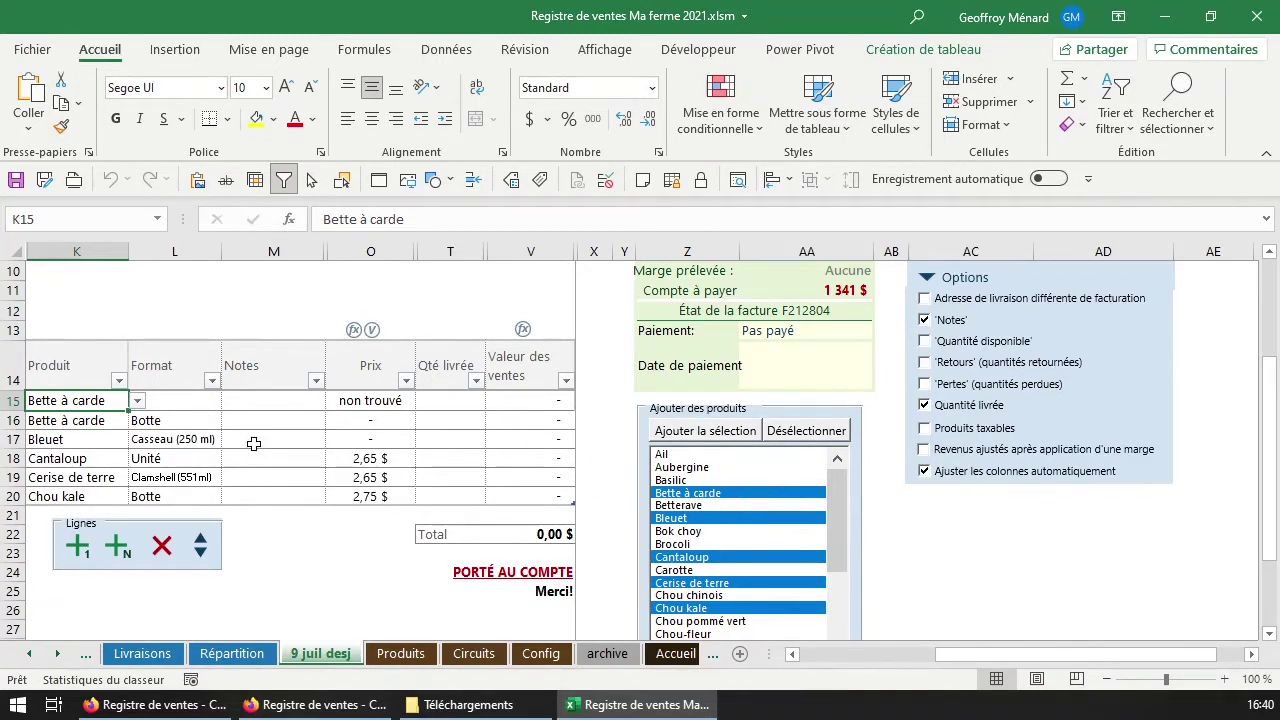
Check the new lines' formats and request deletion of the duplicate row 15.
{"action": "left_click_drag", "start_coordinate": [170, 420], "coordinate": [167, 497]}
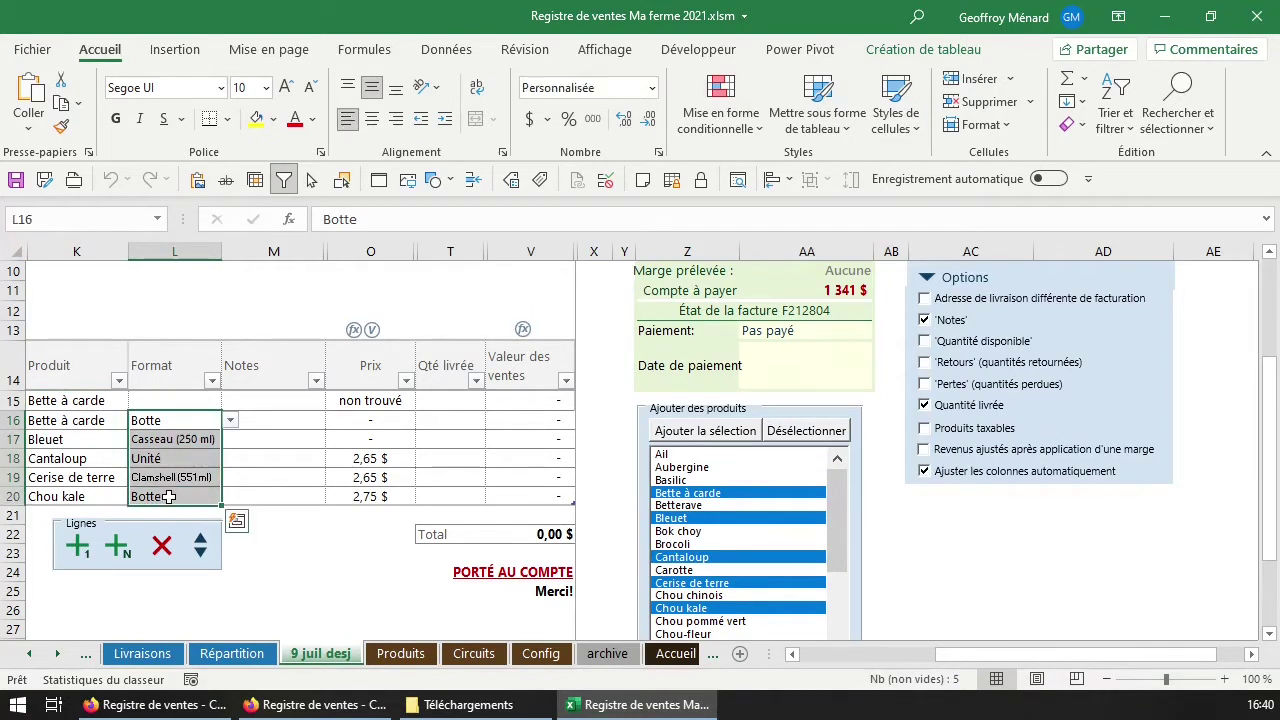
{"action": "left_click", "coordinate": [167, 423]}
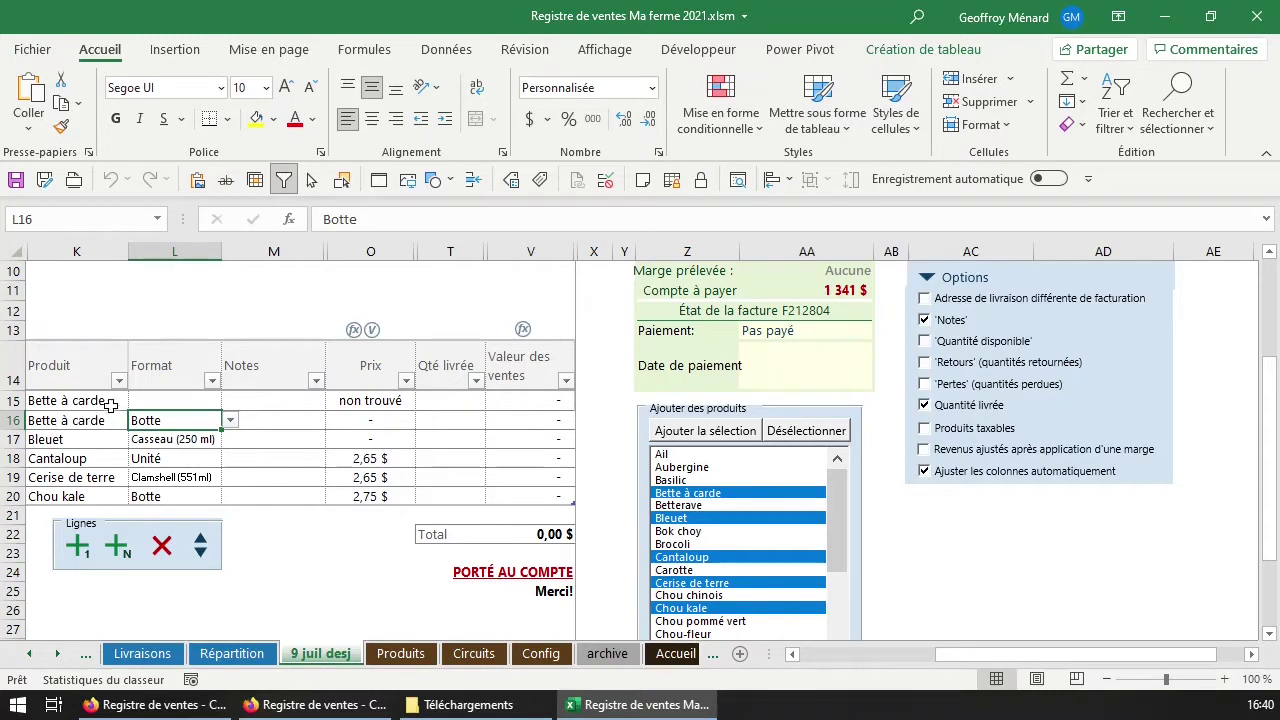
{"action": "left_click", "coordinate": [110, 402]}
{"action": "left_click", "coordinate": [162, 545]}
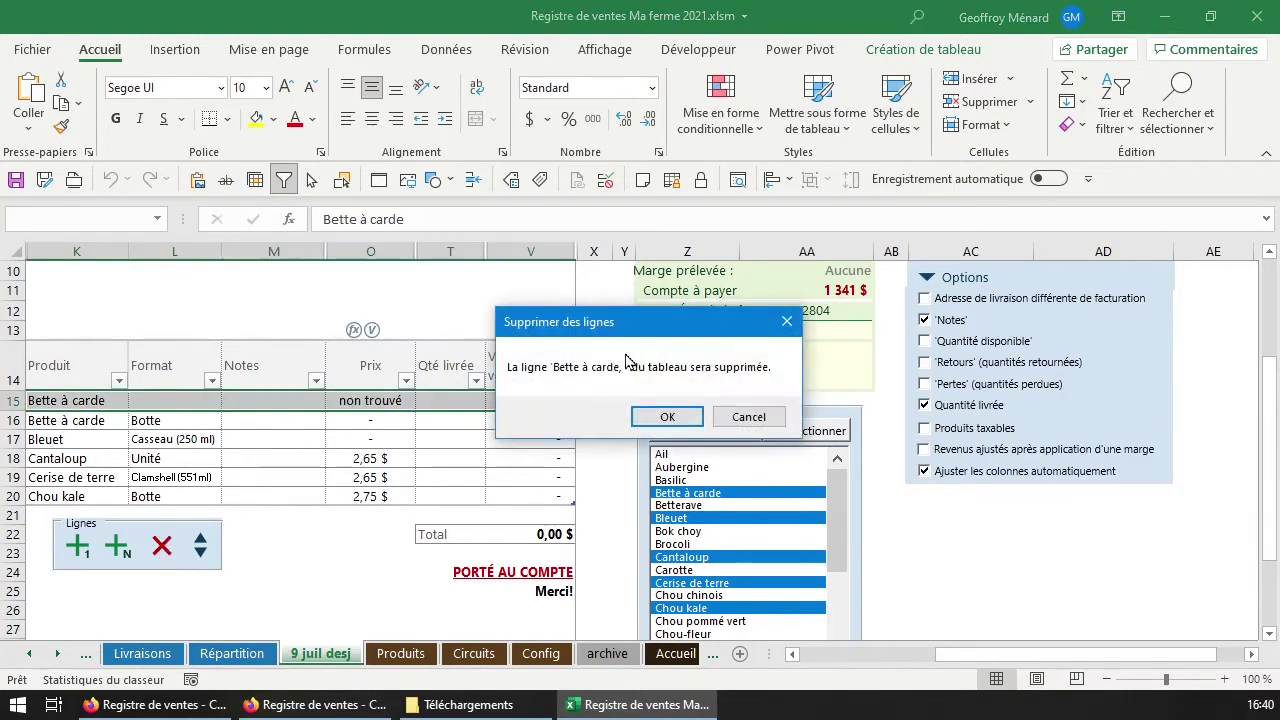
Confirm the row deletion and set Bette à carde to Caisse (24 bottes) at 34,00 $.
{"action": "left_click", "coordinate": [676, 416]}
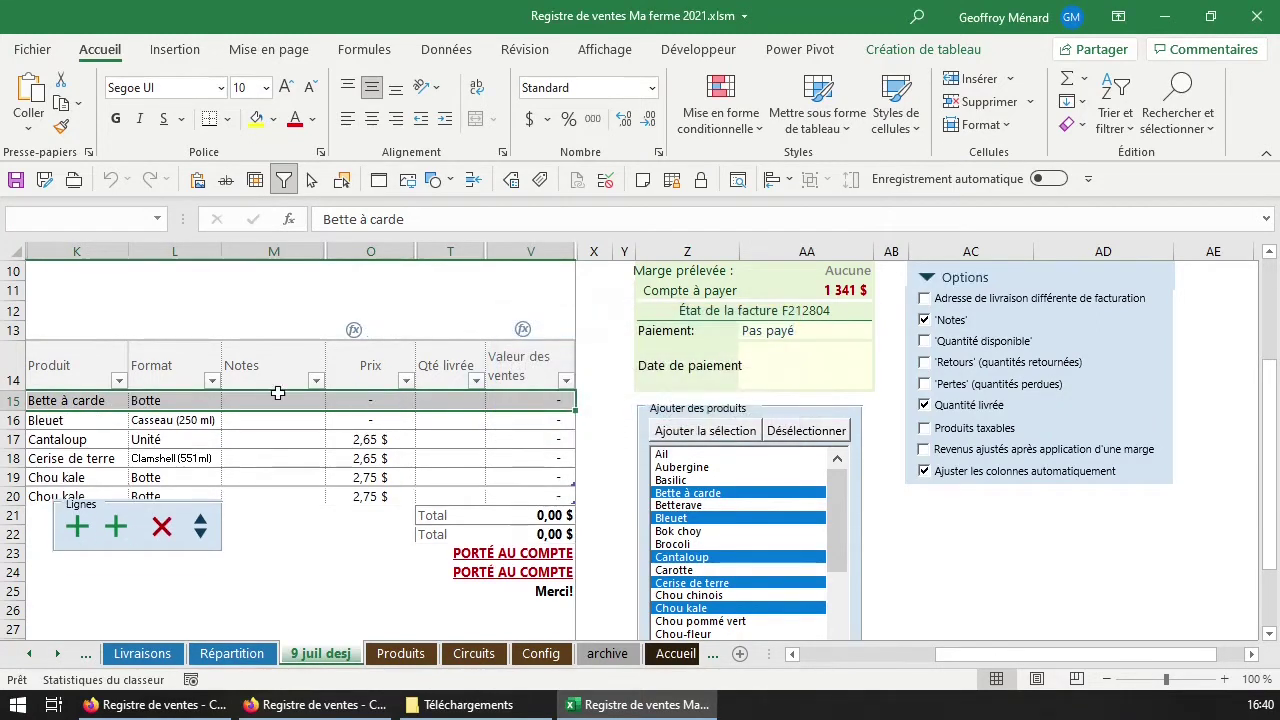
{"action": "left_click", "coordinate": [156, 401]}
{"action": "left_click", "coordinate": [375, 404]}
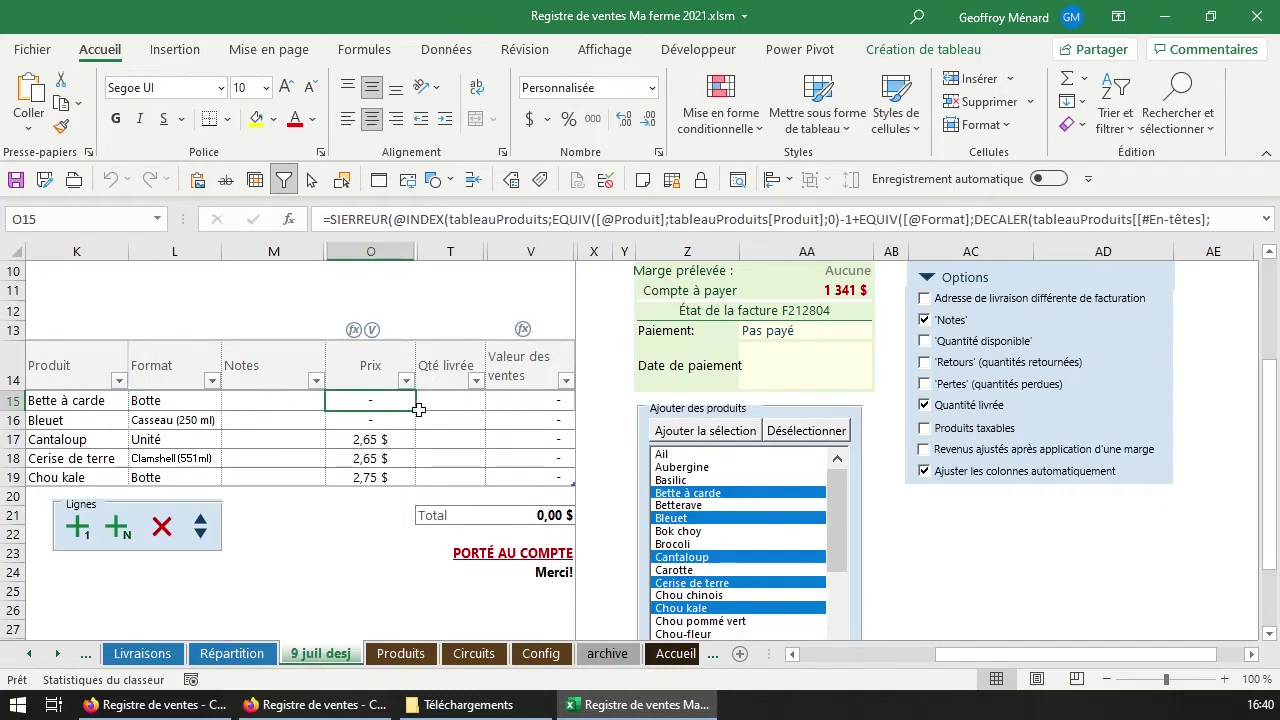
{"action": "left_click", "coordinate": [181, 401]}
{"action": "left_click", "coordinate": [230, 400]}
{"action": "left_click", "coordinate": [170, 432]}
{"action": "left_click", "coordinate": [383, 400]}
Leave Bleuet at Casseau (250 ml), check its price, and return to the invoice header.
{"action": "left_click", "coordinate": [185, 420]}
{"action": "left_click", "coordinate": [230, 420]}
{"action": "key", "text": "Escape"}
{"action": "left_click", "coordinate": [390, 420]}
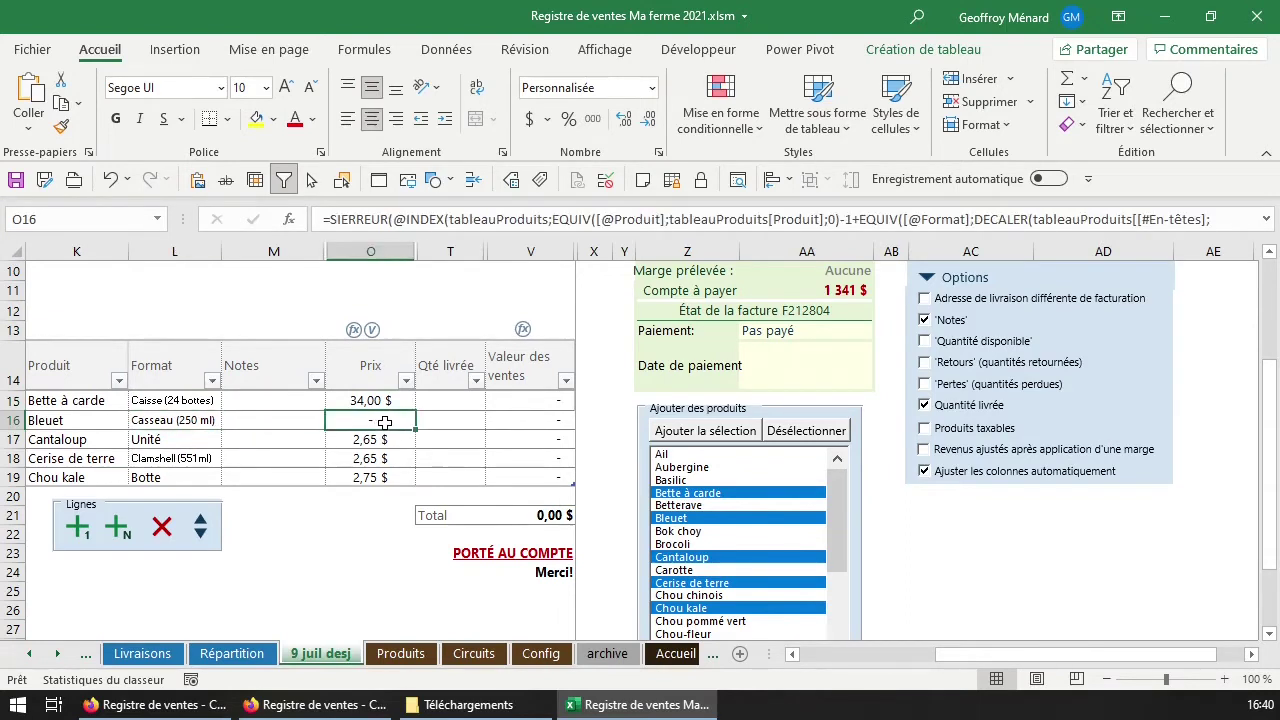
{"action": "scroll", "coordinate": [422, 428], "scroll_direction": "up", "scroll_amount": 1}
{"action": "scroll", "coordinate": [425, 432], "scroll_direction": "up", "scroll_amount": 1}
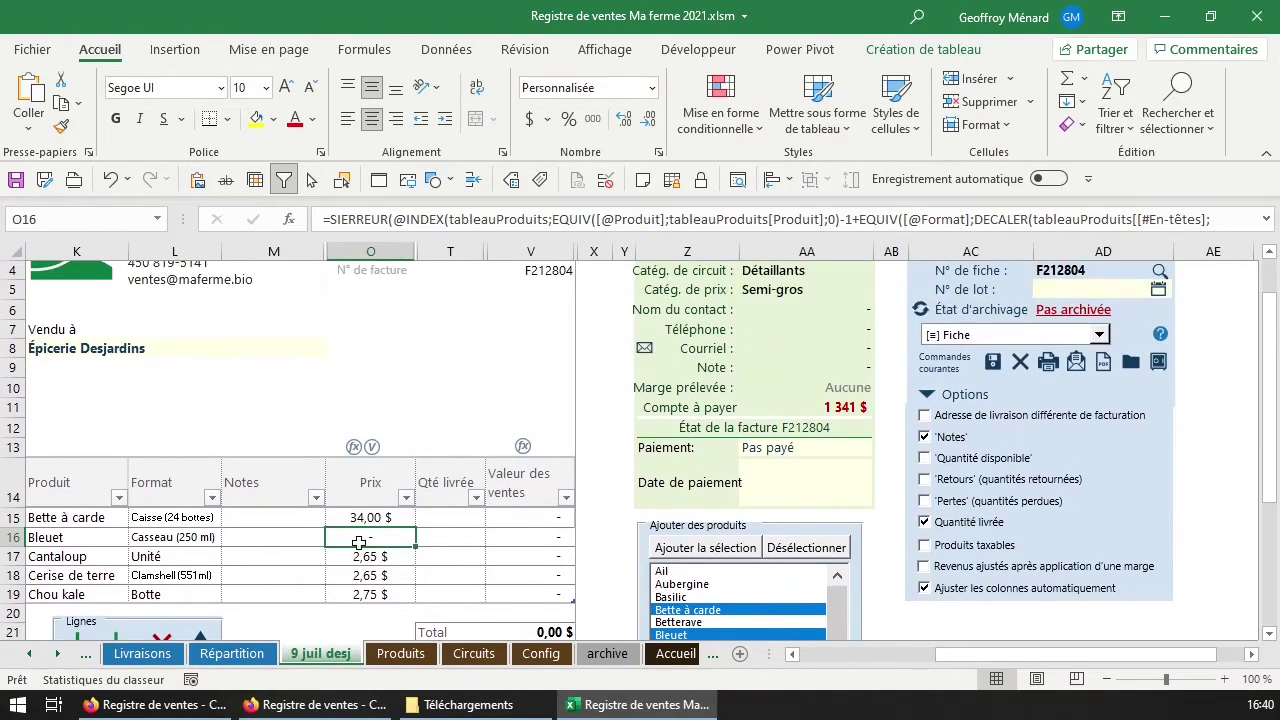
{"action": "scroll", "coordinate": [404, 538], "scroll_direction": "up", "scroll_amount": 1}
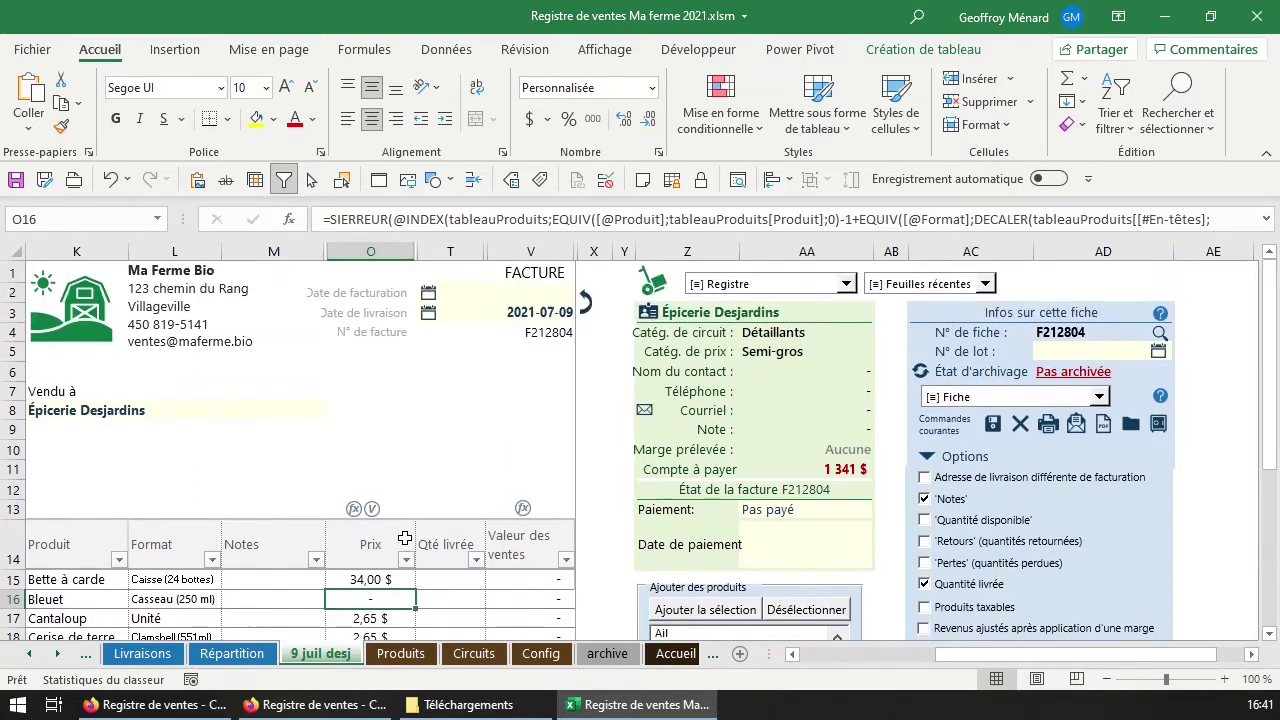
{"action": "scroll", "coordinate": [404, 538], "scroll_direction": "down", "scroll_amount": 1}
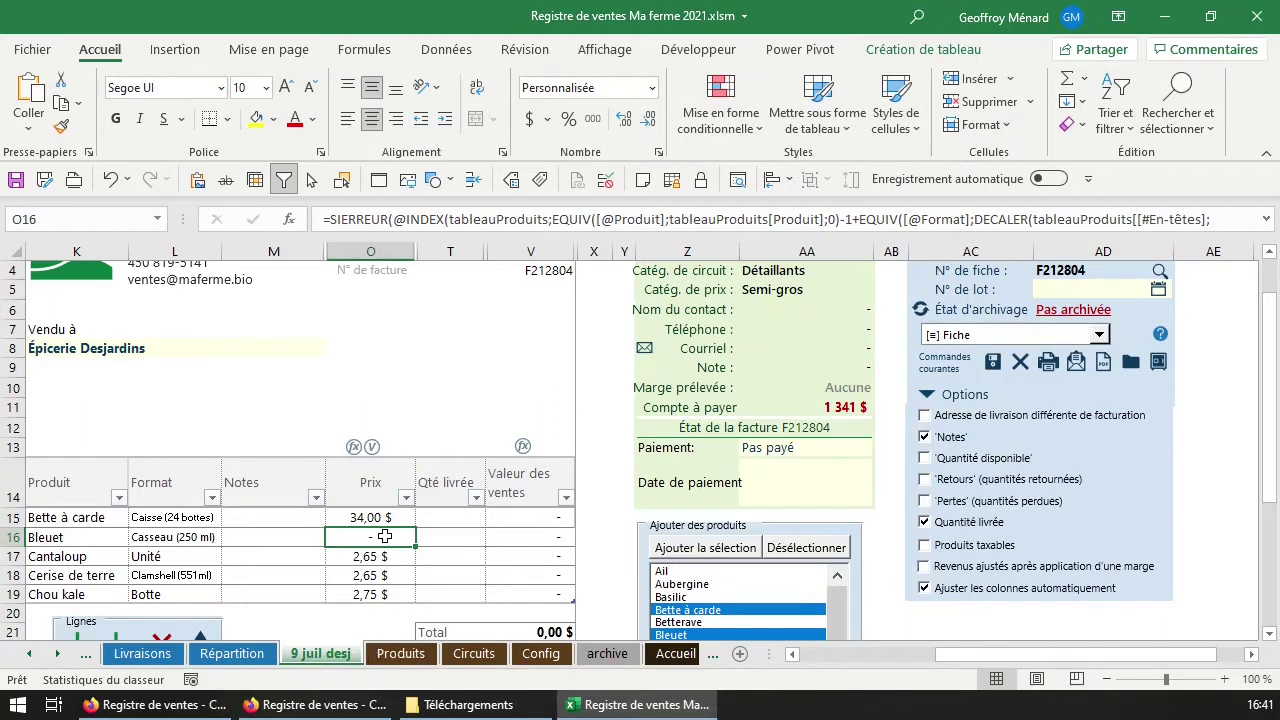
{"action": "left_click", "coordinate": [774, 289]}
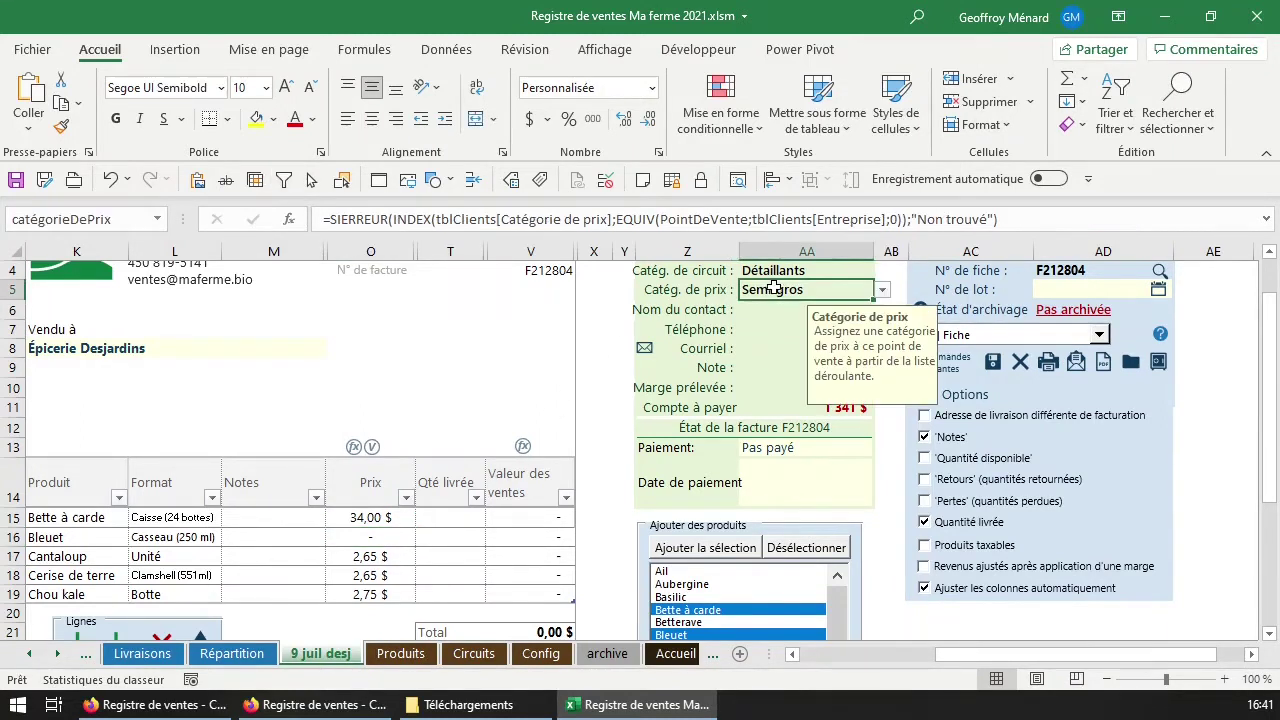
{"action": "left_click", "coordinate": [700, 292]}
{"action": "left_click", "coordinate": [755, 291]}
{"action": "left_click", "coordinate": [883, 290]}
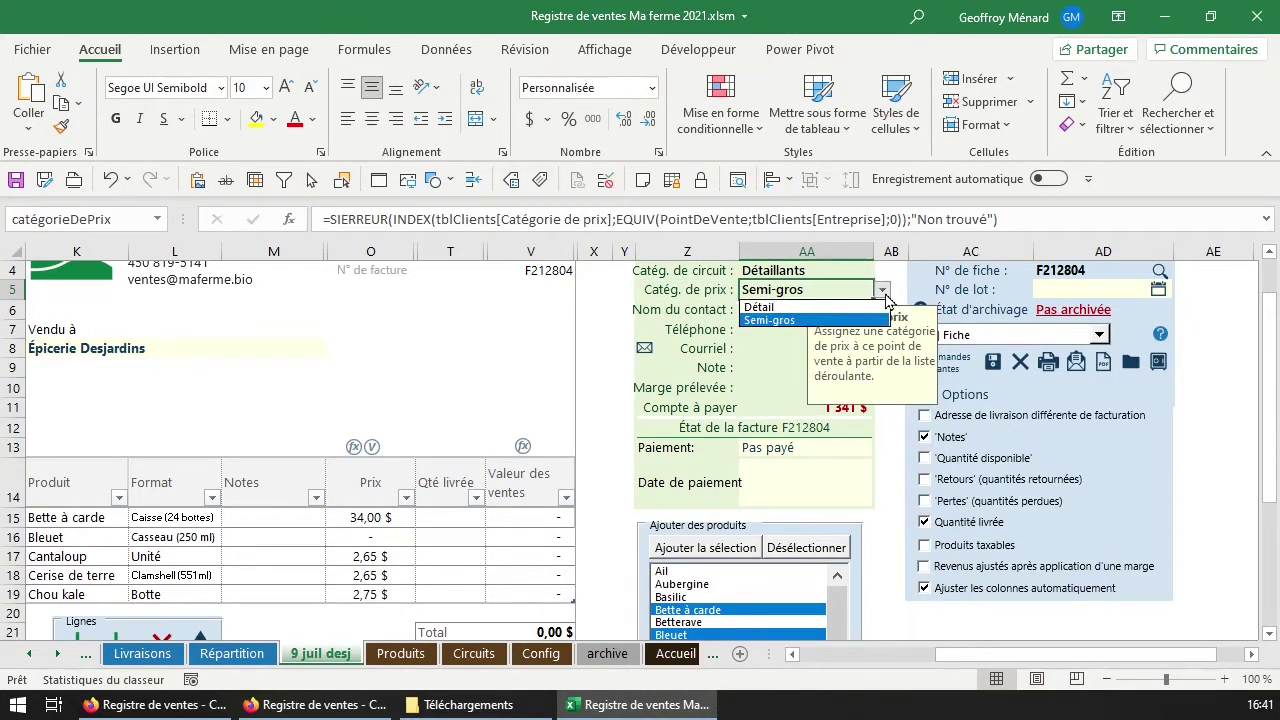
{"action": "left_click", "coordinate": [885, 295]}
{"action": "left_click", "coordinate": [400, 653]}
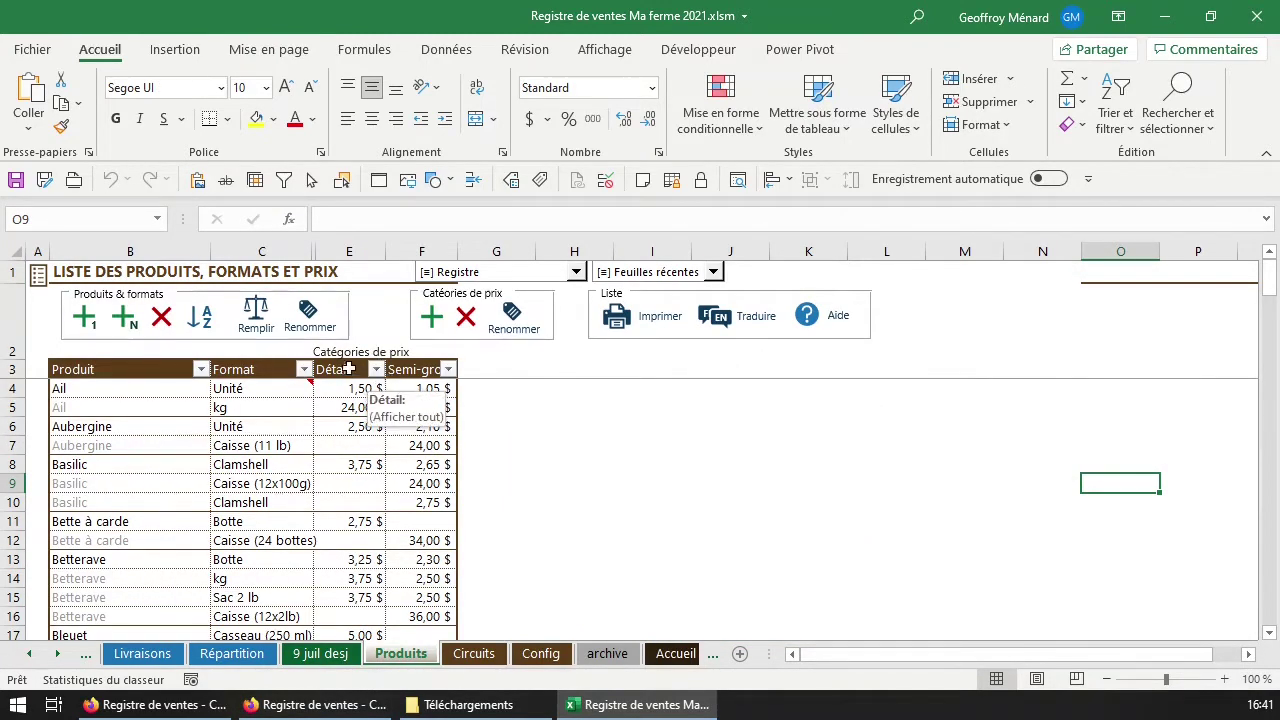
{"action": "left_click", "coordinate": [348, 369]}
{"action": "left_click", "coordinate": [420, 369]}
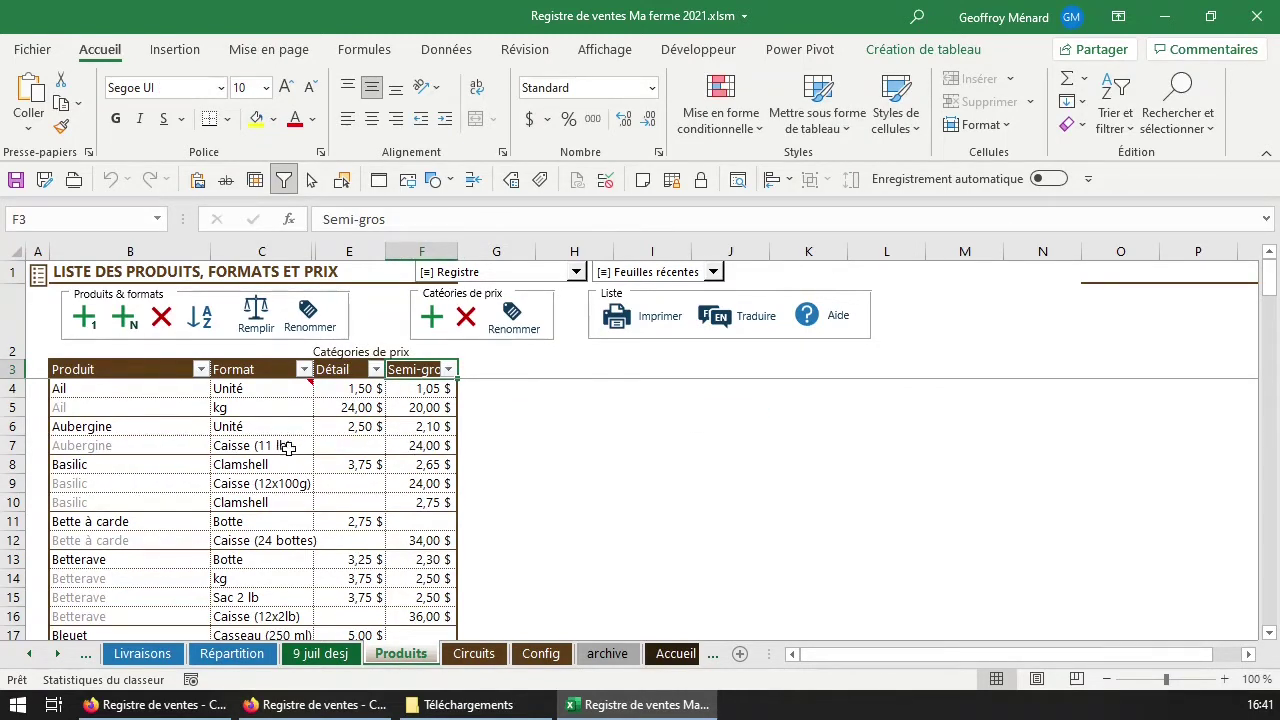
{"action": "left_click", "coordinate": [430, 447]}
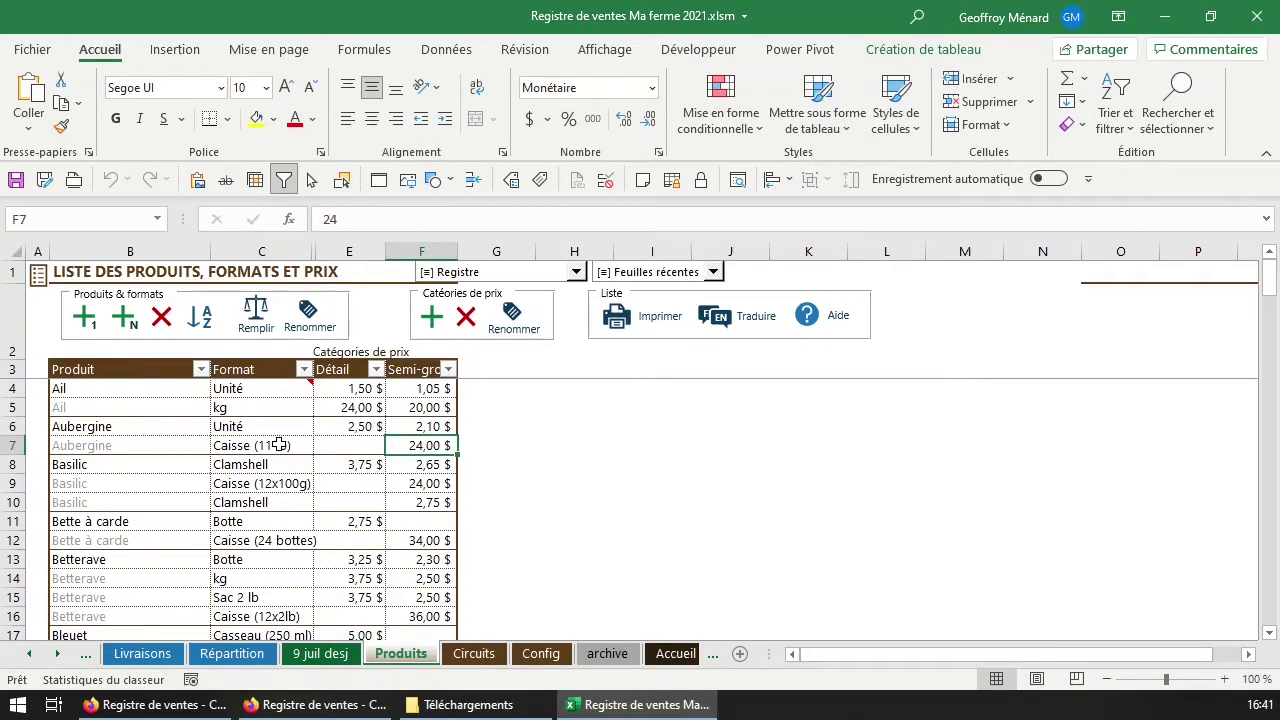
{"action": "left_click", "coordinate": [356, 445]}
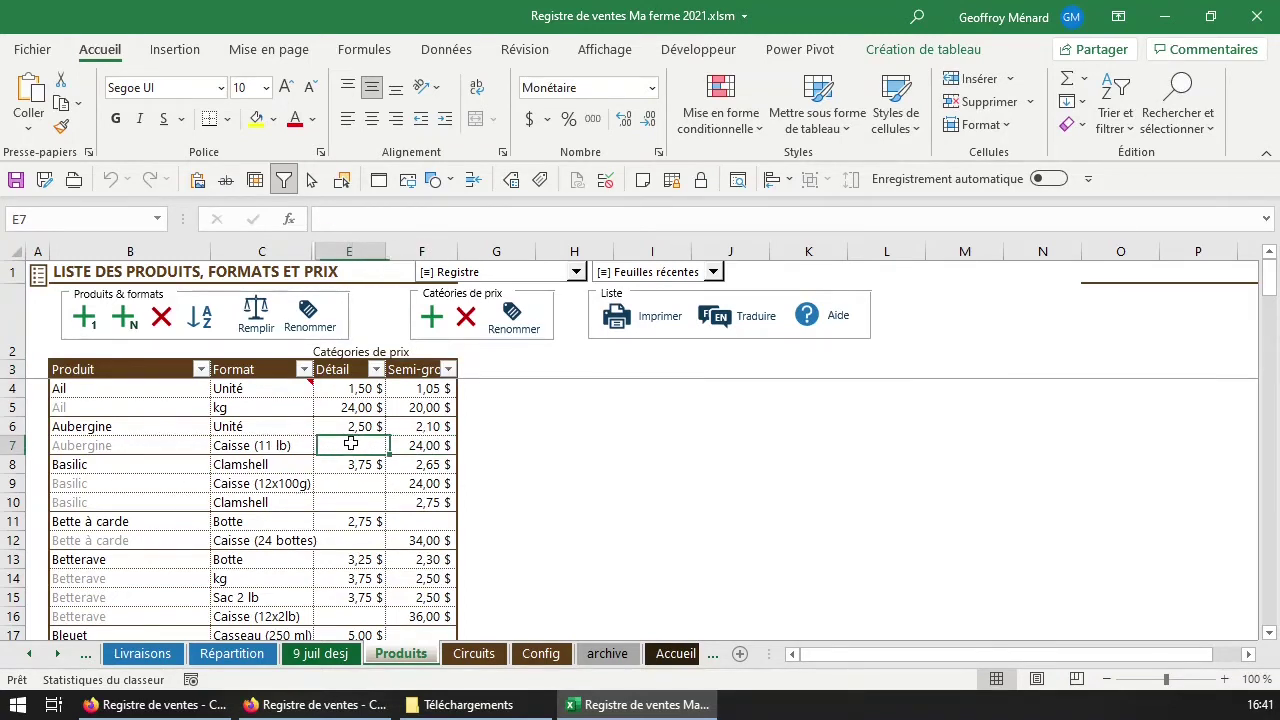
{"action": "left_click", "coordinate": [320, 653]}
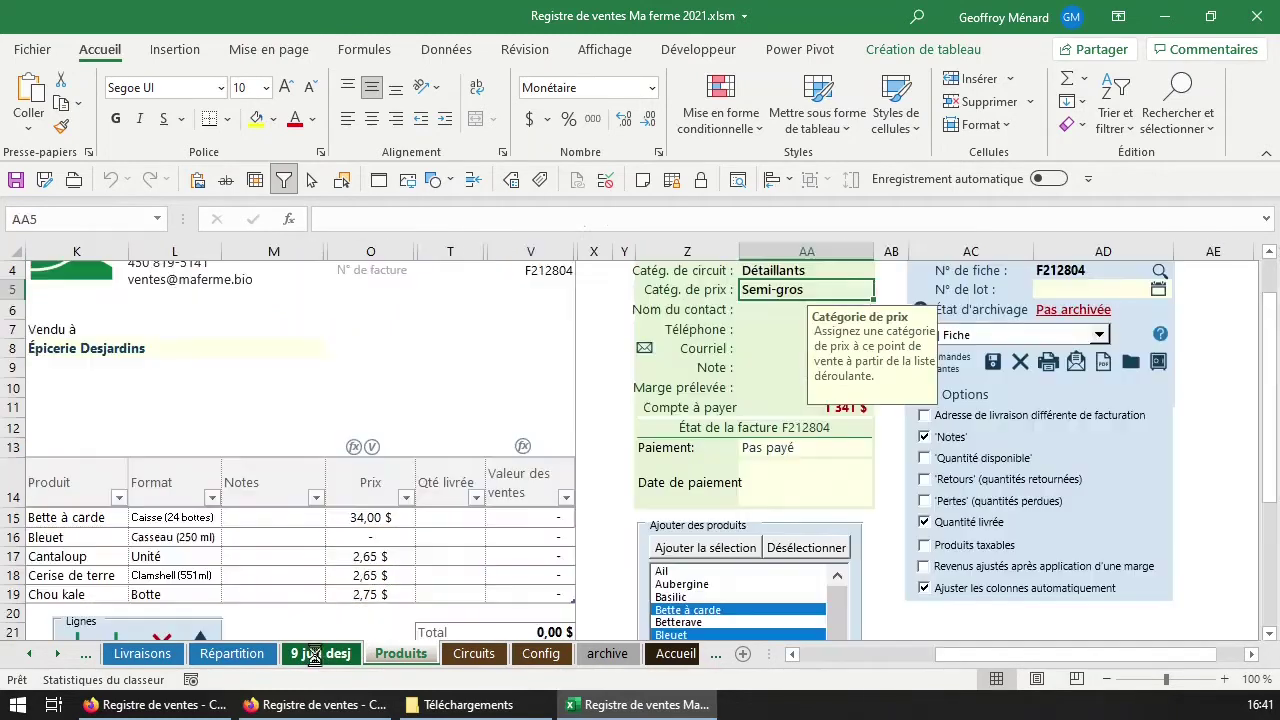
Set Bleuet's format in L16 to Caisse (12x250ml), priced at 45,00 $.
{"action": "left_click", "coordinate": [184, 540]}
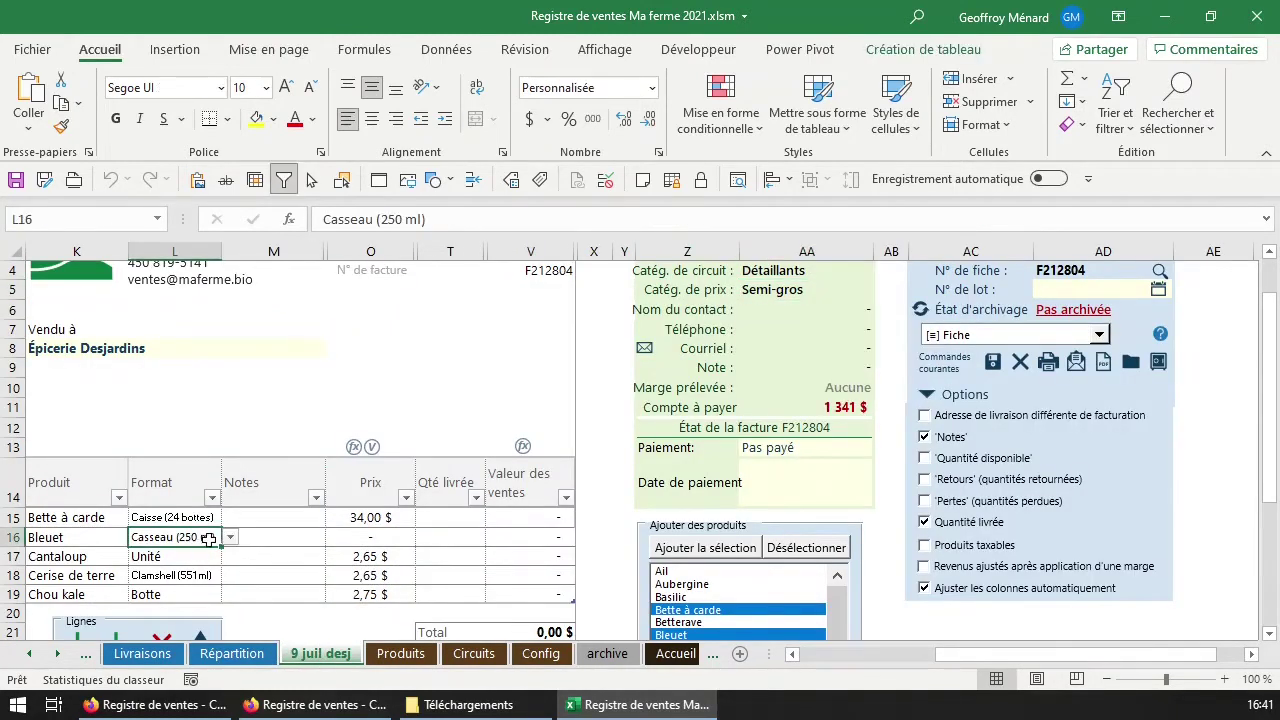
{"action": "left_click", "coordinate": [380, 541]}
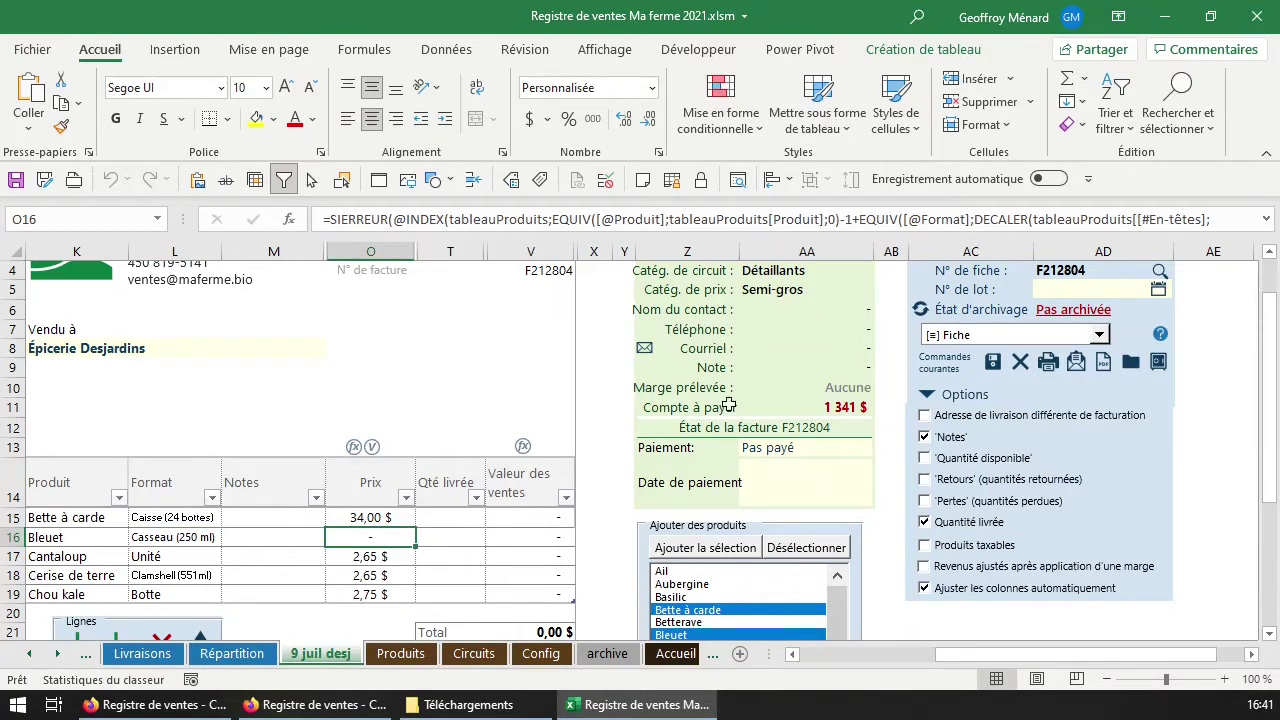
{"action": "left_click", "coordinate": [198, 535]}
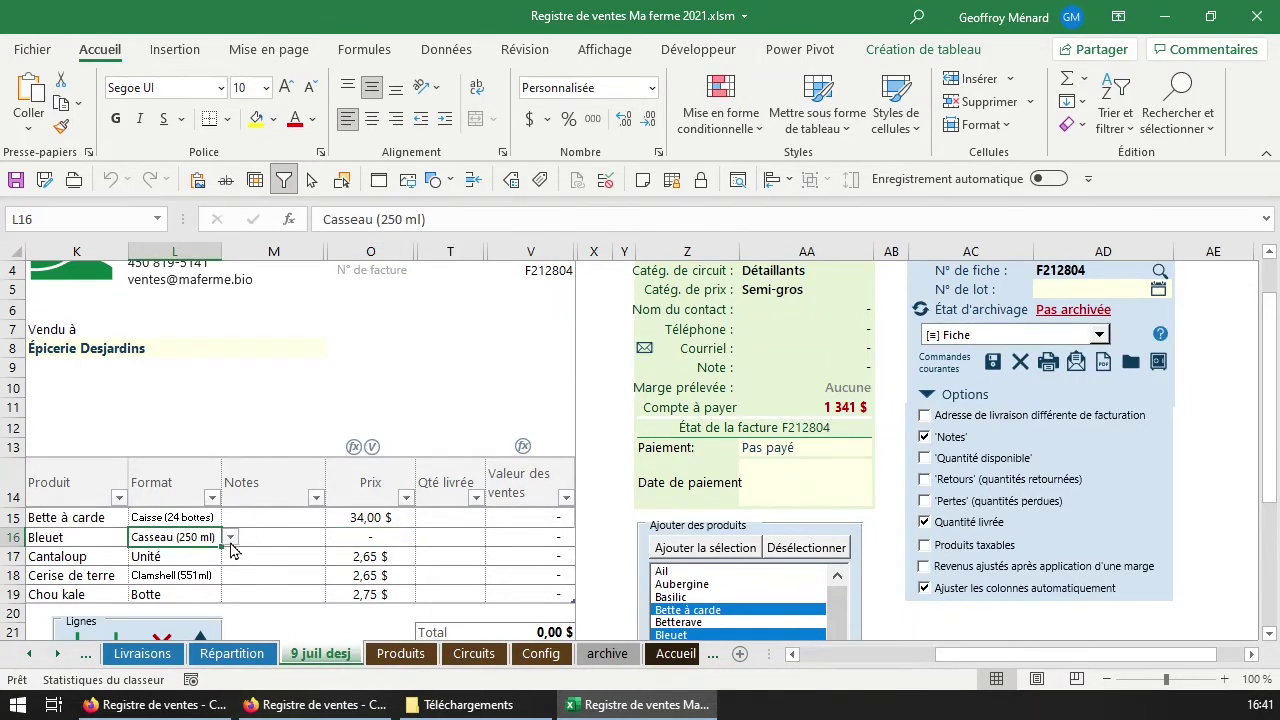
{"action": "scroll", "coordinate": [232, 549], "scroll_direction": "down", "scroll_amount": 1}
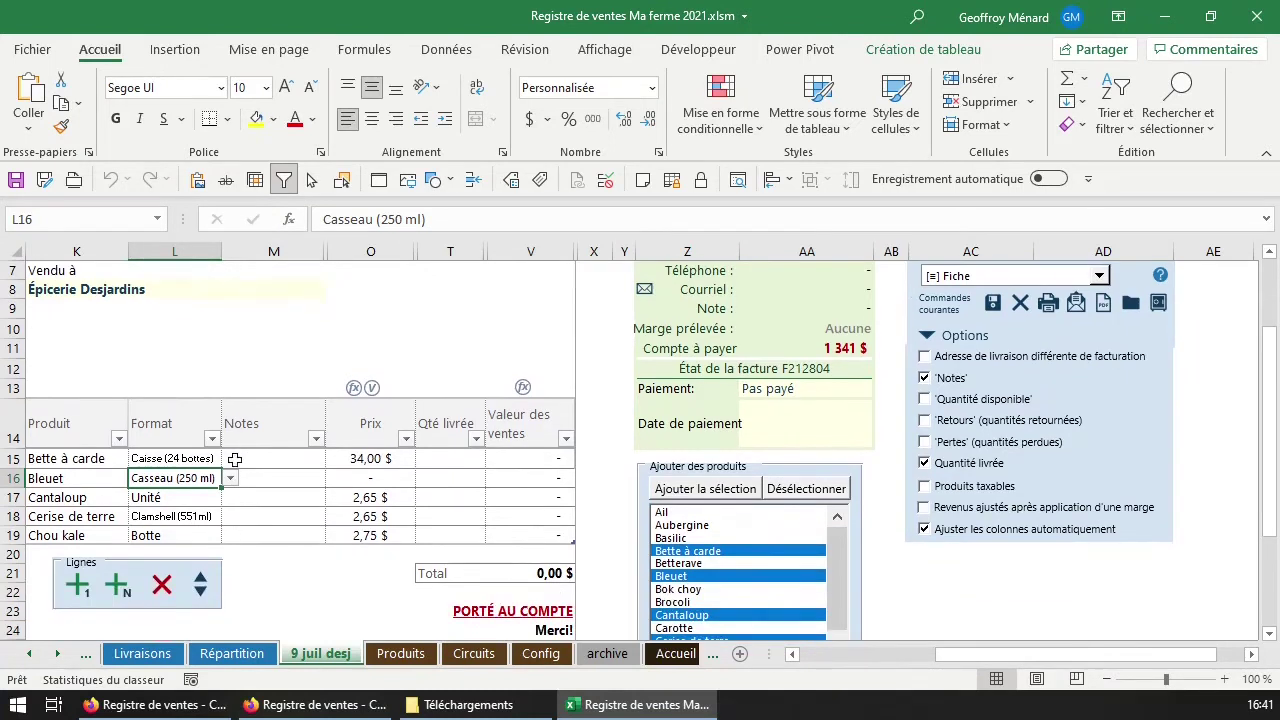
{"action": "left_click", "coordinate": [230, 479]}
{"action": "left_click", "coordinate": [185, 503]}
Bring up the Choisir le type prompt from the FACTURE cell and move it aside.
{"action": "scroll", "coordinate": [334, 508], "scroll_direction": "up", "scroll_amount": 1}
{"action": "scroll", "coordinate": [334, 508], "scroll_direction": "up", "scroll_amount": 2}
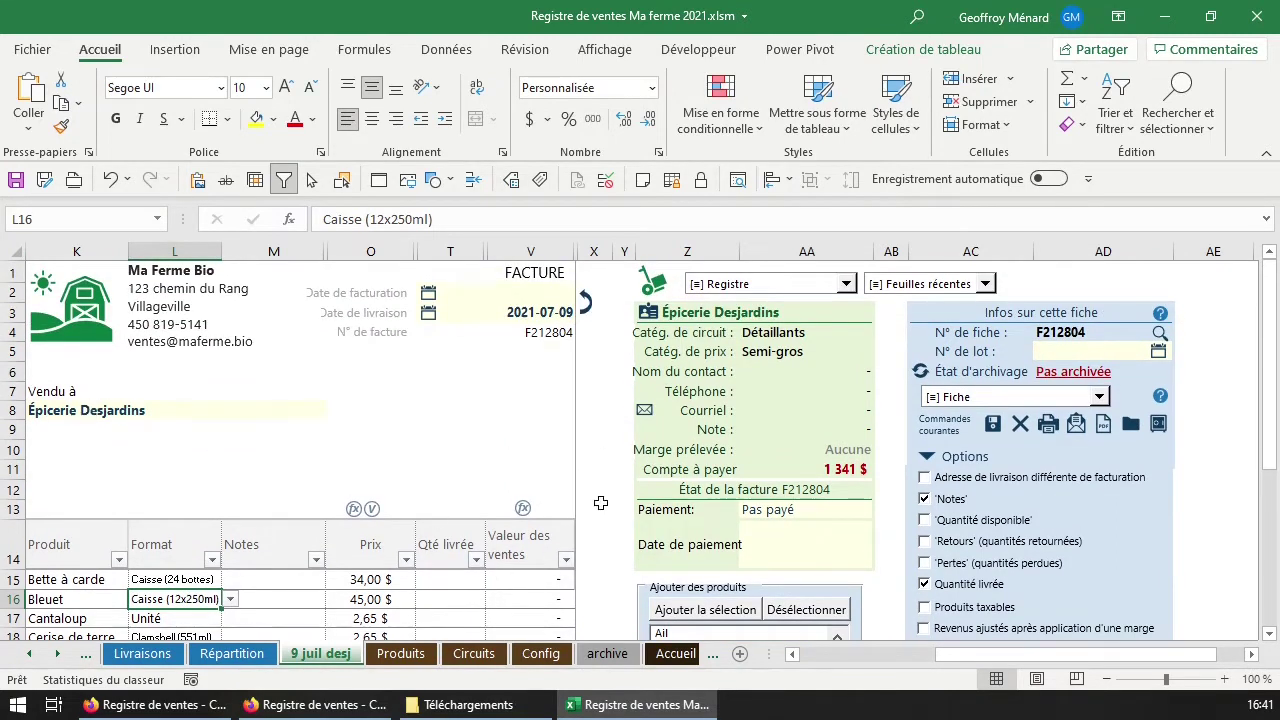
{"action": "scroll", "coordinate": [500, 520], "scroll_direction": "down", "scroll_amount": 2}
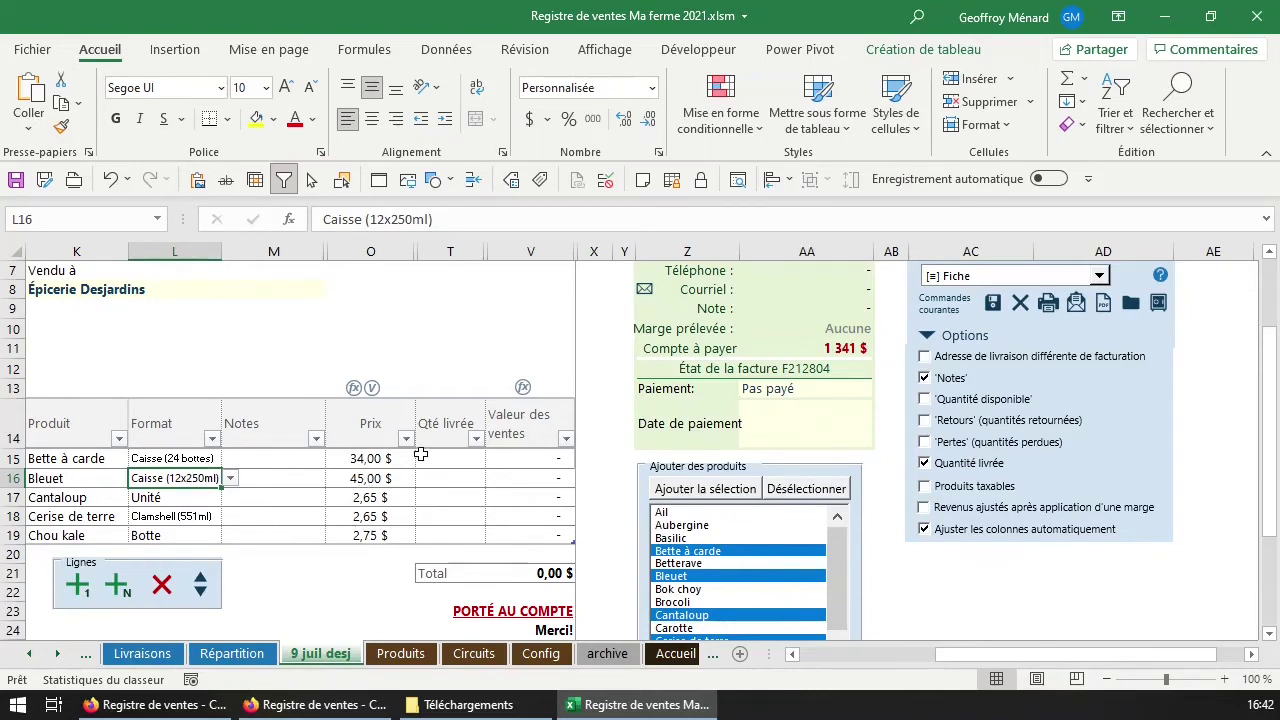
{"action": "scroll", "coordinate": [520, 528], "scroll_direction": "up", "scroll_amount": 2}
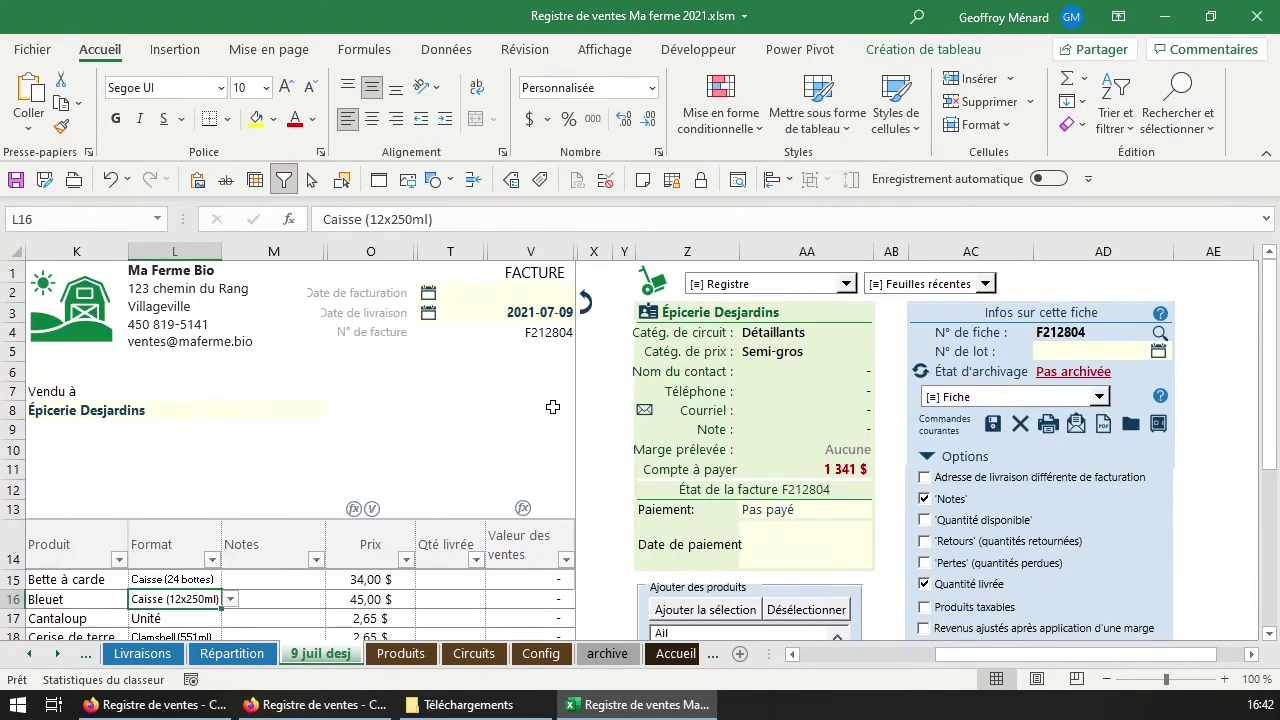
{"action": "left_click", "coordinate": [549, 279]}
{"action": "left_click_drag", "start_coordinate": [570, 284], "coordinate": [383, 355]}
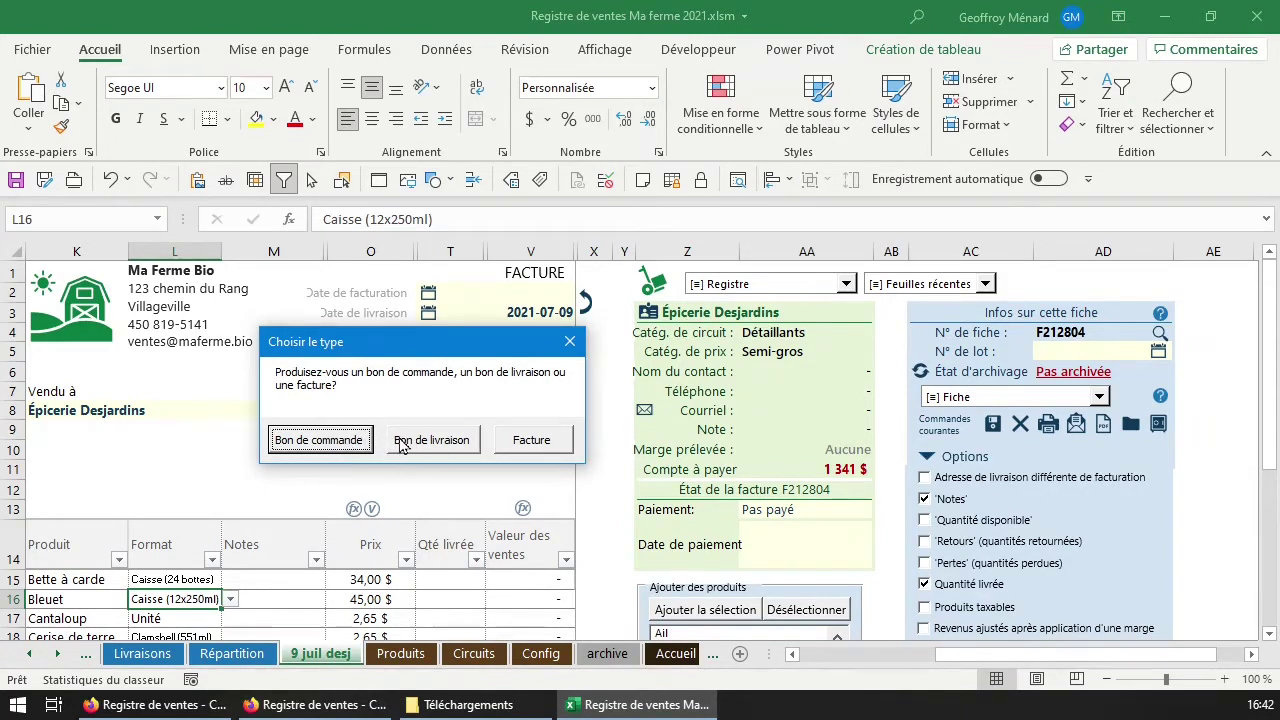
Convert the document to a Bon de commande and select Bette à carde's price and available-quantity cells.
{"action": "left_click", "coordinate": [355, 441]}
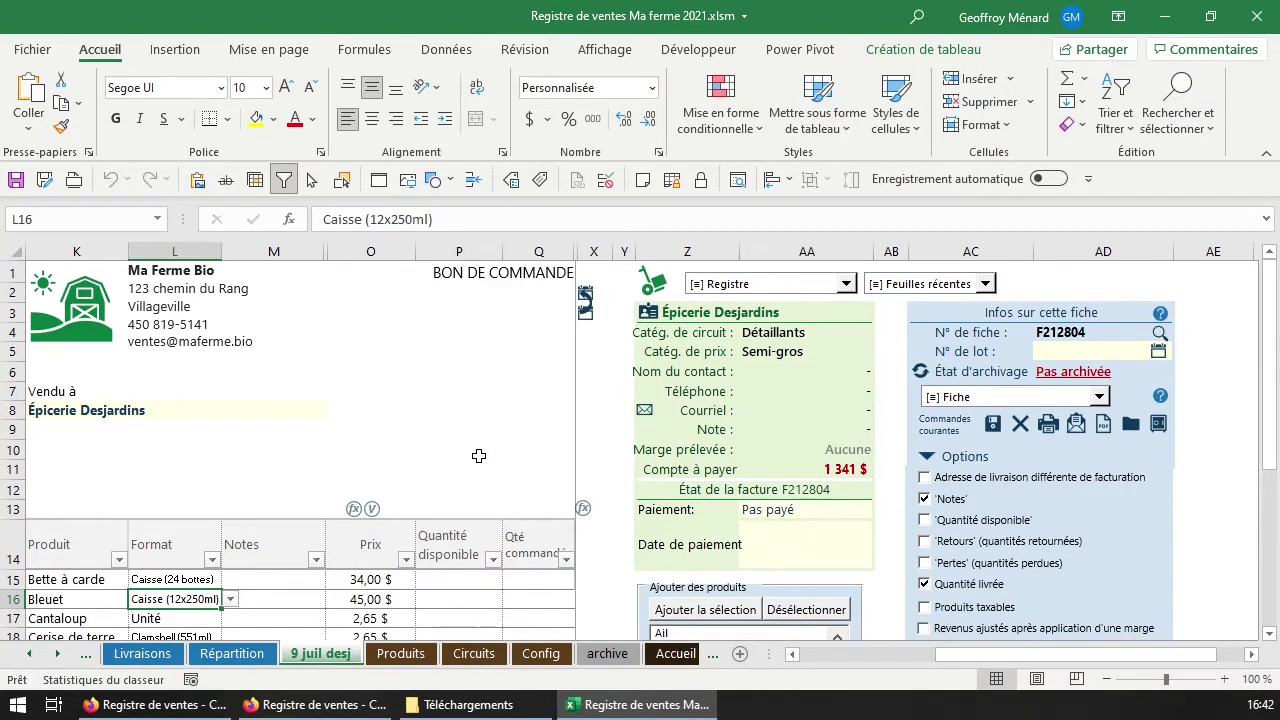
{"action": "scroll", "coordinate": [479, 456], "scroll_direction": "down", "scroll_amount": 1}
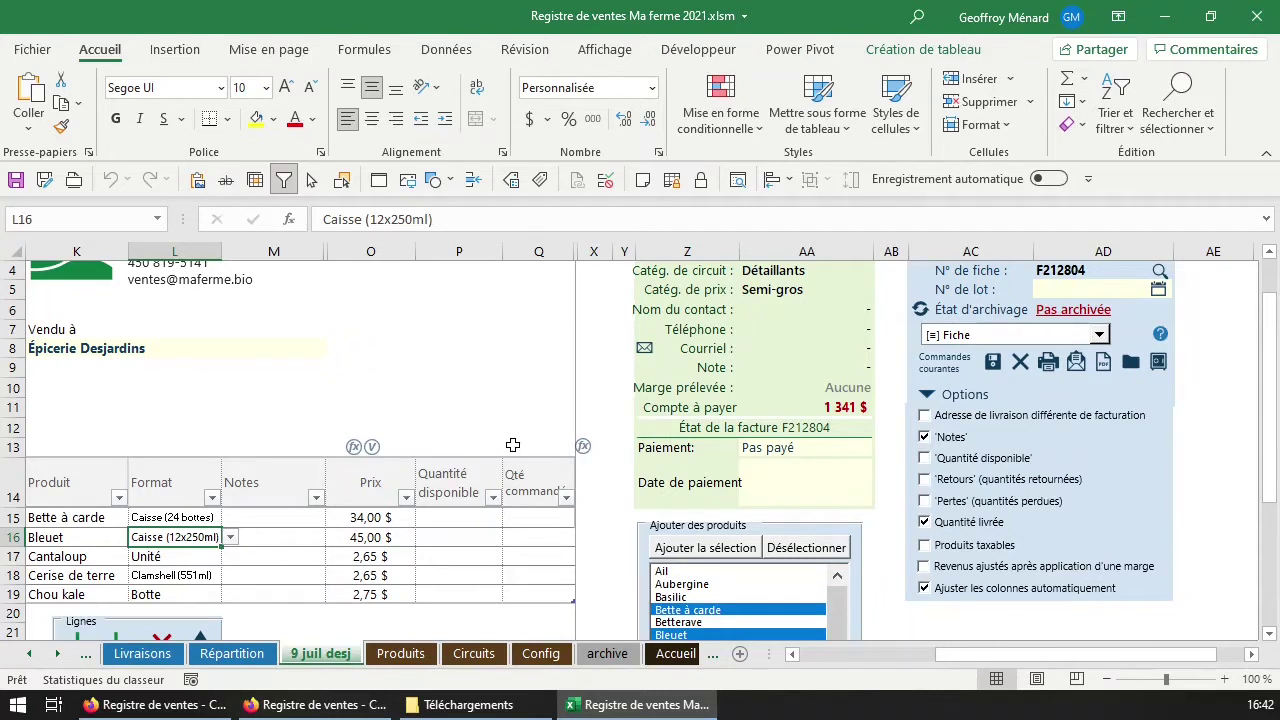
{"action": "scroll", "coordinate": [512, 444], "scroll_direction": "down", "scroll_amount": 1}
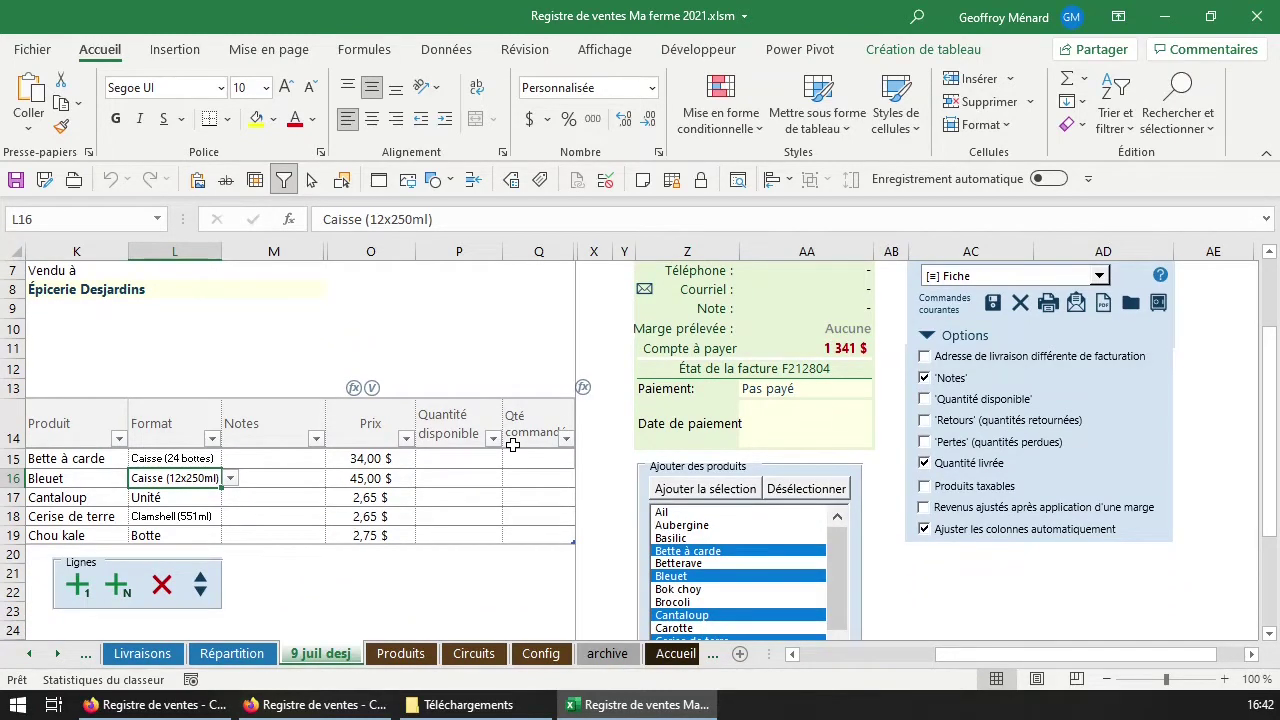
{"action": "left_click", "coordinate": [368, 458]}
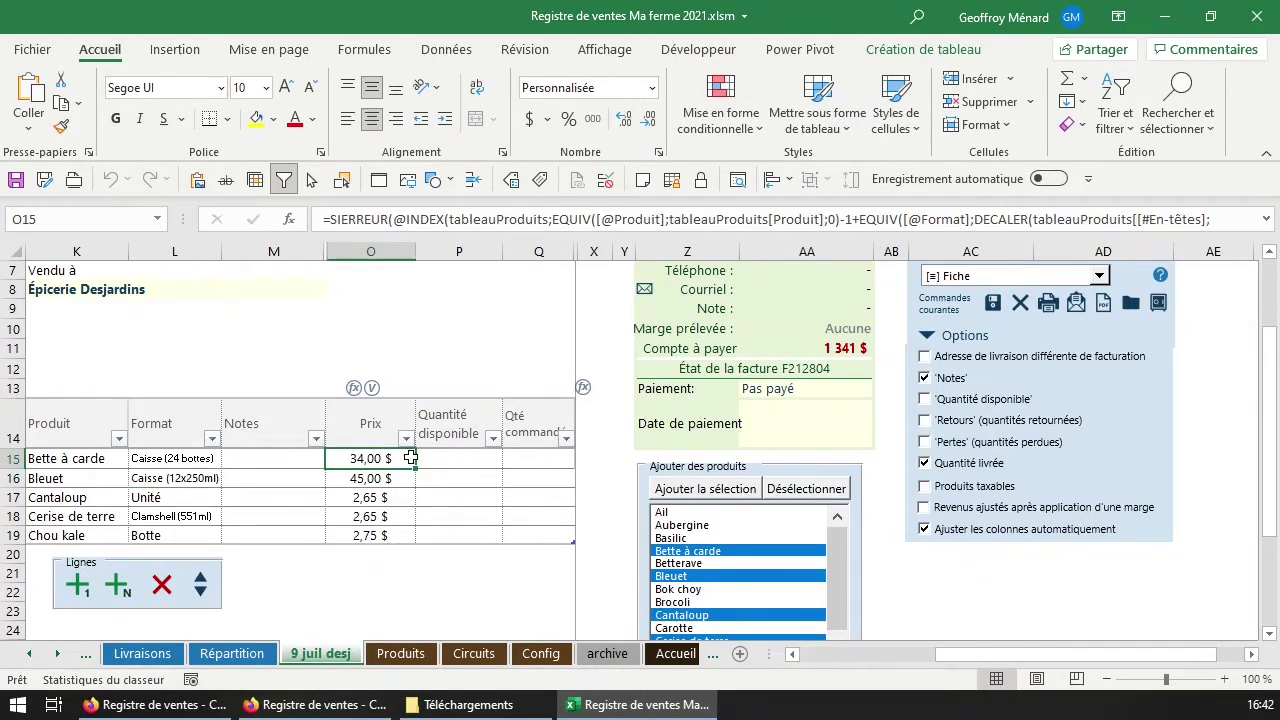
{"action": "left_click", "coordinate": [452, 457]}
Give Bette à carde an available quantity of 100 and fill it down through Chou kale (P15:P19).
{"action": "key", "text": "End"}
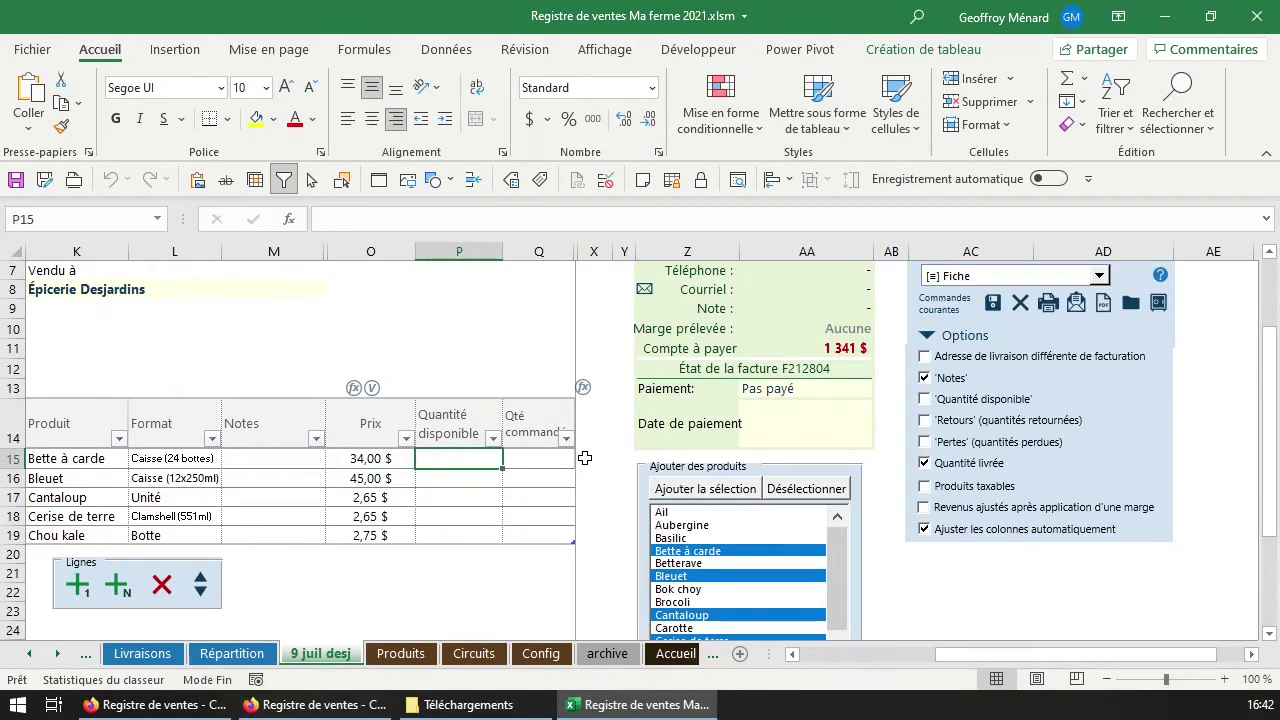
{"action": "type", "text": "100"}
{"action": "key", "text": "Return"}
{"action": "left_click", "coordinate": [478, 458]}
{"action": "left_click_drag", "start_coordinate": [504, 467], "coordinate": [500, 478]}
{"action": "key", "text": "Return"}
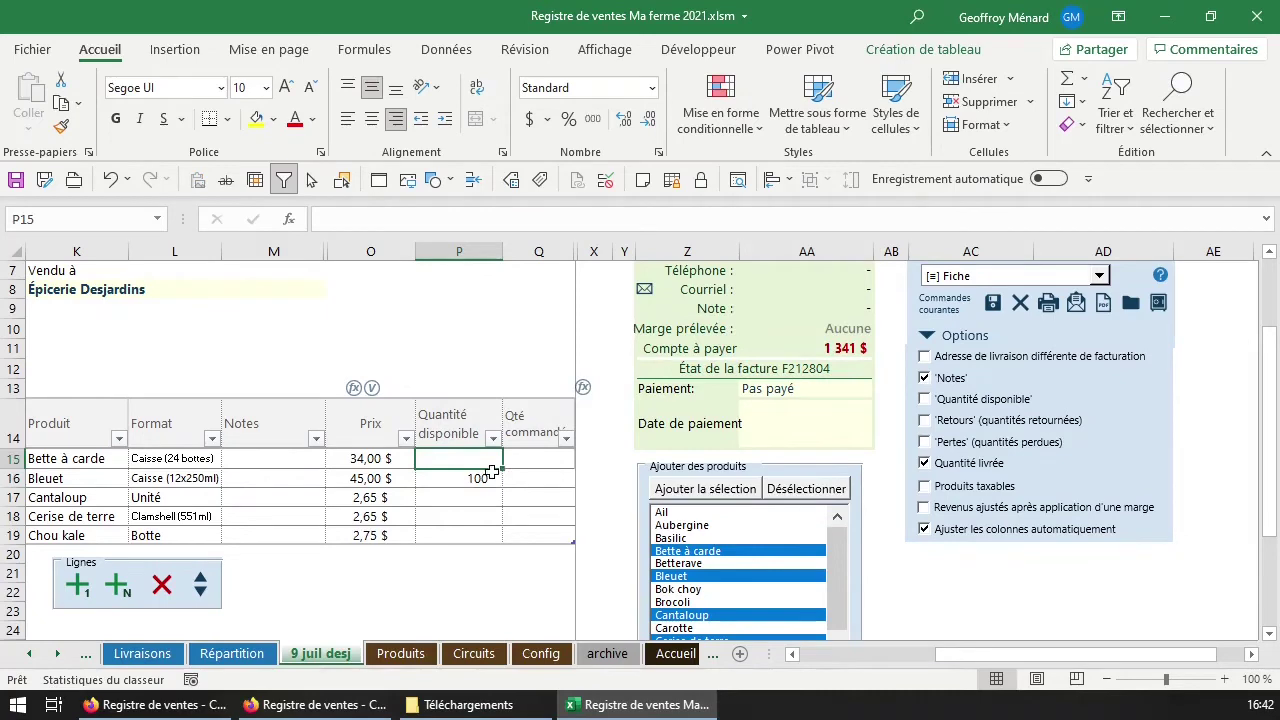
{"action": "type", "text": "100"}
{"action": "key", "text": "Return"}
{"action": "left_click", "coordinate": [478, 458]}
{"action": "double_click", "coordinate": [493, 460]}
{"action": "key", "text": "Return"}
{"action": "left_click_drag", "start_coordinate": [502, 488], "coordinate": [492, 549]}
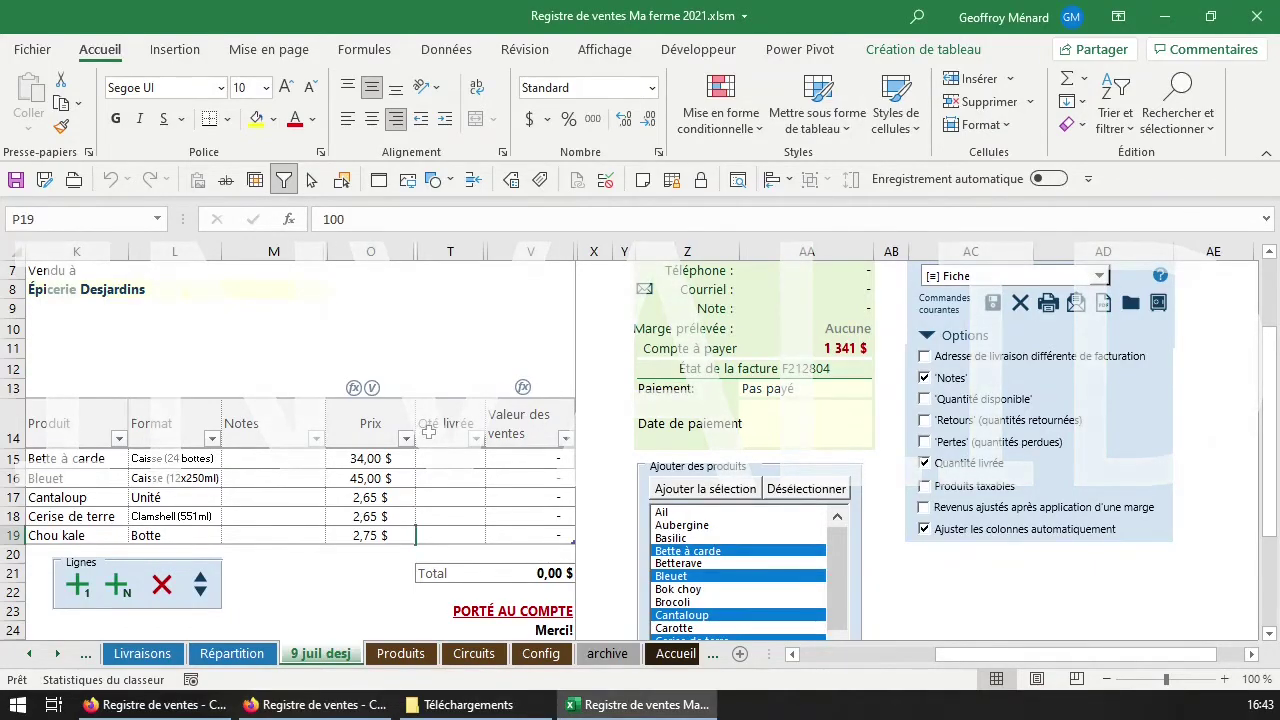
Enter 100 delivered for Bette à carde and fill it down to Chou kale.
{"action": "left_click", "coordinate": [453, 455]}
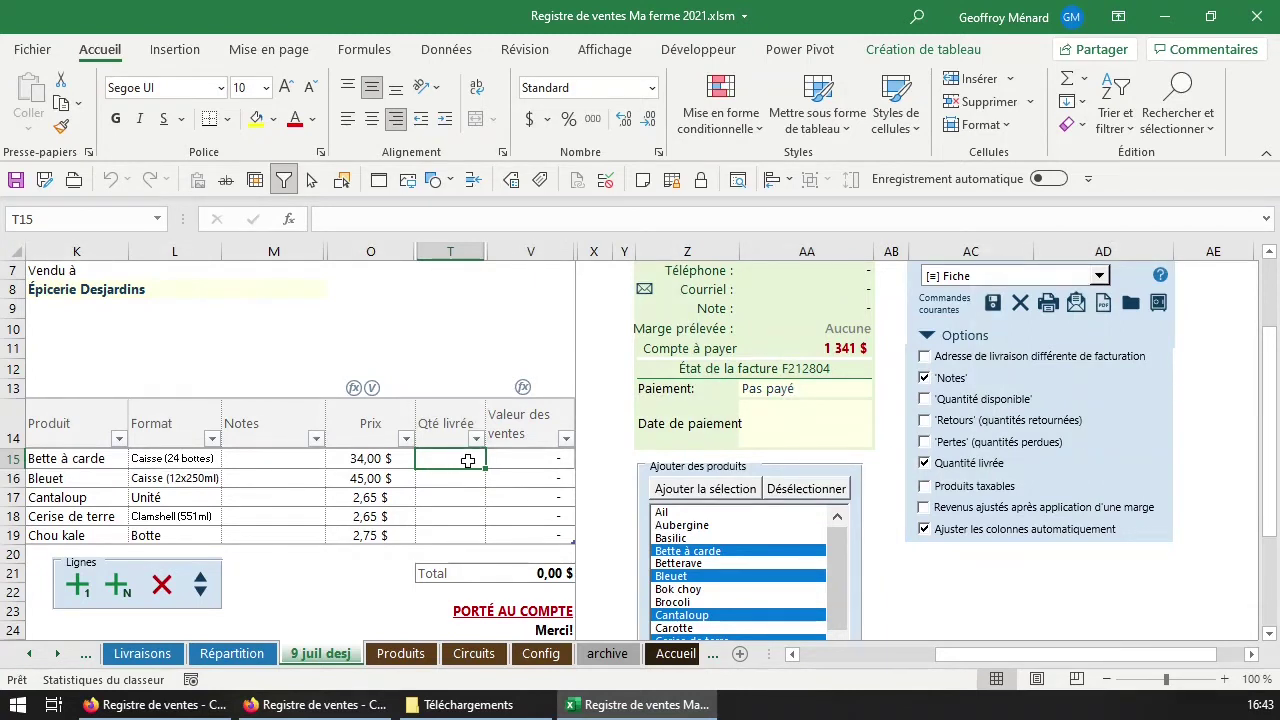
{"action": "type", "text": "100"}
{"action": "key", "text": "ctrl+Return"}
{"action": "left_click_drag", "start_coordinate": [485, 468], "coordinate": [492, 540]}
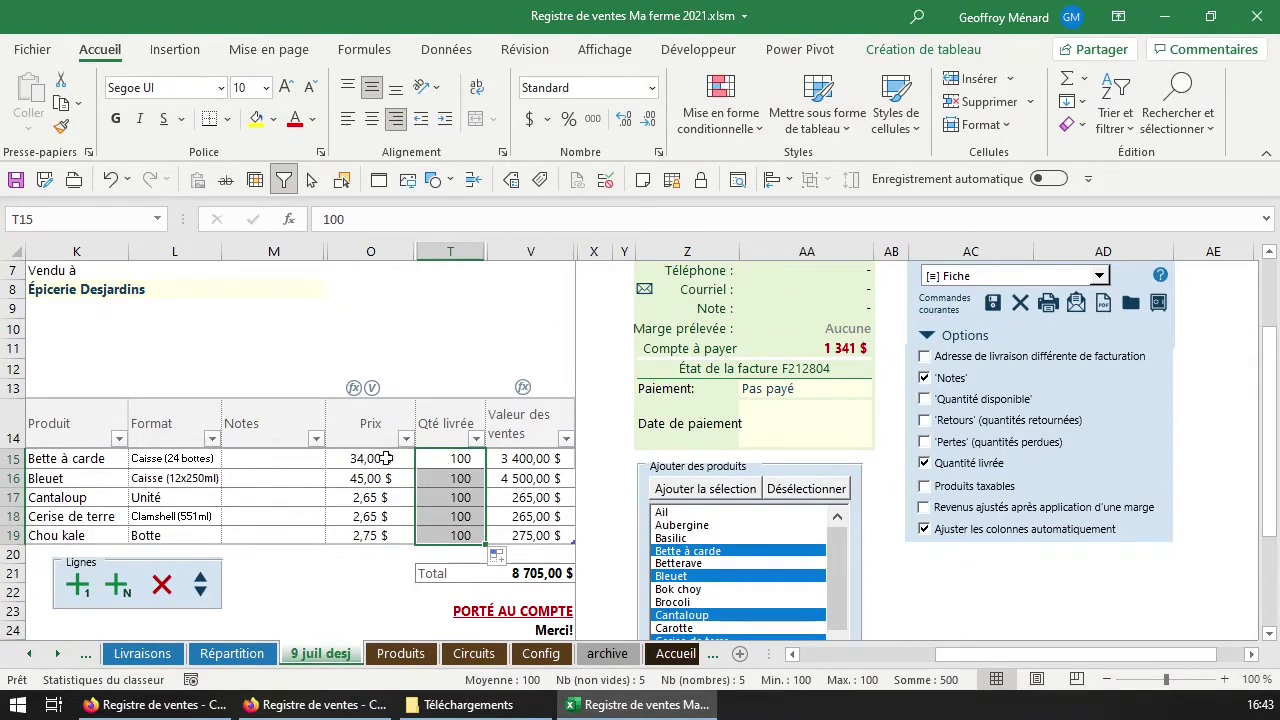
Set delivered quantities 2, 3, 5 and 4 for Bette à carde, Bleuet, Cantaloup and Cerise de terre.
{"action": "key", "text": "shift+BackSpace"}
{"action": "type", "text": "2"}
{"action": "key", "text": "Return"}
{"action": "type", "text": "3"}
{"action": "key", "text": "Return"}
{"action": "type", "text": "5"}
{"action": "key", "text": "Return"}
{"action": "type", "text": "4"}
{"action": "key", "text": "Return"}
{"action": "type", "text": "2"}
{"action": "key", "text": "Return"}
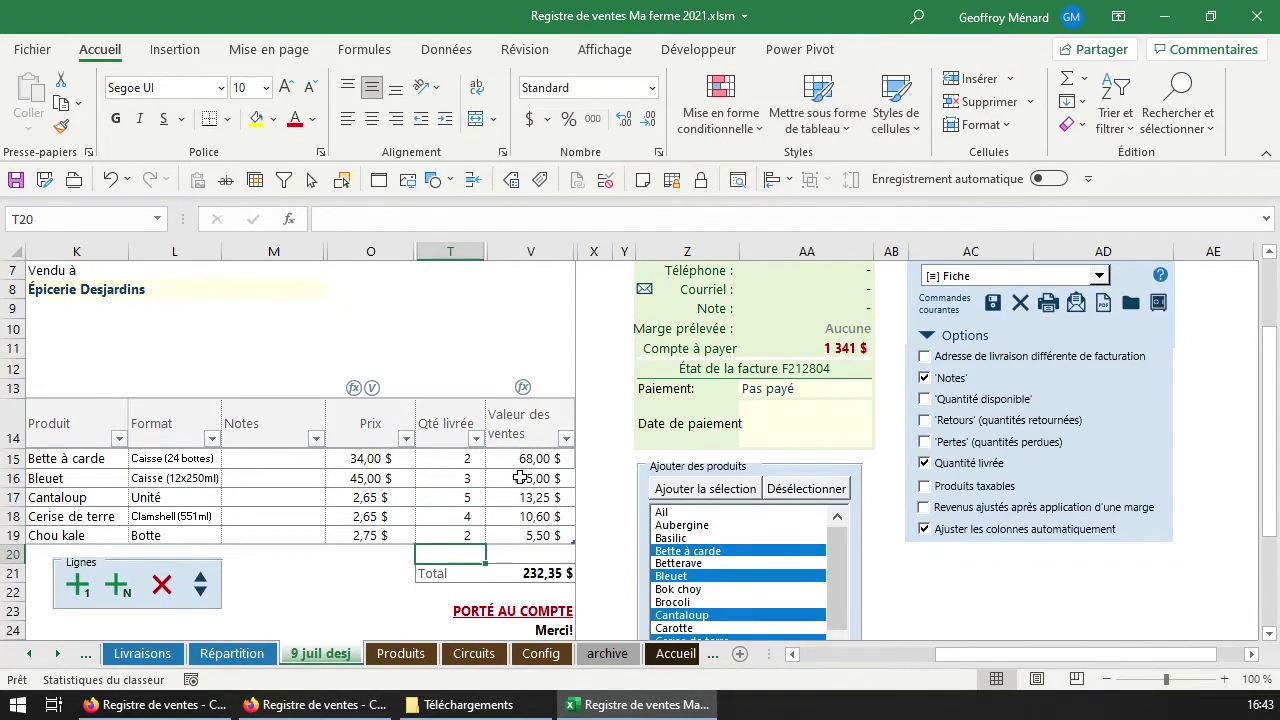
Set formats Caisse (12 u.) for Cantaloup and Caisse (12 pintes) for Cerise de terre.
{"action": "left_click", "coordinate": [197, 550]}
{"action": "left_click", "coordinate": [196, 499]}
{"action": "left_click", "coordinate": [230, 497]}
{"action": "left_click", "coordinate": [212, 518]}
{"action": "left_click", "coordinate": [212, 518]}
{"action": "left_click", "coordinate": [230, 516]}
{"action": "left_click", "coordinate": [208, 535]}
{"action": "left_click", "coordinate": [208, 535]}
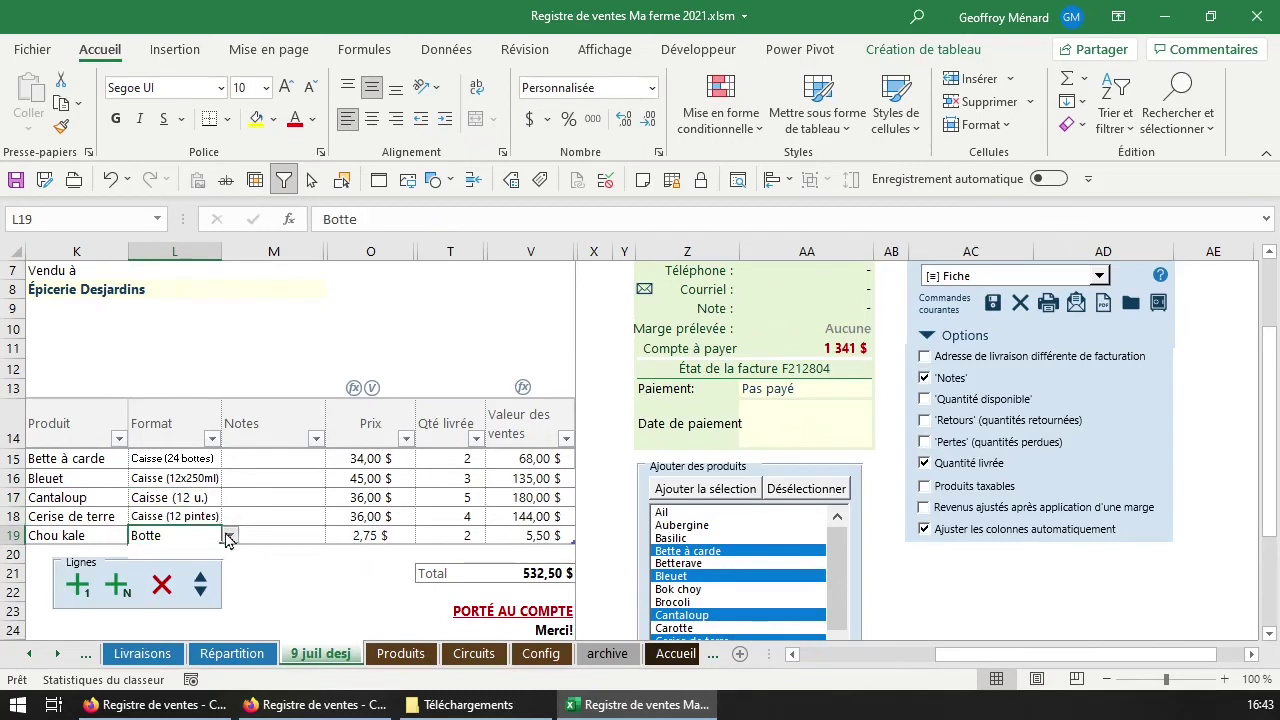
{"action": "left_click", "coordinate": [230, 535]}
{"action": "left_click", "coordinate": [209, 552]}
Set Chou kale's delivered quantity to 24 and check the line values in V17 and V19.
{"action": "left_click", "coordinate": [470, 536]}
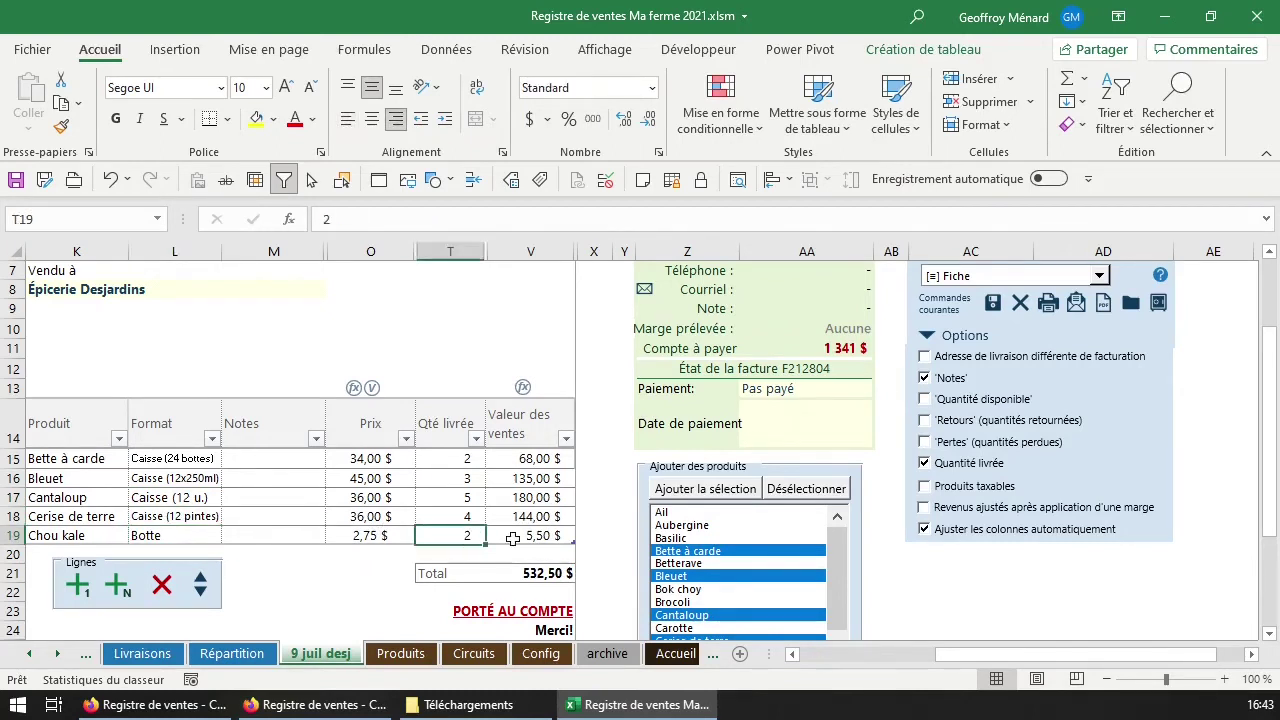
{"action": "type", "text": "24"}
{"action": "key", "text": "Return"}
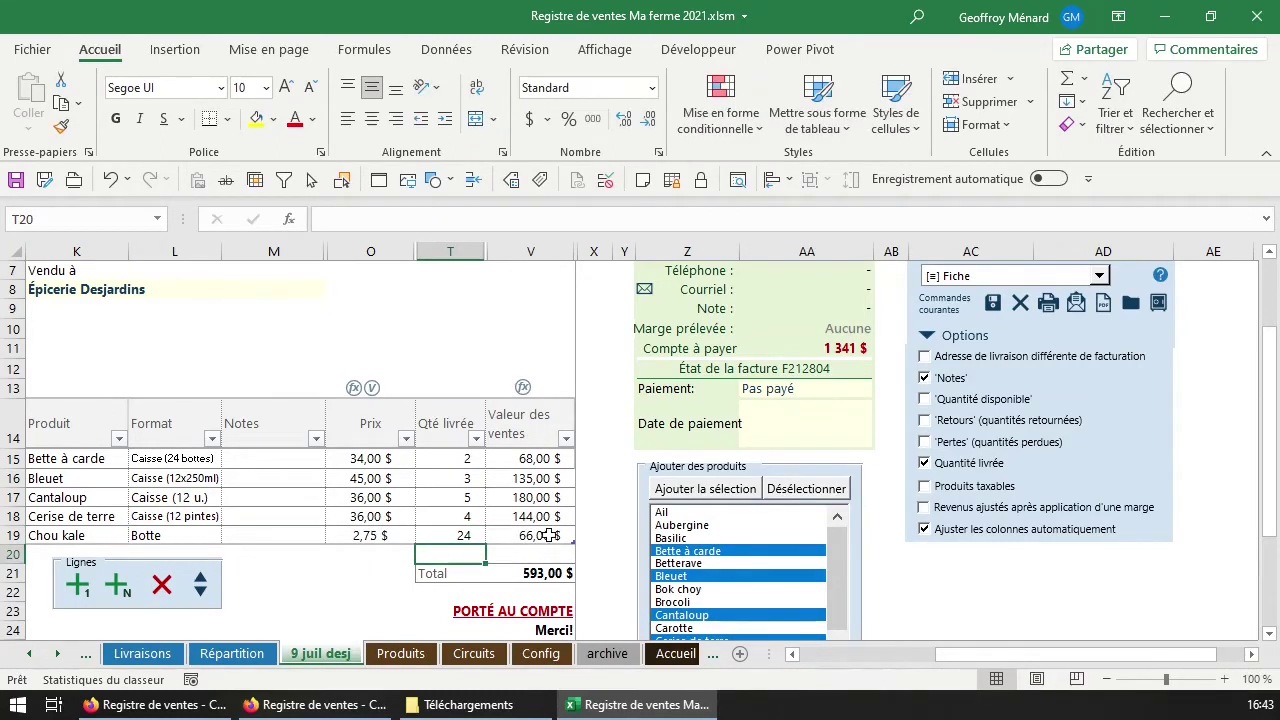
{"action": "left_click", "coordinate": [525, 497]}
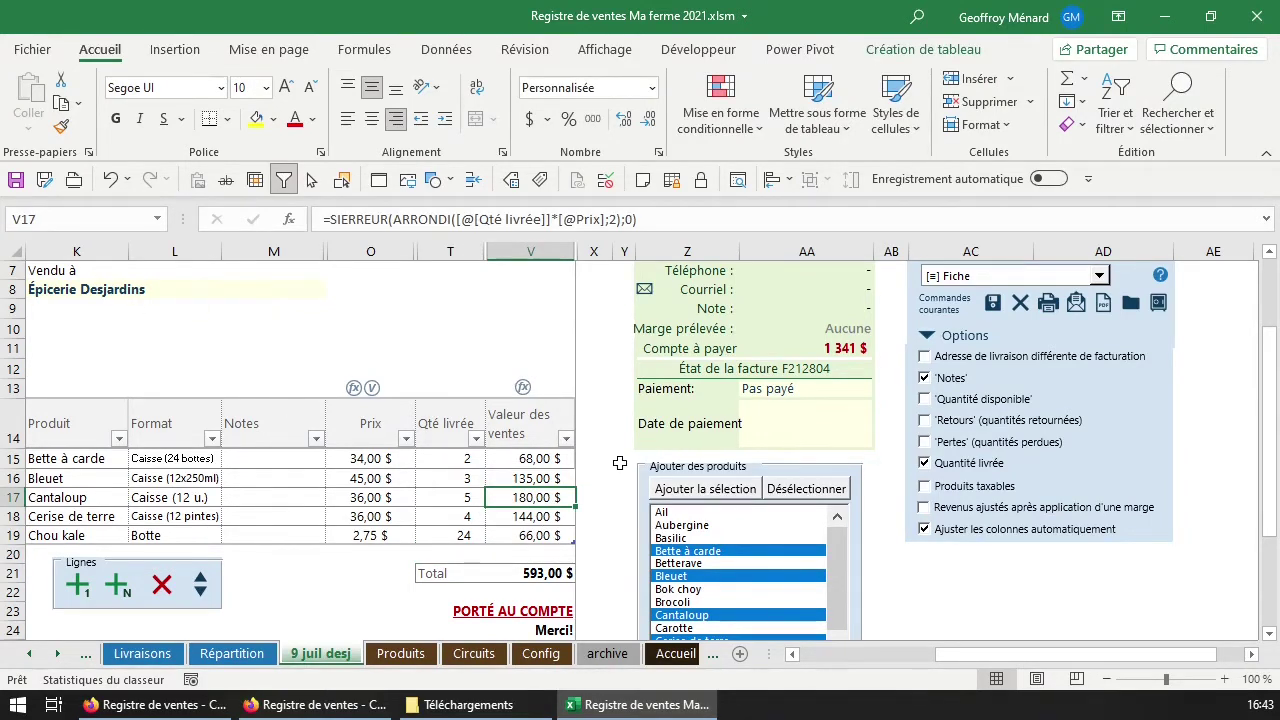
{"action": "scroll", "coordinate": [535, 475], "scroll_direction": "up", "scroll_amount": 2}
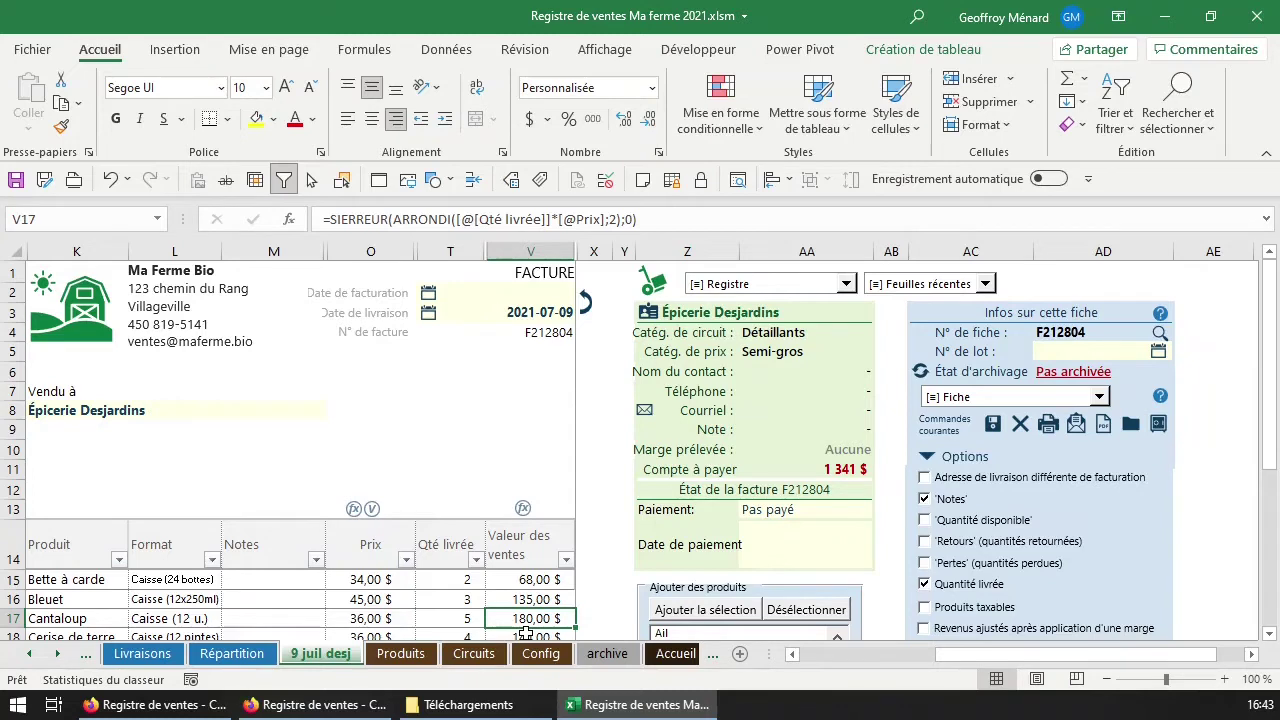
{"action": "scroll", "coordinate": [527, 613], "scroll_direction": "down", "scroll_amount": 1}
{"action": "left_click", "coordinate": [511, 595]}
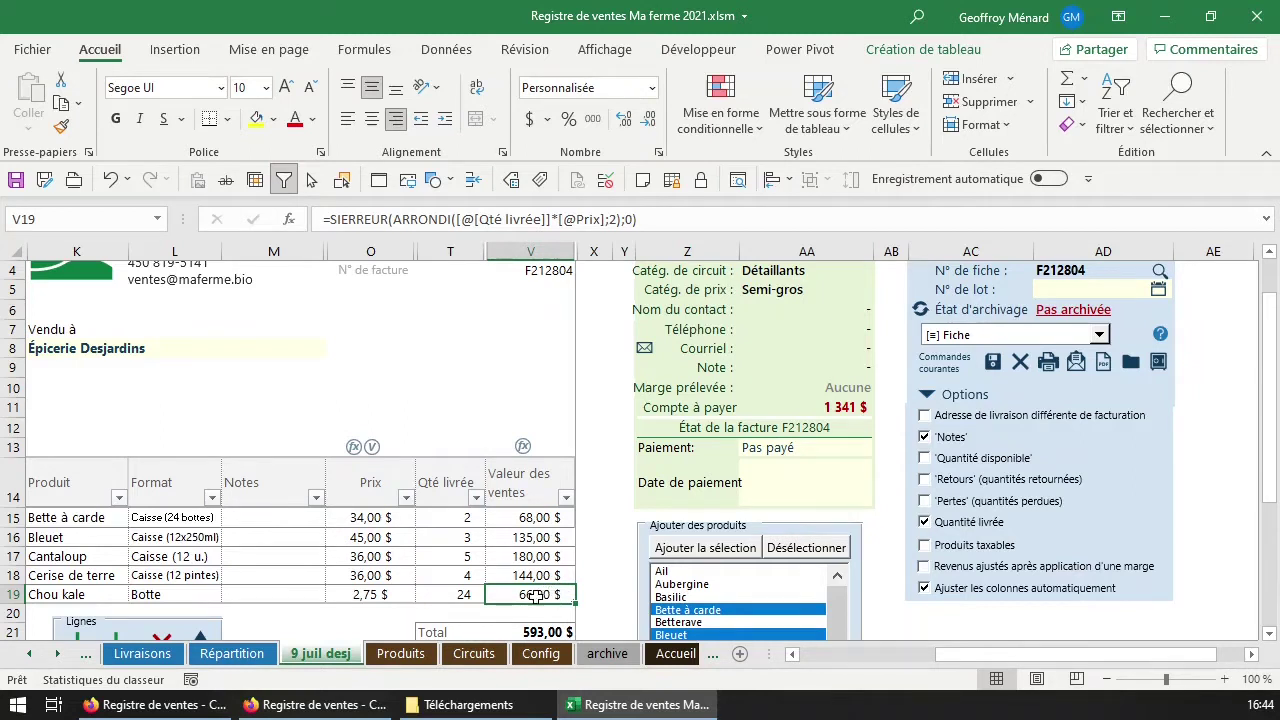
Save invoice F212804 to the archive and review its five Épicerie Desjardins rows near row 96.
{"action": "left_click", "coordinate": [992, 361]}
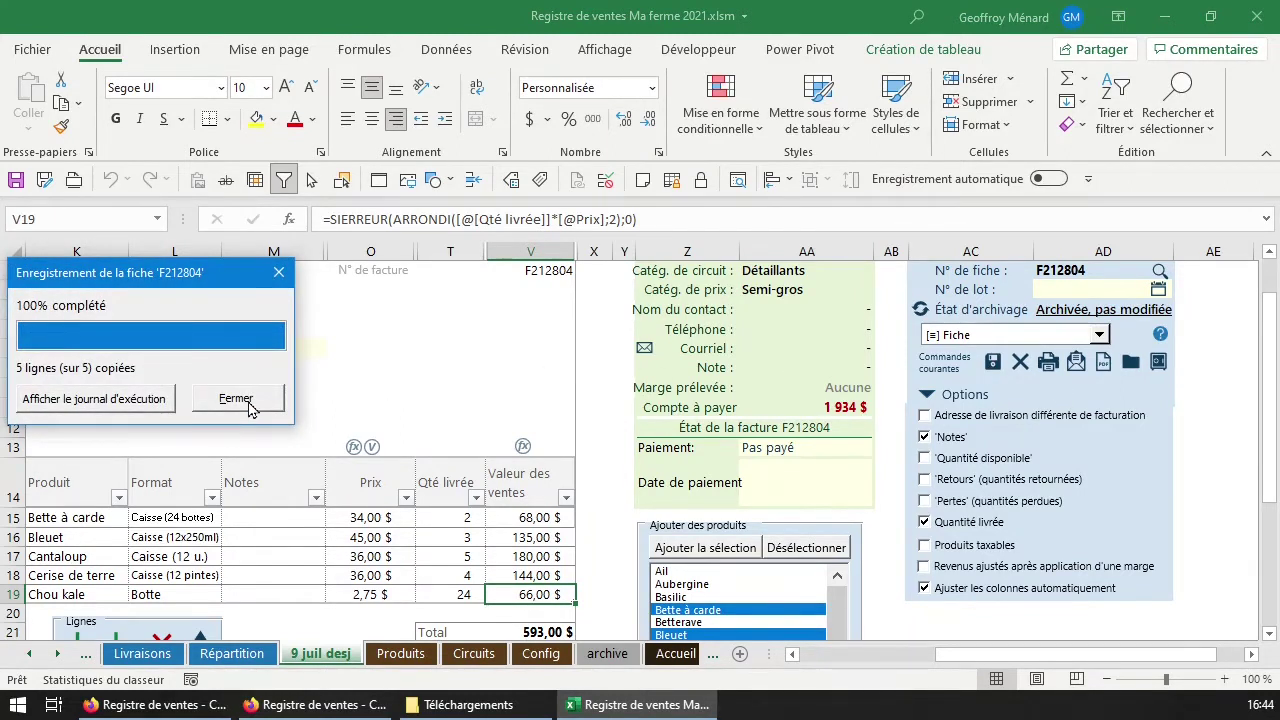
{"action": "left_click", "coordinate": [500, 458]}
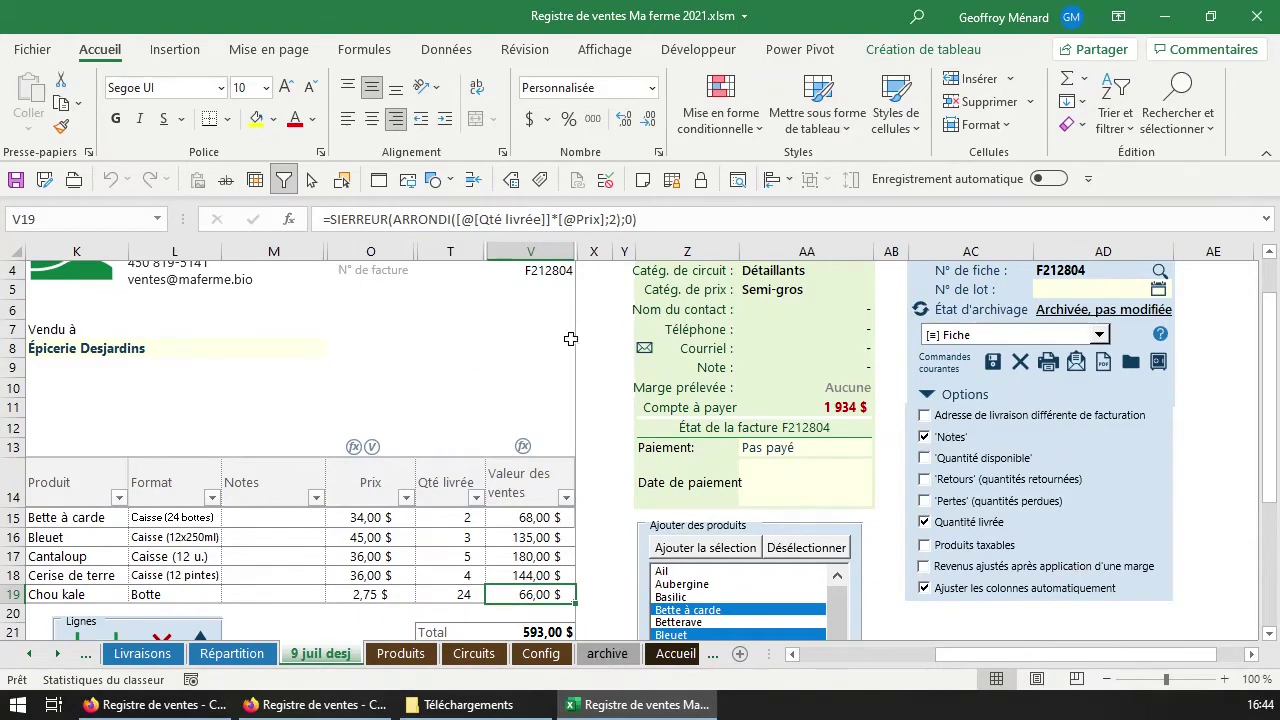
{"action": "left_click", "coordinate": [610, 666]}
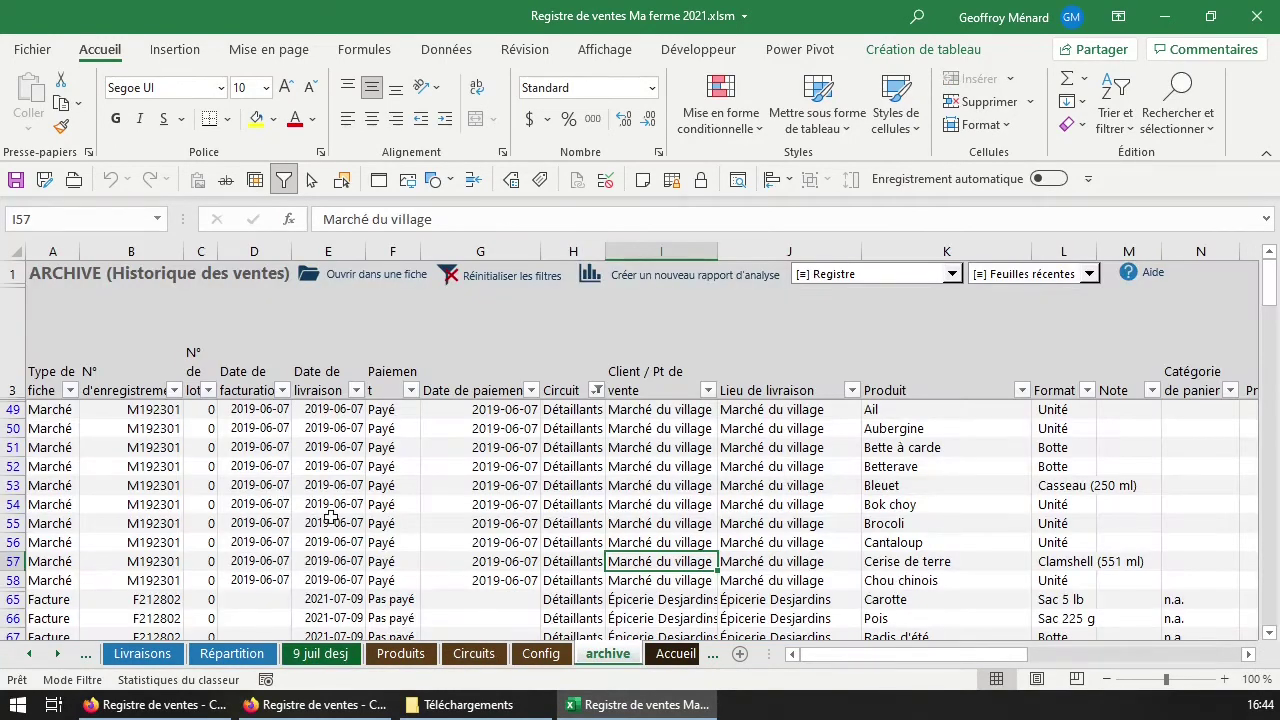
{"action": "scroll", "coordinate": [330, 516], "scroll_direction": "down", "scroll_amount": 12}
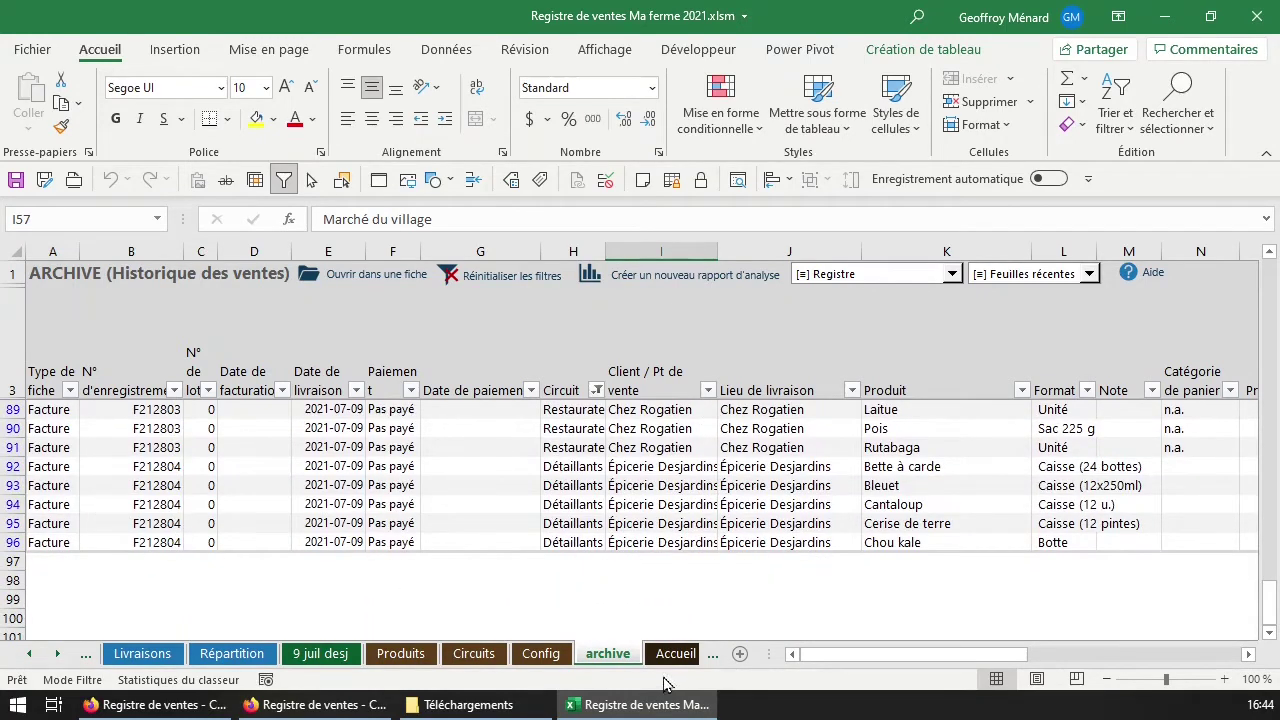
{"action": "left_click", "coordinate": [853, 541]}
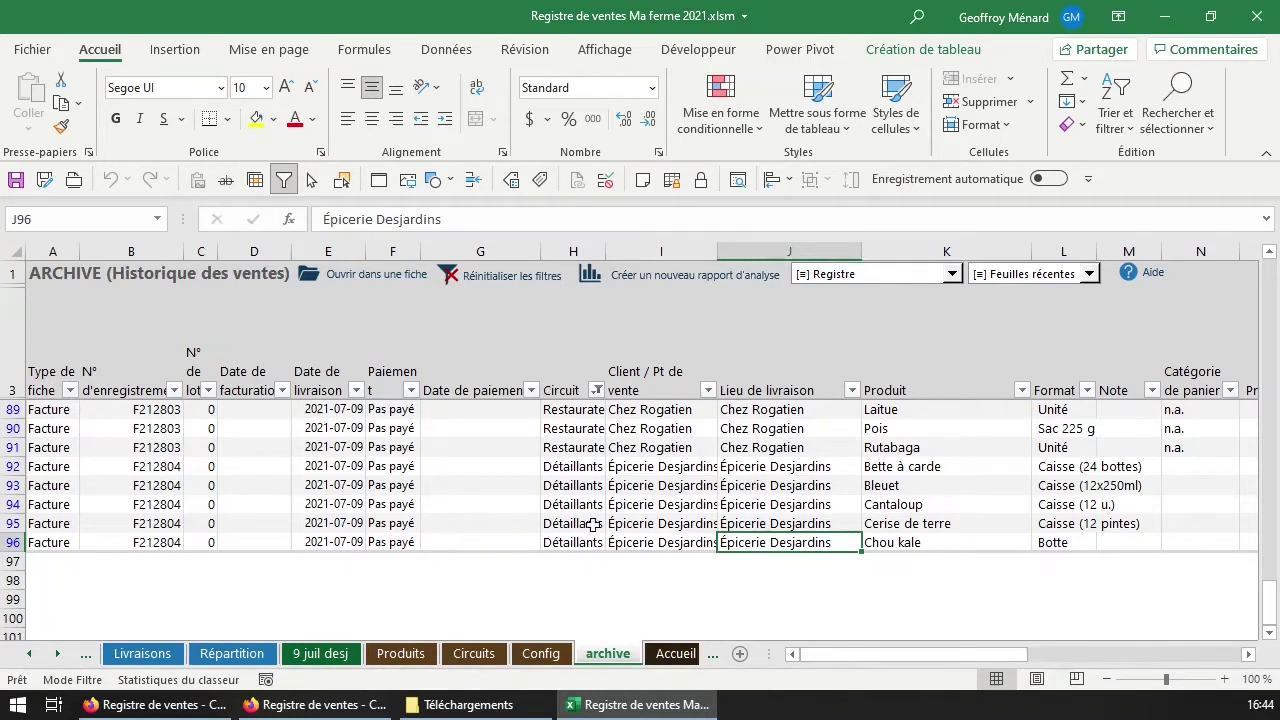
{"action": "left_click", "coordinate": [1076, 541]}
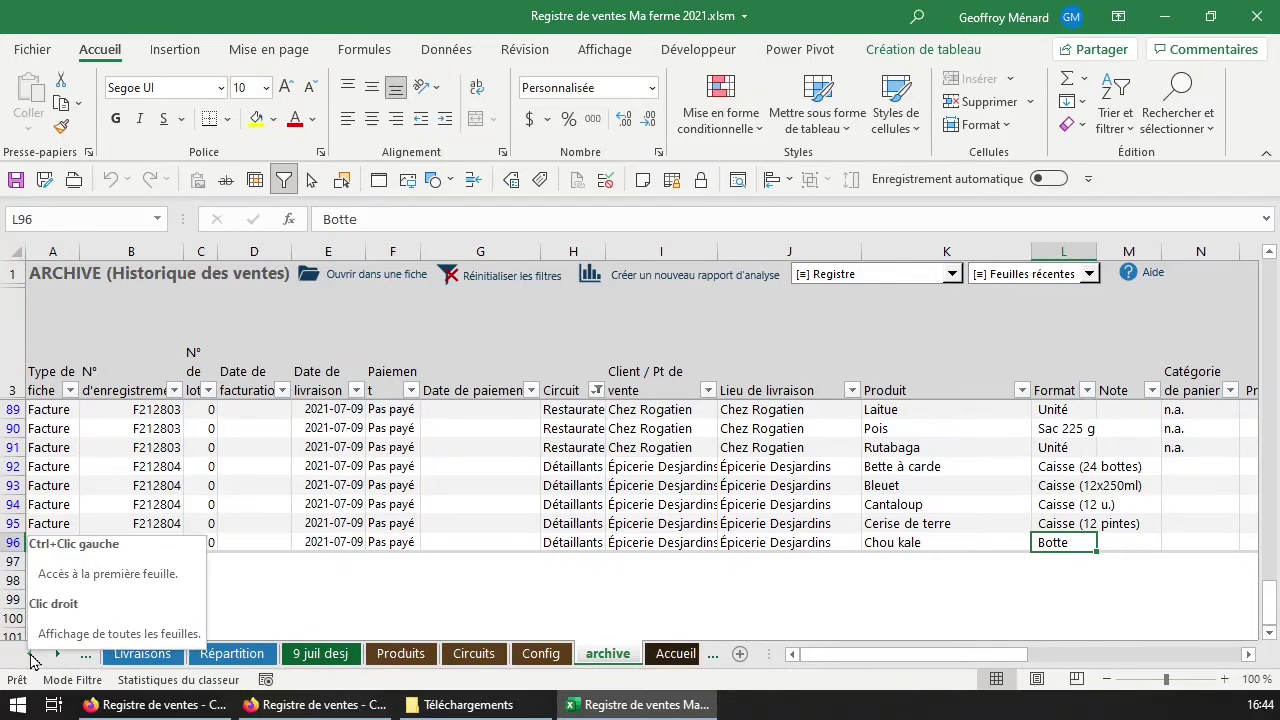
{"action": "left_click", "coordinate": [865, 289]}
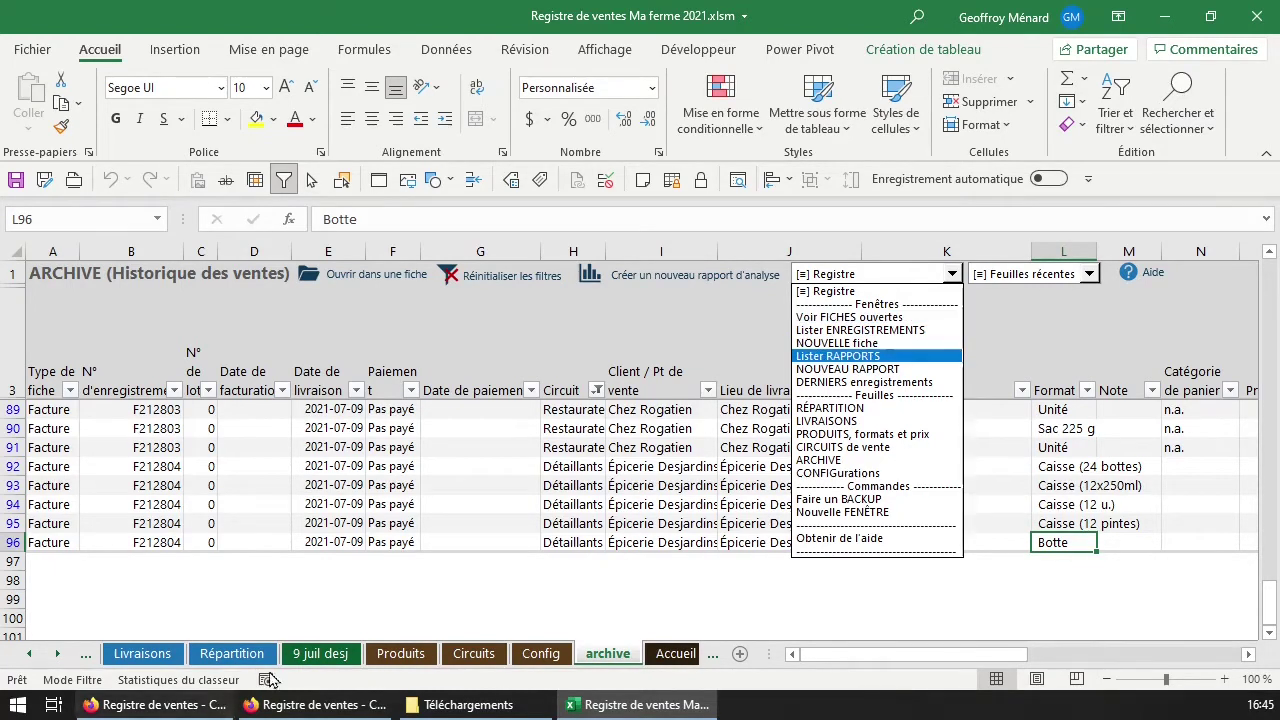
Close the 9 juil desj sheet from the Voir FICHES ouvertes list.
{"action": "left_click", "coordinate": [322, 668]}
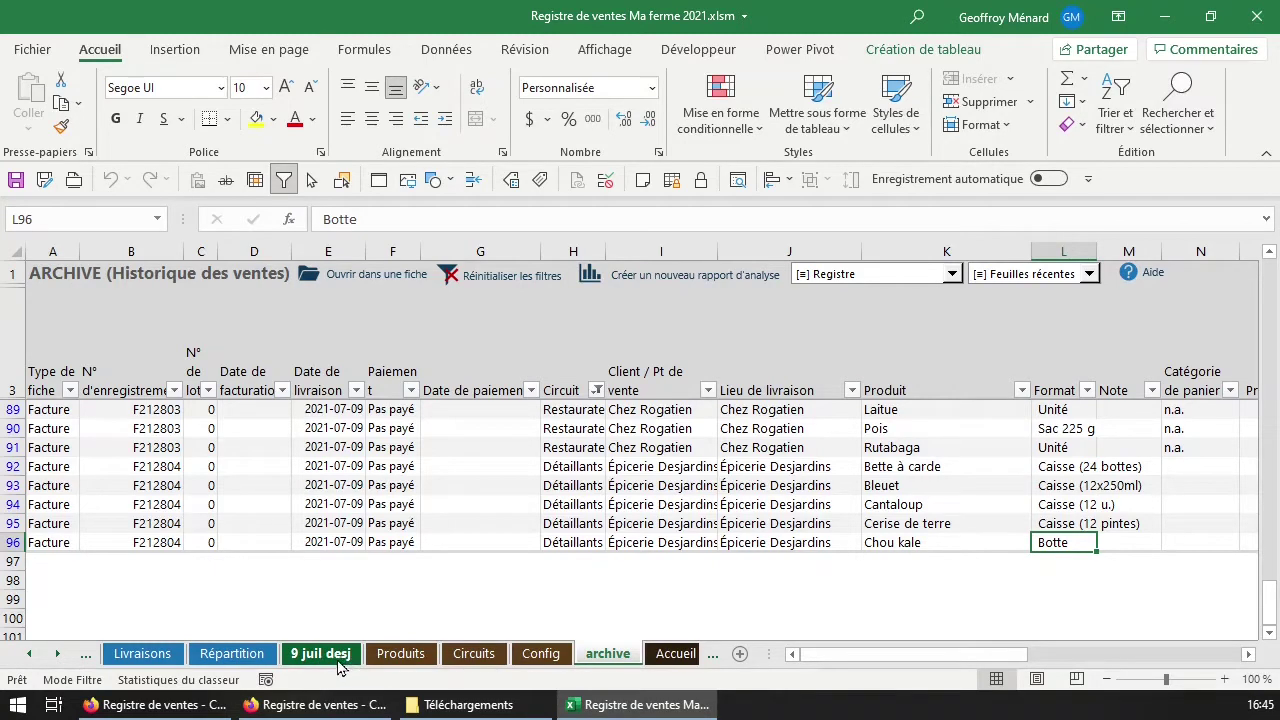
{"action": "left_click", "coordinate": [951, 274]}
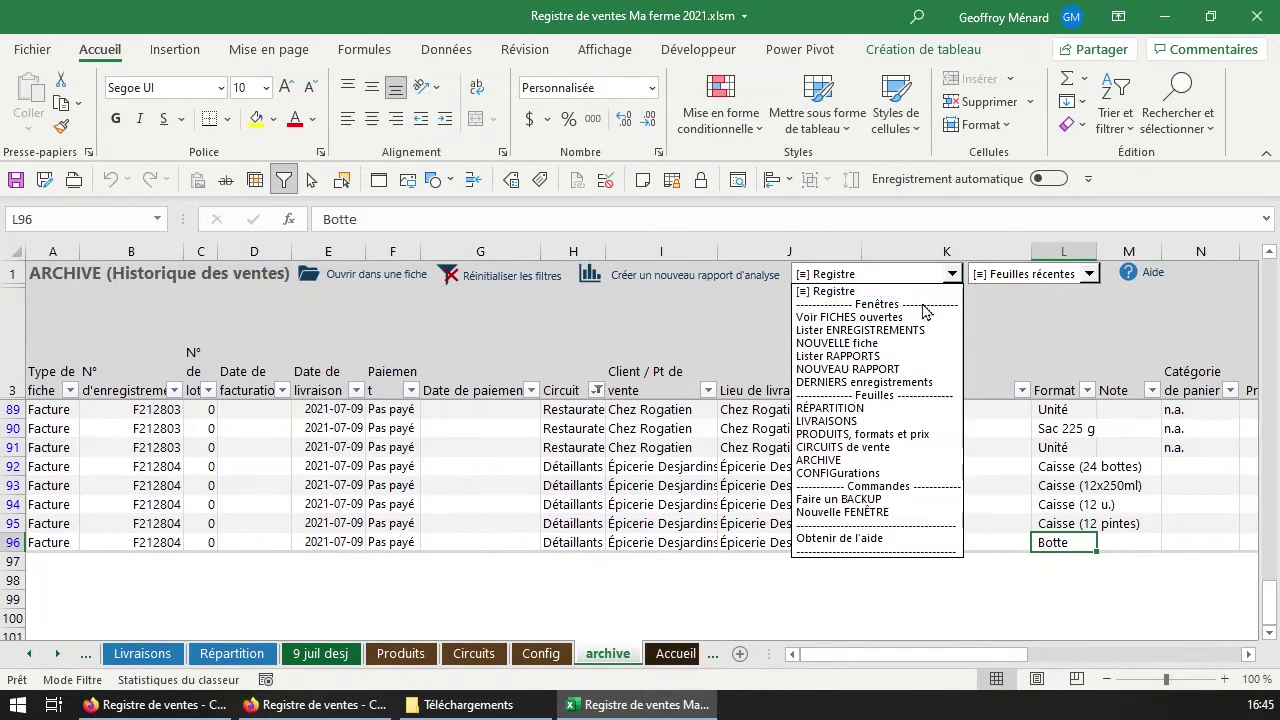
{"action": "left_click", "coordinate": [912, 319]}
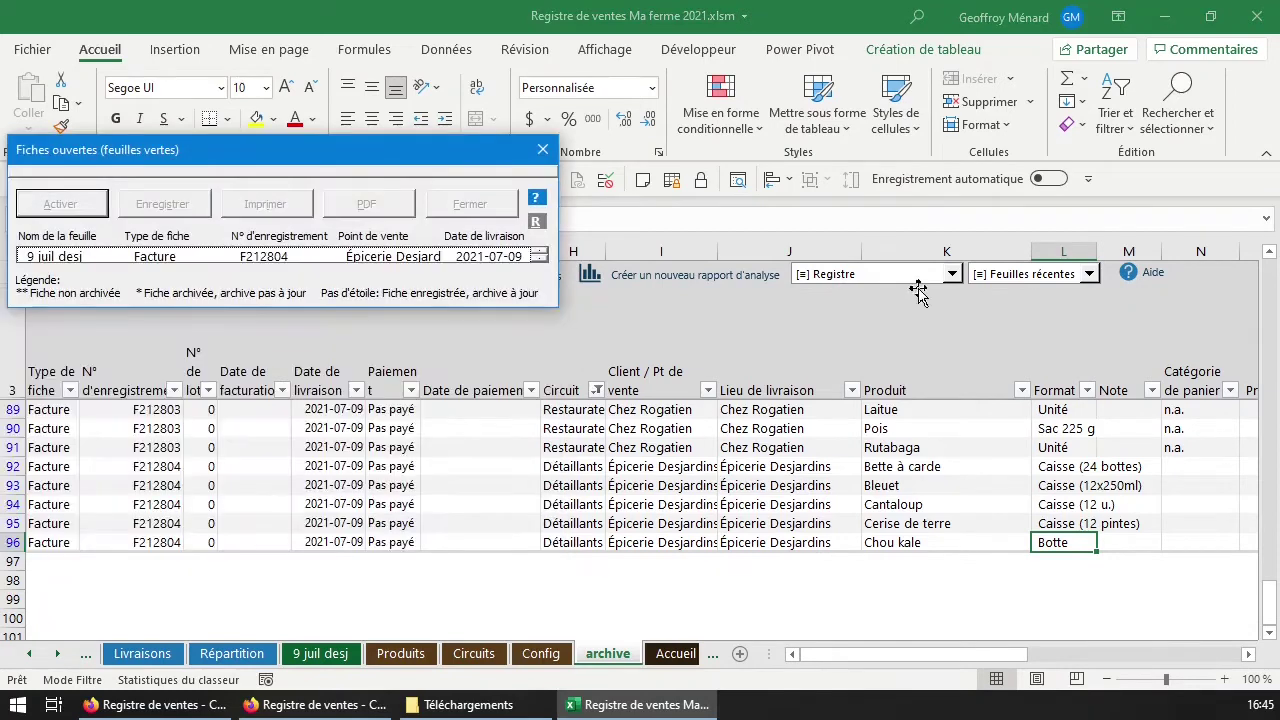
{"action": "left_click_drag", "start_coordinate": [325, 168], "coordinate": [429, 232]}
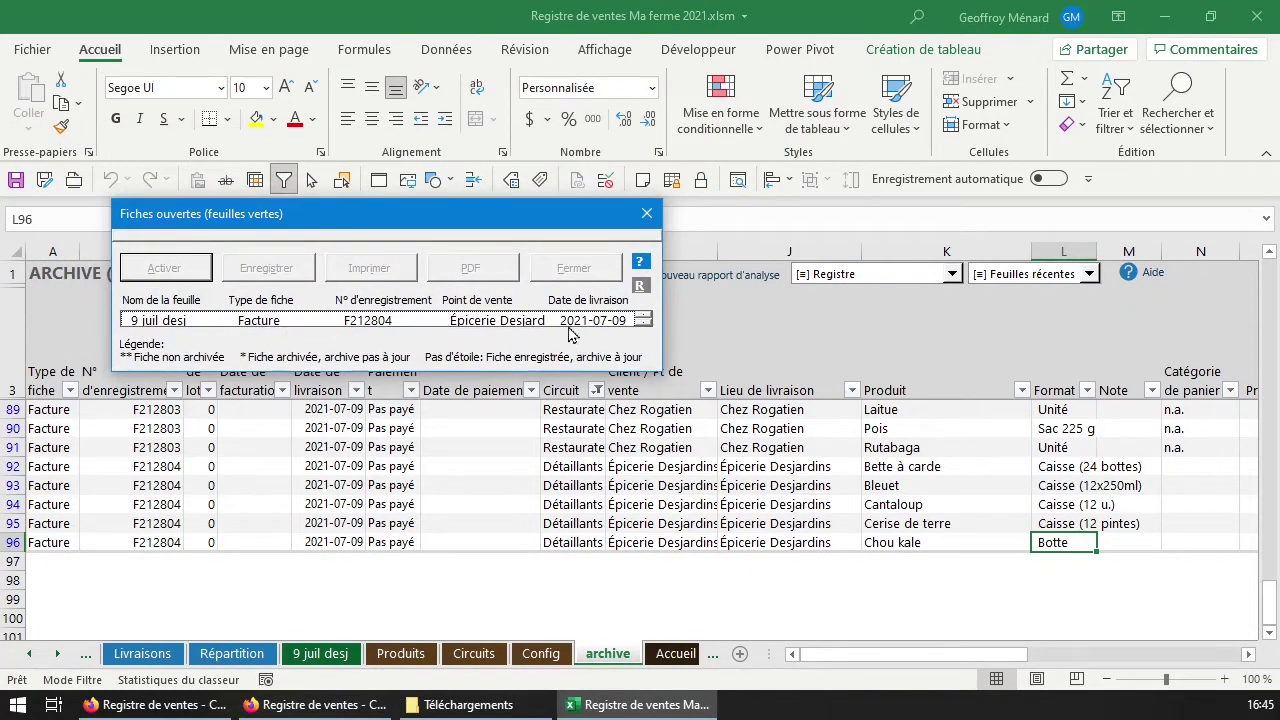
{"action": "left_click", "coordinate": [278, 320]}
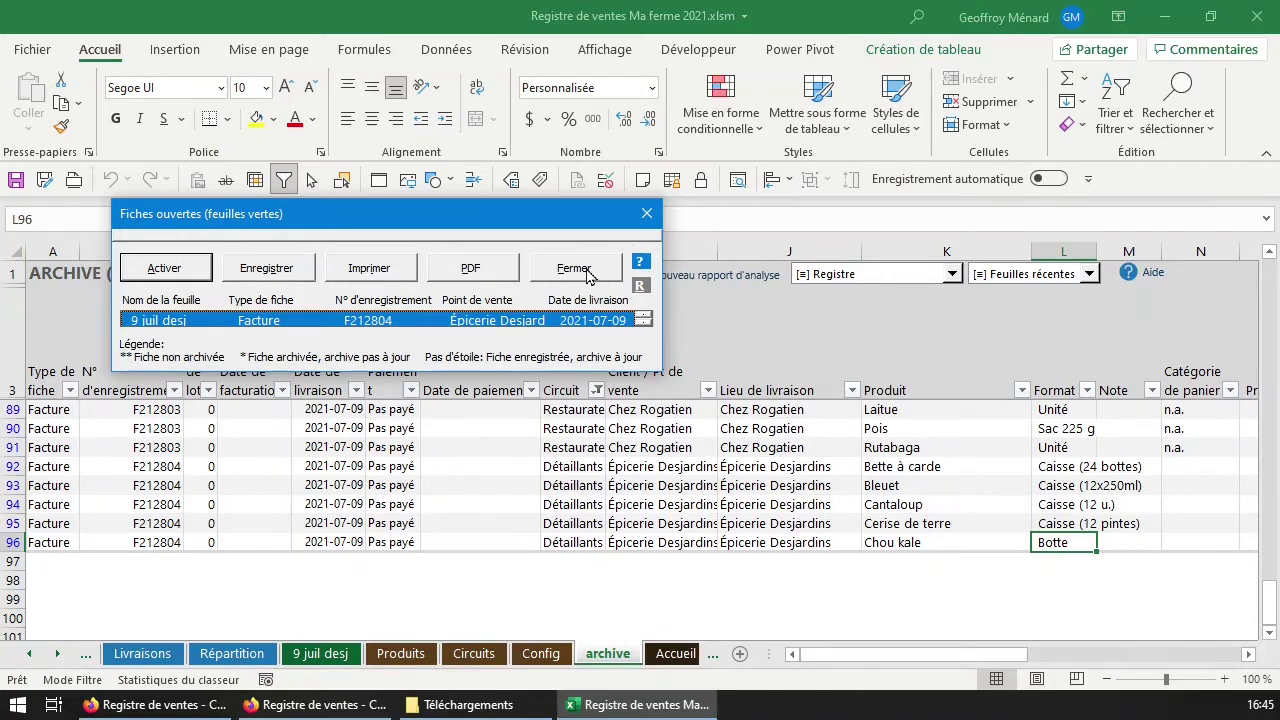
{"action": "left_click", "coordinate": [590, 276]}
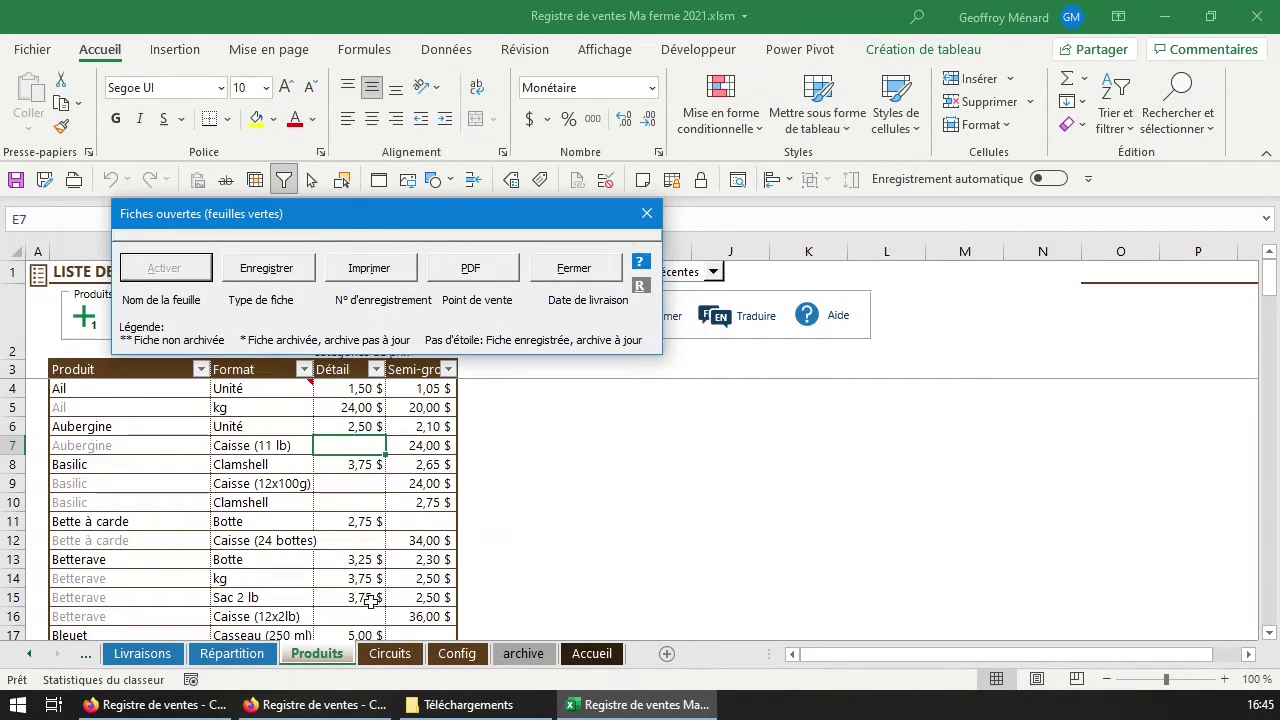
{"action": "left_click", "coordinate": [647, 213]}
List archived records with Lister ENREGISTREMENTS and browse the market, invoice and basket entries.
{"action": "left_click", "coordinate": [551, 274]}
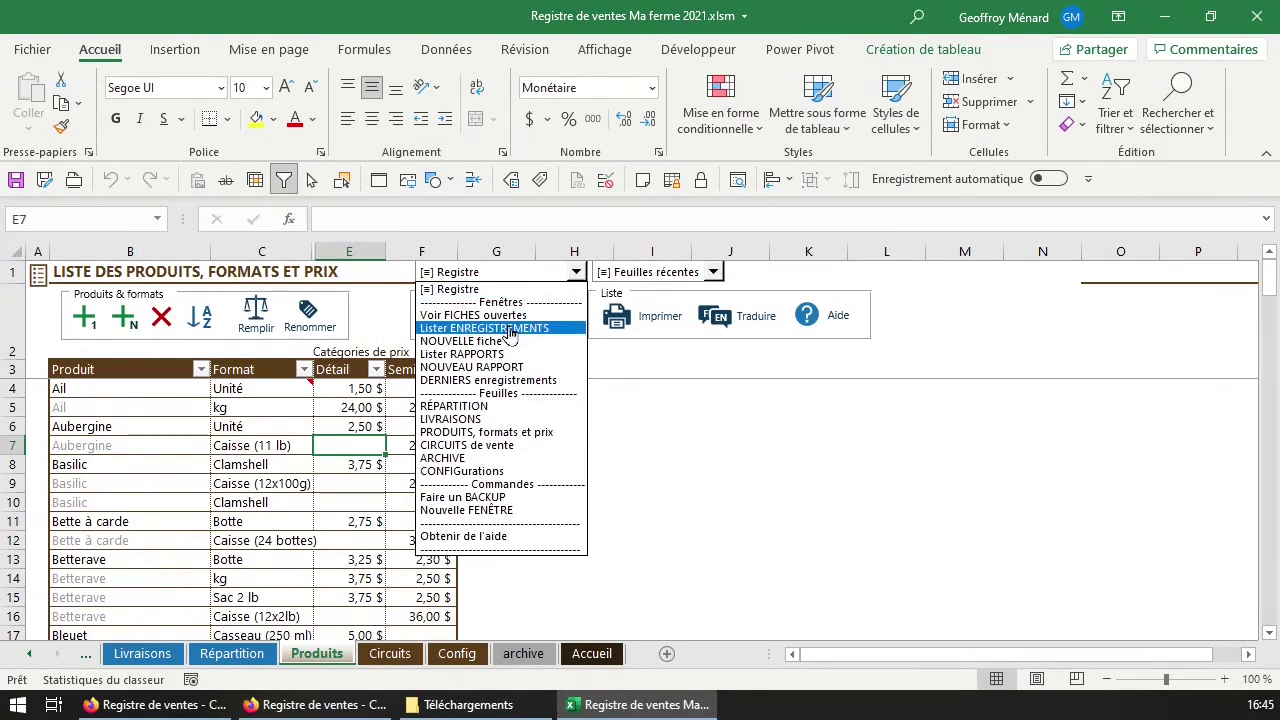
{"action": "left_click", "coordinate": [510, 330]}
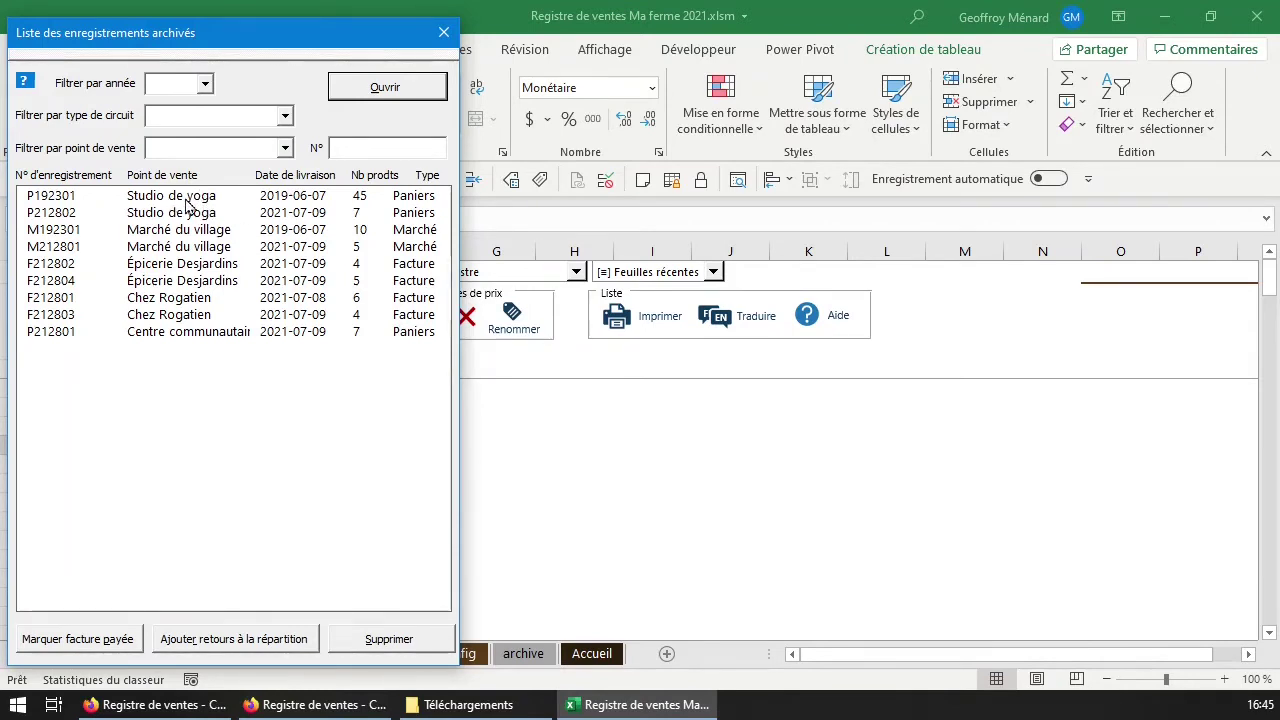
{"action": "left_click", "coordinate": [245, 236]}
{"action": "left_click", "coordinate": [222, 248]}
{"action": "left_click_drag", "start_coordinate": [190, 268], "coordinate": [203, 301]}
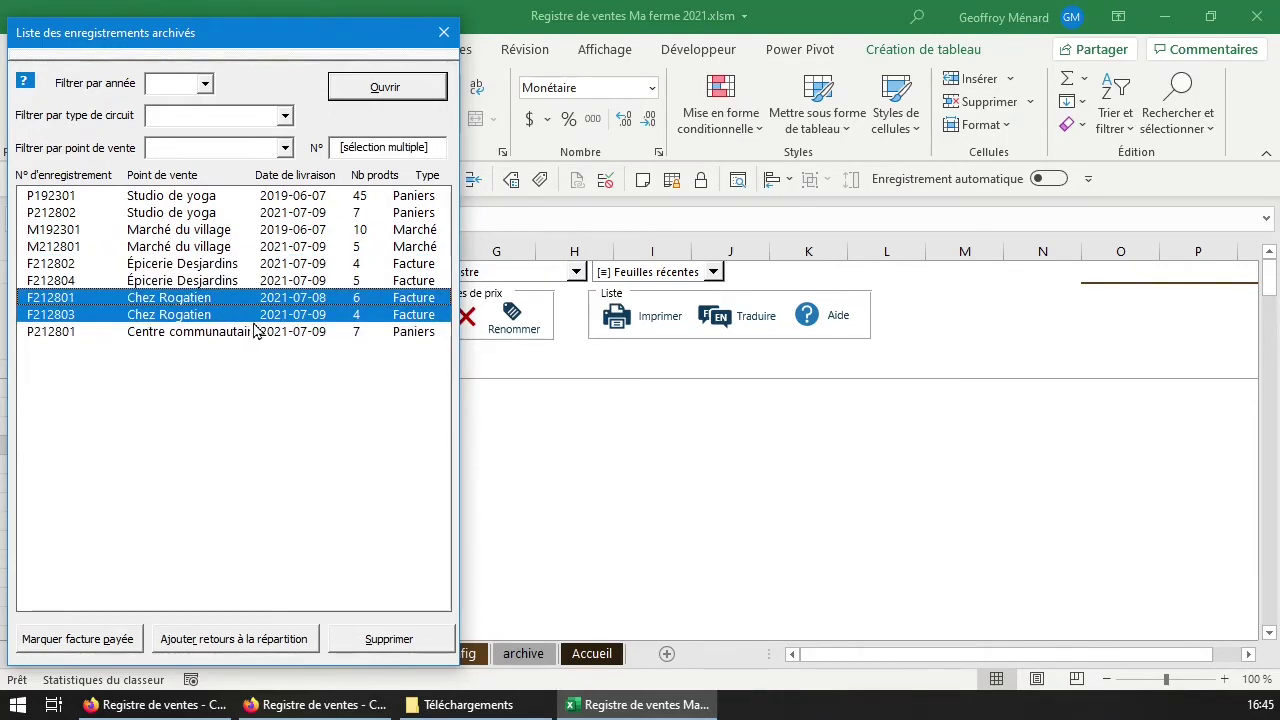
{"action": "left_click", "coordinate": [232, 333]}
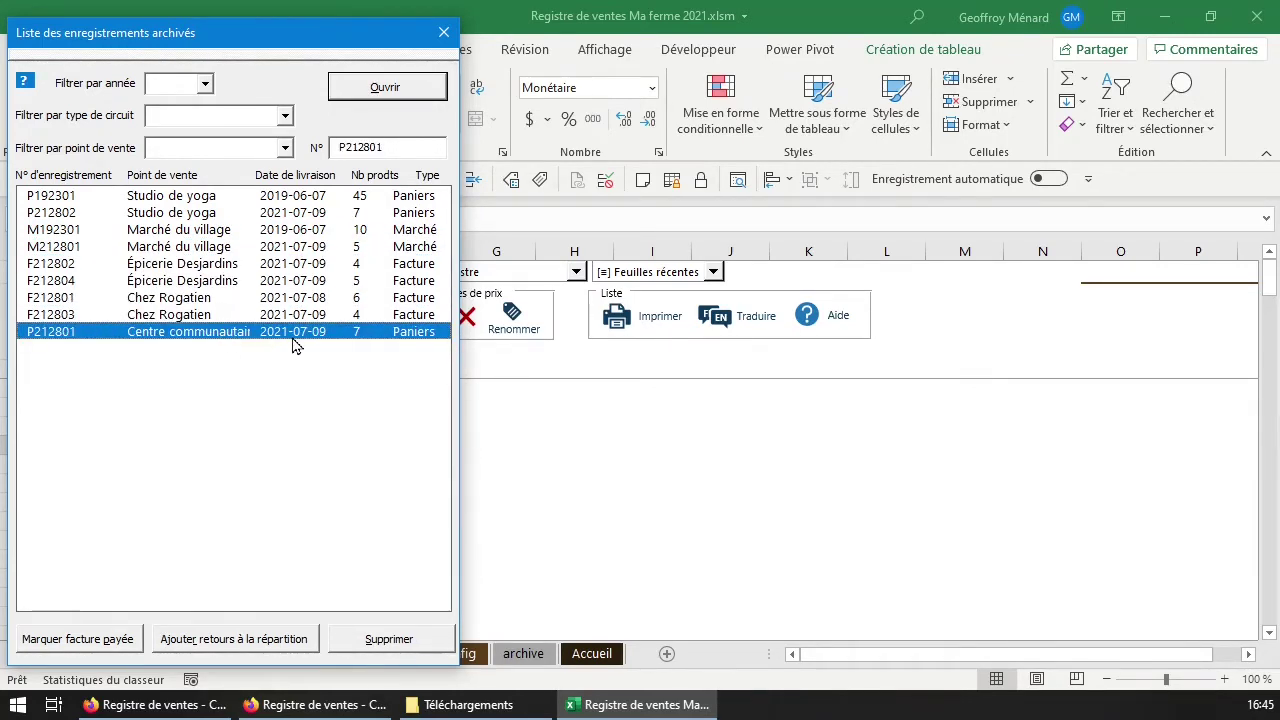
{"action": "left_click_drag", "start_coordinate": [198, 196], "coordinate": [200, 213]}
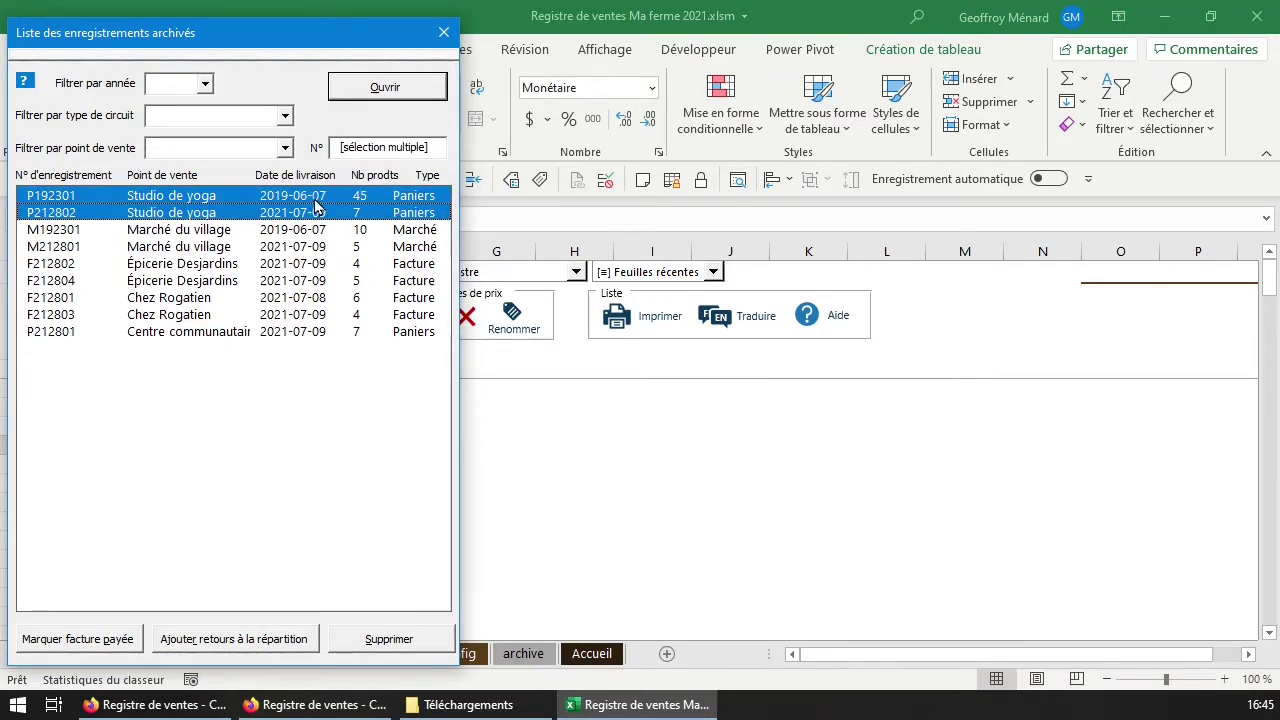
Filter the records to the Marché circuit type and open record M192301.
{"action": "left_click", "coordinate": [206, 84]}
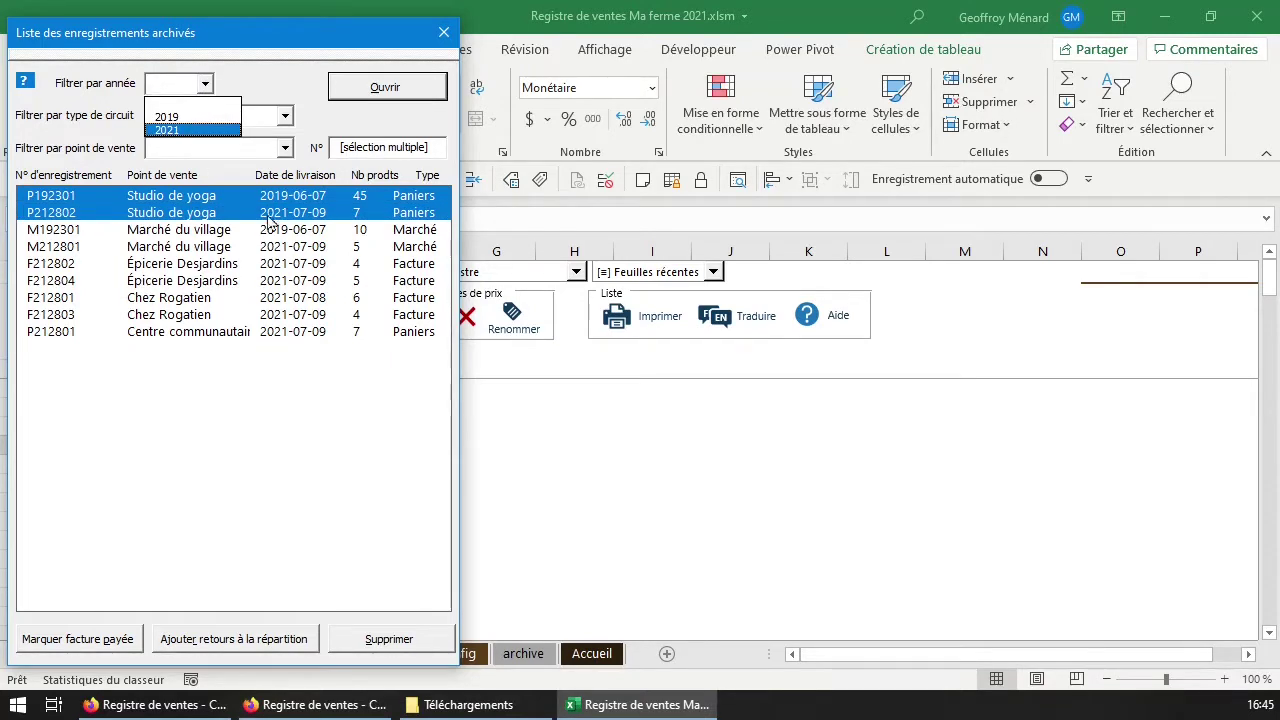
{"action": "left_click", "coordinate": [284, 147]}
{"action": "left_click", "coordinate": [285, 115]}
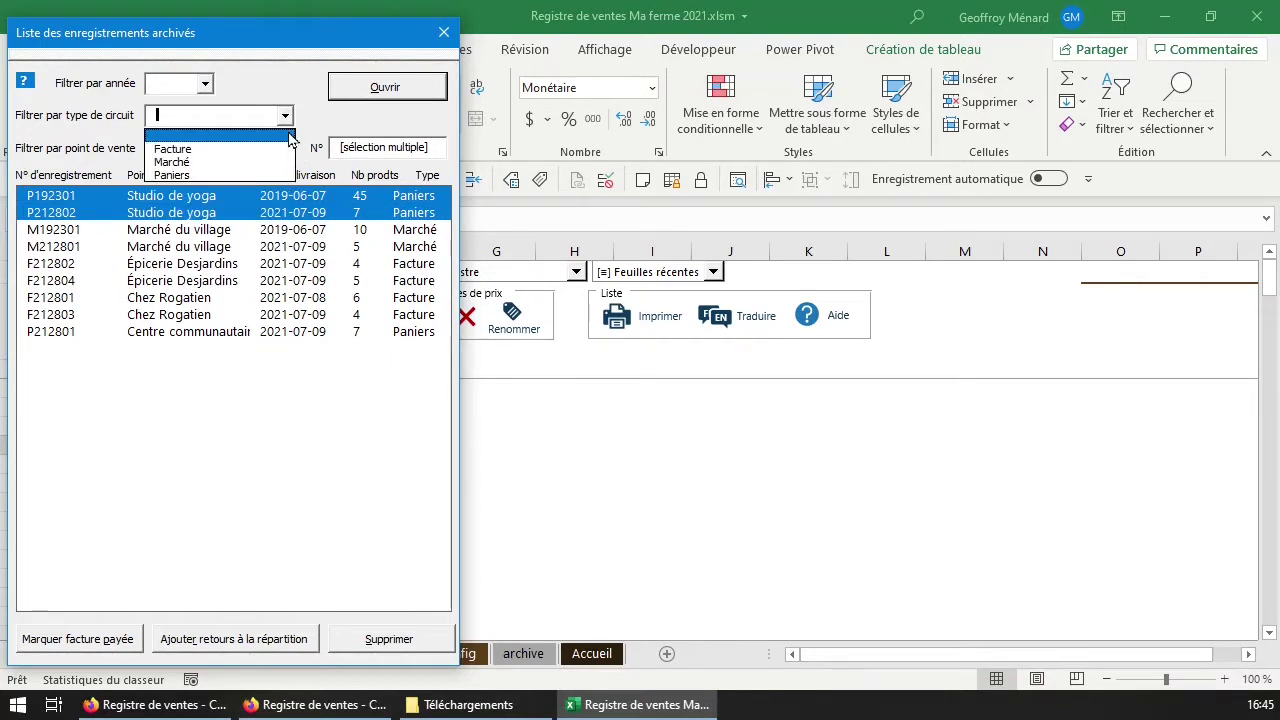
{"action": "left_click", "coordinate": [234, 170]}
{"action": "left_click", "coordinate": [285, 116]}
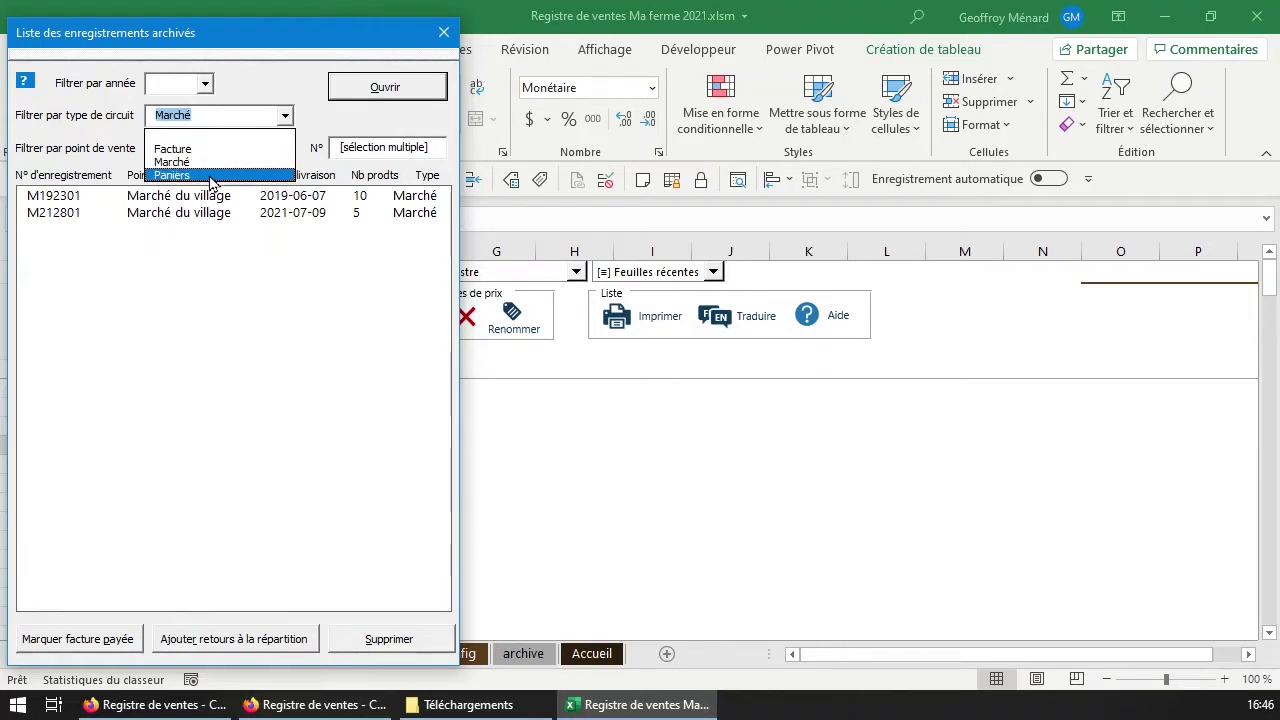
{"action": "left_click", "coordinate": [275, 112]}
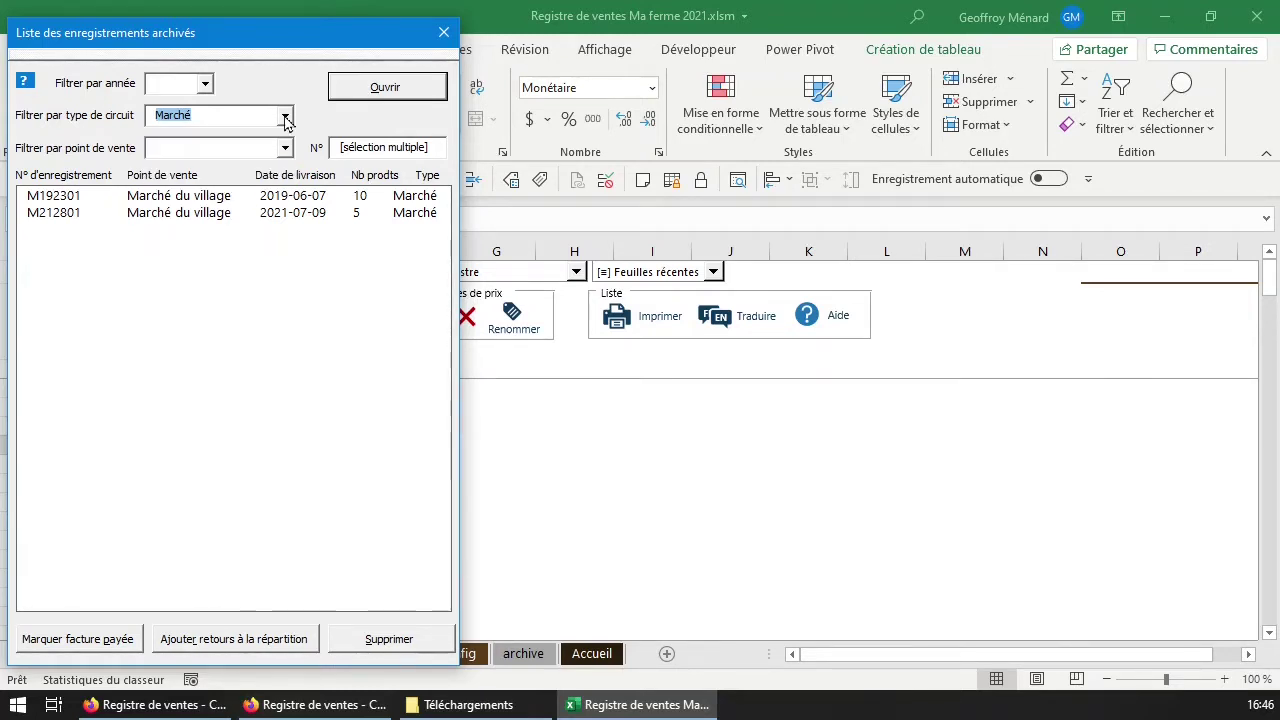
{"action": "left_click", "coordinate": [242, 212]}
{"action": "double_click", "coordinate": [243, 197]}
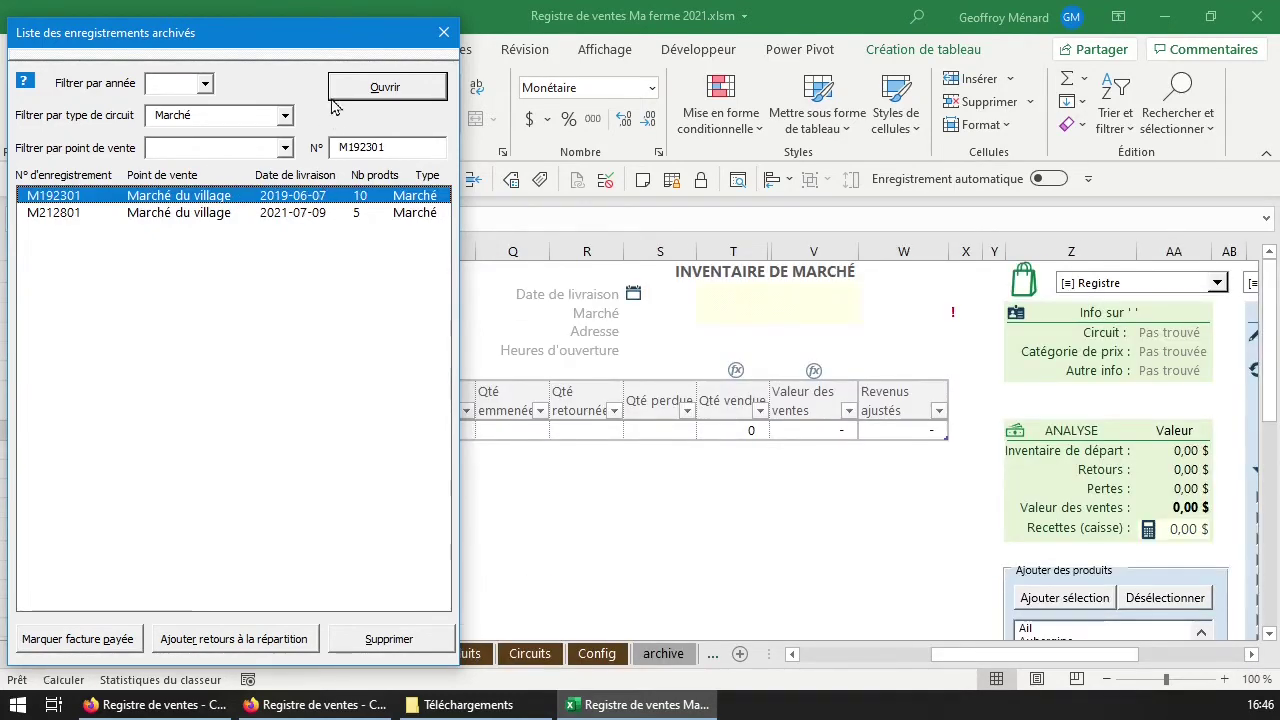
Enter 5 as the returned quantity and correct the sold quantity from 45 to 40.
{"action": "left_click_drag", "start_coordinate": [307, 52], "coordinate": [0, 128]}
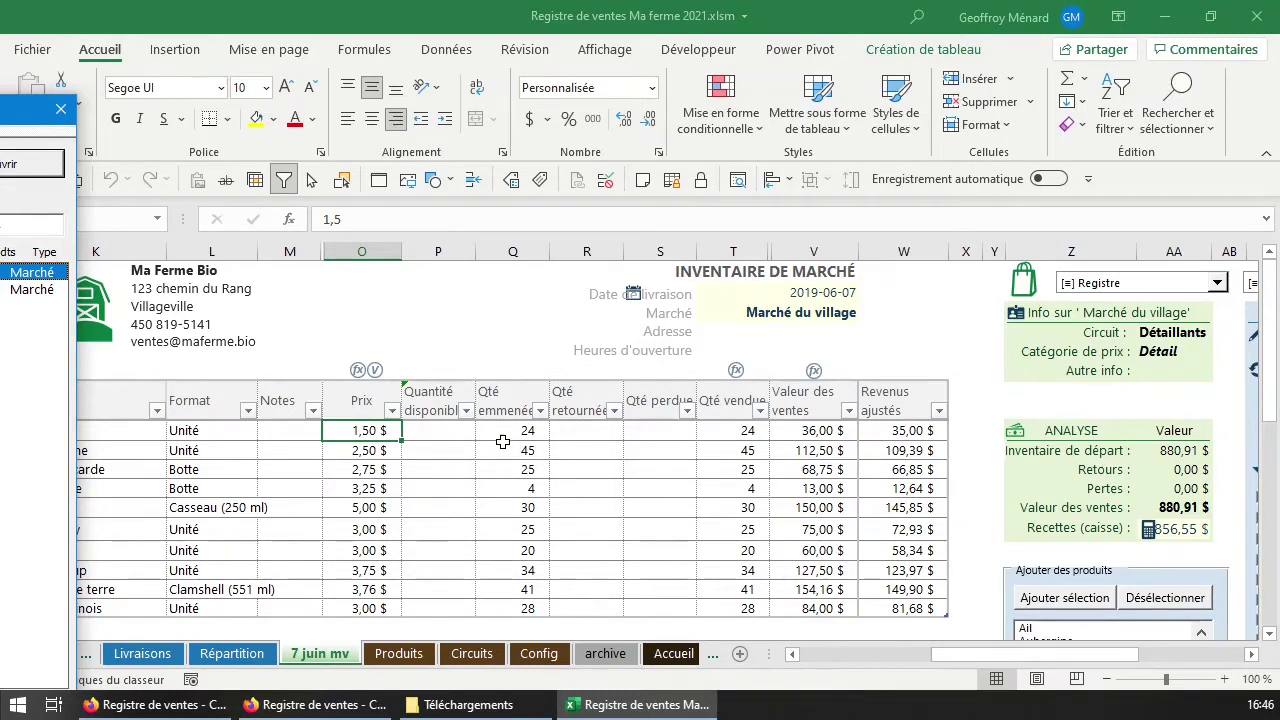
{"action": "left_click", "coordinate": [505, 448]}
{"action": "left_click", "coordinate": [750, 452]}
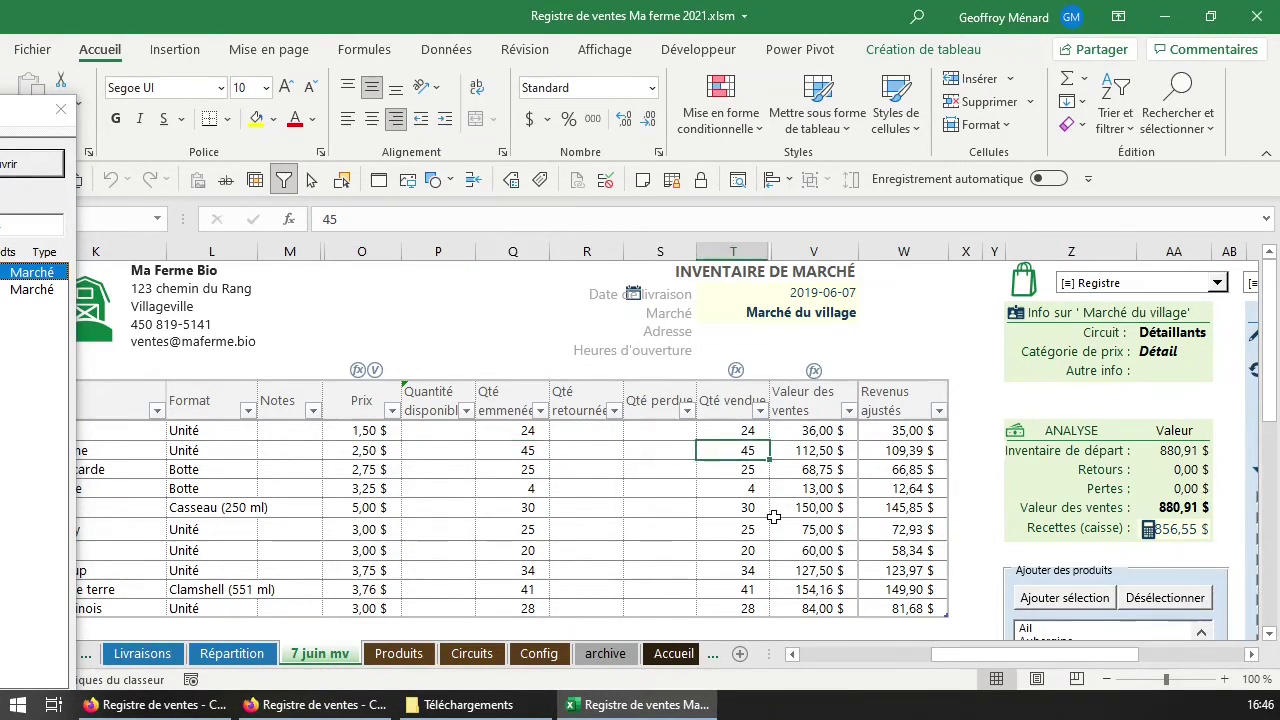
{"action": "key", "text": "Left"}
{"action": "key", "text": "Left"}
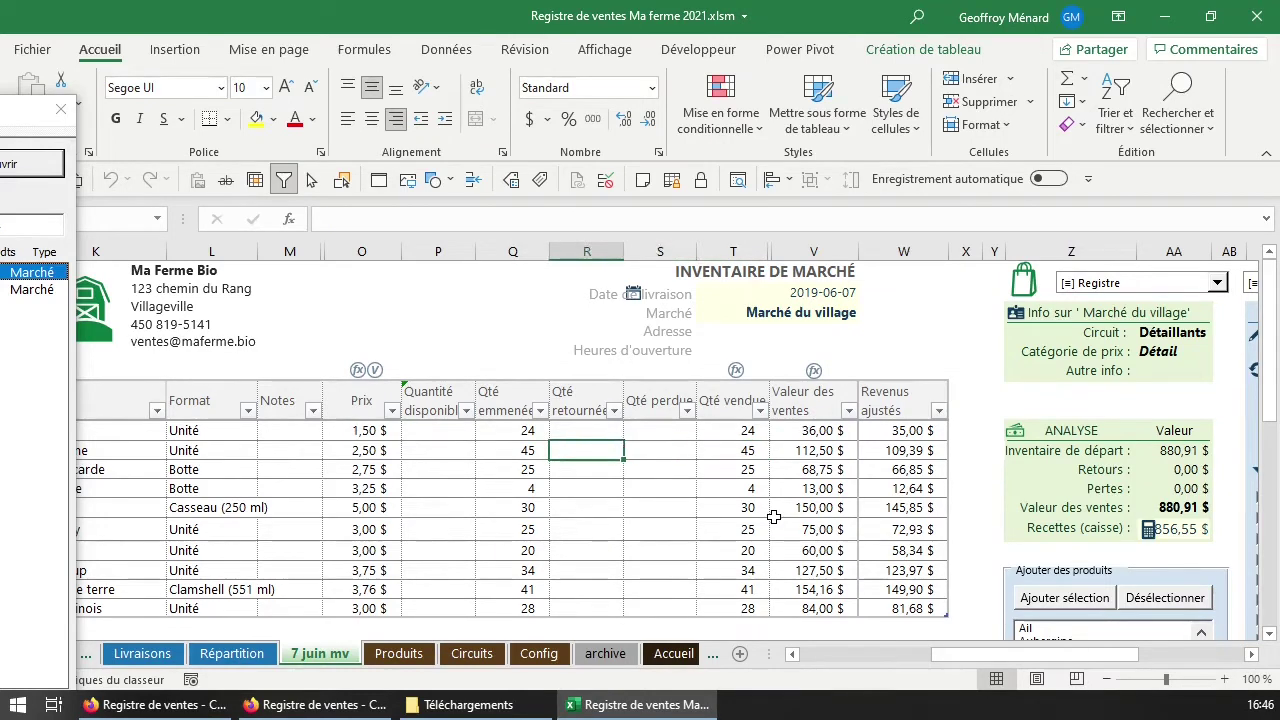
{"action": "type", "text": "5"}
{"action": "left_click", "coordinate": [750, 448]}
{"action": "type", "text": "40"}
{"action": "left_click", "coordinate": [741, 463]}
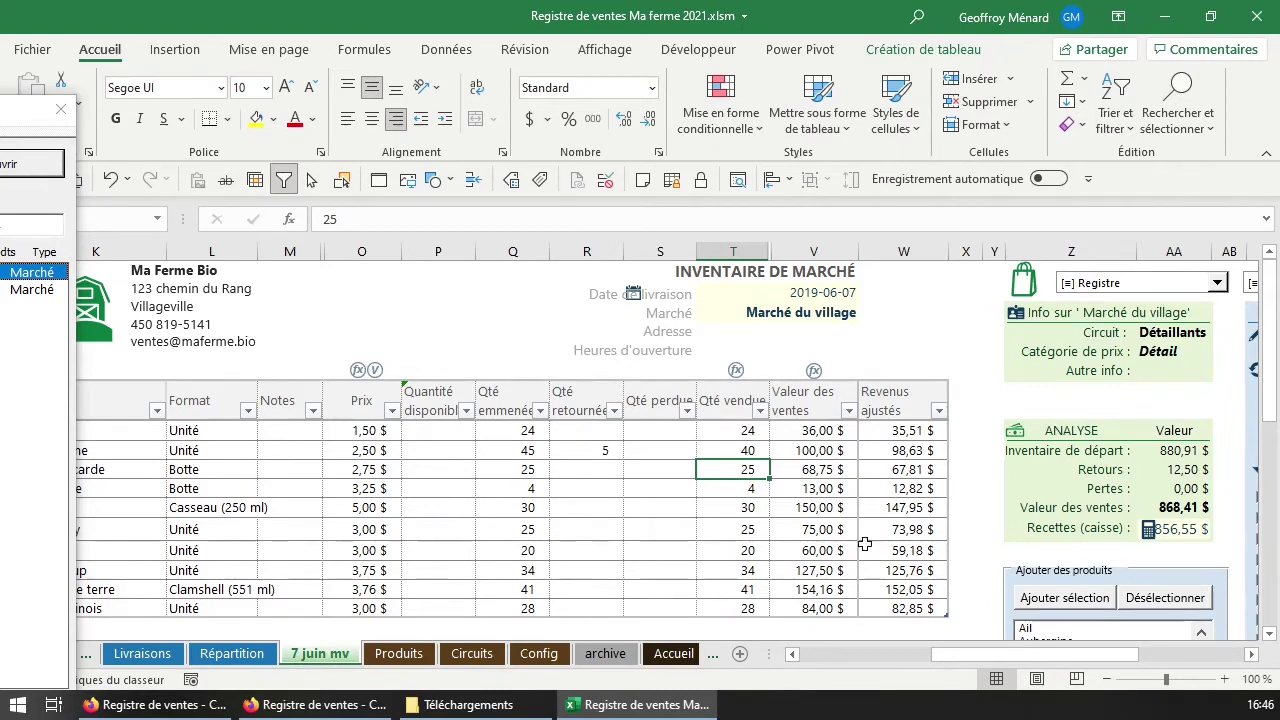
{"action": "left_click_drag", "start_coordinate": [960, 655], "coordinate": [1014, 655]}
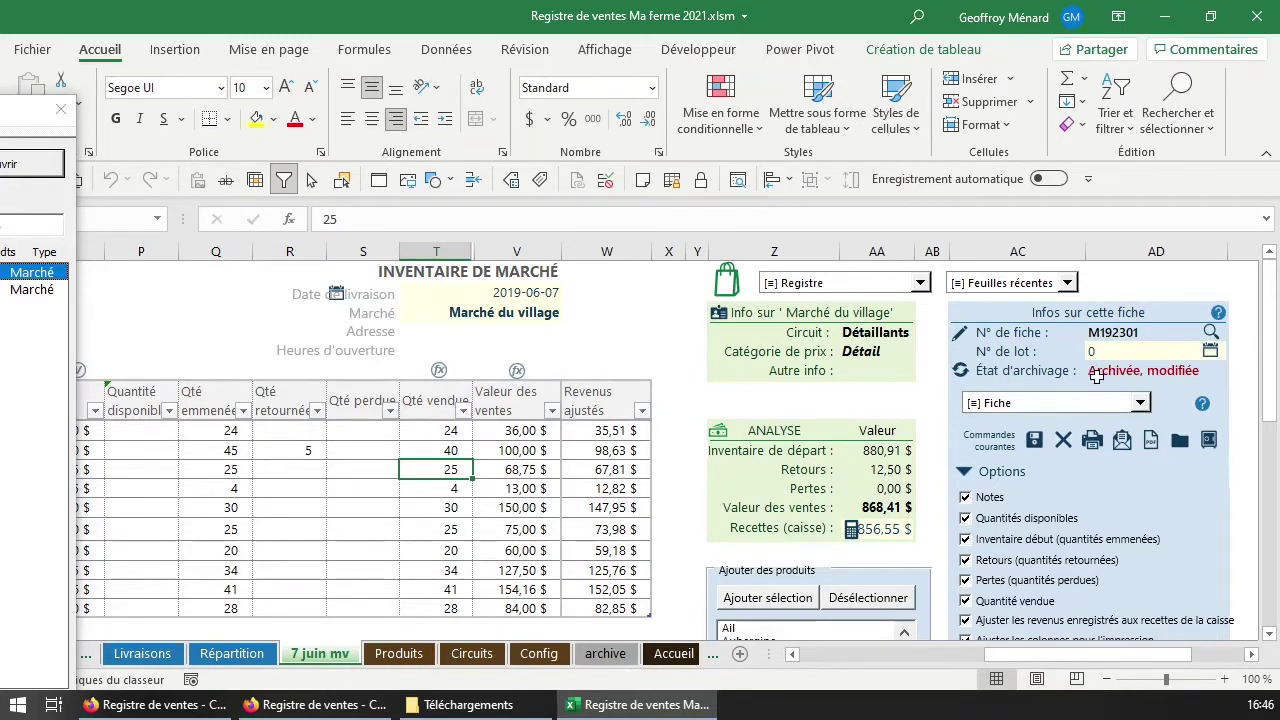
Save the modified 7 juin mv sheet back to the archive and verify the ARCHIVE rows.
{"action": "left_click", "coordinate": [1146, 372]}
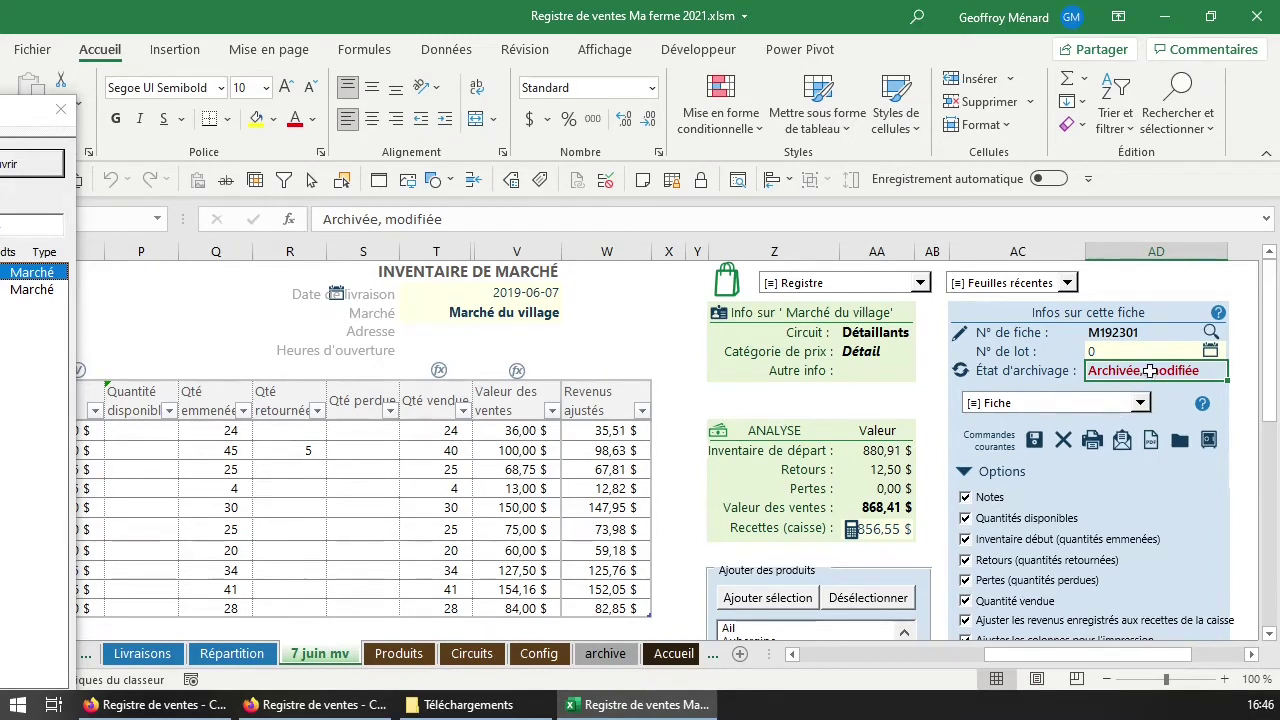
{"action": "left_click_drag", "start_coordinate": [190, 432], "coordinate": [630, 590]}
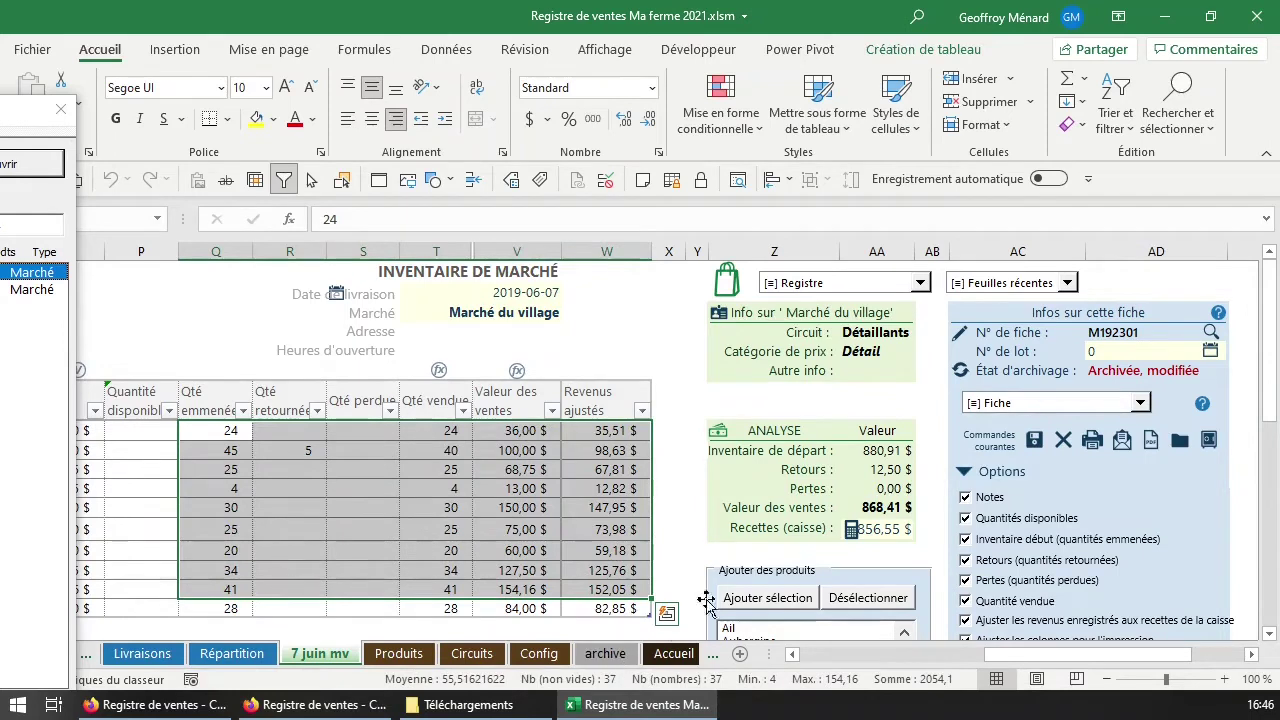
{"action": "left_click", "coordinate": [1036, 446]}
{"action": "left_click", "coordinate": [1068, 410]}
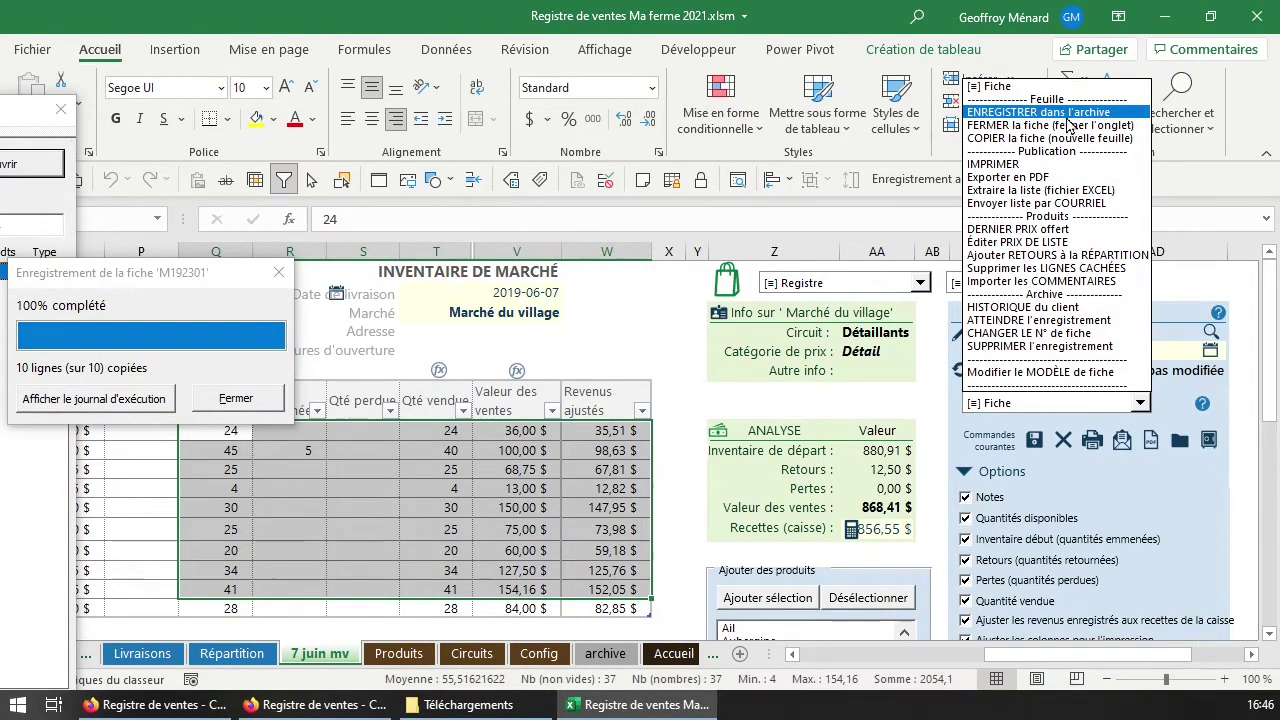
{"action": "left_click", "coordinate": [1000, 437]}
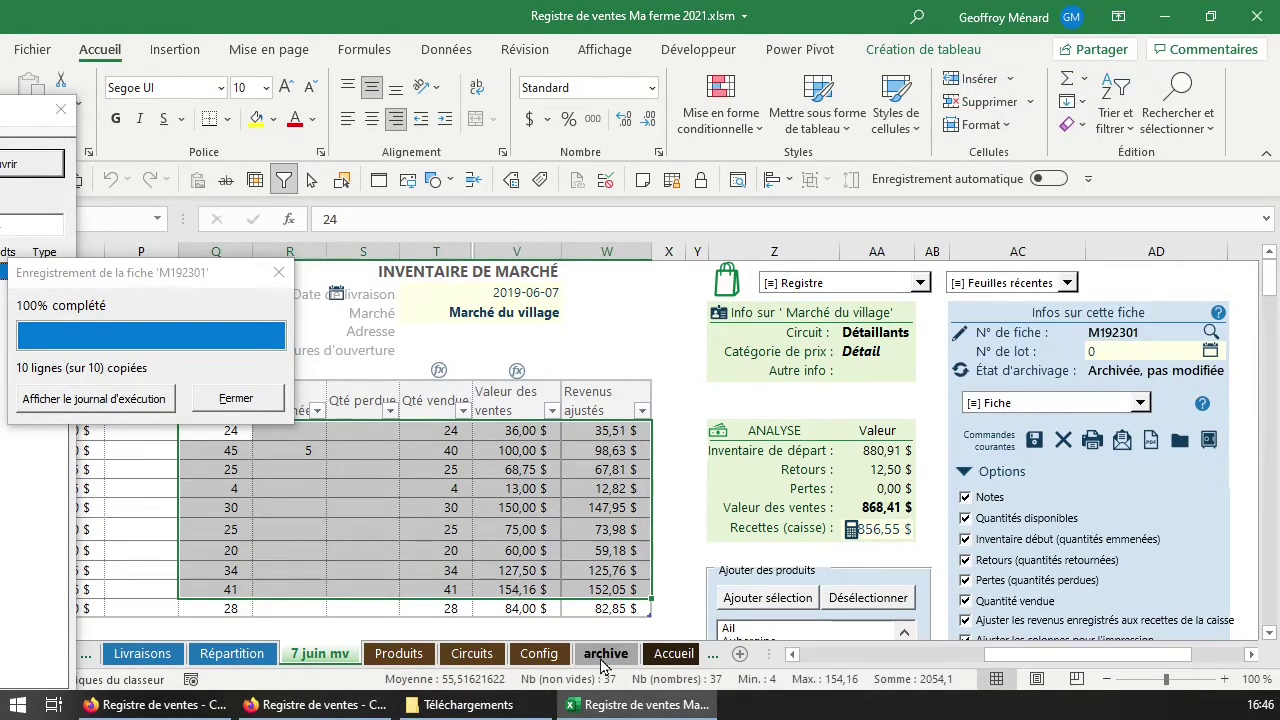
{"action": "left_click", "coordinate": [605, 654]}
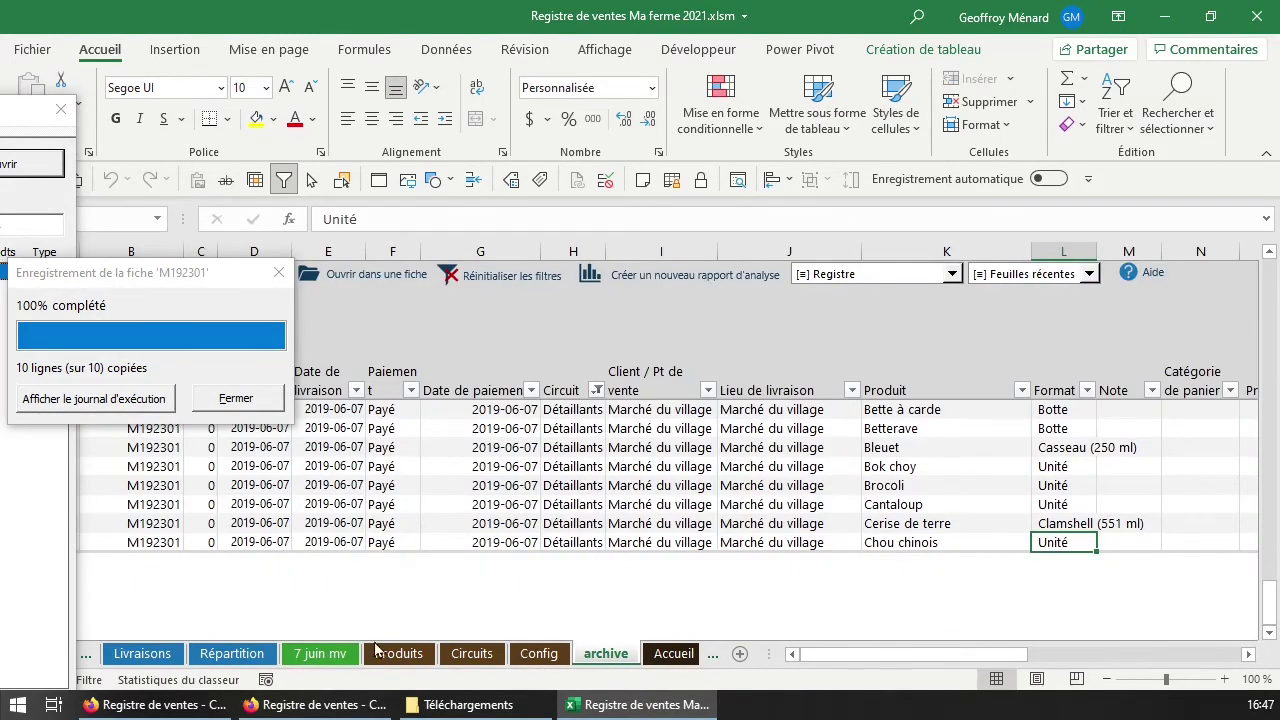
{"action": "left_click", "coordinate": [325, 655]}
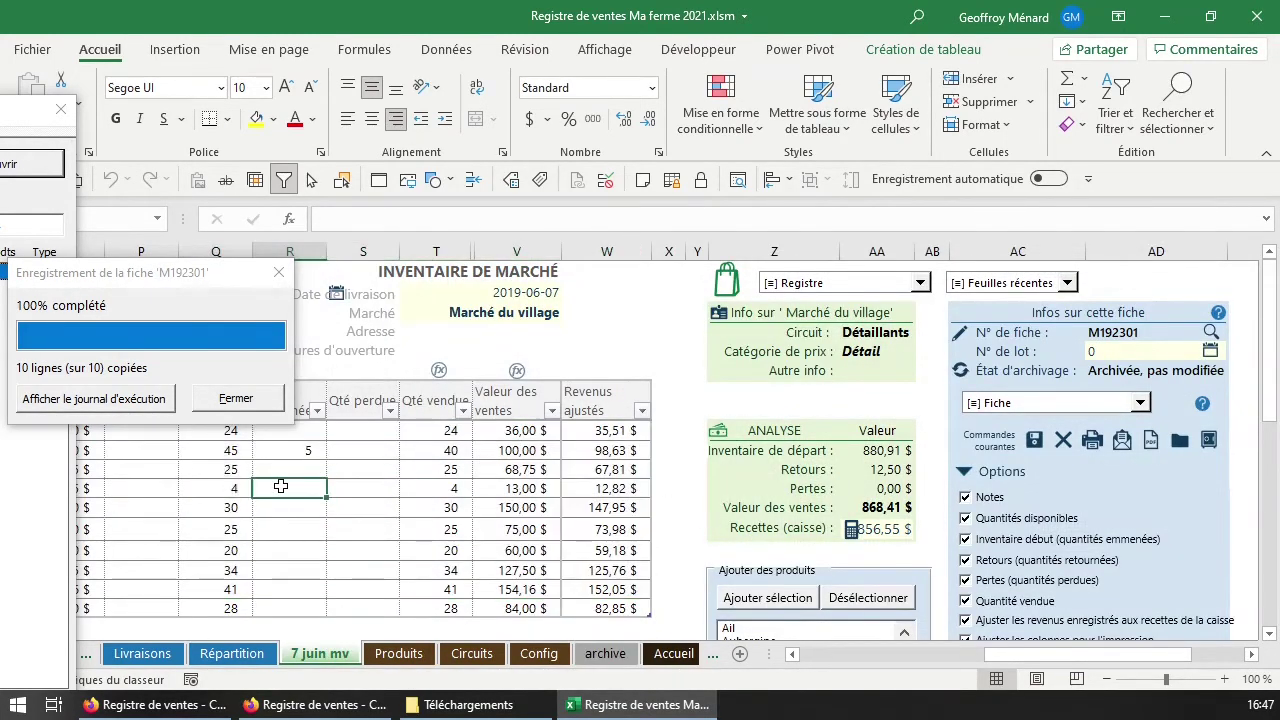
{"action": "left_click", "coordinate": [225, 396]}
{"action": "left_click_drag", "start_coordinate": [985, 656], "coordinate": [853, 660]}
{"action": "left_click", "coordinate": [605, 448]}
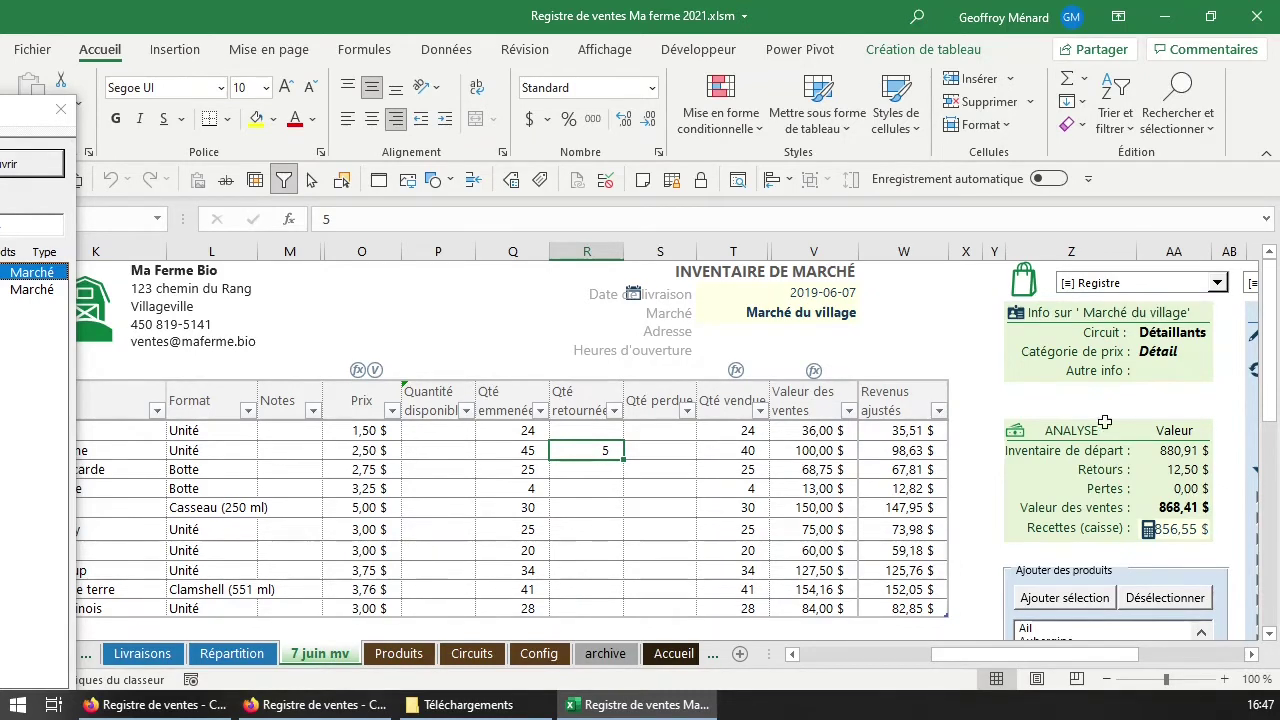
List the workbook's analysis reports via Lister RAPPORTS and position the Rapports d'analyse dialog.
{"action": "left_click", "coordinate": [1172, 286]}
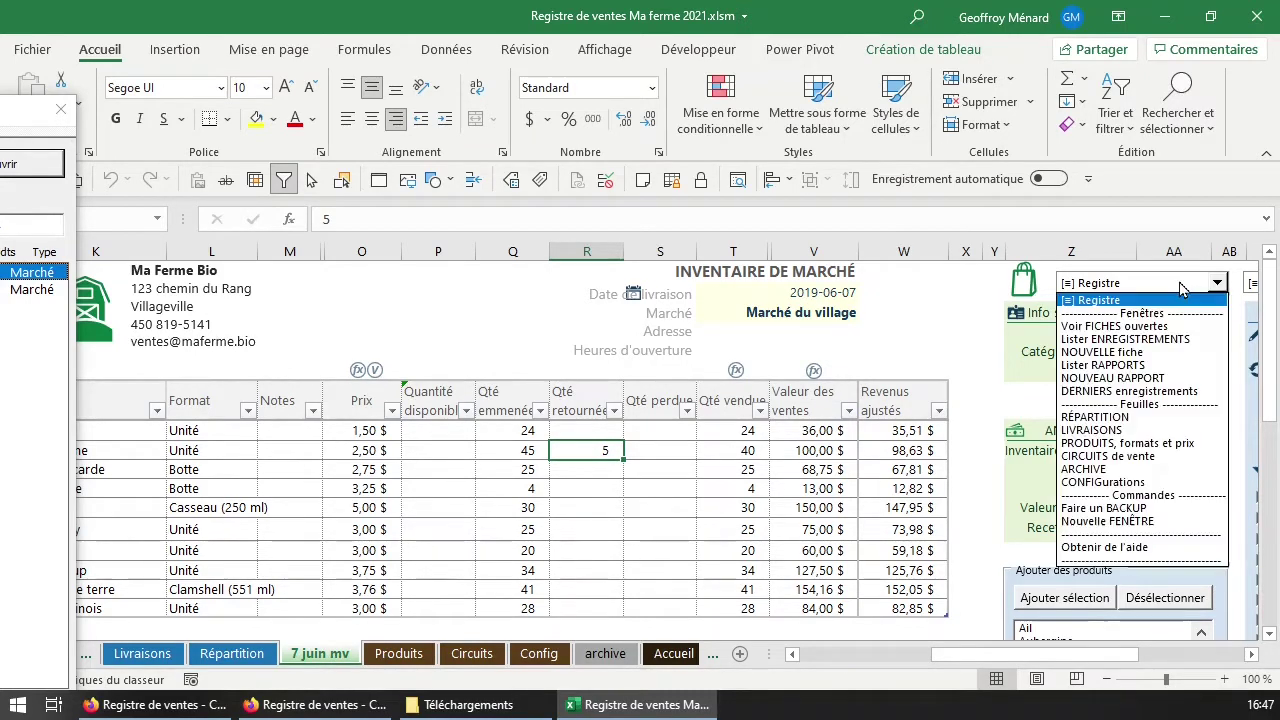
{"action": "left_click", "coordinate": [1166, 366]}
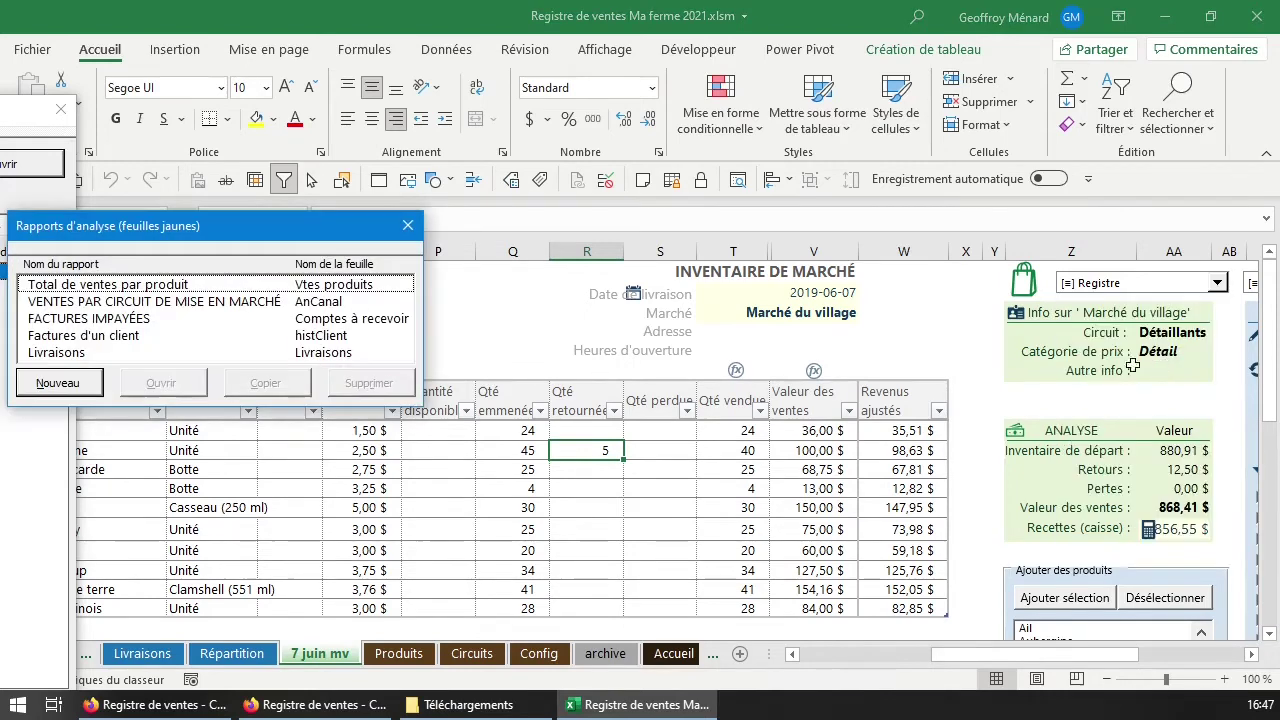
{"action": "left_click_drag", "start_coordinate": [177, 227], "coordinate": [528, 338]}
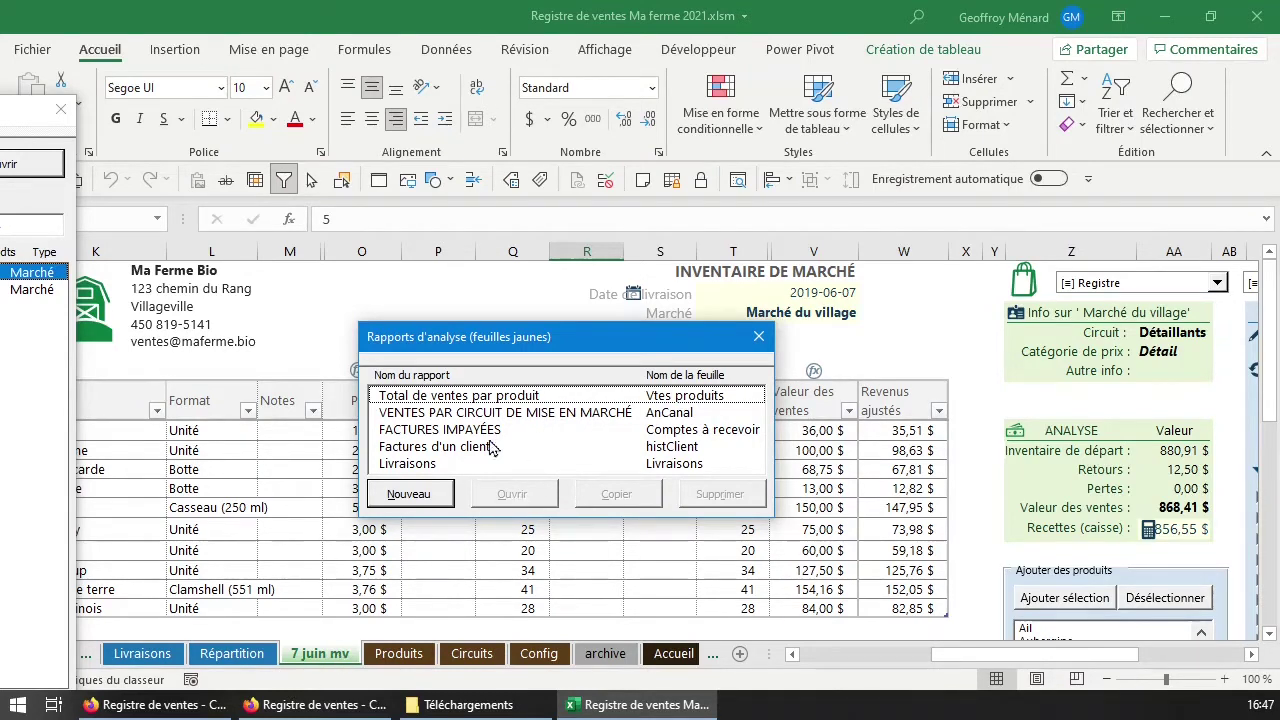
{"action": "left_click_drag", "start_coordinate": [564, 346], "coordinate": [613, 328]}
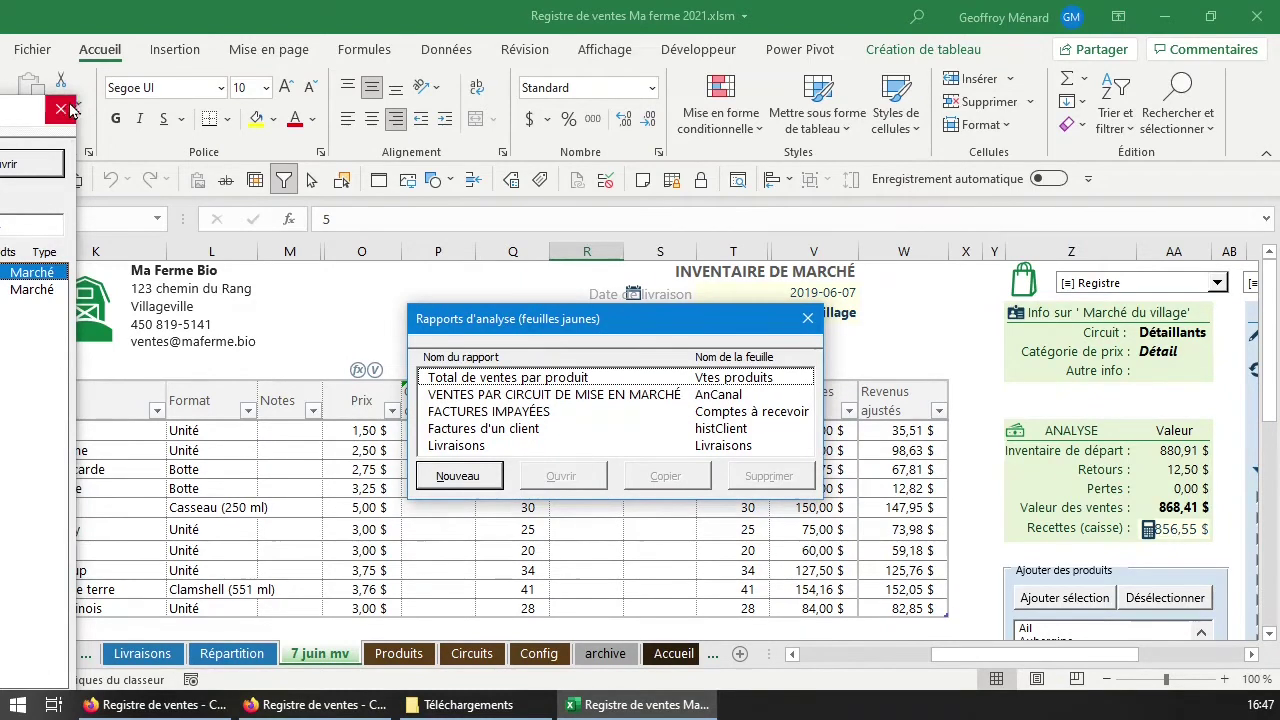
{"action": "left_click", "coordinate": [84, 668]}
{"action": "left_click", "coordinate": [29, 653]}
{"action": "left_click", "coordinate": [29, 653]}
{"action": "left_click", "coordinate": [29, 653]}
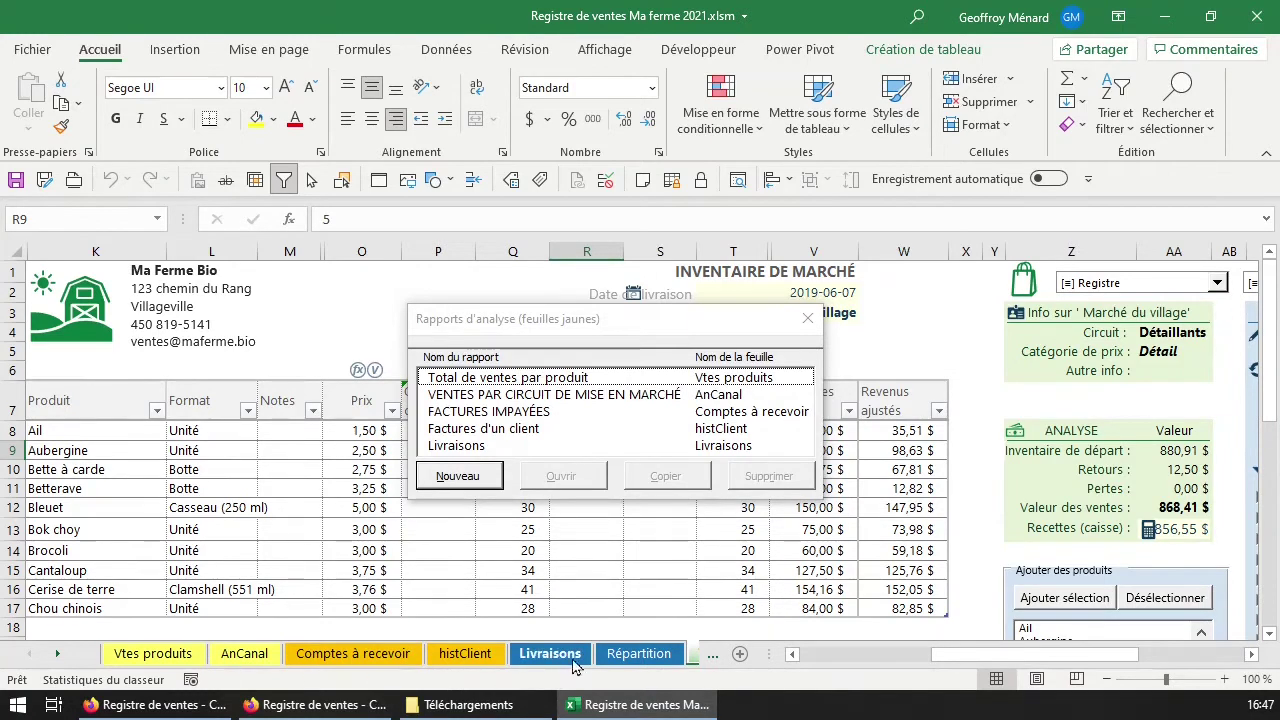
Open the Total de ventes par produit report.
{"action": "left_click", "coordinate": [610, 381]}
{"action": "left_click", "coordinate": [625, 395]}
{"action": "key", "text": "Up"}
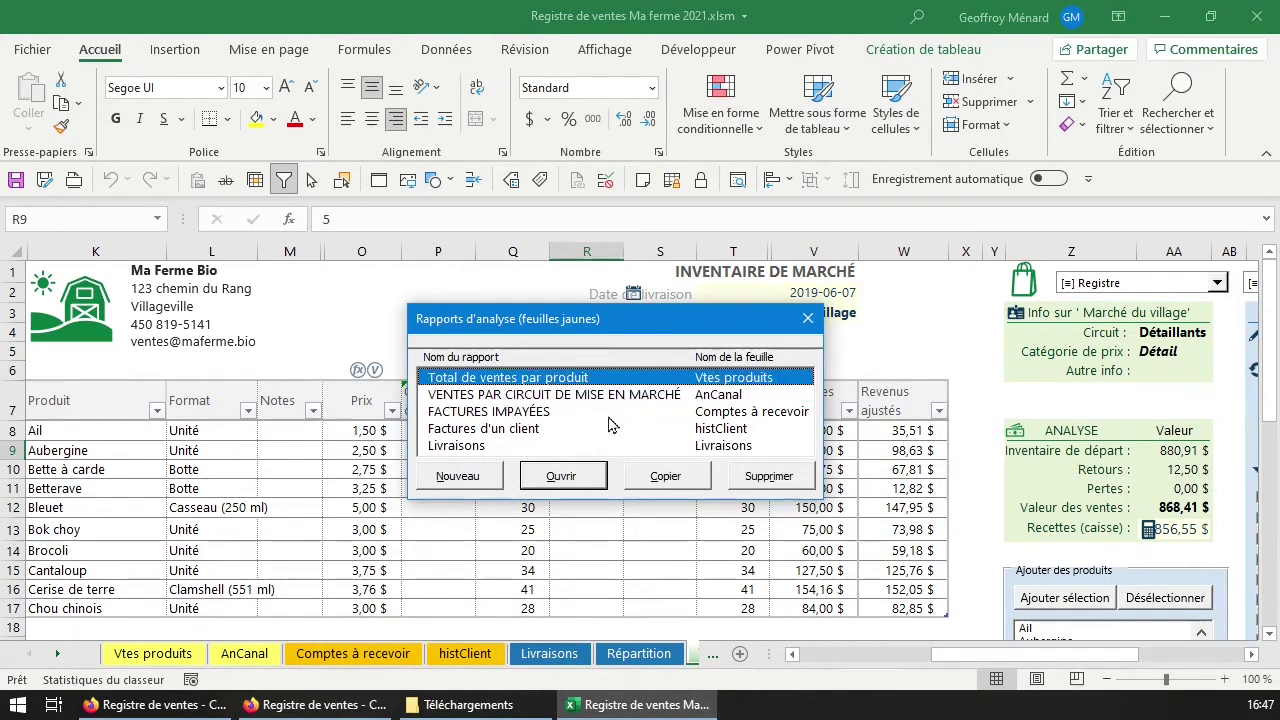
{"action": "left_click", "coordinate": [585, 477]}
{"action": "left_click_drag", "start_coordinate": [660, 320], "coordinate": [1033, 326]}
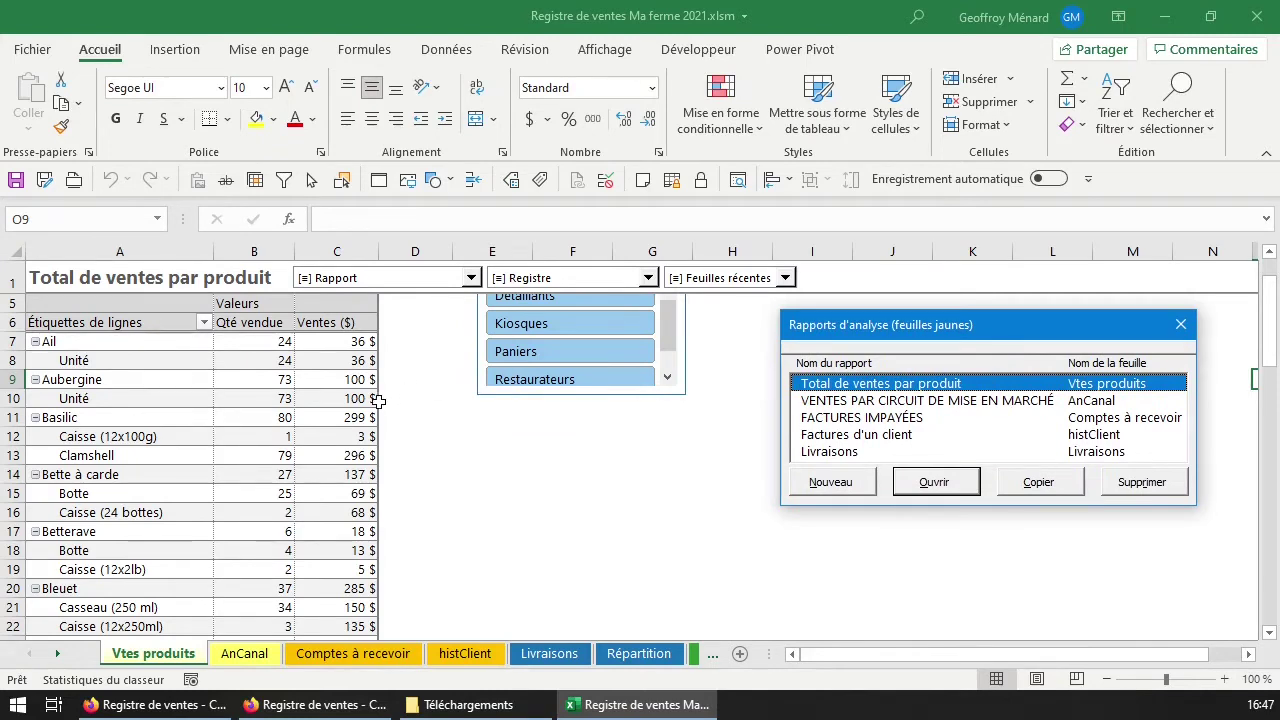
Filter the product sales pivot's Année report filter to 2021.
{"action": "left_click", "coordinate": [296, 403]}
{"action": "left_click", "coordinate": [257, 344]}
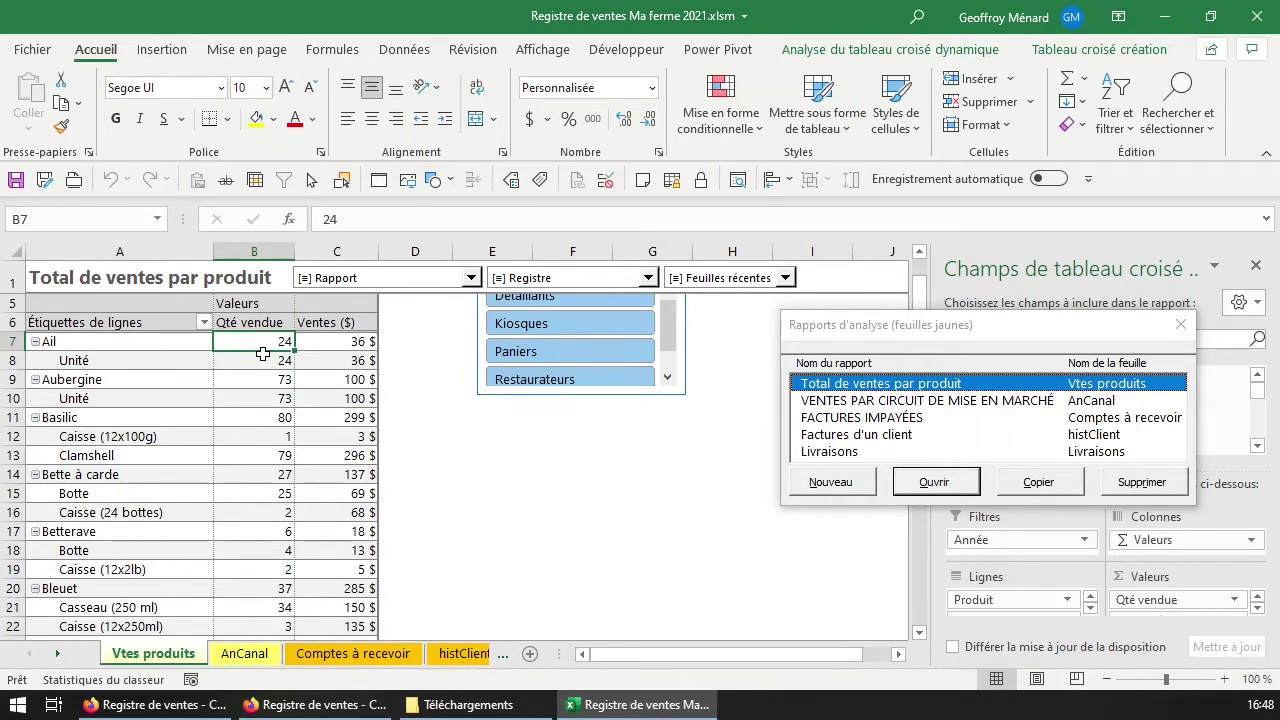
{"action": "scroll", "coordinate": [262, 370], "scroll_direction": "up", "scroll_amount": 1}
{"action": "left_click_drag", "start_coordinate": [262, 356], "coordinate": [284, 322]}
{"action": "left_click", "coordinate": [284, 322]}
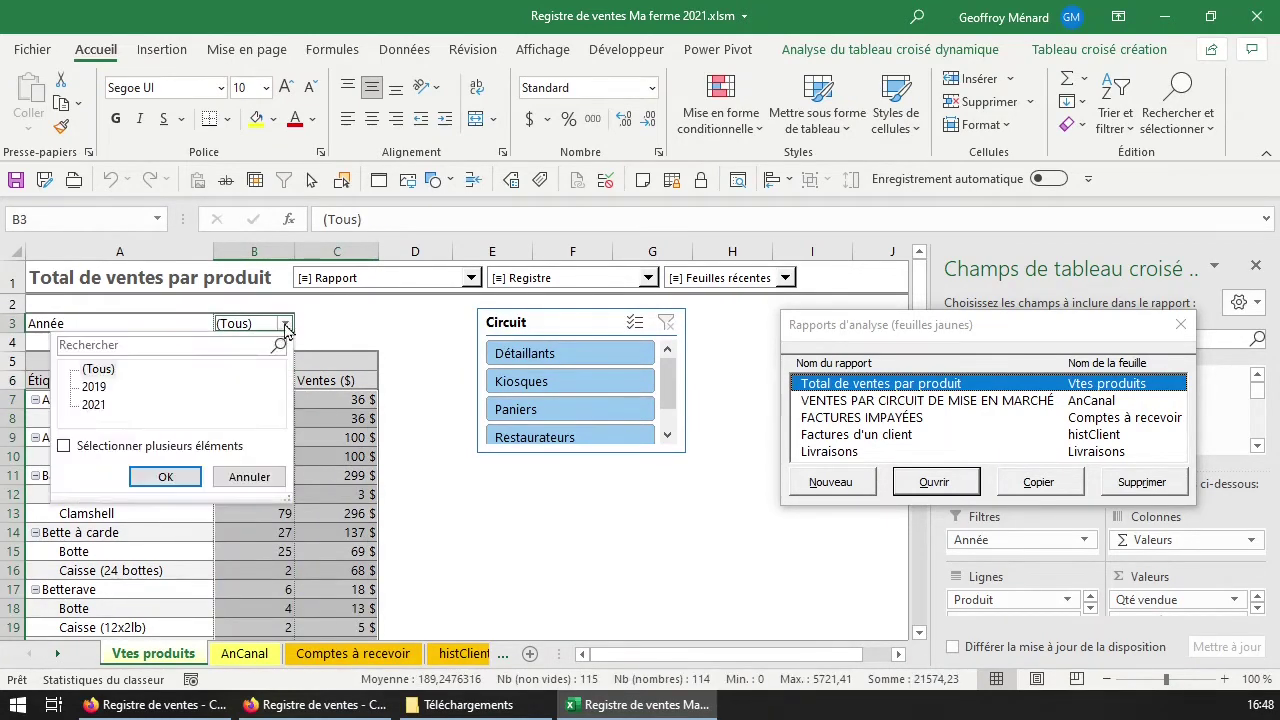
{"action": "left_click", "coordinate": [92, 404]}
{"action": "left_click", "coordinate": [166, 481]}
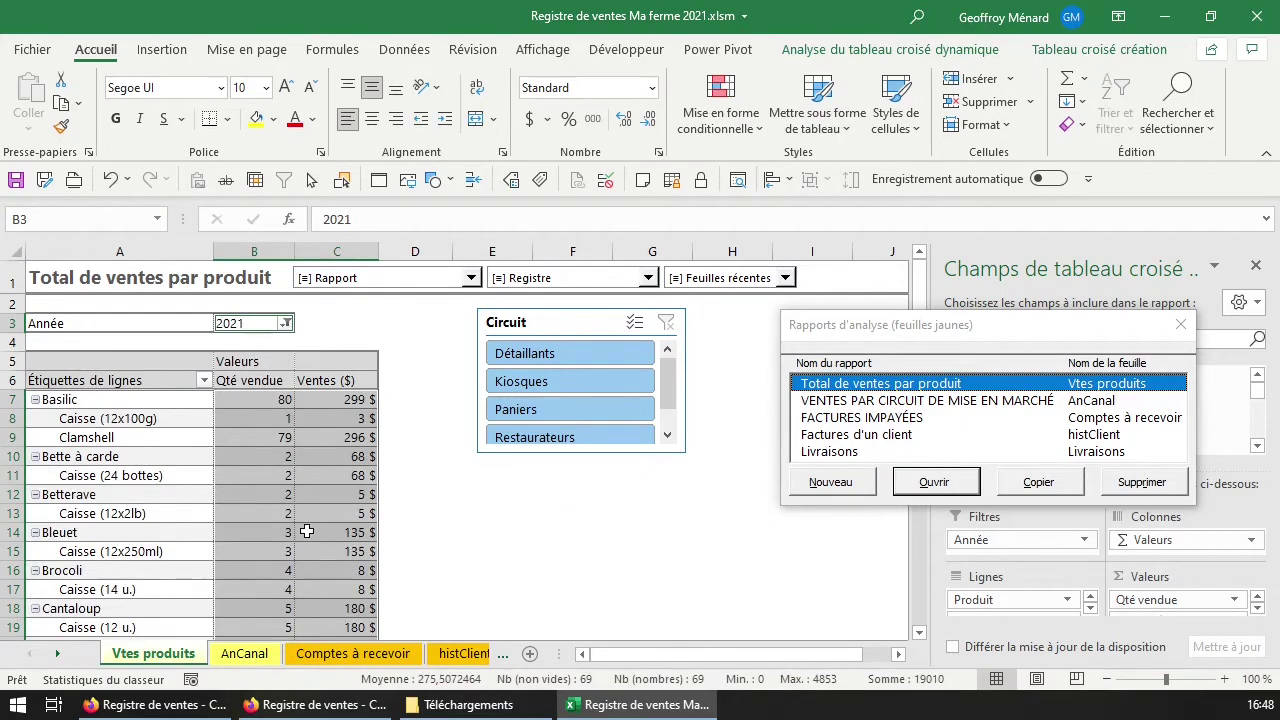
{"action": "left_click", "coordinate": [482, 474]}
Step through the Circuit slicer channels, ending on Restaurateurs (Carotte: 26 sold, 169 $).
{"action": "left_click", "coordinate": [564, 356]}
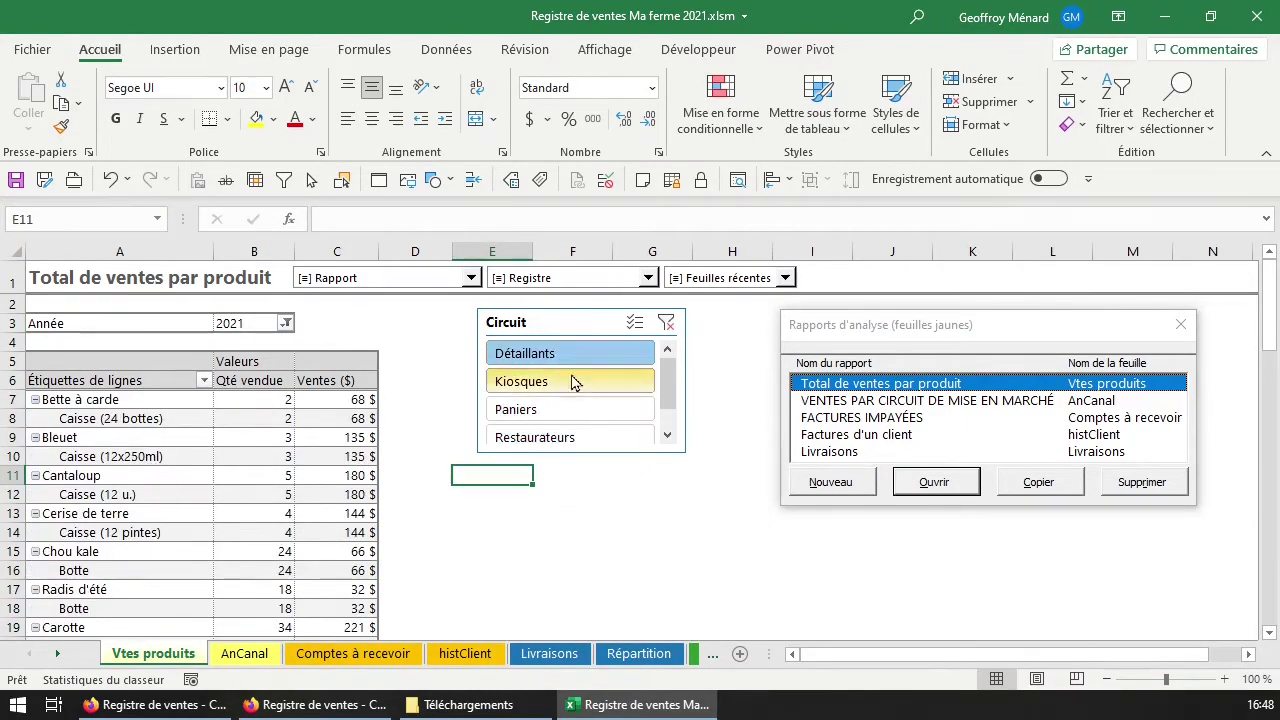
{"action": "left_click", "coordinate": [545, 382]}
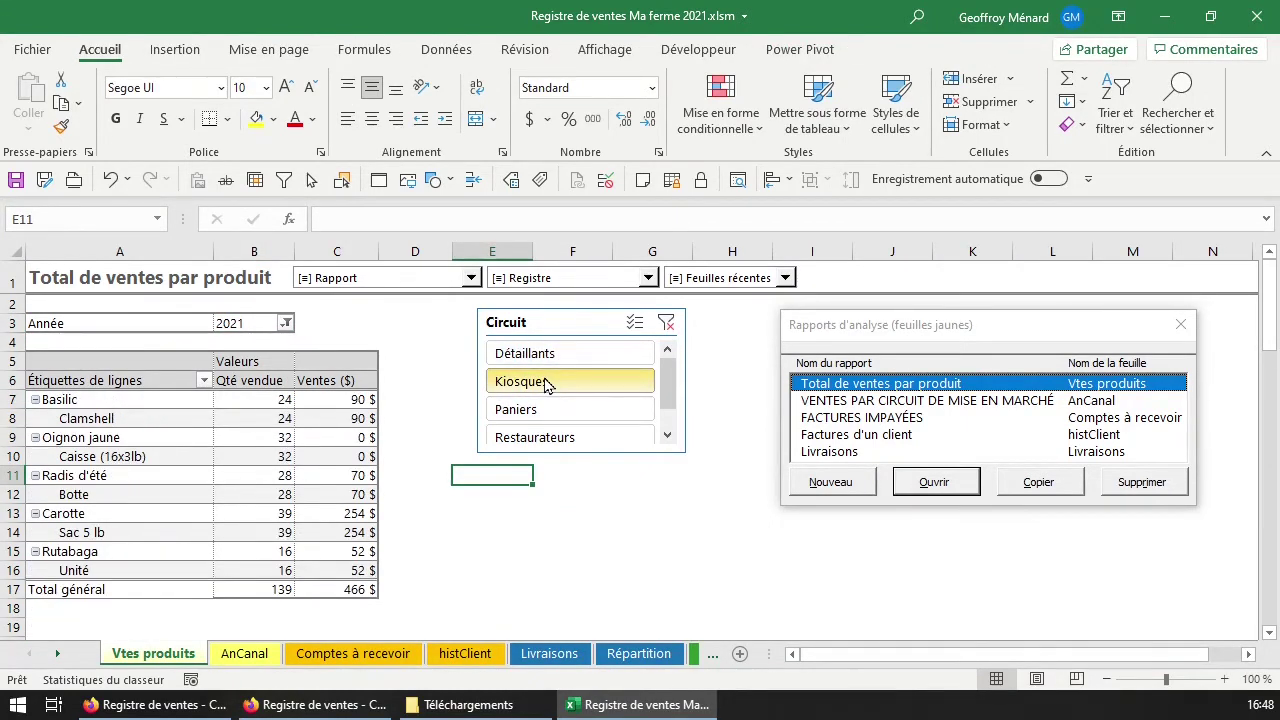
{"action": "left_click", "coordinate": [557, 358]}
{"action": "left_click", "coordinate": [563, 388]}
{"action": "left_click", "coordinate": [575, 412]}
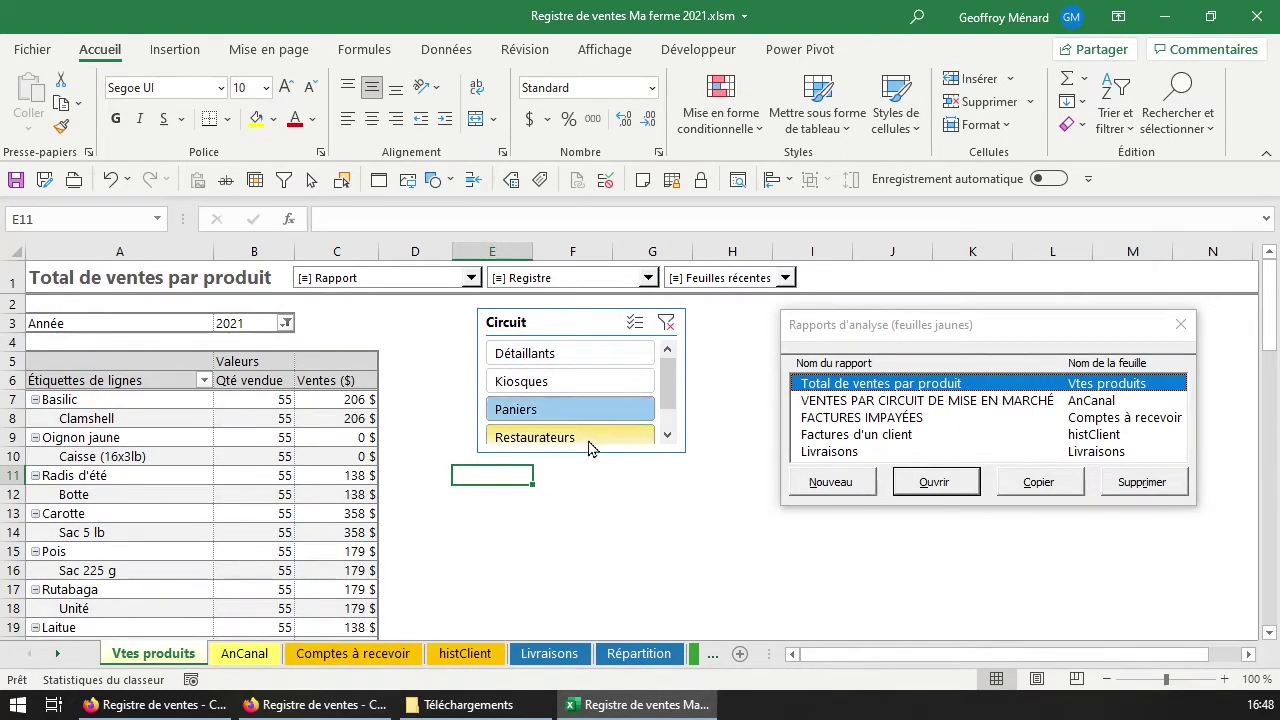
{"action": "left_click", "coordinate": [590, 437]}
{"action": "left_click", "coordinate": [667, 435]}
{"action": "scroll", "coordinate": [666, 376], "scroll_direction": "up", "scroll_amount": 1}
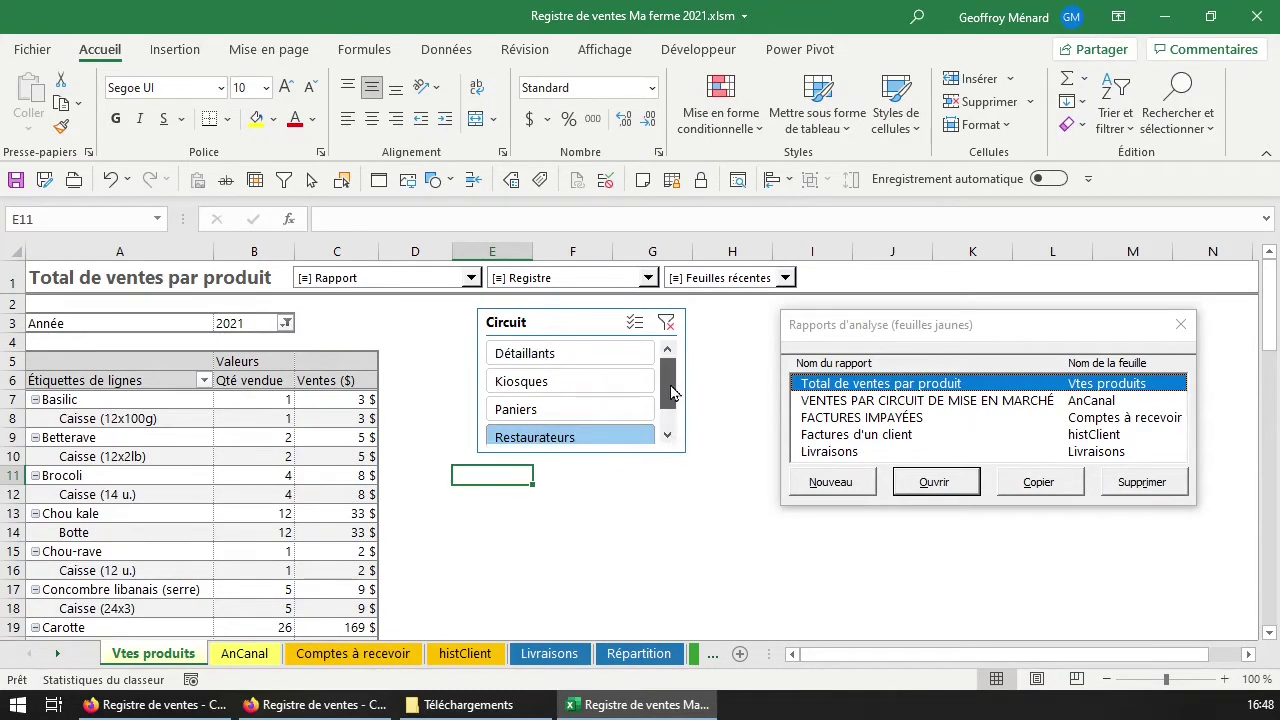
{"action": "left_click", "coordinate": [249, 413]}
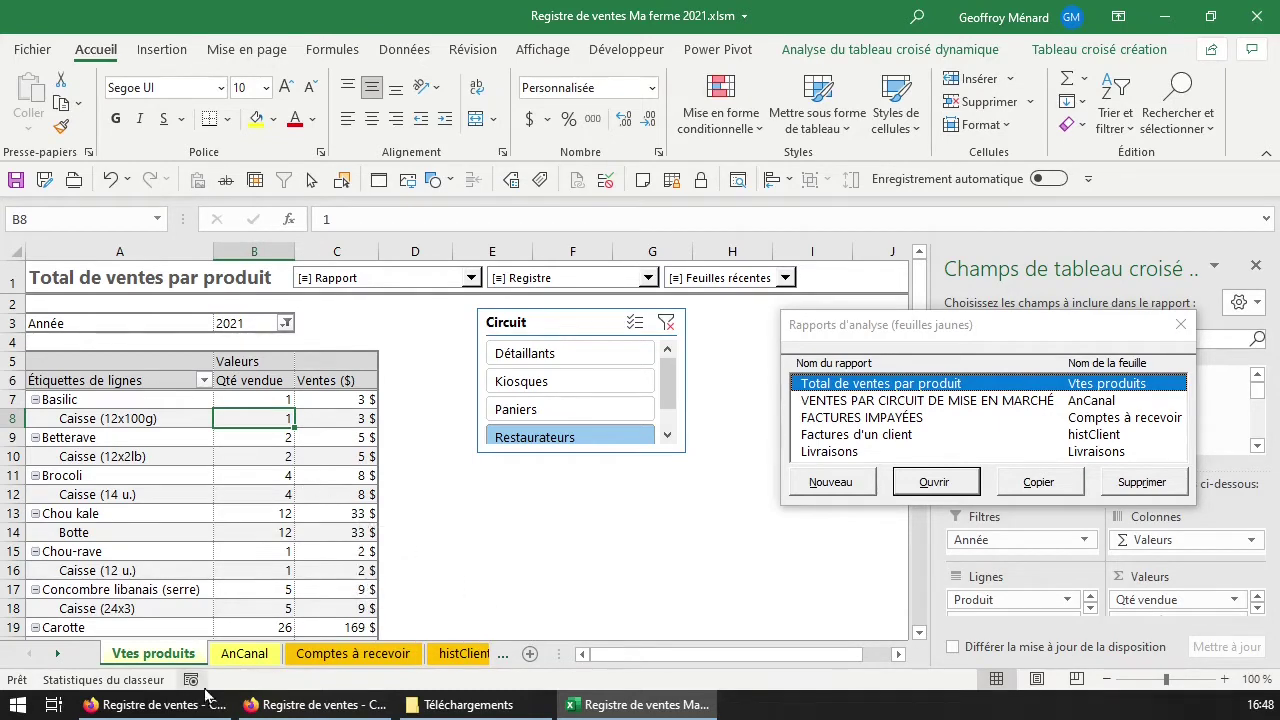
{"action": "left_click", "coordinate": [244, 653]}
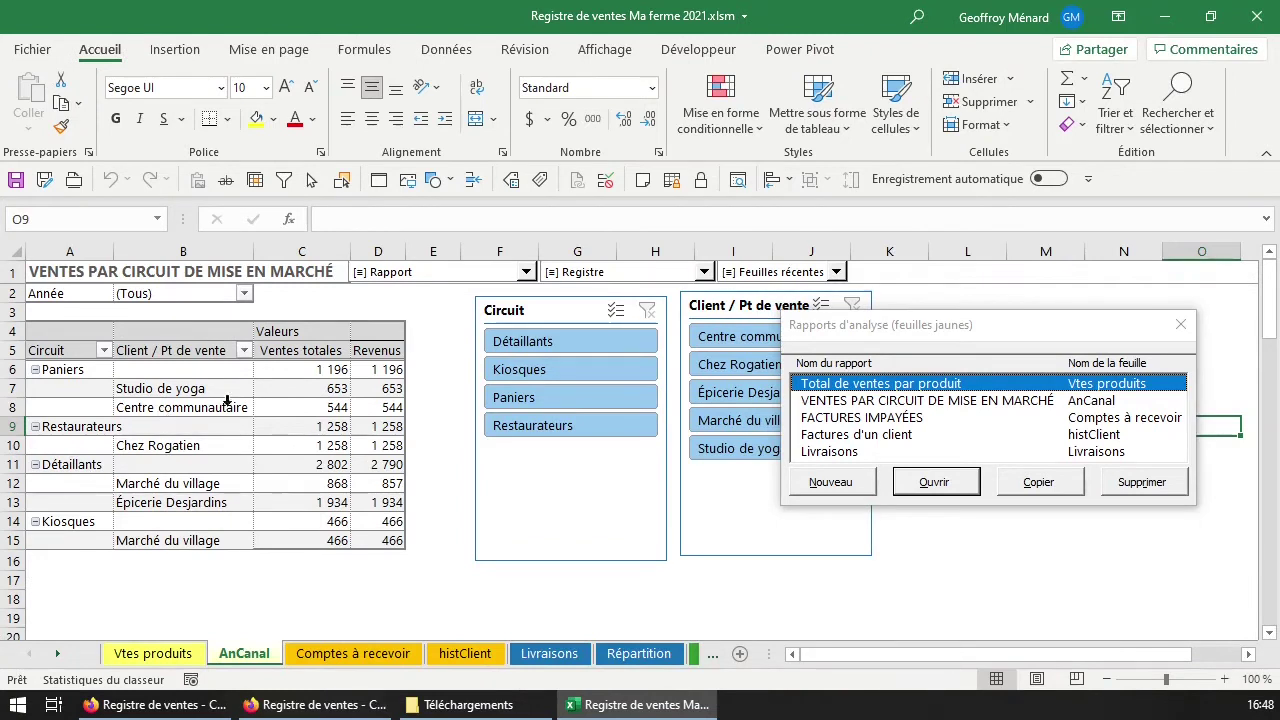
{"action": "left_click", "coordinate": [345, 388]}
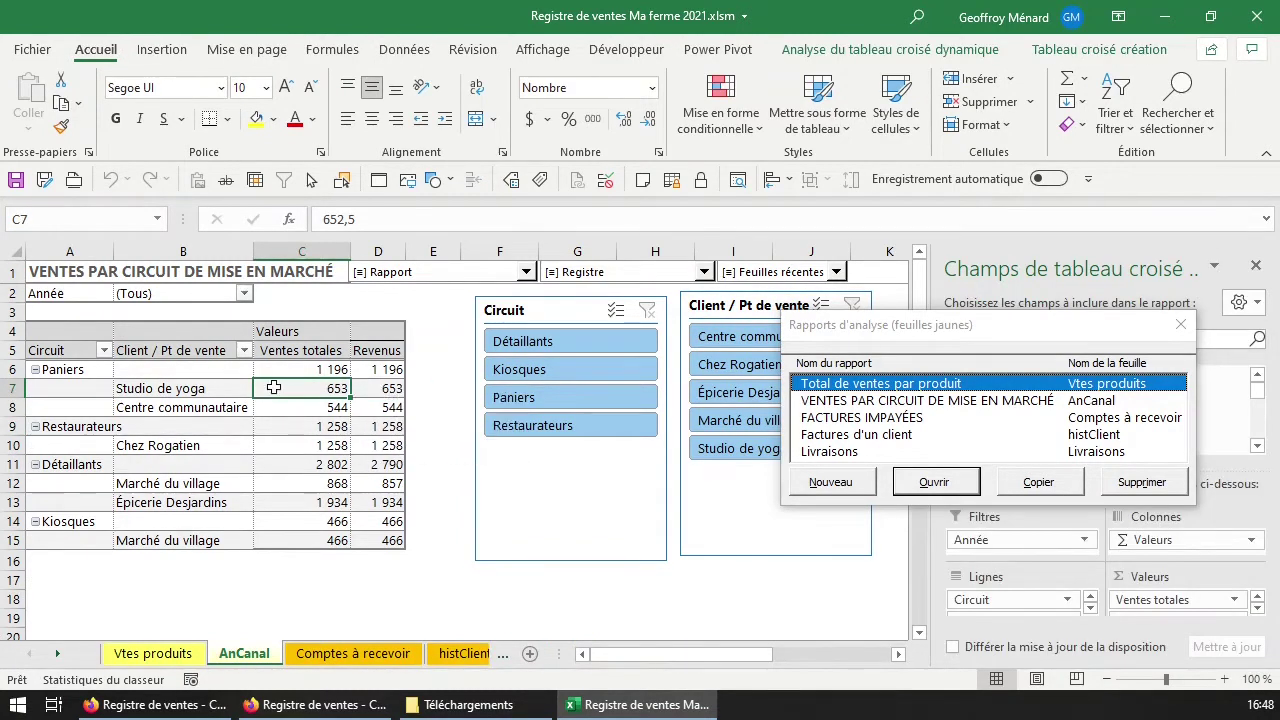
{"action": "right_click", "coordinate": [308, 369]}
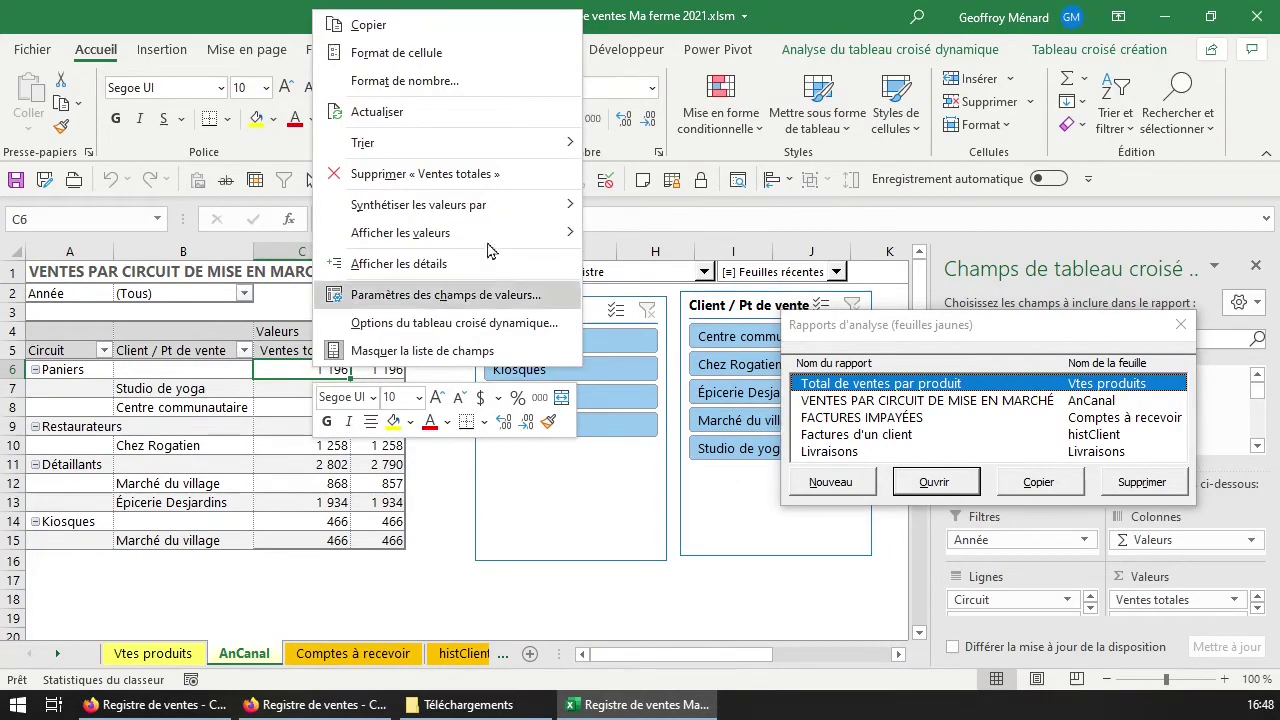
{"action": "mouse_move", "coordinate": [490, 204]}
{"action": "left_click", "coordinate": [430, 52]}
{"action": "left_click", "coordinate": [280, 121]}
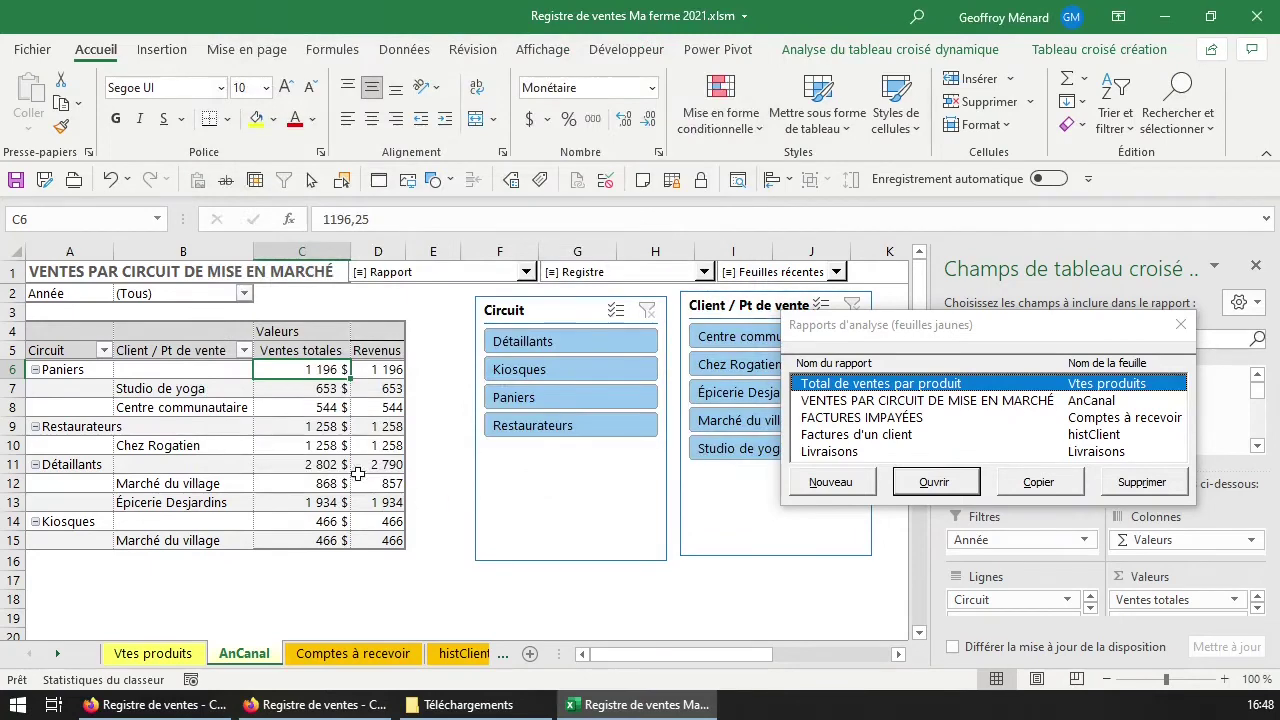
{"action": "right_click", "coordinate": [378, 388]}
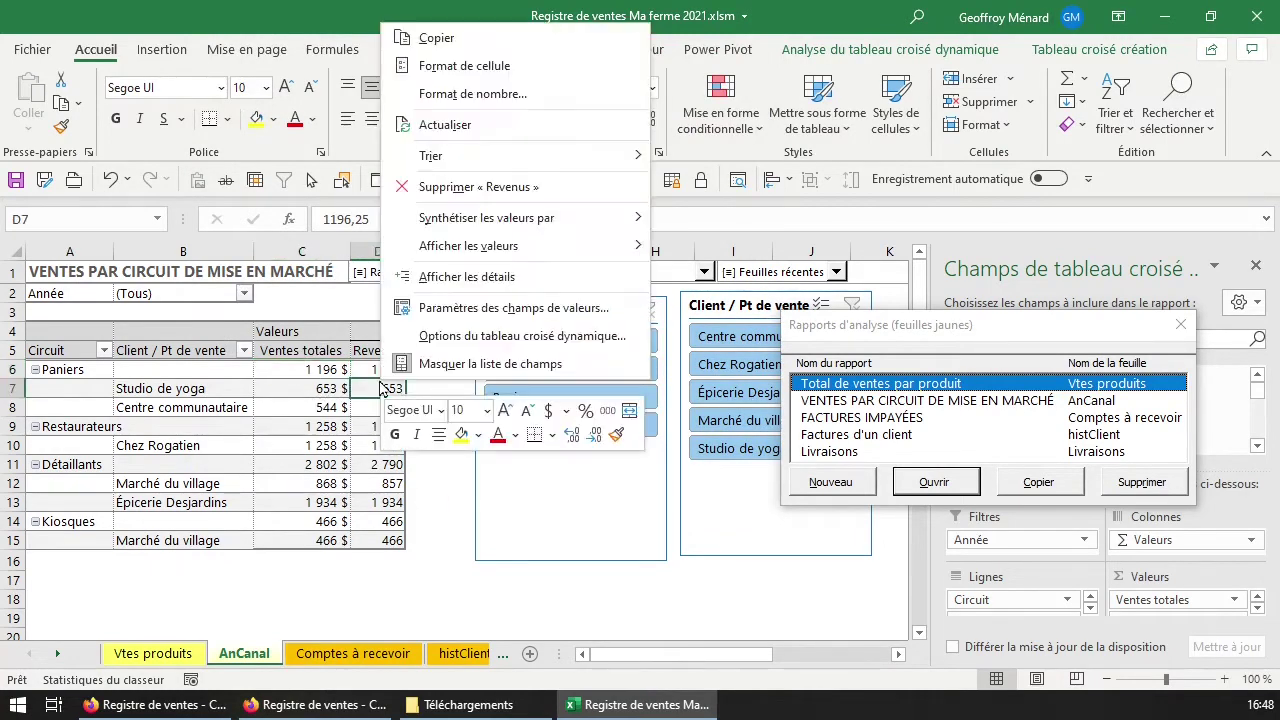
{"action": "left_click", "coordinate": [440, 90]}
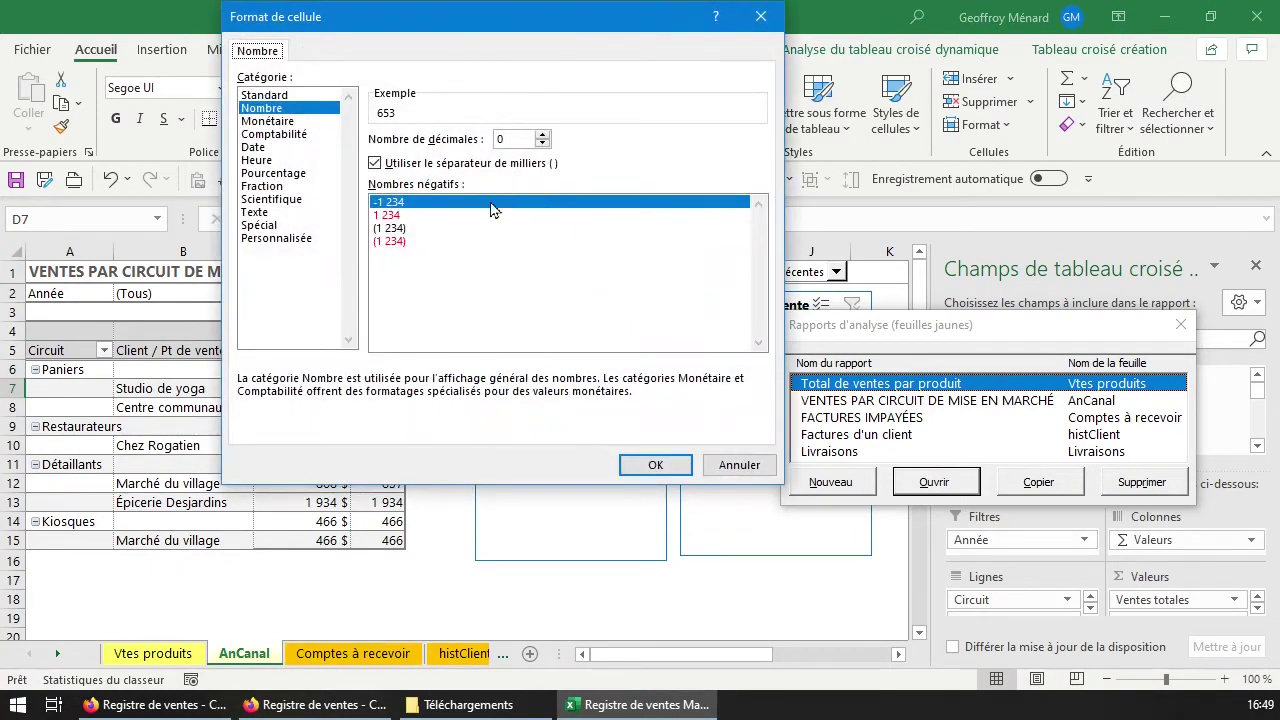
{"action": "left_click", "coordinate": [655, 464]}
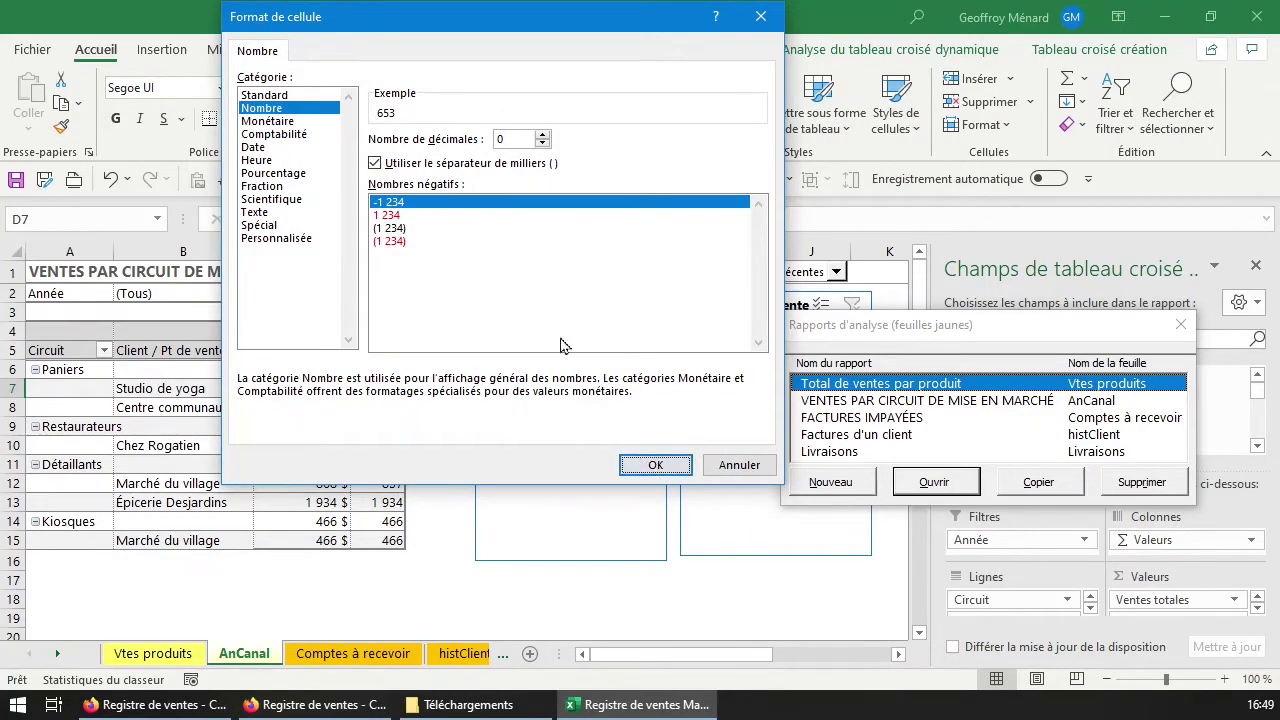
{"action": "double_click", "coordinate": [268, 121]}
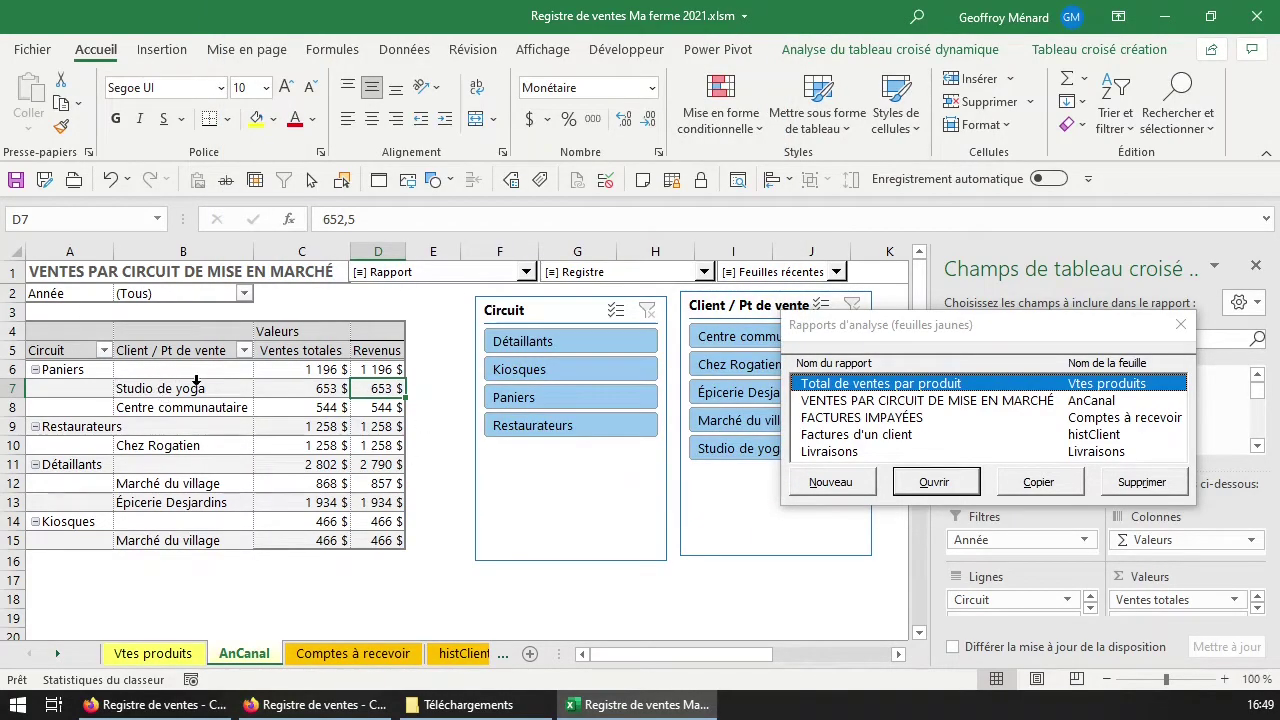
{"action": "left_click", "coordinate": [395, 367]}
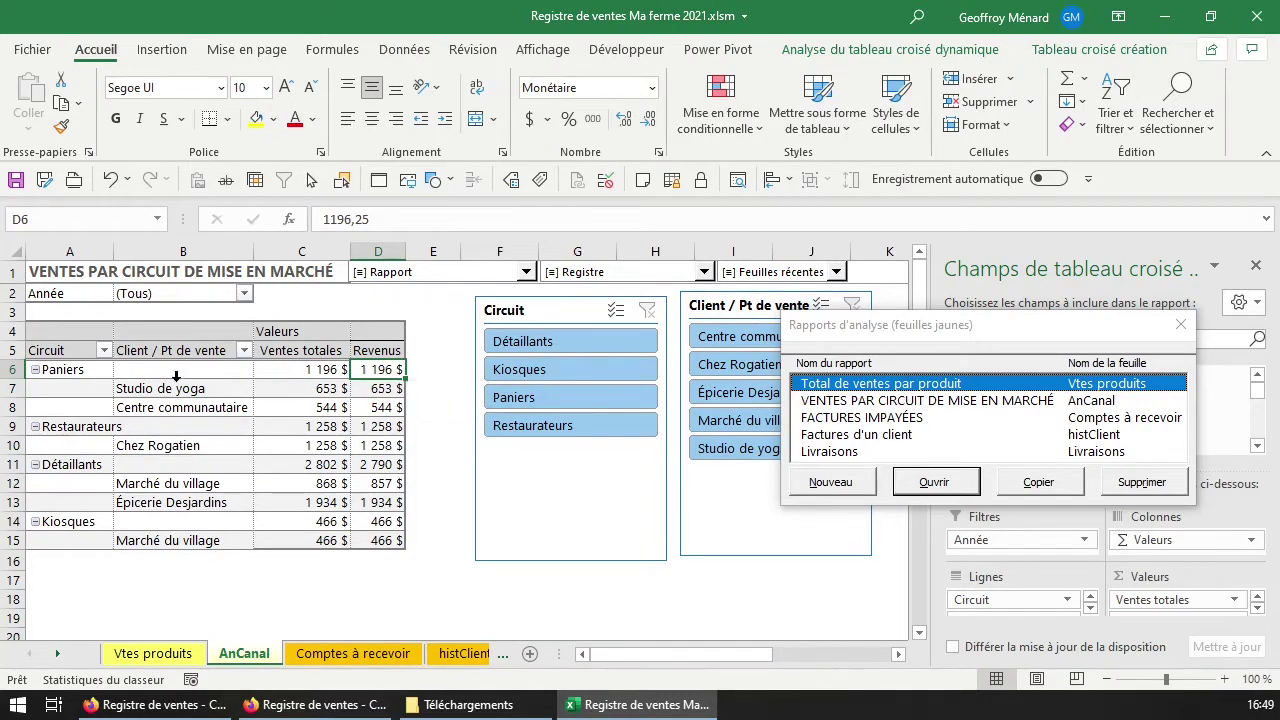
{"action": "left_click_drag", "start_coordinate": [168, 390], "coordinate": [165, 409]}
{"action": "left_click", "coordinate": [96, 373]}
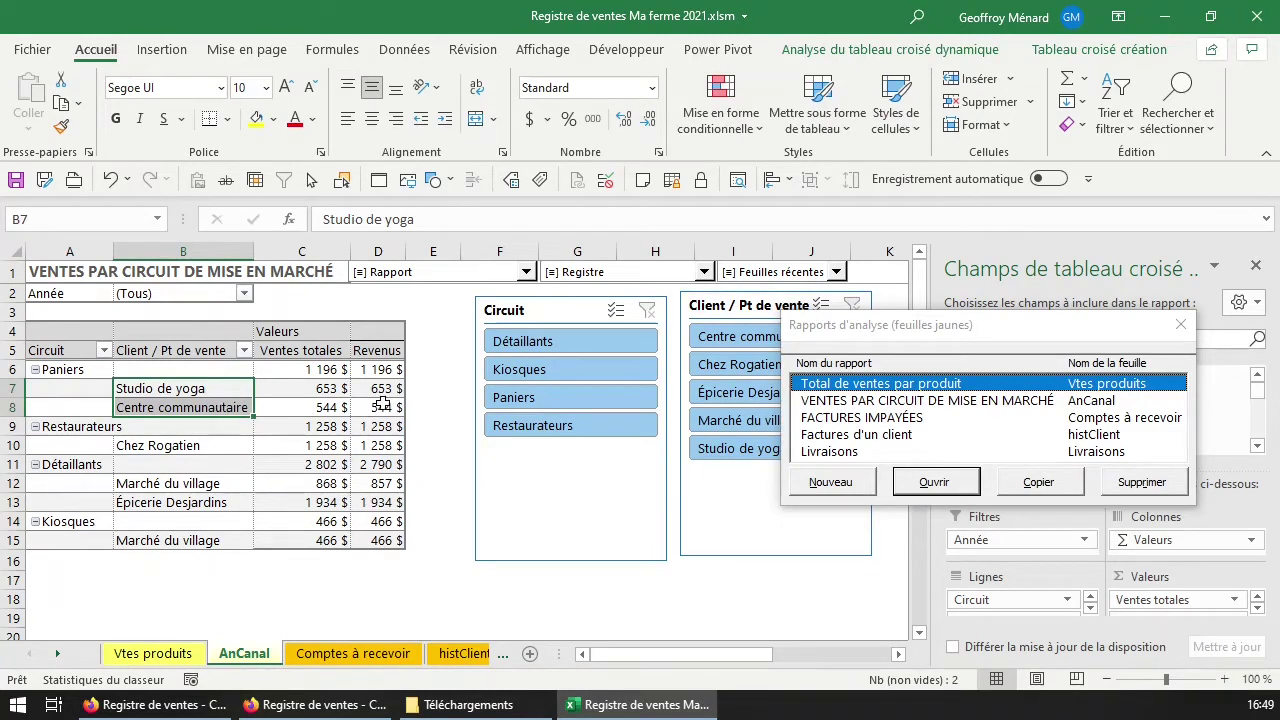
{"action": "mouse_move", "coordinate": [382, 403]}
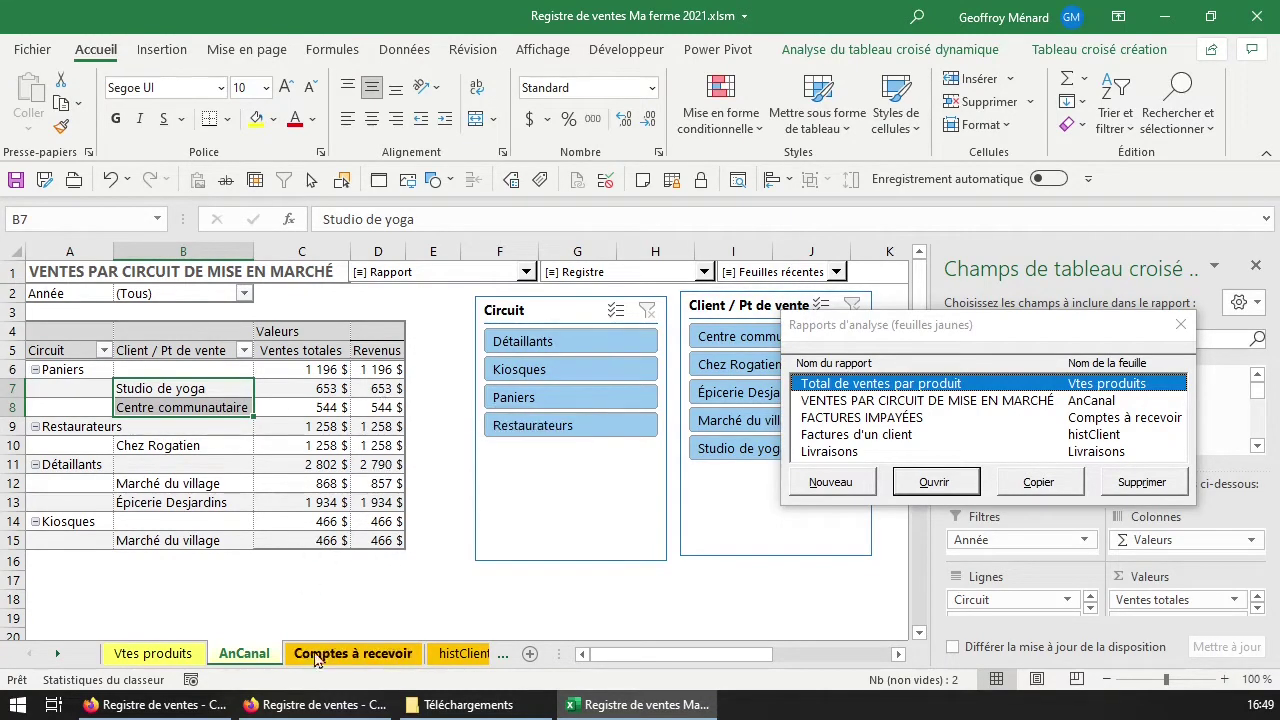
{"action": "left_click", "coordinate": [541, 344]}
{"action": "left_click", "coordinate": [557, 400]}
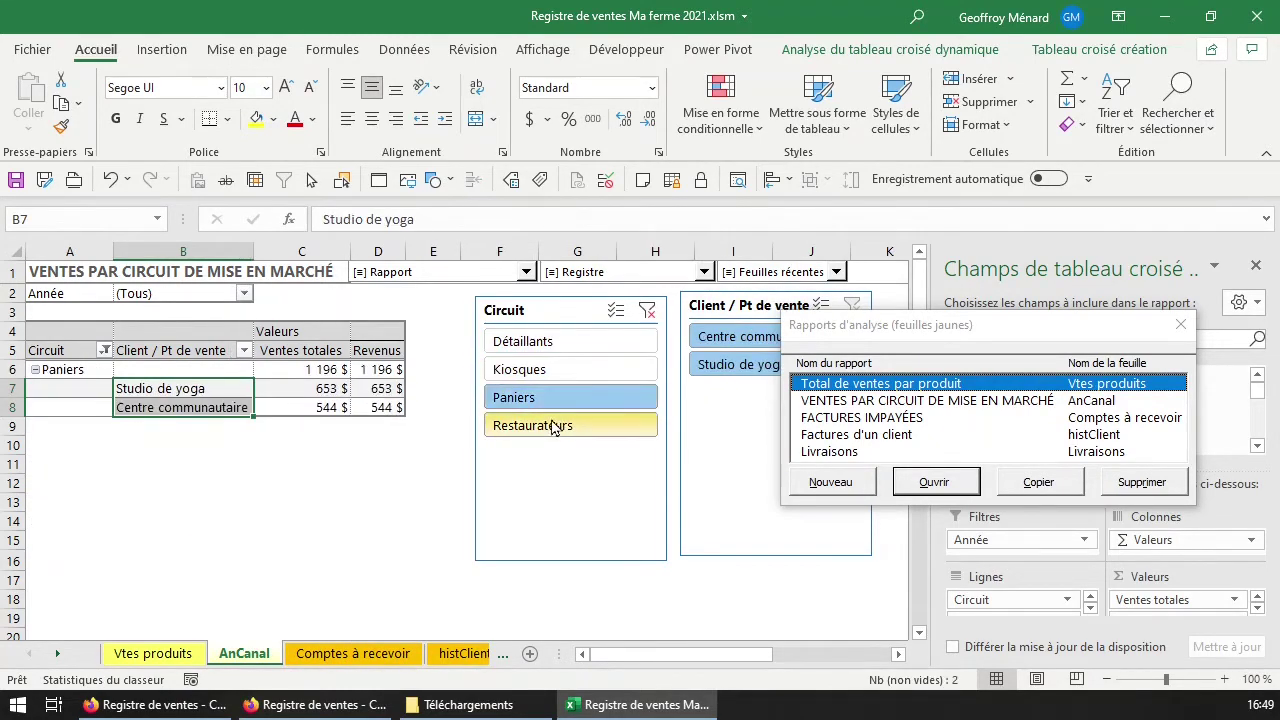
{"action": "left_click", "coordinate": [545, 425]}
{"action": "left_click", "coordinate": [582, 347]}
{"action": "left_click", "coordinate": [733, 337]}
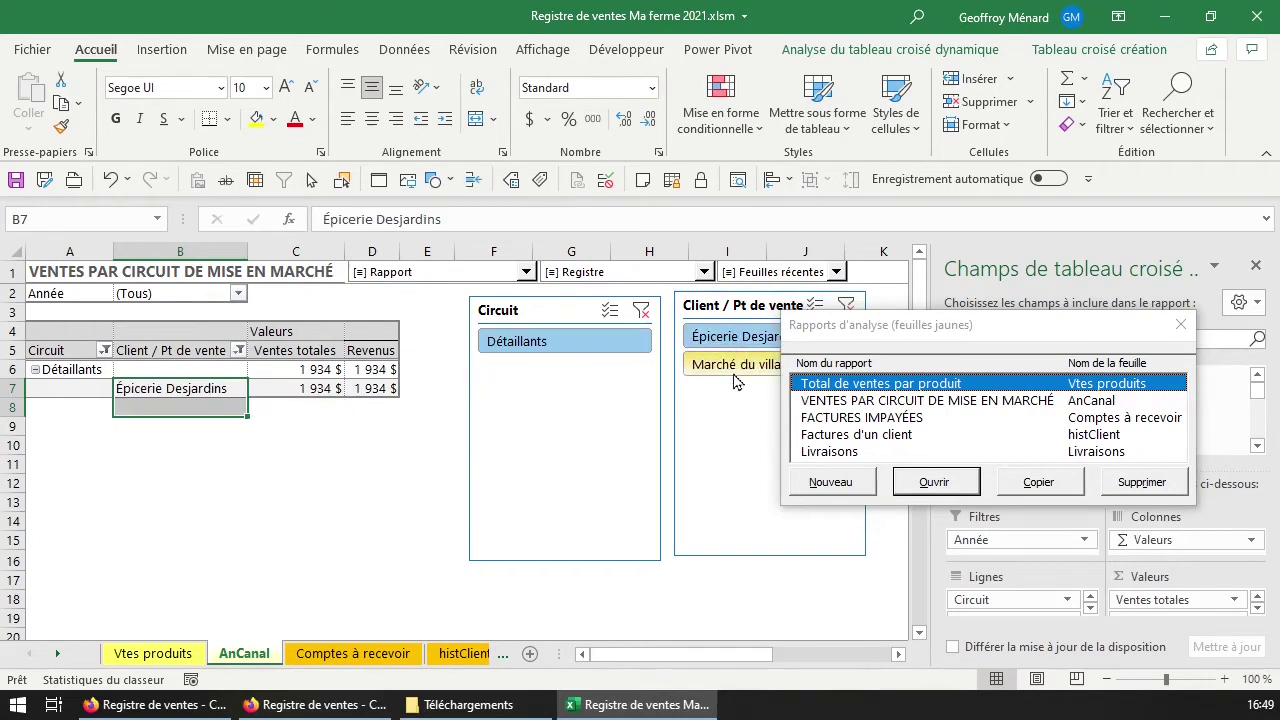
{"action": "left_click", "coordinate": [733, 380]}
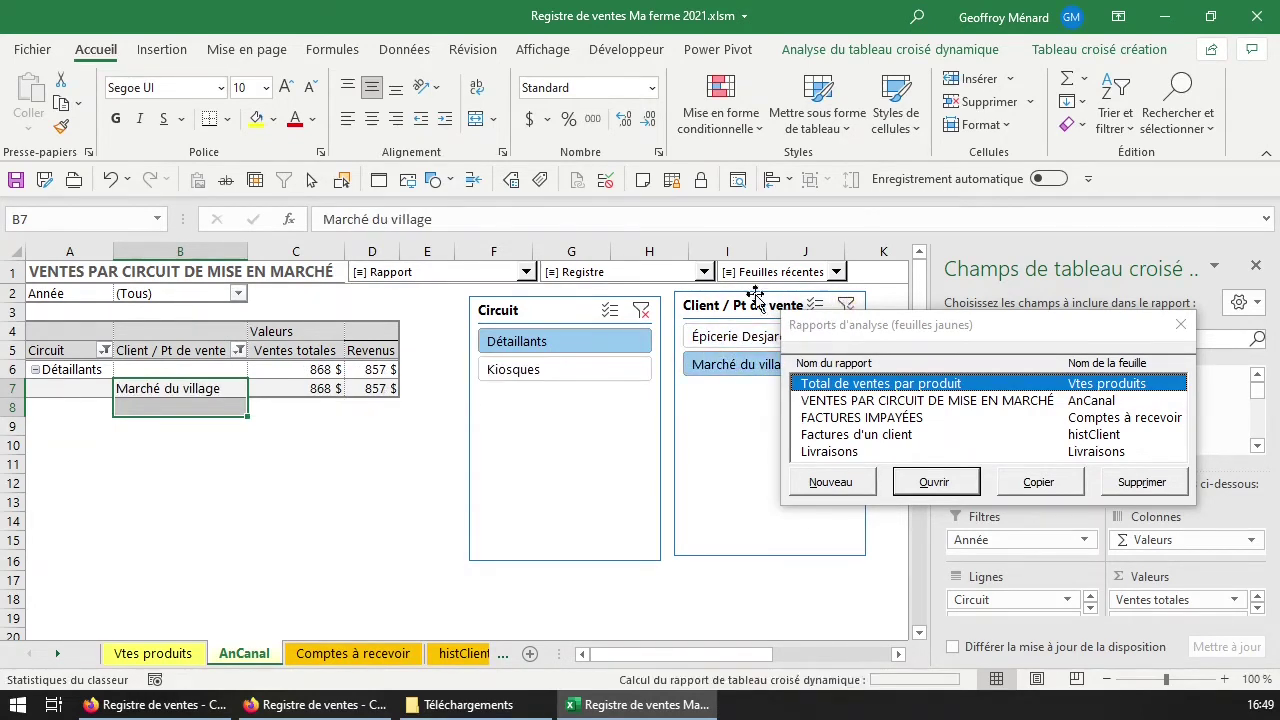
{"action": "left_click", "coordinate": [846, 305]}
{"action": "left_click", "coordinate": [642, 311]}
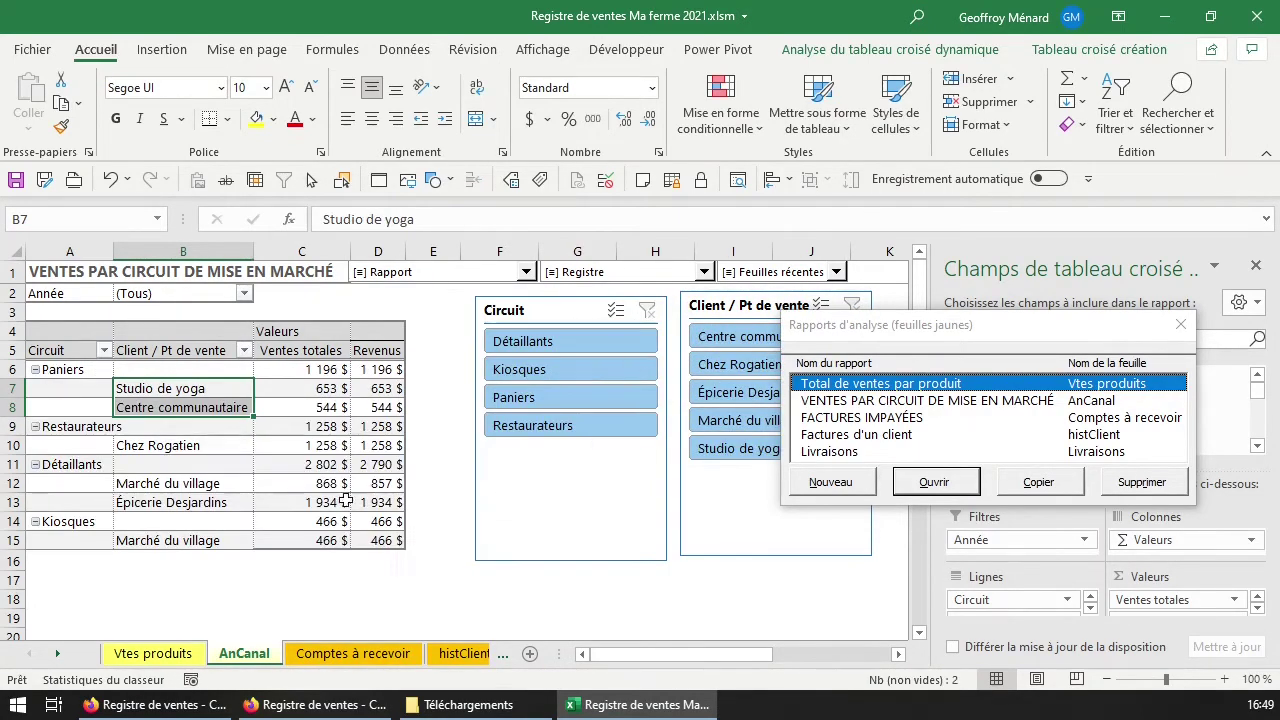
Go to the Comptes à recevoir sheet and close the Rapports d'analyse list.
{"action": "left_click", "coordinate": [364, 659]}
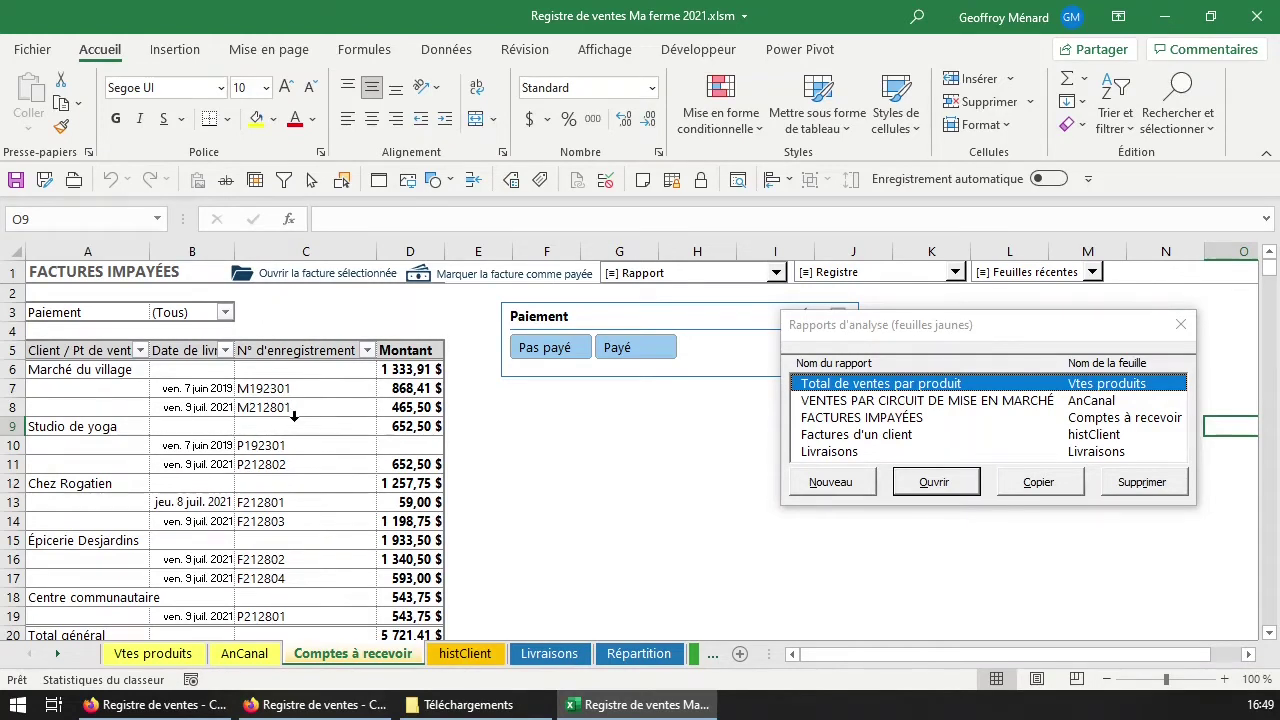
{"action": "scroll", "coordinate": [294, 416], "scroll_direction": "down", "scroll_amount": 2}
{"action": "scroll", "coordinate": [294, 416], "scroll_direction": "up", "scroll_amount": 2}
{"action": "left_click", "coordinate": [213, 335]}
{"action": "left_click", "coordinate": [225, 313]}
{"action": "left_click", "coordinate": [194, 311]}
{"action": "left_click", "coordinate": [194, 311]}
{"action": "left_click", "coordinate": [1180, 323]}
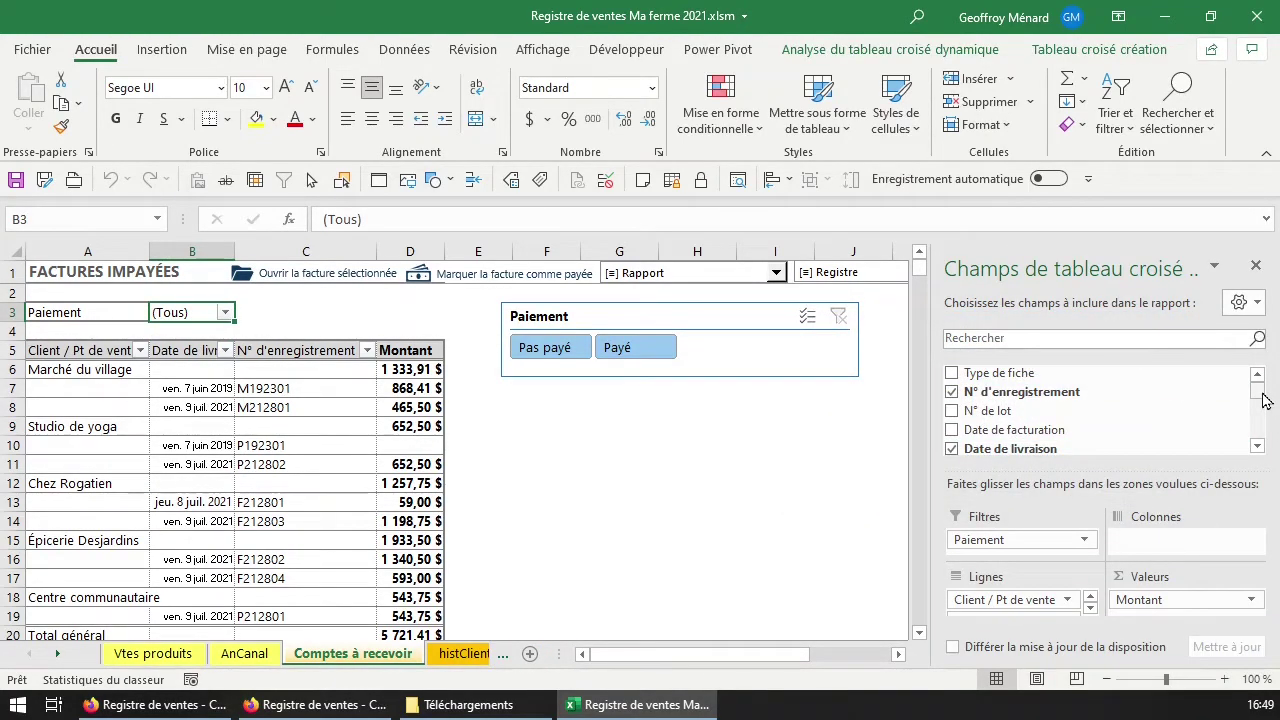
Add Type de fiche as a report filter set to Facture.
{"action": "scroll", "coordinate": [1260, 400], "scroll_direction": "down", "scroll_amount": 3}
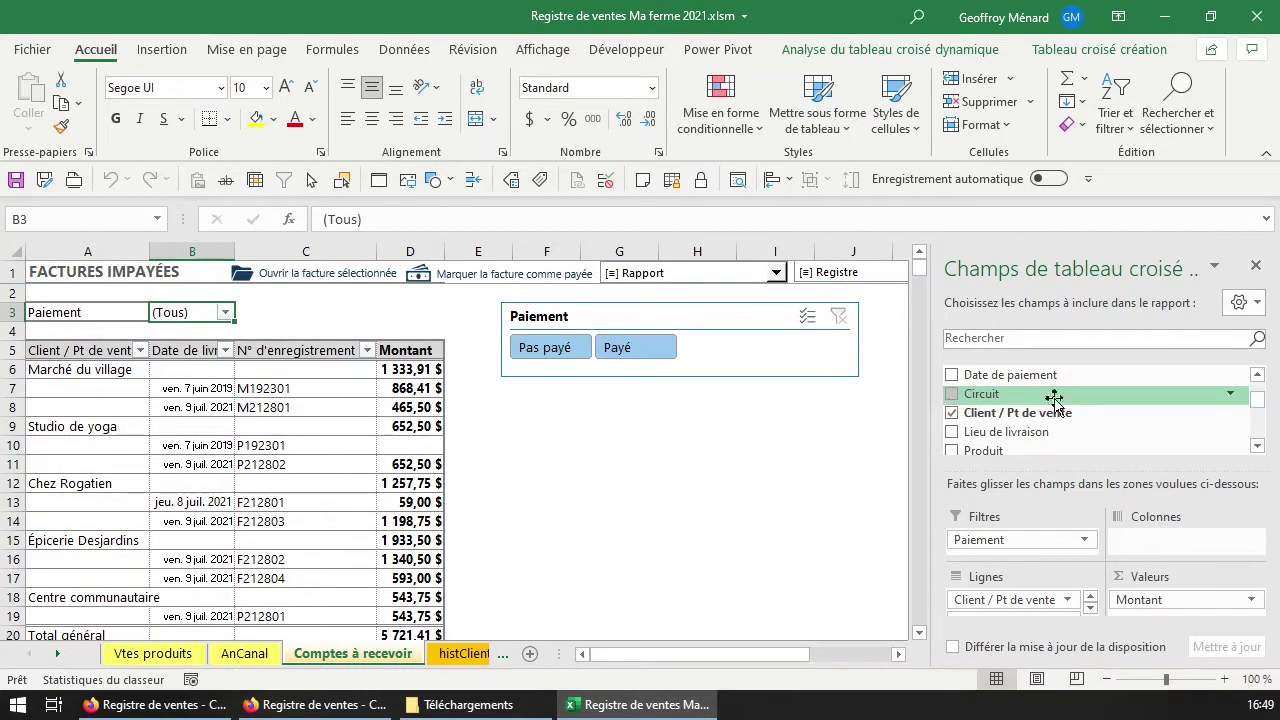
{"action": "scroll", "coordinate": [1260, 412], "scroll_direction": "down", "scroll_amount": 3}
{"action": "left_click_drag", "start_coordinate": [1259, 414], "coordinate": [1259, 436]}
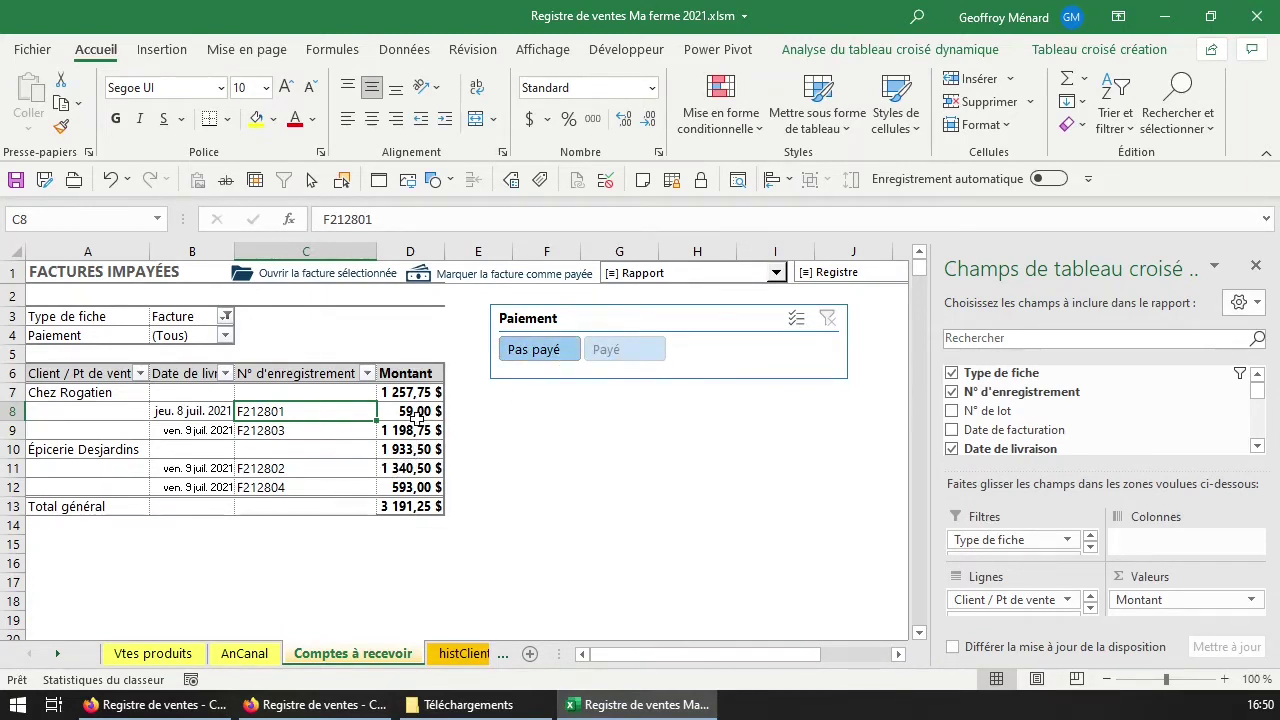
{"action": "mouse_move", "coordinate": [416, 420]}
Mark invoice F212801 paid on 2021-07-08, then check the Payé and Pas payé slicer views.
{"action": "left_click", "coordinate": [498, 285]}
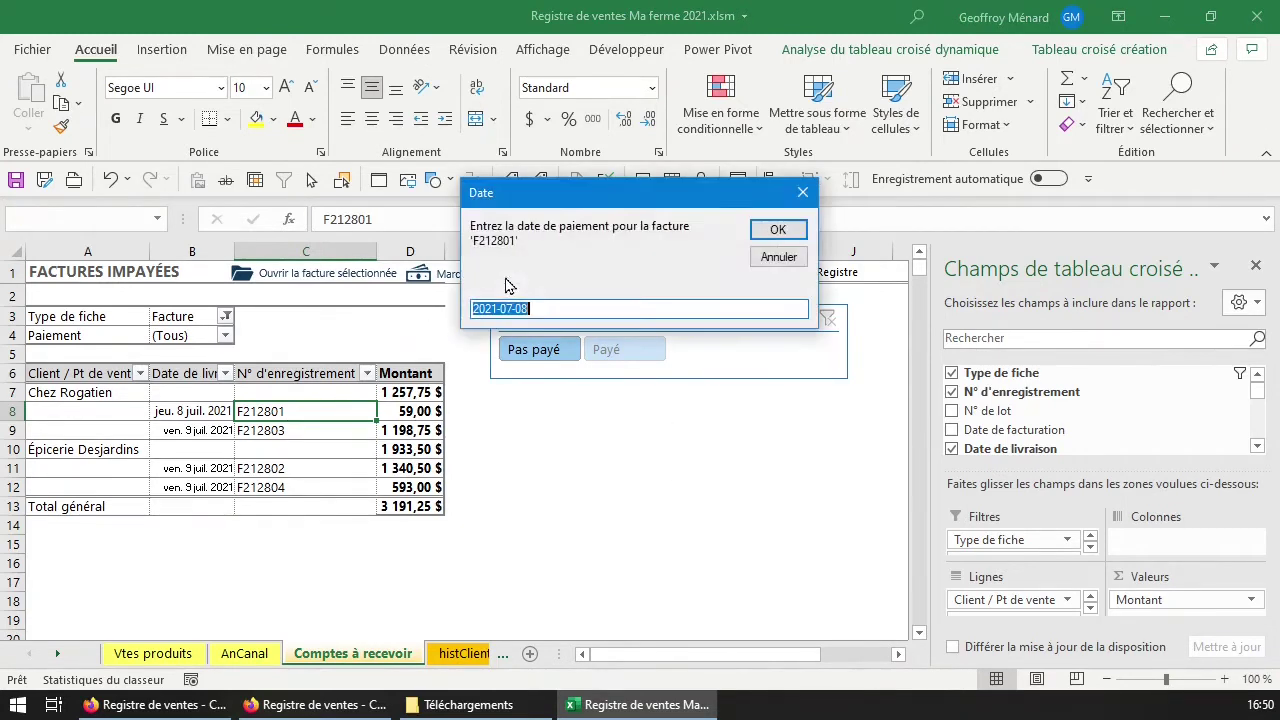
{"action": "left_click", "coordinate": [540, 309]}
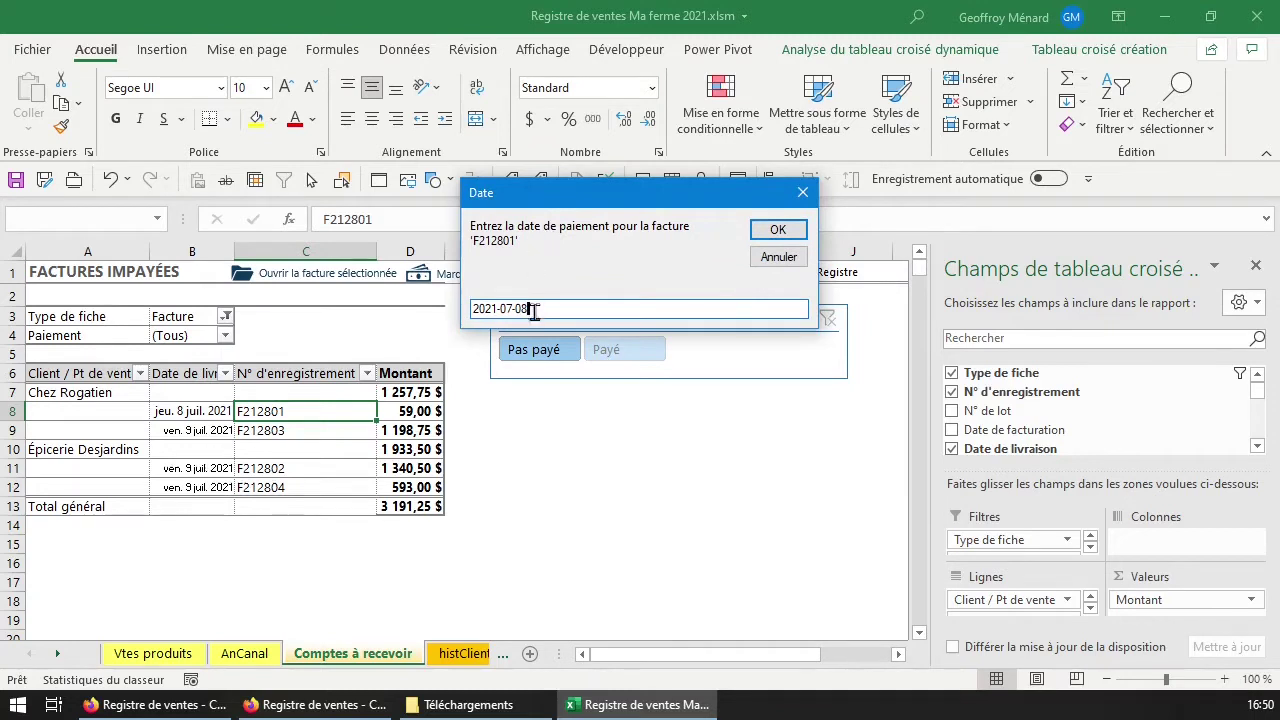
{"action": "left_click", "coordinate": [776, 231]}
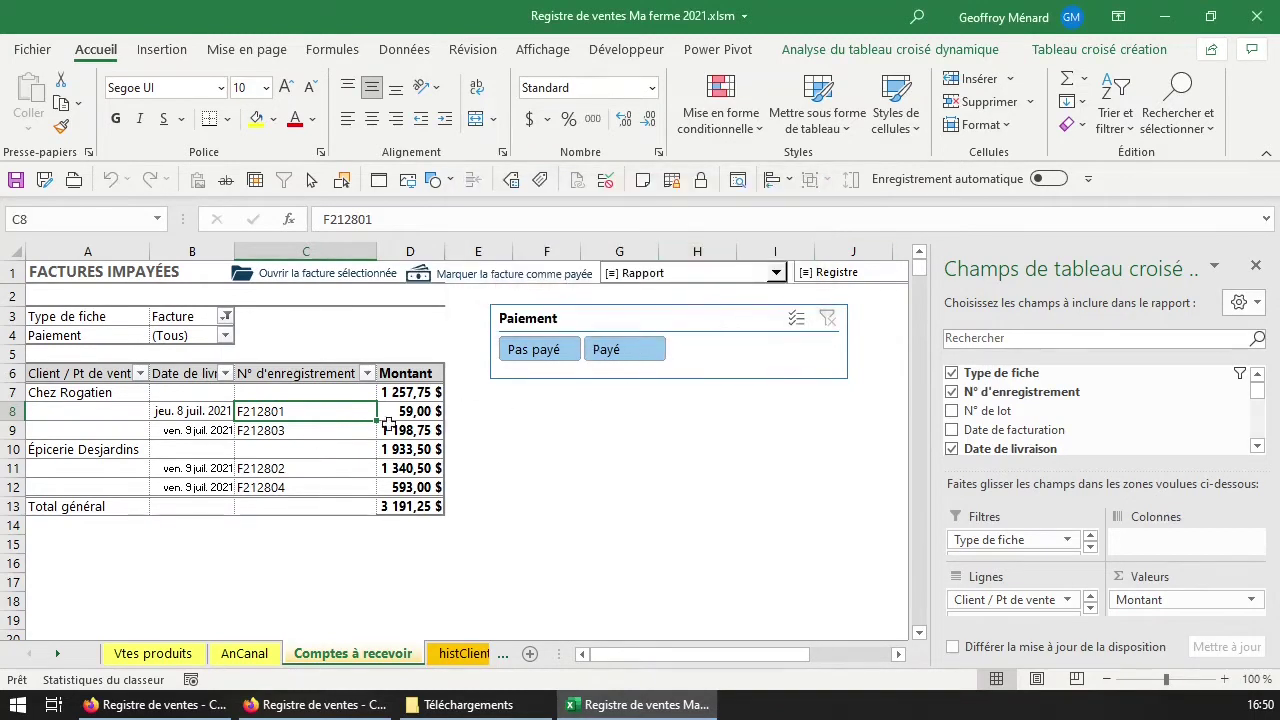
{"action": "left_click", "coordinate": [606, 354]}
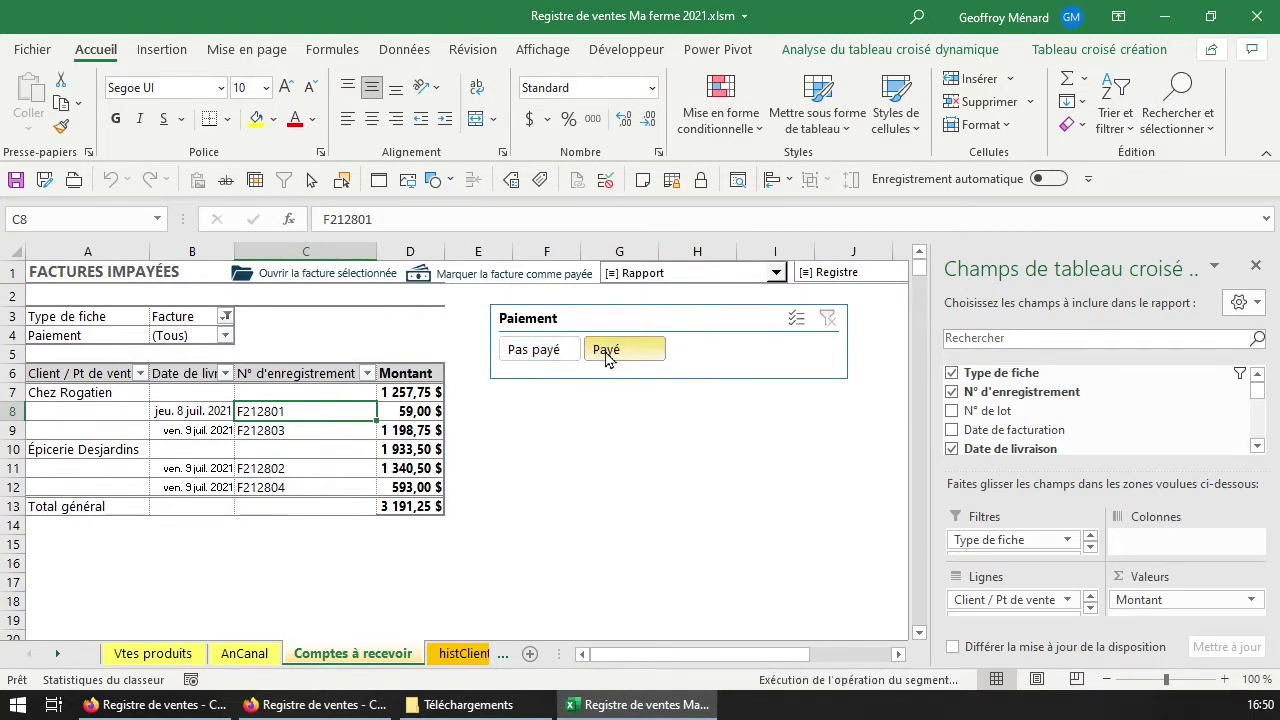
{"action": "left_click", "coordinate": [545, 356]}
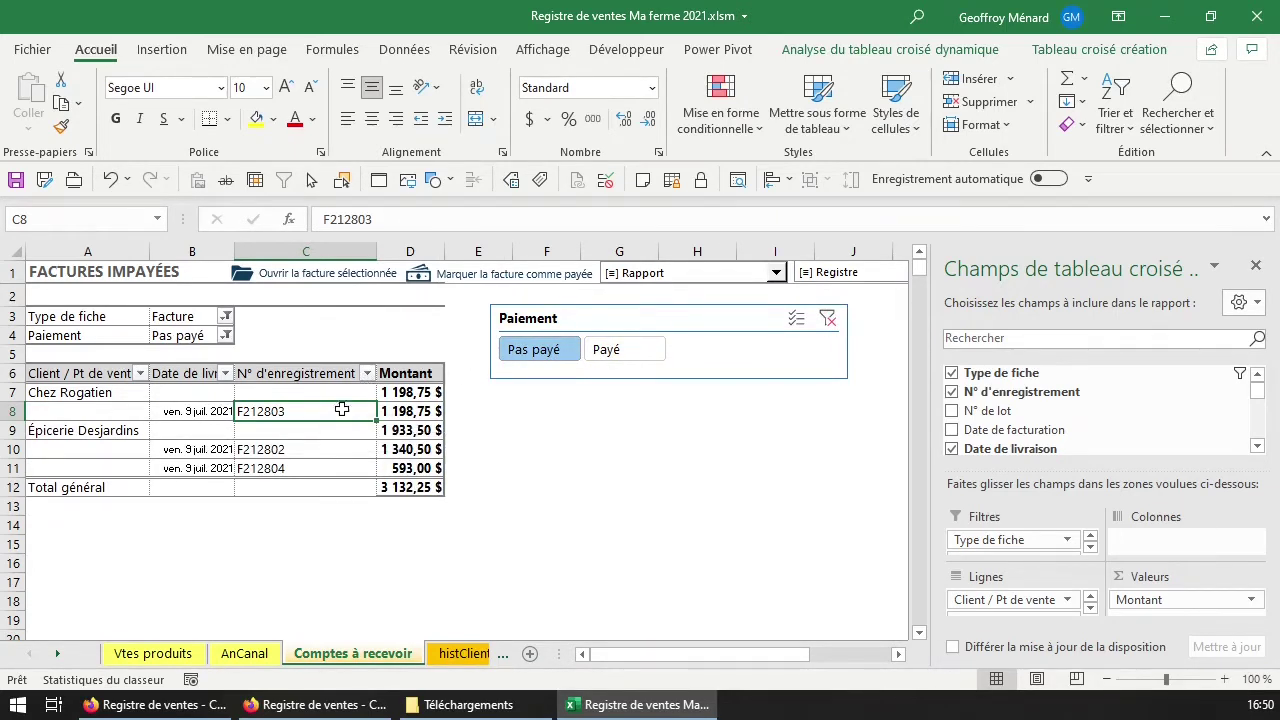
On histClient, add the Type de fiche record-type filter to the invoice history.
{"action": "left_click", "coordinate": [472, 654]}
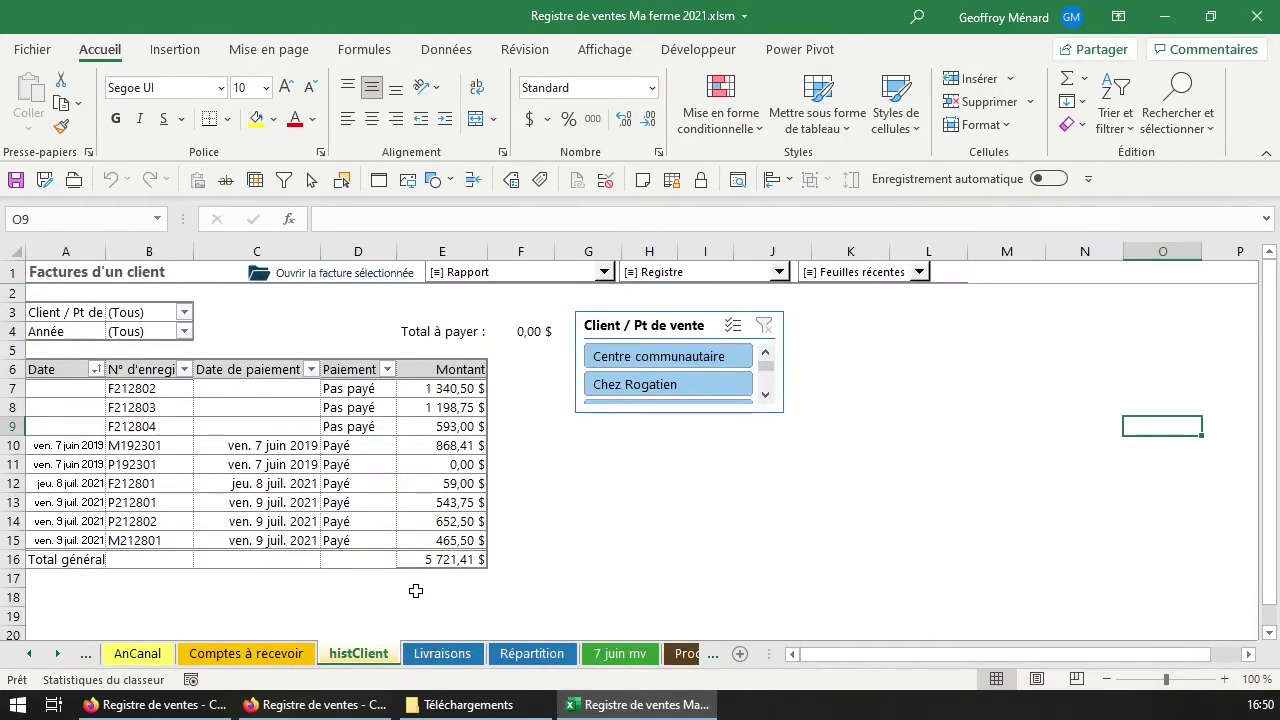
{"action": "left_click", "coordinate": [328, 490]}
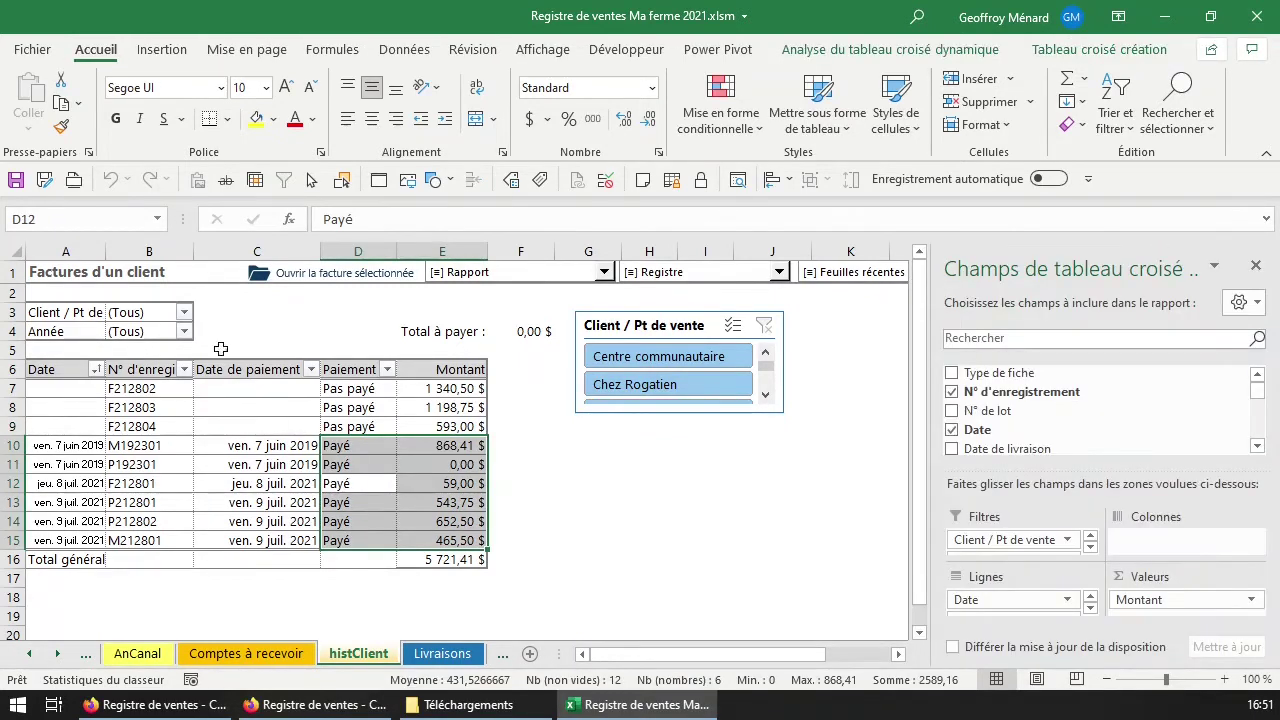
{"action": "left_click", "coordinate": [185, 313]}
{"action": "left_click", "coordinate": [185, 313]}
{"action": "left_click", "coordinate": [270, 318]}
{"action": "left_click", "coordinate": [236, 331]}
{"action": "left_click", "coordinate": [158, 328]}
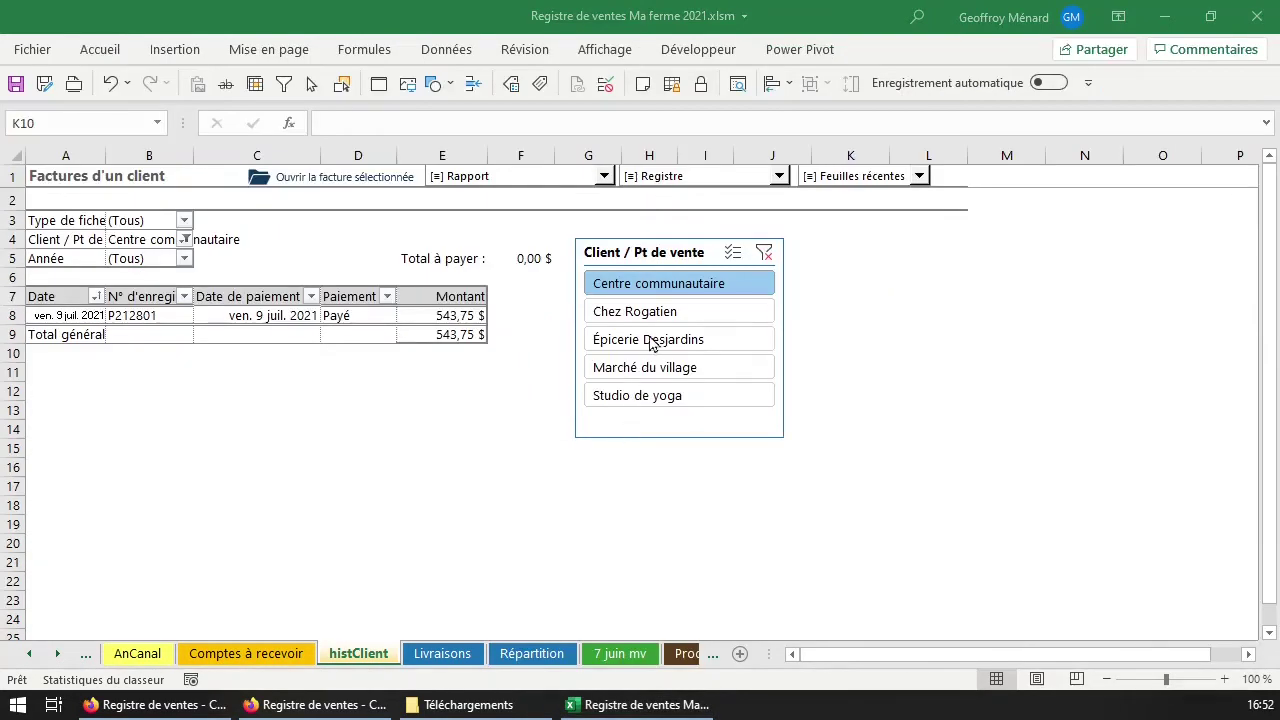
Compare Chez Rogatien, Épicerie Desjardins and Centre communautaire invoices, bolding the client filter cell.
{"action": "left_click", "coordinate": [700, 318]}
{"action": "left_click", "coordinate": [655, 340]}
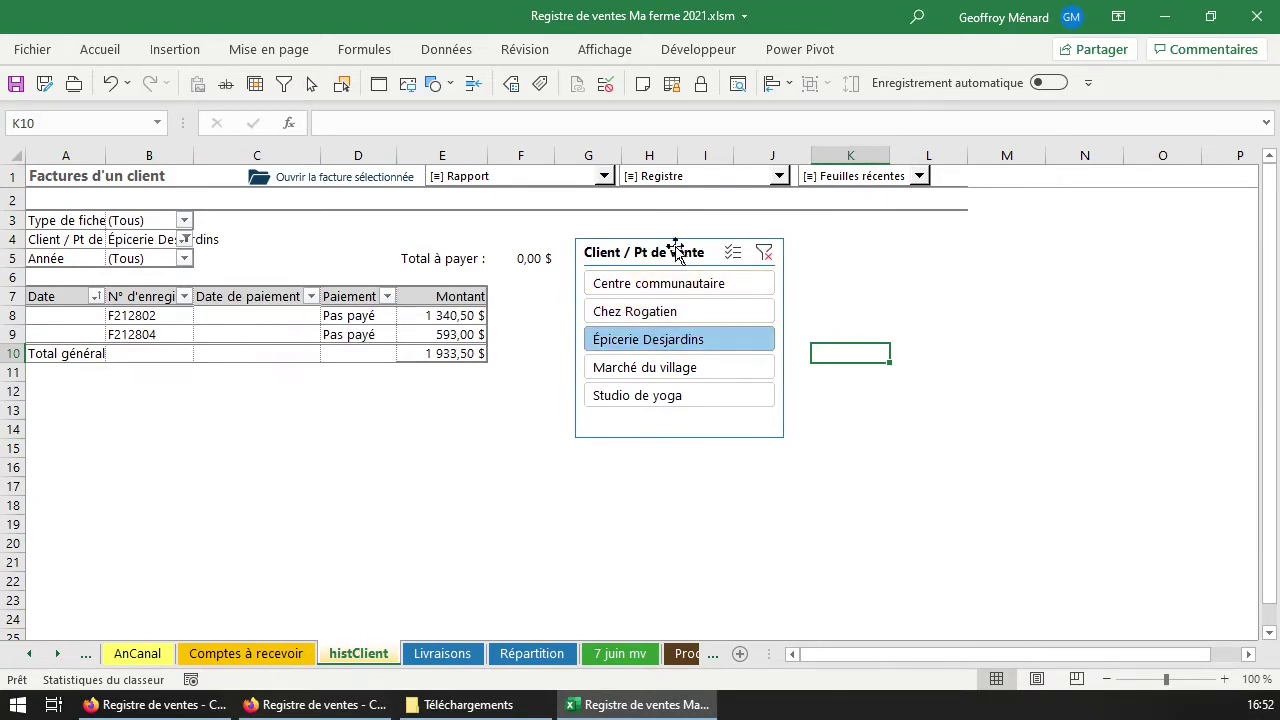
{"action": "left_click", "coordinate": [666, 311]}
{"action": "left_click", "coordinate": [672, 284]}
{"action": "left_click", "coordinate": [670, 312]}
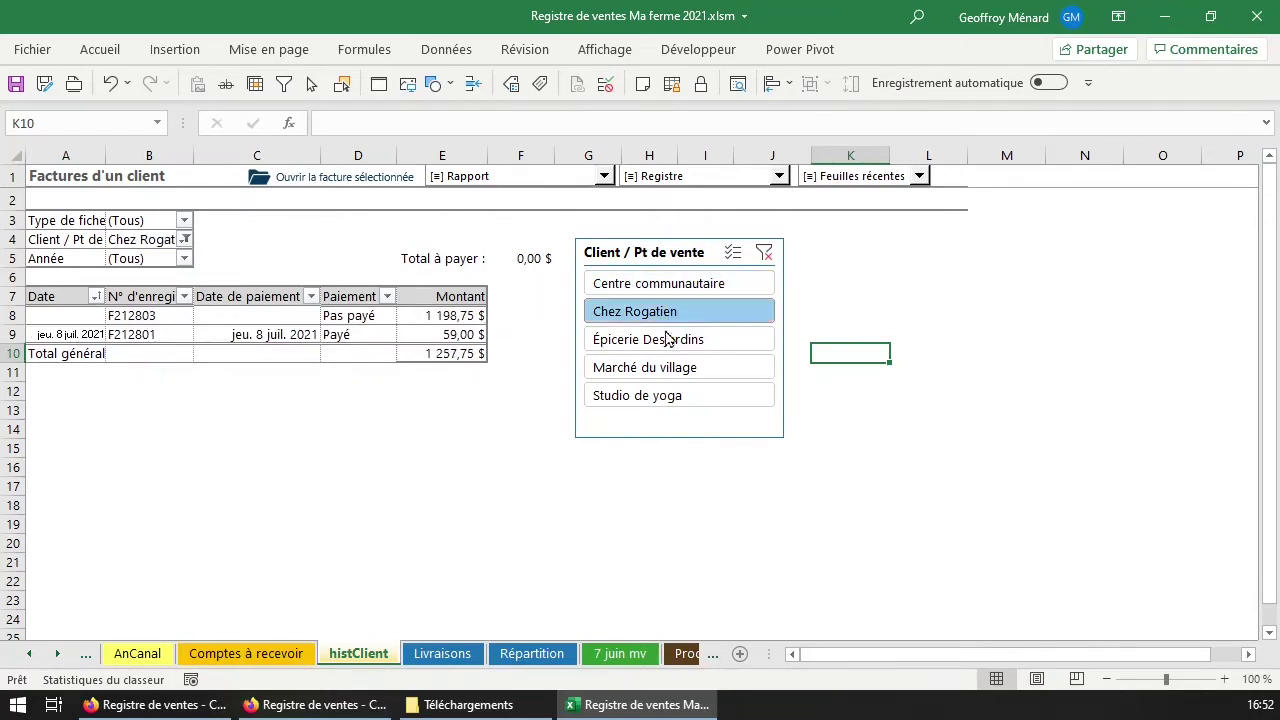
{"action": "left_click", "coordinate": [668, 340]}
{"action": "left_click", "coordinate": [164, 237]}
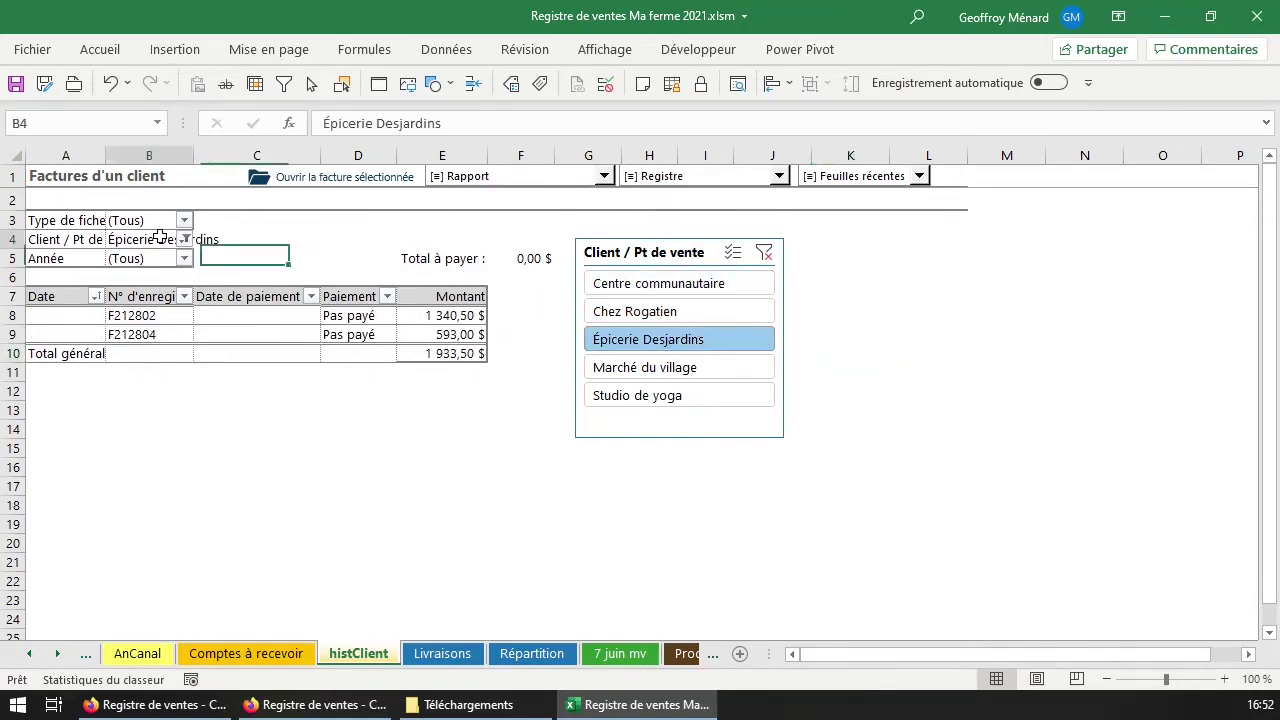
{"action": "key", "text": "ctrl+b"}
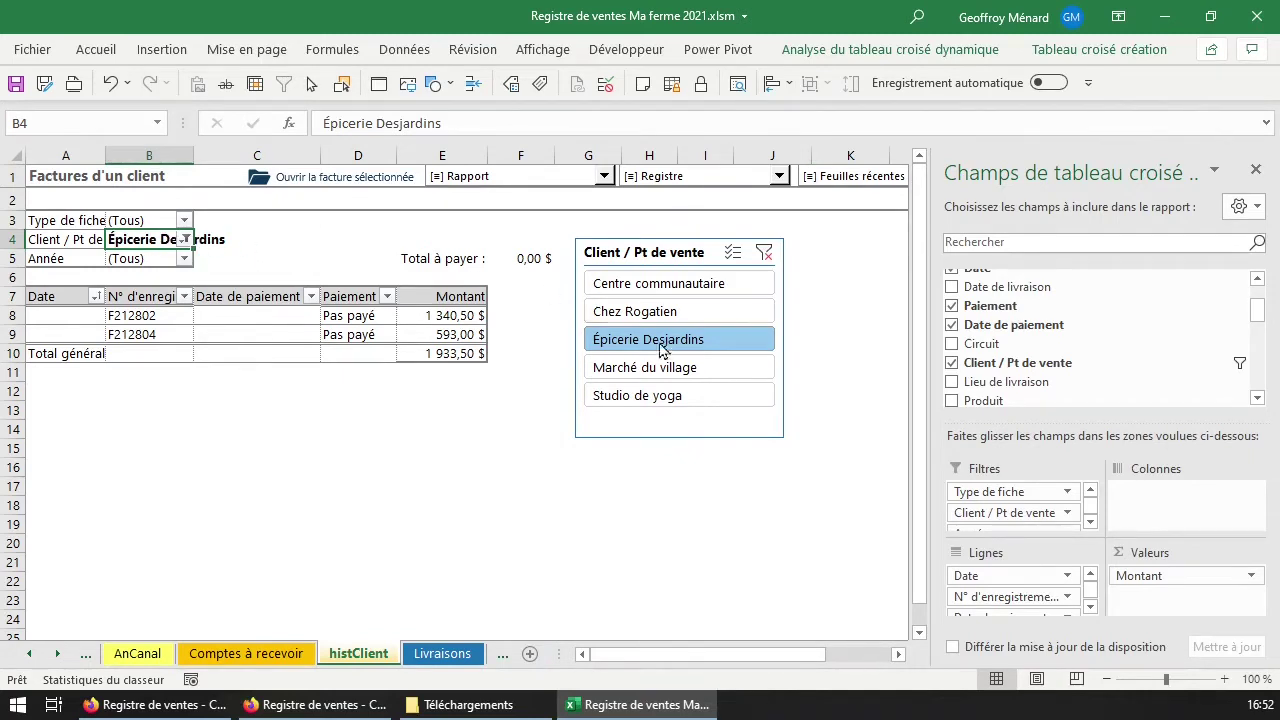
Review Chez Rogatien and Centre communautaire invoices again, then go to Livraisons.
{"action": "left_click", "coordinate": [680, 311]}
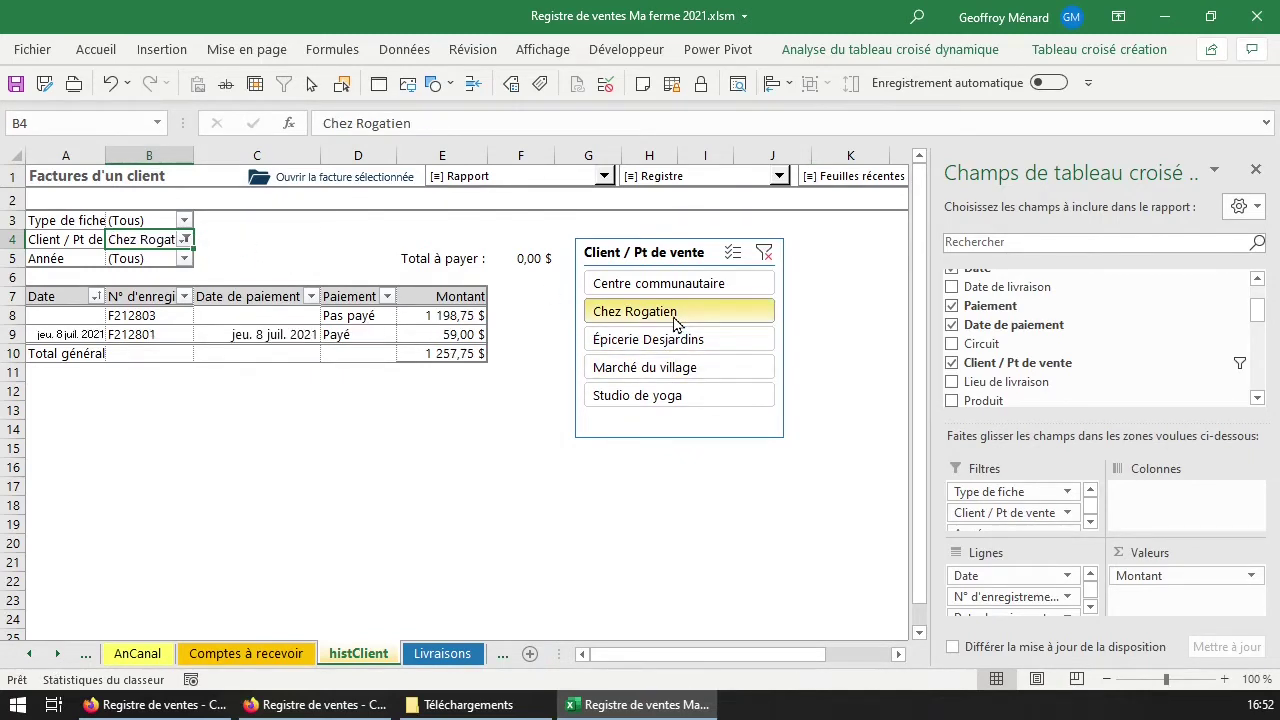
{"action": "left_click", "coordinate": [690, 284]}
{"action": "left_click", "coordinate": [694, 312]}
{"action": "left_click", "coordinate": [466, 656]}
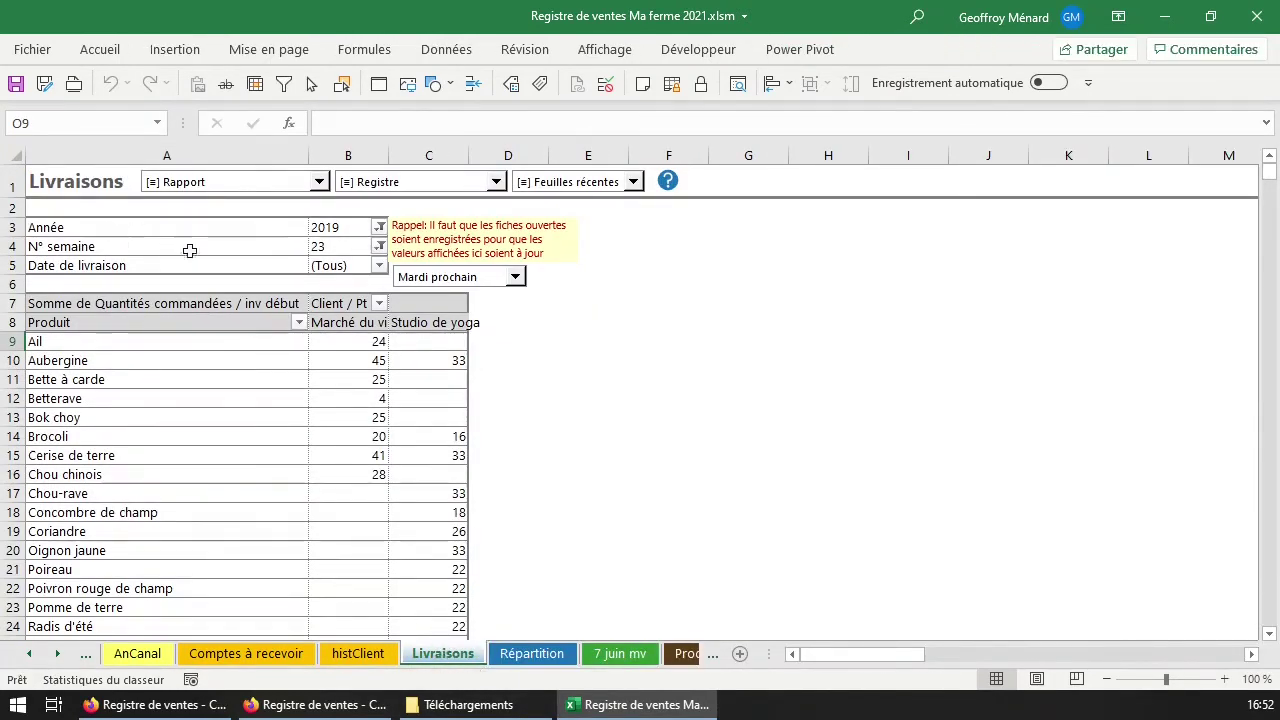
Filter the Livraisons report to year 2021, week 28.
{"action": "left_click", "coordinate": [373, 343]}
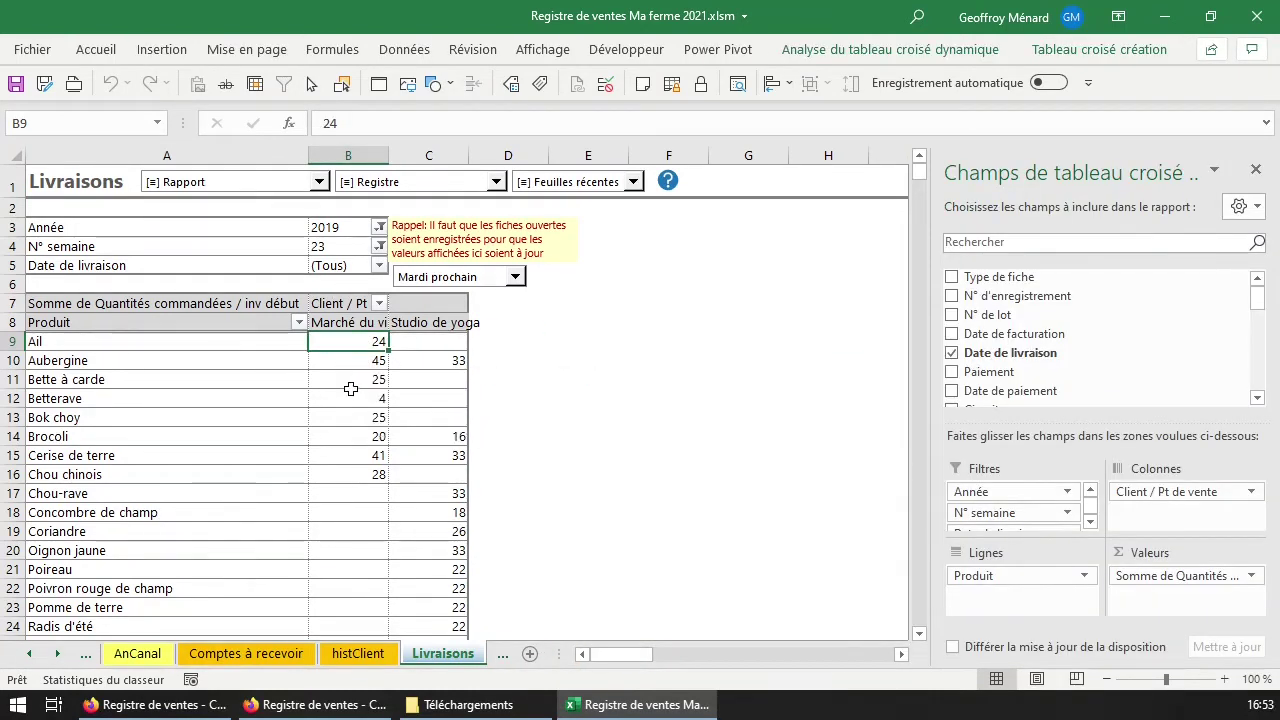
{"action": "left_click", "coordinate": [366, 358]}
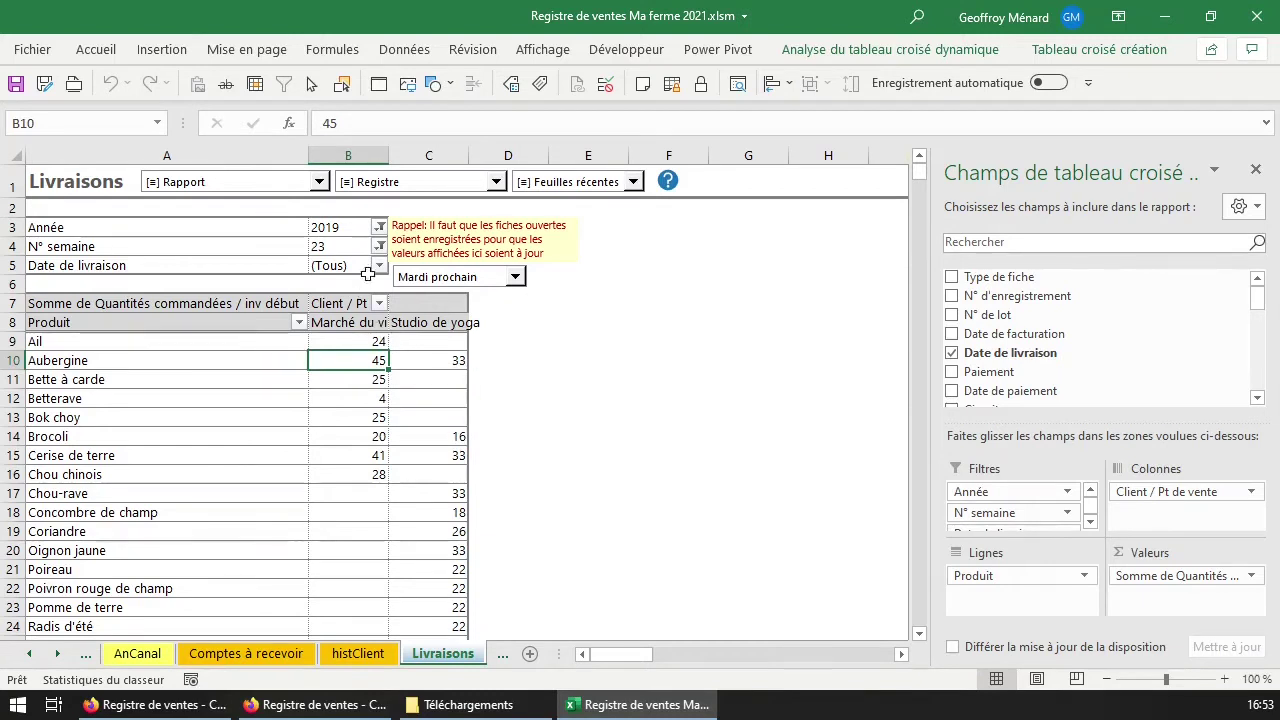
{"action": "left_click", "coordinate": [379, 227]}
{"action": "left_click", "coordinate": [190, 309]}
{"action": "left_click", "coordinate": [259, 380]}
{"action": "left_click", "coordinate": [379, 246]}
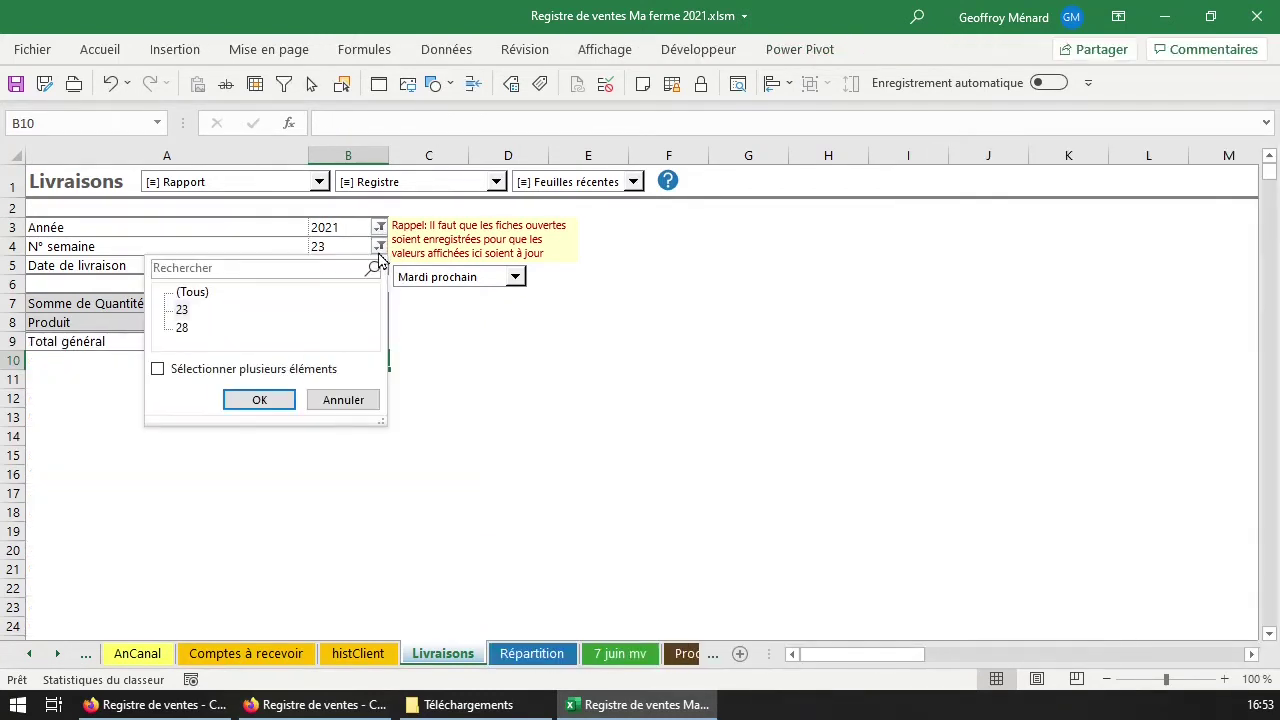
{"action": "left_click", "coordinate": [200, 329]}
{"action": "left_click", "coordinate": [259, 399]}
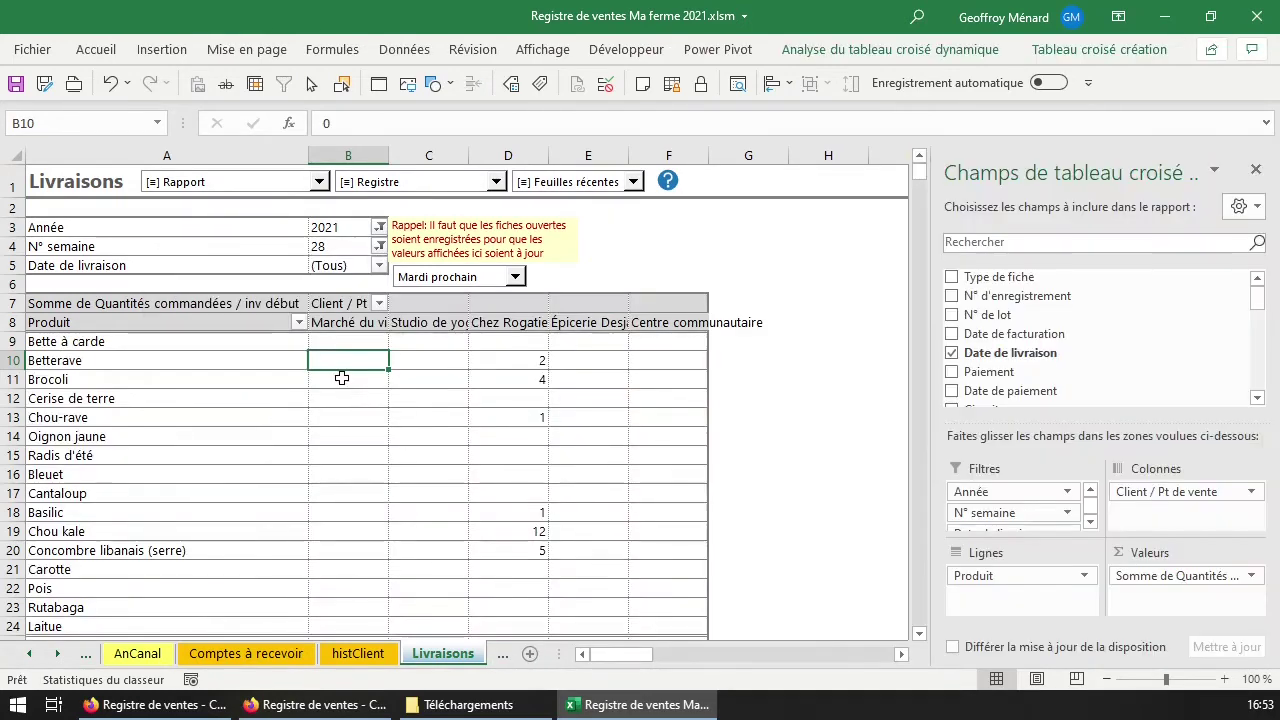
Select the client headers in row 8, then open the Registre command list.
{"action": "scroll", "coordinate": [486, 414], "scroll_direction": "down", "scroll_amount": 3}
{"action": "scroll", "coordinate": [486, 423], "scroll_direction": "up", "scroll_amount": 3}
{"action": "mouse_move", "coordinate": [539, 340]}
{"action": "mouse_move", "coordinate": [508, 360]}
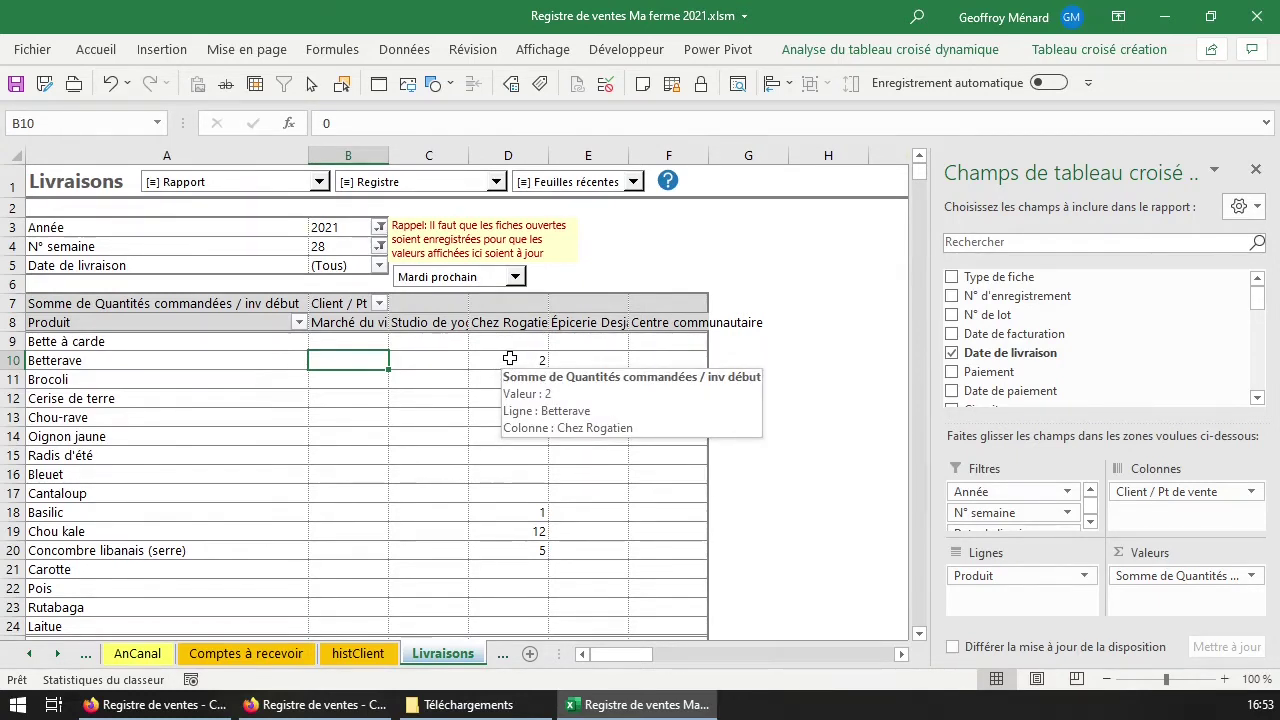
{"action": "left_click", "coordinate": [362, 323]}
{"action": "left_click_drag", "start_coordinate": [362, 323], "coordinate": [668, 322]}
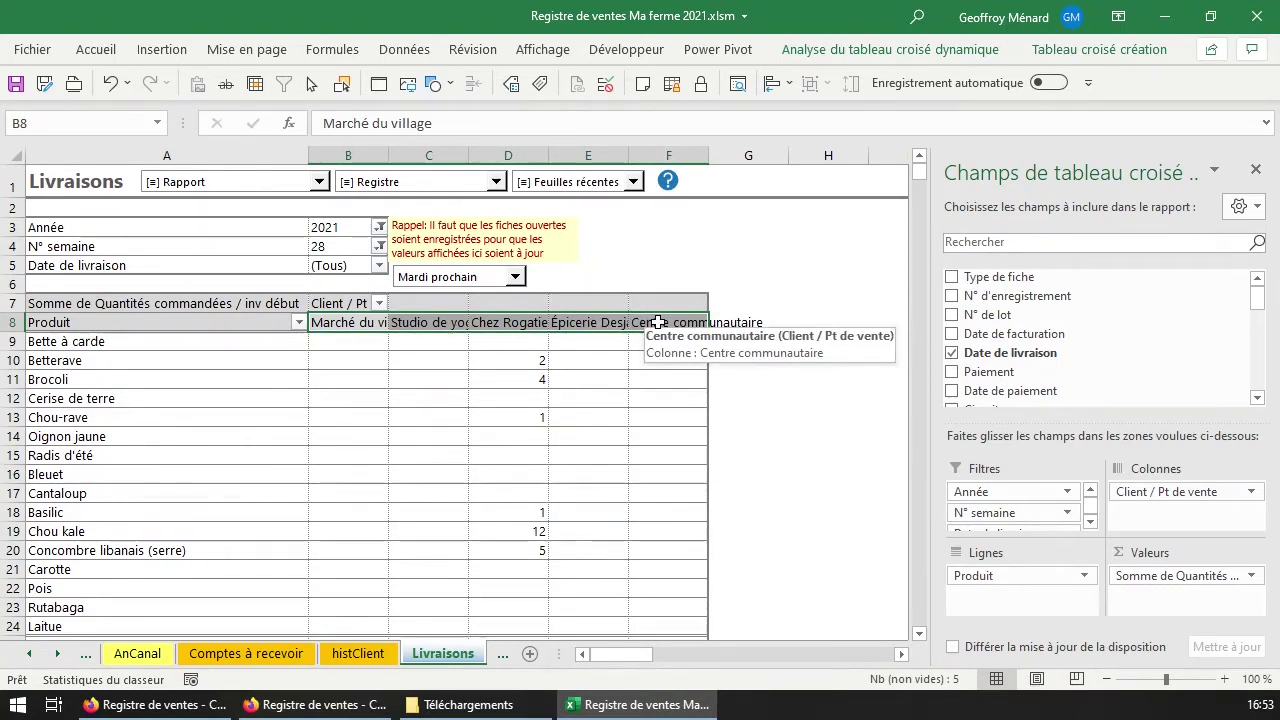
{"action": "left_click", "coordinate": [56, 653]}
{"action": "left_click", "coordinate": [56, 653]}
{"action": "left_click", "coordinate": [56, 653]}
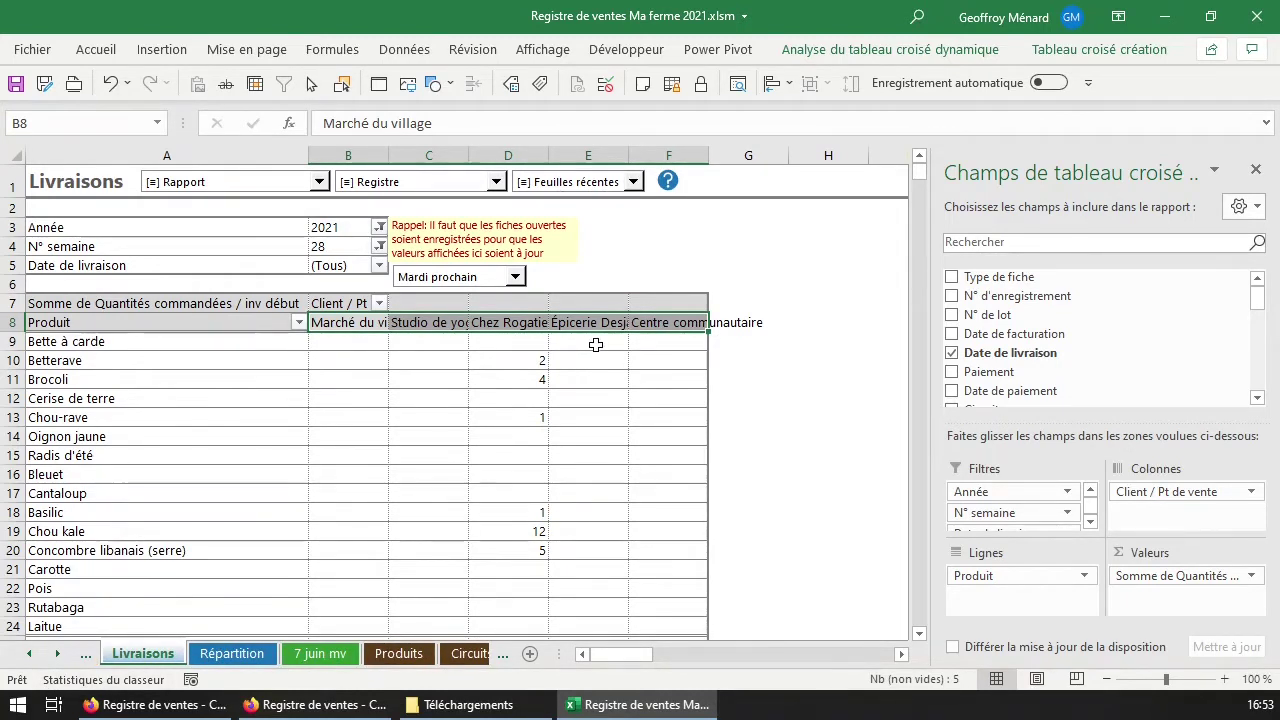
{"action": "left_click", "coordinate": [398, 184]}
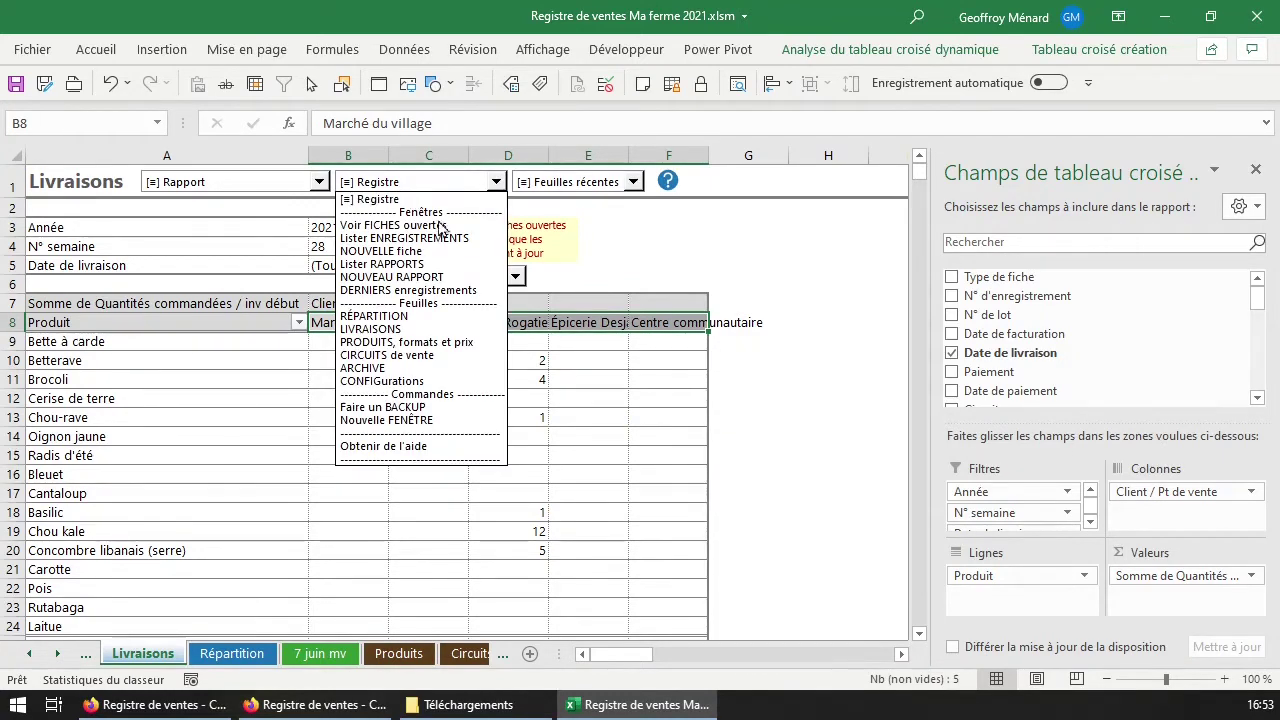
Create a new report via NOUVEAU RAPPORT, keeping the table name and naming the sheet produit-circuit.
{"action": "left_click", "coordinate": [392, 277]}
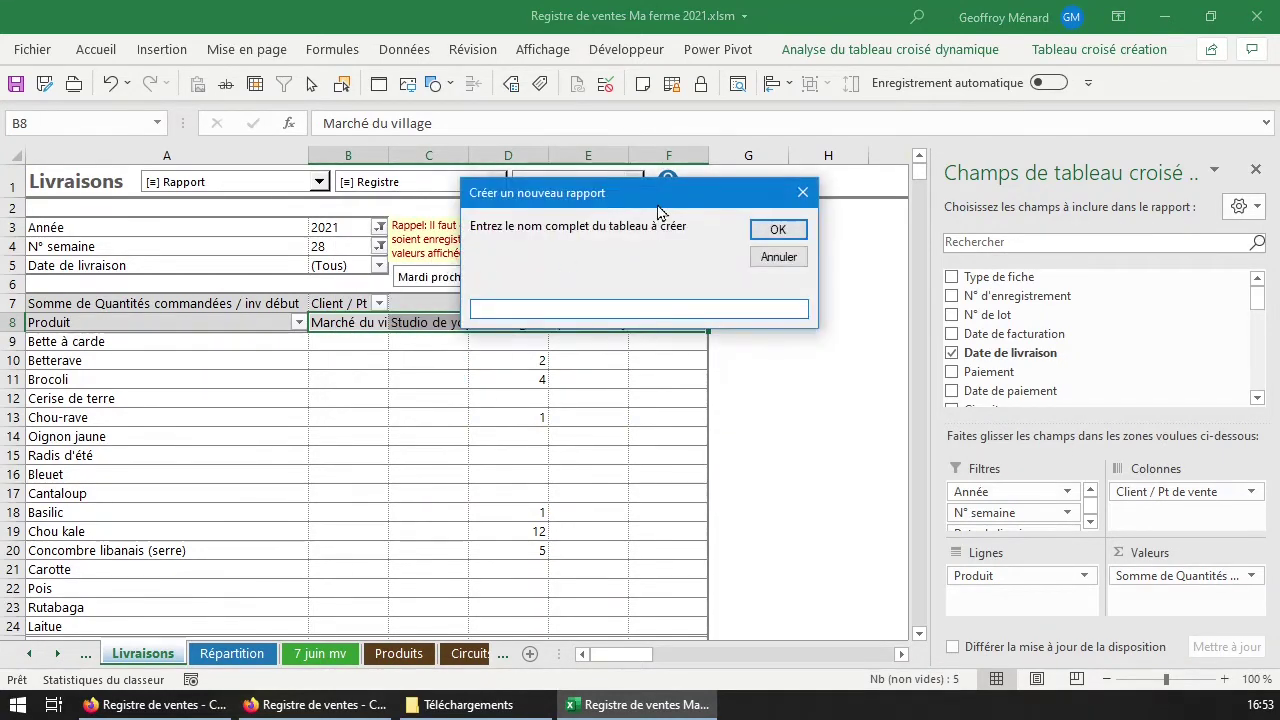
{"action": "left_click", "coordinate": [778, 257]}
{"action": "left_click", "coordinate": [400, 183]}
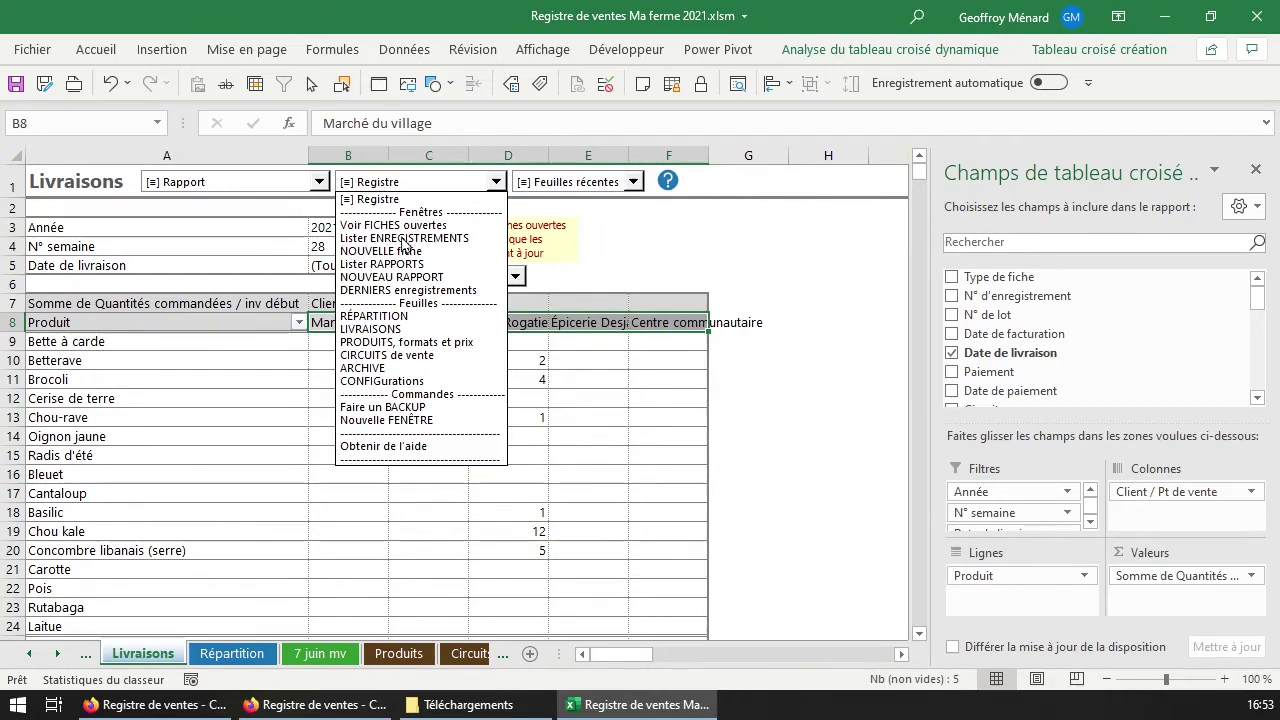
{"action": "left_click", "coordinate": [438, 278]}
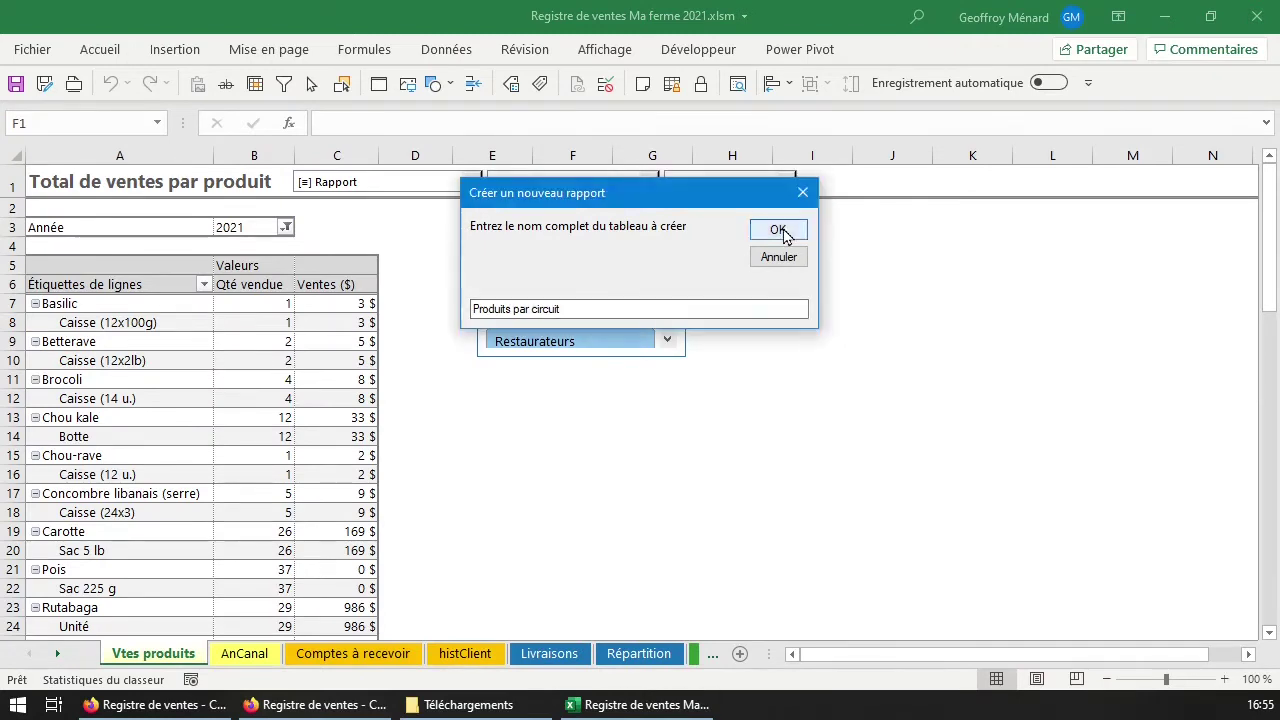
{"action": "left_click", "coordinate": [779, 231]}
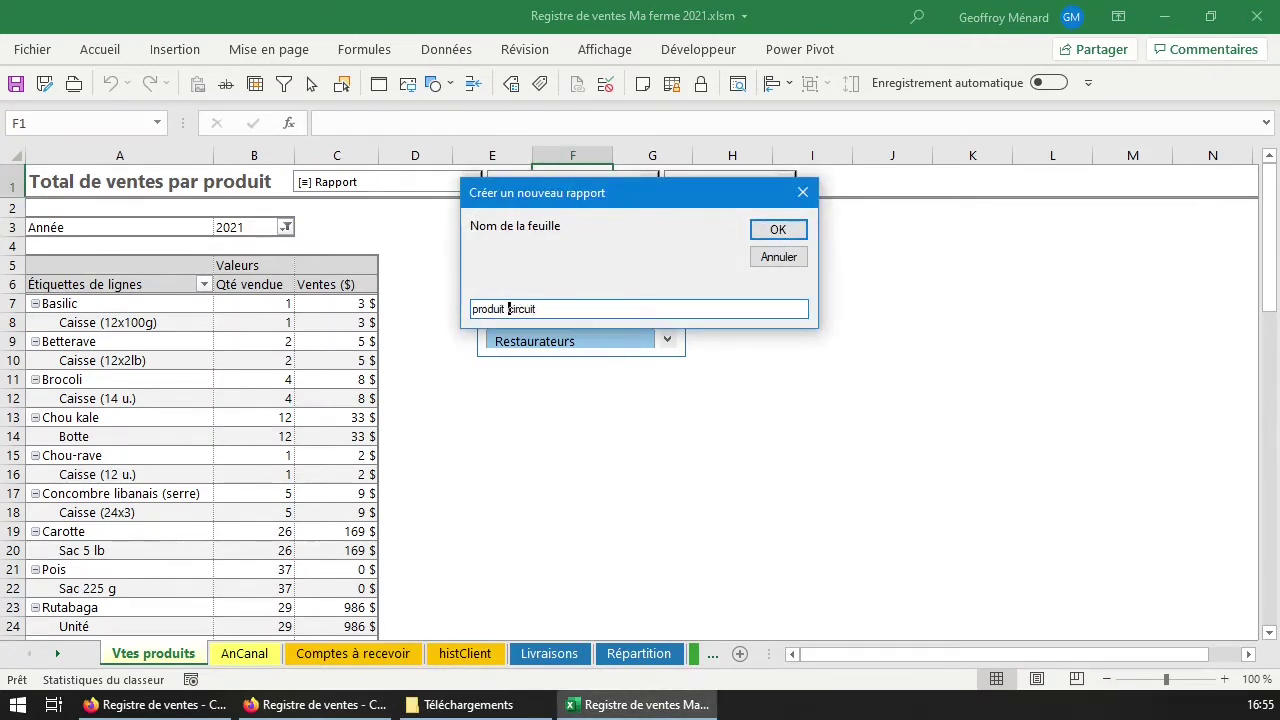
{"action": "key", "text": "Return"}
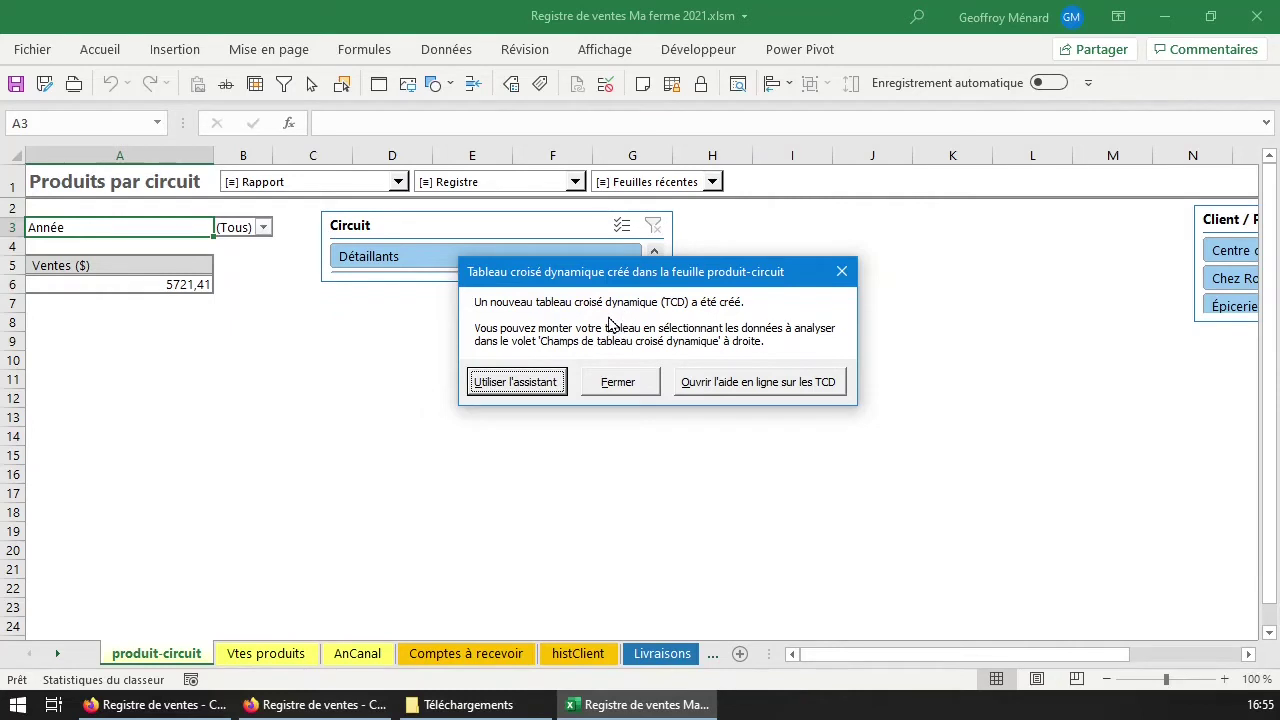
Run the pivot wizard: no year limit, Valeur des ventes by Produits, circuit categories across, totals both ways.
{"action": "left_click", "coordinate": [540, 390]}
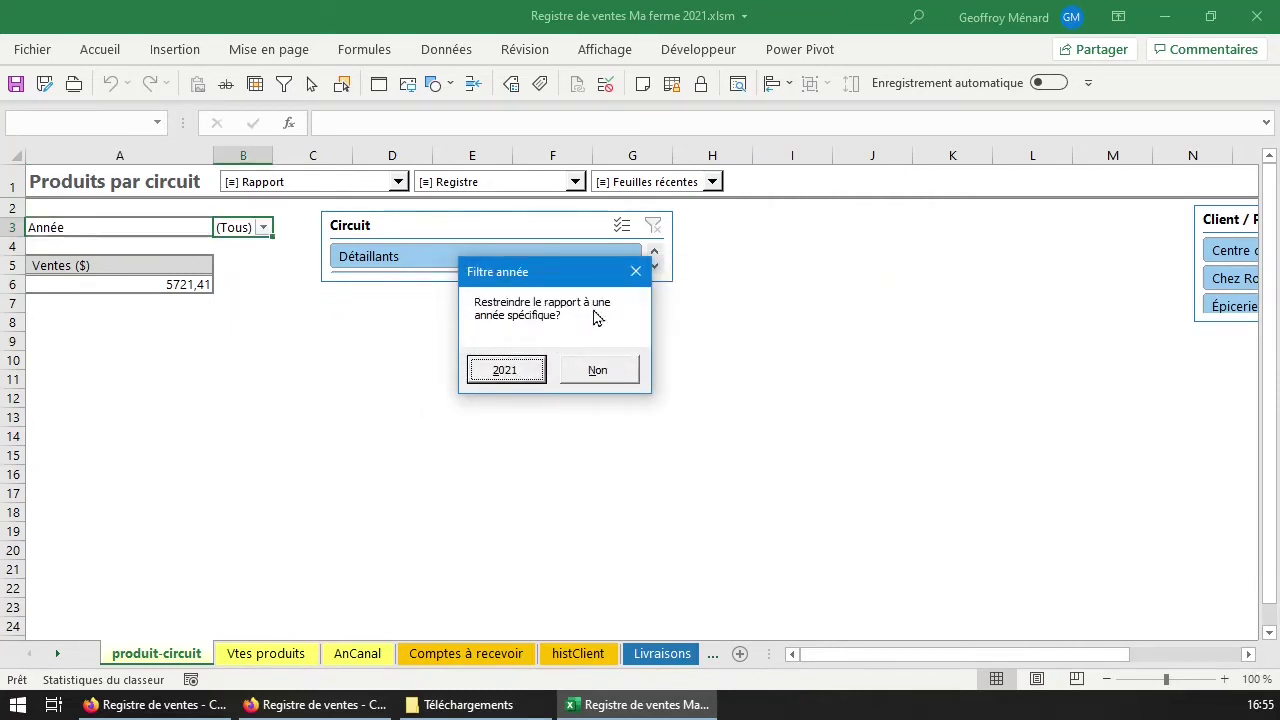
{"action": "left_click", "coordinate": [604, 378]}
{"action": "left_click_drag", "start_coordinate": [670, 281], "coordinate": [597, 335]}
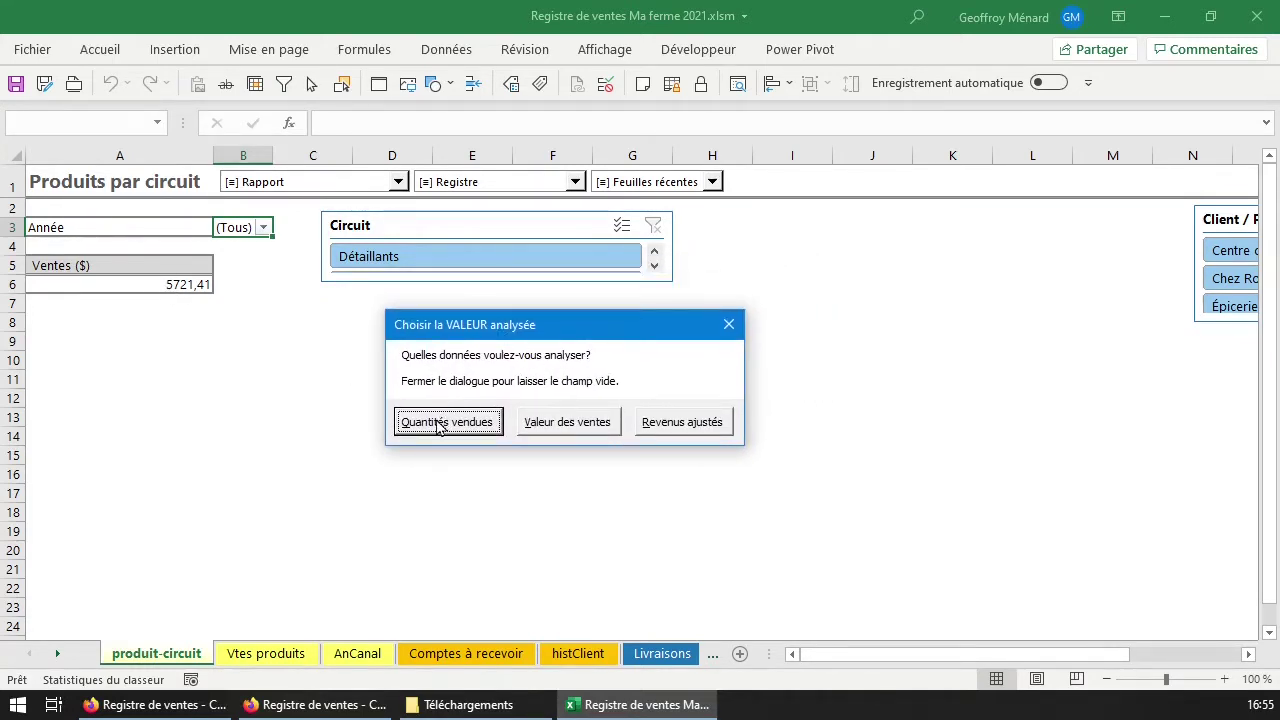
{"action": "left_click", "coordinate": [566, 422]}
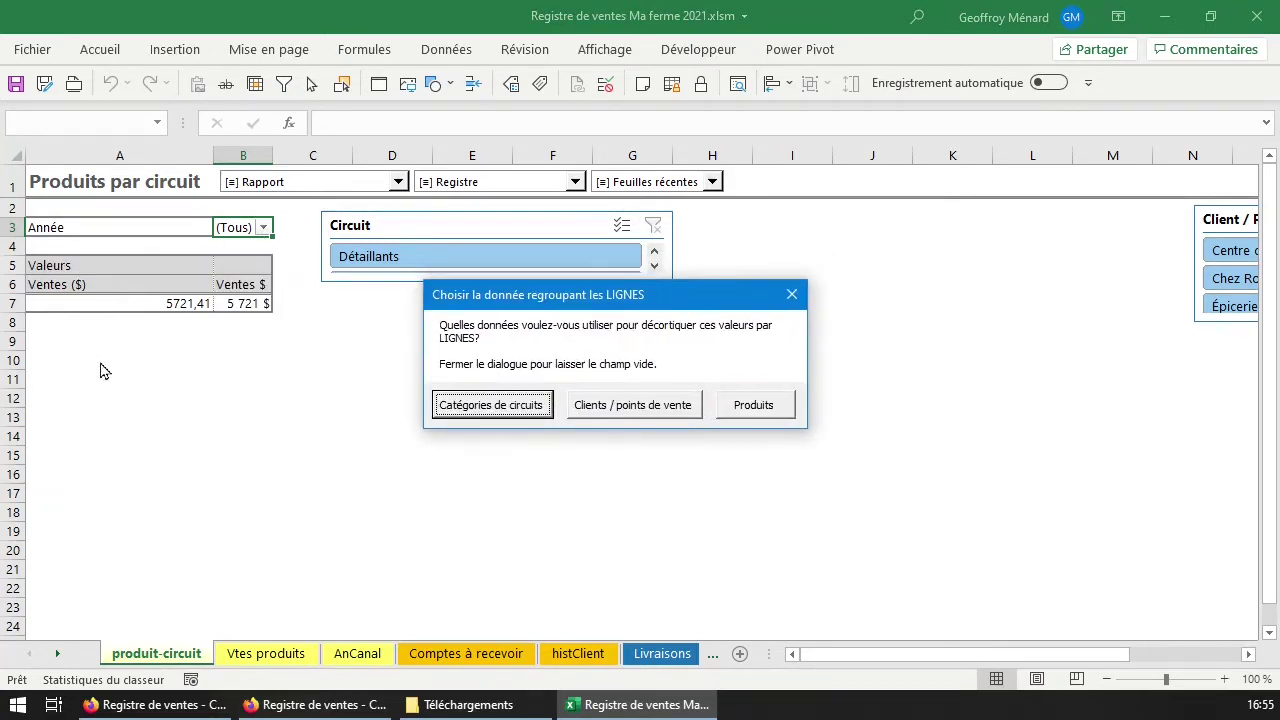
{"action": "left_click", "coordinate": [760, 406]}
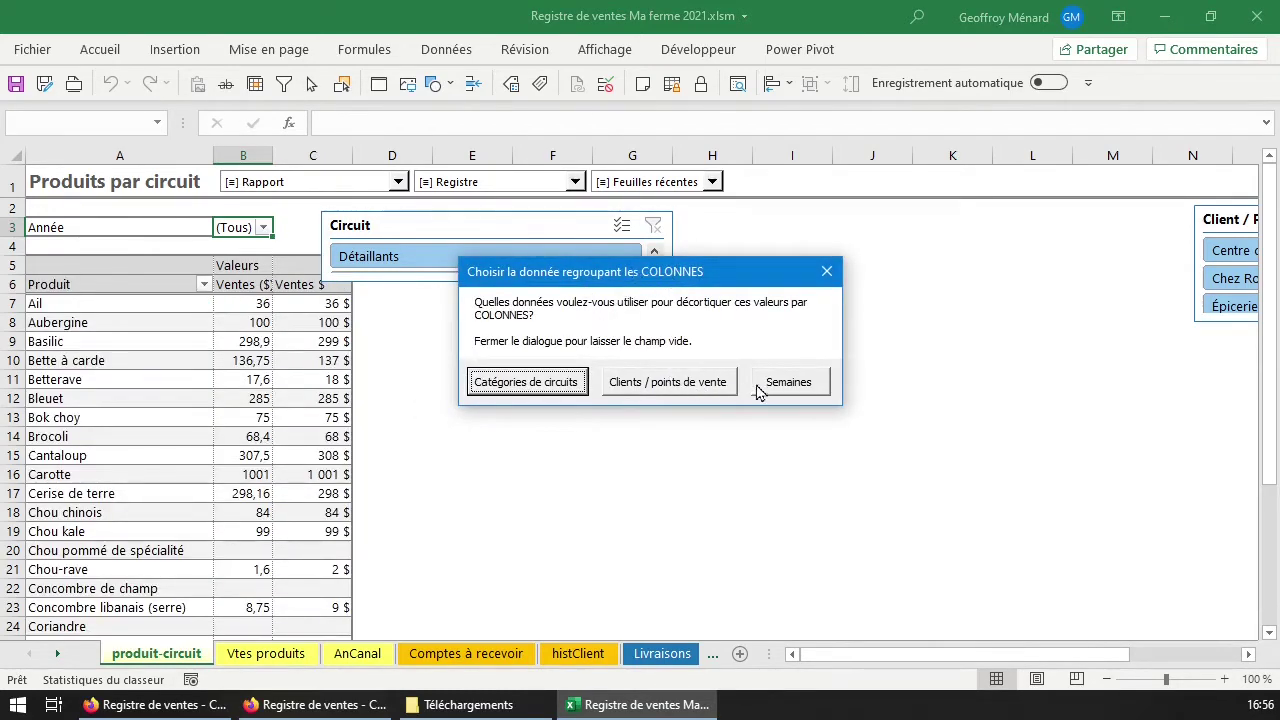
{"action": "left_click", "coordinate": [543, 388]}
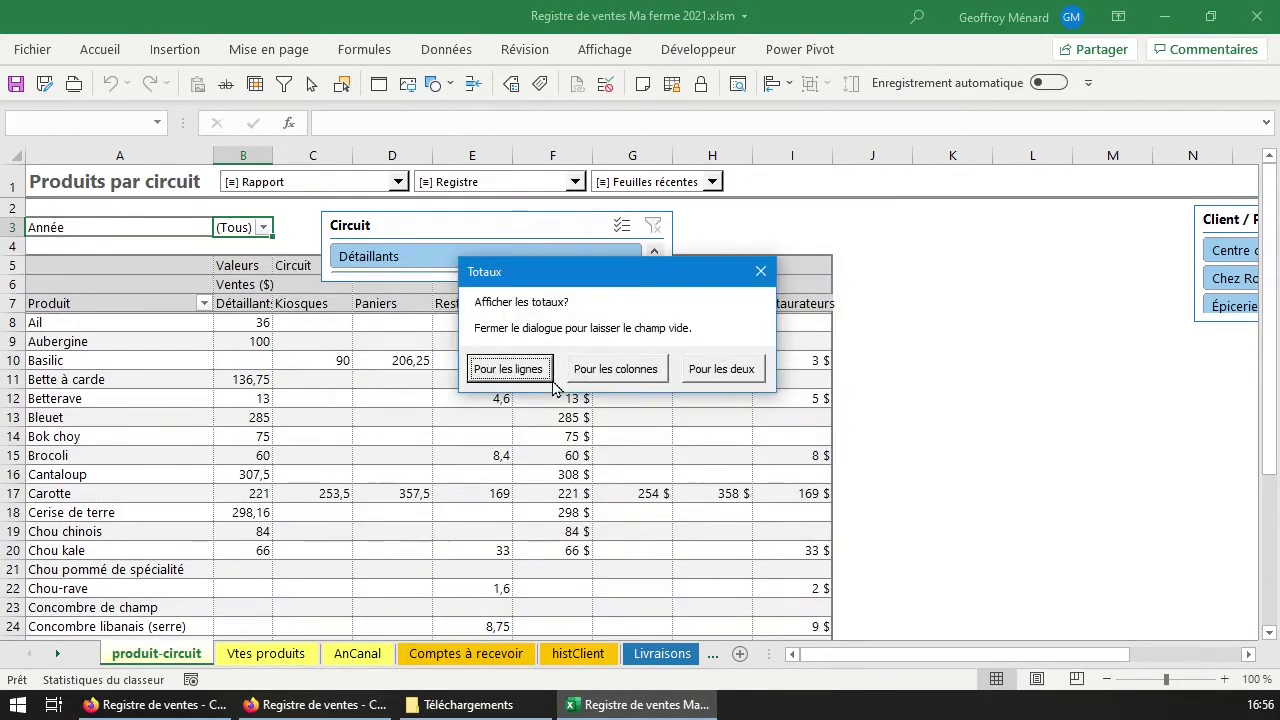
{"action": "left_click_drag", "start_coordinate": [559, 288], "coordinate": [679, 437]}
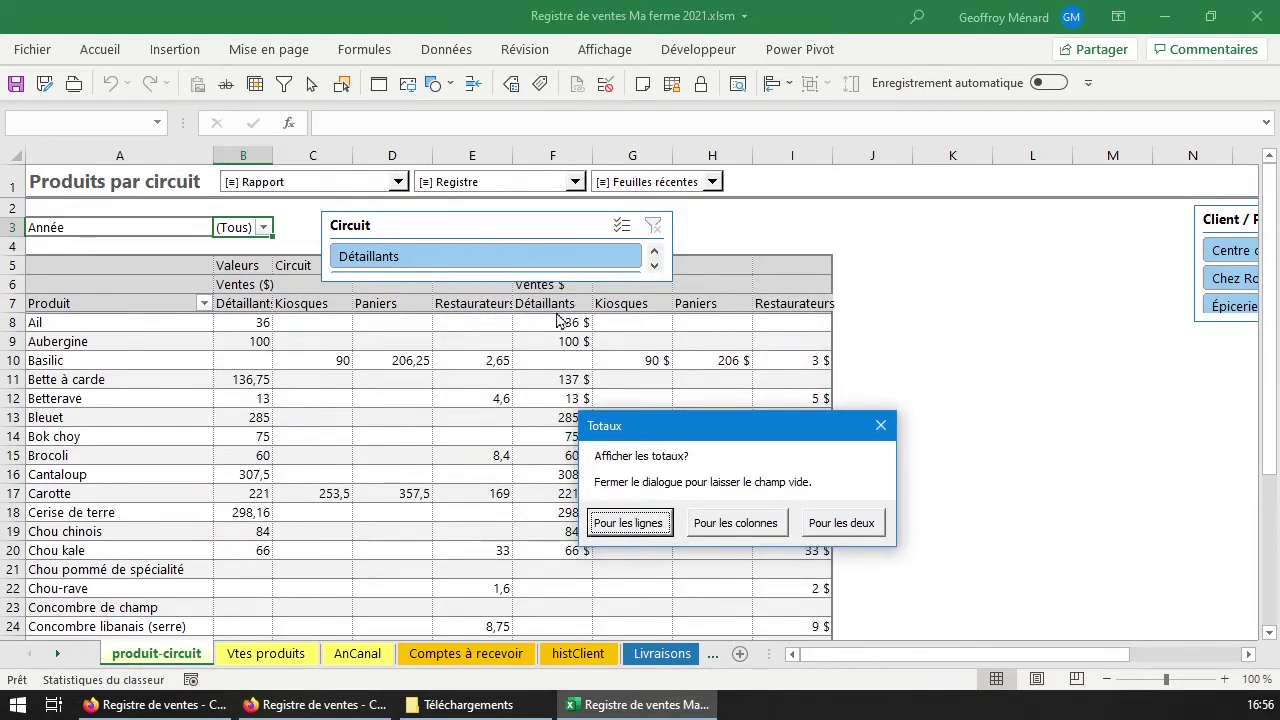
{"action": "left_click", "coordinate": [856, 523]}
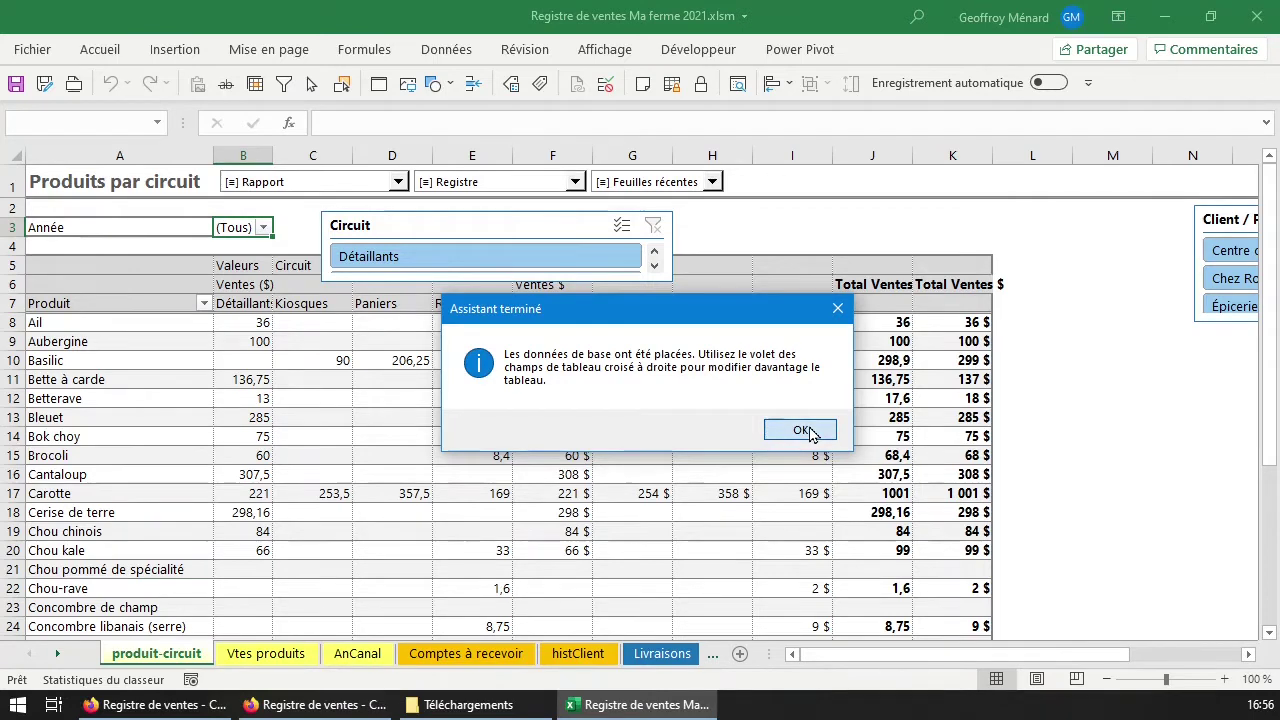
{"action": "left_click", "coordinate": [810, 432]}
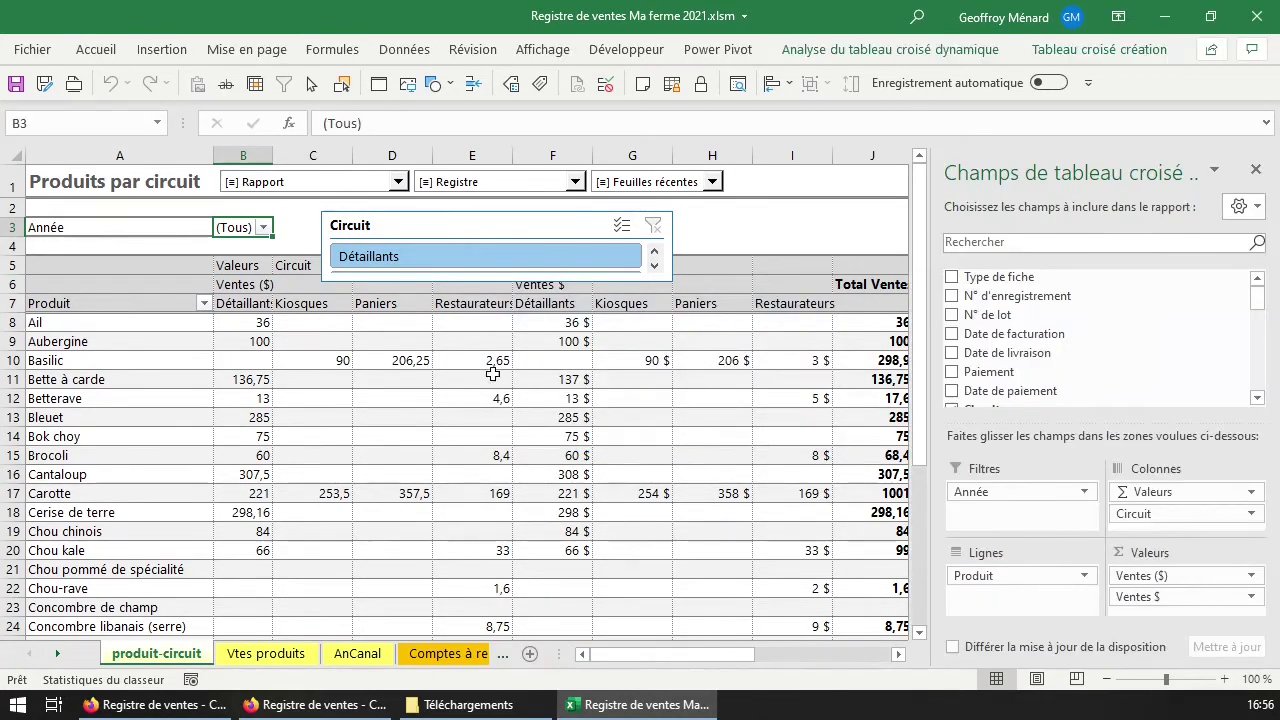
Swap the Ventes ($) value field for Ventes $ in the pivot.
{"action": "left_click", "coordinate": [555, 358]}
{"action": "left_click_drag", "start_coordinate": [546, 226], "coordinate": [672, 298]}
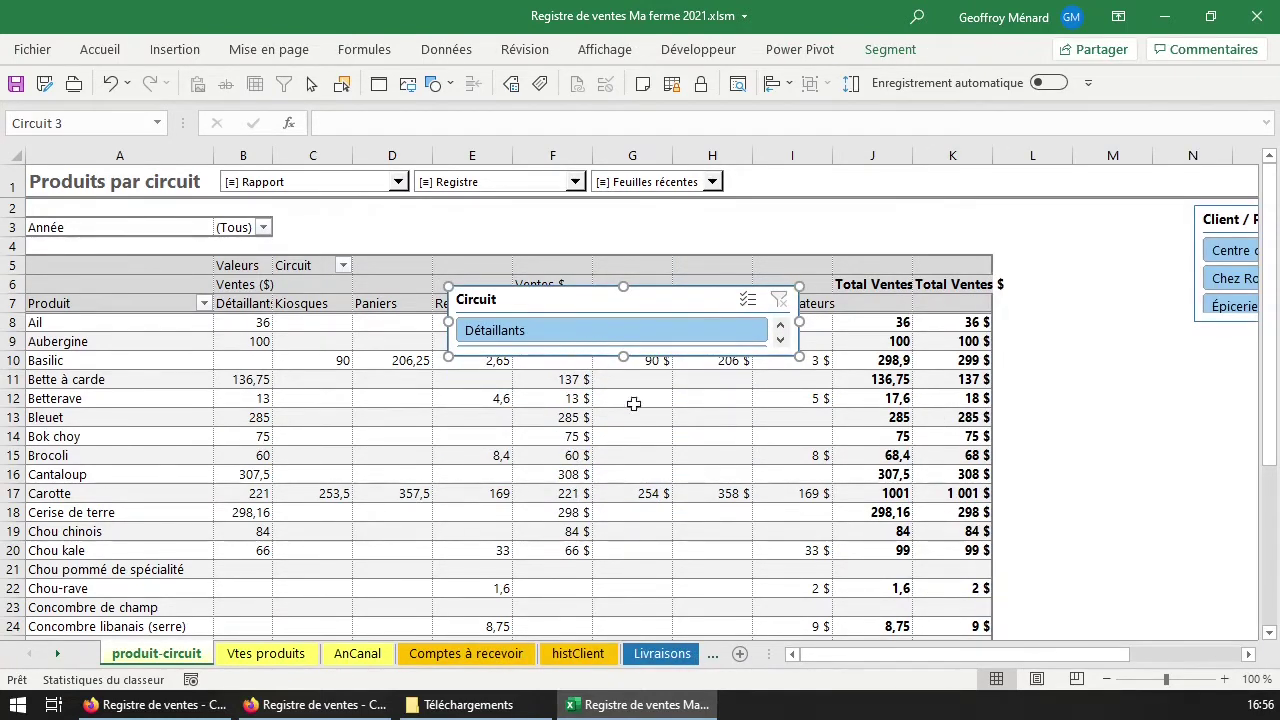
{"action": "left_click", "coordinate": [632, 436]}
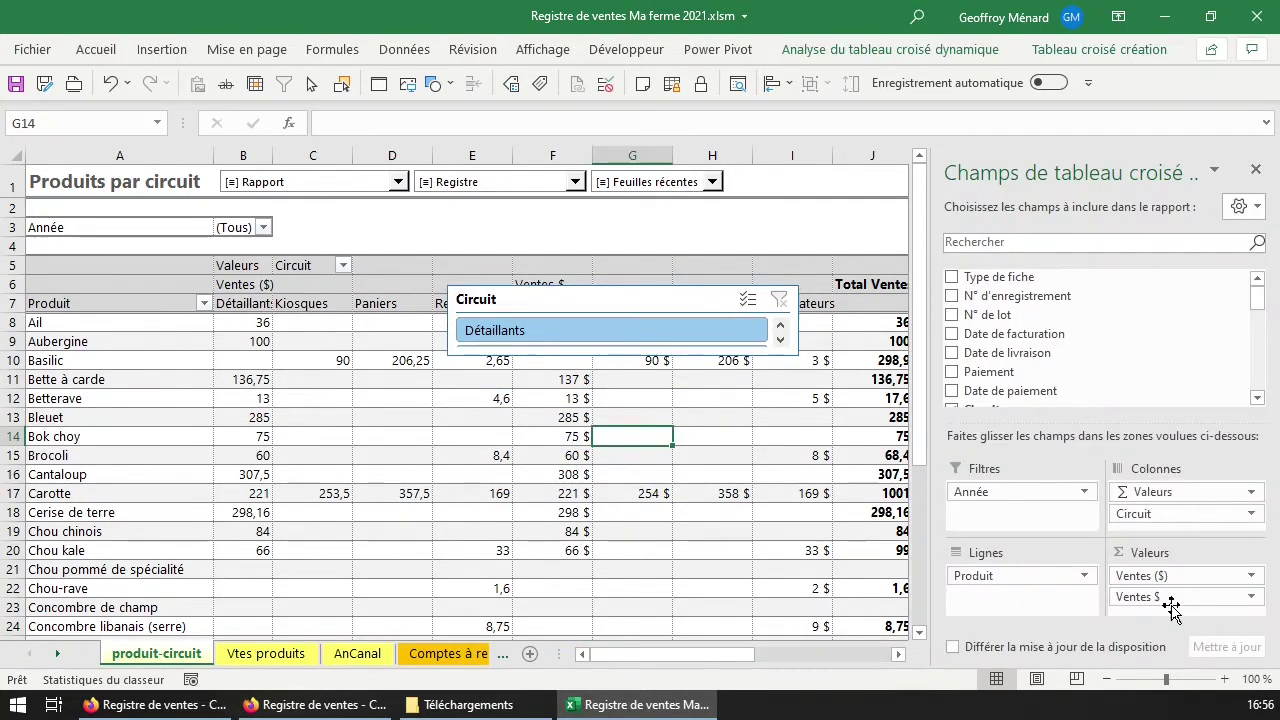
{"action": "left_click_drag", "start_coordinate": [1172, 600], "coordinate": [1176, 306]}
{"action": "left_click_drag", "start_coordinate": [651, 428], "coordinate": [634, 434]}
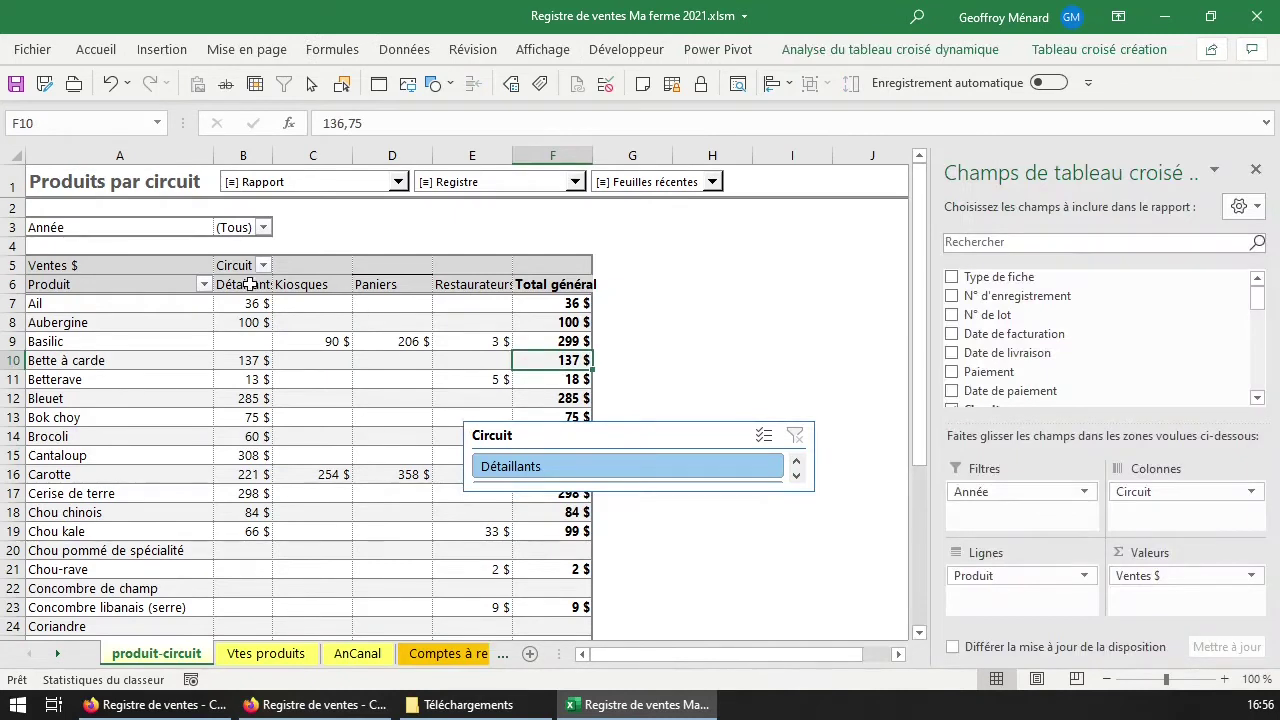
Check Ail's Détaillants sales and place the Circuit slicer beside the report title.
{"action": "left_click", "coordinate": [244, 283]}
{"action": "left_click", "coordinate": [244, 302]}
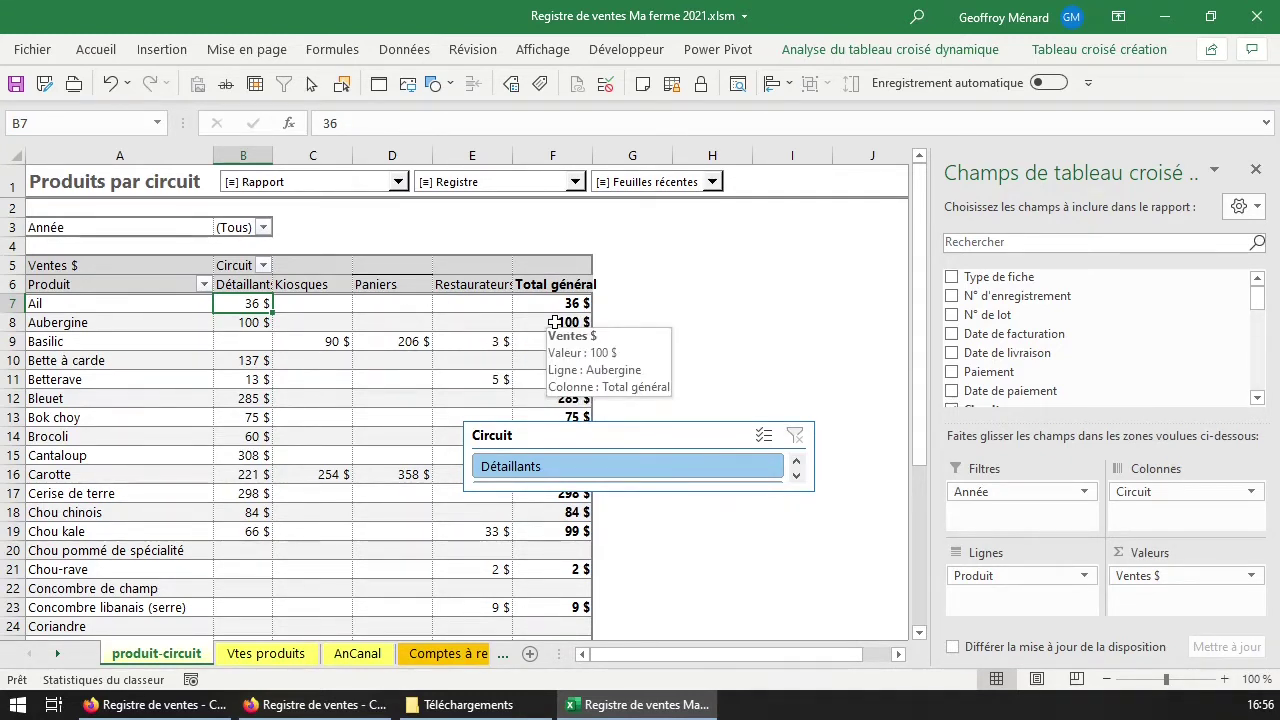
{"action": "scroll", "coordinate": [346, 446], "scroll_direction": "down", "scroll_amount": 7}
{"action": "scroll", "coordinate": [350, 290], "scroll_direction": "up", "scroll_amount": 7}
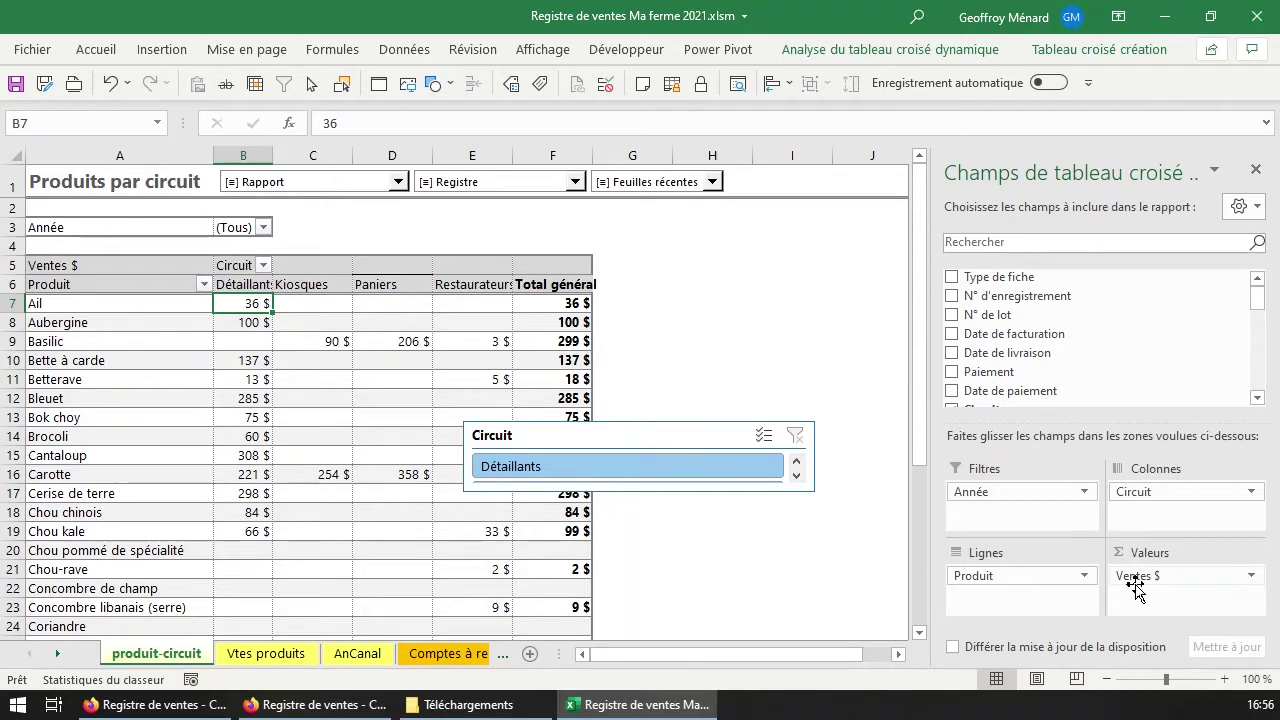
{"action": "left_click_drag", "start_coordinate": [605, 439], "coordinate": [679, 224]}
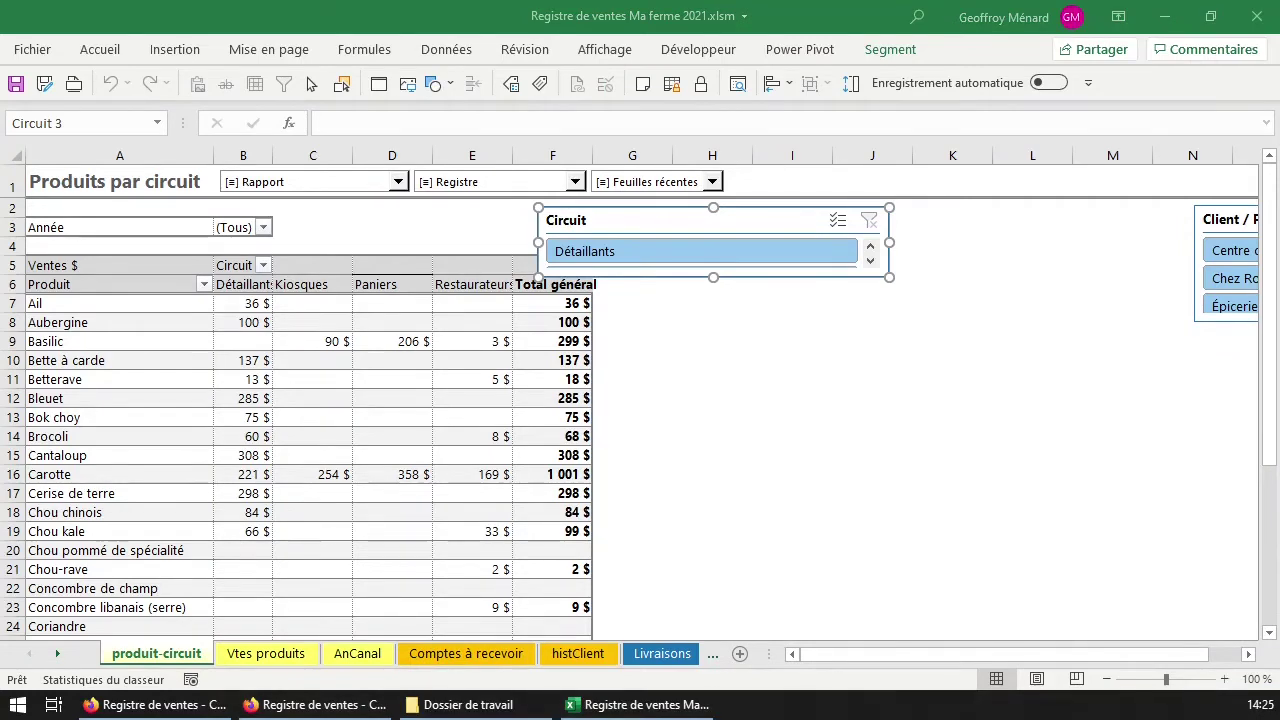
{"action": "left_click", "coordinate": [57, 653]}
{"action": "left_click", "coordinate": [57, 653]}
{"action": "left_click", "coordinate": [57, 653]}
{"action": "left_click", "coordinate": [57, 653]}
{"action": "left_click", "coordinate": [400, 653]}
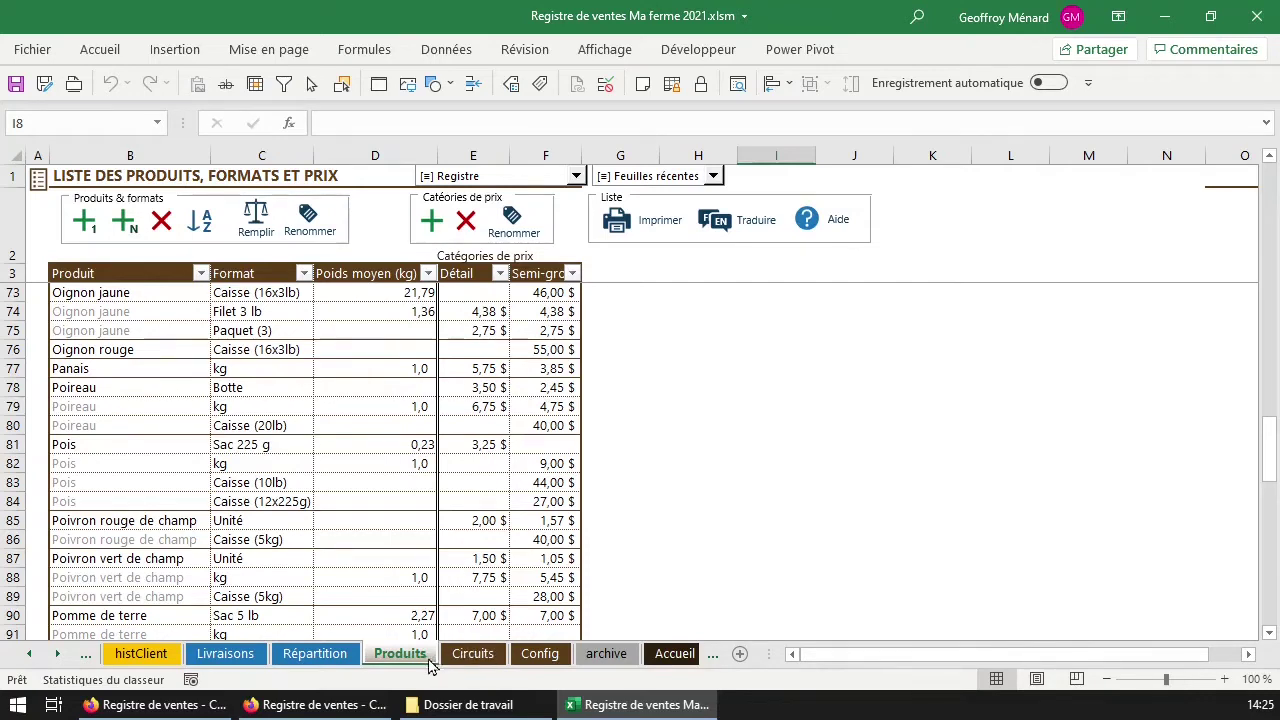
{"action": "scroll", "coordinate": [212, 322], "scroll_direction": "up", "scroll_amount": 5}
{"action": "scroll", "coordinate": [212, 322], "scroll_direction": "up", "scroll_amount": 18}
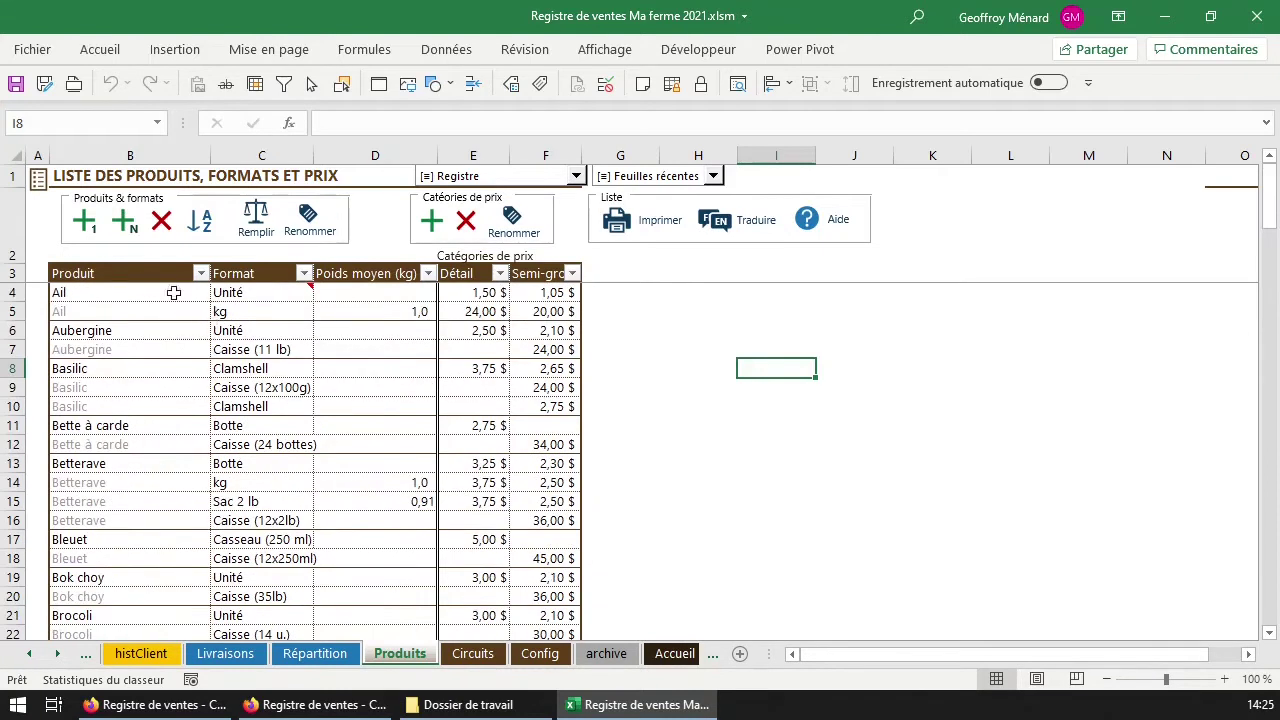
{"action": "left_click", "coordinate": [148, 292]}
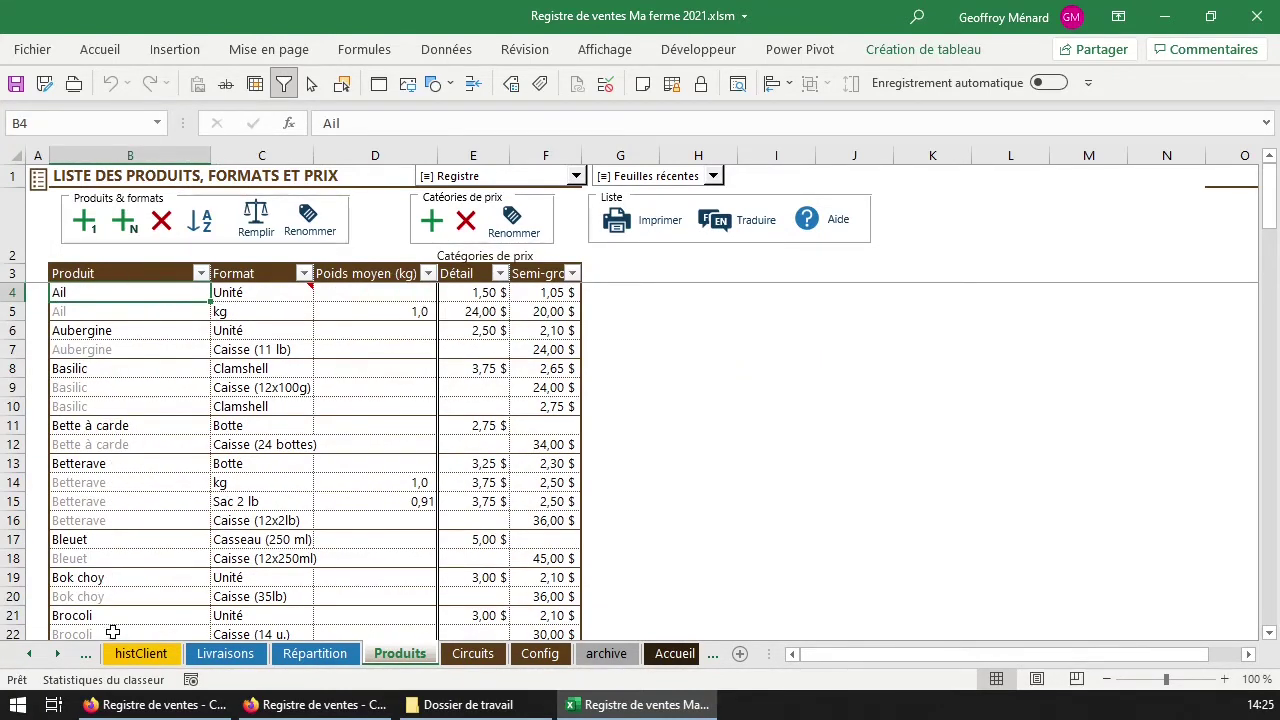
{"action": "mouse_move", "coordinate": [290, 289]}
{"action": "left_click", "coordinate": [85, 311]}
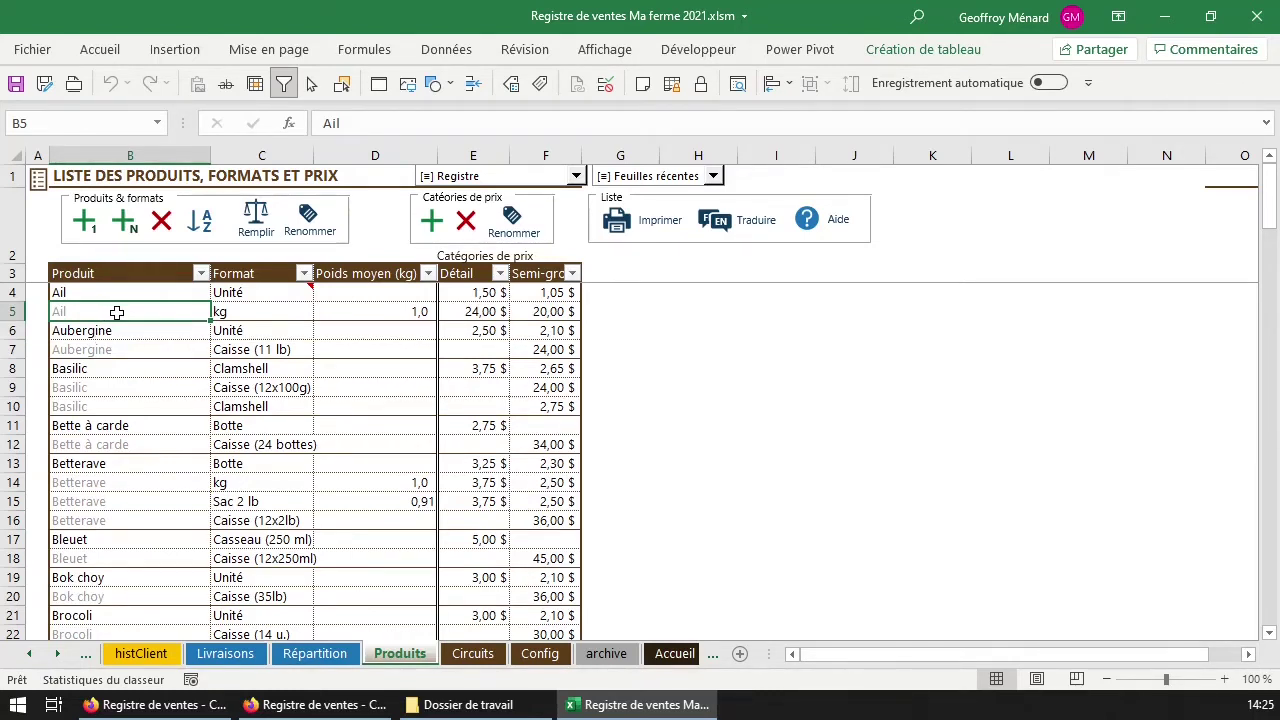
{"action": "left_click", "coordinate": [238, 311]}
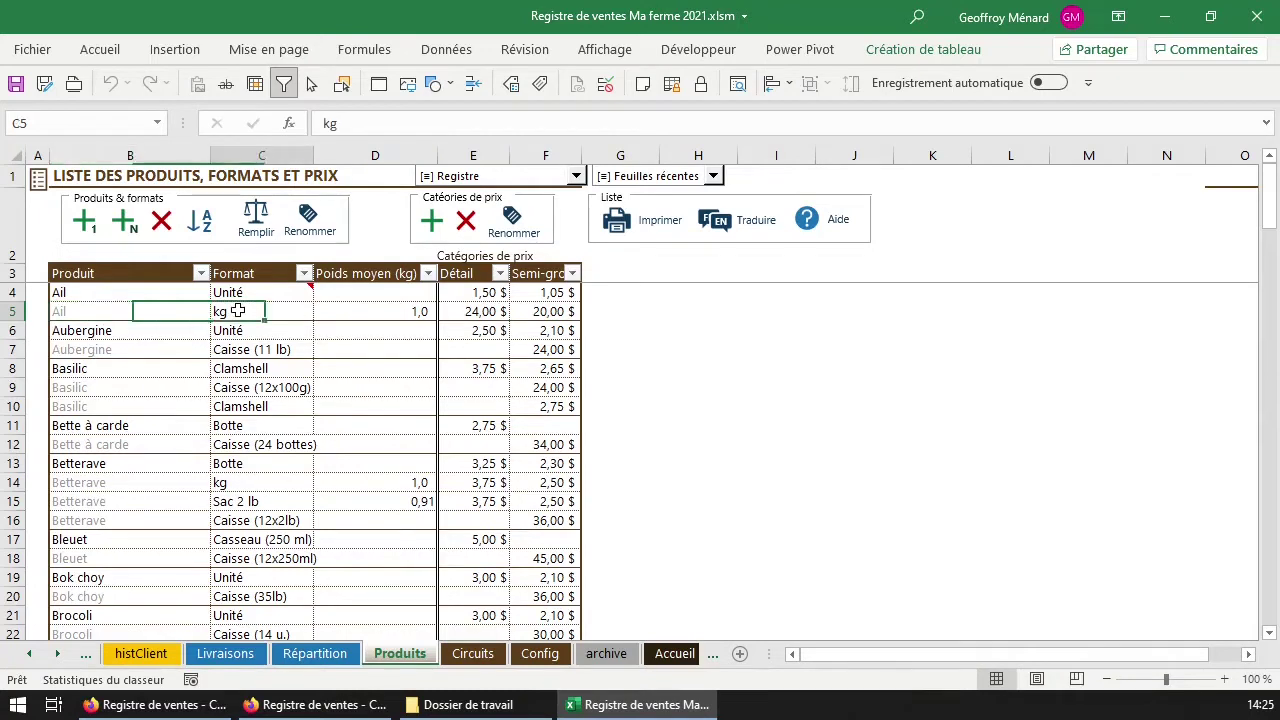
{"action": "left_click", "coordinate": [106, 307]}
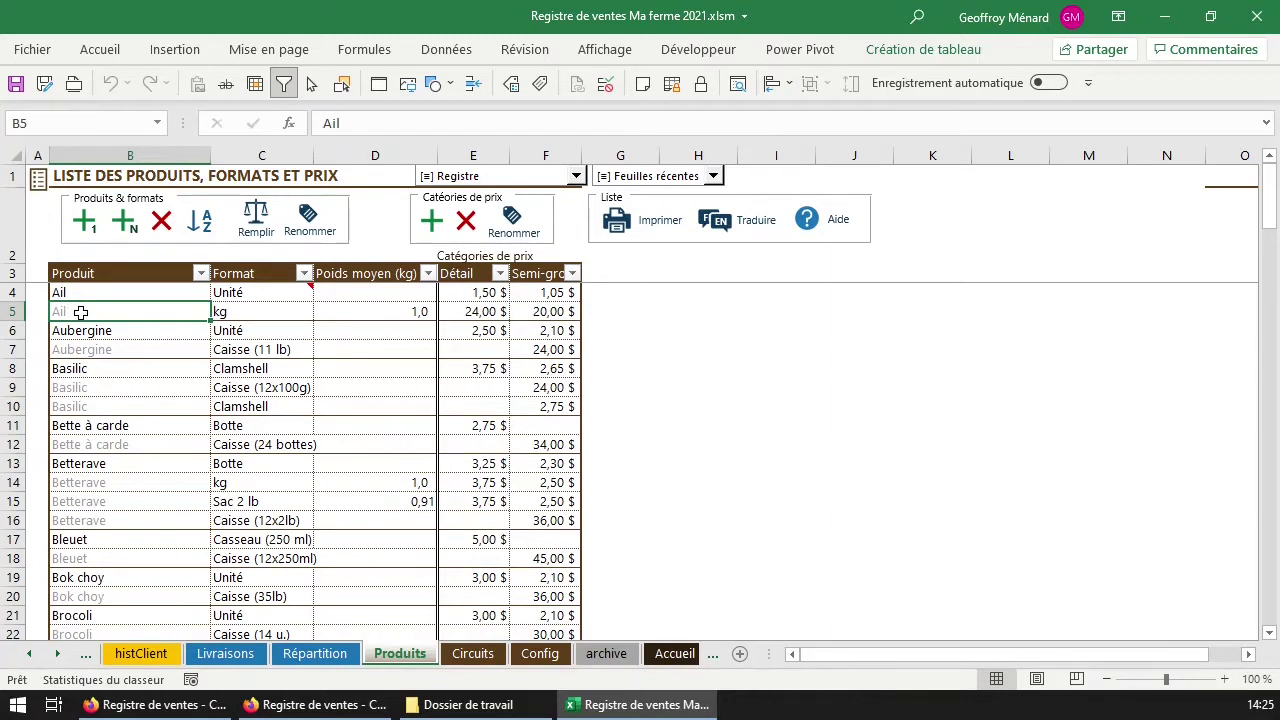
{"action": "left_click_drag", "start_coordinate": [436, 155], "coordinate": [430, 158]}
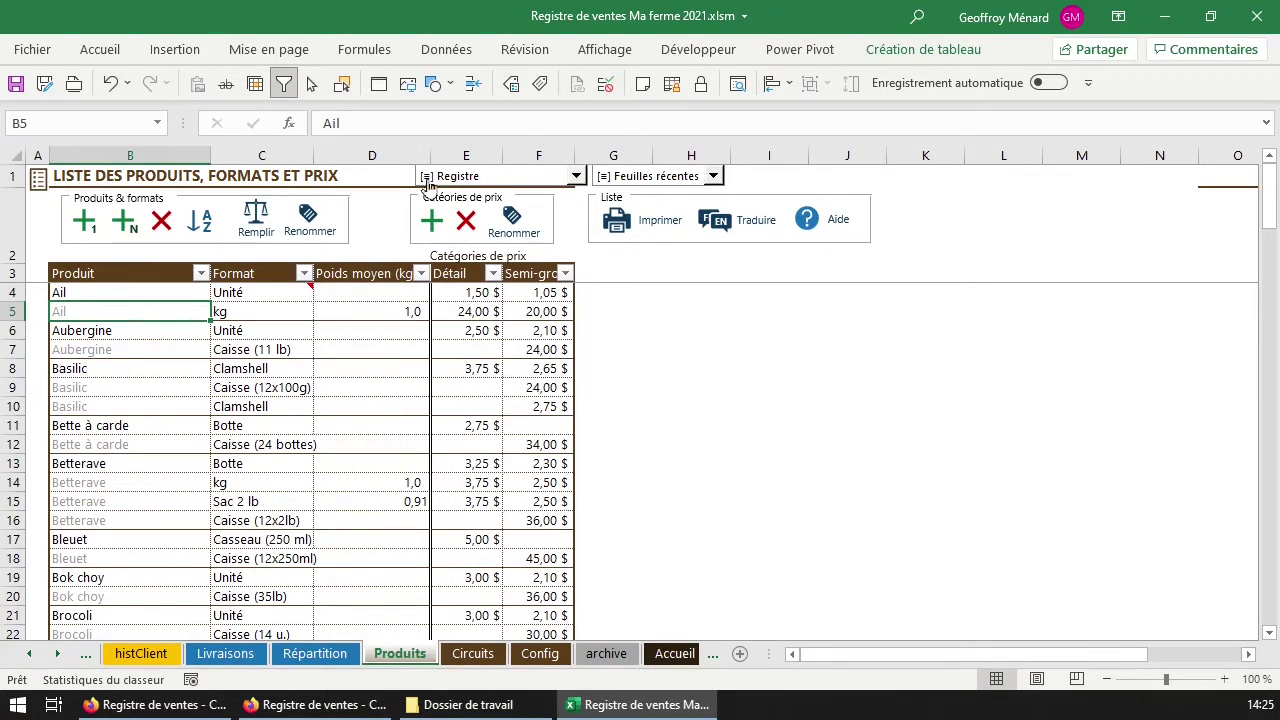
{"action": "left_click", "coordinate": [395, 277]}
{"action": "left_click", "coordinate": [360, 292]}
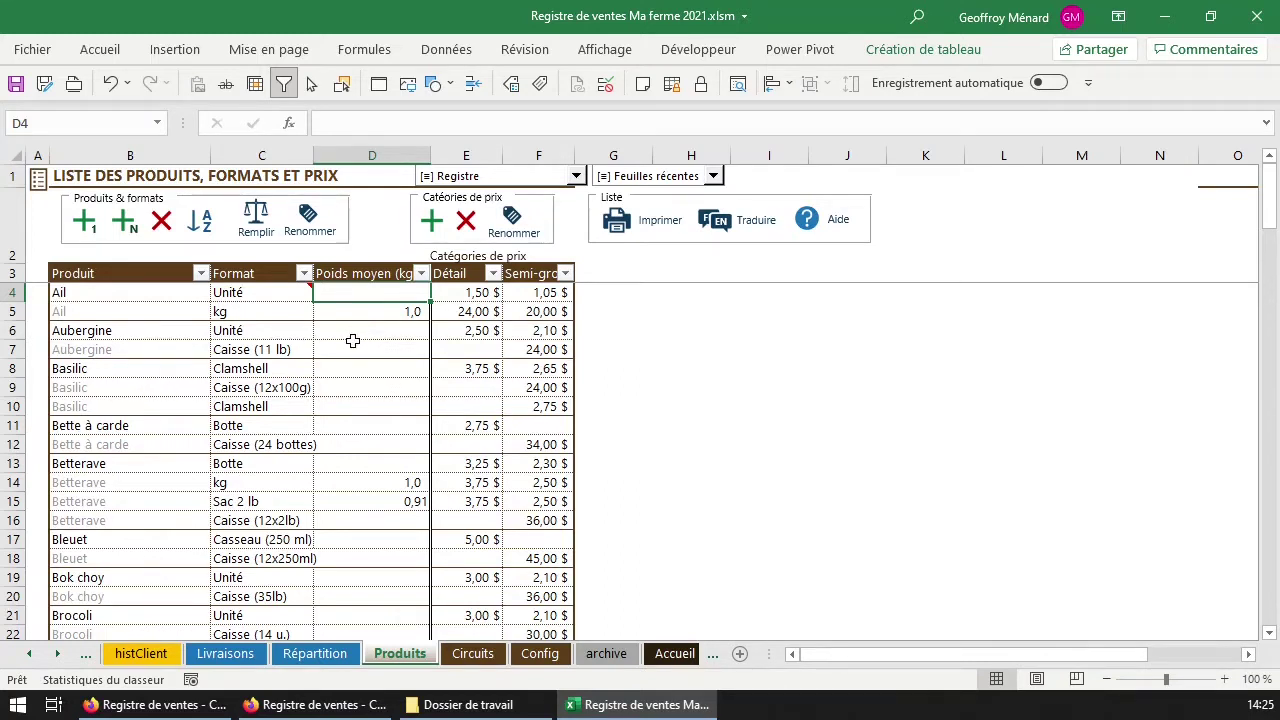
{"action": "left_click", "coordinate": [256, 430]}
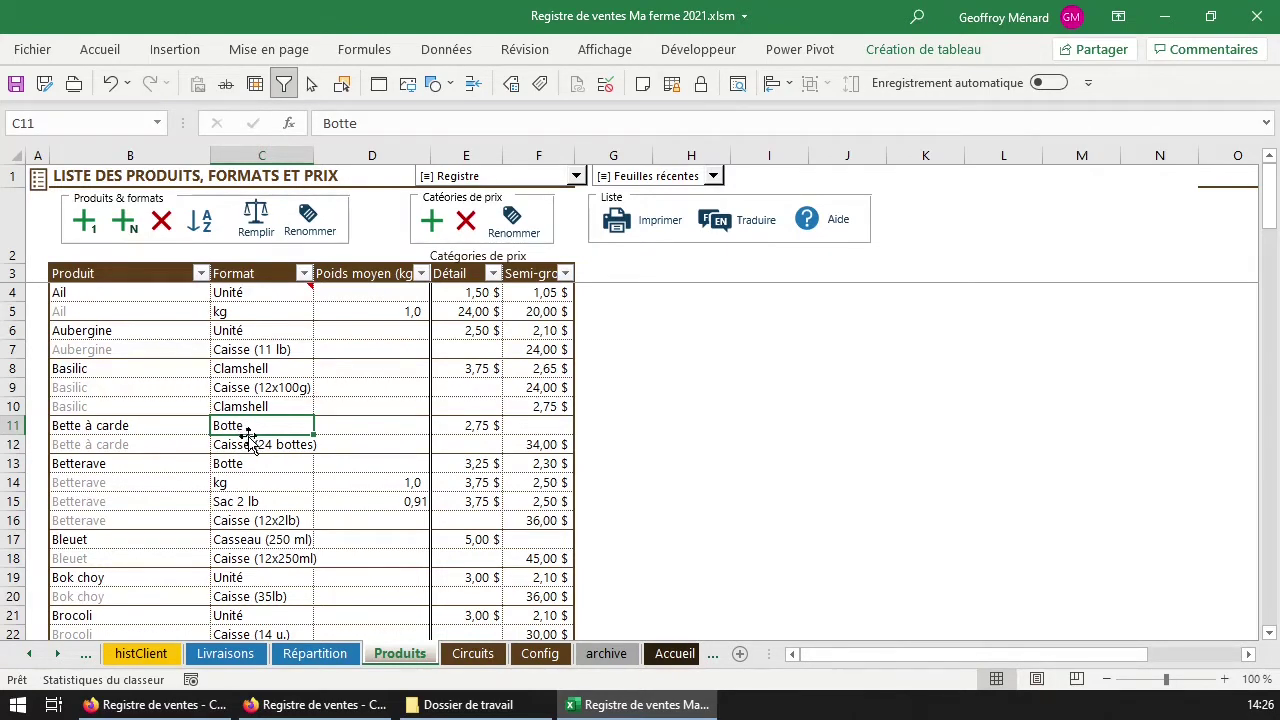
{"action": "left_click", "coordinate": [266, 485]}
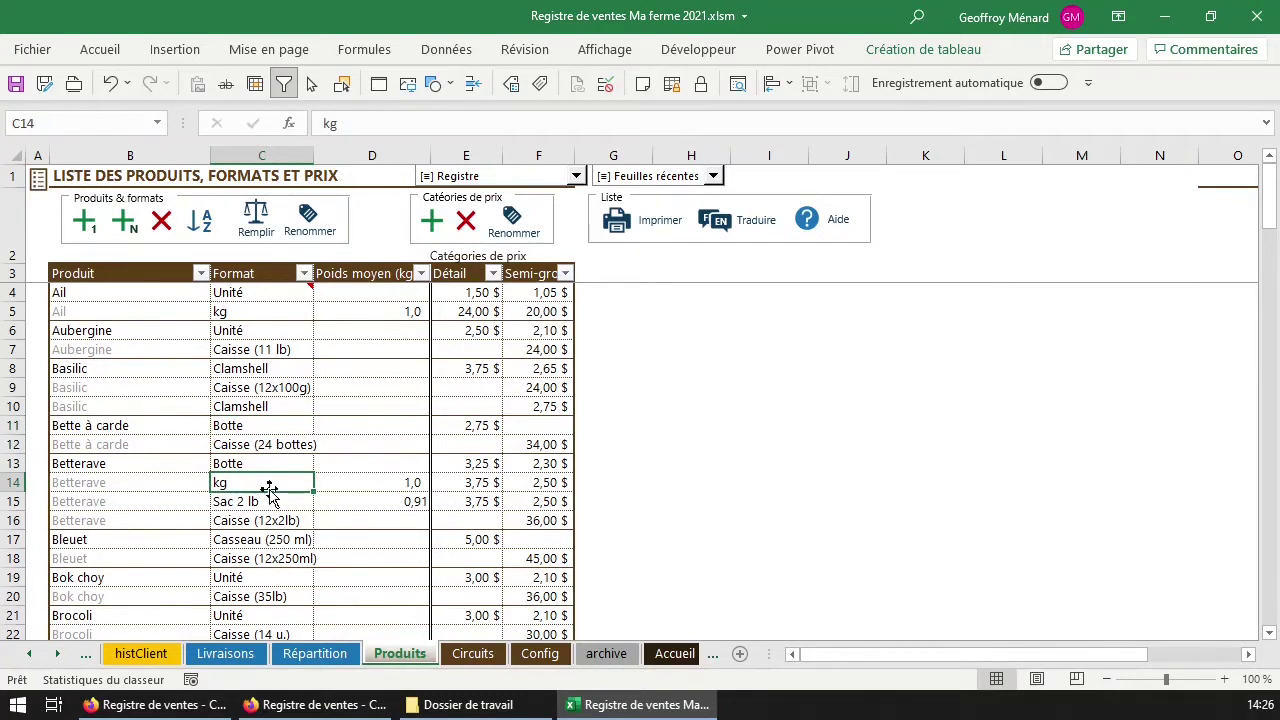
{"action": "scroll", "coordinate": [273, 600], "scroll_direction": "down", "scroll_amount": 3}
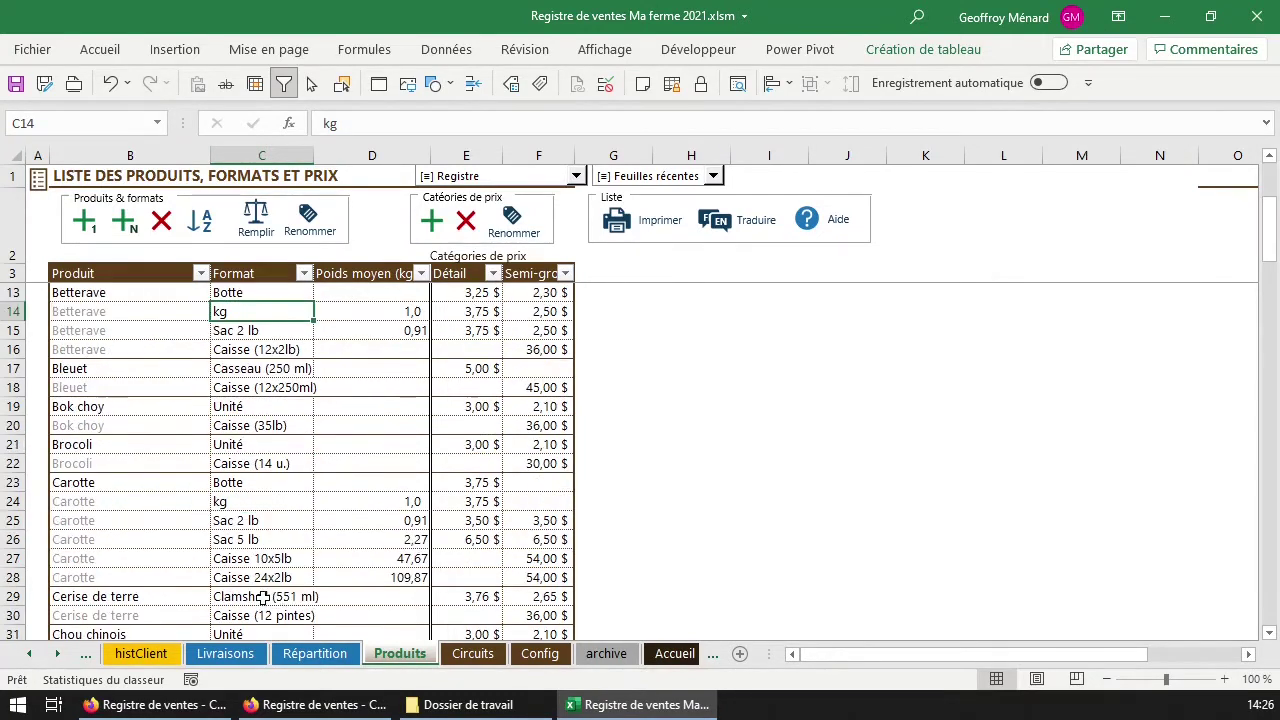
{"action": "left_click", "coordinate": [270, 562]}
{"action": "left_click", "coordinate": [272, 522]}
{"action": "scroll", "coordinate": [278, 530], "scroll_direction": "down", "scroll_amount": 1}
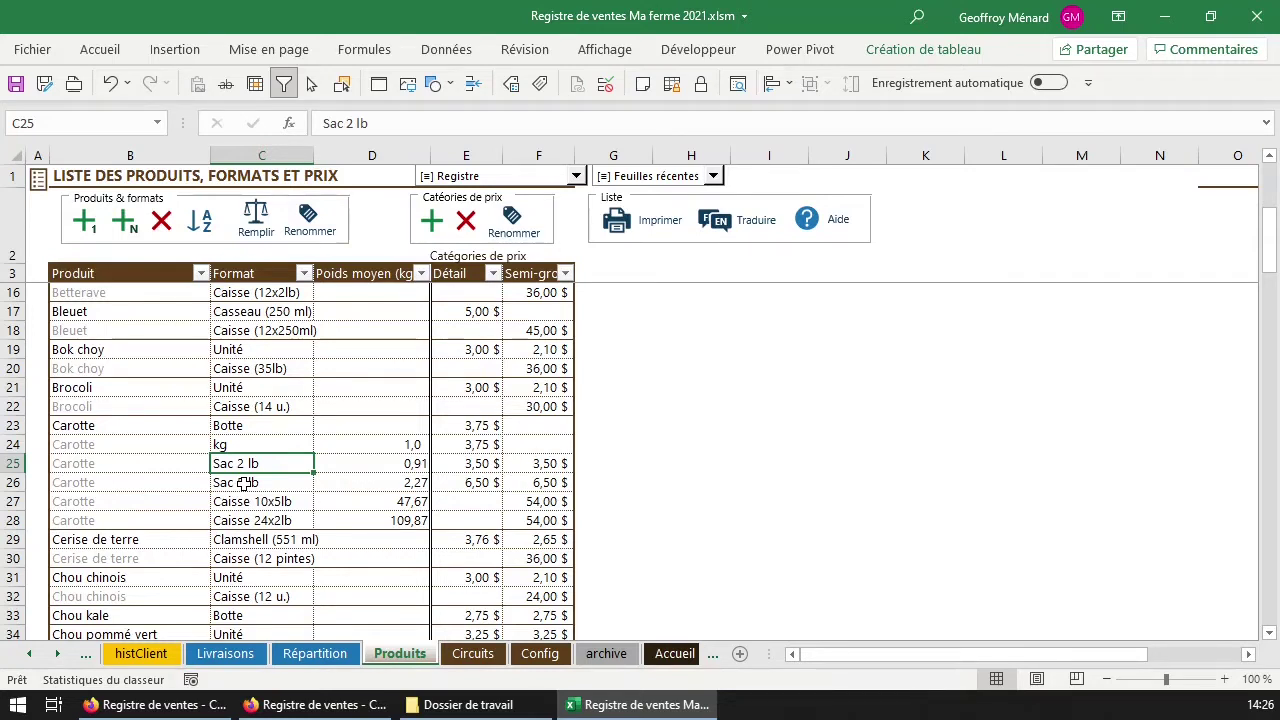
{"action": "left_click", "coordinate": [163, 427]}
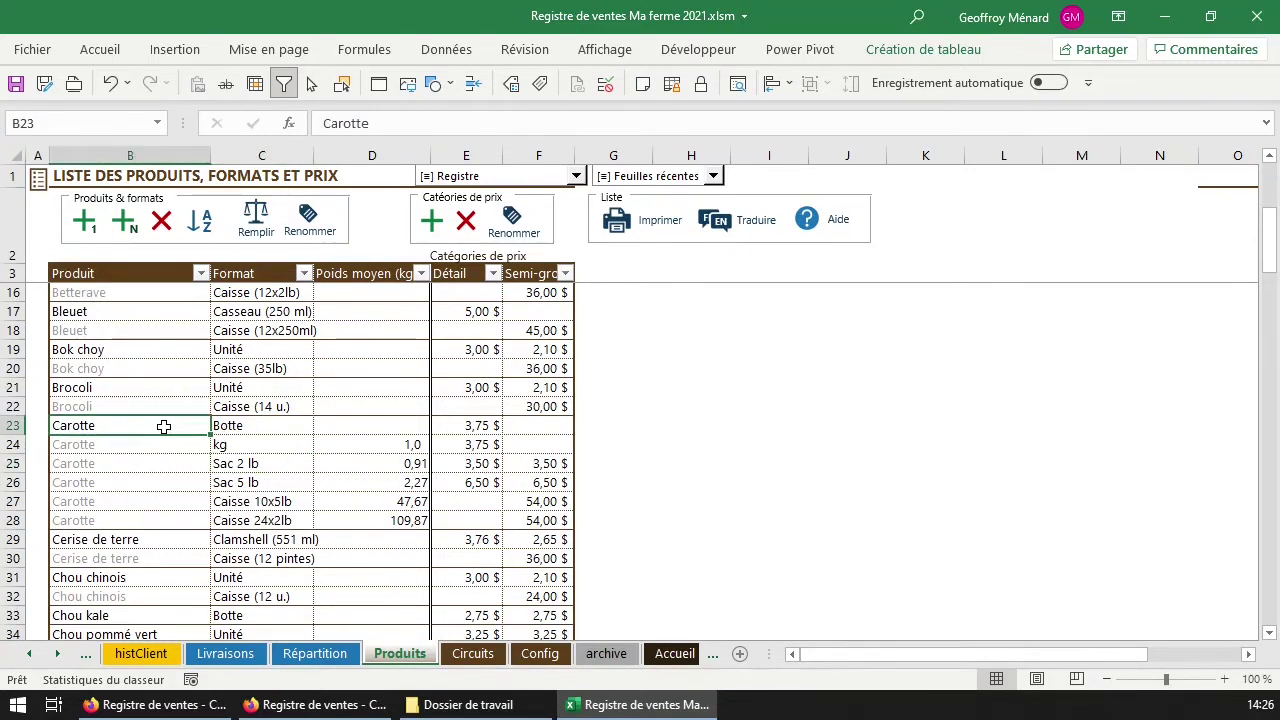
{"action": "left_click_drag", "start_coordinate": [381, 442], "coordinate": [352, 522]}
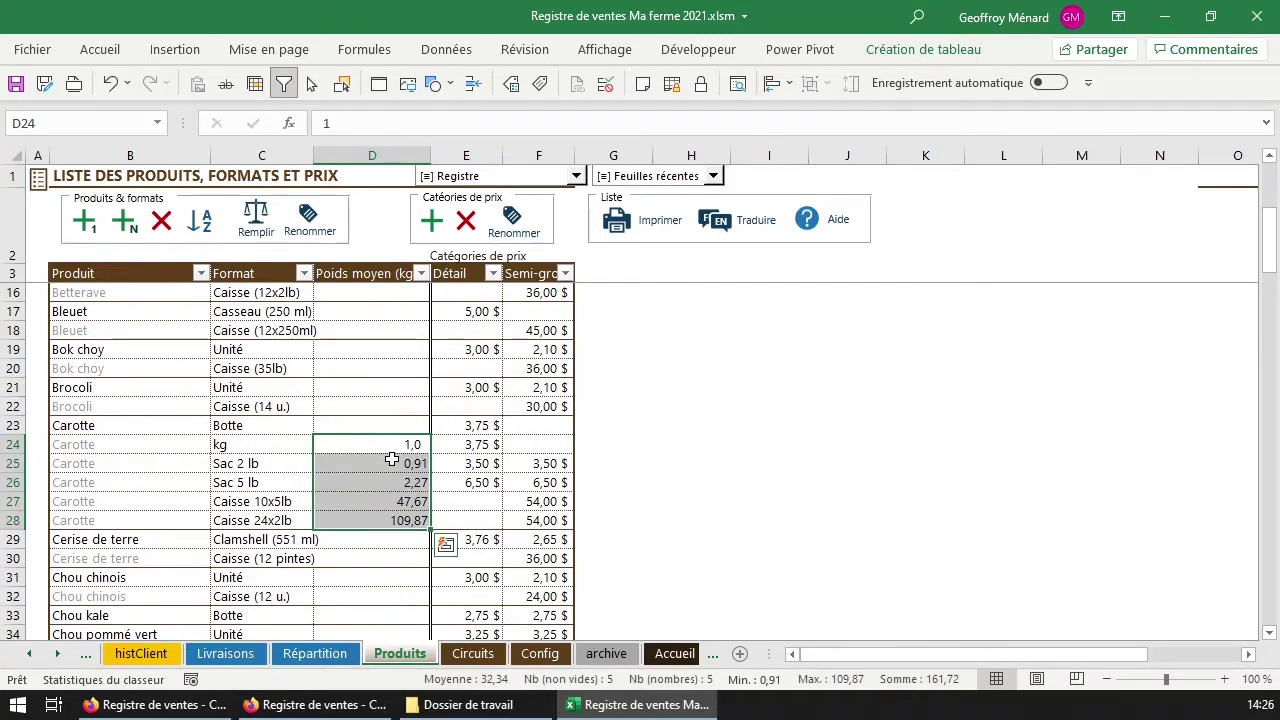
{"action": "left_click", "coordinate": [390, 465]}
{"action": "left_click", "coordinate": [401, 447]}
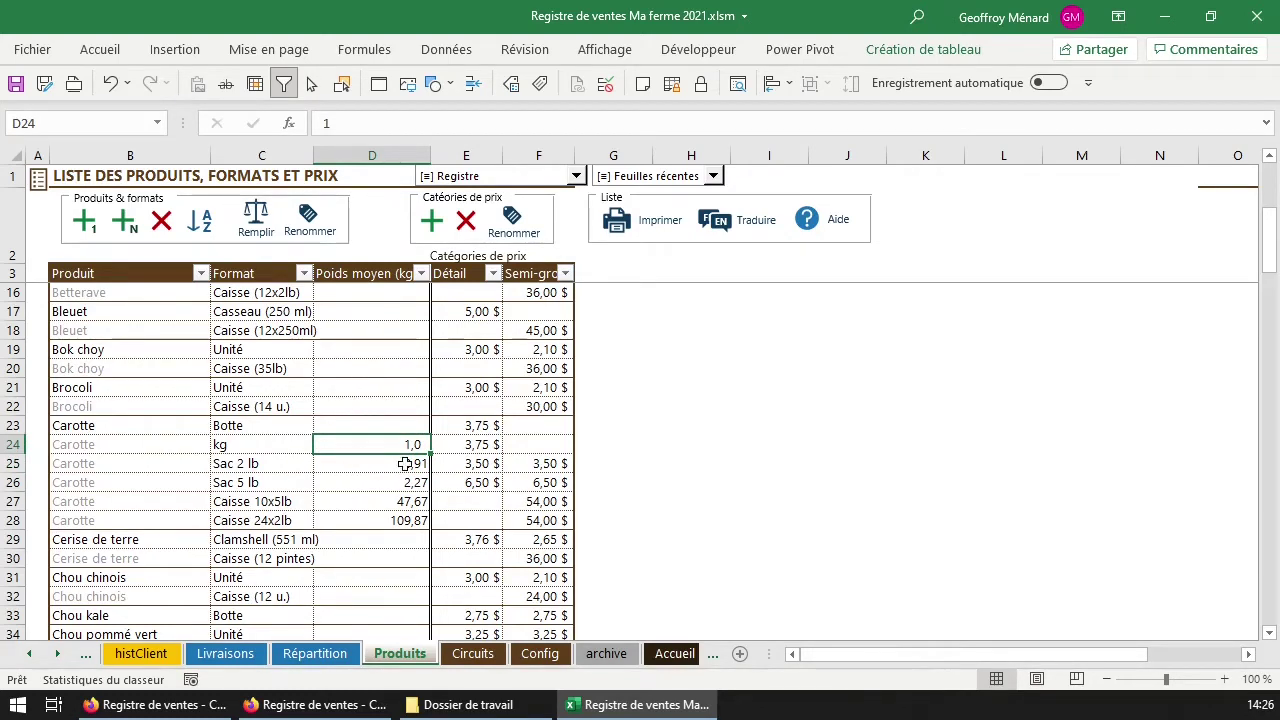
{"action": "scroll", "coordinate": [380, 446], "scroll_direction": "up", "scroll_amount": 1}
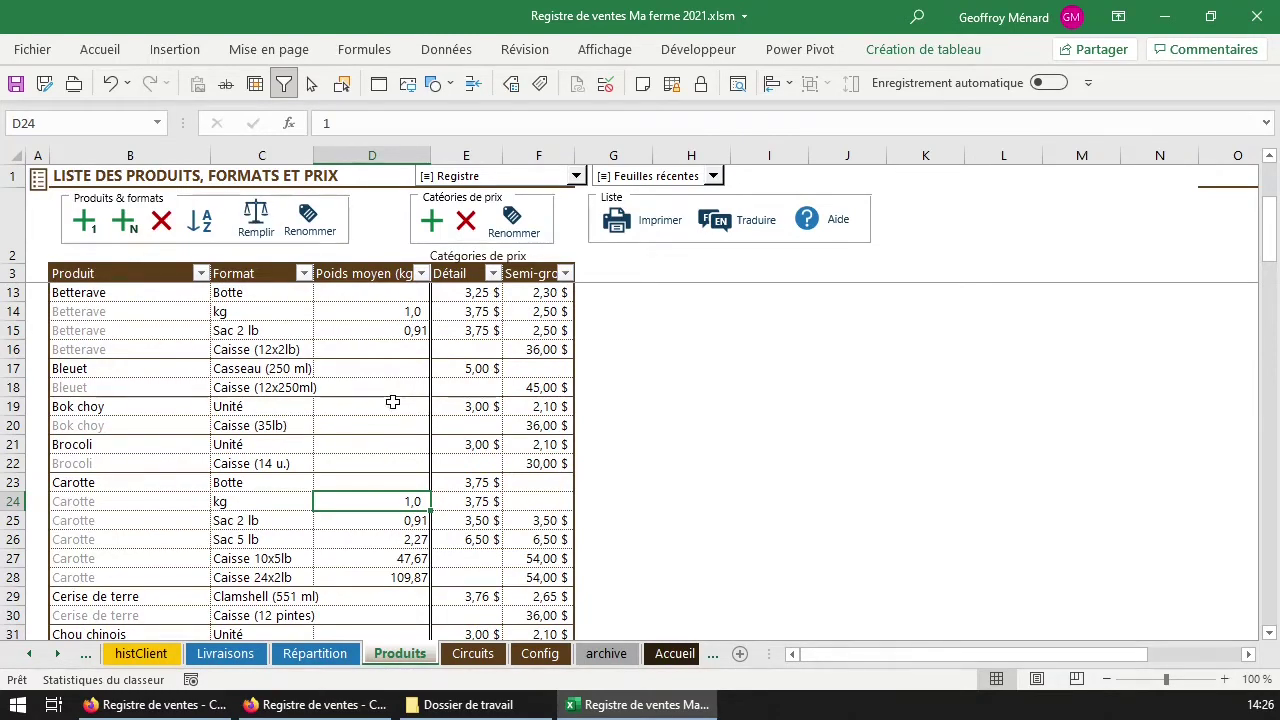
{"action": "scroll", "coordinate": [382, 433], "scroll_direction": "down", "scroll_amount": 5}
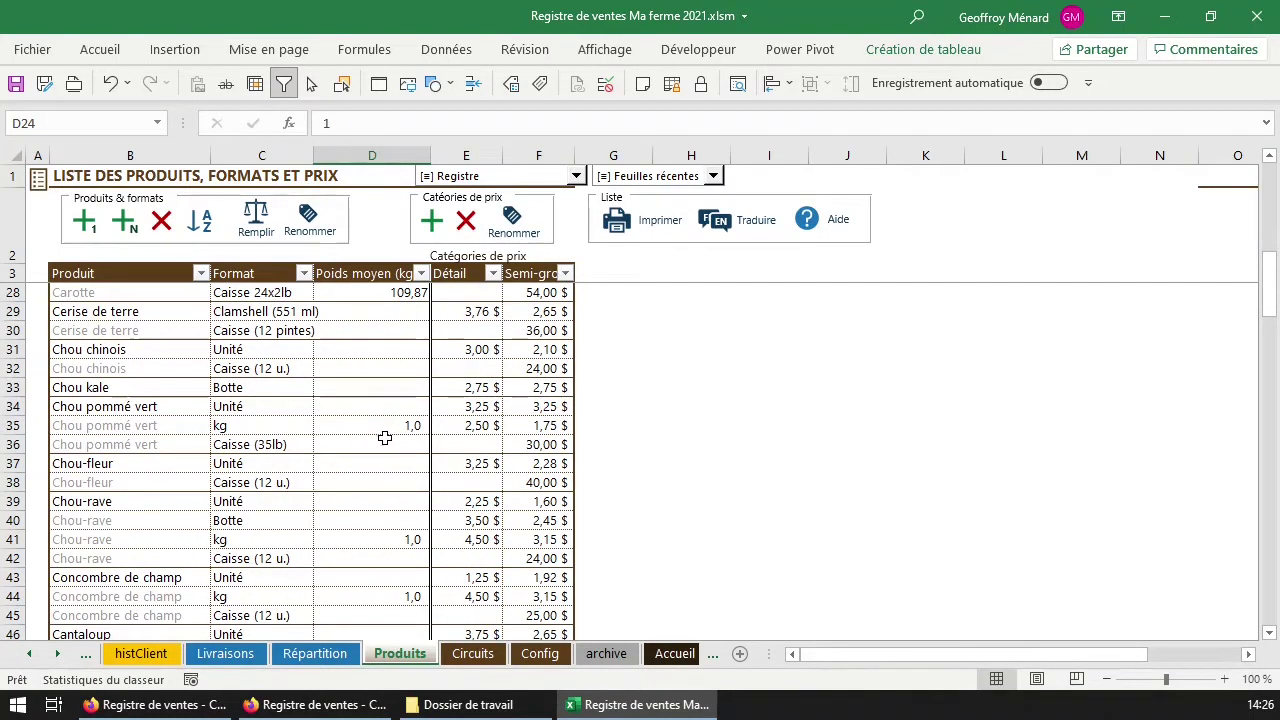
{"action": "scroll", "coordinate": [286, 572], "scroll_direction": "down", "scroll_amount": 2}
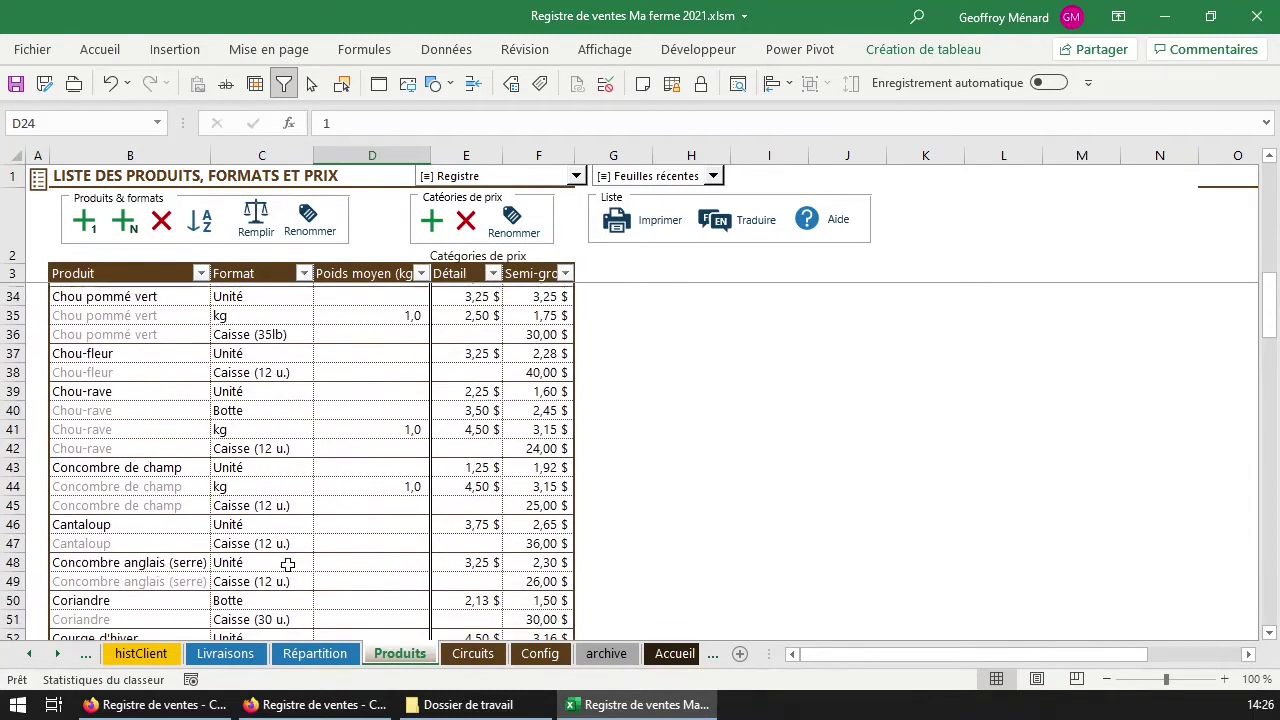
{"action": "scroll", "coordinate": [300, 617], "scroll_direction": "down", "scroll_amount": 1}
{"action": "scroll", "coordinate": [309, 614], "scroll_direction": "up", "scroll_amount": 7}
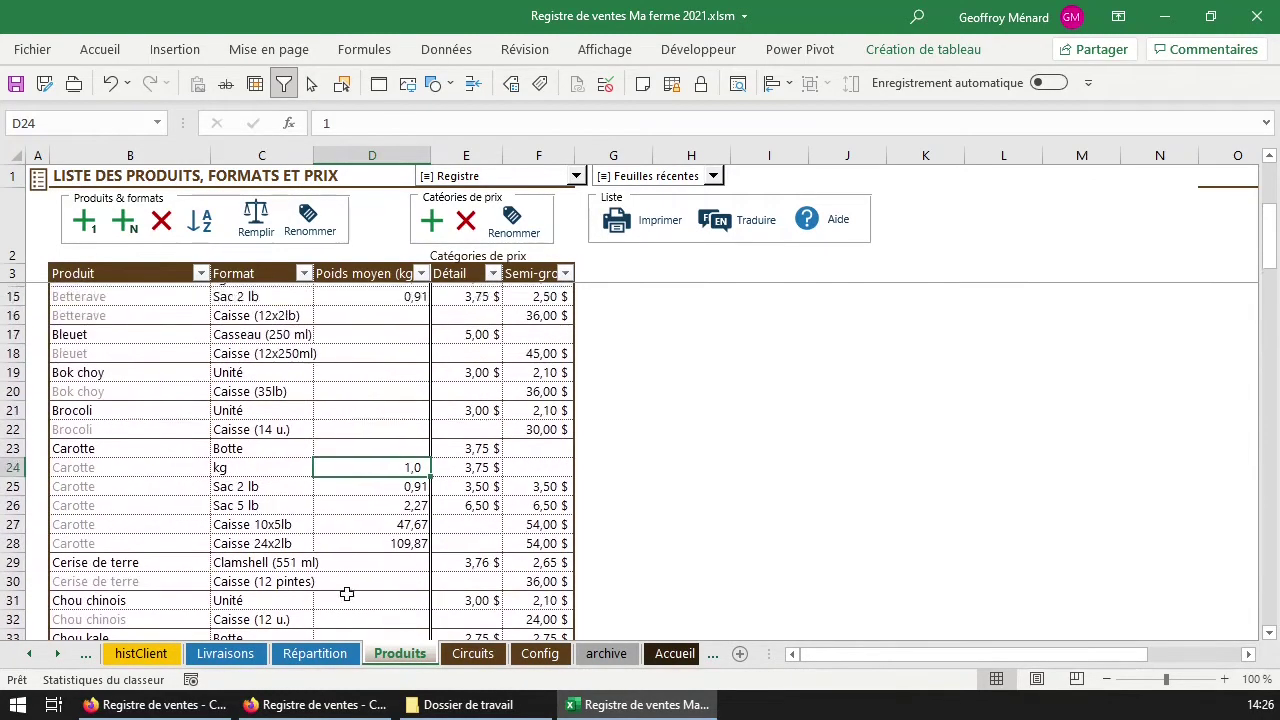
{"action": "scroll", "coordinate": [345, 595], "scroll_direction": "up", "scroll_amount": 4}
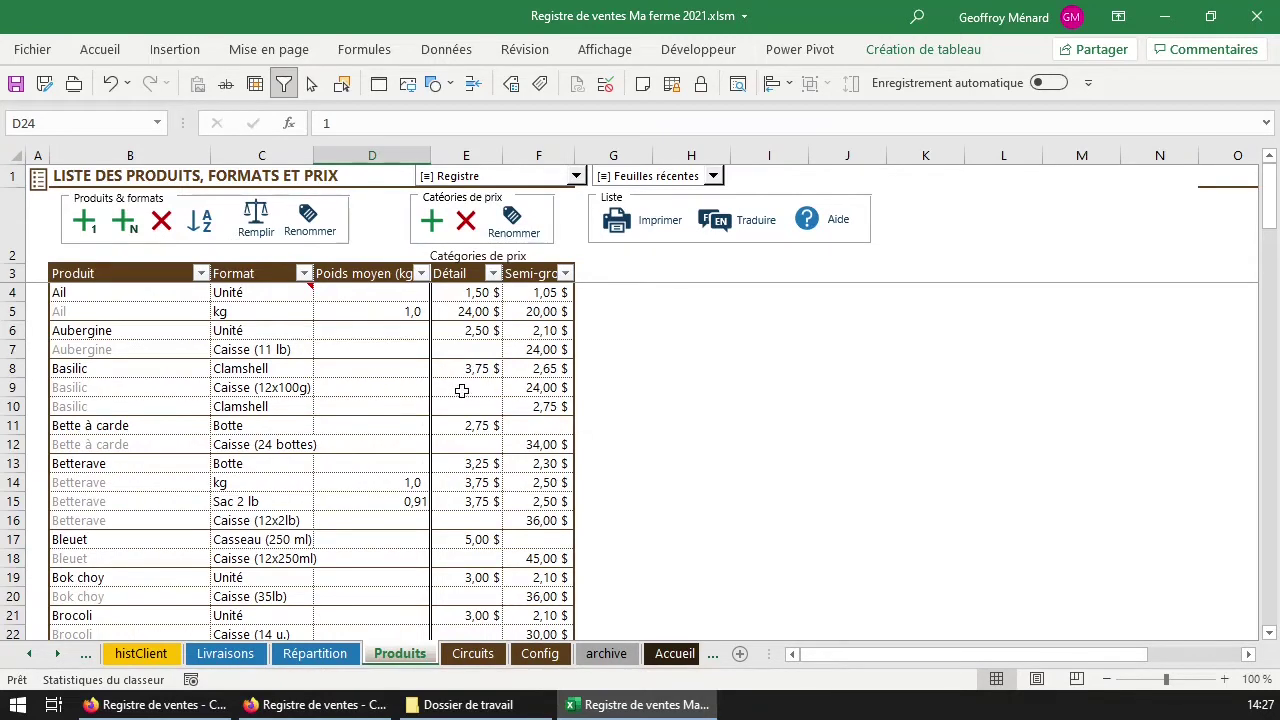
{"action": "left_click", "coordinate": [466, 330]}
{"action": "left_click", "coordinate": [467, 274]}
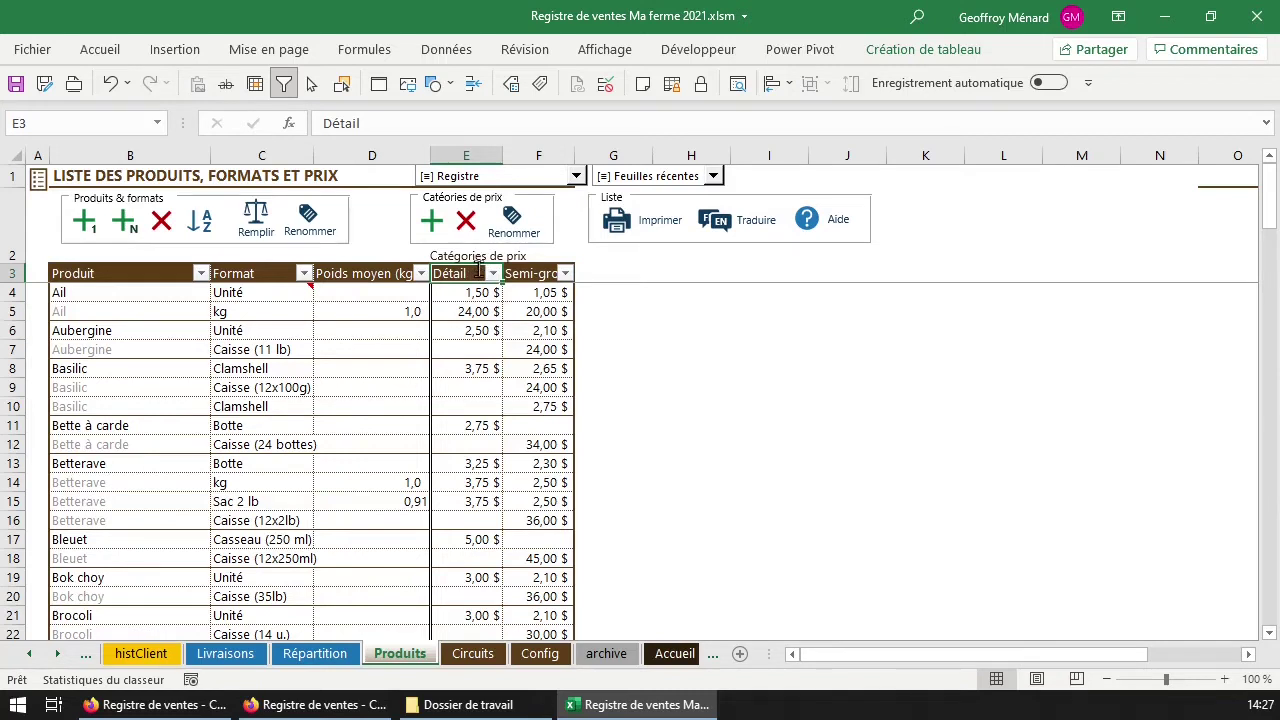
{"action": "left_click", "coordinate": [518, 273]}
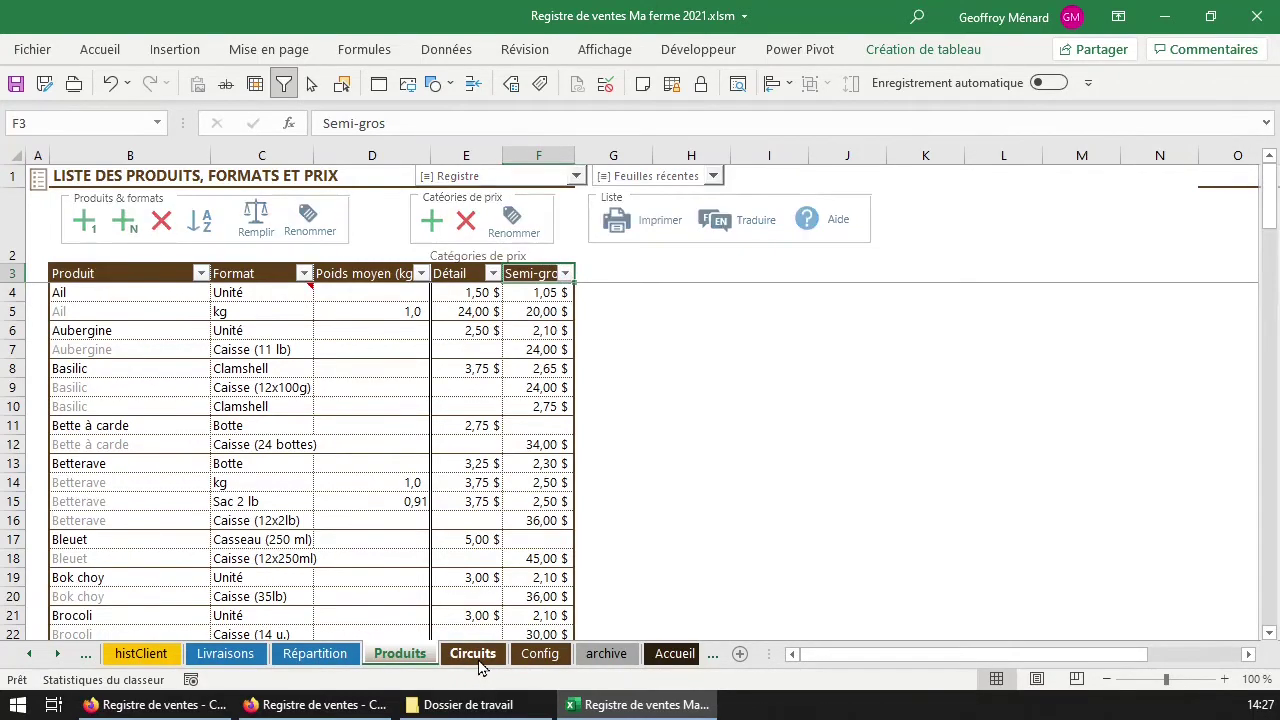
{"action": "left_click", "coordinate": [476, 656]}
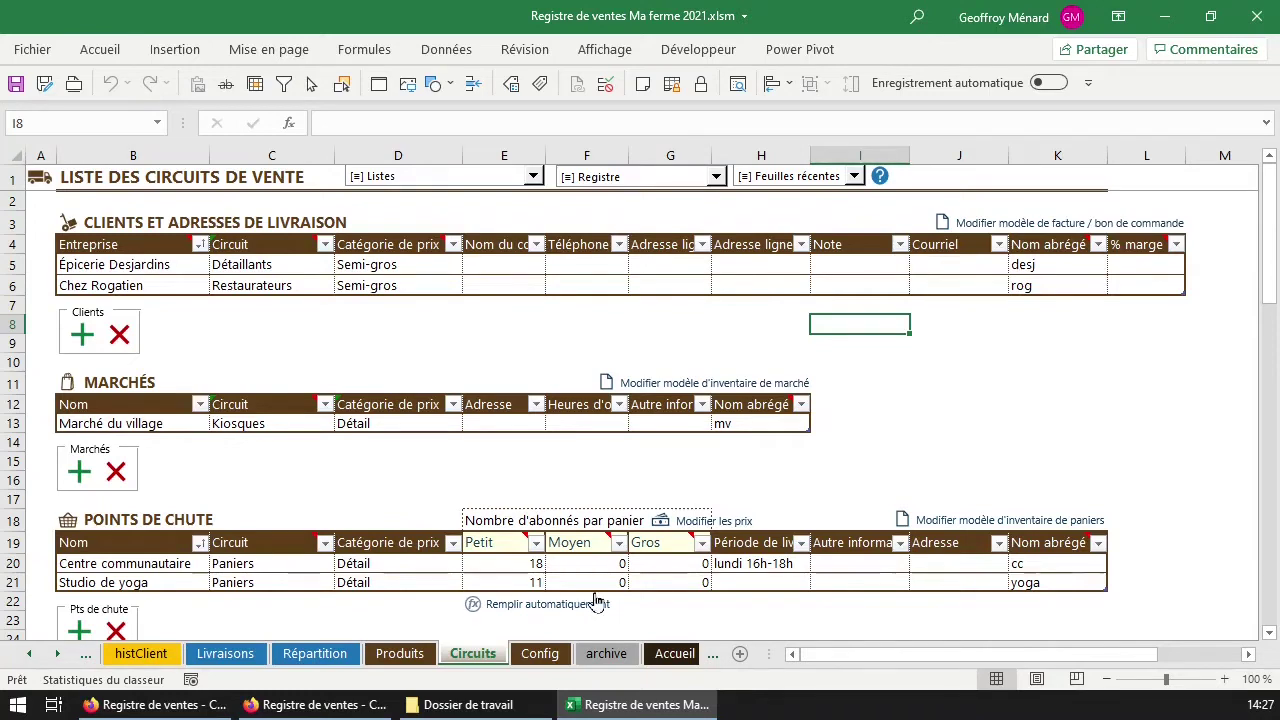
{"action": "left_click", "coordinate": [385, 563]}
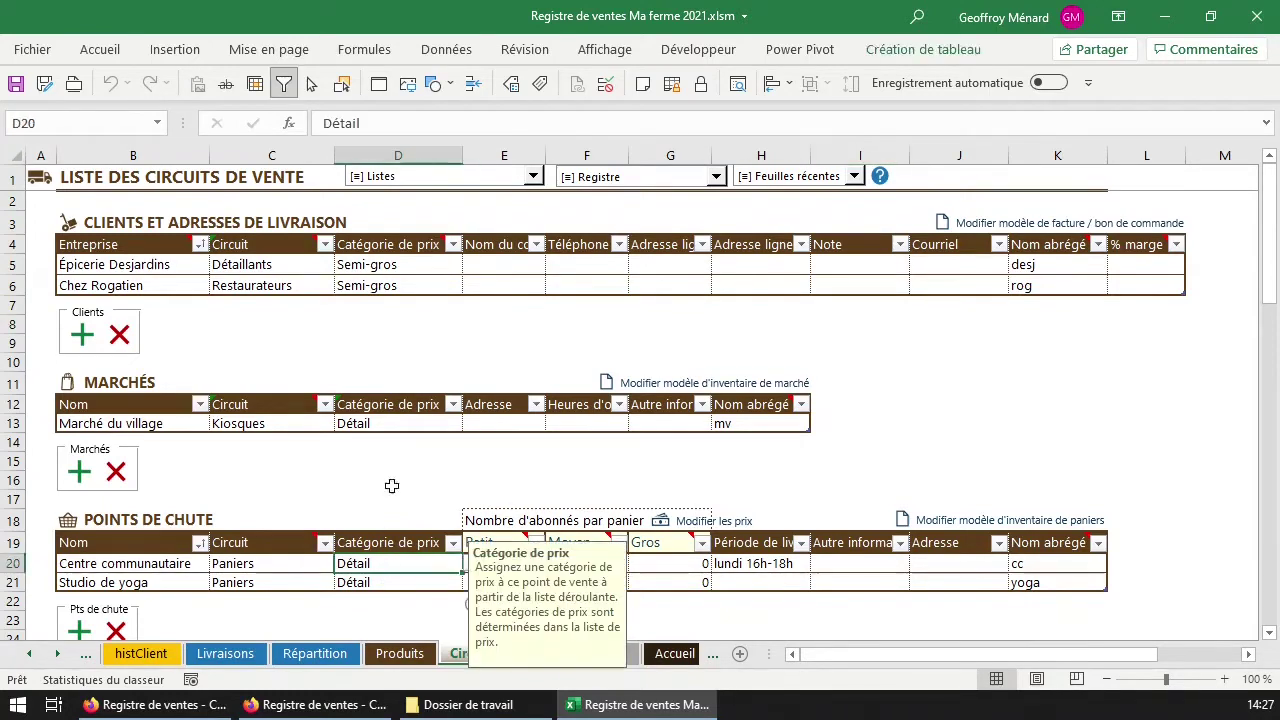
{"action": "left_click", "coordinate": [385, 418]}
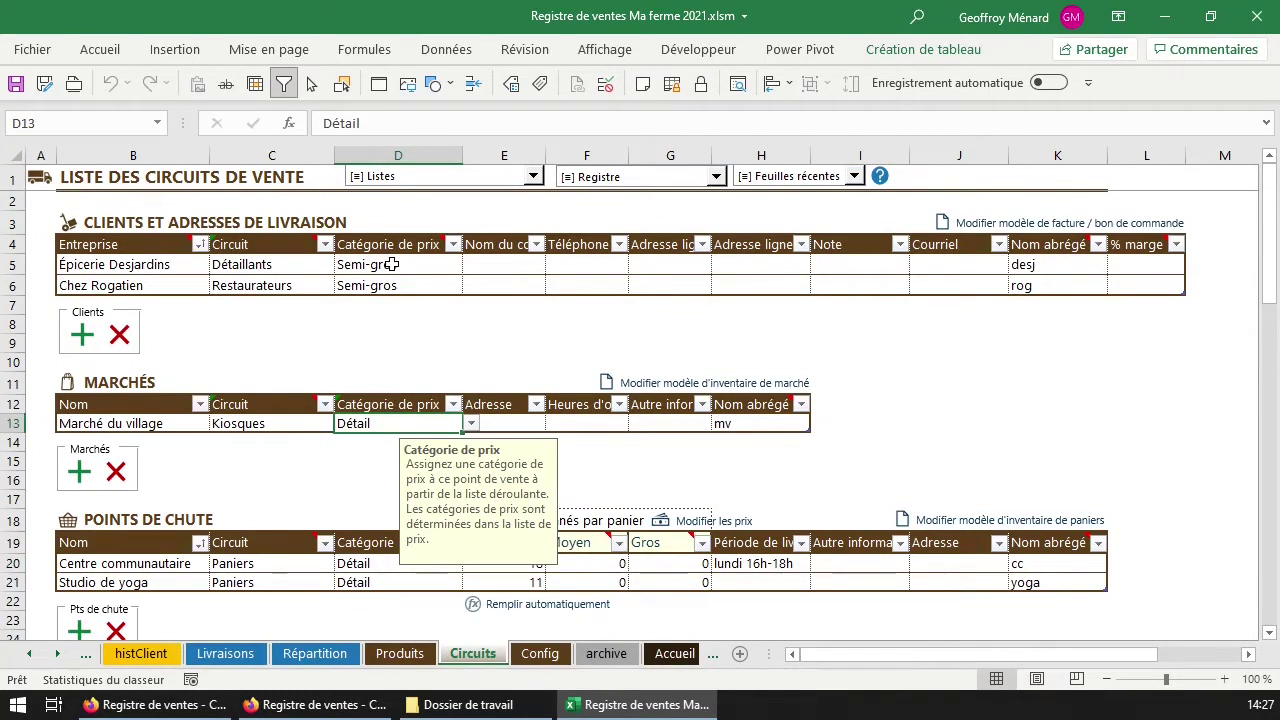
{"action": "left_click", "coordinate": [392, 264]}
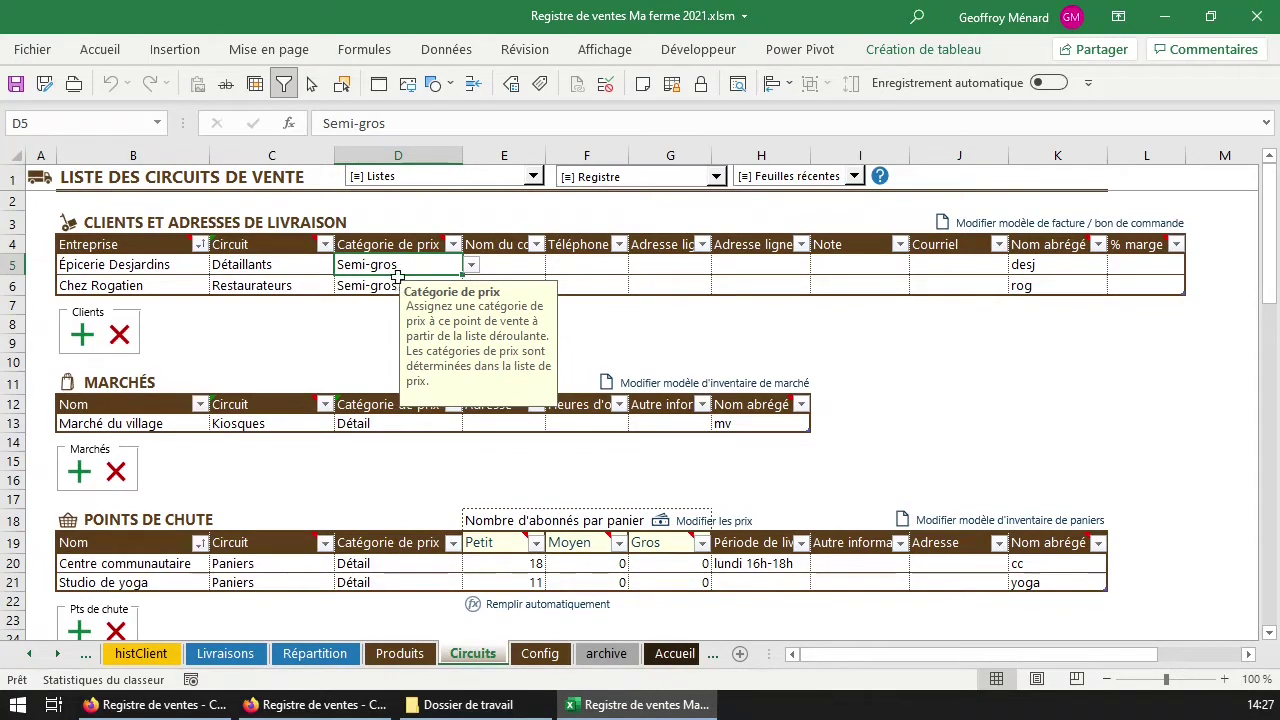
{"action": "left_click", "coordinate": [376, 424]}
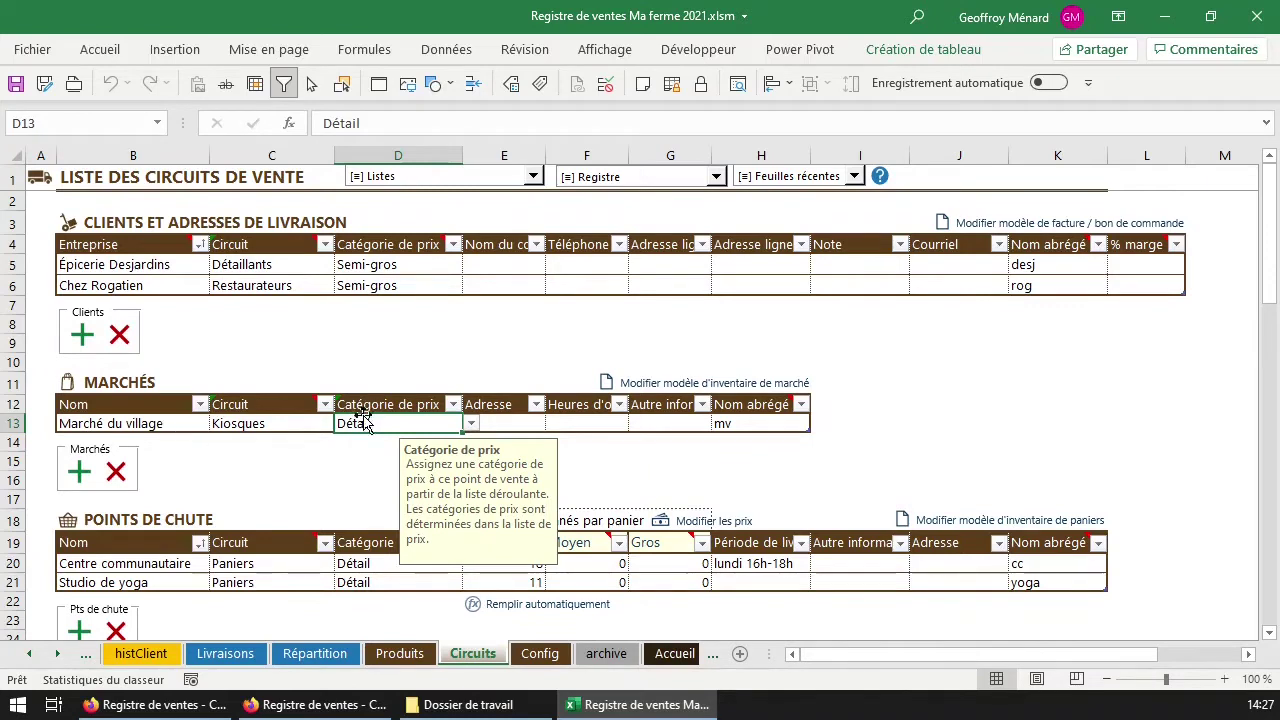
{"action": "left_click", "coordinate": [392, 285]}
{"action": "left_click", "coordinate": [380, 423]}
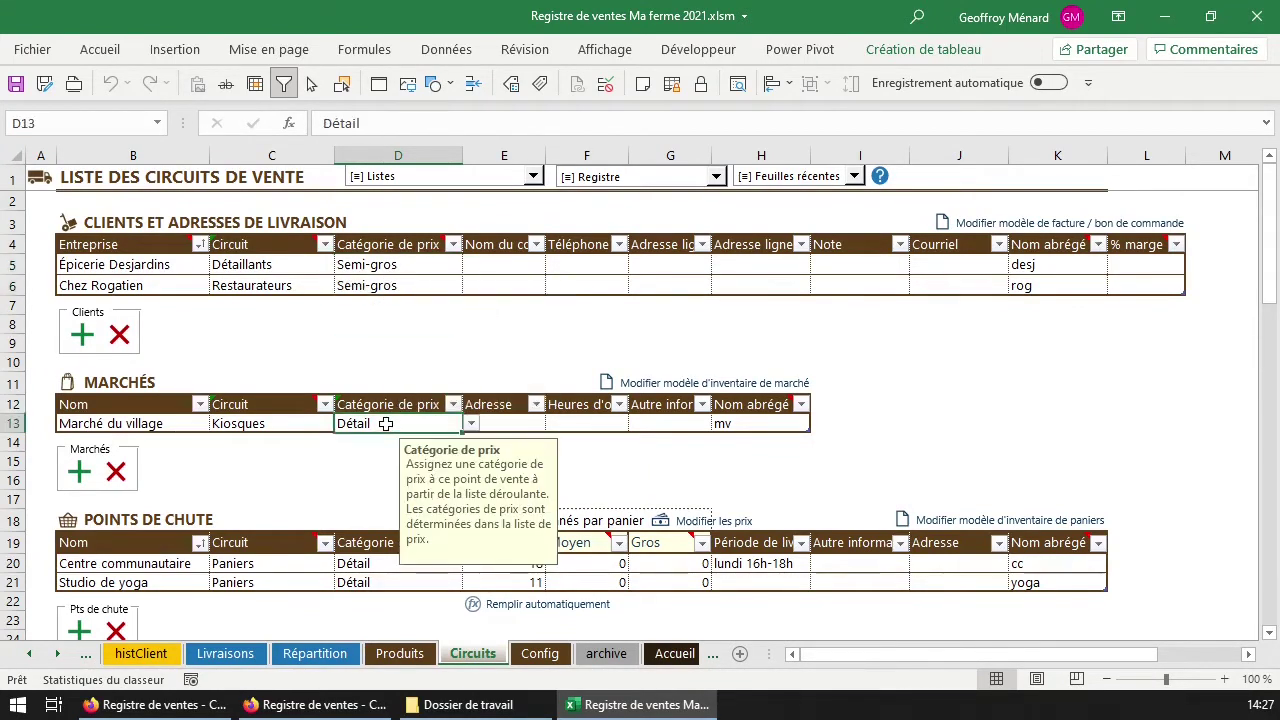
{"action": "left_click", "coordinate": [380, 582]}
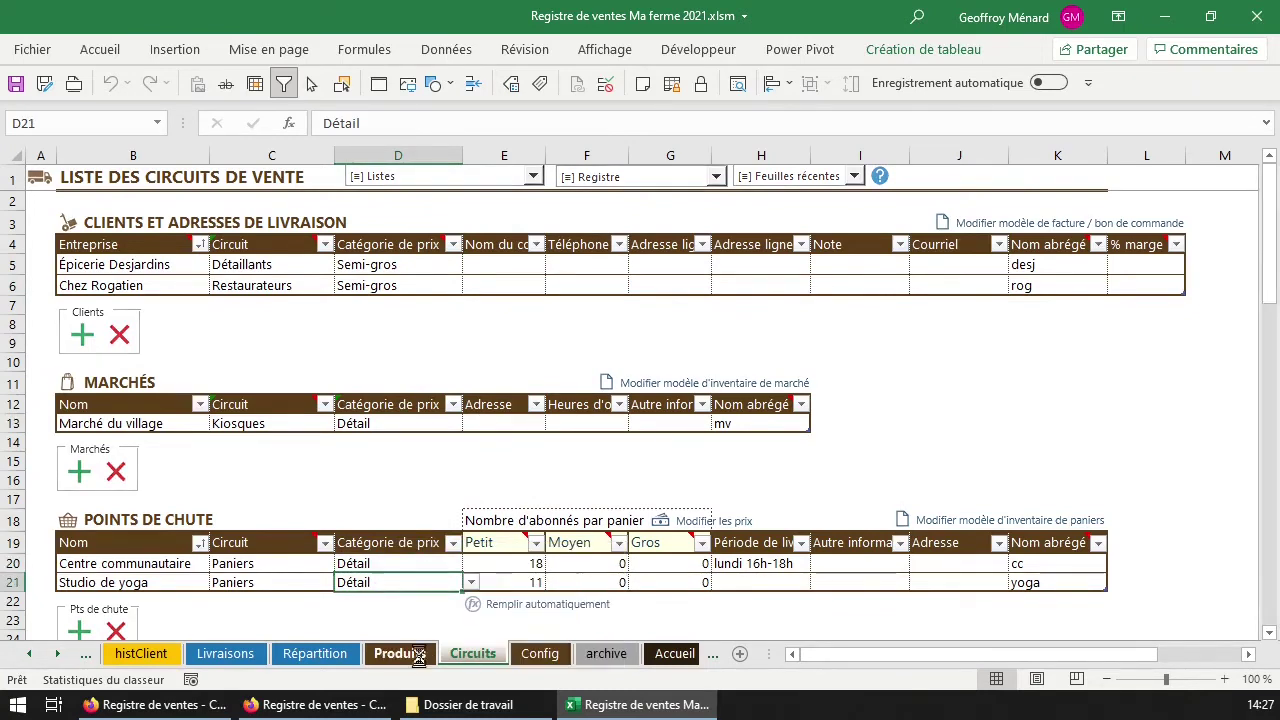
{"action": "left_click", "coordinate": [418, 655]}
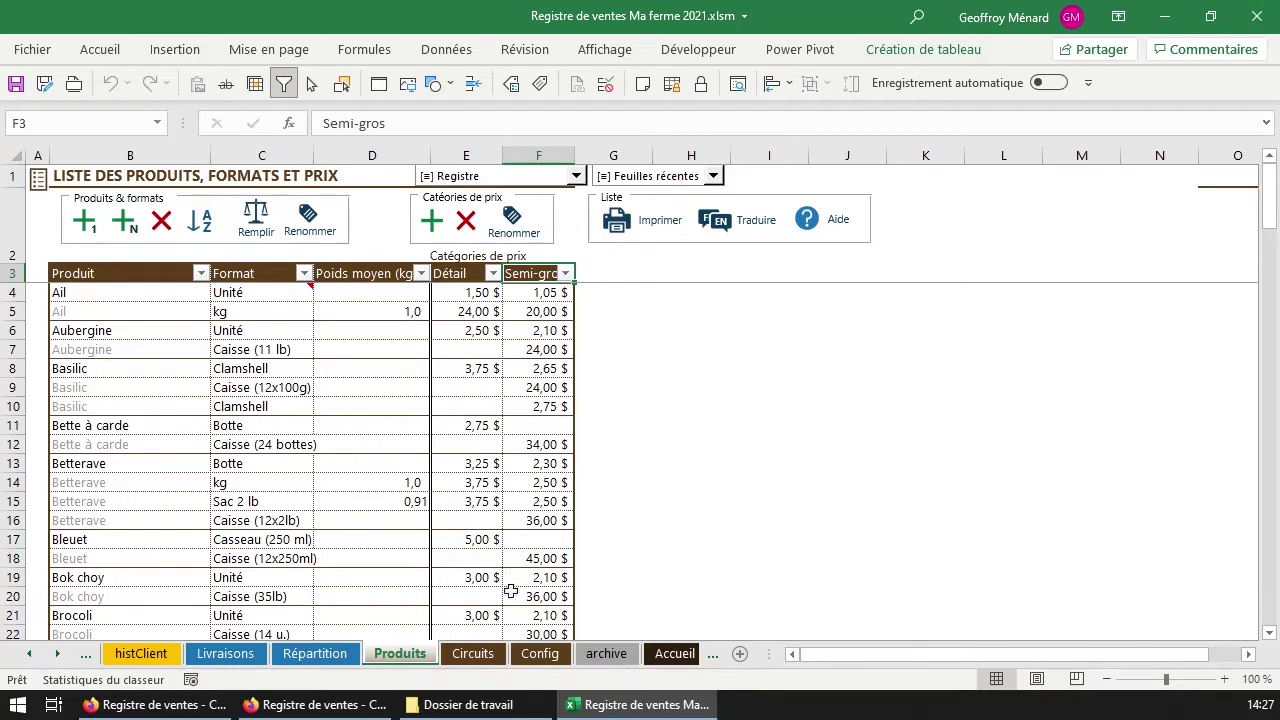
Select the Semi-gros prices F5:F18, then review client channels and price categories on Circuits.
{"action": "left_click_drag", "start_coordinate": [540, 312], "coordinate": [531, 555]}
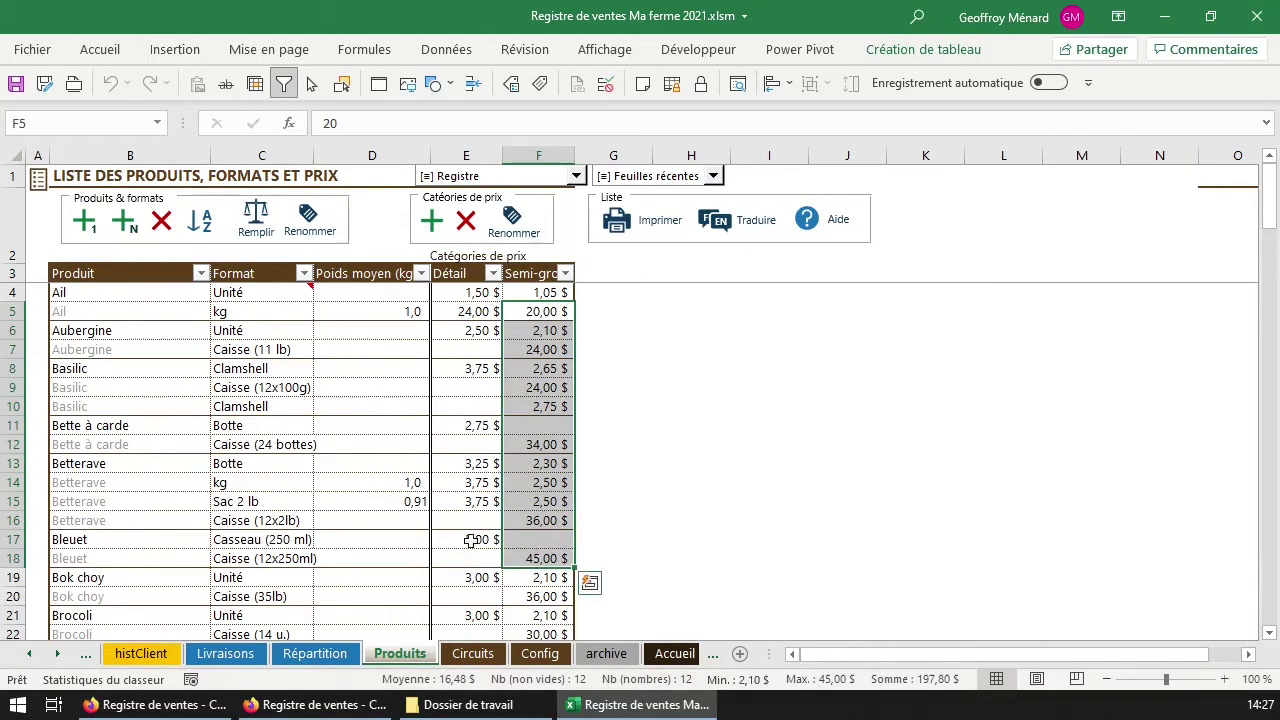
{"action": "left_click", "coordinate": [471, 655]}
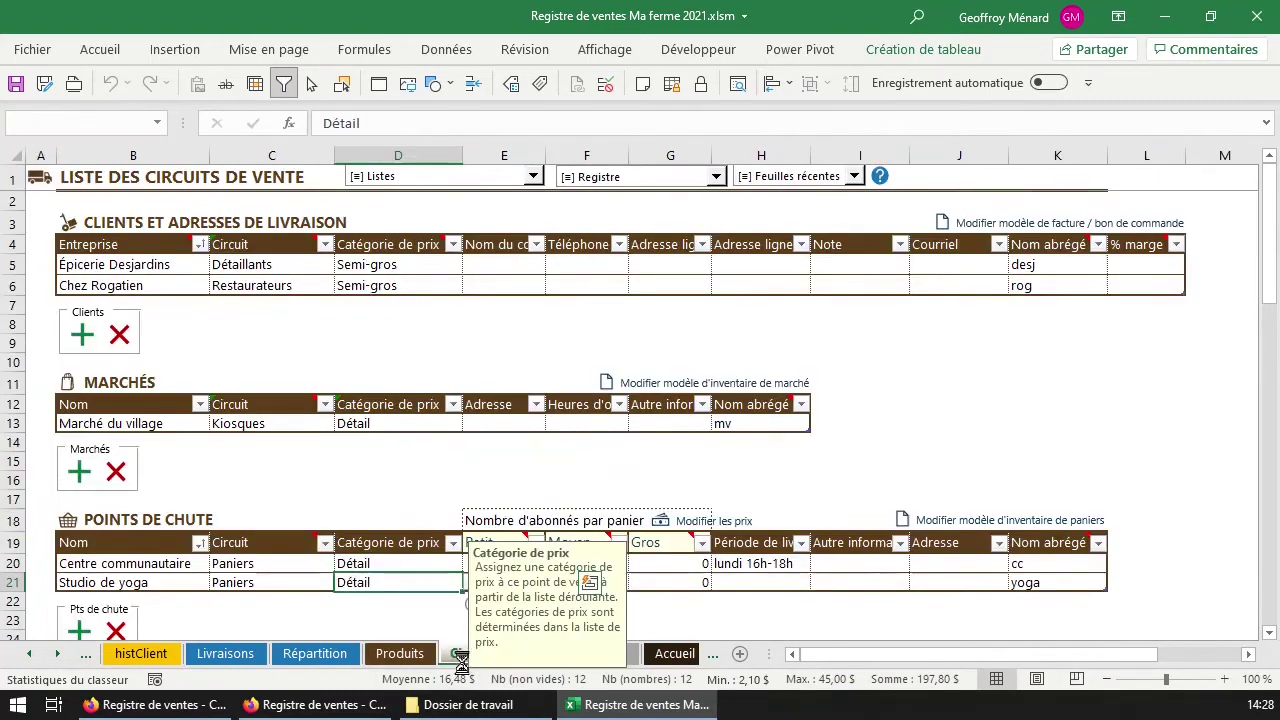
{"action": "left_click", "coordinate": [417, 265]}
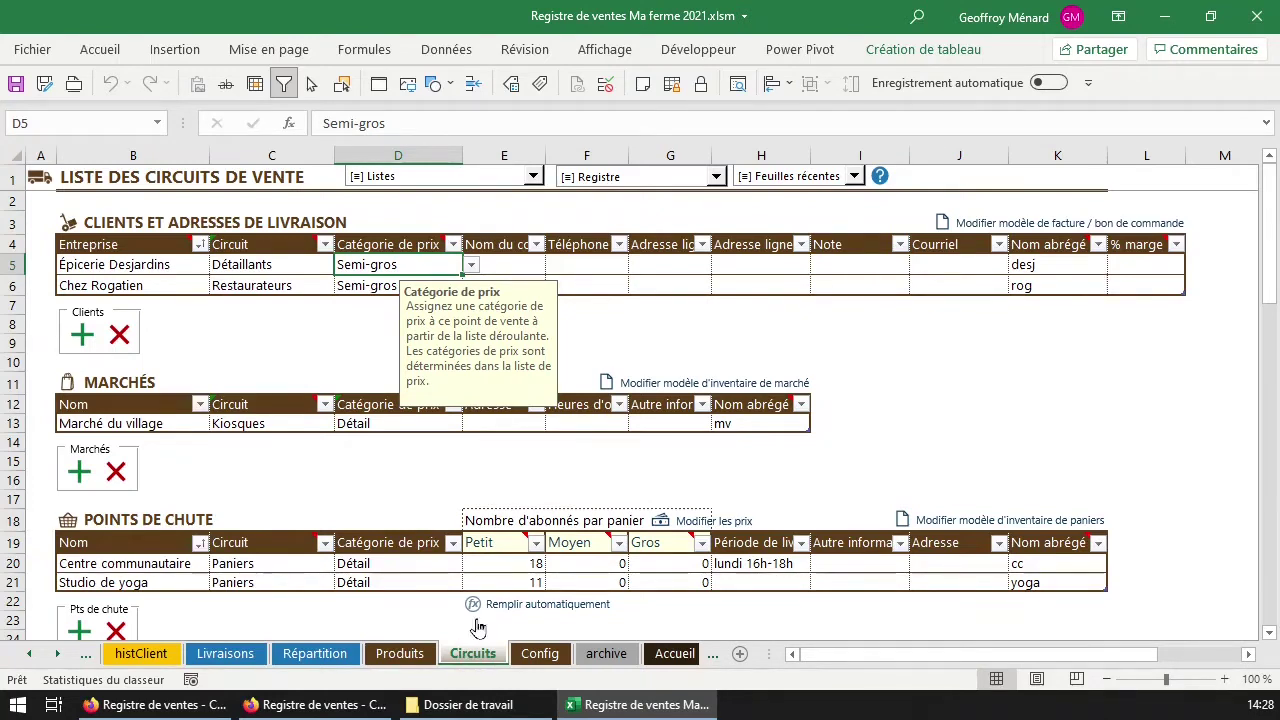
{"action": "left_click", "coordinate": [272, 283]}
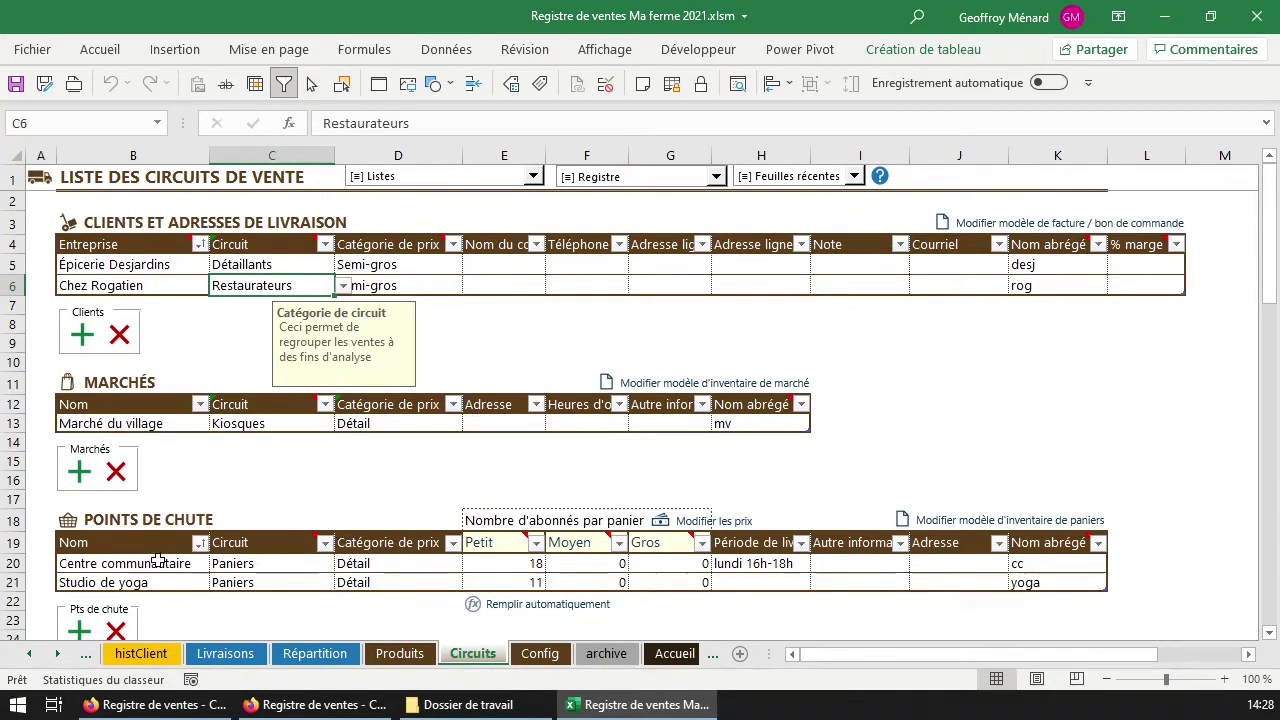
{"action": "left_click_drag", "start_coordinate": [176, 264], "coordinate": [172, 283]}
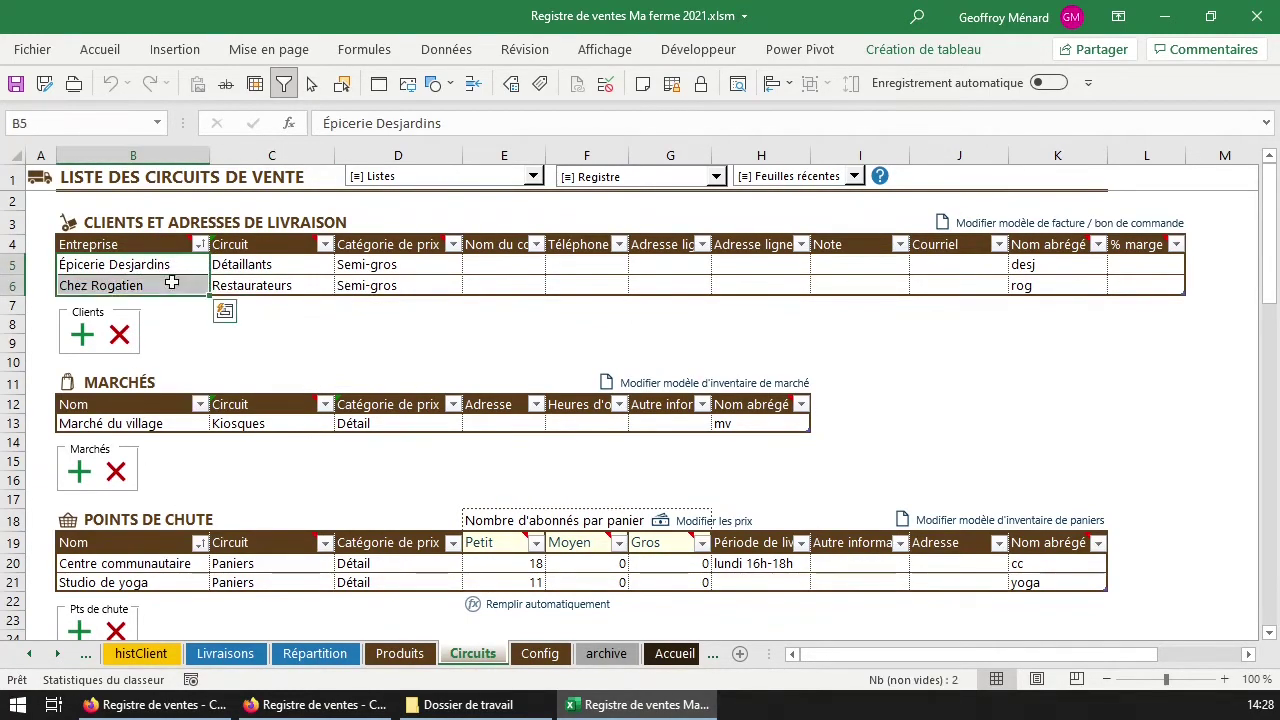
{"action": "left_click", "coordinate": [278, 267]}
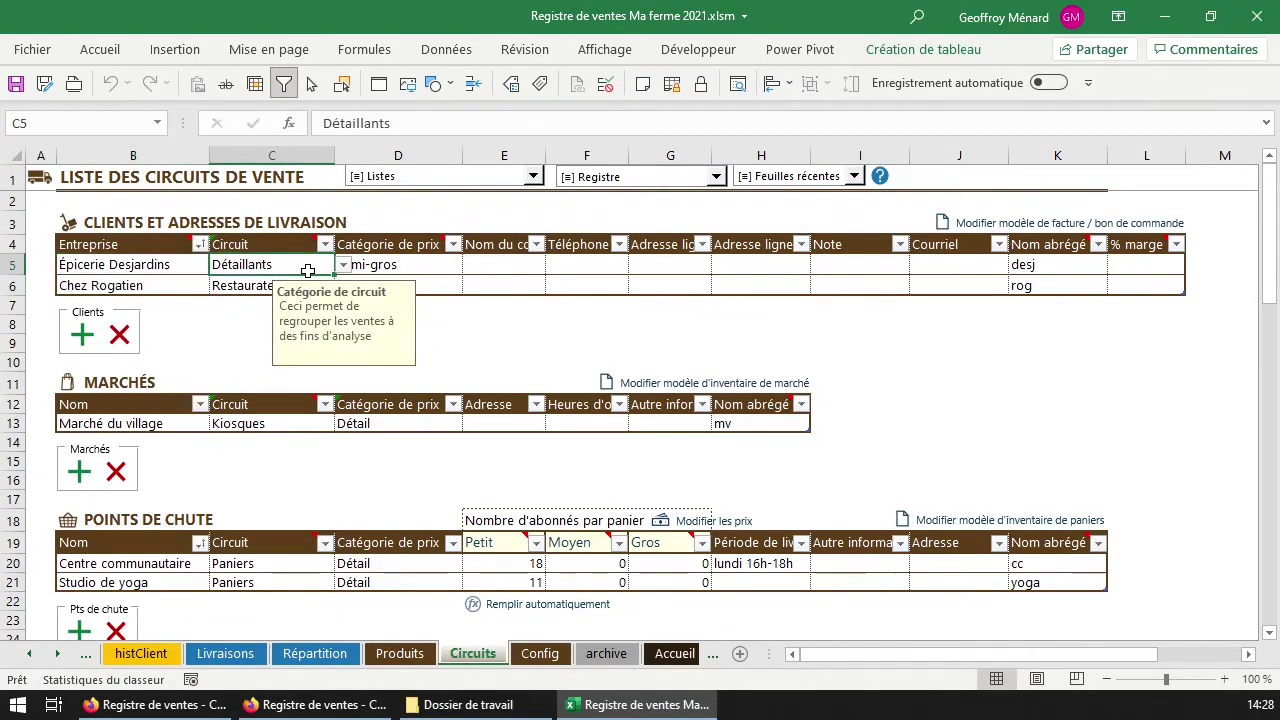
Insert a client row named Supermarché Labelle and open its Circuit channel list.
{"action": "left_click", "coordinate": [84, 335]}
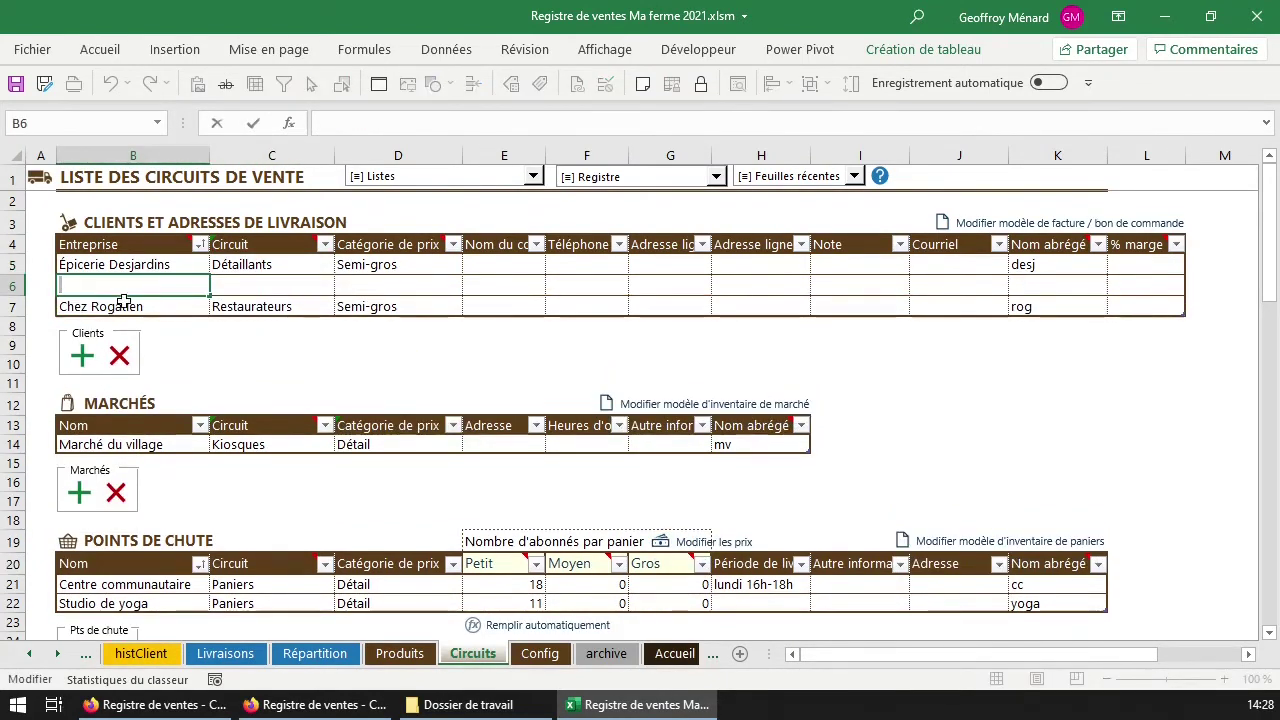
{"action": "type", "text": "Supermarché Labelle"}
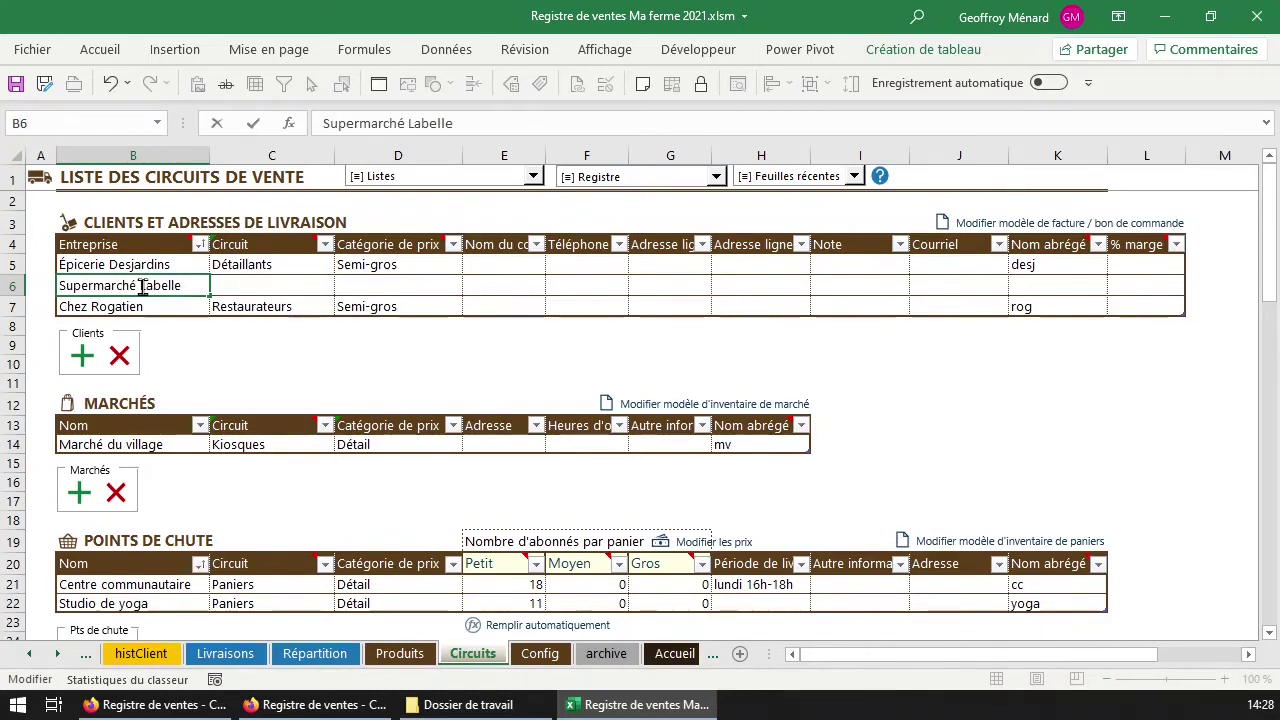
{"action": "key", "text": "Return"}
{"action": "left_click", "coordinate": [143, 287]}
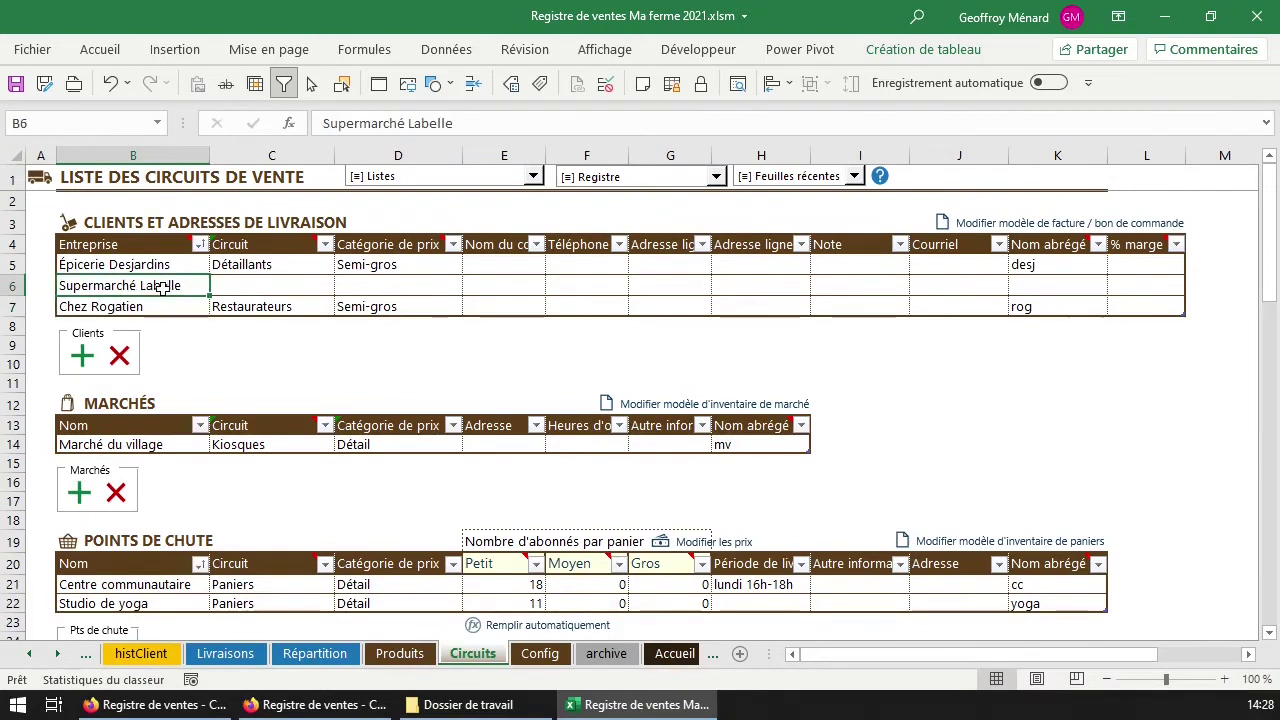
{"action": "left_click", "coordinate": [231, 289]}
{"action": "left_click", "coordinate": [166, 286]}
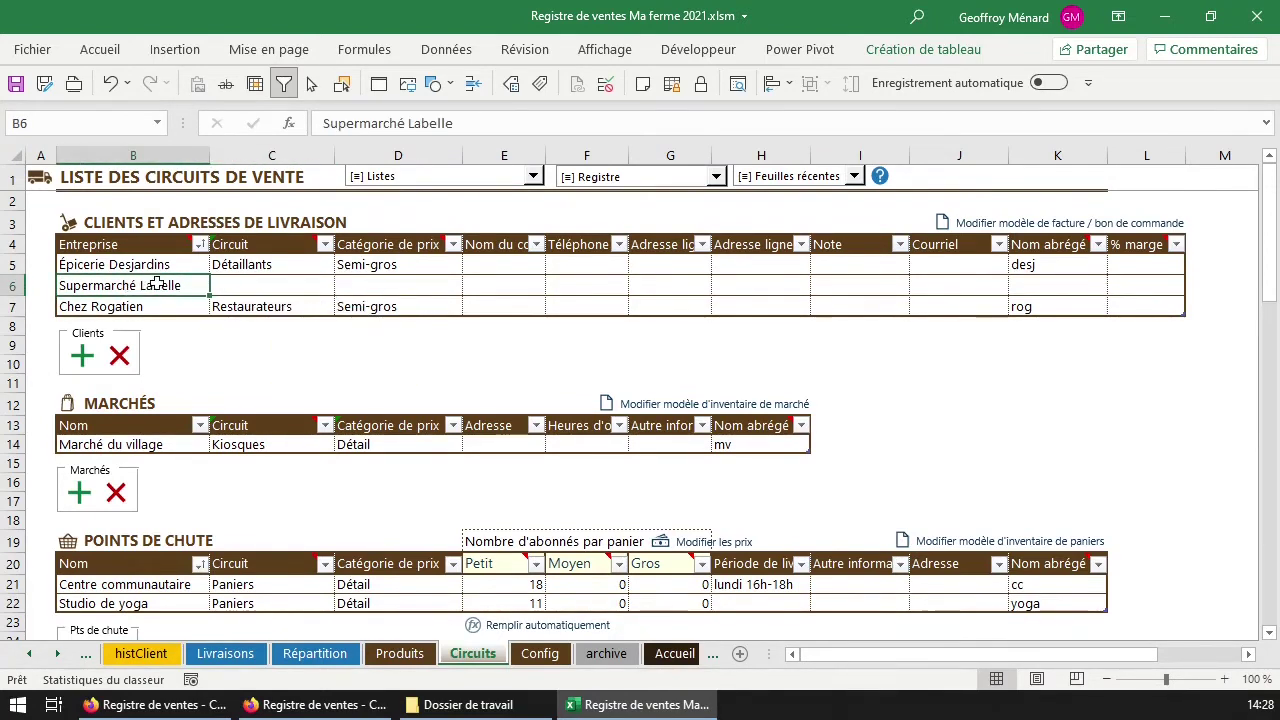
{"action": "left_click", "coordinate": [244, 287]}
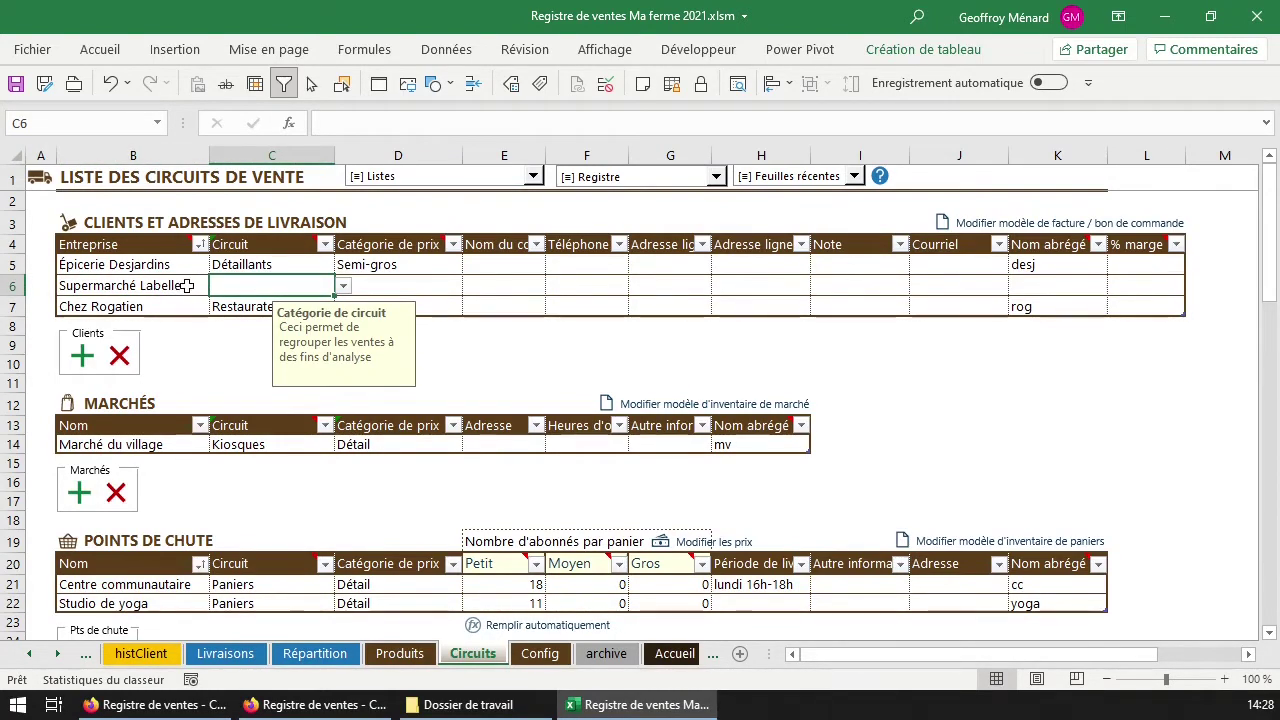
{"action": "left_click", "coordinate": [343, 287]}
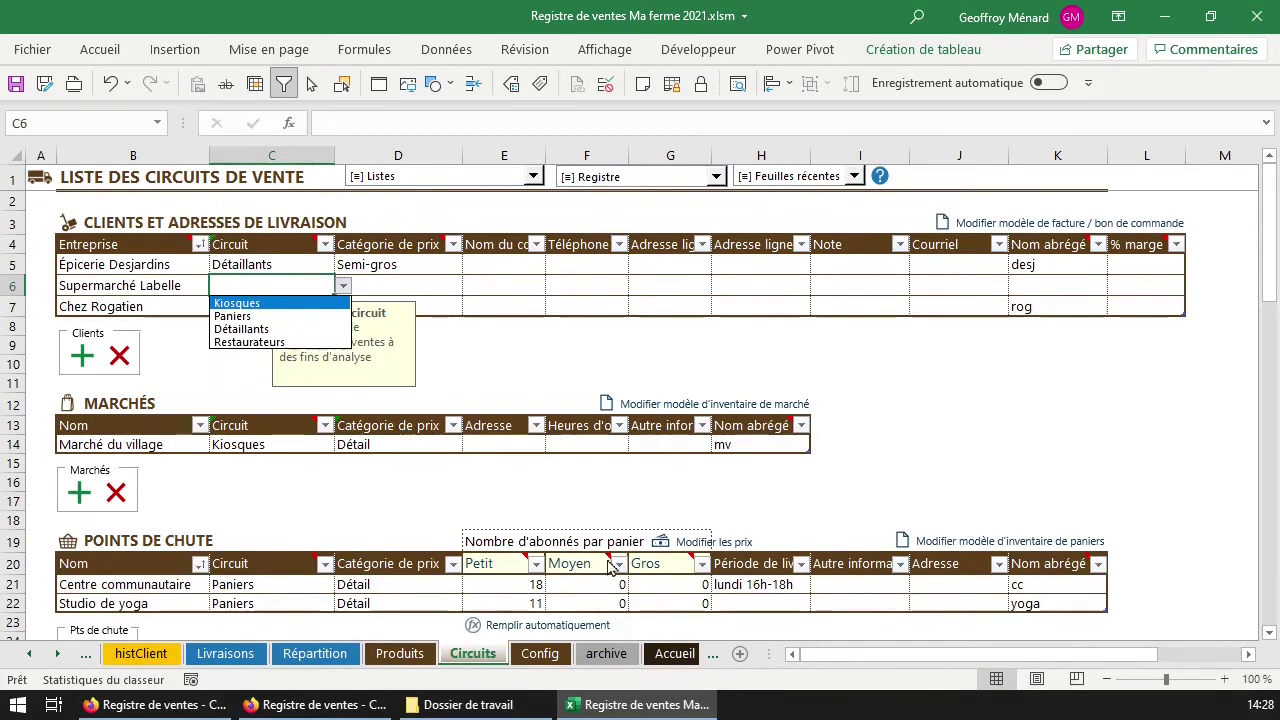
{"action": "left_click", "coordinate": [539, 653]}
Review the four circuit categories, append Grossistes in C69, then return to Circuits.
{"action": "scroll", "coordinate": [367, 519], "scroll_direction": "down", "scroll_amount": 15}
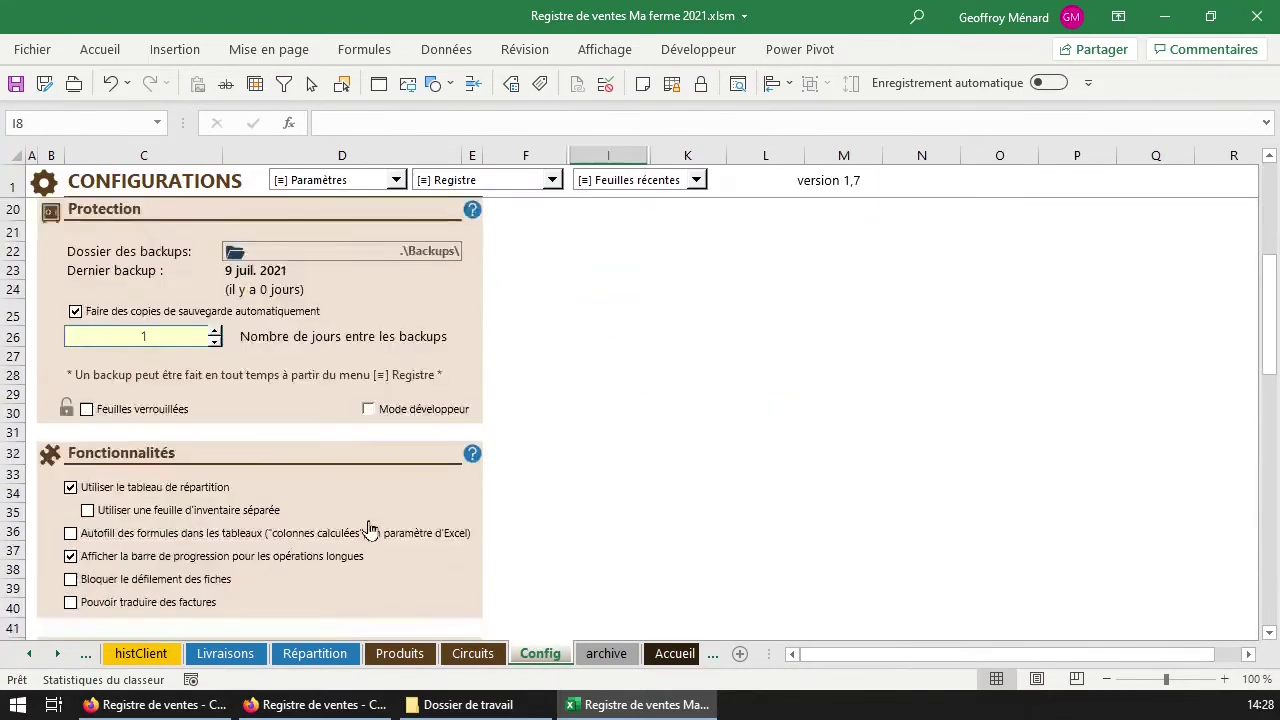
{"action": "scroll", "coordinate": [365, 527], "scroll_direction": "down", "scroll_amount": 2}
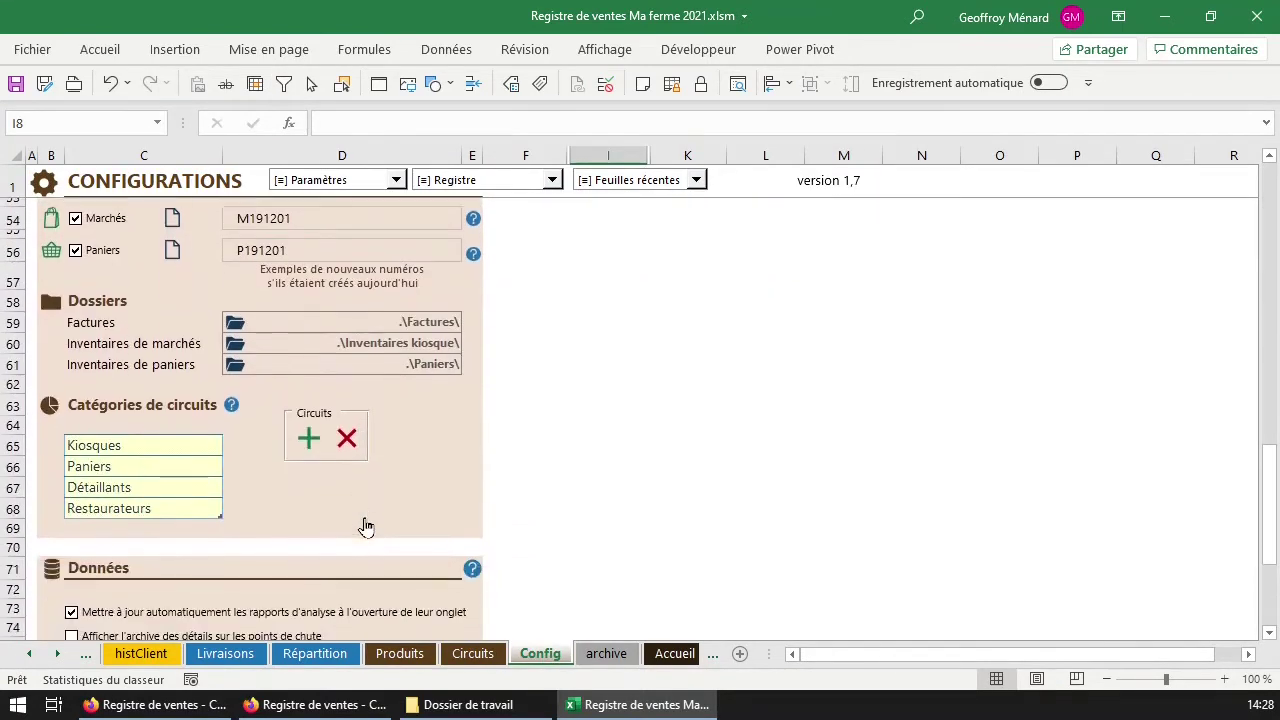
{"action": "left_click_drag", "start_coordinate": [108, 446], "coordinate": [108, 497]}
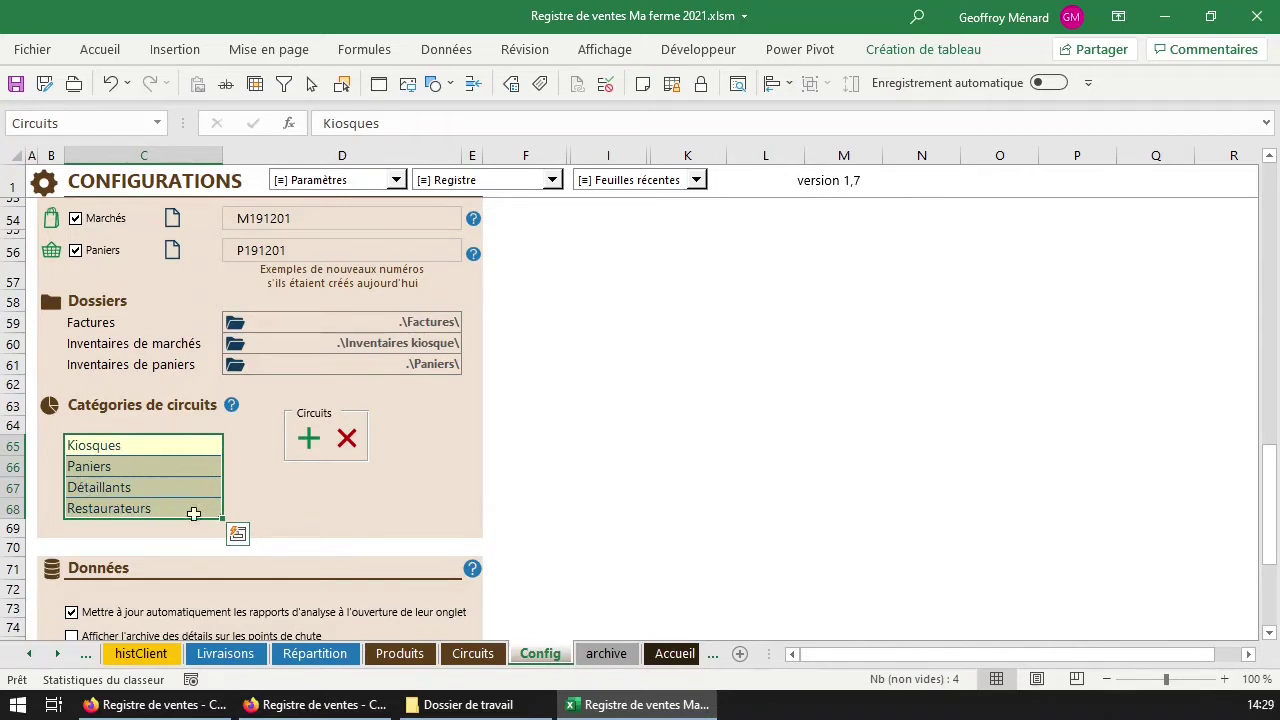
{"action": "left_click", "coordinate": [121, 488]}
{"action": "left_click", "coordinate": [118, 470]}
{"action": "left_click", "coordinate": [146, 447]}
{"action": "left_click", "coordinate": [176, 508]}
{"action": "left_click", "coordinate": [309, 438]}
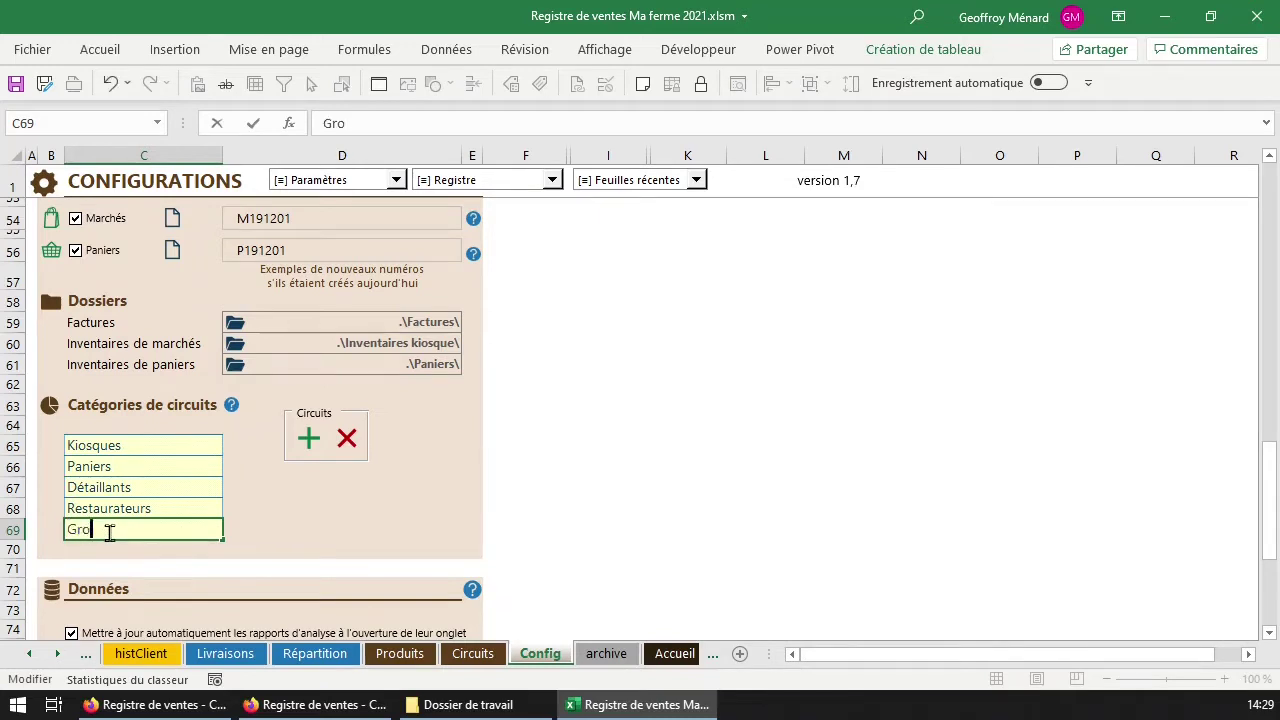
{"action": "key", "text": "Return"}
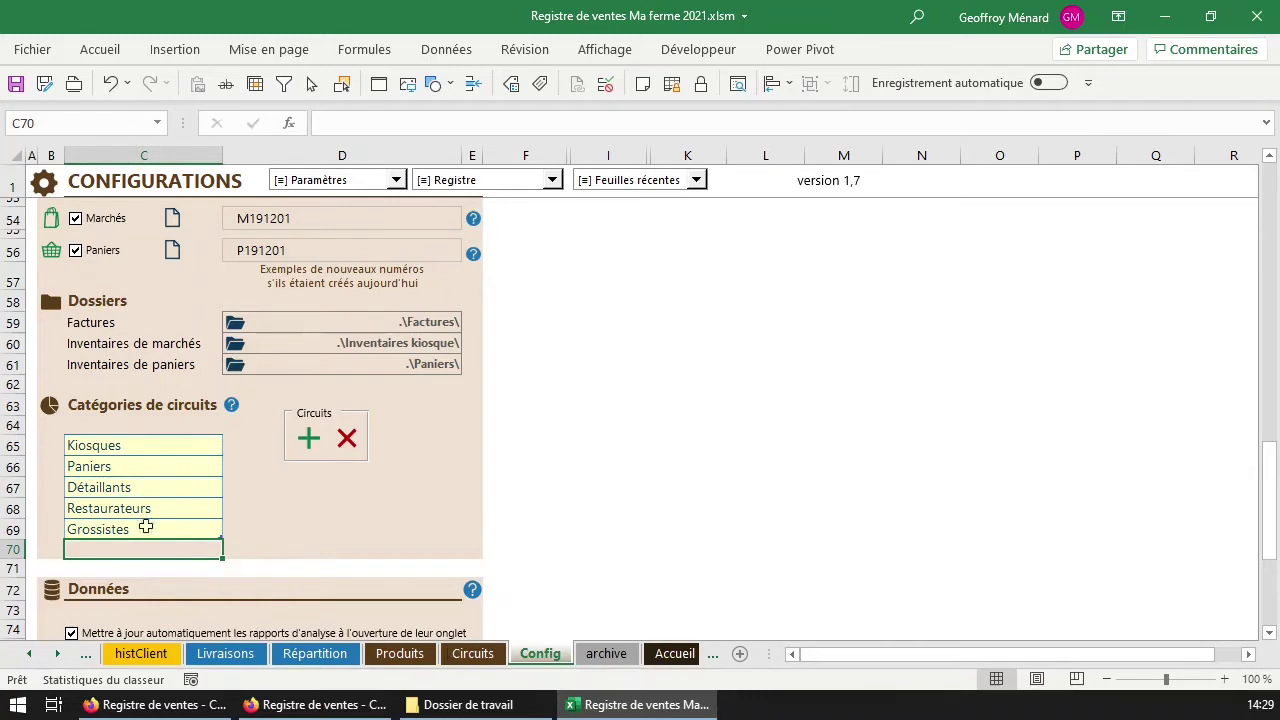
{"action": "left_click", "coordinate": [490, 655]}
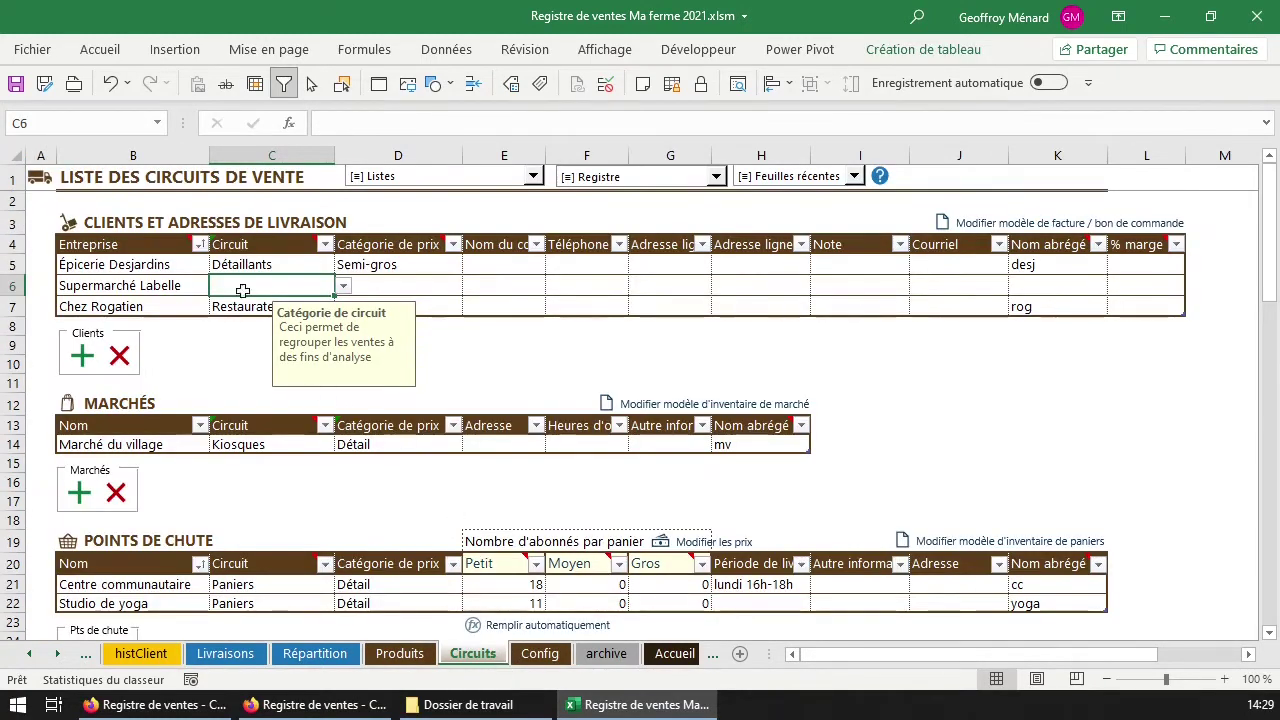
Set Supermarché Labelle's circuit to Grossistes and price category to Semi-gros, checking Produits' price columns.
{"action": "left_click", "coordinate": [338, 285]}
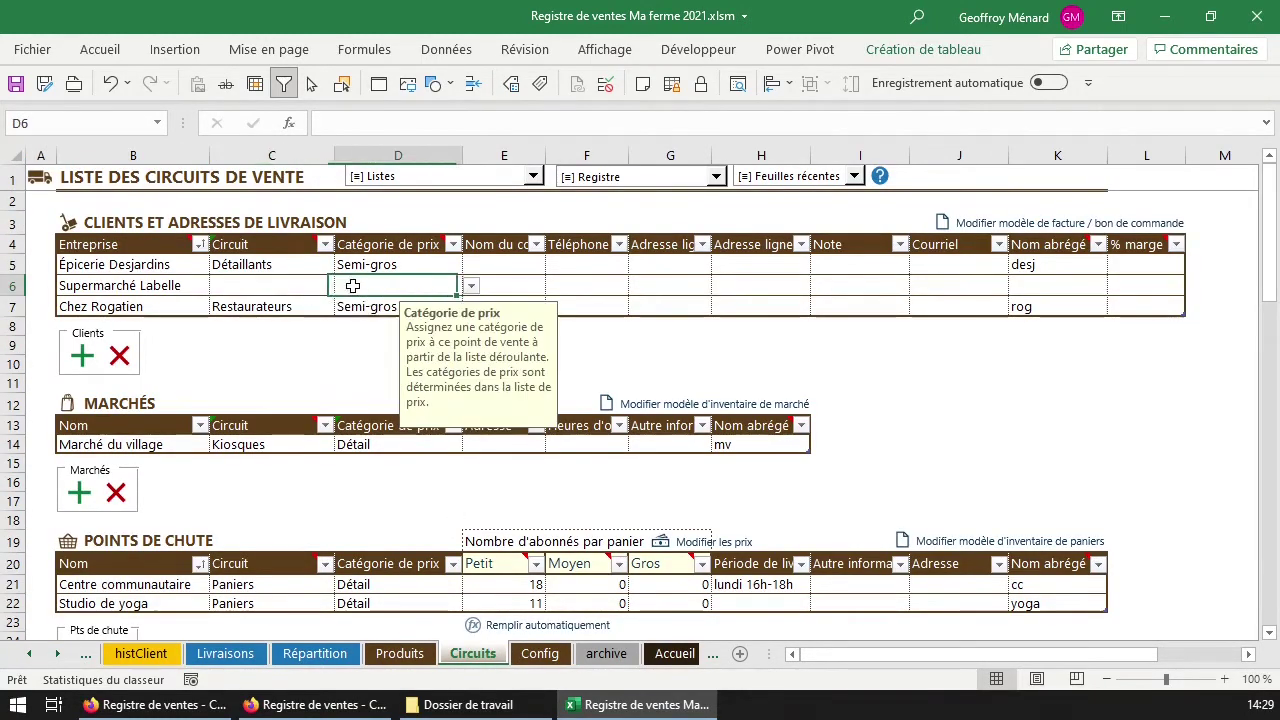
{"action": "left_click", "coordinate": [333, 286]}
{"action": "left_click", "coordinate": [343, 286]}
{"action": "left_click", "coordinate": [300, 355]}
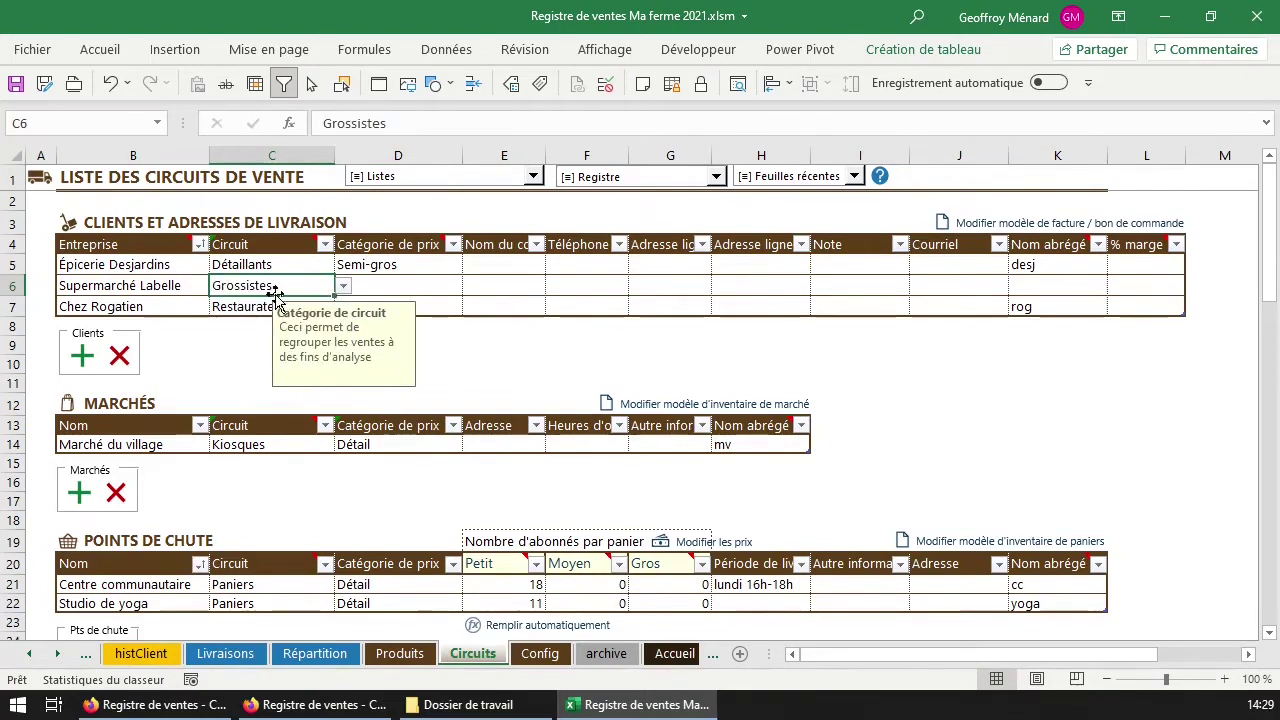
{"action": "left_click", "coordinate": [400, 286]}
{"action": "left_click", "coordinate": [470, 286]}
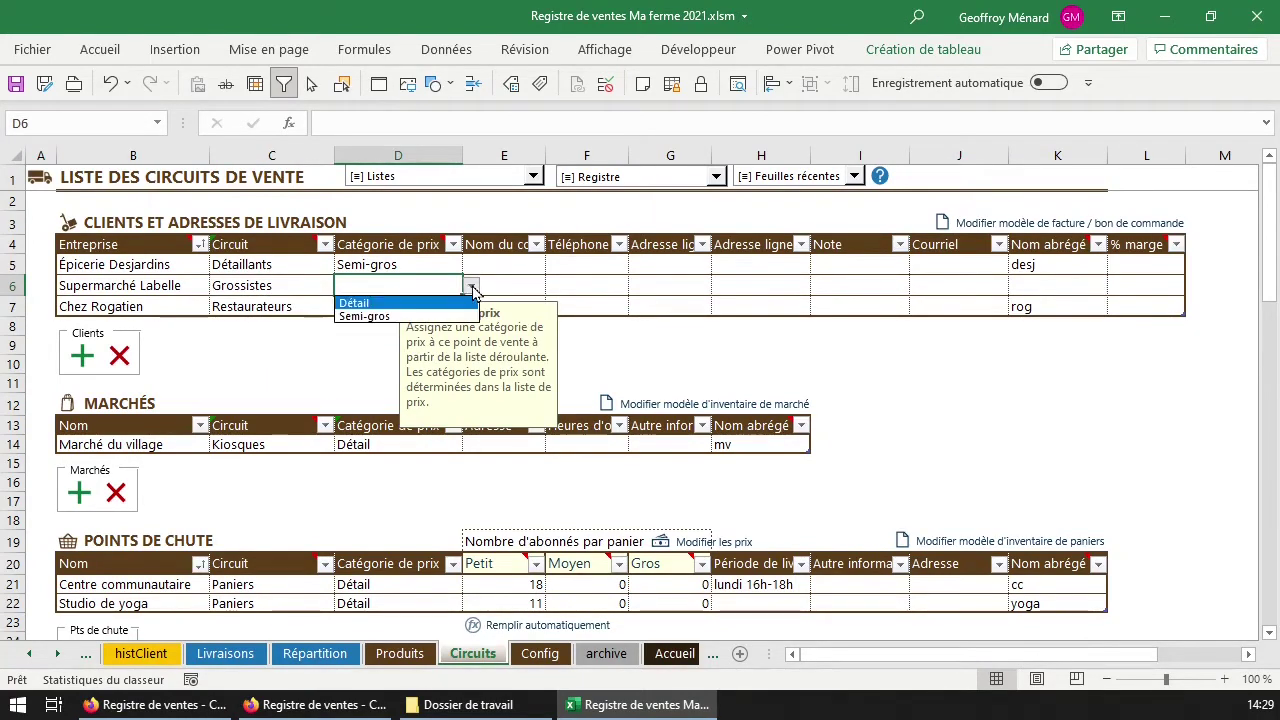
{"action": "left_click", "coordinate": [425, 318]}
{"action": "left_click", "coordinate": [400, 654]}
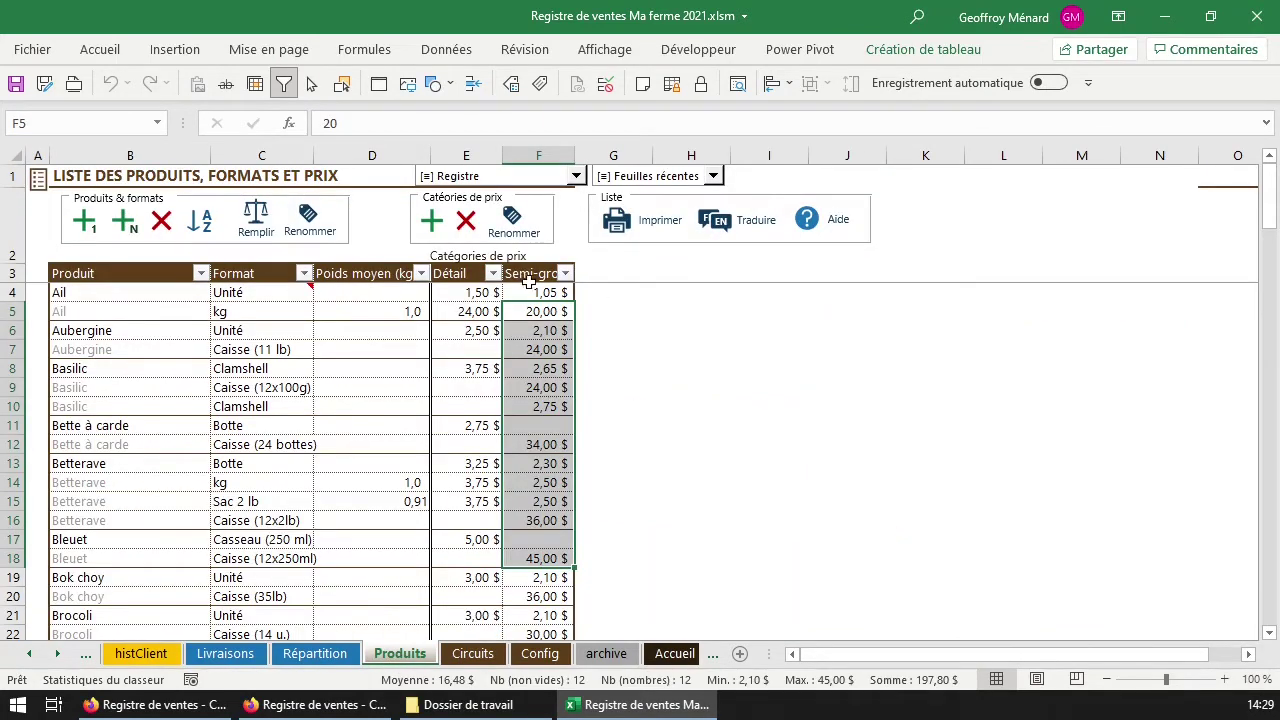
{"action": "left_click", "coordinate": [473, 654]}
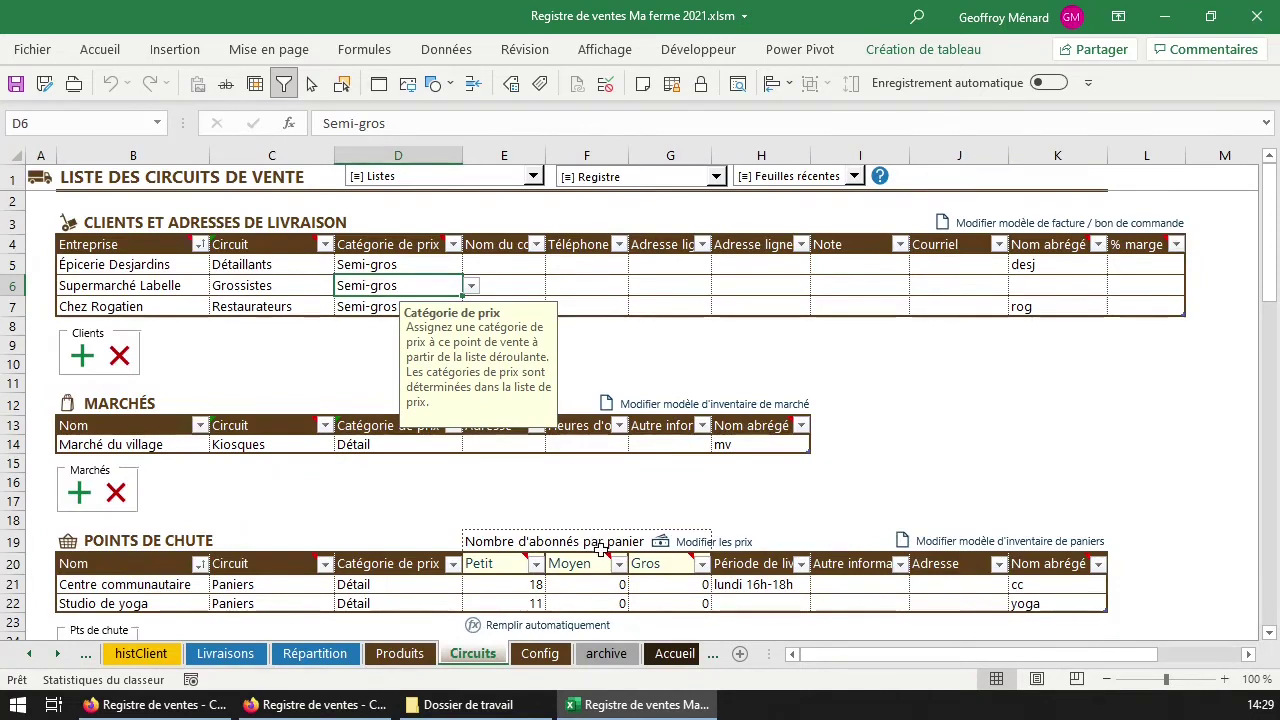
Review the Nom du contact column heading and scroll through the workbook's sheet tabs.
{"action": "left_click", "coordinate": [502, 260]}
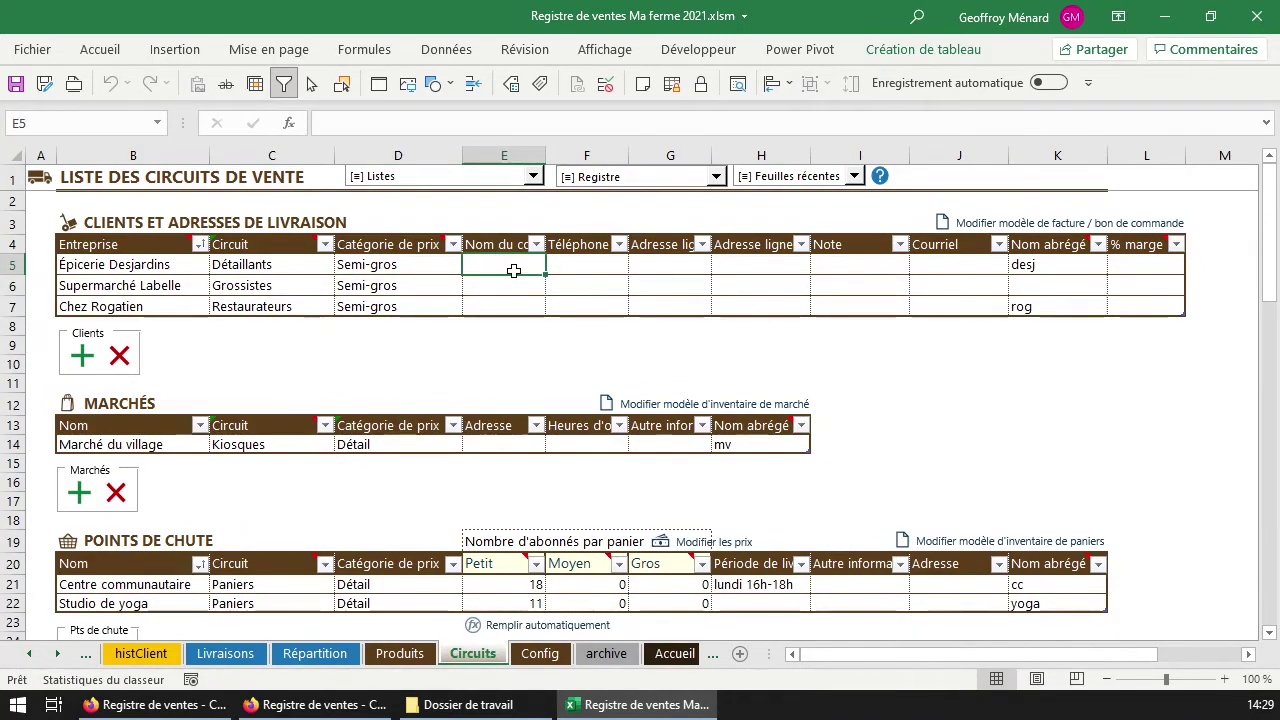
{"action": "left_click", "coordinate": [508, 247]}
{"action": "left_click", "coordinate": [512, 265]}
{"action": "left_click_drag", "start_coordinate": [512, 265], "coordinate": [510, 286]}
{"action": "left_click", "coordinate": [511, 266]}
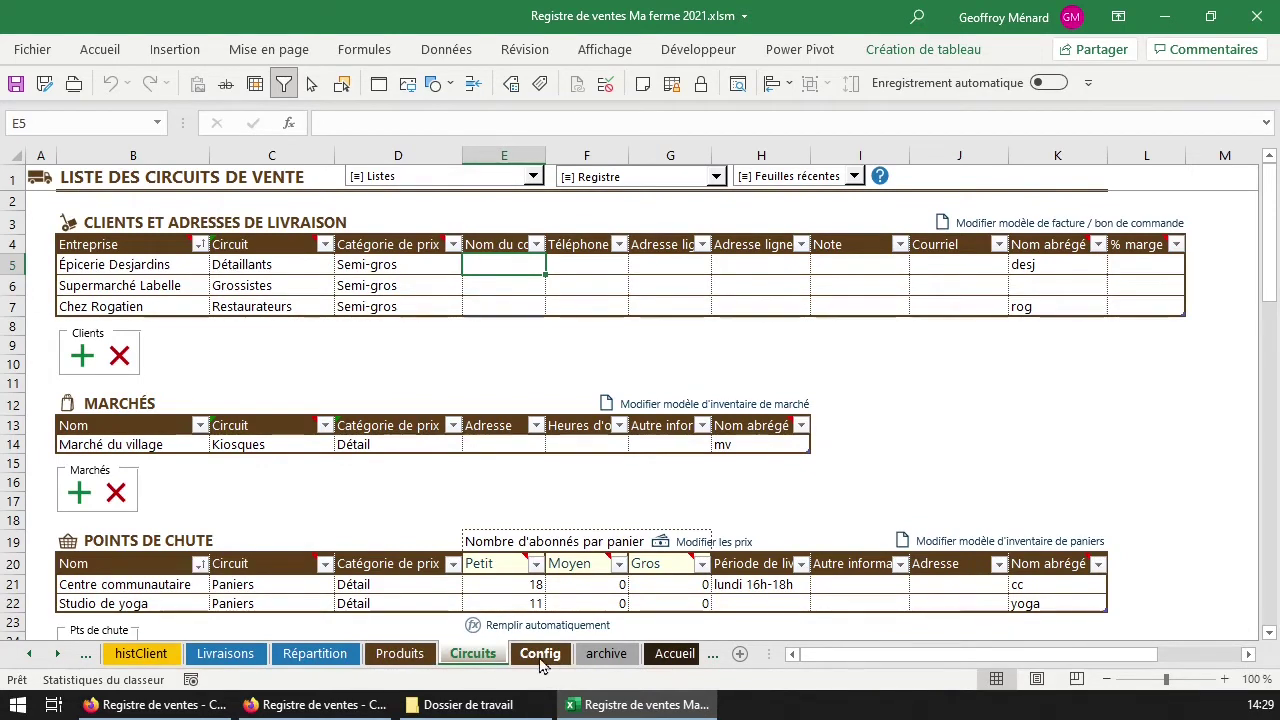
{"action": "left_click", "coordinate": [30, 654]}
{"action": "left_click", "coordinate": [60, 655]}
{"action": "left_click", "coordinate": [60, 655]}
{"action": "left_click", "coordinate": [60, 655]}
{"action": "left_click", "coordinate": [60, 655]}
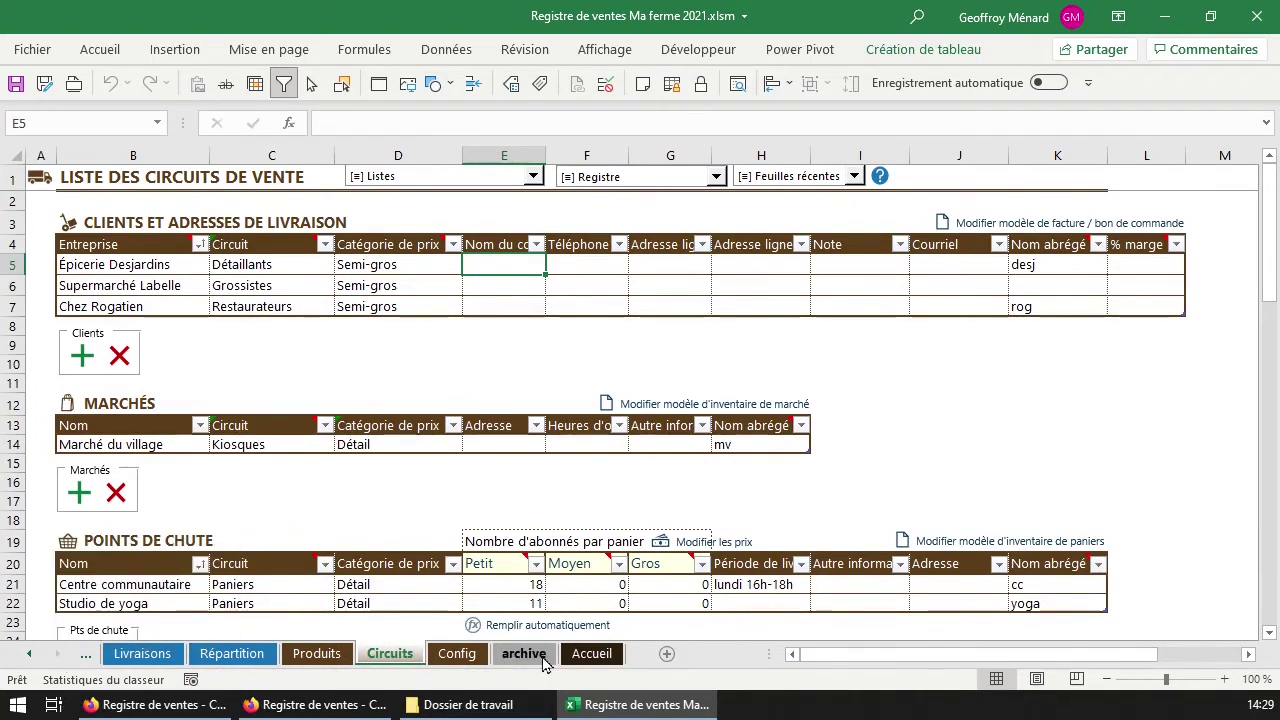
Review Supermarché Labelle's contact, phone, address, Note and Courriel columns, ending at its short name cell.
{"action": "left_click", "coordinate": [514, 280]}
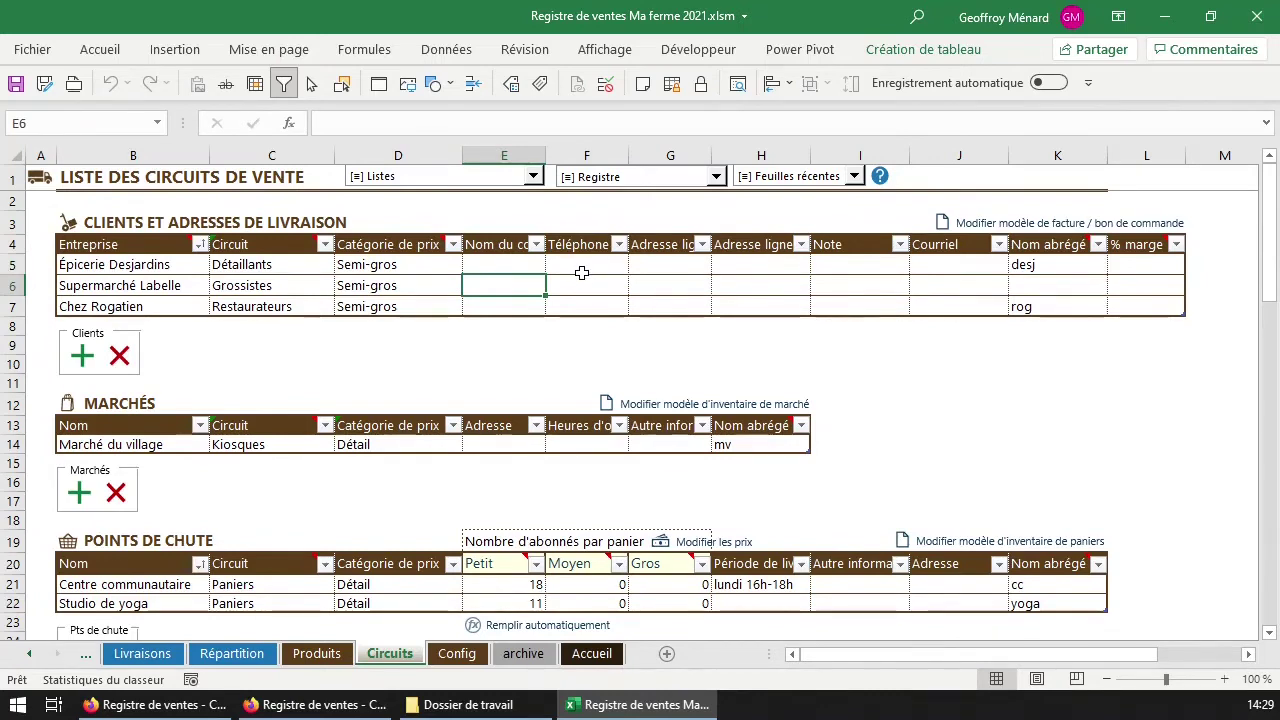
{"action": "left_click", "coordinate": [584, 270]}
{"action": "left_click", "coordinate": [682, 270]}
{"action": "left_click", "coordinate": [787, 270]}
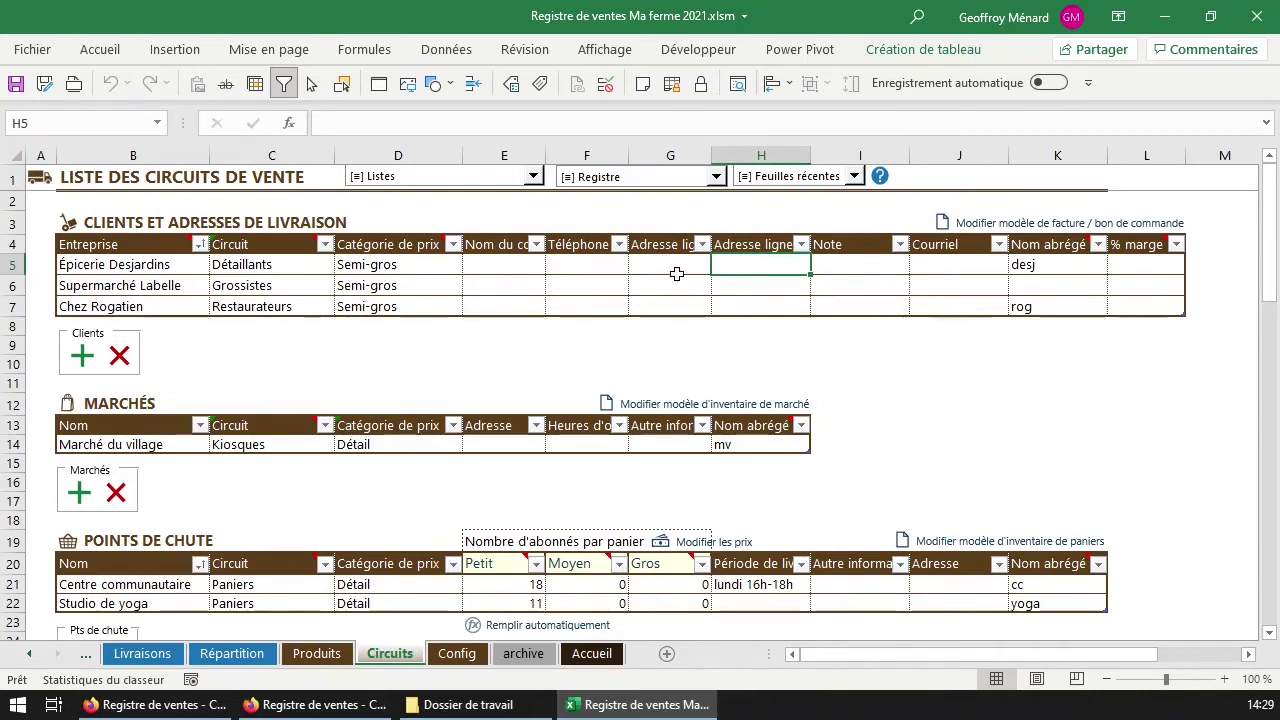
{"action": "left_click", "coordinate": [872, 265]}
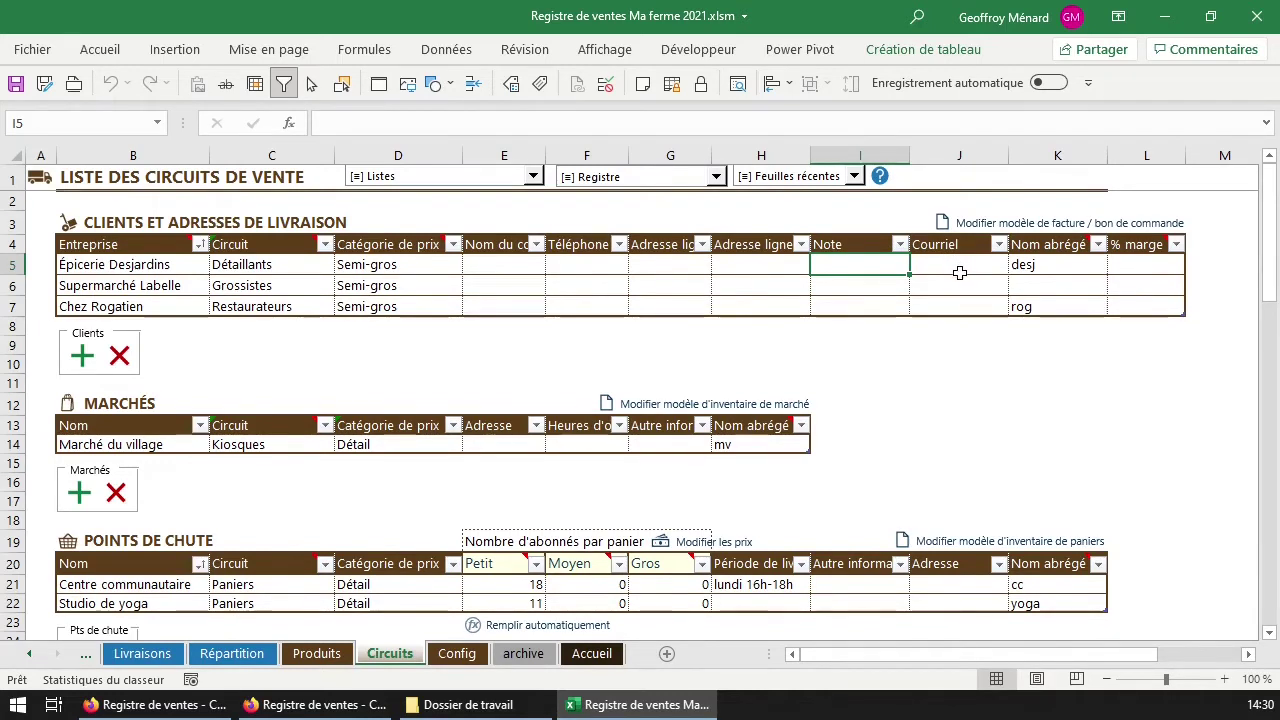
{"action": "left_click", "coordinate": [947, 264]}
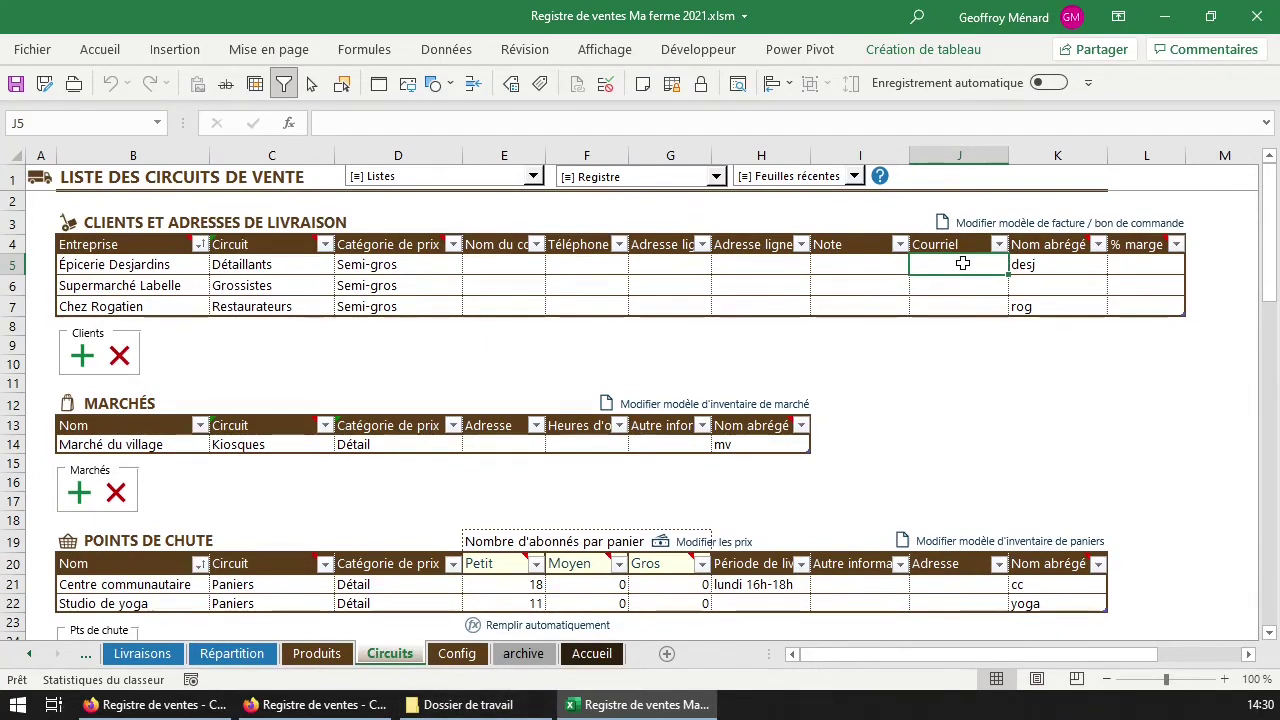
{"action": "left_click", "coordinate": [1030, 282]}
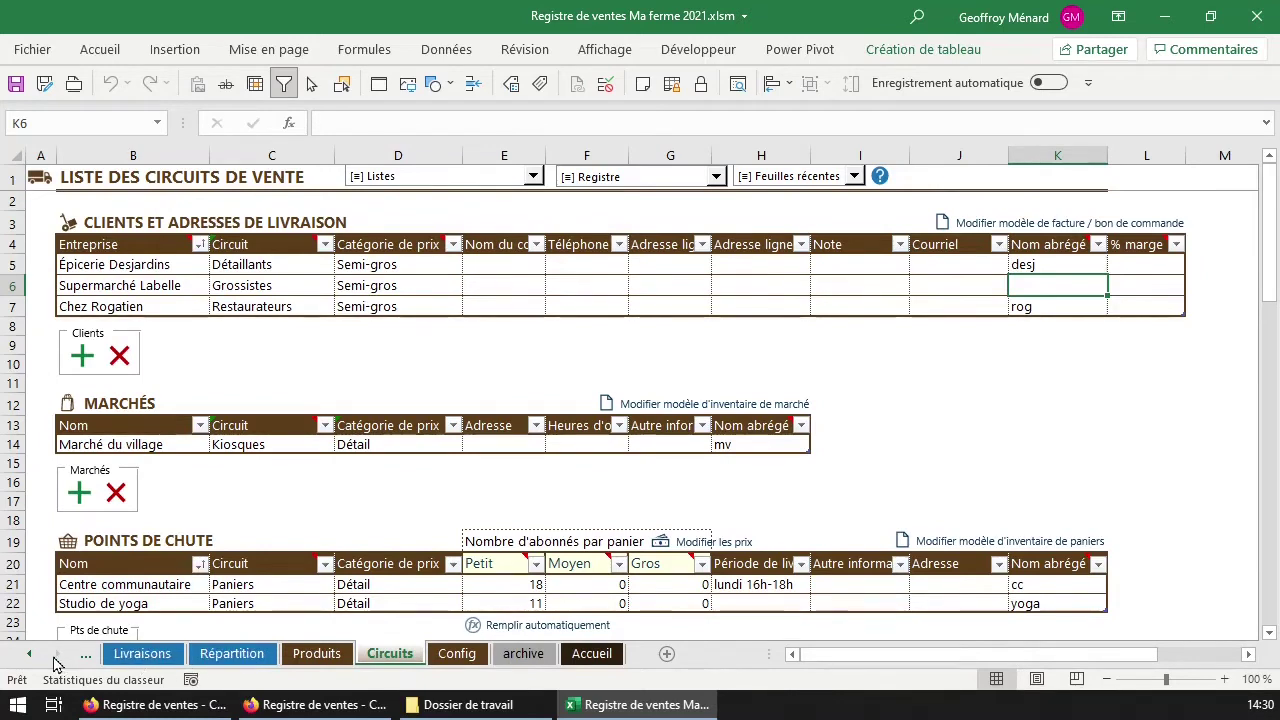
Unhide the 7 juin mv sheet, inspect its empty Adresse cell, and return to Circuits.
{"action": "right_click", "coordinate": [392, 656]}
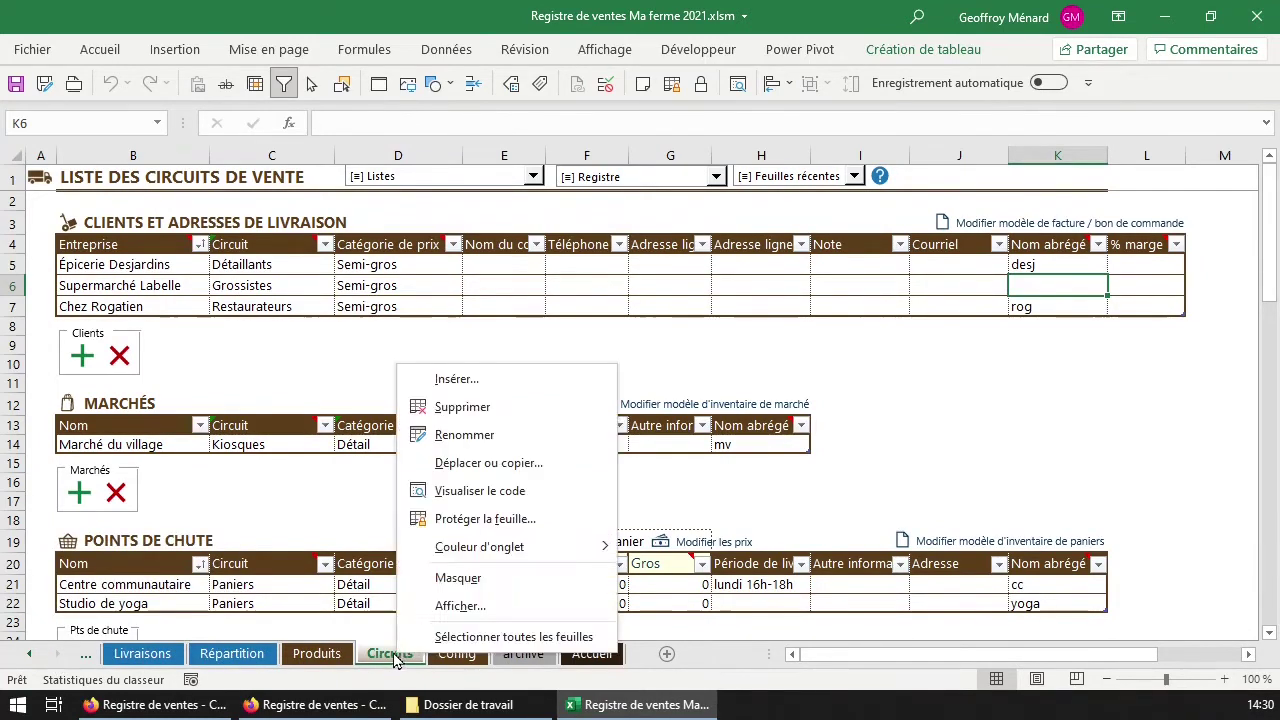
{"action": "left_click", "coordinate": [470, 607]}
{"action": "double_click", "coordinate": [398, 567]}
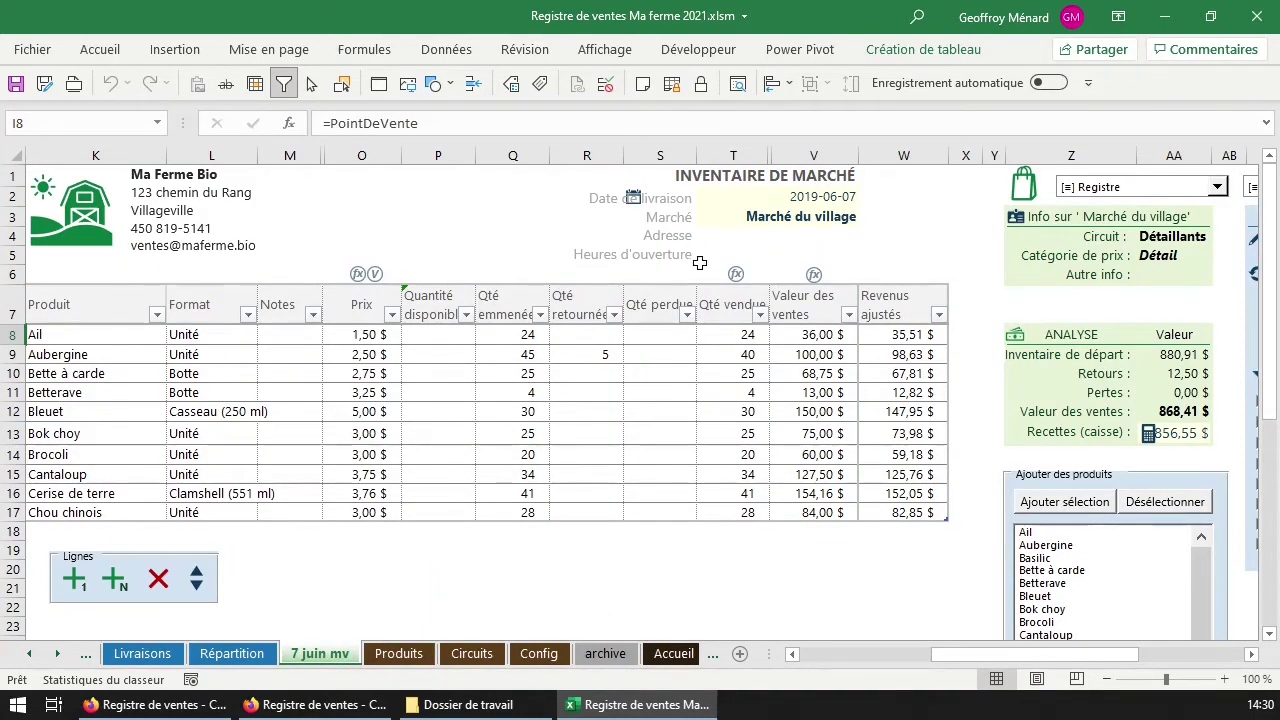
{"action": "left_click", "coordinate": [720, 235]}
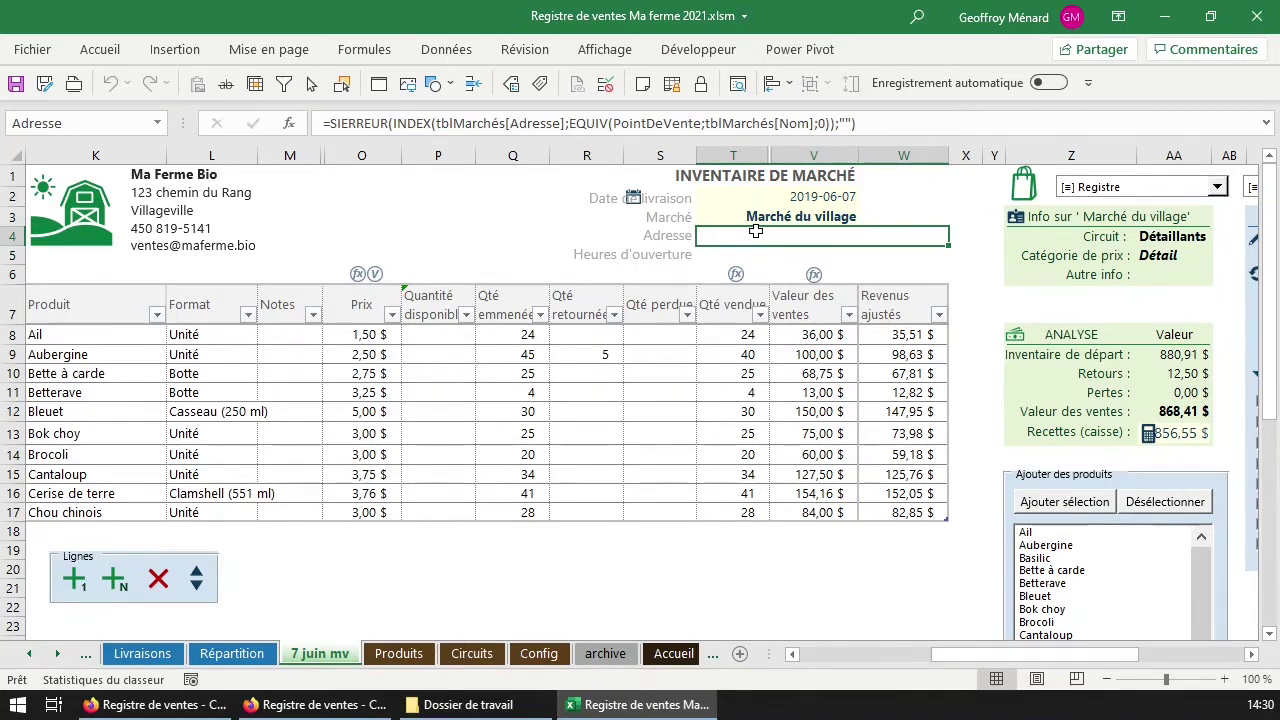
{"action": "left_click", "coordinate": [472, 654]}
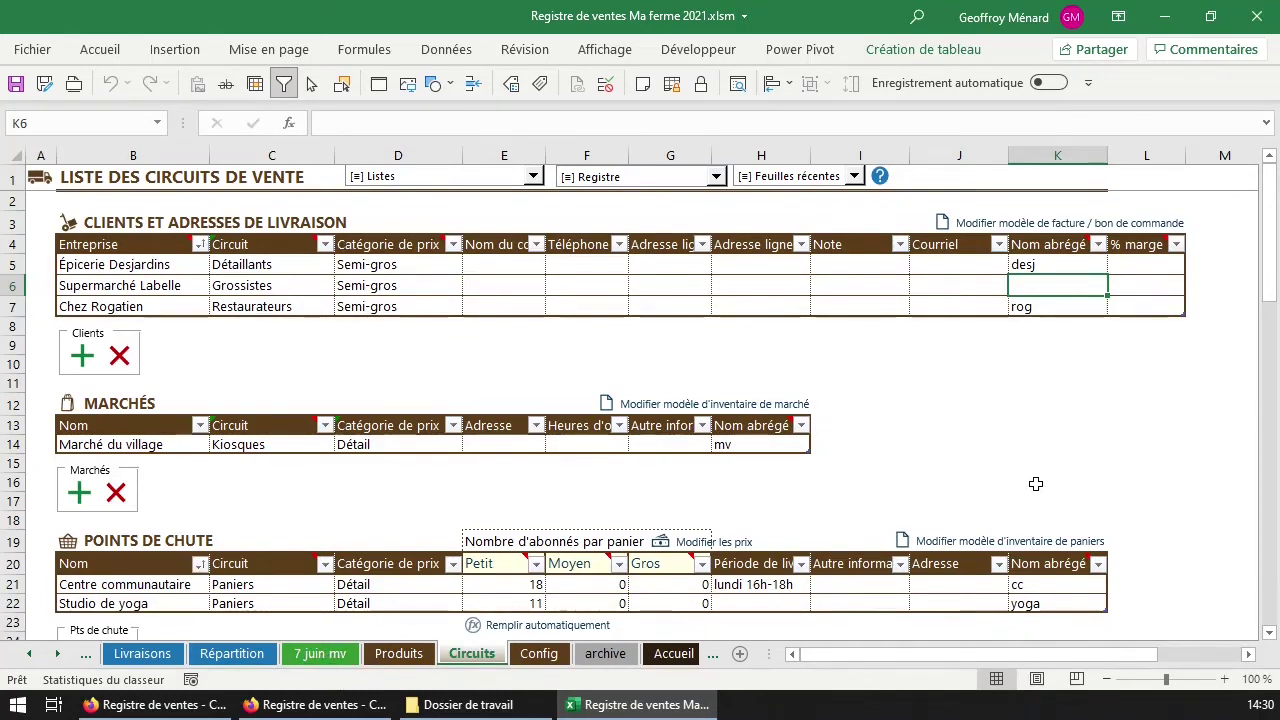
Enter 'labelle' as Supermarché Labelle's short name in K6, then select the % marge cells L5:L7.
{"action": "scroll", "coordinate": [1000, 490], "scroll_direction": "down", "scroll_amount": 4}
{"action": "scroll", "coordinate": [1036, 492], "scroll_direction": "up", "scroll_amount": 4}
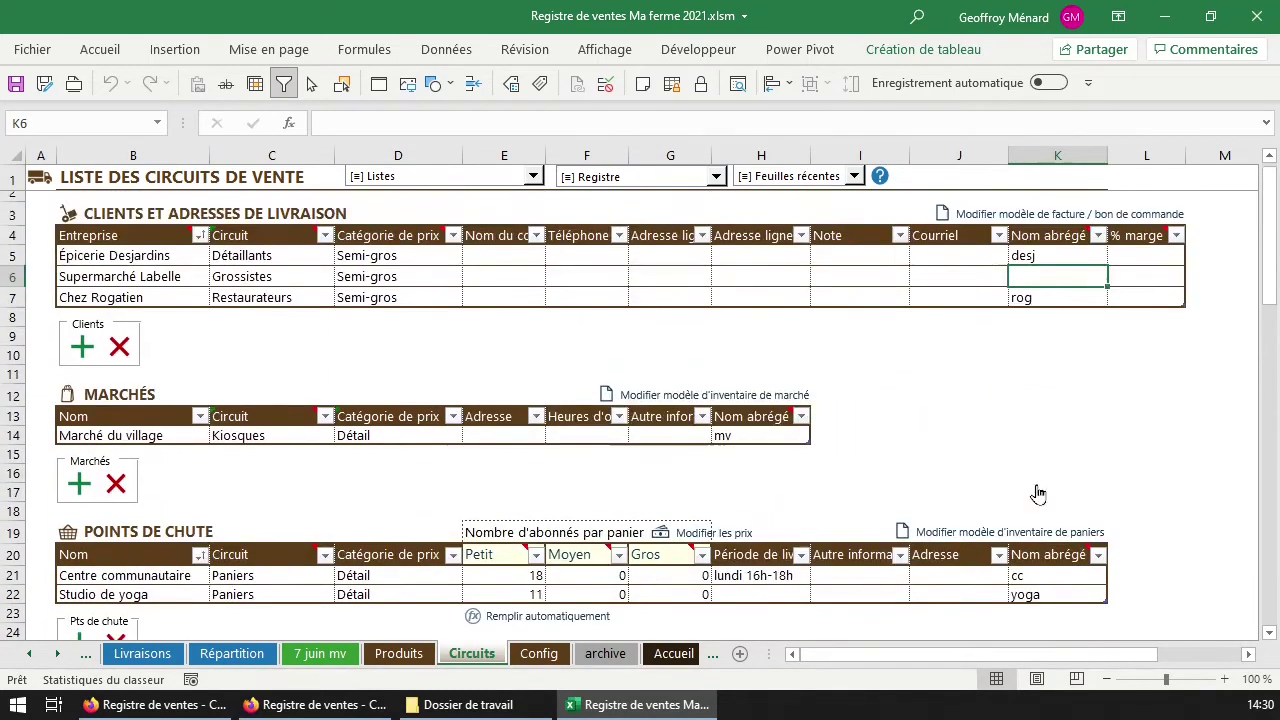
{"action": "left_click", "coordinate": [763, 446]}
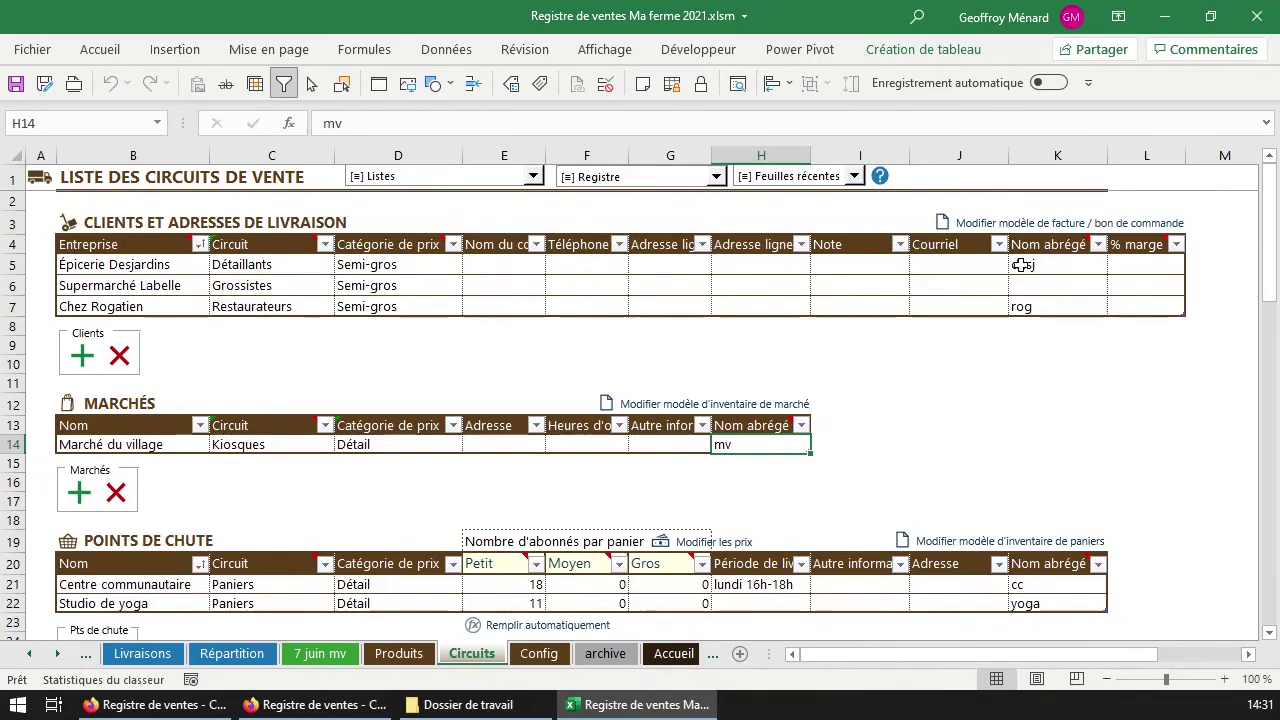
{"action": "left_click", "coordinate": [1077, 280]}
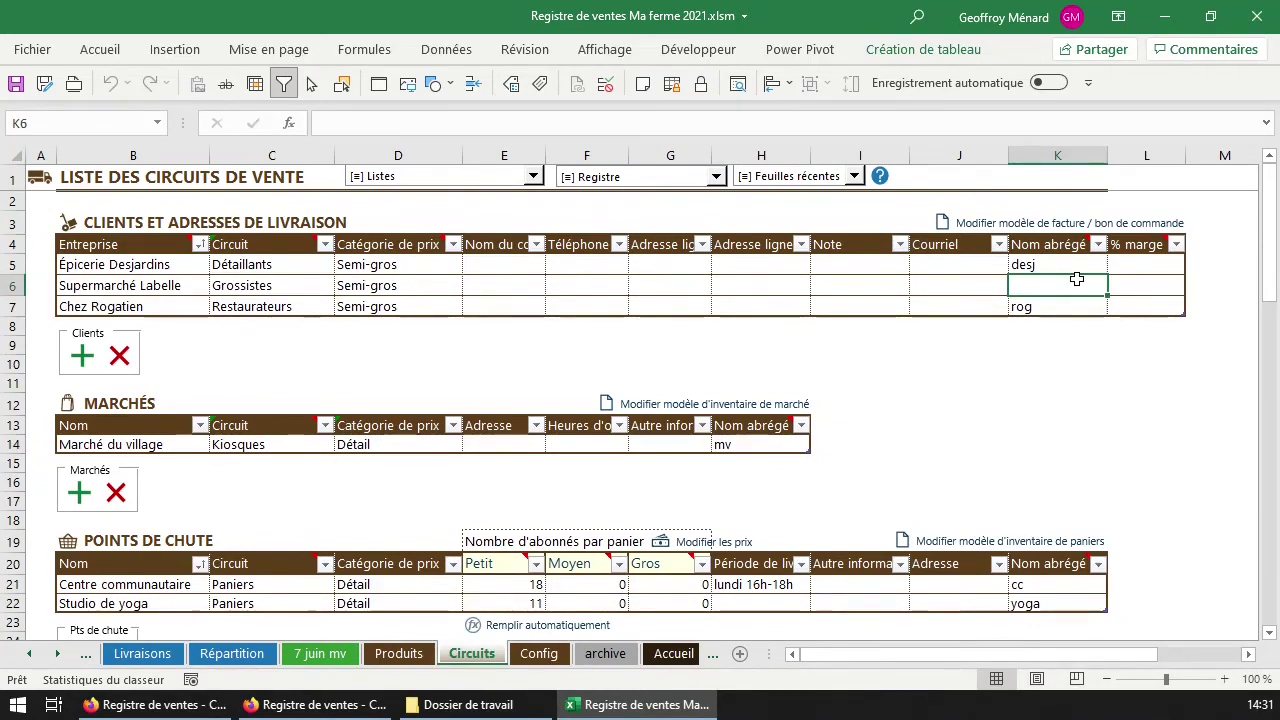
{"action": "type", "text": "labelle"}
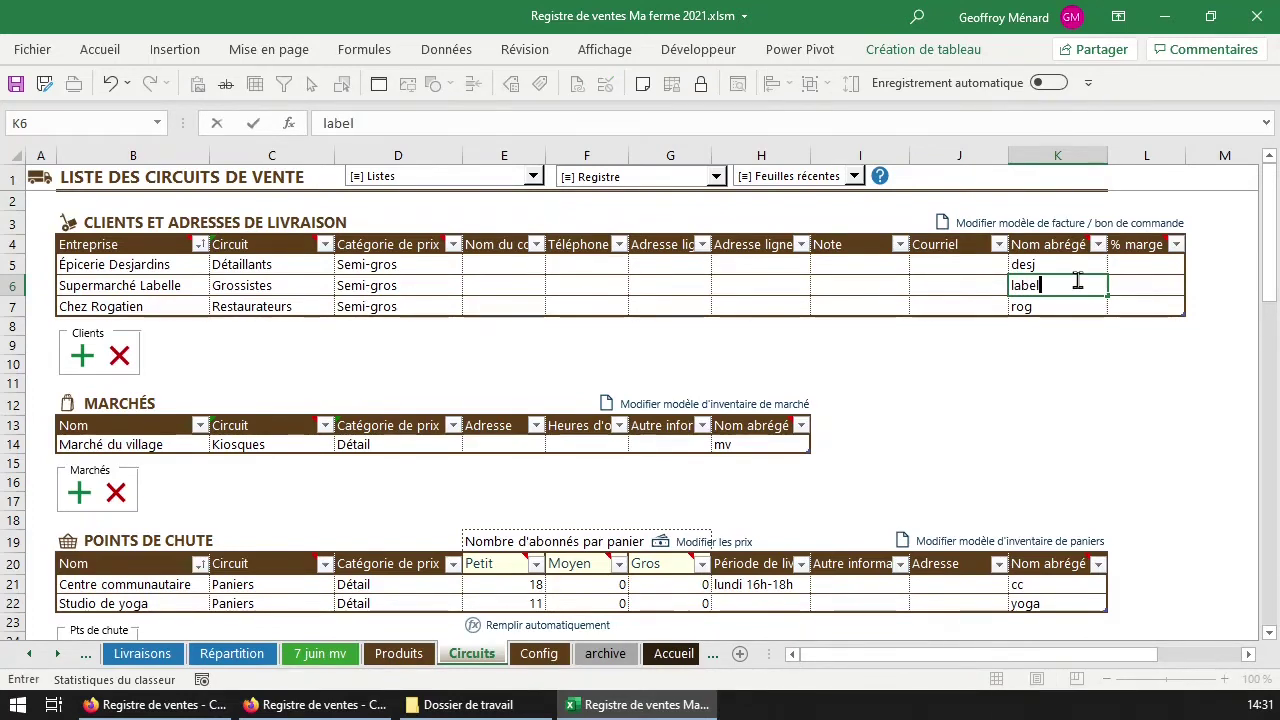
{"action": "key", "text": "Return"}
{"action": "left_click", "coordinate": [1092, 286]}
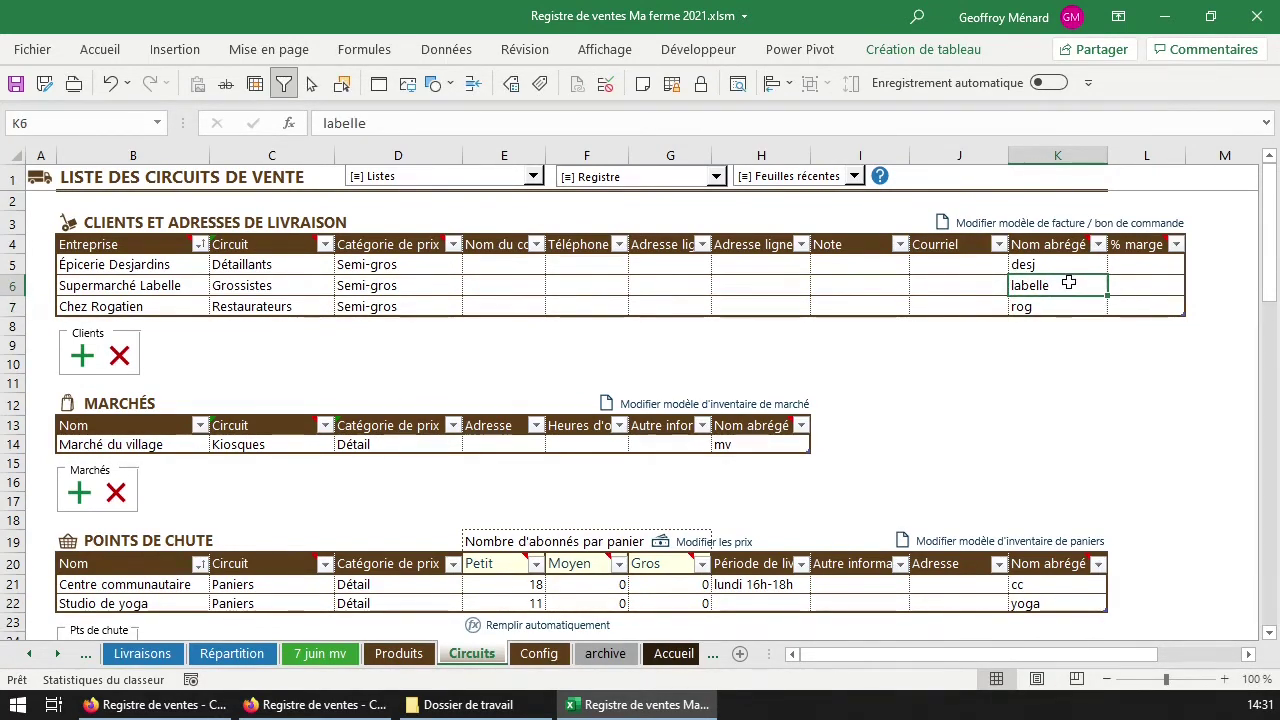
{"action": "left_click_drag", "start_coordinate": [1143, 264], "coordinate": [1140, 306]}
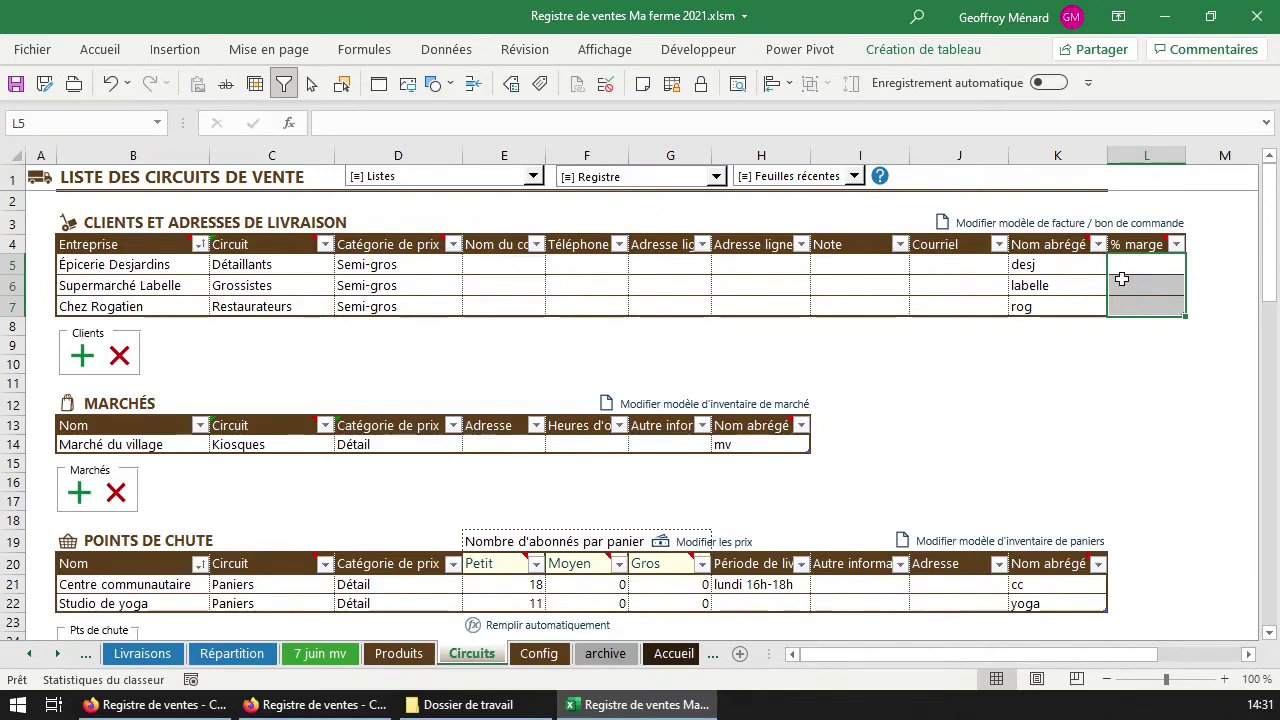
Clear the selection in the % marge column.
{"action": "mouse_move", "coordinate": [1137, 245]}
{"action": "scroll", "coordinate": [990, 654], "scroll_direction": "right", "scroll_amount": 1}
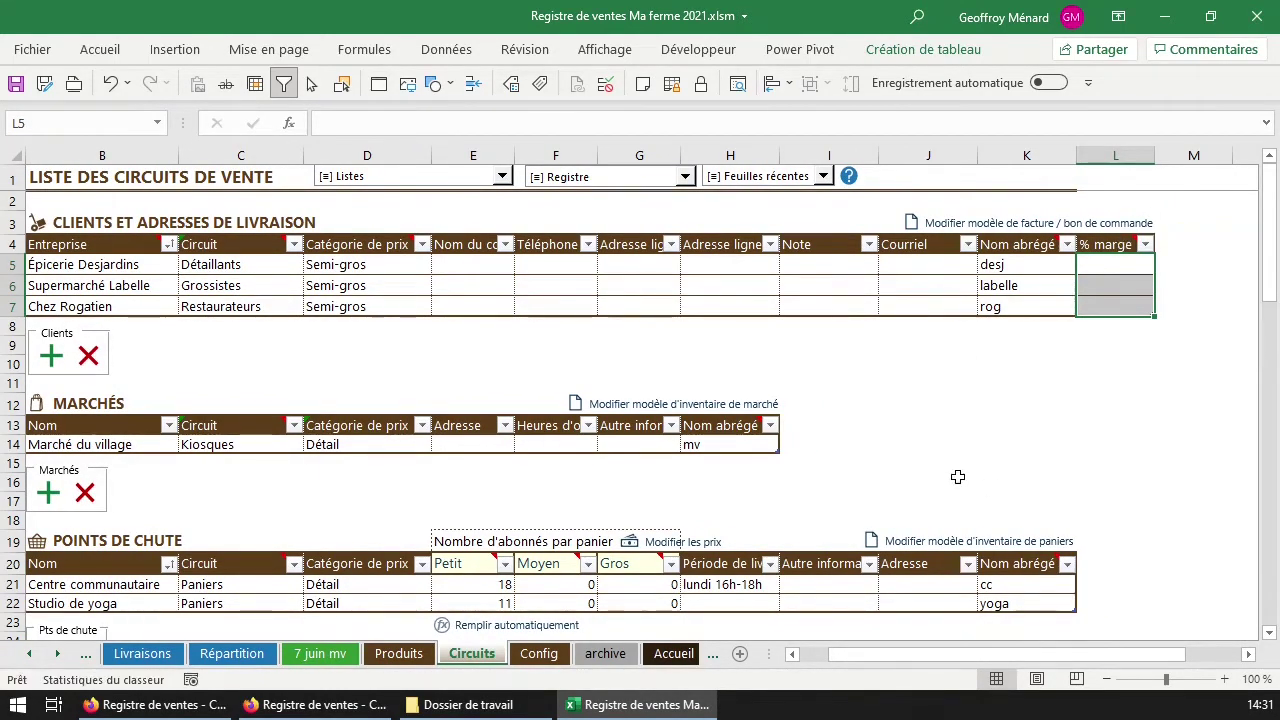
{"action": "left_click_drag", "start_coordinate": [866, 660], "coordinate": [853, 665]}
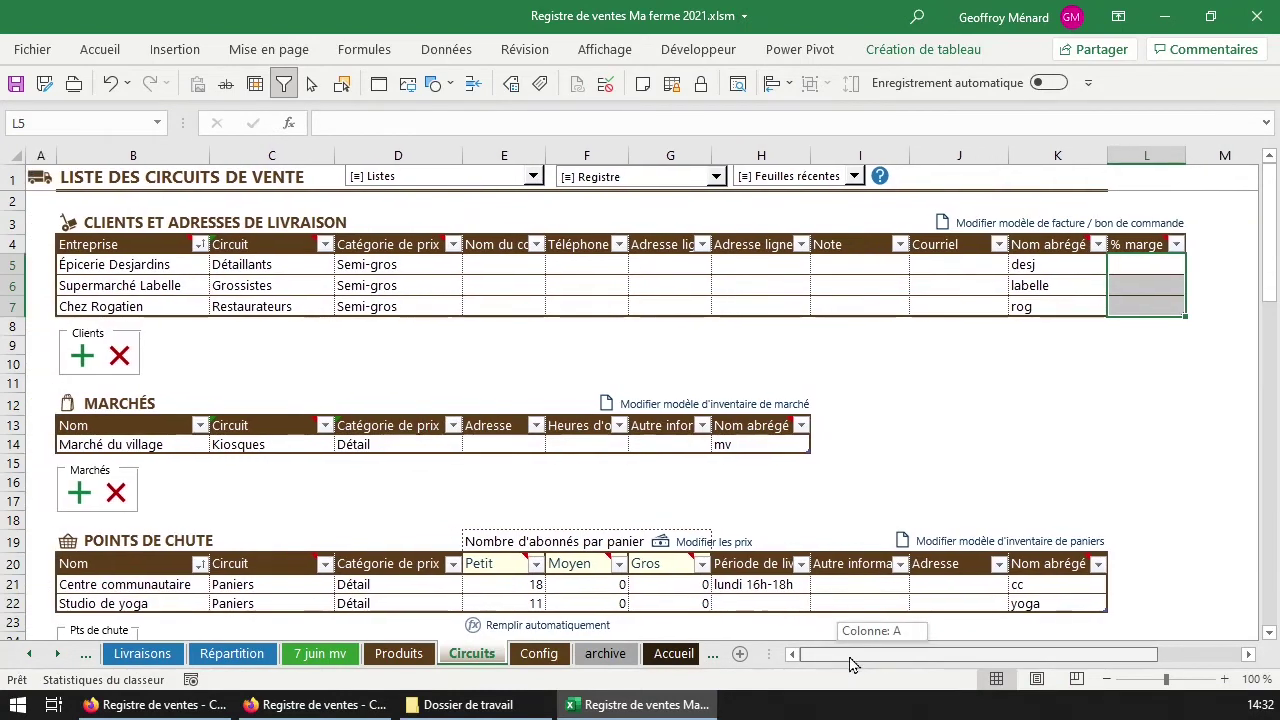
{"action": "left_click", "coordinate": [575, 442]}
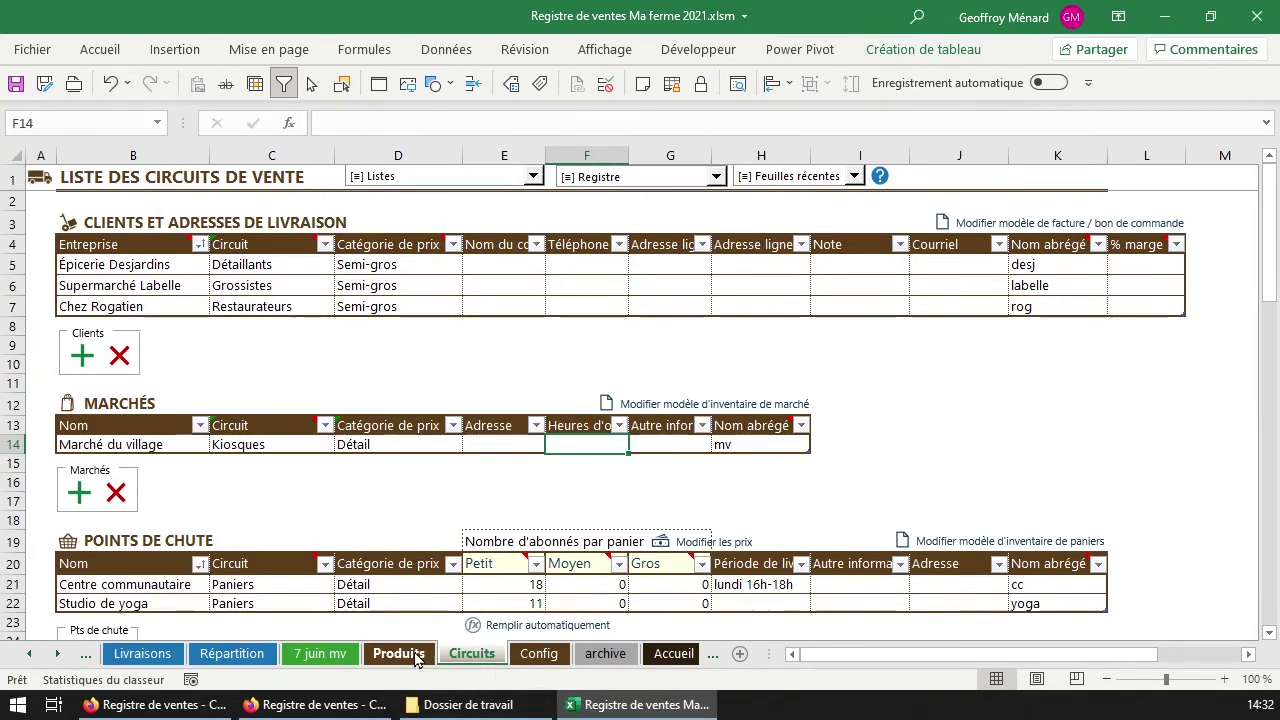
Review the 7 juin mv market inventory sheet and its circuit and price category info.
{"action": "left_click", "coordinate": [326, 658]}
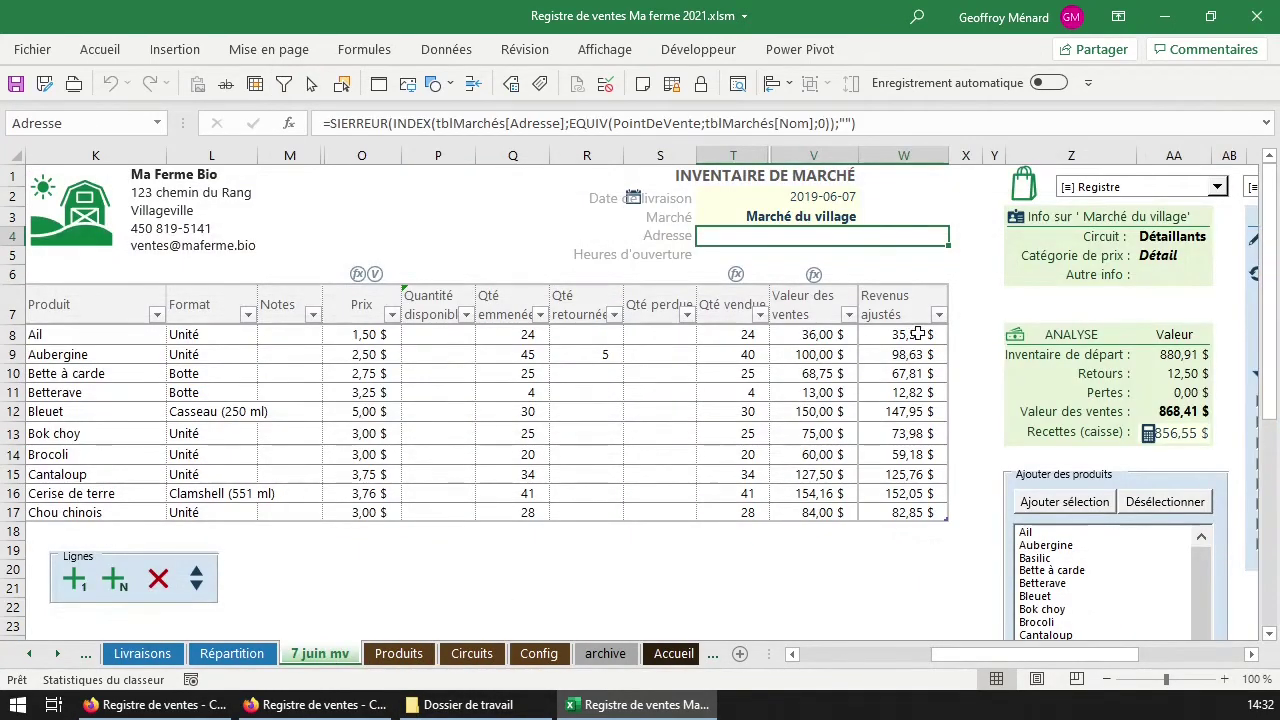
{"action": "left_click_drag", "start_coordinate": [938, 181], "coordinate": [32, 587]}
{"action": "scroll", "coordinate": [760, 615], "scroll_direction": "up", "scroll_amount": 2}
{"action": "scroll", "coordinate": [1046, 510], "scroll_direction": "down", "scroll_amount": 1}
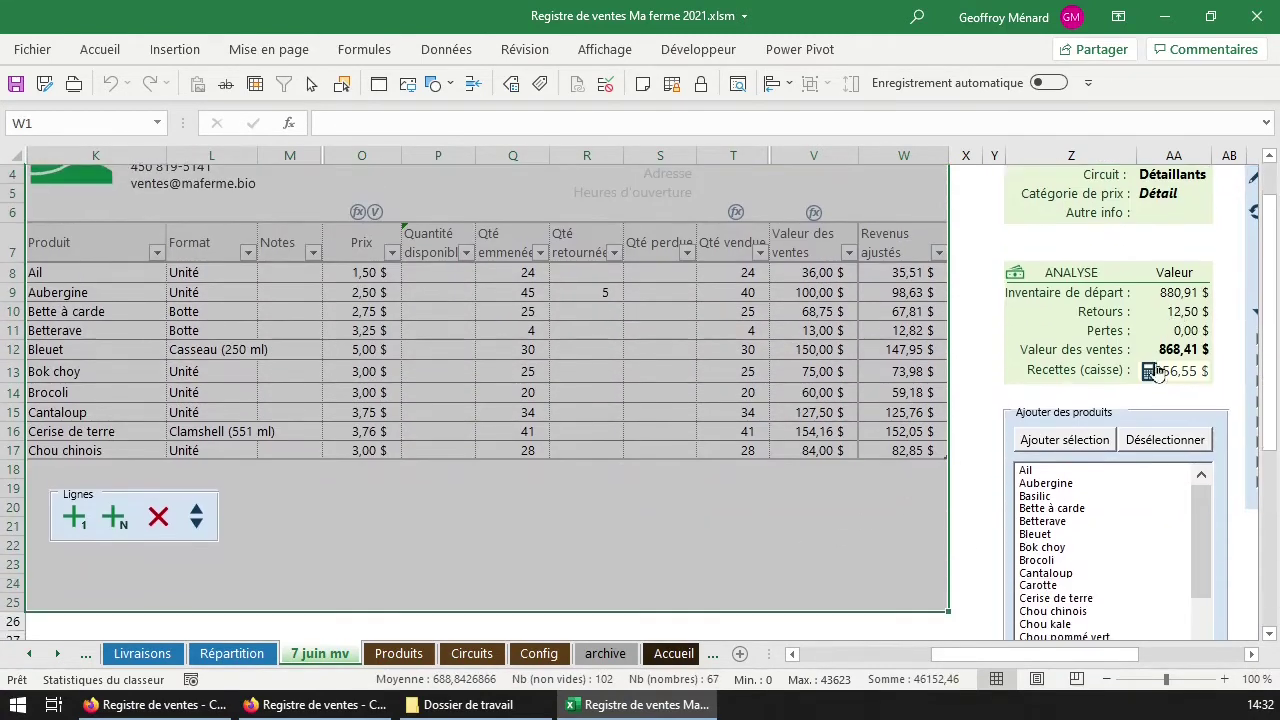
{"action": "scroll", "coordinate": [1046, 660], "scroll_direction": "right", "scroll_amount": 3}
{"action": "scroll", "coordinate": [1094, 594], "scroll_direction": "up", "scroll_amount": 1}
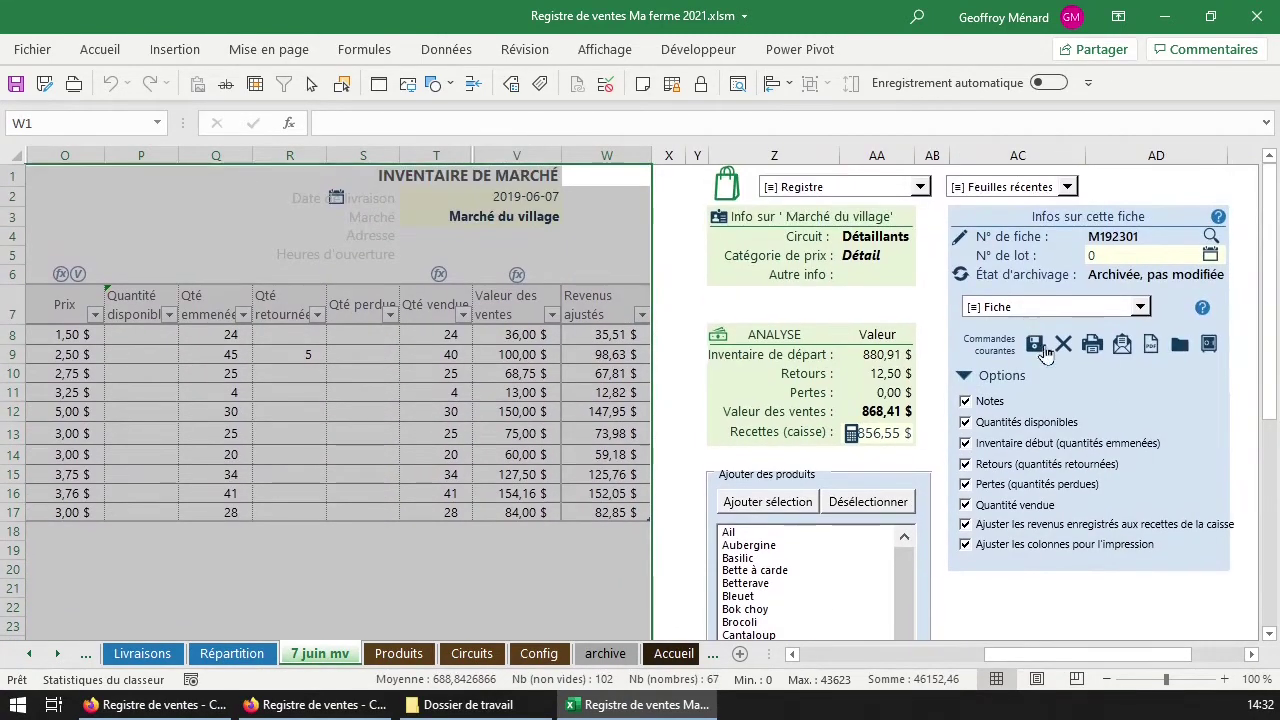
{"action": "left_click_drag", "start_coordinate": [876, 274], "coordinate": [876, 238]}
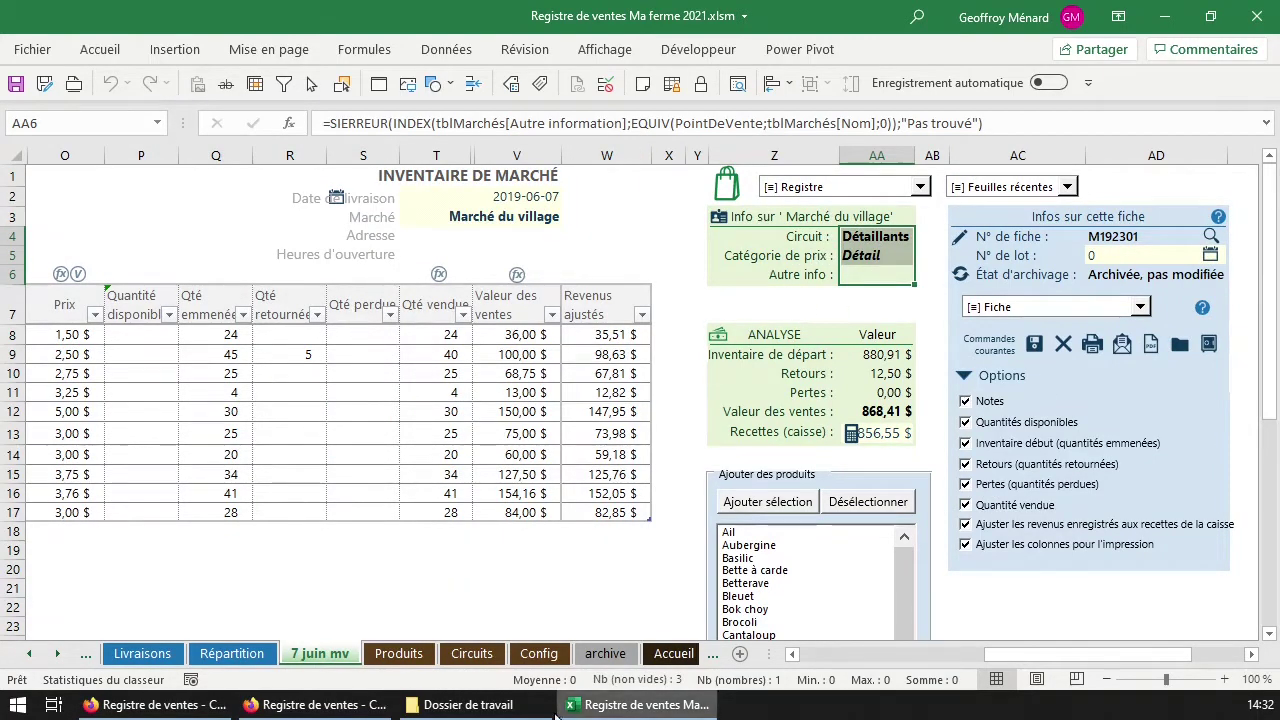
Back on Circuits, check the Petit subscriber counts for both drop points.
{"action": "left_click", "coordinate": [470, 654]}
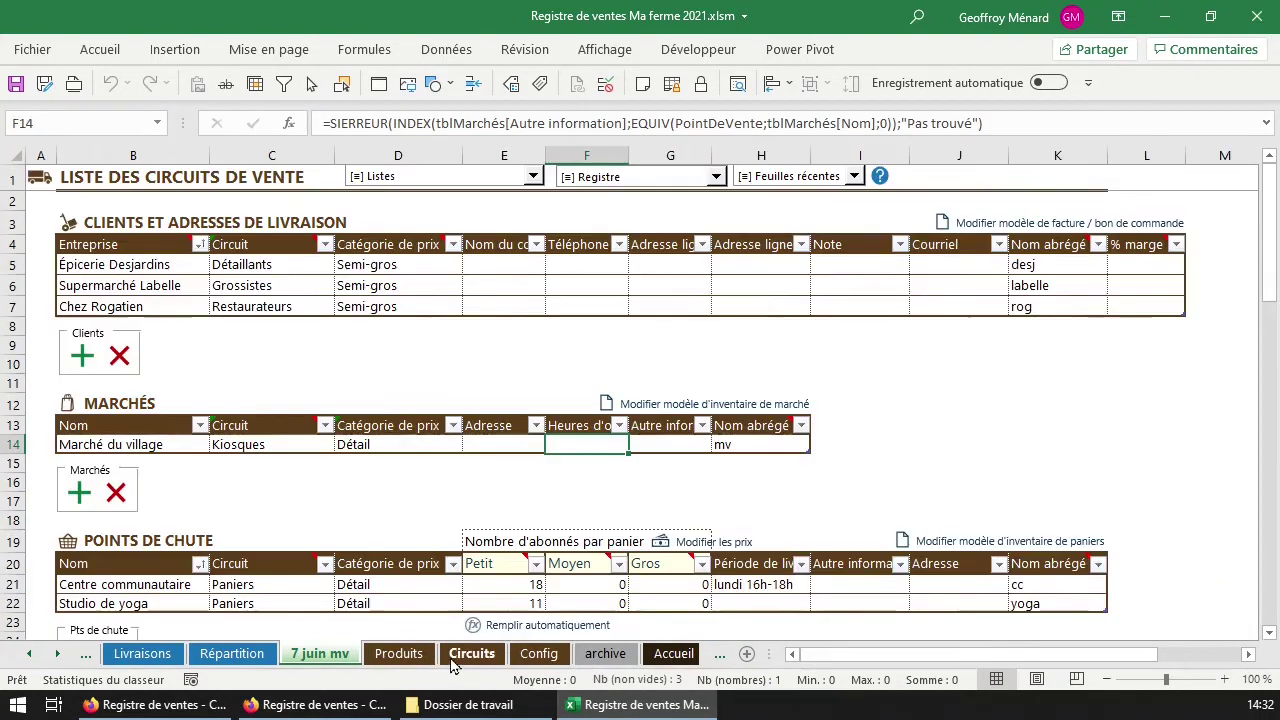
{"action": "mouse_move", "coordinate": [764, 435]}
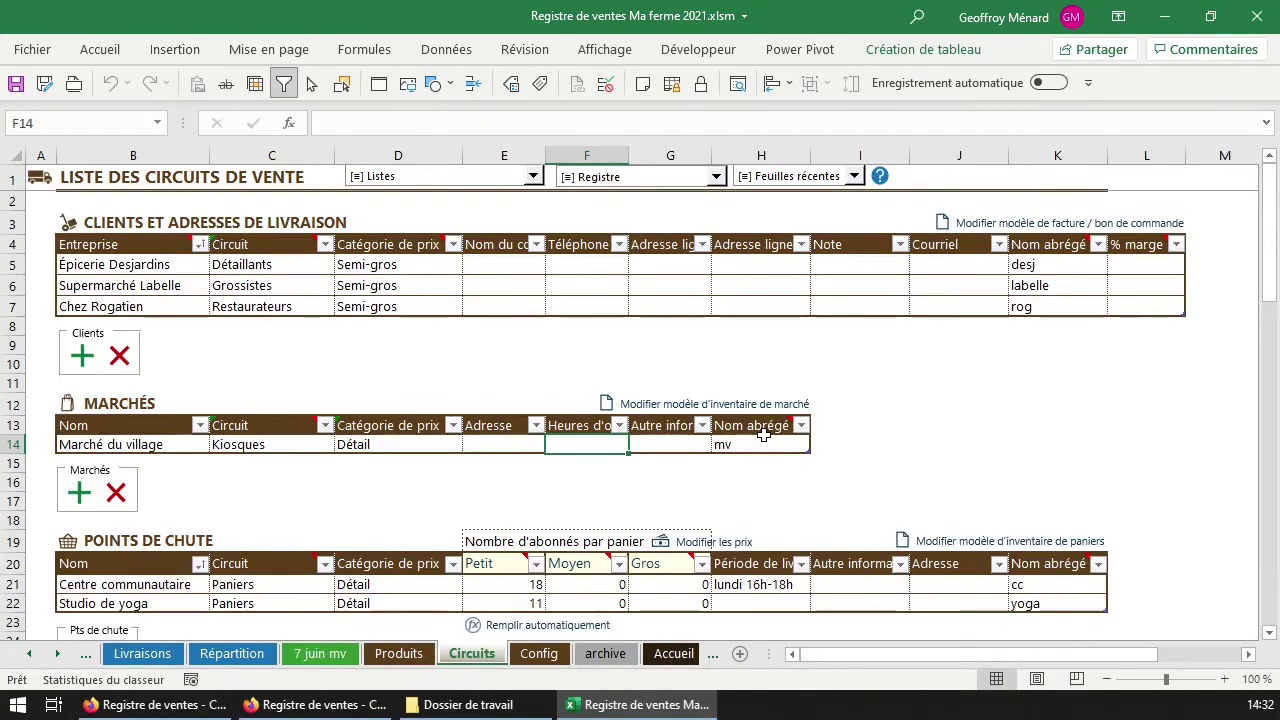
{"action": "left_click", "coordinate": [537, 584]}
{"action": "scroll", "coordinate": [548, 580], "scroll_direction": "down", "scroll_amount": 1}
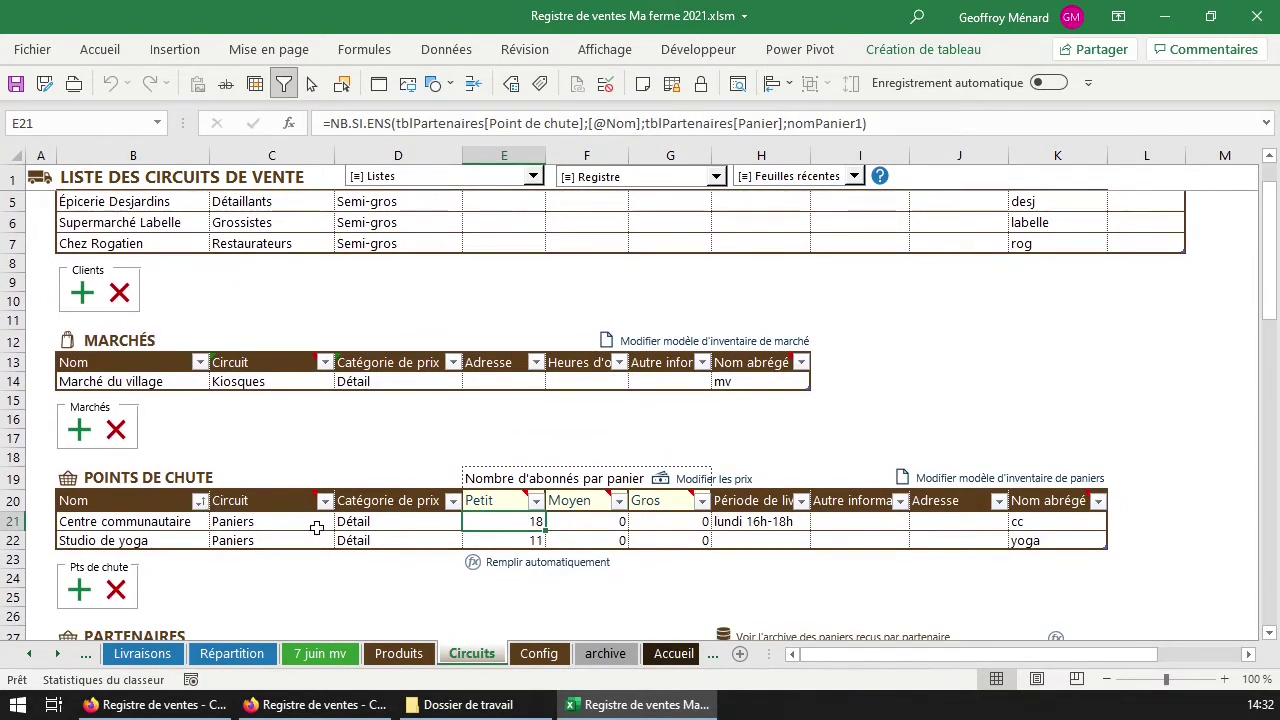
{"action": "left_click_drag", "start_coordinate": [501, 522], "coordinate": [668, 540]}
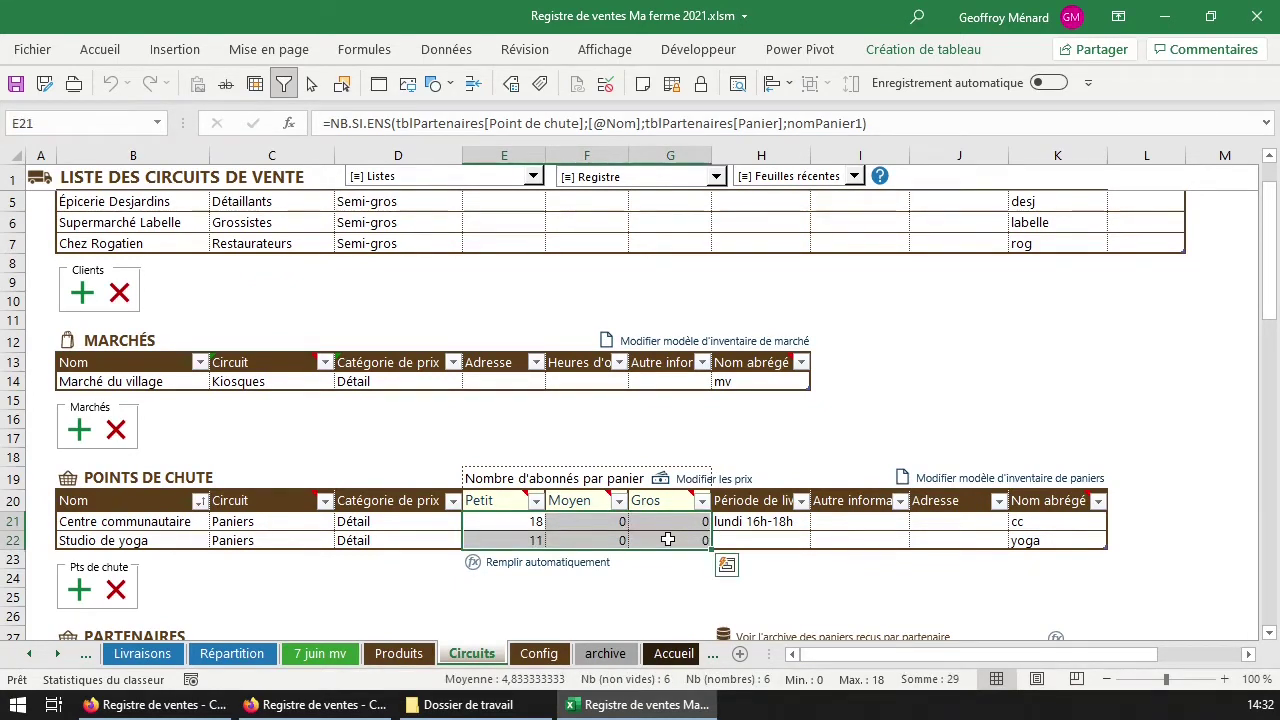
{"action": "left_click", "coordinate": [516, 521]}
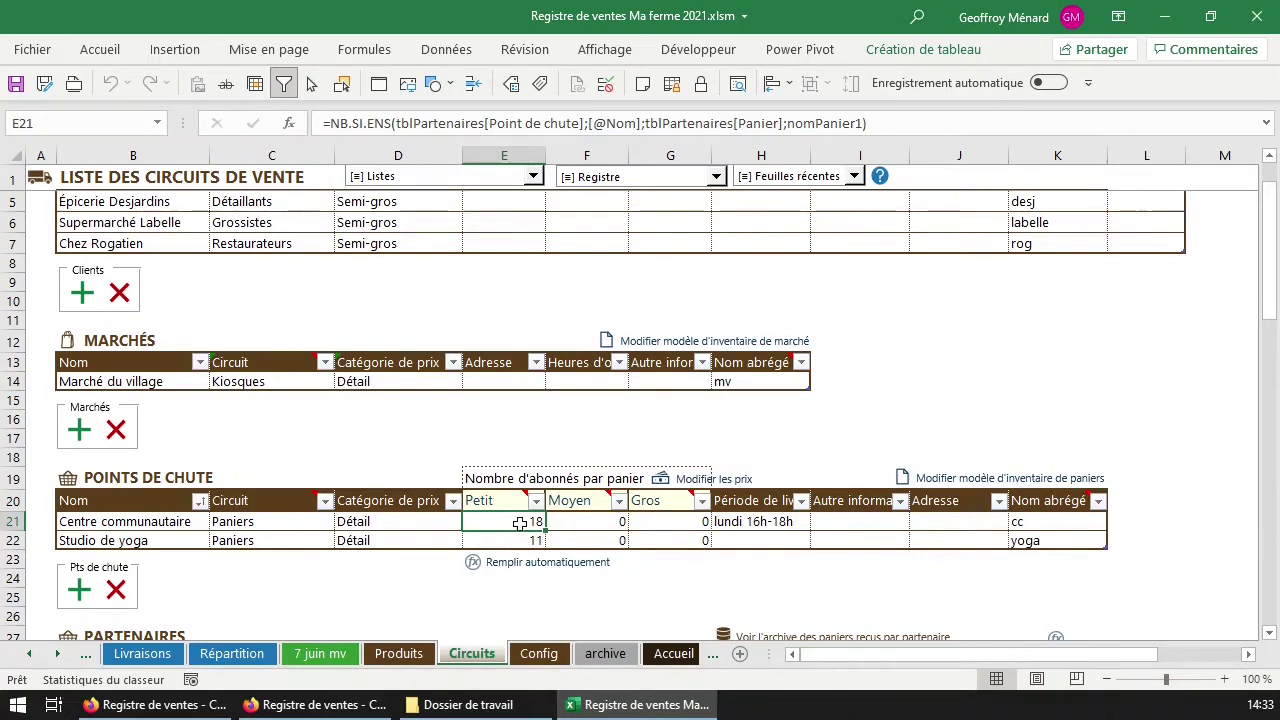
Check the three basket size names, the E21 subscriber formula and the delivery info cells.
{"action": "left_click", "coordinate": [502, 499]}
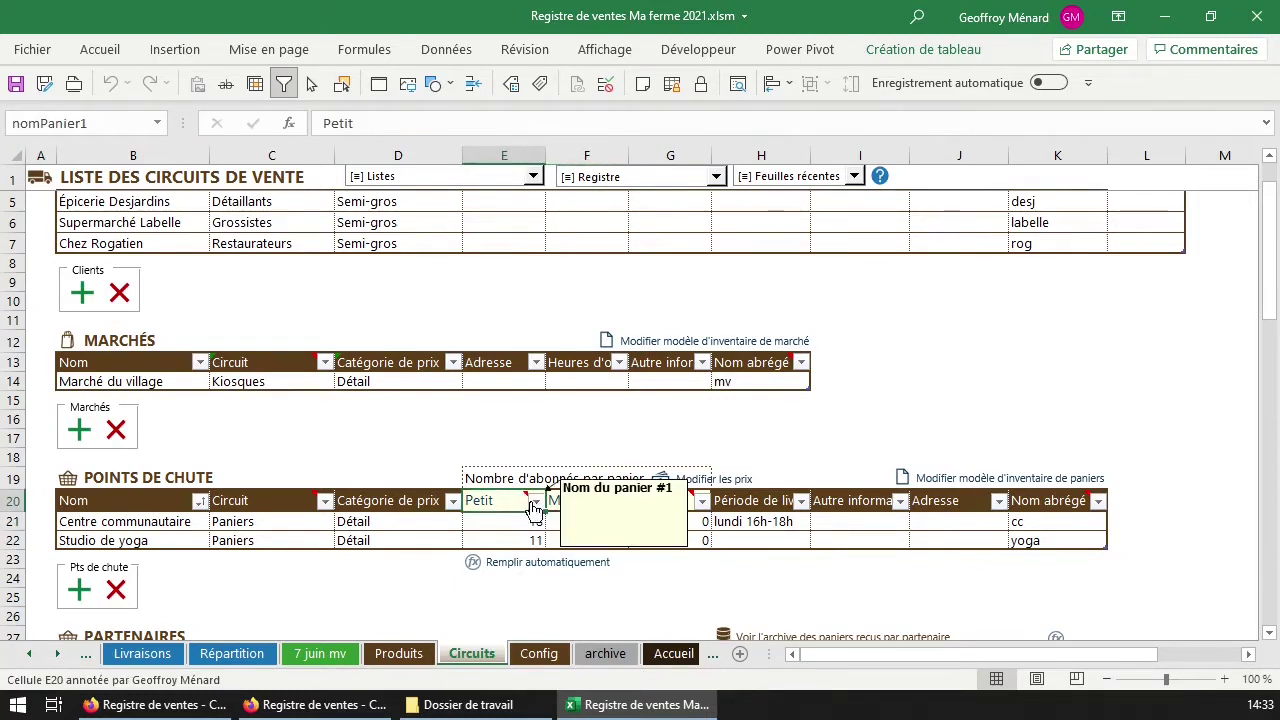
{"action": "left_click", "coordinate": [575, 500]}
{"action": "left_click", "coordinate": [650, 500]}
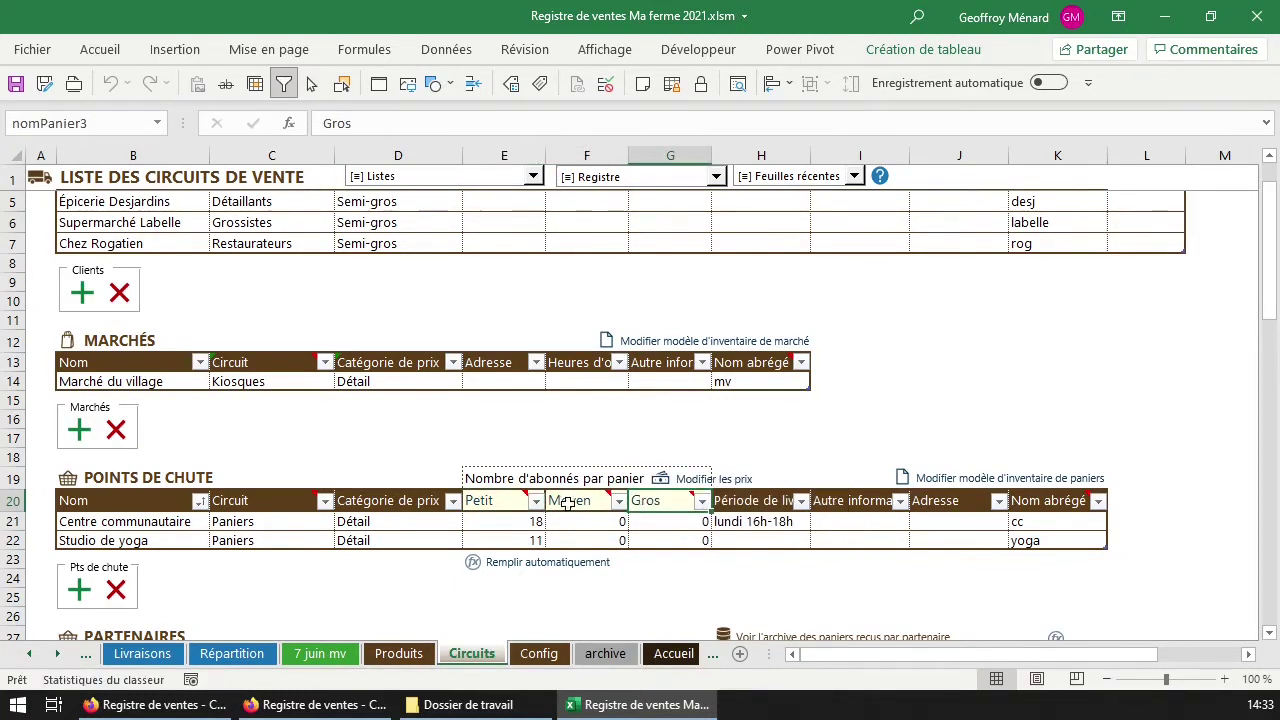
{"action": "left_click", "coordinate": [507, 503]}
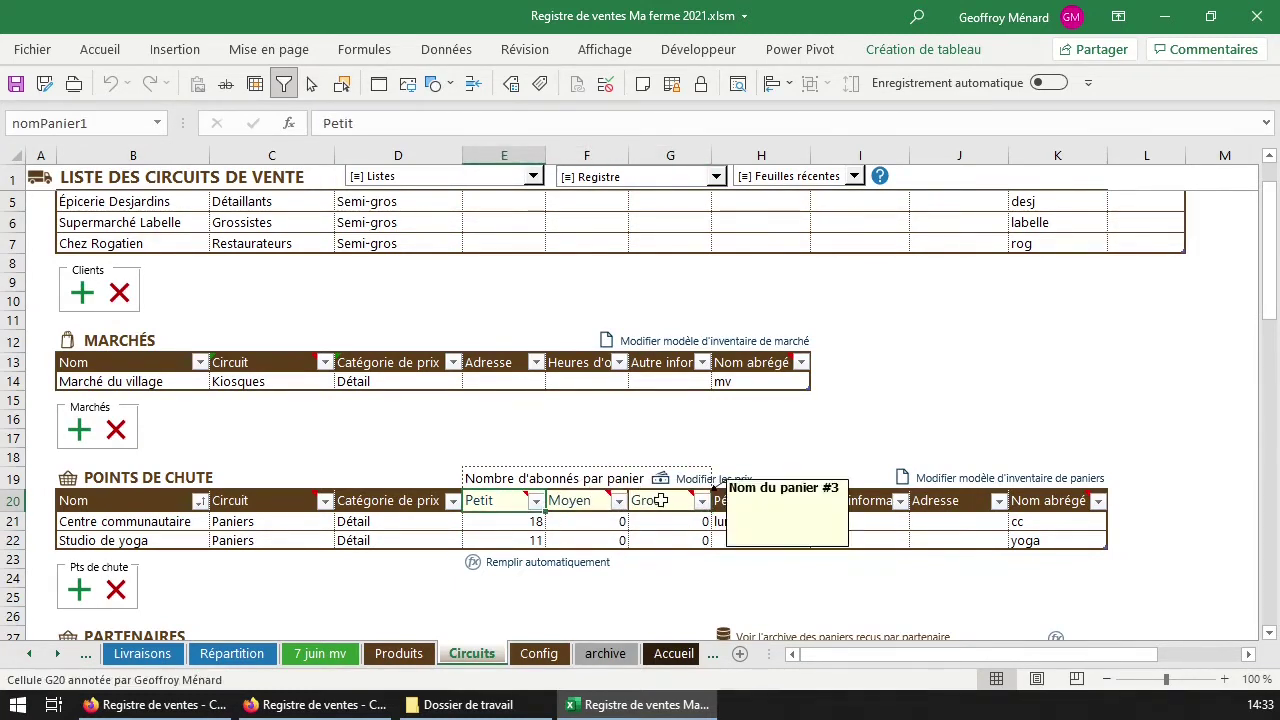
{"action": "left_click", "coordinate": [493, 523]}
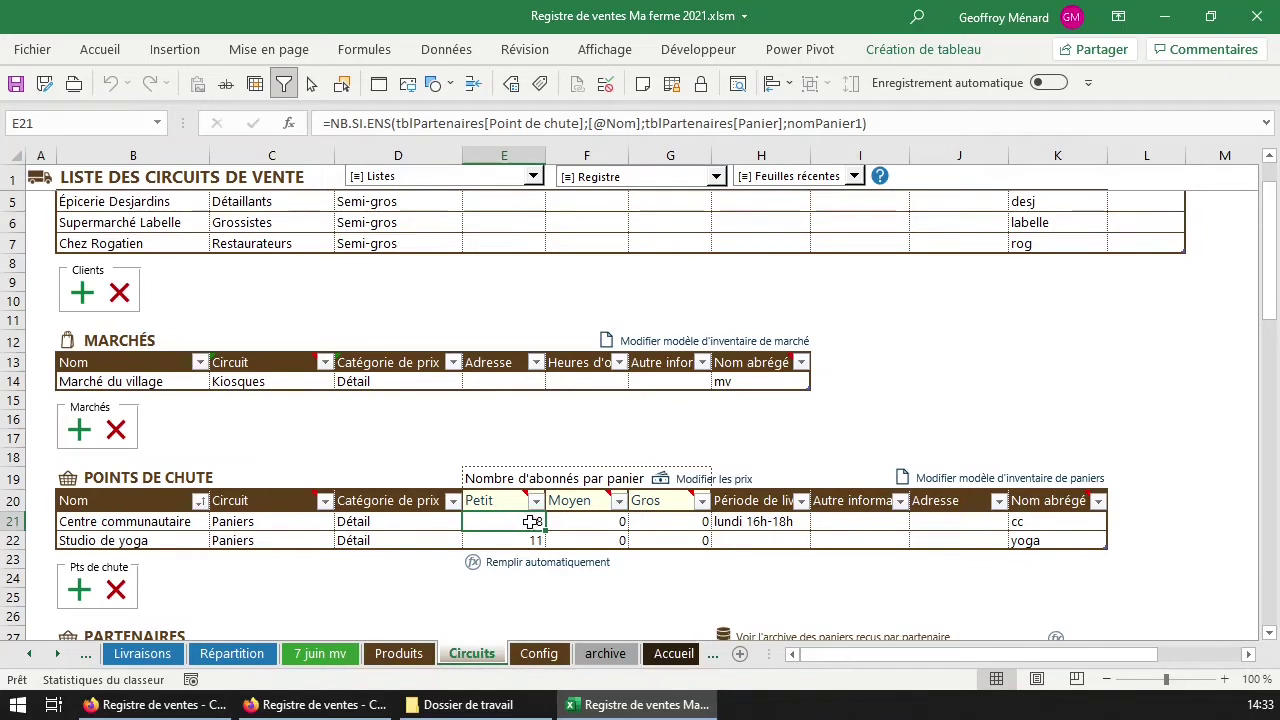
{"action": "left_click_drag", "start_coordinate": [526, 521], "coordinate": [646, 534]}
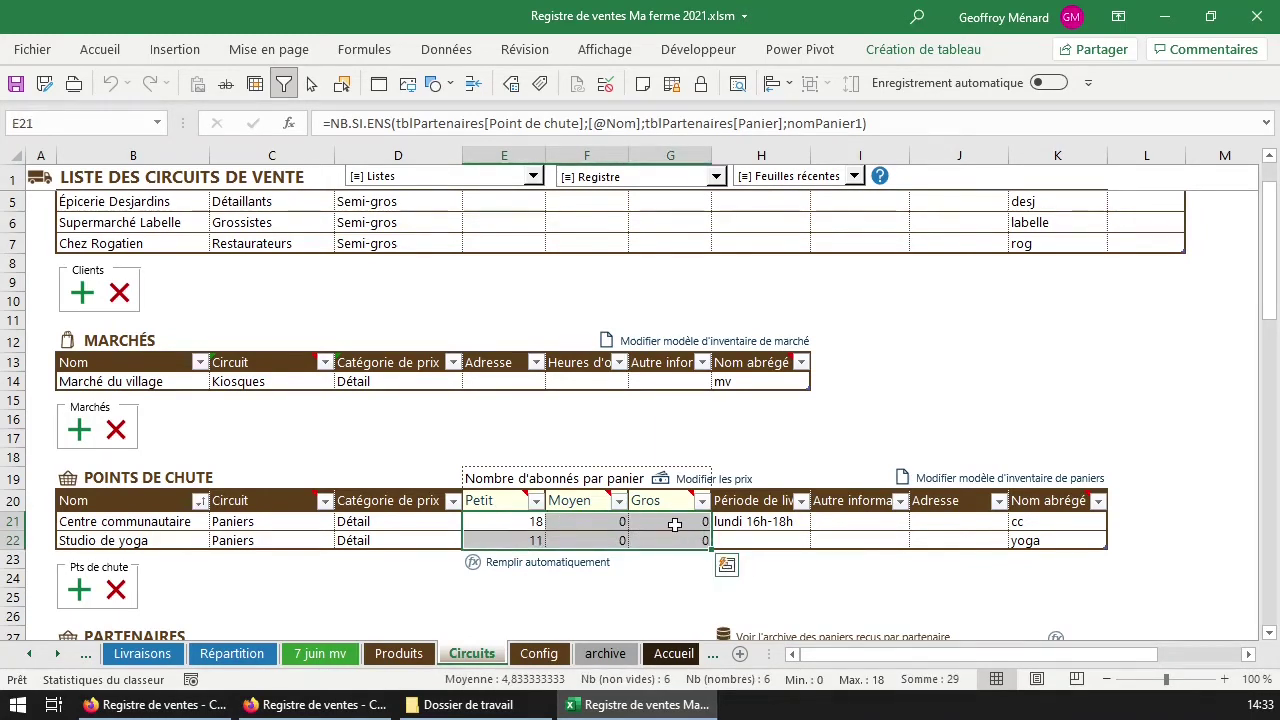
{"action": "left_click_drag", "start_coordinate": [762, 522], "coordinate": [943, 535]}
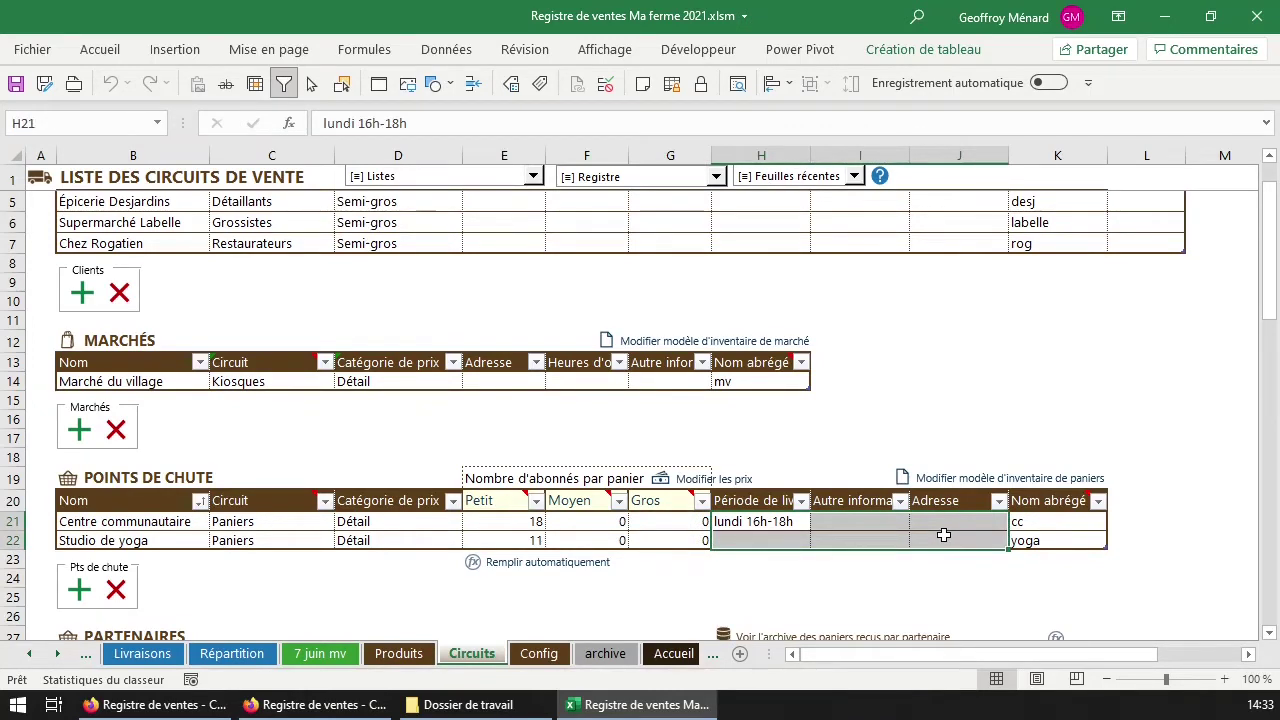
Go down to the PARTENAIRES table and select the first partners' drop points.
{"action": "scroll", "coordinate": [778, 513], "scroll_direction": "down", "scroll_amount": 1}
{"action": "scroll", "coordinate": [778, 513], "scroll_direction": "down", "scroll_amount": 2}
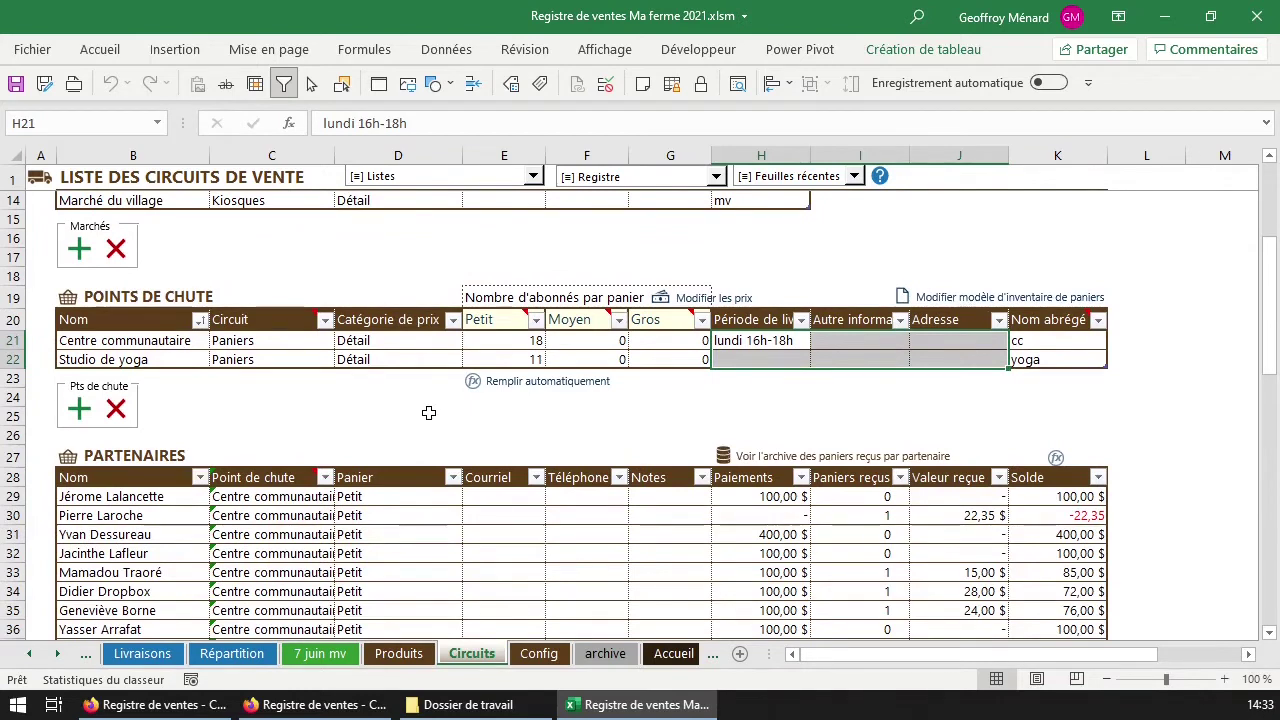
{"action": "scroll", "coordinate": [394, 402], "scroll_direction": "down", "scroll_amount": 2}
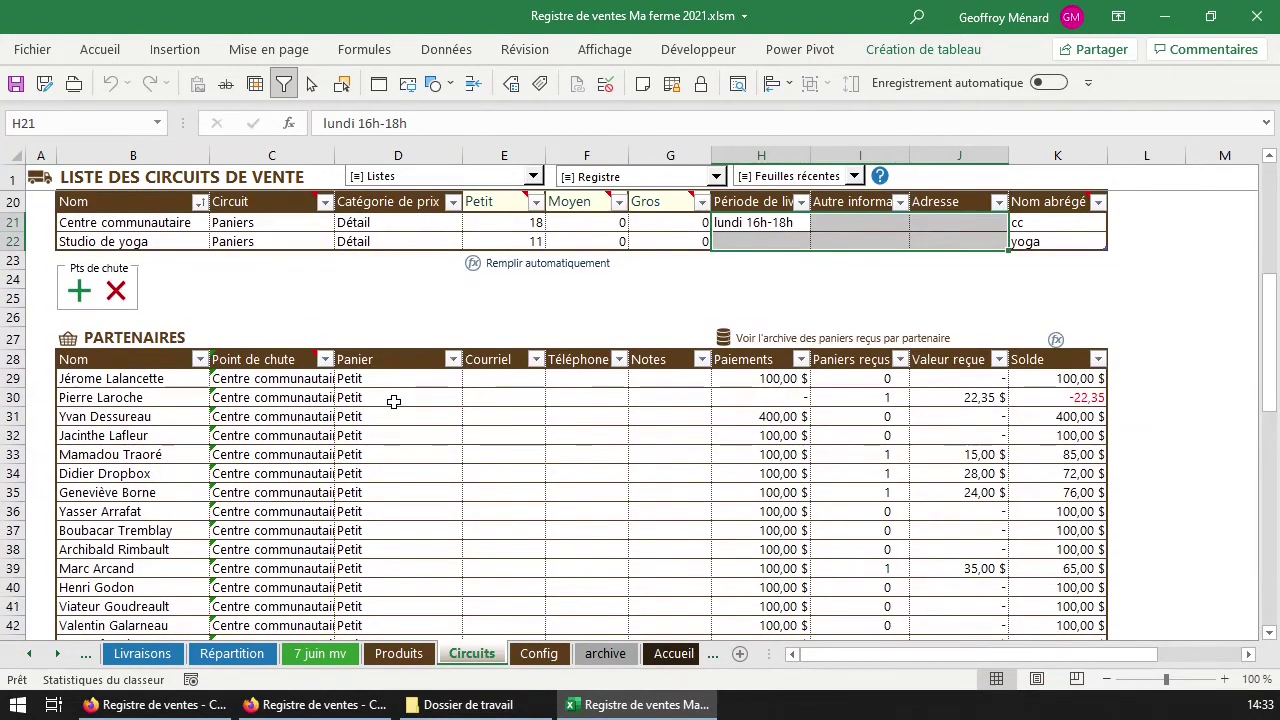
{"action": "scroll", "coordinate": [394, 402], "scroll_direction": "down", "scroll_amount": 2}
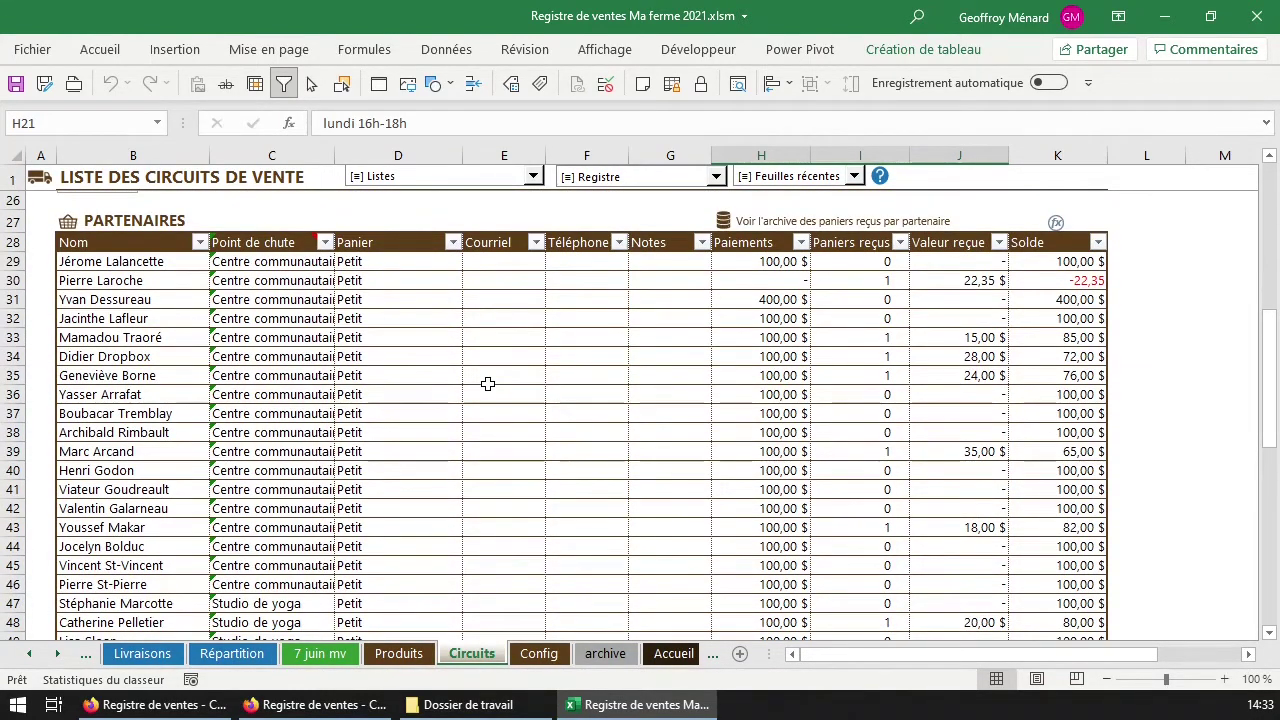
{"action": "left_click", "coordinate": [160, 261]}
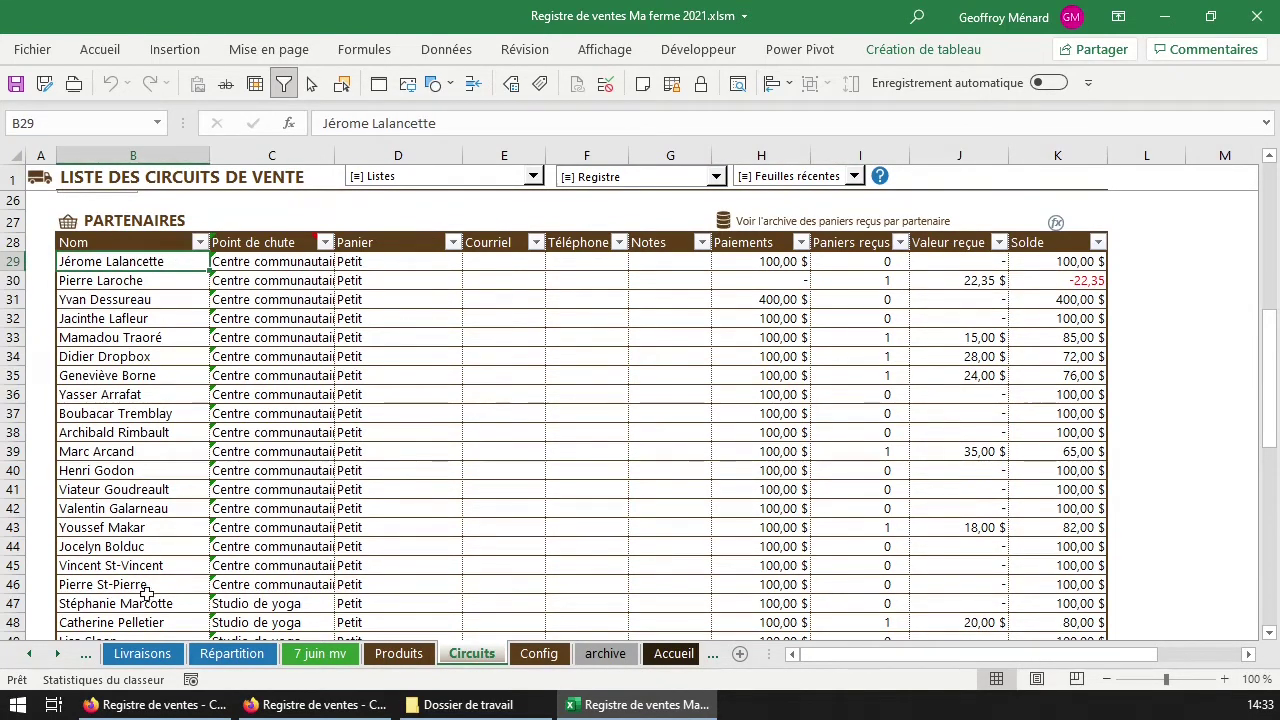
{"action": "left_click", "coordinate": [275, 263]}
{"action": "left_click_drag", "start_coordinate": [275, 263], "coordinate": [278, 299]}
{"action": "left_click", "coordinate": [300, 262]}
{"action": "left_click", "coordinate": [311, 283]}
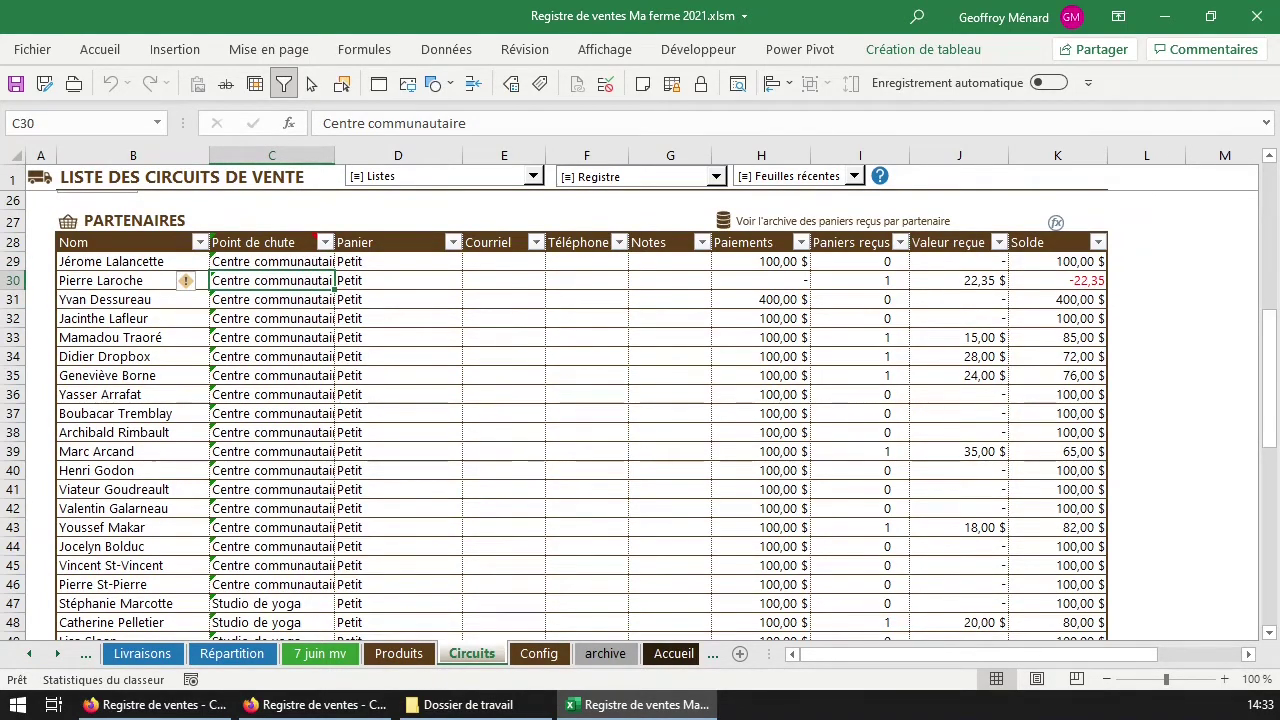
Keep the first partner on Centre communautaire with a Petit basket and review its contact cells.
{"action": "scroll", "coordinate": [345, 370], "scroll_direction": "up", "scroll_amount": 2}
{"action": "left_click", "coordinate": [330, 379]}
{"action": "left_click", "coordinate": [343, 379]}
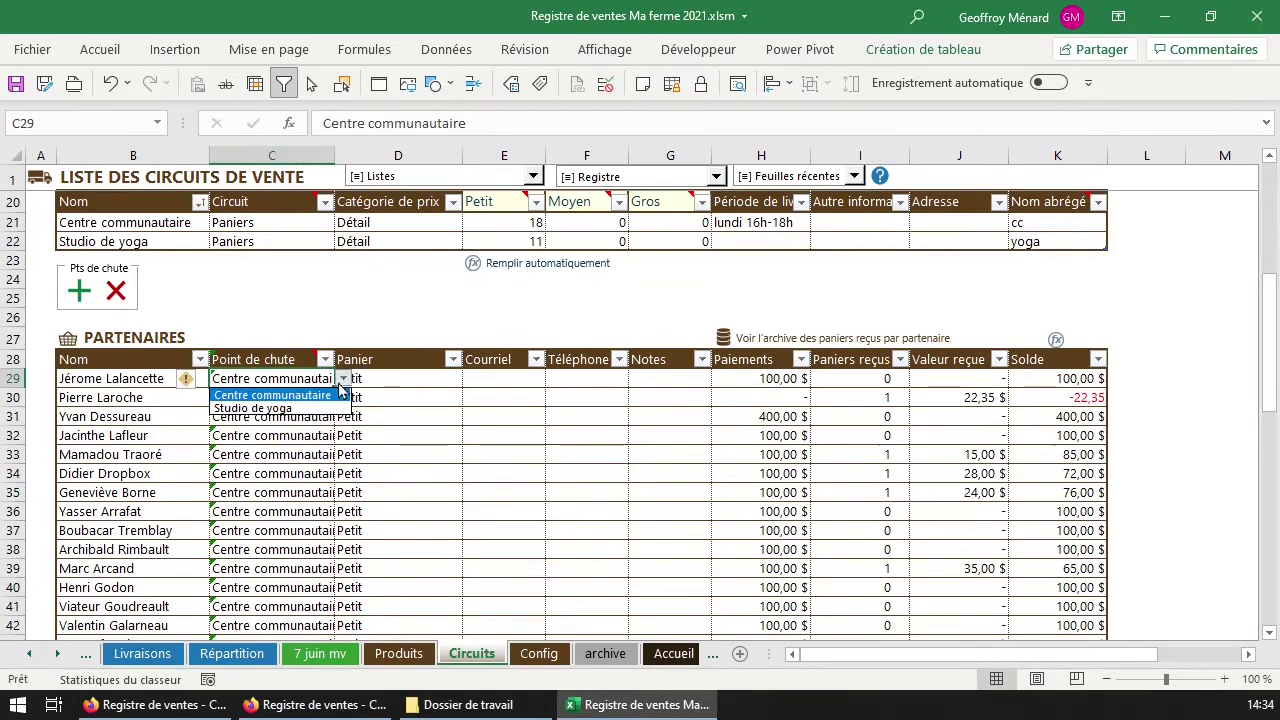
{"action": "left_click", "coordinate": [300, 395]}
{"action": "left_click", "coordinate": [409, 381]}
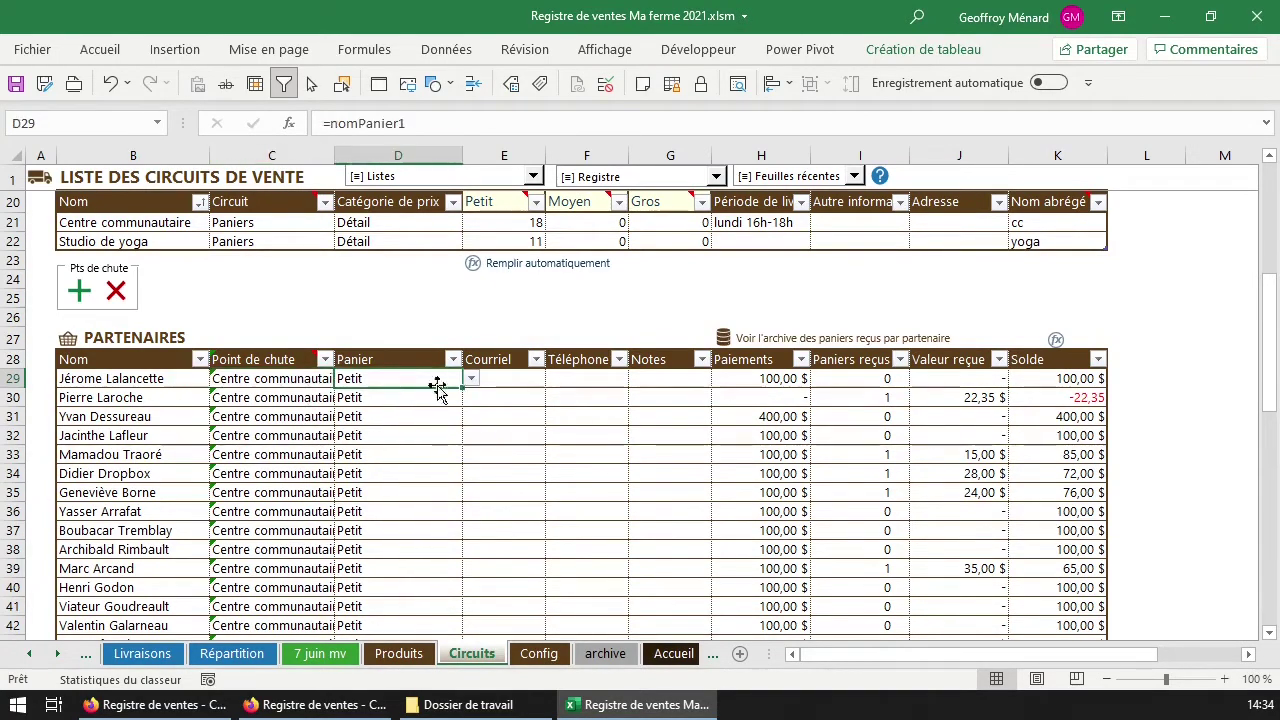
{"action": "left_click", "coordinate": [470, 379]}
{"action": "left_click", "coordinate": [417, 380]}
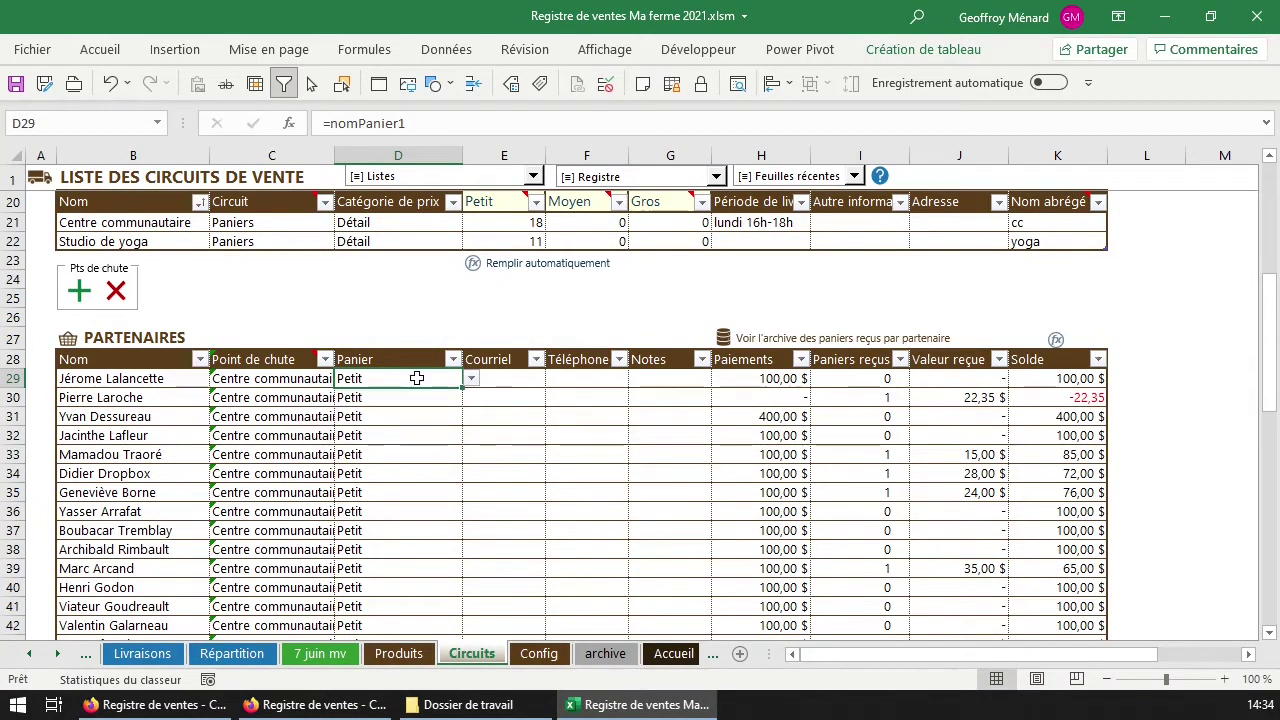
{"action": "left_click_drag", "start_coordinate": [535, 381], "coordinate": [605, 378]}
{"action": "left_click", "coordinate": [680, 380]}
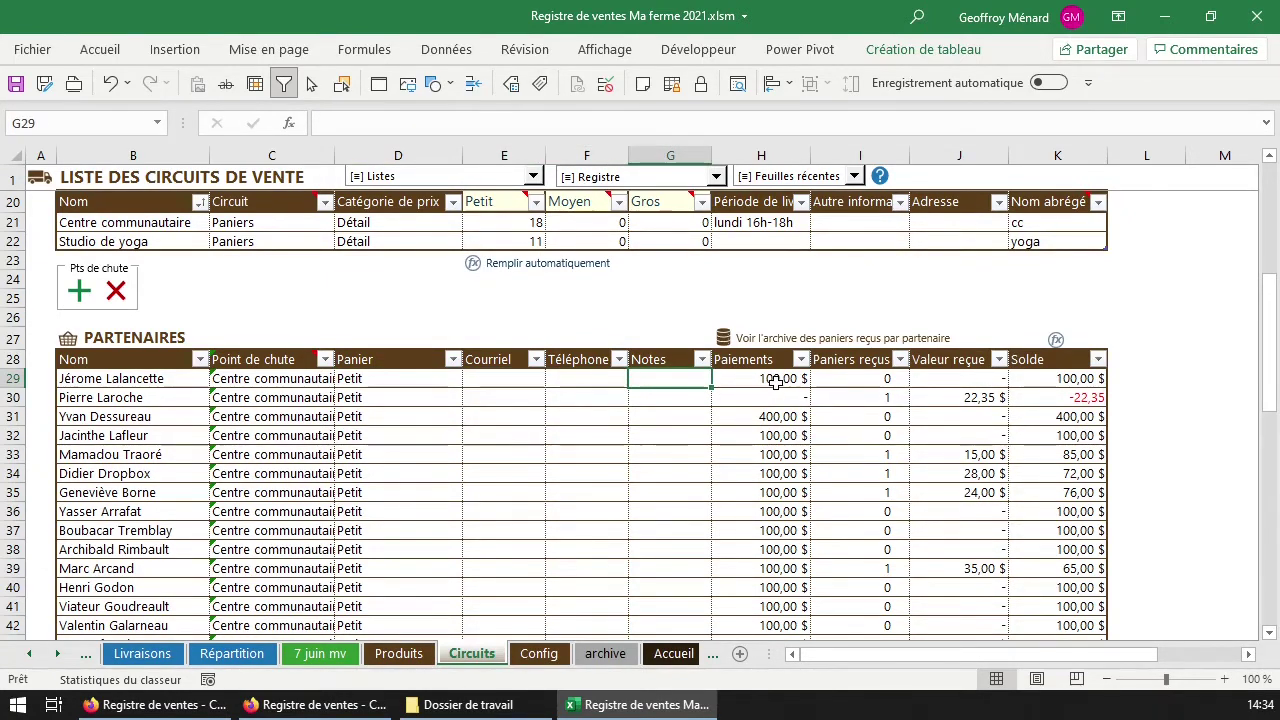
{"action": "left_click", "coordinate": [772, 380]}
Review the partner payments, including the 400,00 $ in H31.
{"action": "scroll", "coordinate": [793, 376], "scroll_direction": "down", "scroll_amount": 1}
{"action": "scroll", "coordinate": [793, 376], "scroll_direction": "down", "scroll_amount": 1}
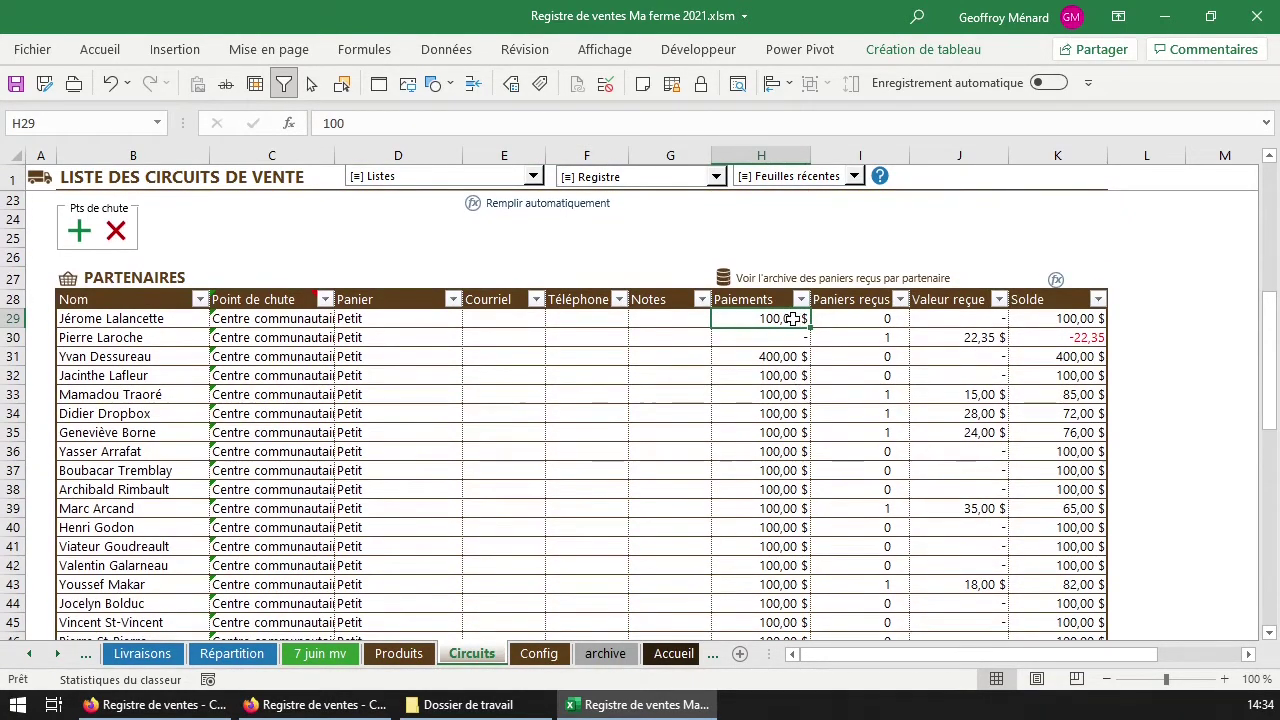
{"action": "left_click", "coordinate": [793, 358]}
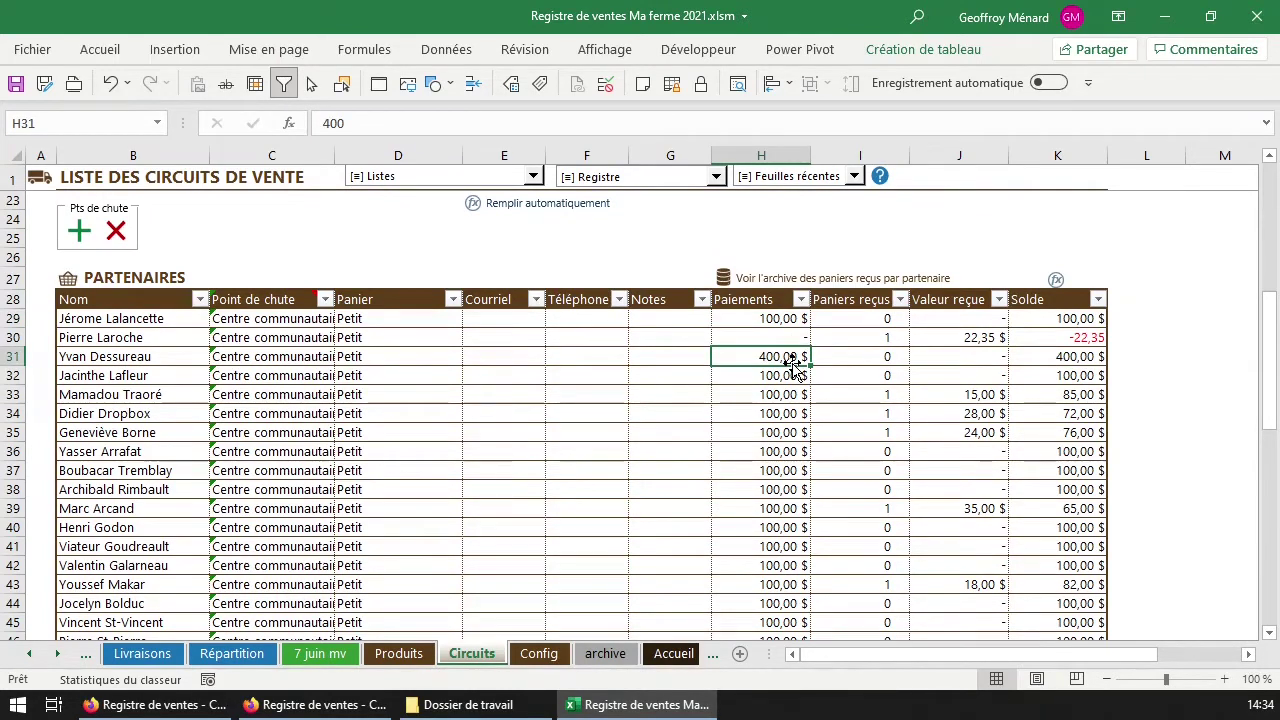
{"action": "key", "text": "Down"}
{"action": "key", "text": "Down"}
{"action": "key", "text": "Down"}
{"action": "key", "text": "Down"}
{"action": "key", "text": "Down"}
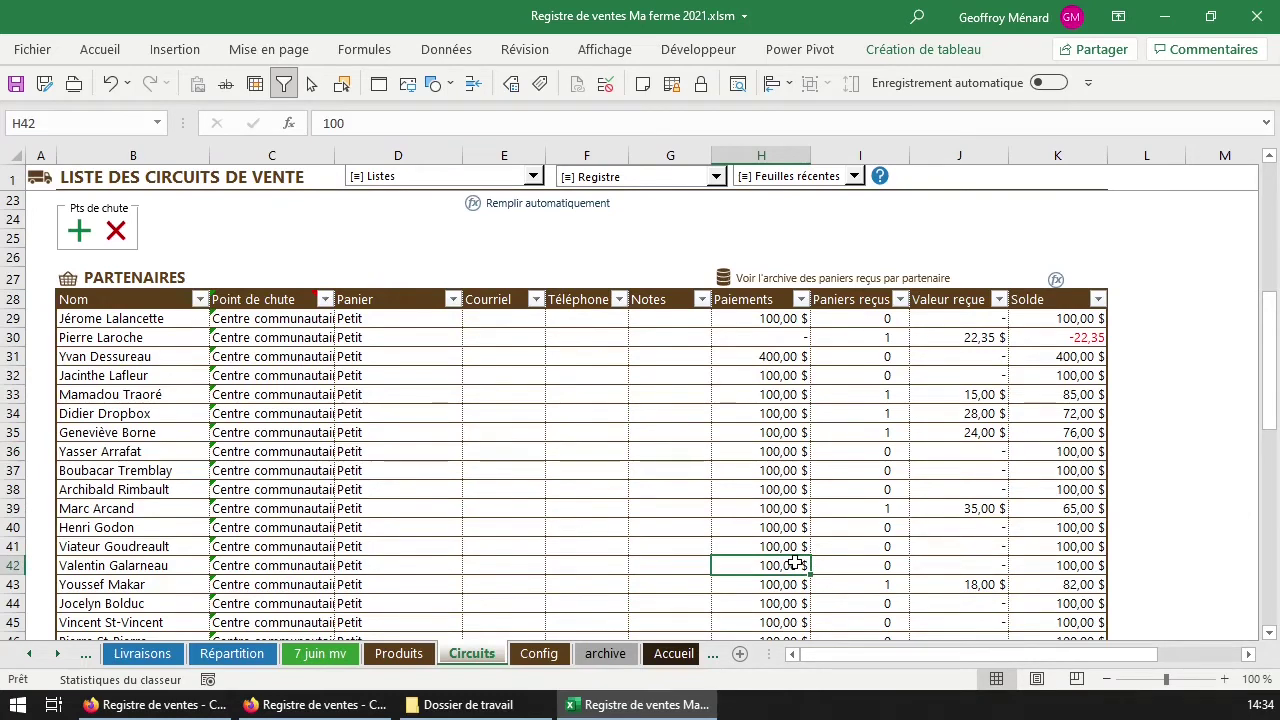
{"action": "left_click", "coordinate": [782, 316]}
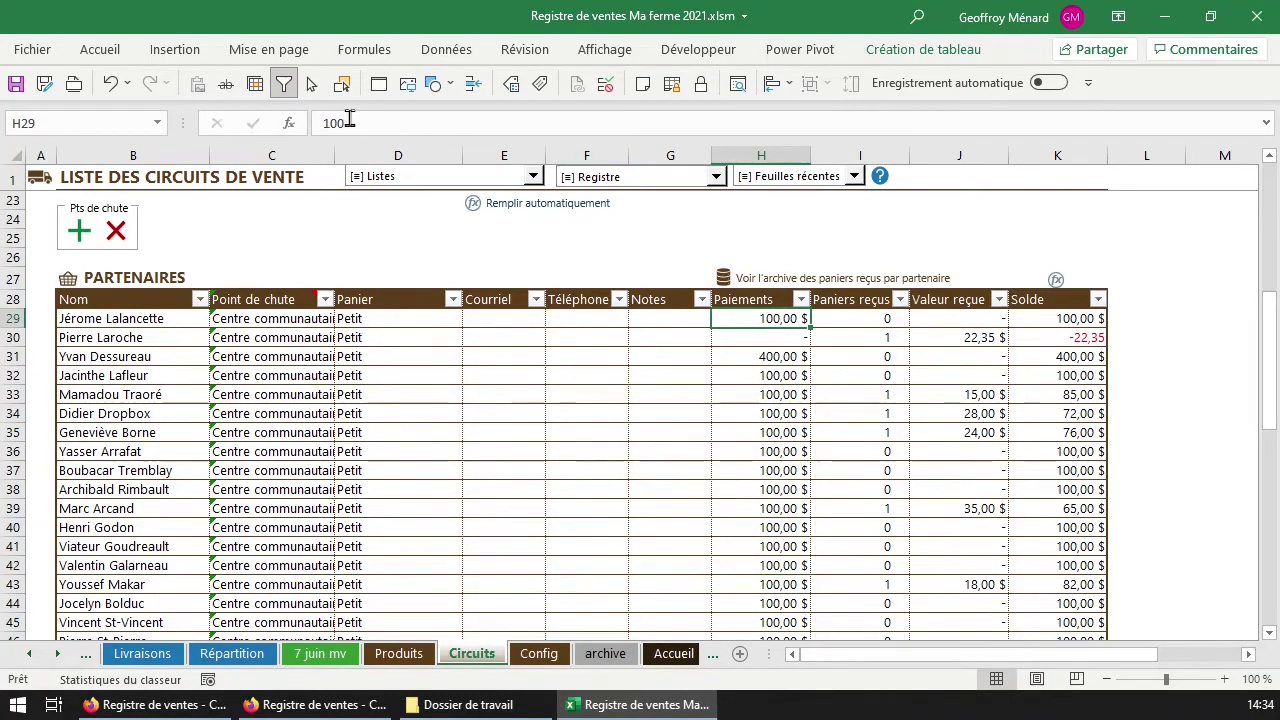
Change H29's payment to the formula =100+100.
{"action": "left_click", "coordinate": [385, 119]}
{"action": "type", "text": "="}
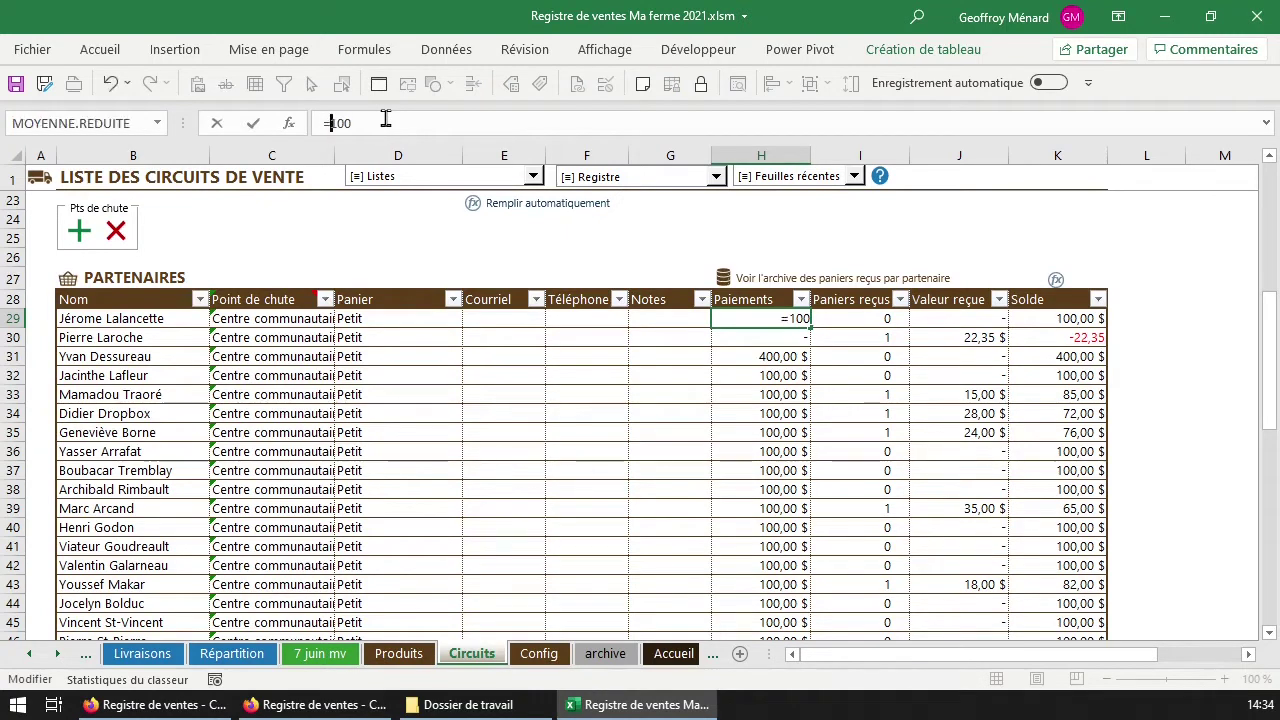
{"action": "key", "text": "End"}
{"action": "type", "text": "+100"}
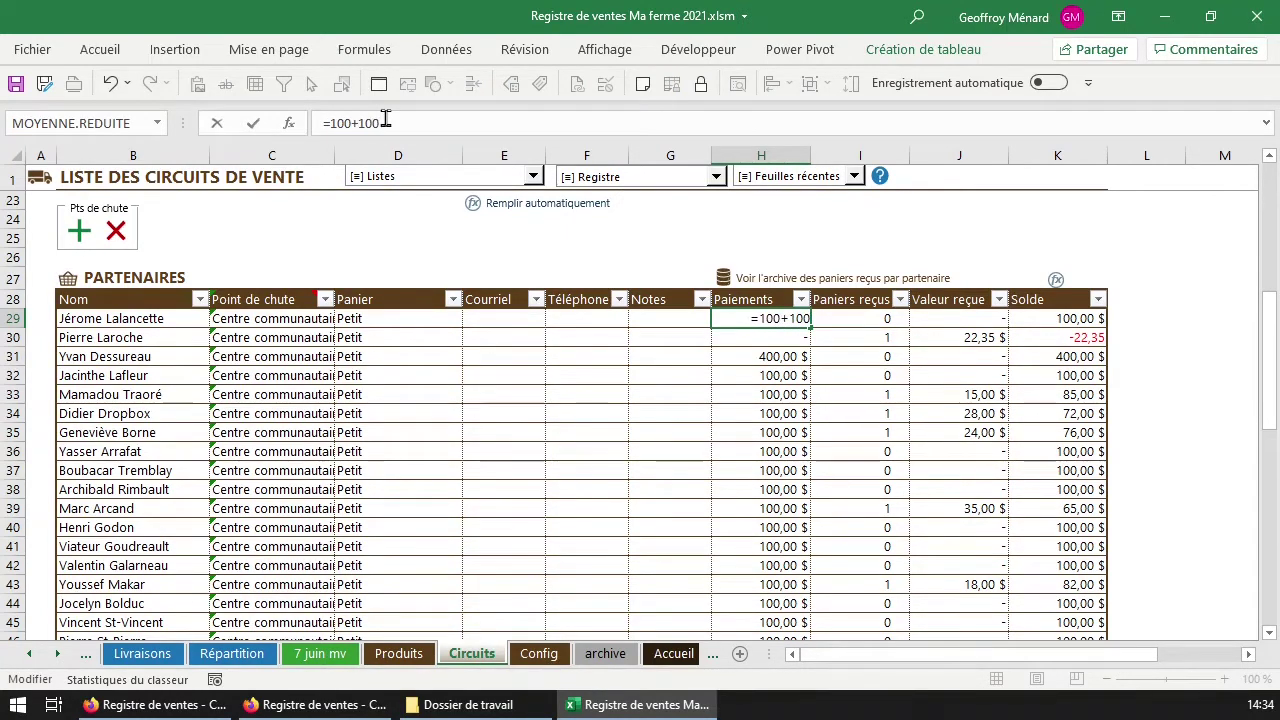
{"action": "key", "text": "Return"}
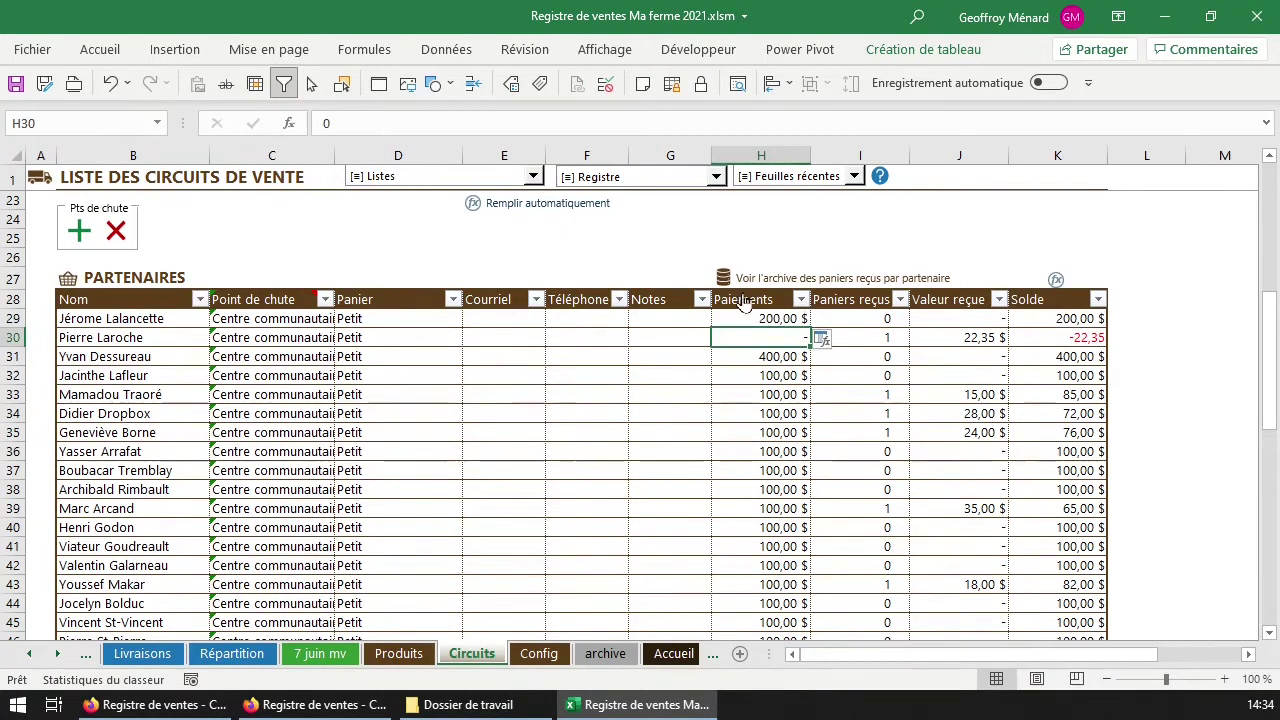
Add a note on H29 listing the 14 mars: 100 $ and 14 juin payments.
{"action": "right_click", "coordinate": [772, 318]}
{"action": "left_click", "coordinate": [887, 584]}
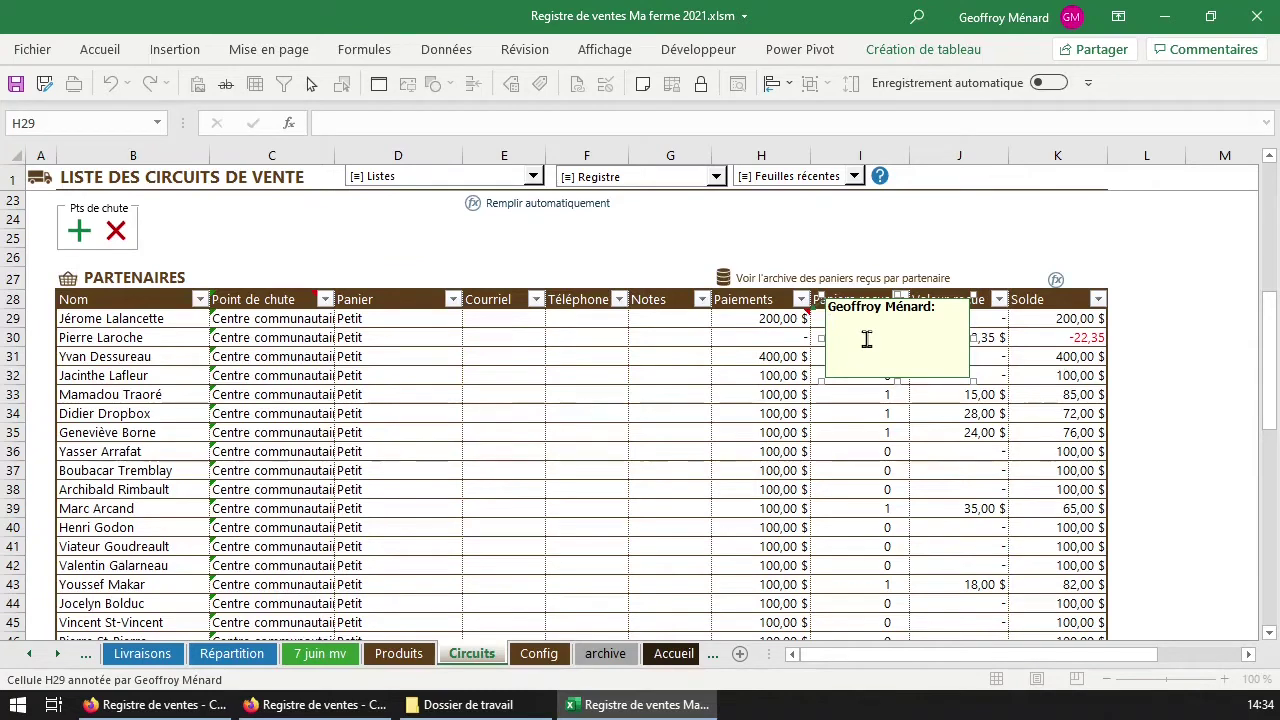
{"action": "type", "text": "14 mars: 100 $"}
{"action": "key", "text": "Return"}
{"action": "type", "text": "14: juin 100$"}
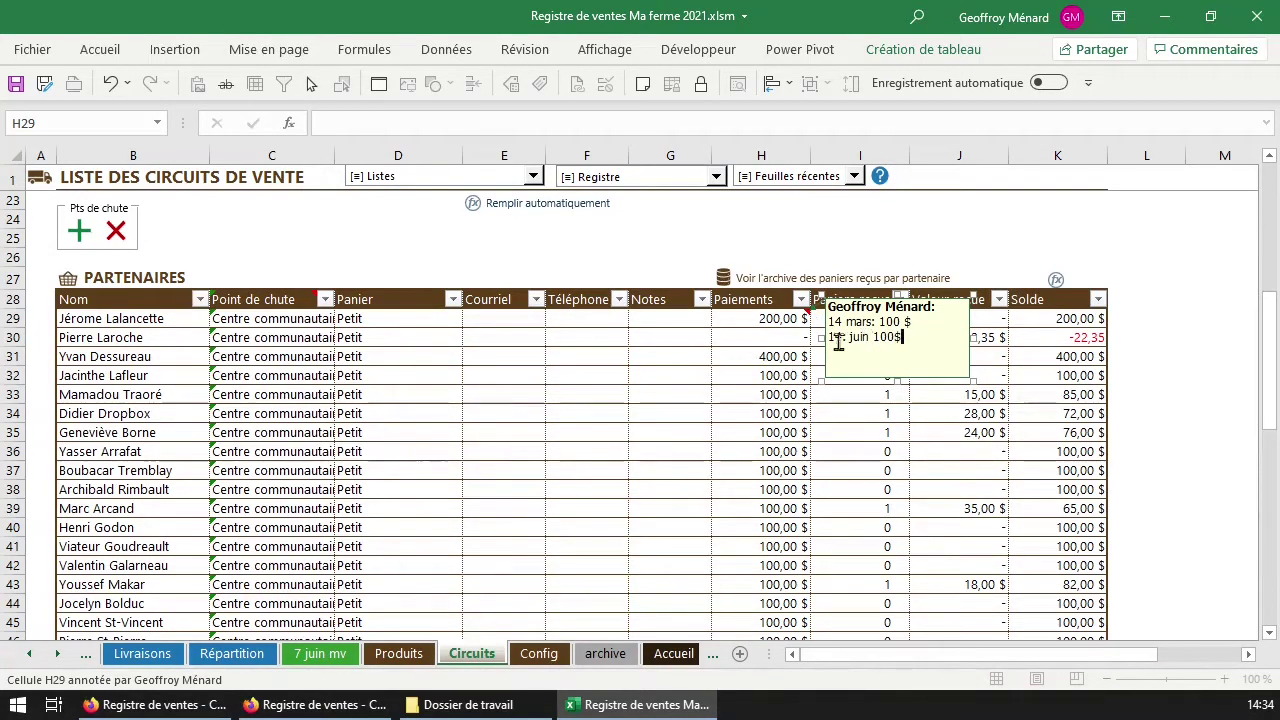
{"action": "left_click", "coordinate": [843, 340]}
{"action": "key", "text": "BackSpace"}
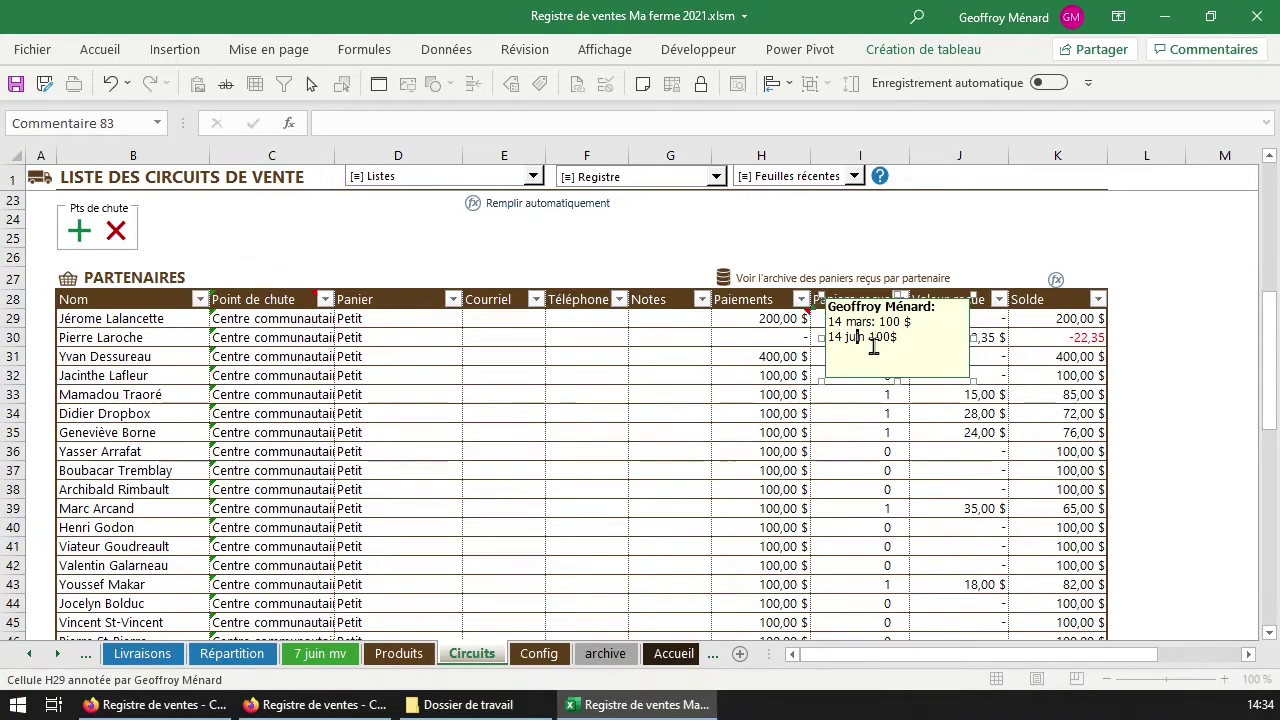
{"action": "type", "text": ":"}
{"action": "left_click", "coordinate": [797, 323]}
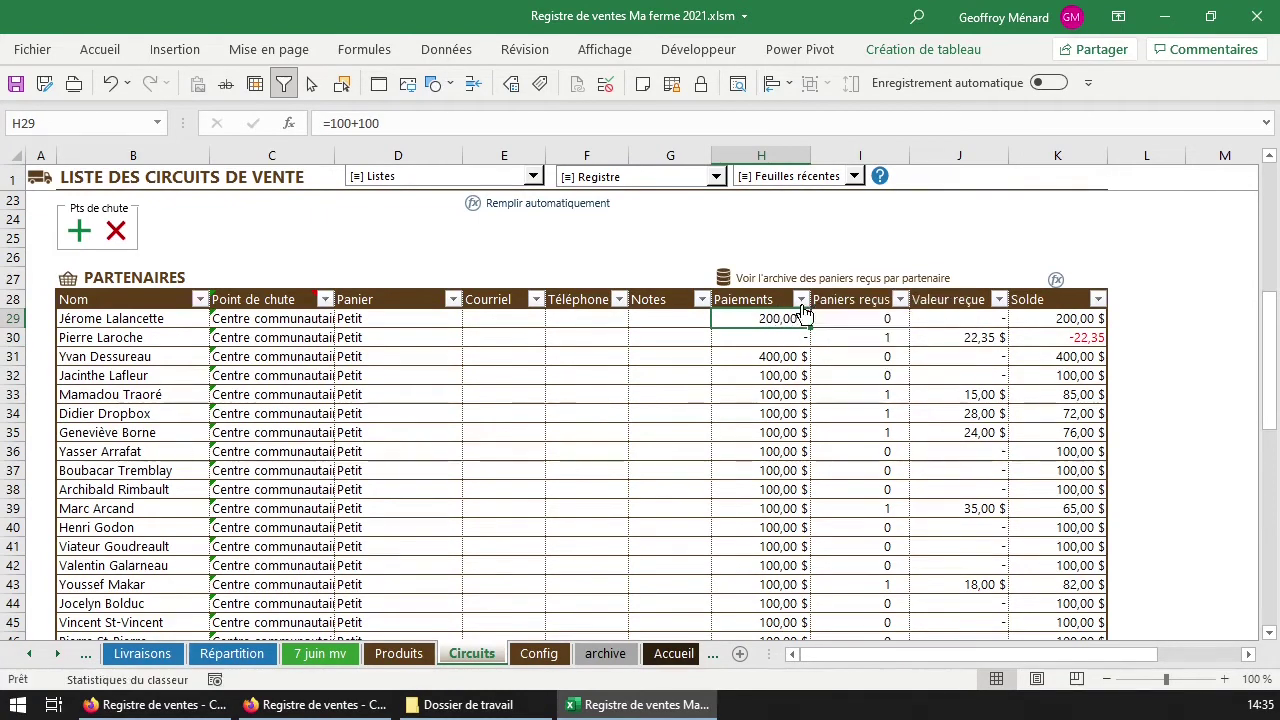
{"action": "left_click", "coordinate": [868, 316]}
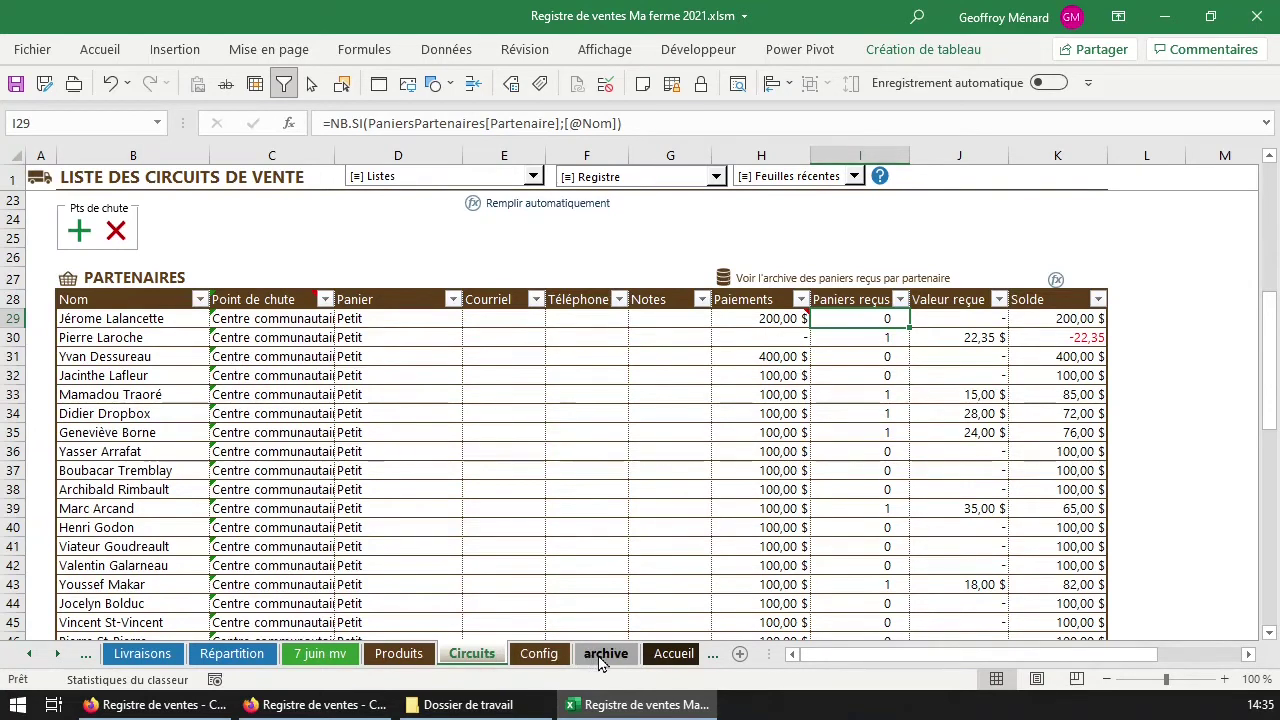
Open the partner basket archive, total its Date and Valeur du panier columns, then go to Config.
{"action": "left_click", "coordinate": [836, 280]}
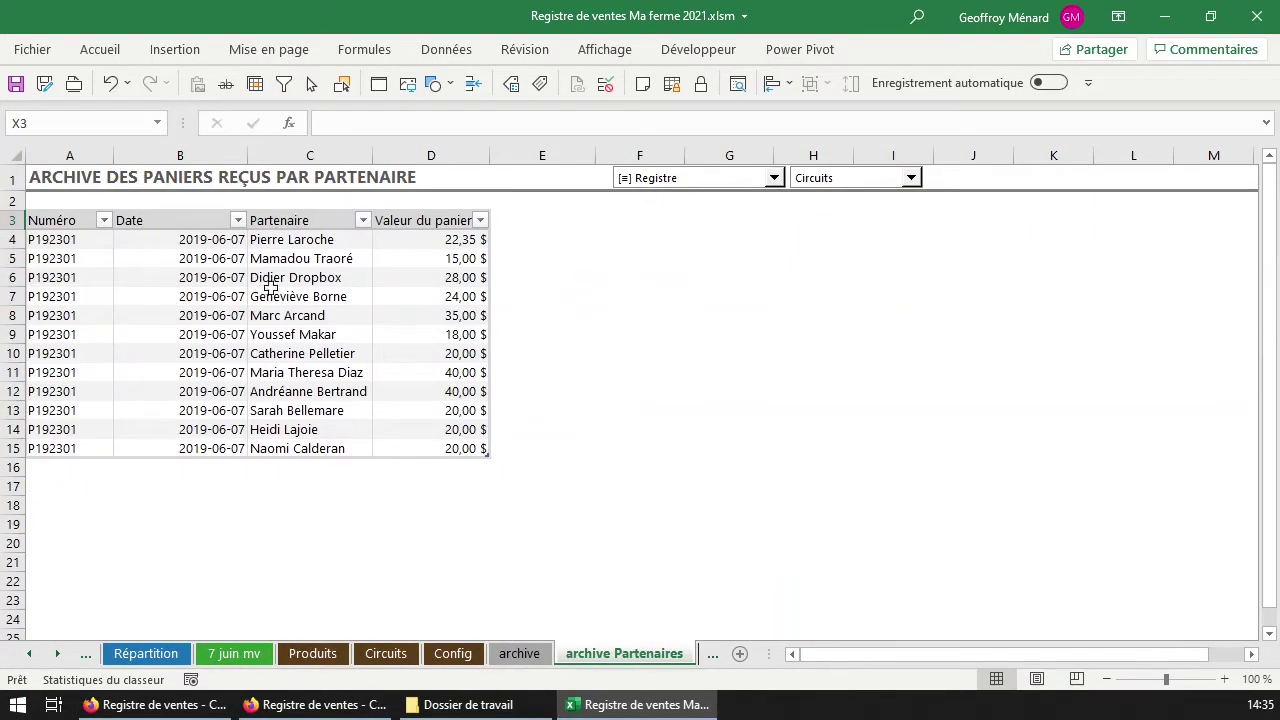
{"action": "scroll", "coordinate": [290, 227], "scroll_direction": "down", "scroll_amount": 1}
{"action": "scroll", "coordinate": [293, 260], "scroll_direction": "up", "scroll_amount": 1}
{"action": "left_click", "coordinate": [93, 245]}
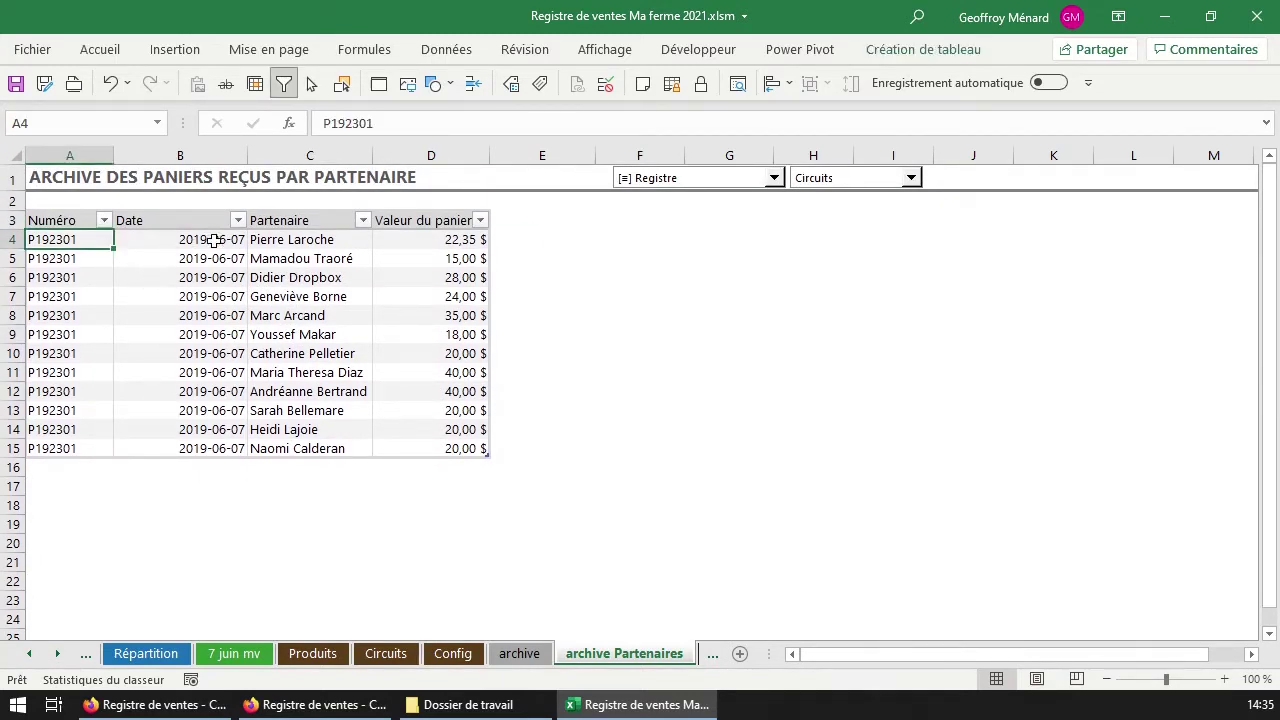
{"action": "left_click_drag", "start_coordinate": [226, 236], "coordinate": [207, 449]}
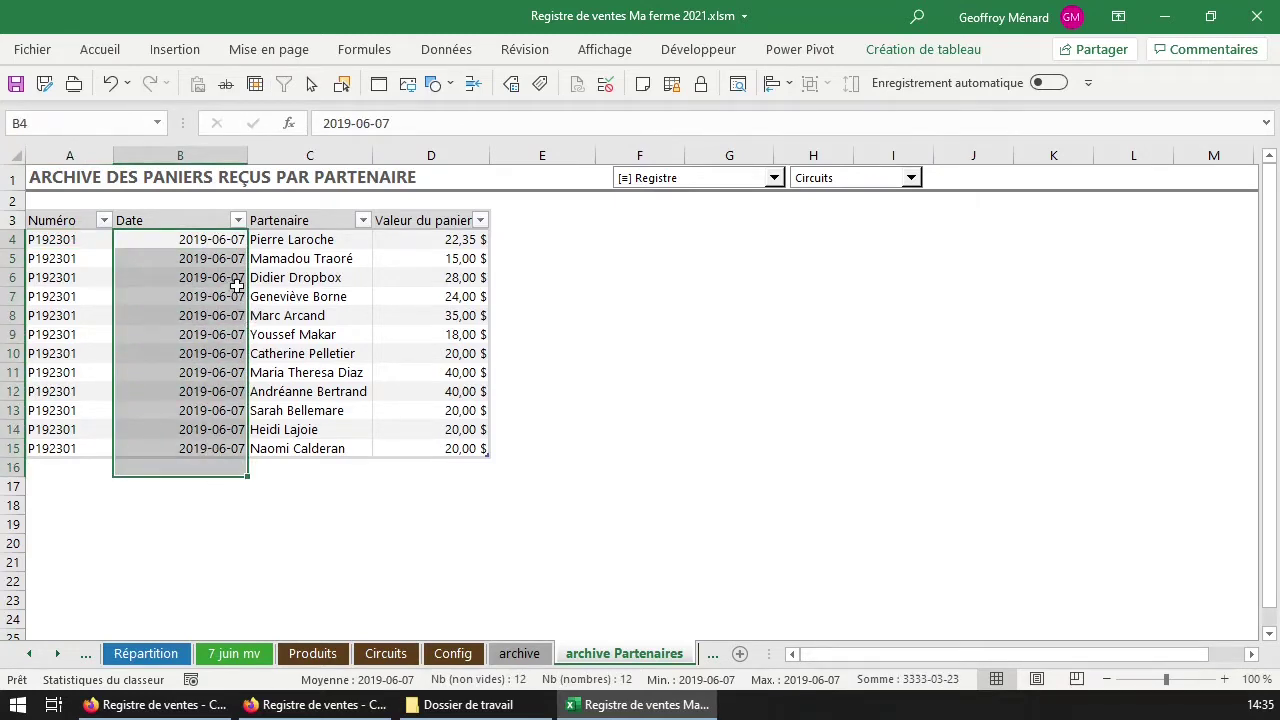
{"action": "left_click_drag", "start_coordinate": [315, 240], "coordinate": [330, 449]}
{"action": "left_click", "coordinate": [460, 240]}
{"action": "left_click_drag", "start_coordinate": [460, 232], "coordinate": [438, 461]}
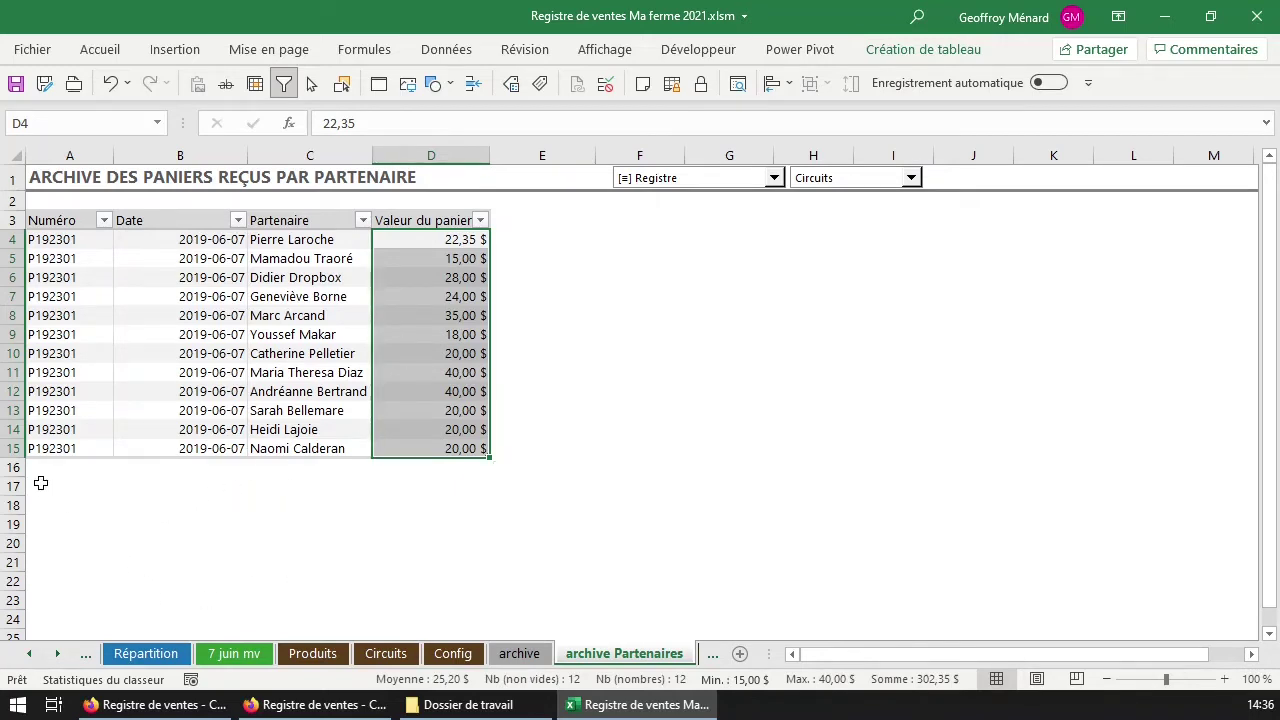
{"action": "left_click", "coordinate": [470, 662]}
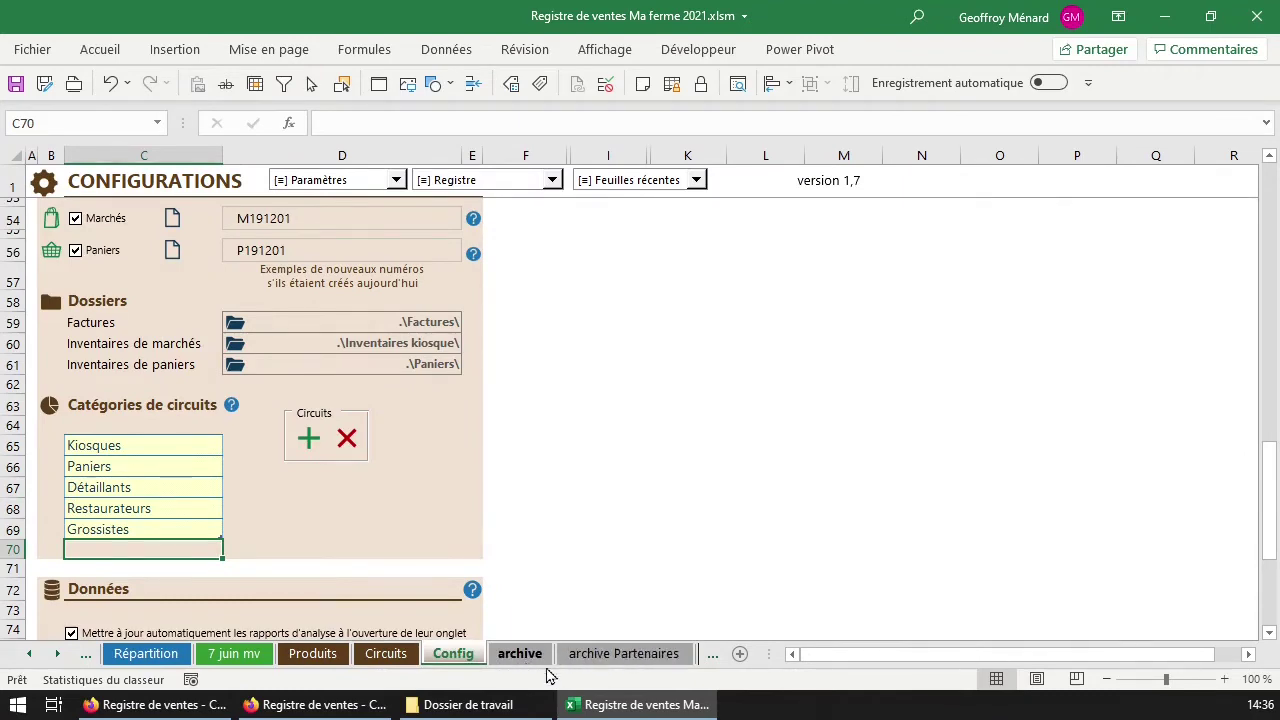
On Circuits, inspect the Valeur reçue (J30), Solde (K30) and Paniers reçus (I30) formulas.
{"action": "left_click", "coordinate": [405, 660]}
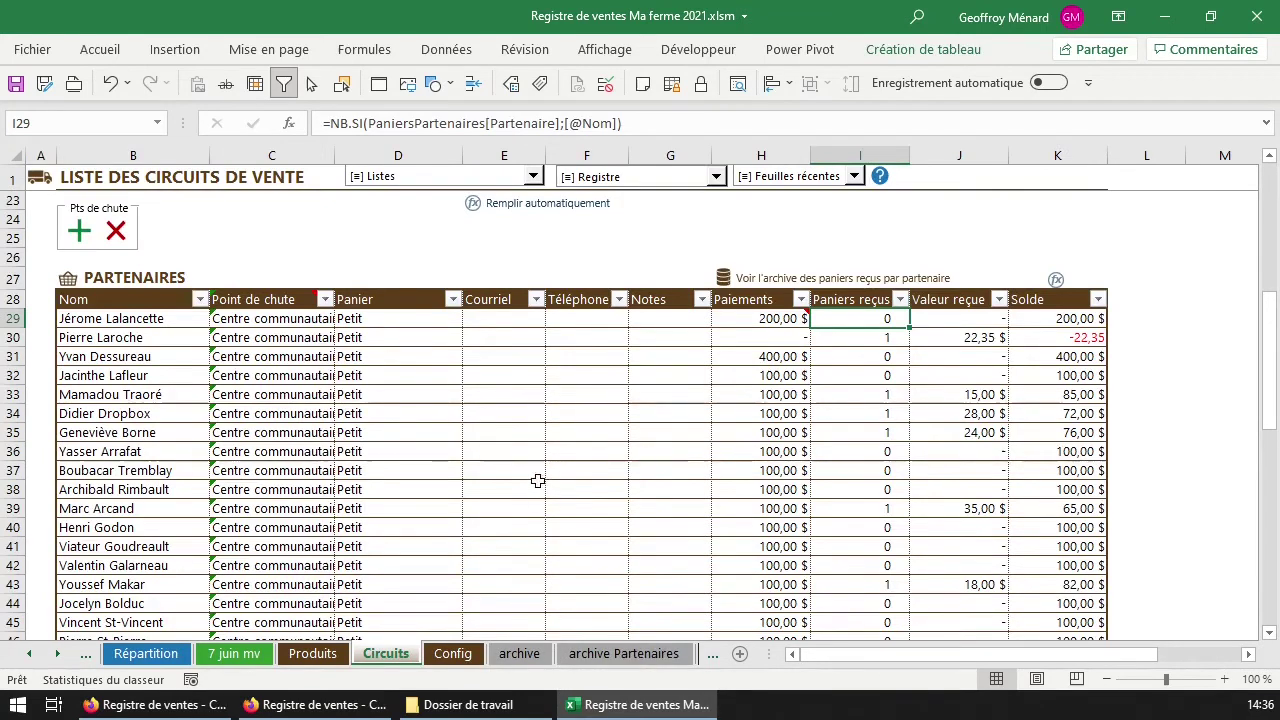
{"action": "left_click", "coordinate": [962, 335]}
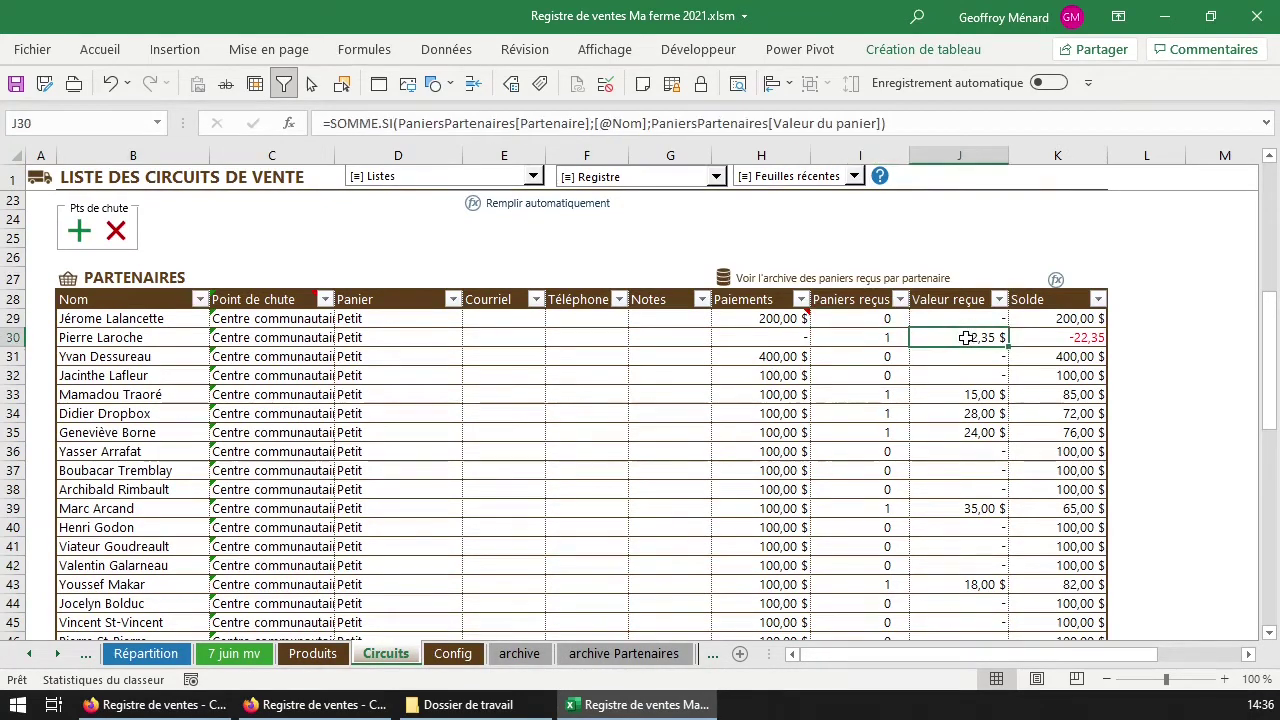
{"action": "left_click", "coordinate": [965, 302]}
{"action": "left_click", "coordinate": [953, 338]}
{"action": "left_click", "coordinate": [1055, 337]}
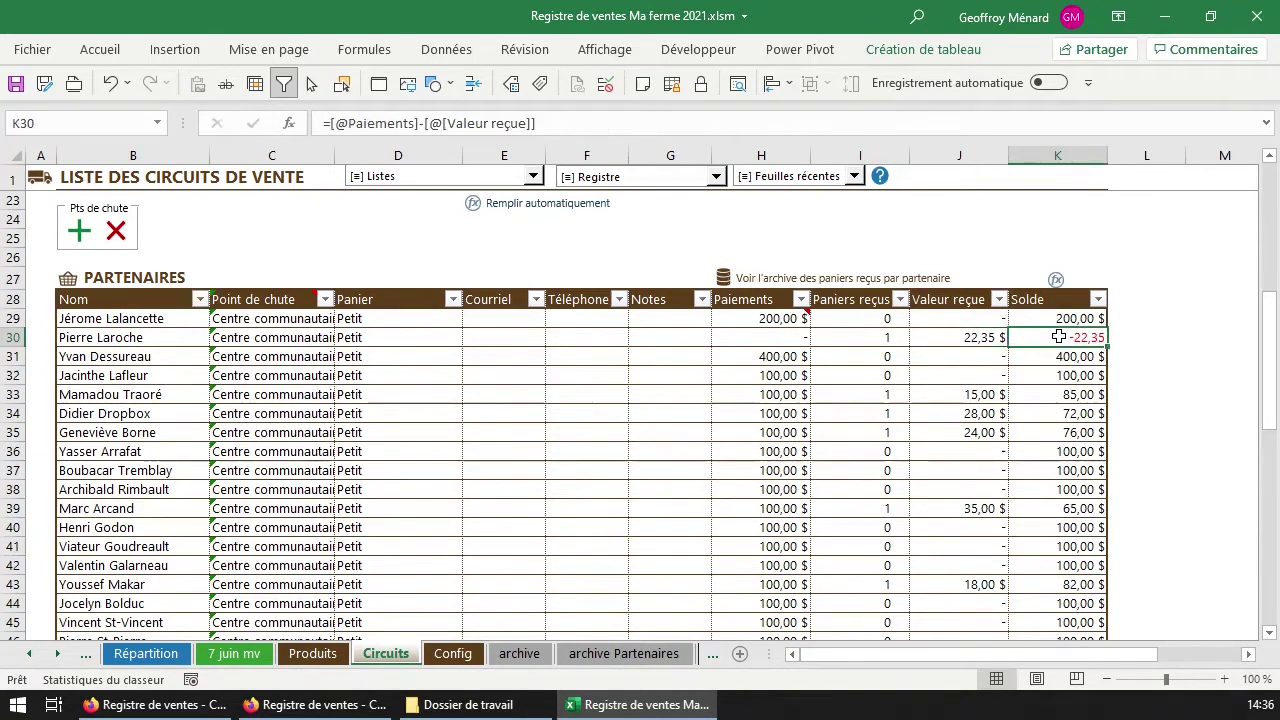
{"action": "left_click", "coordinate": [1055, 298]}
{"action": "left_click", "coordinate": [1050, 318]}
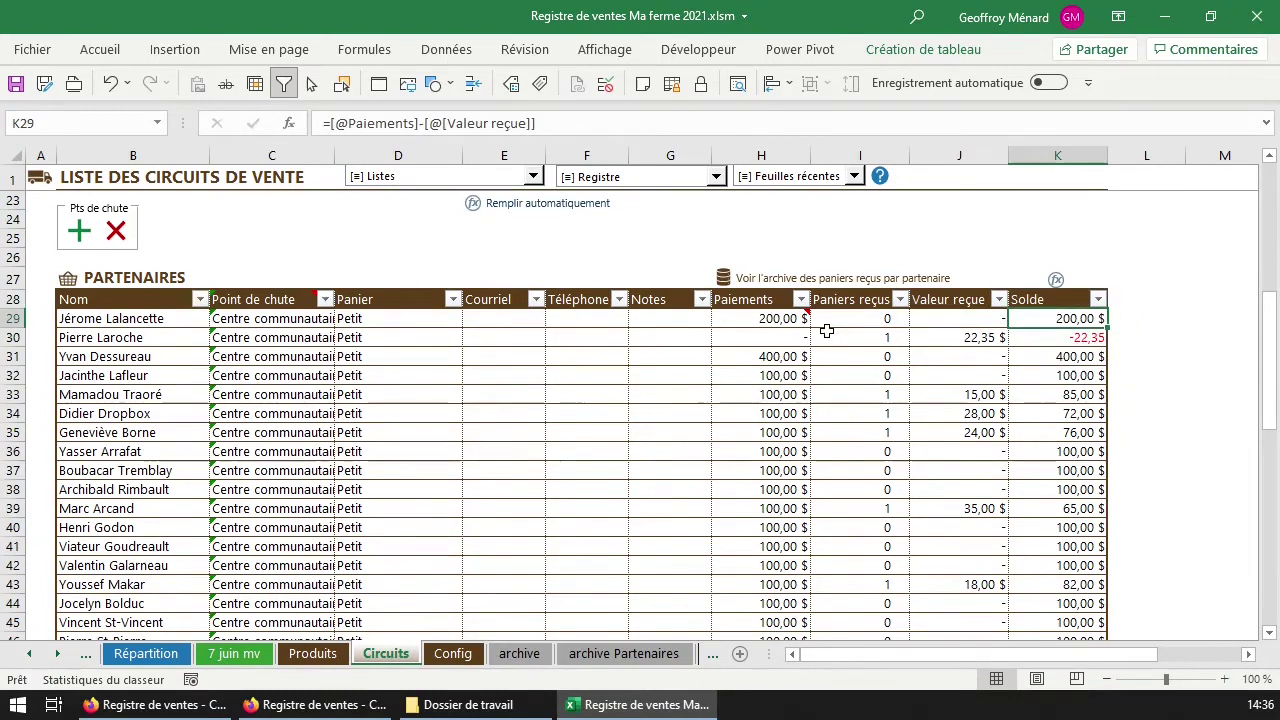
{"action": "mouse_move", "coordinate": [783, 322]}
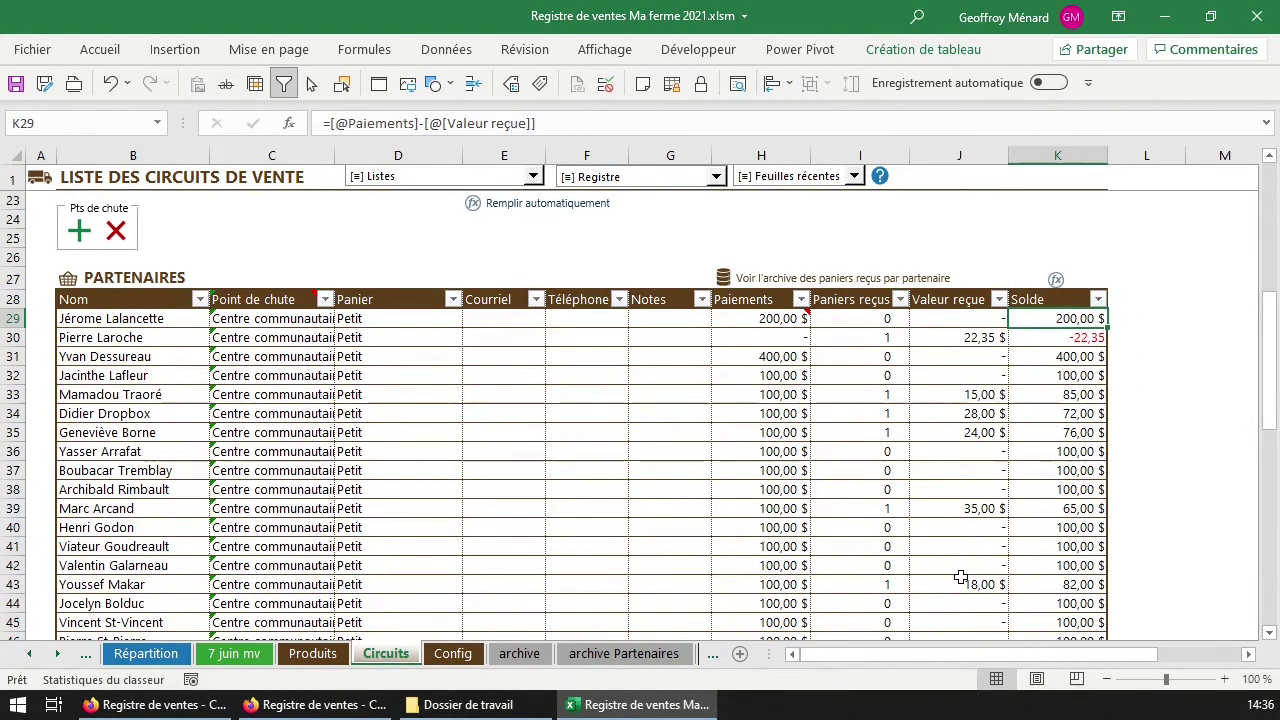
{"action": "left_click", "coordinate": [850, 337]}
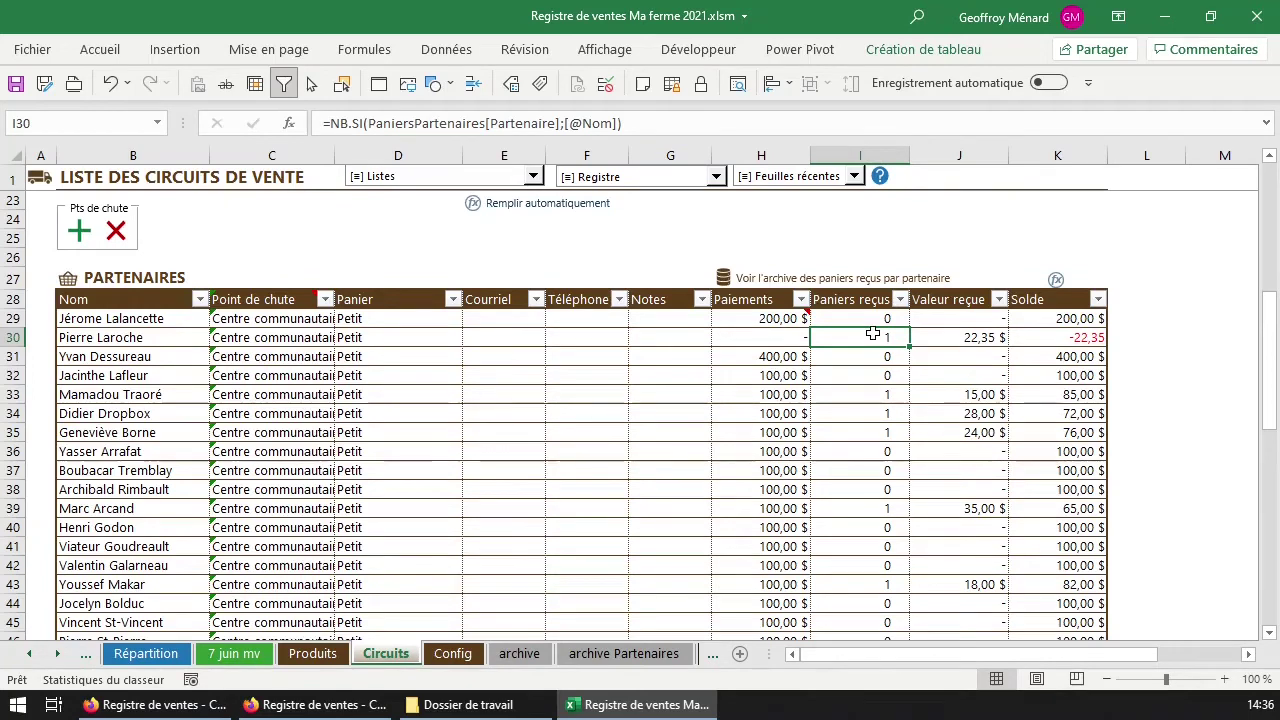
{"action": "scroll", "coordinate": [819, 507], "scroll_direction": "down", "scroll_amount": 4}
{"action": "scroll", "coordinate": [819, 507], "scroll_direction": "up", "scroll_amount": 4}
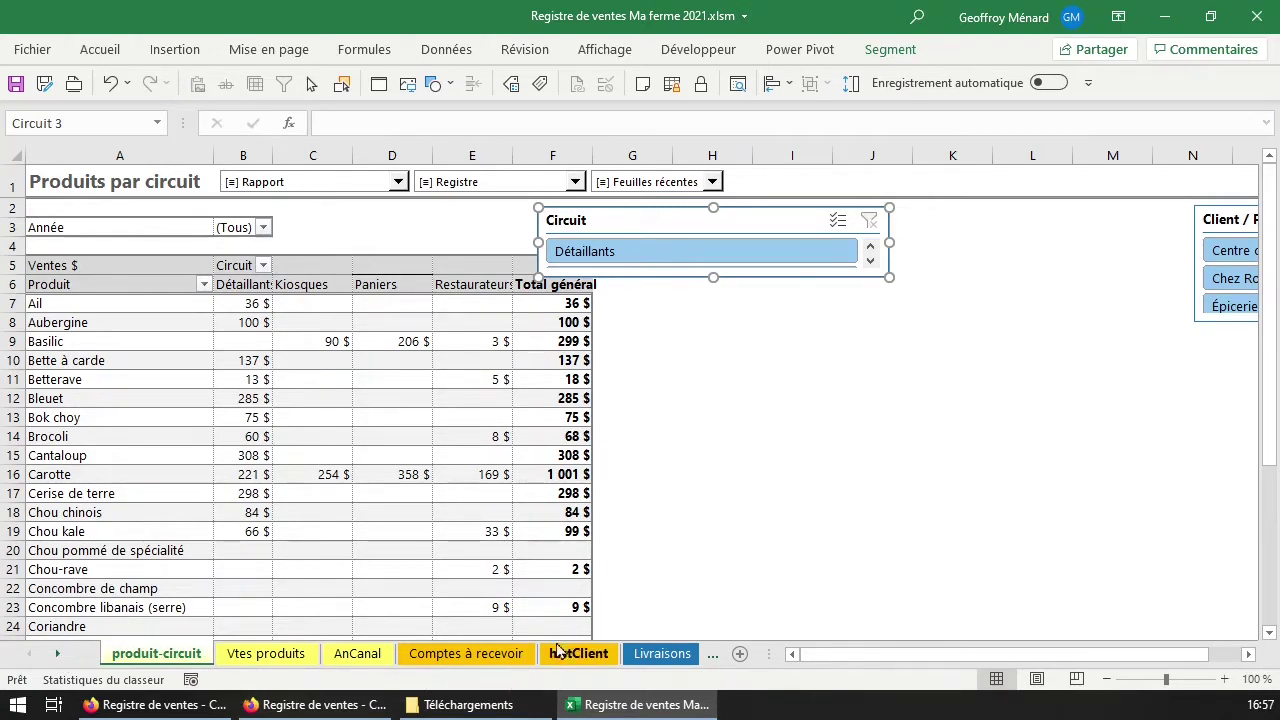
On Répartition, select the sales-format counts I6:I12 and the left table, and inspect L11's Restant formula.
{"action": "scroll", "coordinate": [78, 662], "scroll_direction": "down", "scroll_amount": 4}
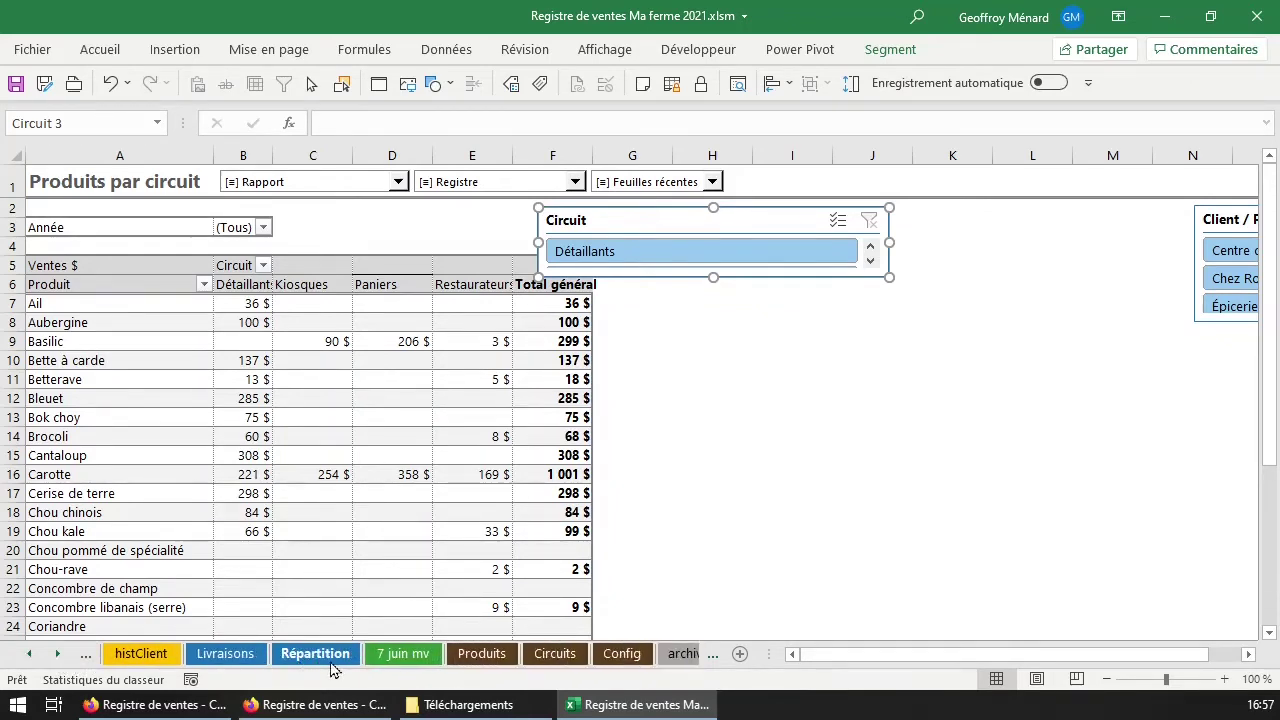
{"action": "left_click", "coordinate": [329, 663]}
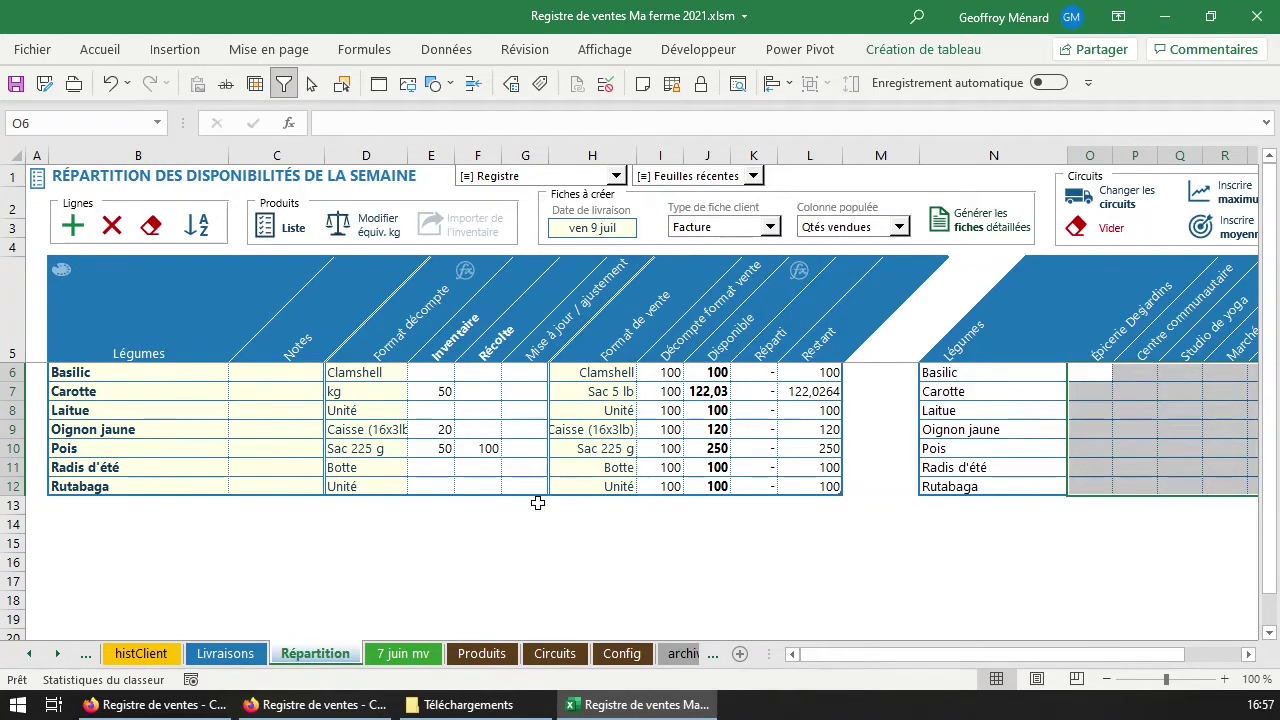
{"action": "left_click_drag", "start_coordinate": [676, 372], "coordinate": [658, 489]}
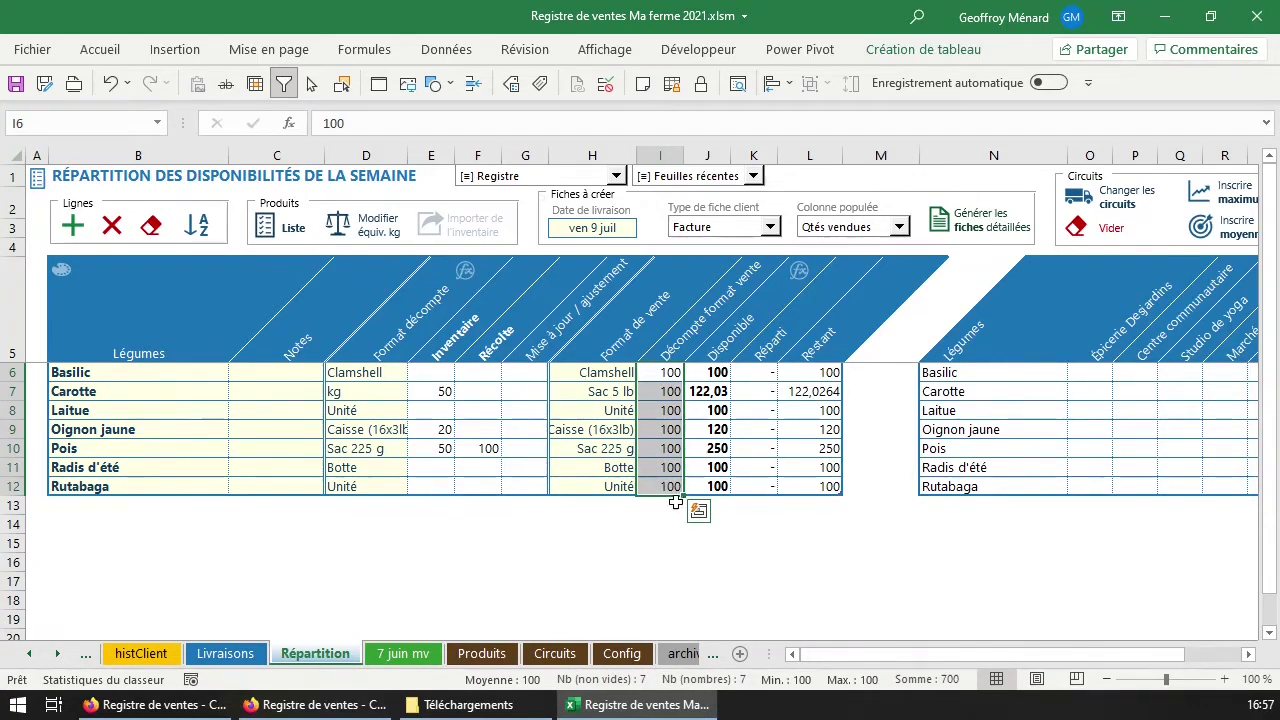
{"action": "left_click_drag", "start_coordinate": [903, 655], "coordinate": [906, 657]}
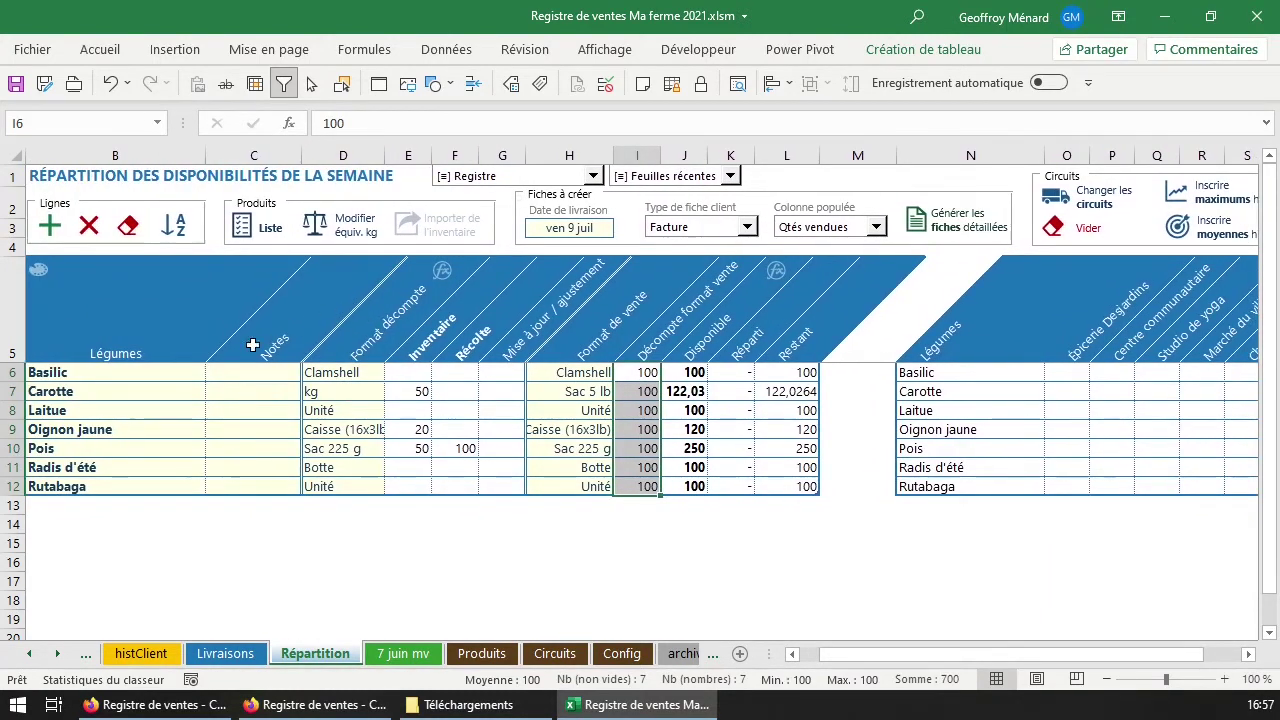
{"action": "left_click_drag", "start_coordinate": [150, 328], "coordinate": [803, 490]}
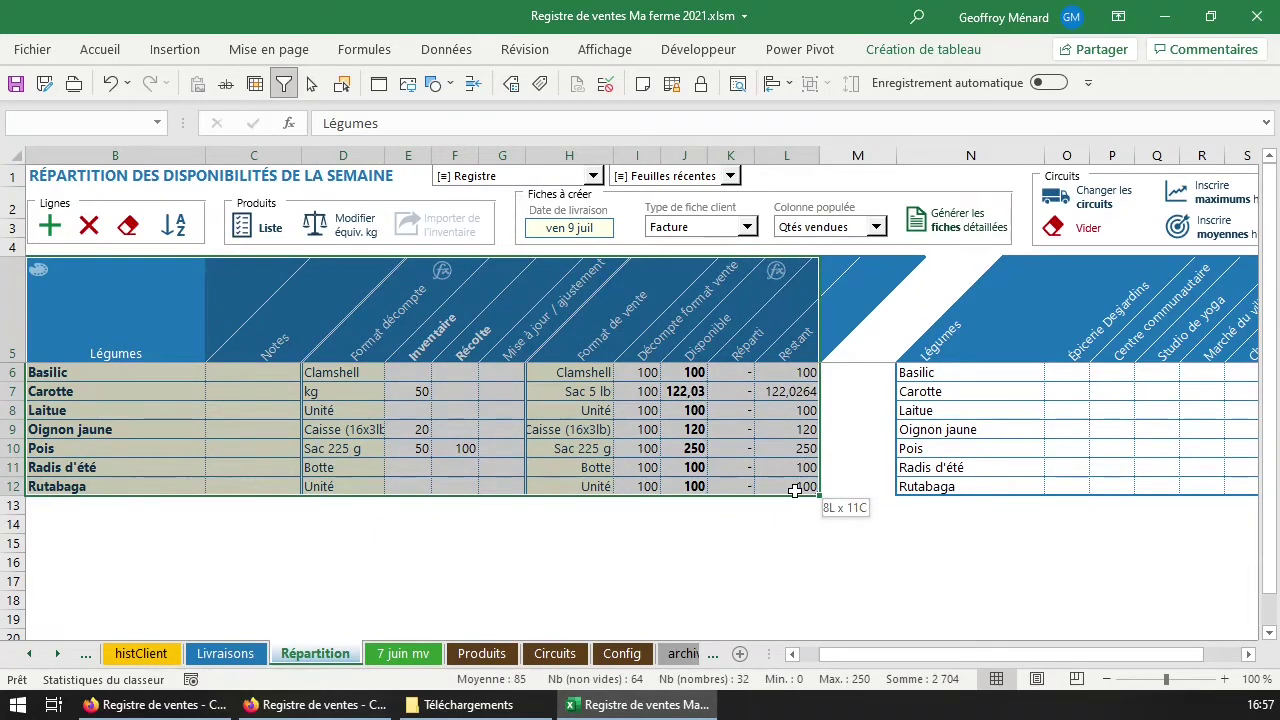
{"action": "left_click", "coordinate": [788, 470]}
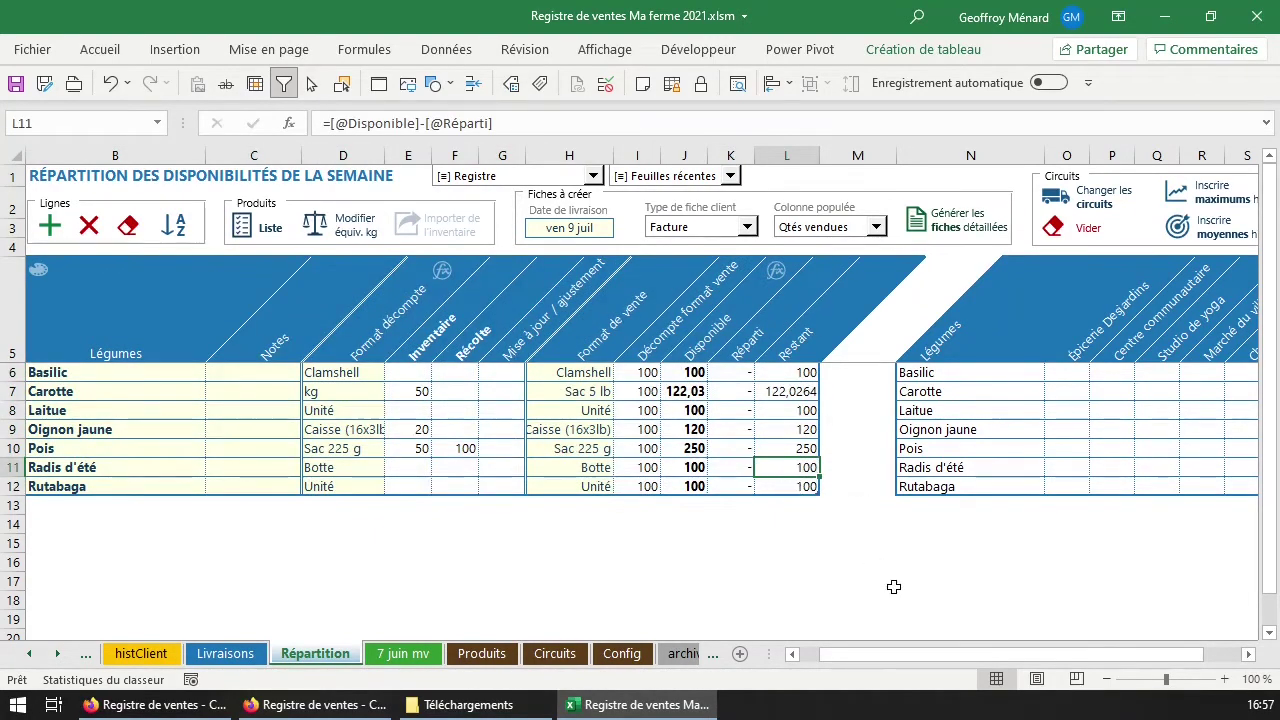
{"action": "left_click_drag", "start_coordinate": [880, 668], "coordinate": [912, 664]}
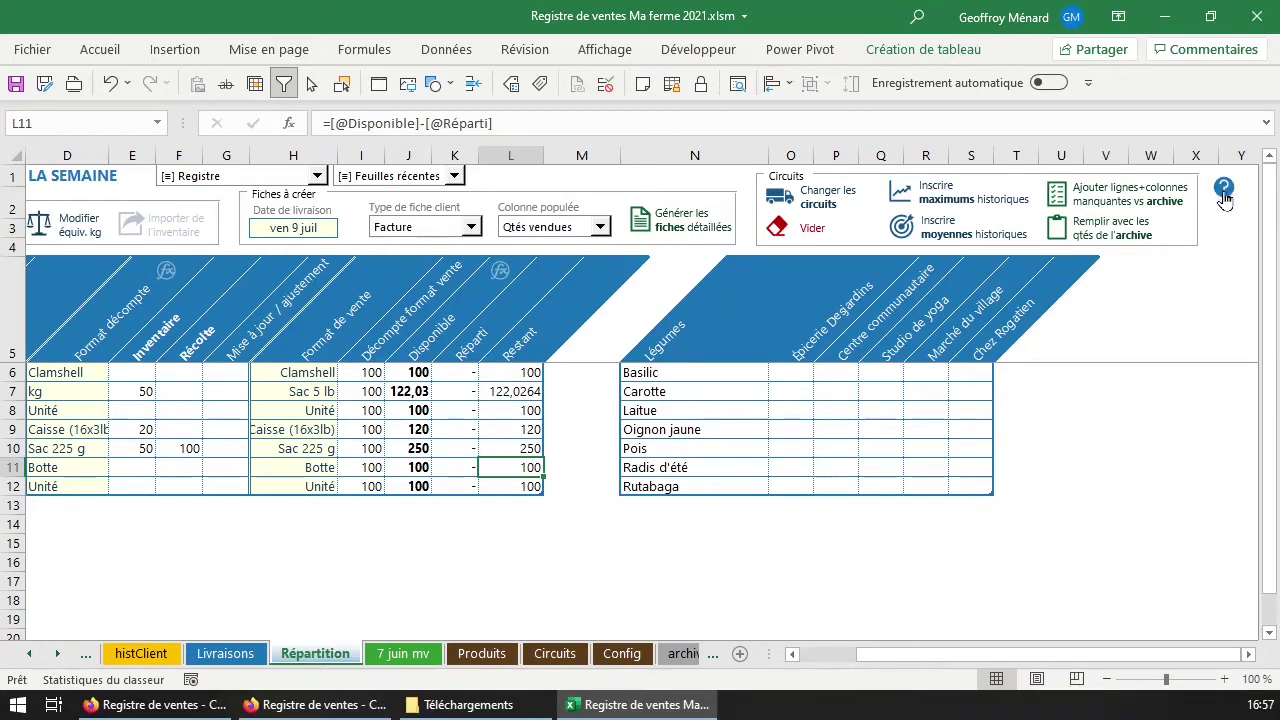
Read and dismiss the Répartition sheet's help message and the contextual help notice.
{"action": "left_click", "coordinate": [1224, 190]}
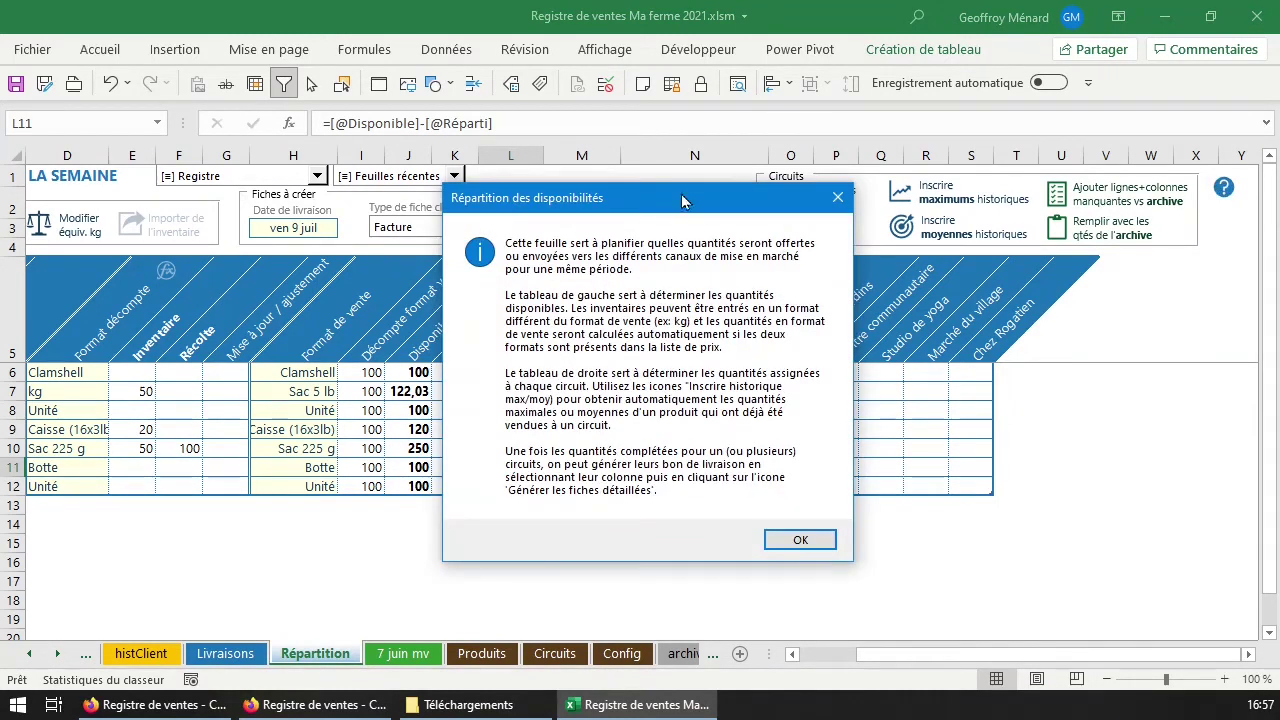
{"action": "left_click_drag", "start_coordinate": [690, 208], "coordinate": [752, 252]}
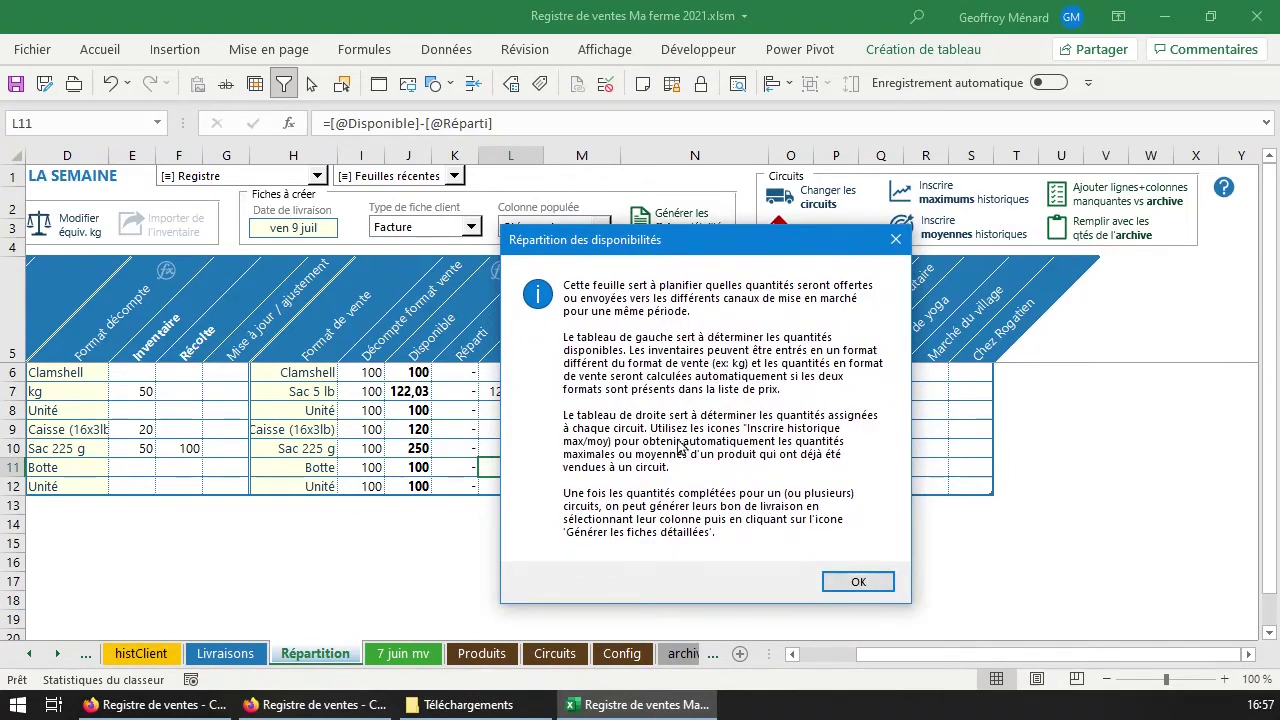
{"action": "left_click", "coordinate": [862, 588]}
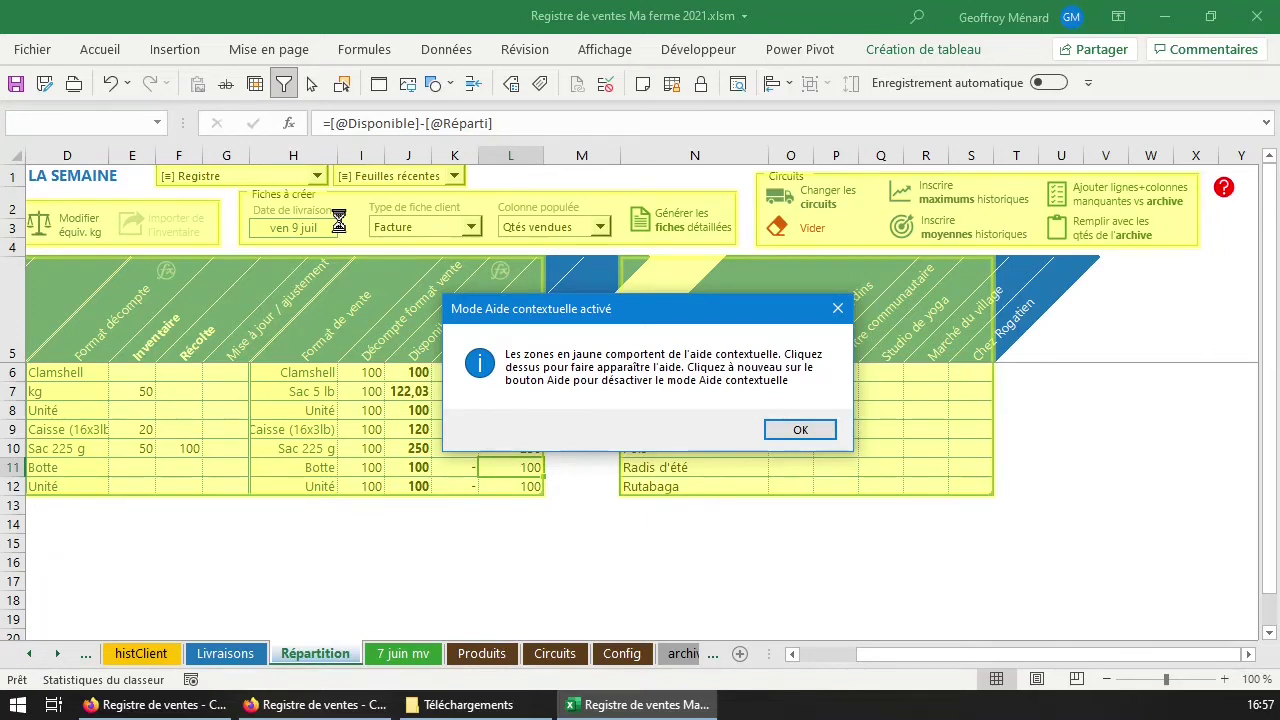
{"action": "left_click", "coordinate": [812, 430]}
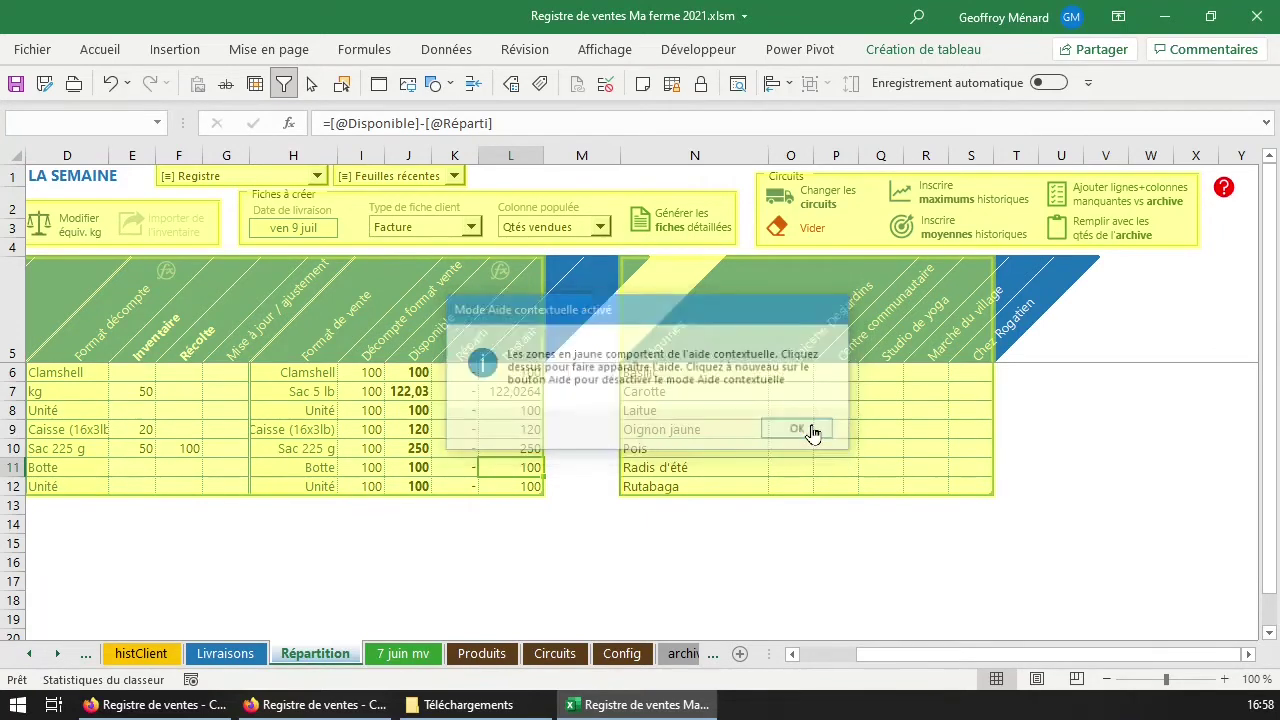
Read help for the sheets-to-create, circuits controls, distribution and circuits sections, then exit help mode.
{"action": "left_click", "coordinate": [644, 240]}
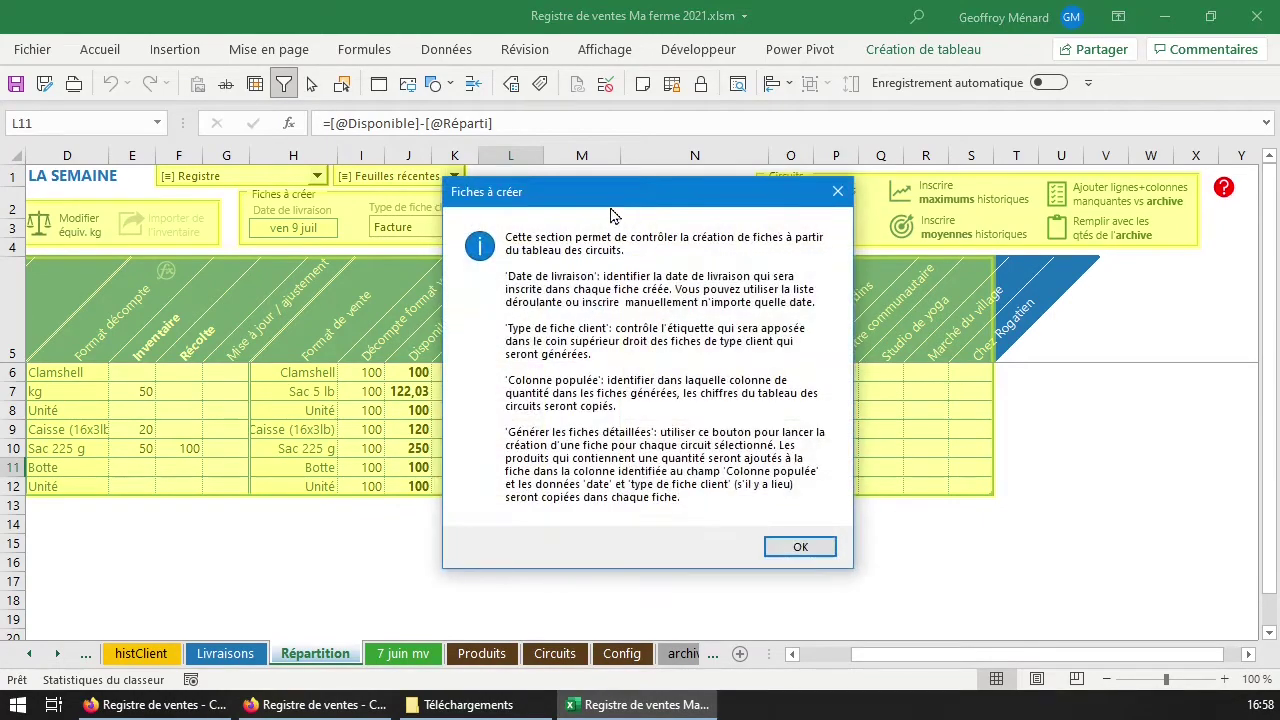
{"action": "left_click", "coordinate": [790, 540]}
{"action": "left_click", "coordinate": [845, 224]}
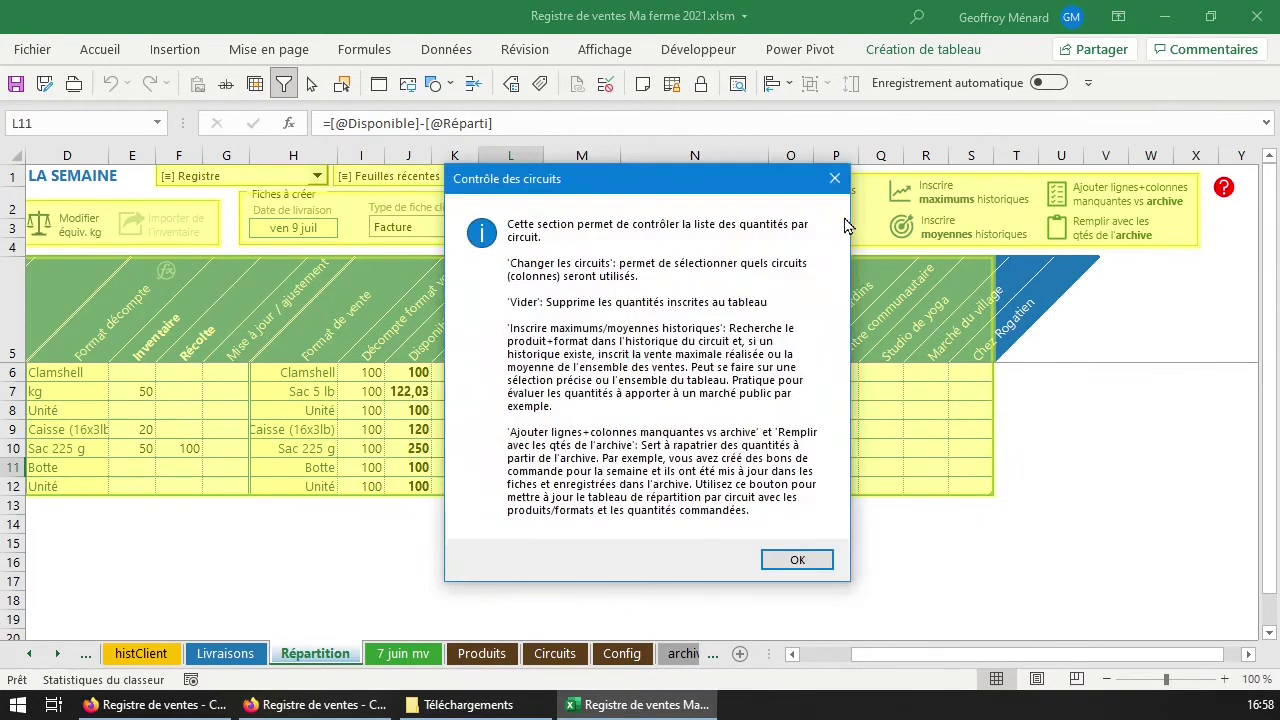
{"action": "left_click", "coordinate": [797, 559]}
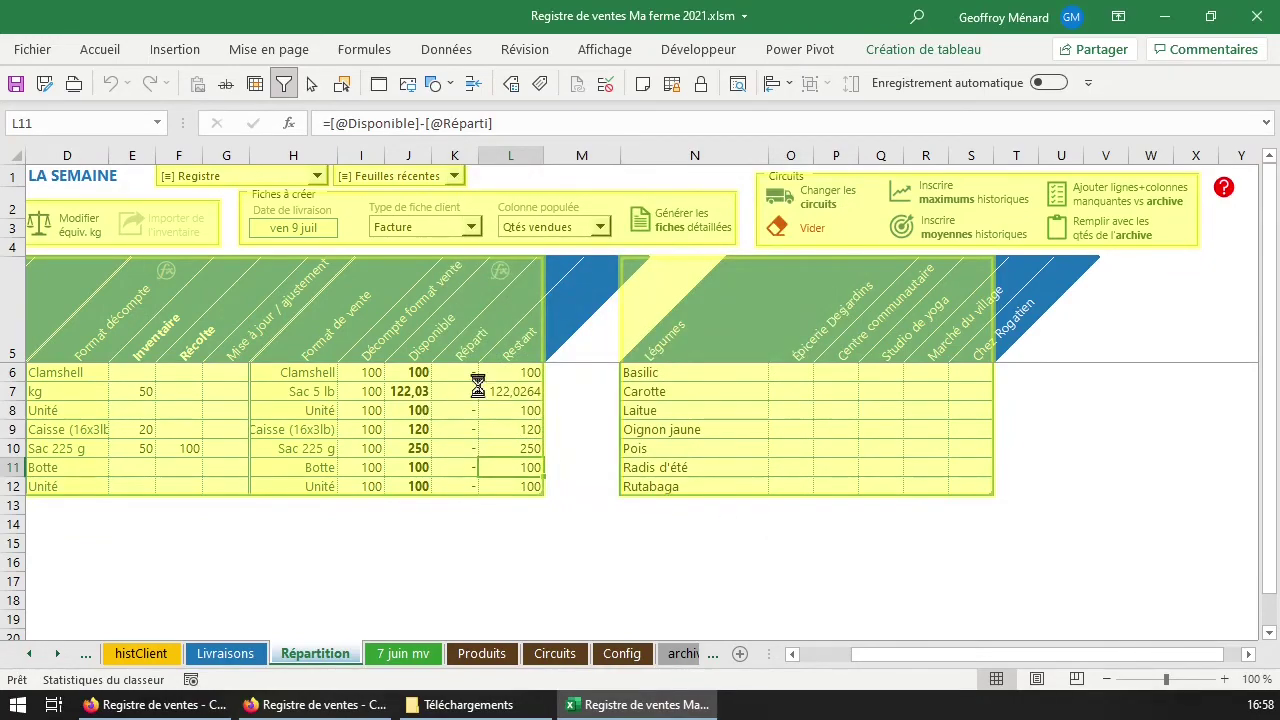
{"action": "left_click", "coordinate": [809, 531]}
{"action": "left_click", "coordinate": [779, 366]}
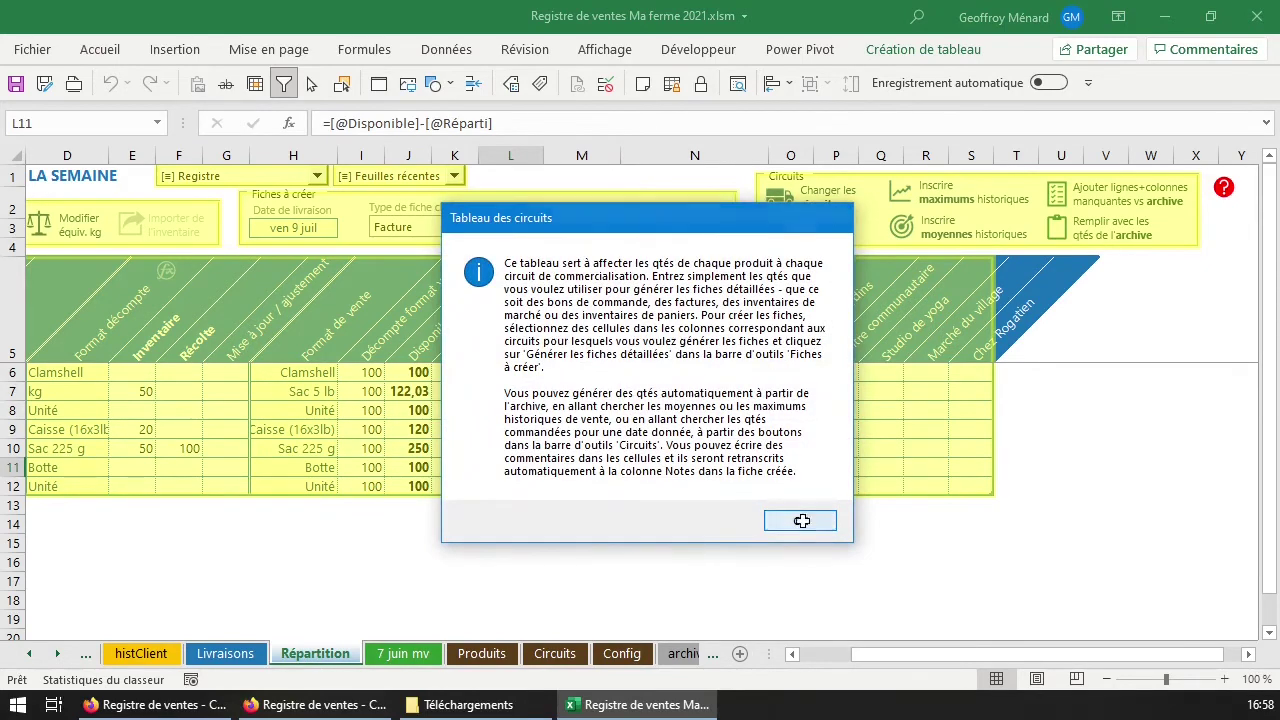
{"action": "left_click", "coordinate": [801, 523]}
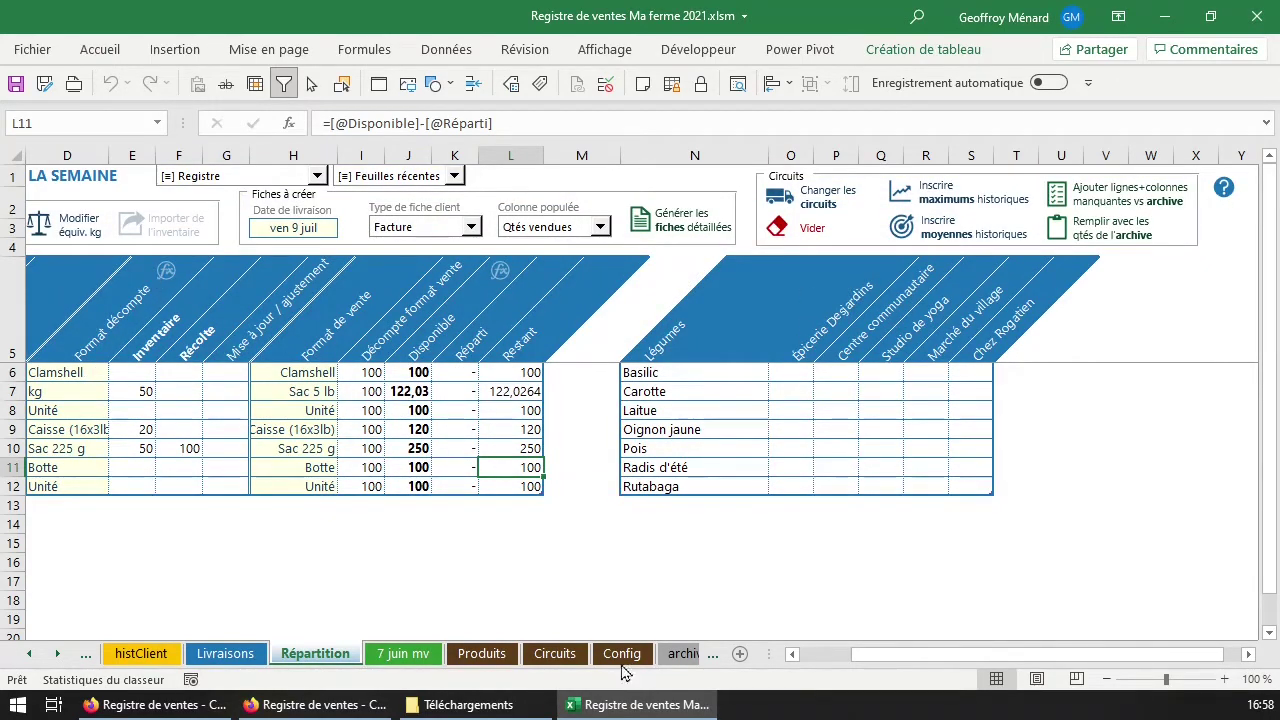
{"action": "left_click", "coordinate": [836, 655]}
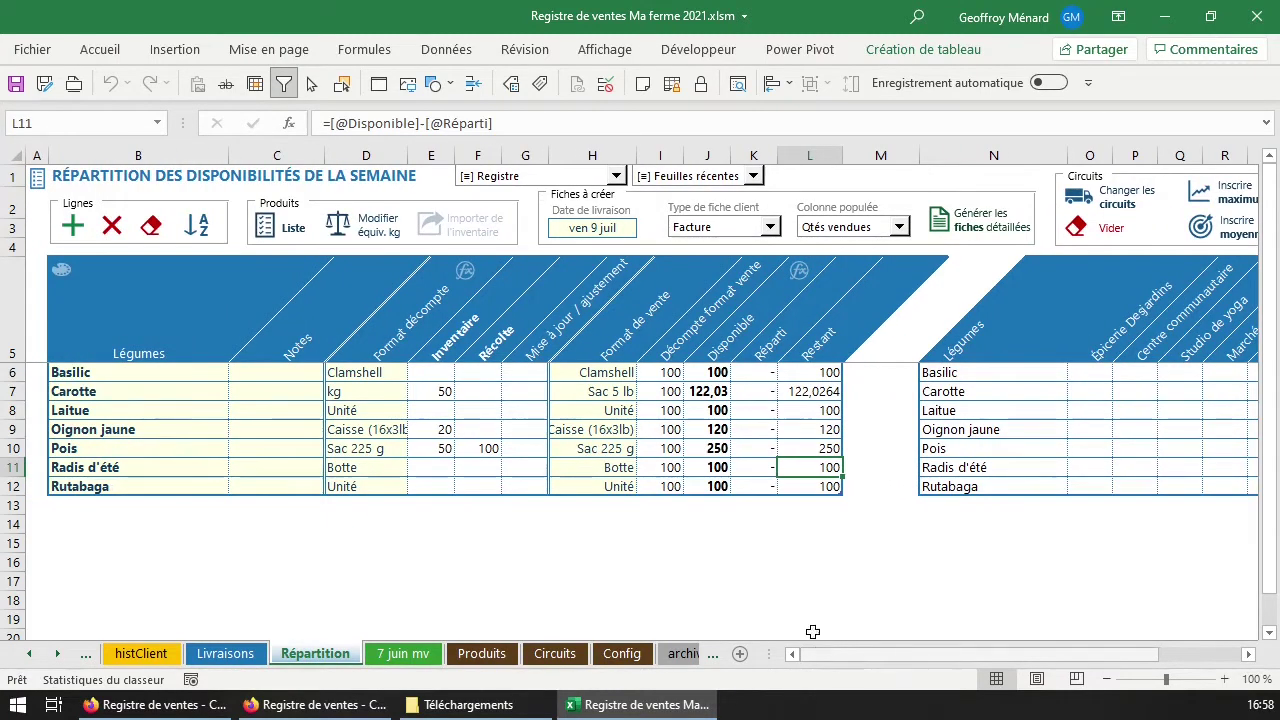
Narrow columns B and C, then add Cantaloup, Chou kale, Concombre de champ and Courge d'hiver.
{"action": "left_click_drag", "start_coordinate": [229, 155], "coordinate": [163, 150]}
{"action": "left_click_drag", "start_coordinate": [259, 156], "coordinate": [244, 157]}
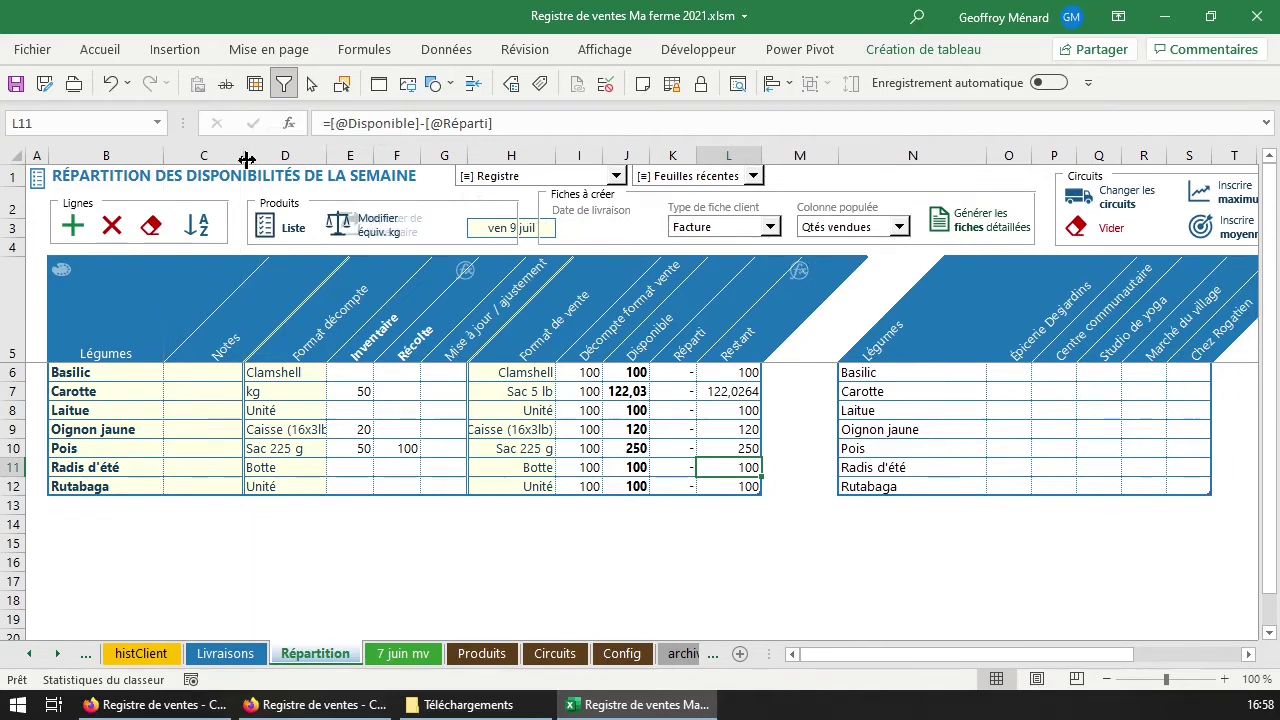
{"action": "left_click_drag", "start_coordinate": [126, 374], "coordinate": [130, 490]}
{"action": "left_click", "coordinate": [264, 229]}
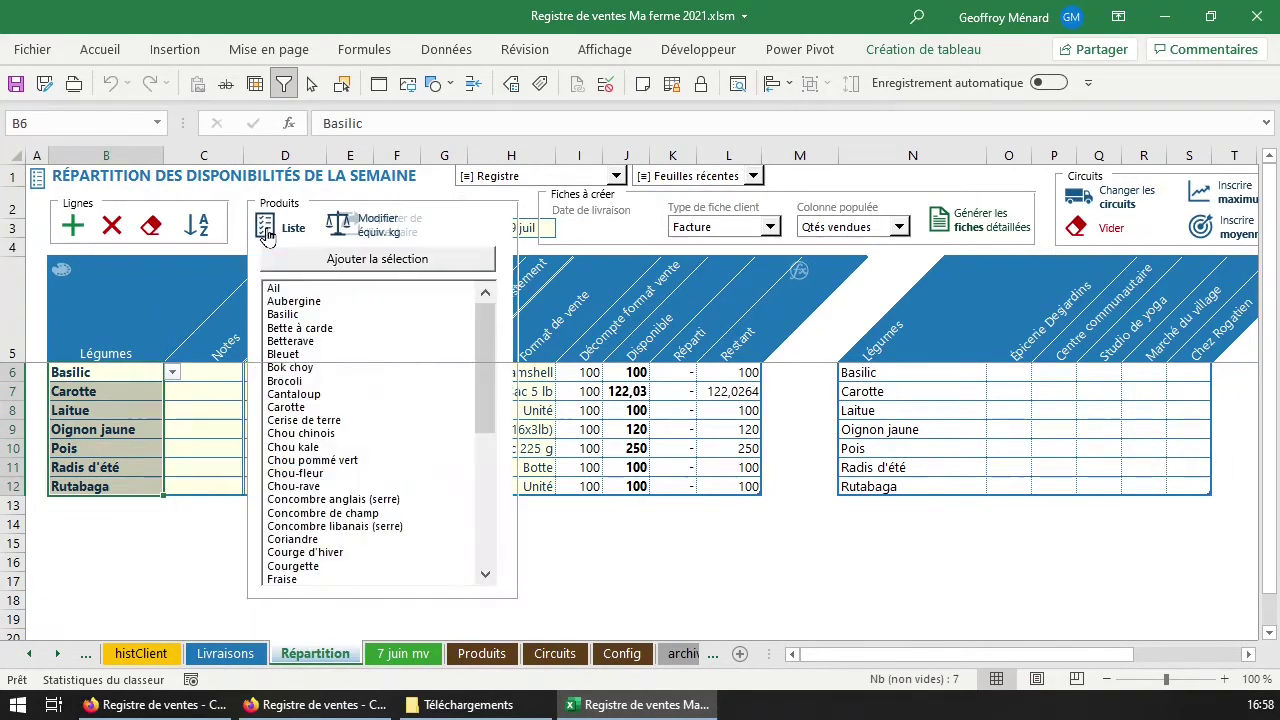
{"action": "left_click", "coordinate": [349, 395]}
{"action": "left_click", "coordinate": [356, 447]}
{"action": "left_click", "coordinate": [352, 513]}
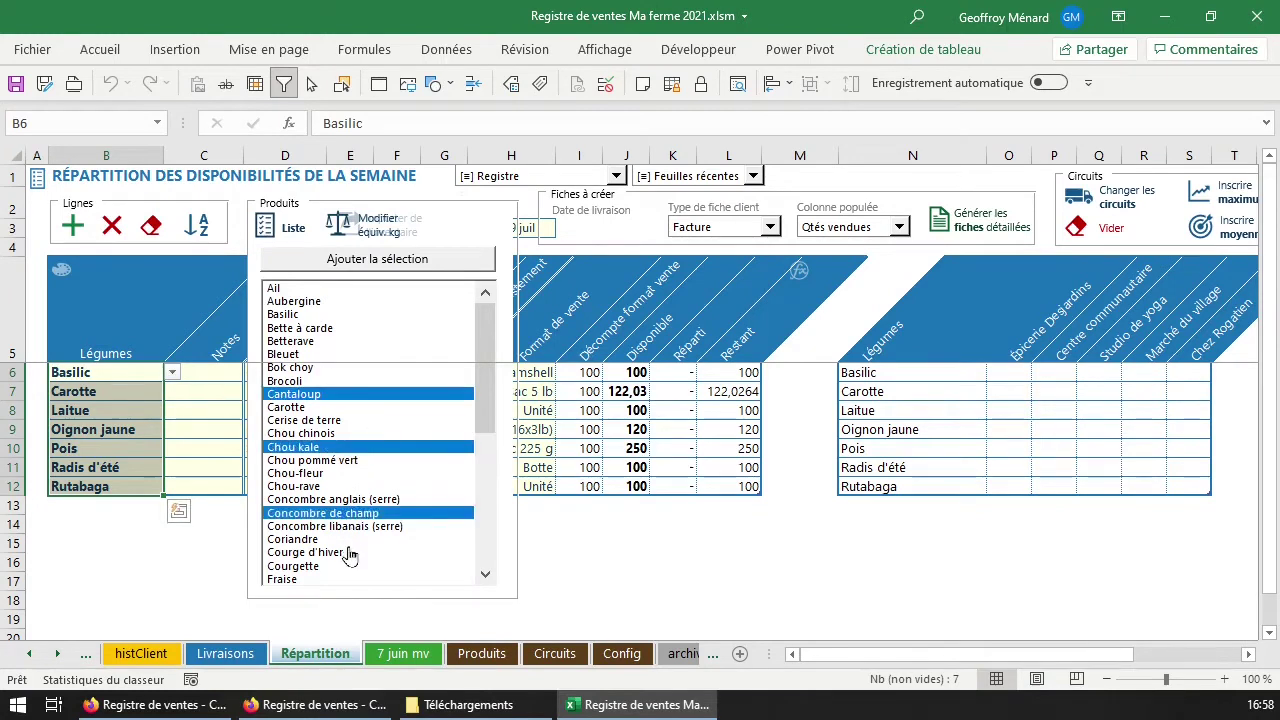
{"action": "left_click", "coordinate": [350, 552]}
{"action": "left_click", "coordinate": [396, 264]}
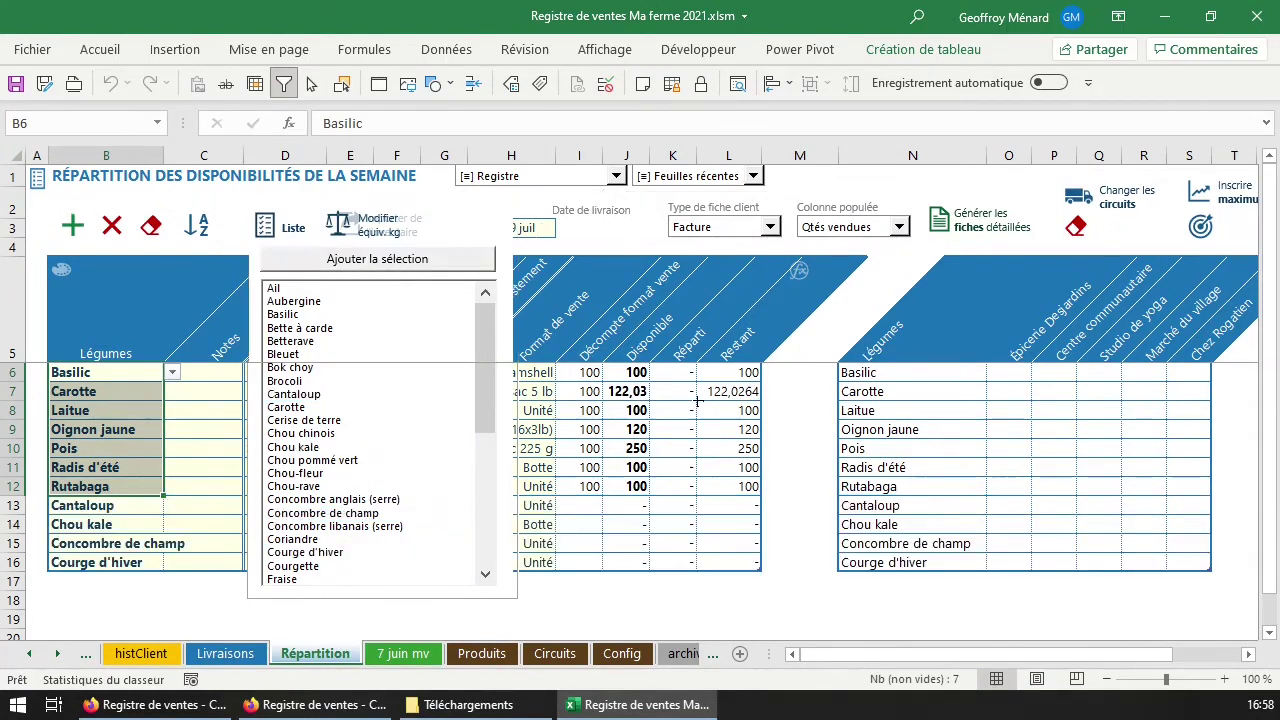
{"action": "left_click", "coordinate": [203, 465]}
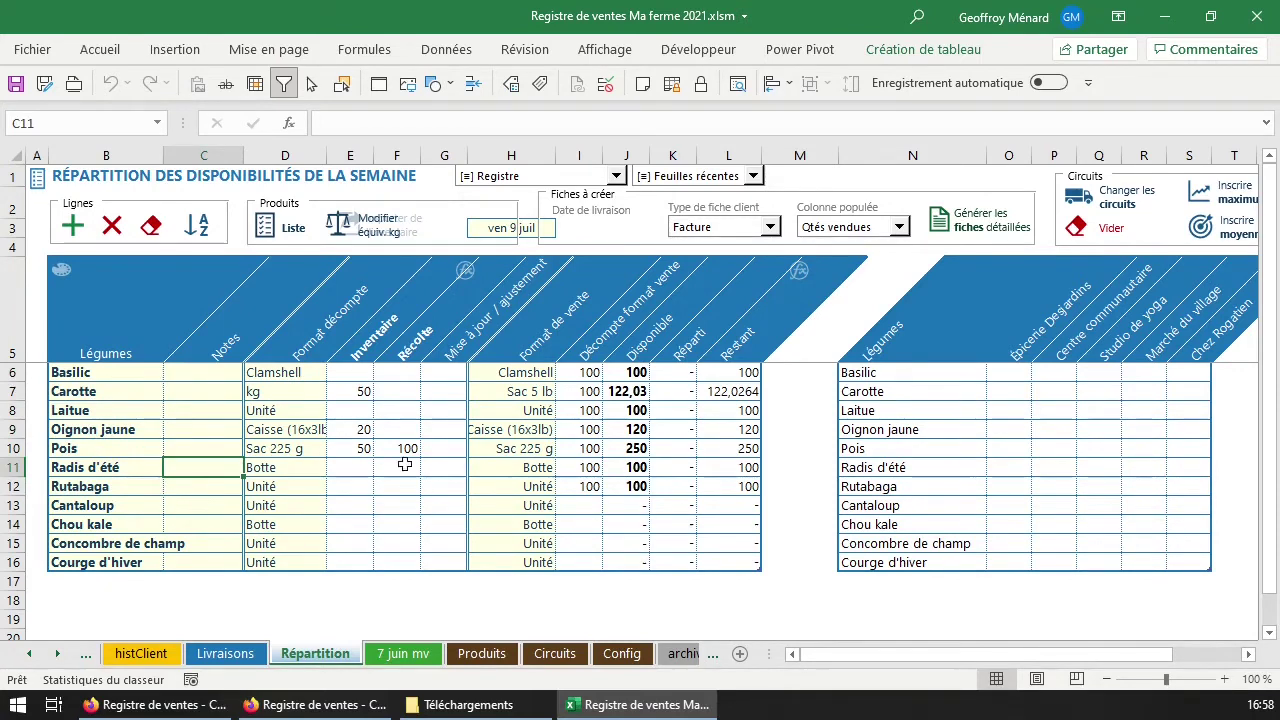
{"action": "left_click_drag", "start_coordinate": [288, 376], "coordinate": [300, 566]}
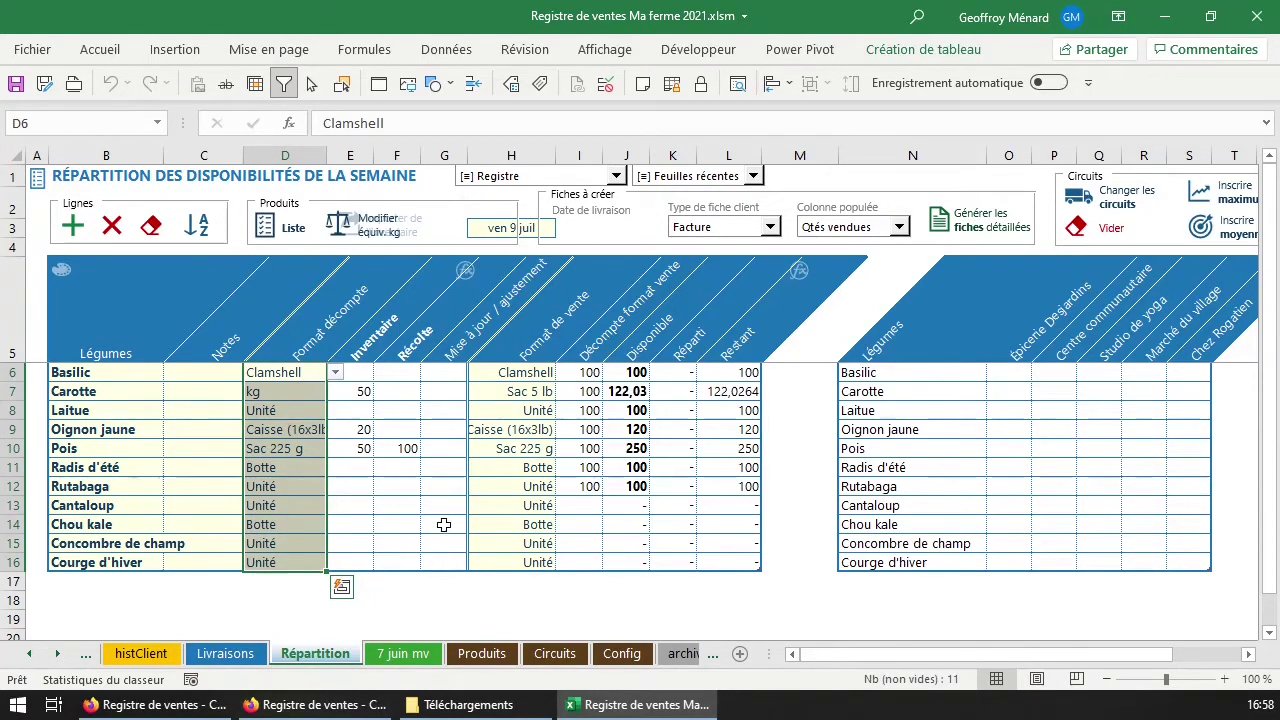
{"action": "left_click", "coordinate": [398, 391]}
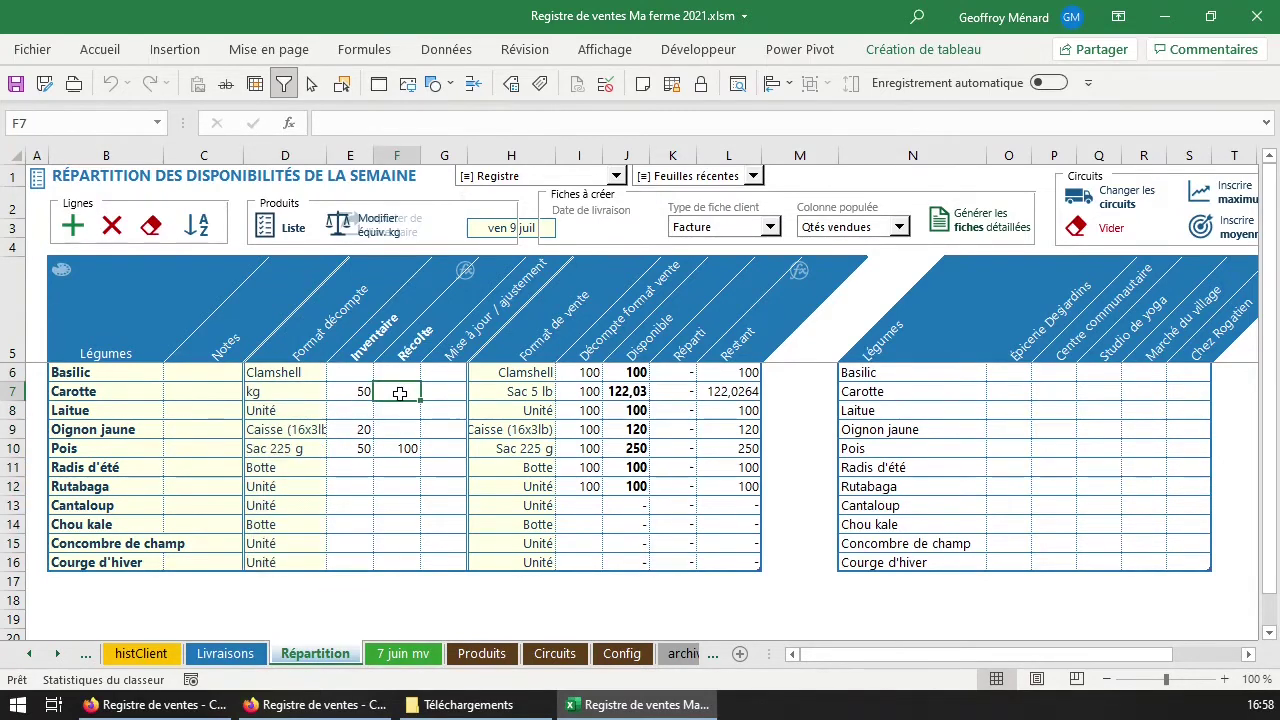
{"action": "left_click", "coordinate": [365, 372]}
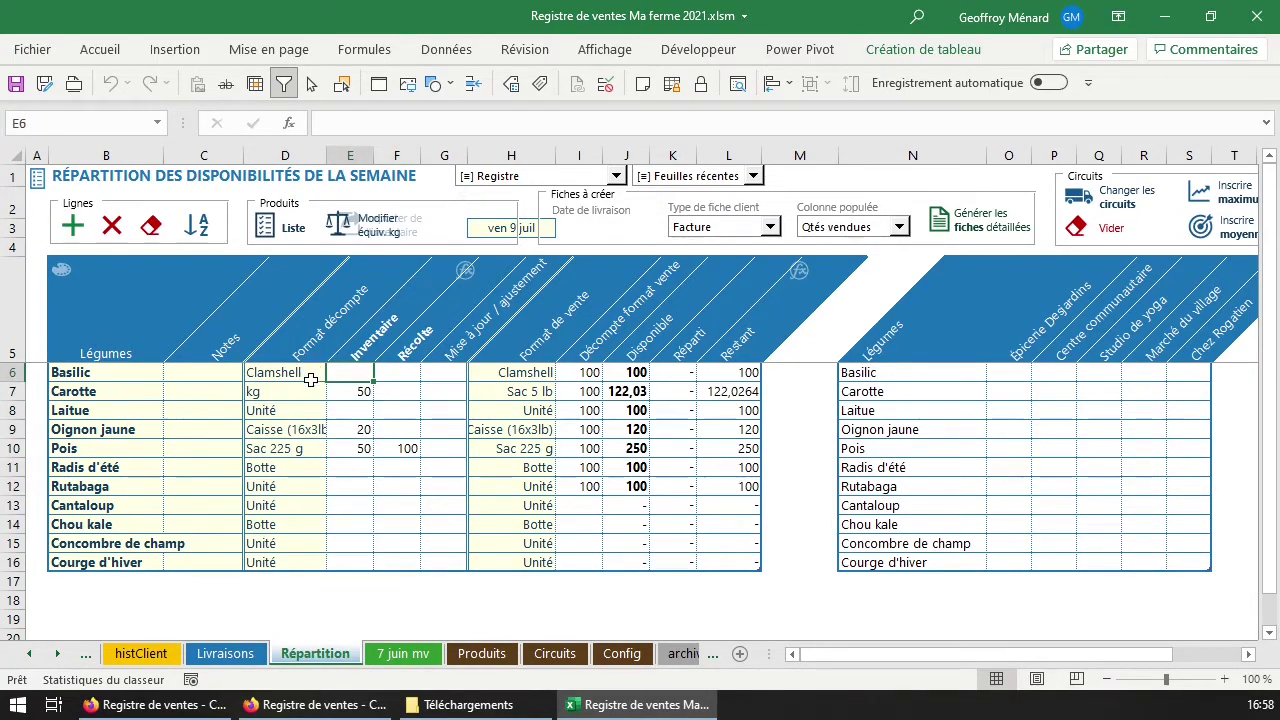
{"action": "left_click", "coordinate": [300, 487]}
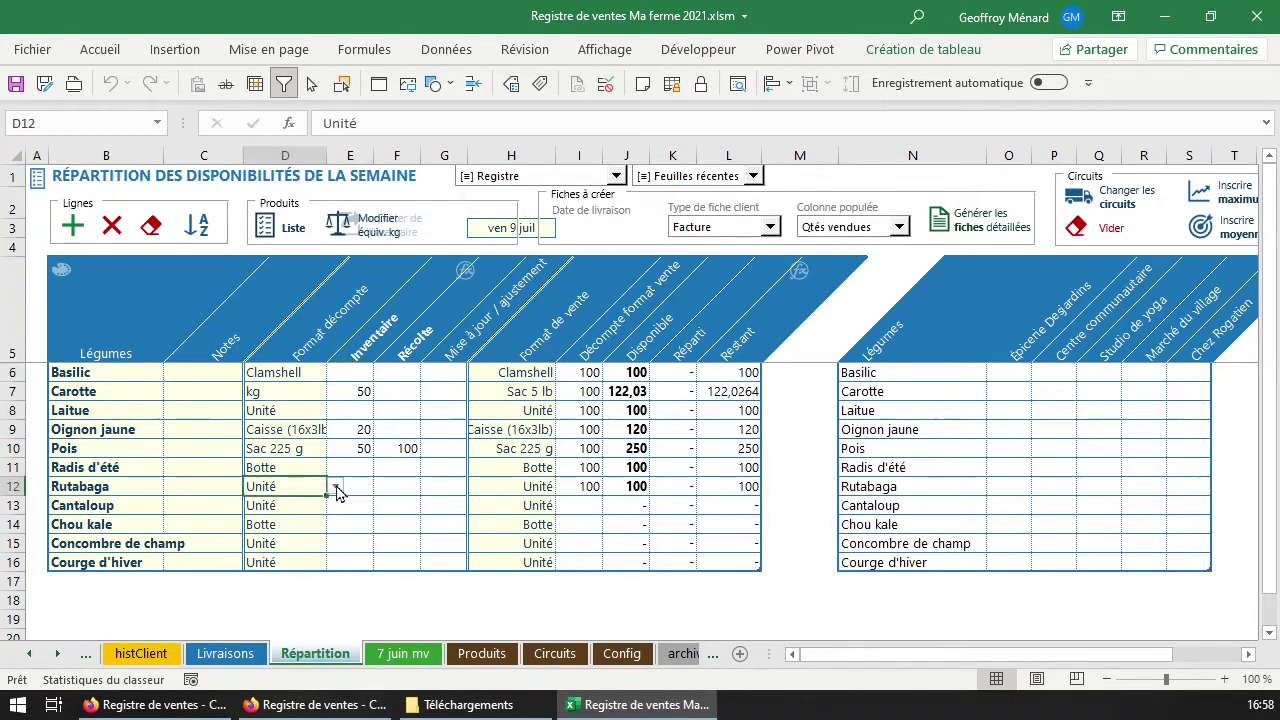
{"action": "left_click", "coordinate": [336, 488]}
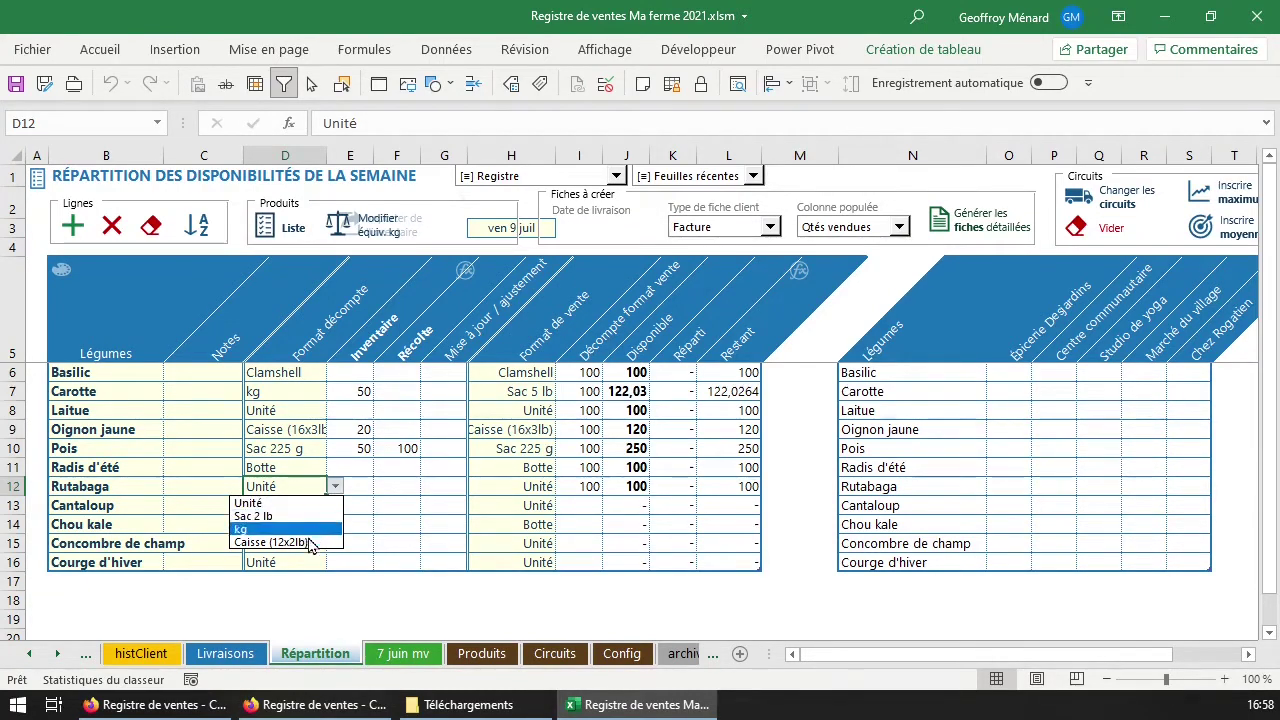
{"action": "key", "text": "Escape"}
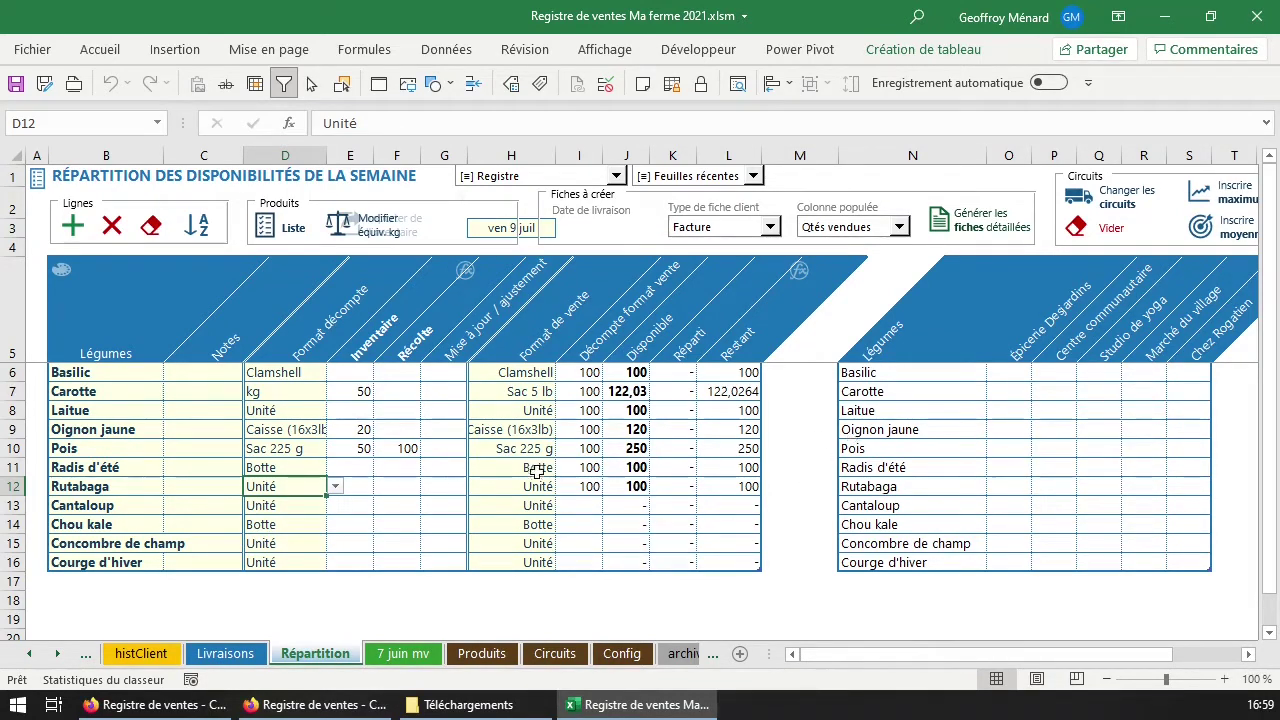
{"action": "left_click", "coordinate": [541, 431]}
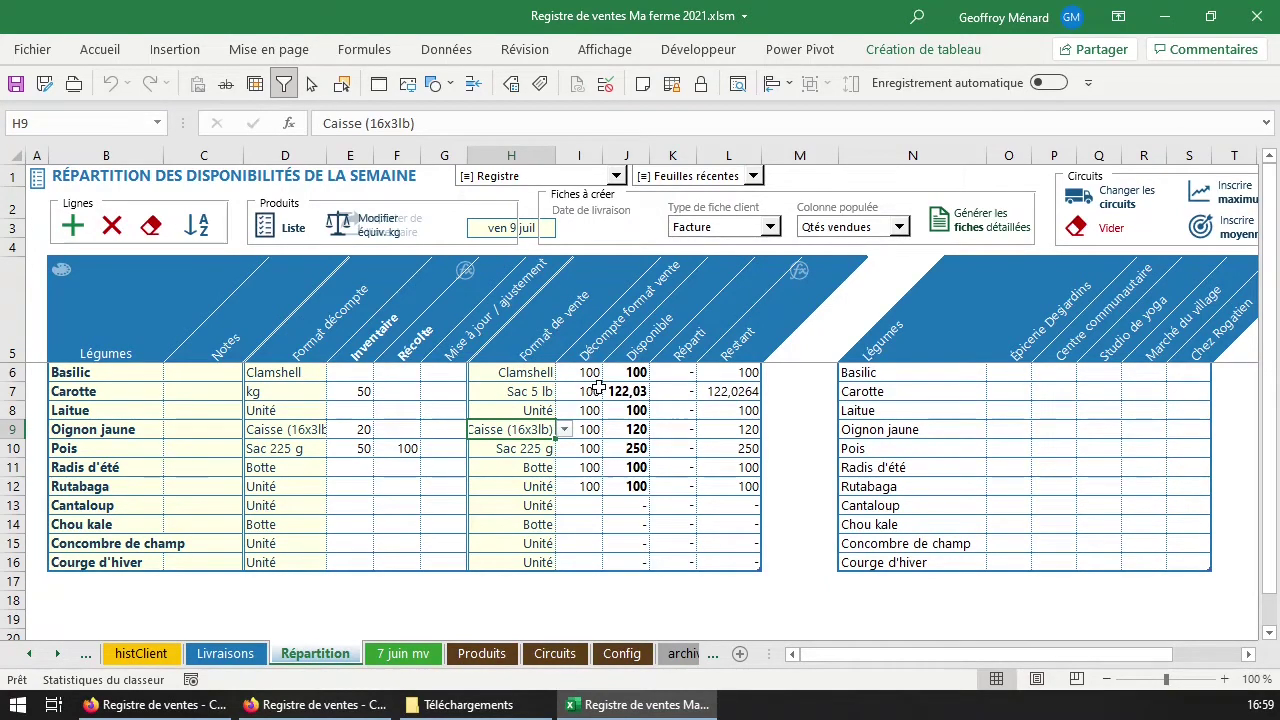
{"action": "left_click_drag", "start_coordinate": [545, 374], "coordinate": [530, 562]}
{"action": "left_click_drag", "start_coordinate": [305, 375], "coordinate": [314, 562]}
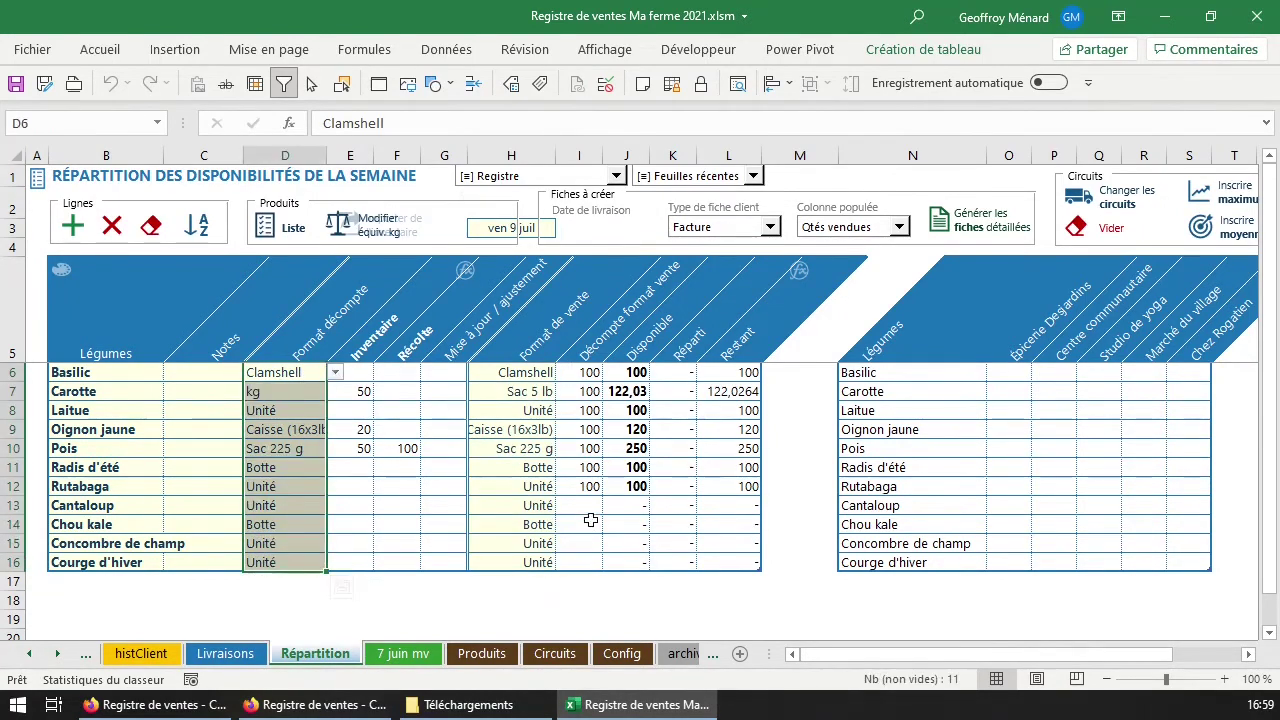
{"action": "left_click_drag", "start_coordinate": [541, 374], "coordinate": [548, 582]}
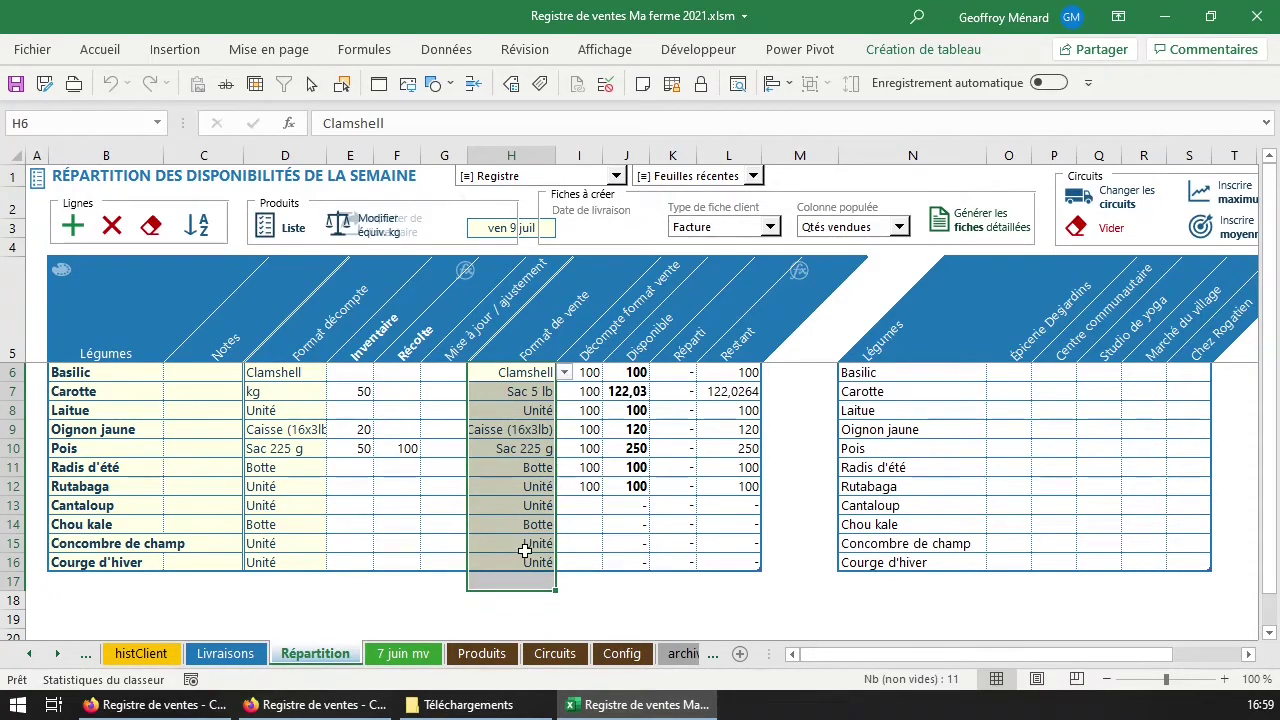
{"action": "left_click_drag", "start_coordinate": [366, 372], "coordinate": [356, 549]}
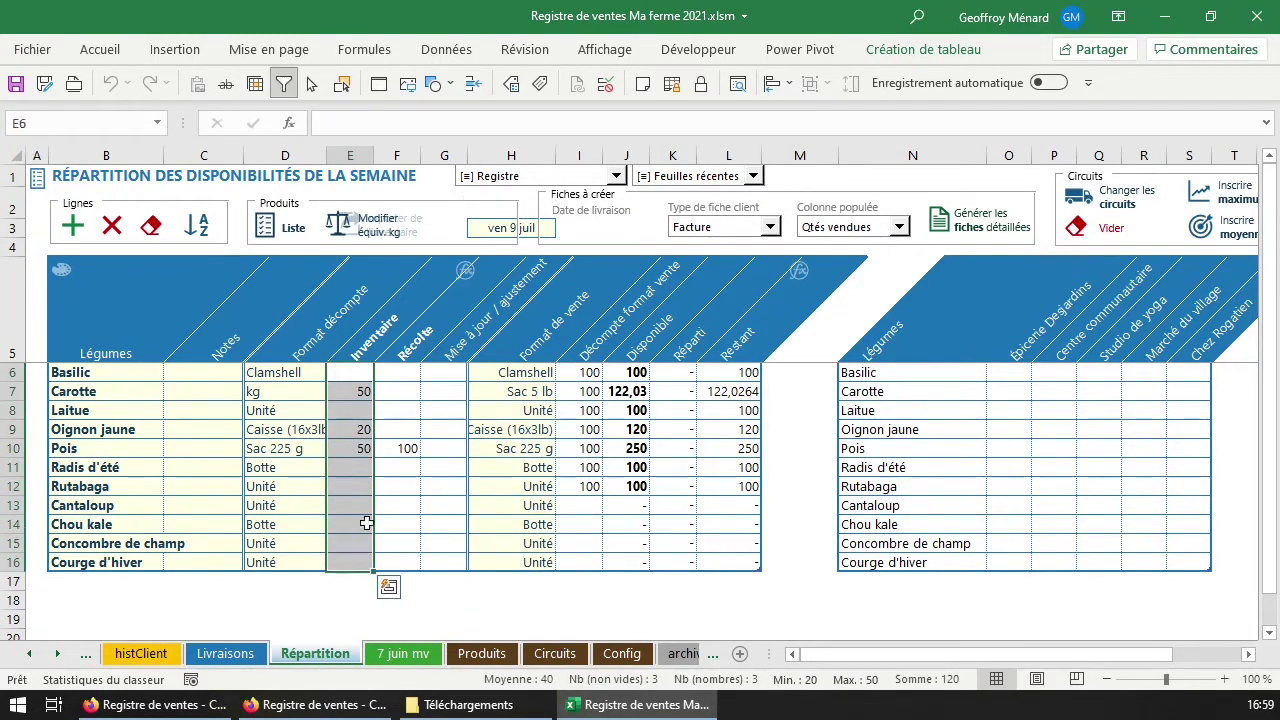
{"action": "left_click_drag", "start_coordinate": [405, 372], "coordinate": [397, 559]}
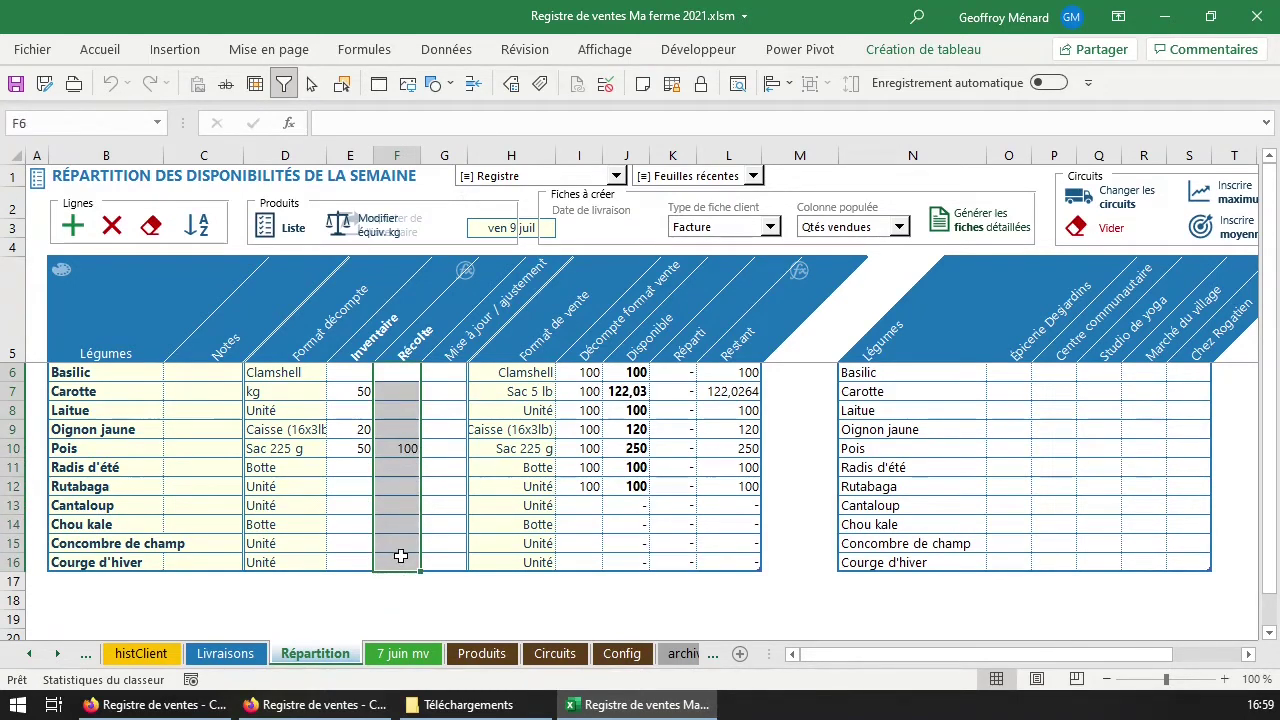
{"action": "left_click_drag", "start_coordinate": [446, 373], "coordinate": [451, 562]}
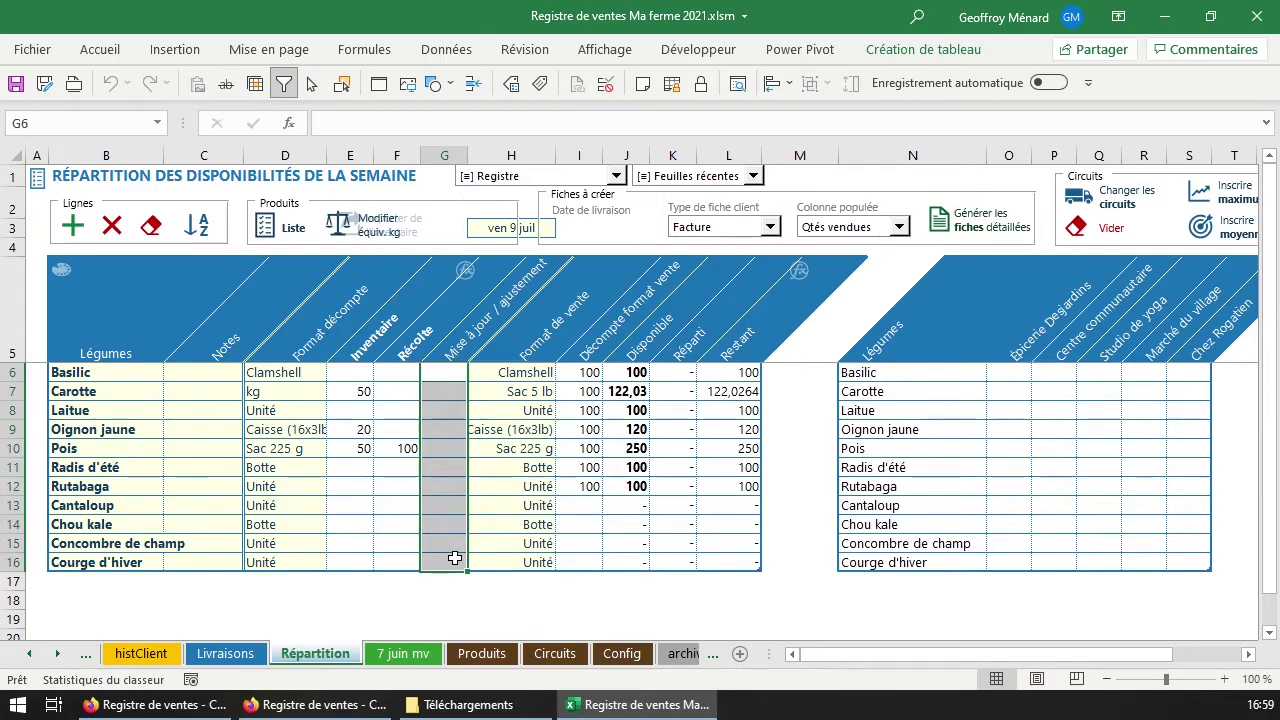
{"action": "left_click", "coordinate": [455, 379]}
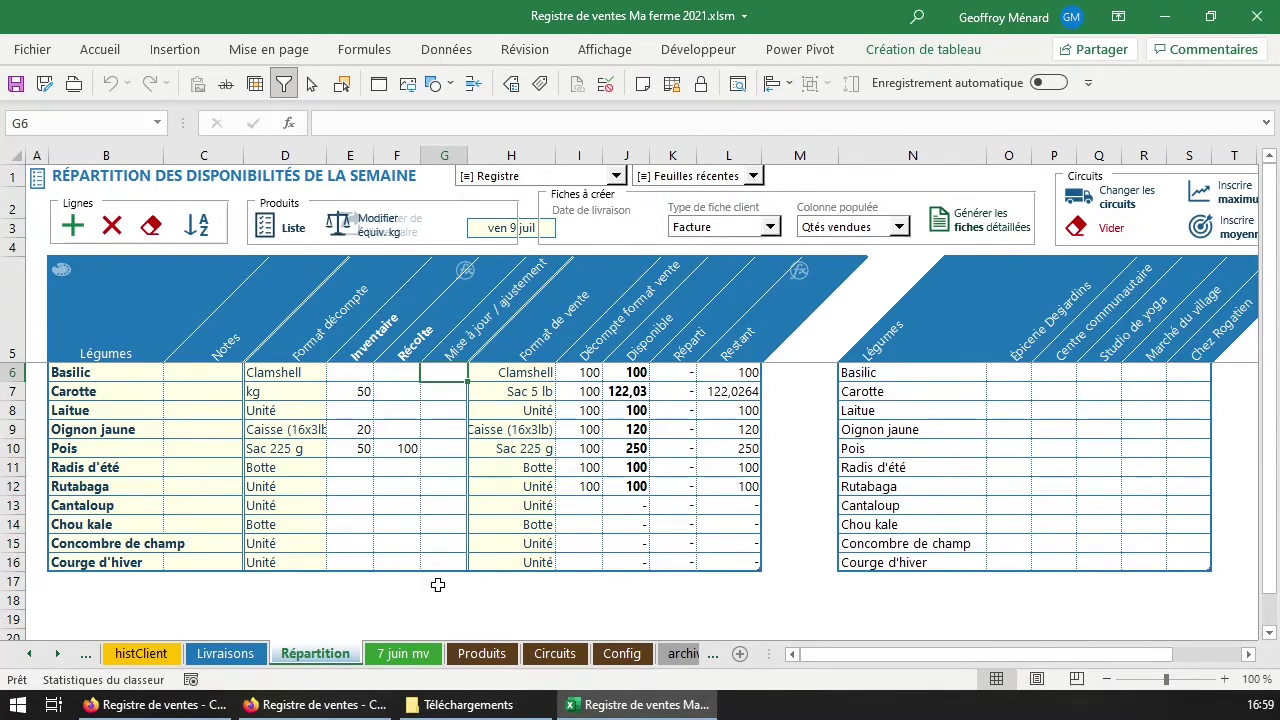
{"action": "left_click_drag", "start_coordinate": [535, 374], "coordinate": [537, 565]}
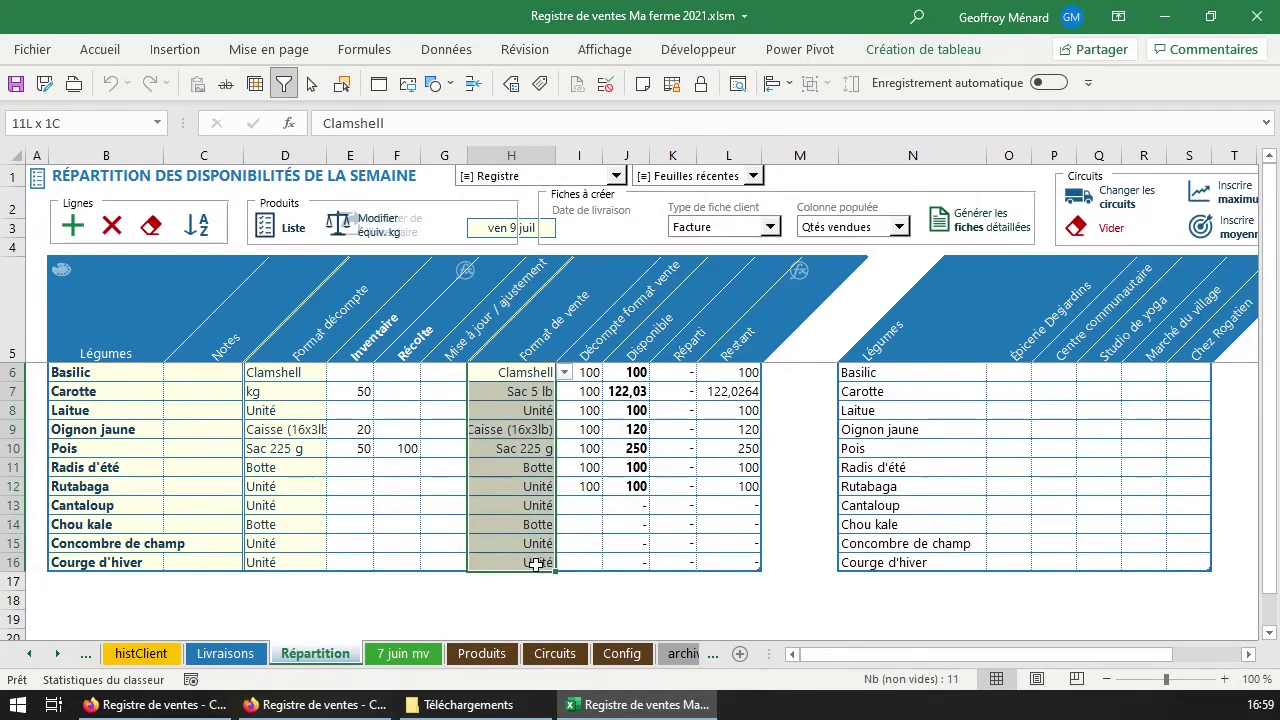
Change Oignon jaune's sales format in H9 to Filet 3 lb.
{"action": "left_click", "coordinate": [537, 430]}
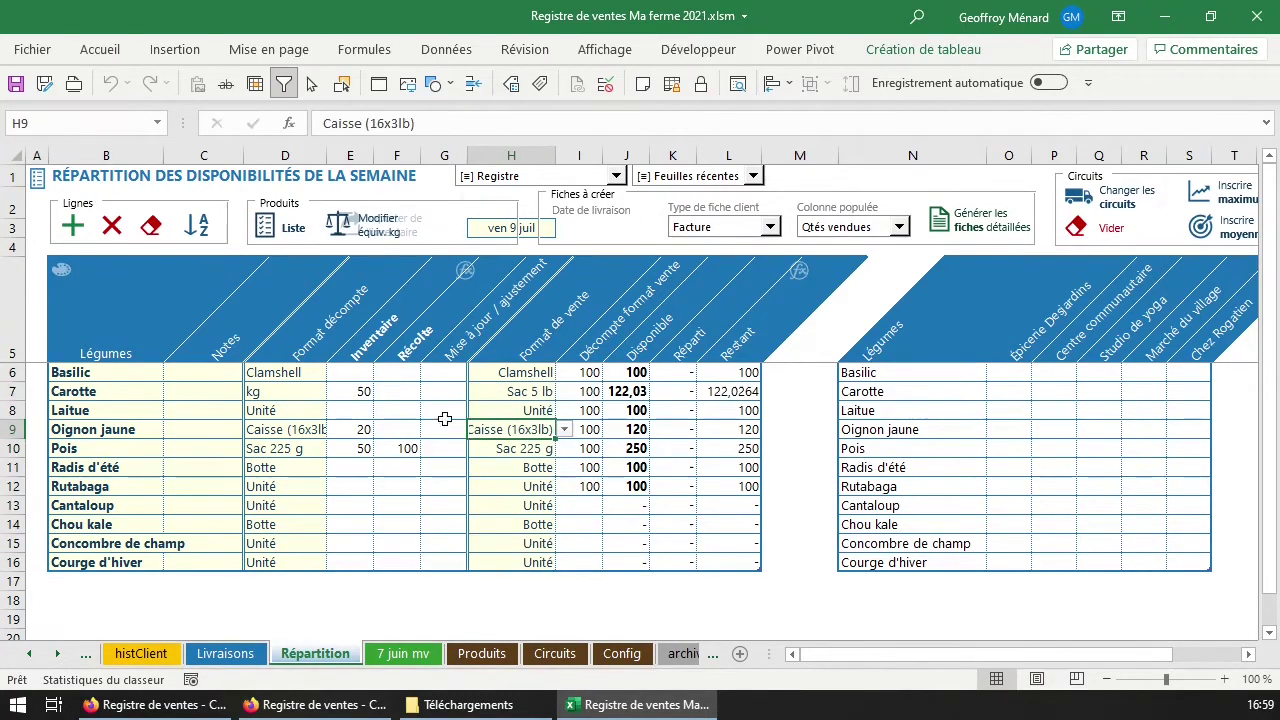
{"action": "left_click", "coordinate": [564, 430]}
{"action": "left_click", "coordinate": [540, 451]}
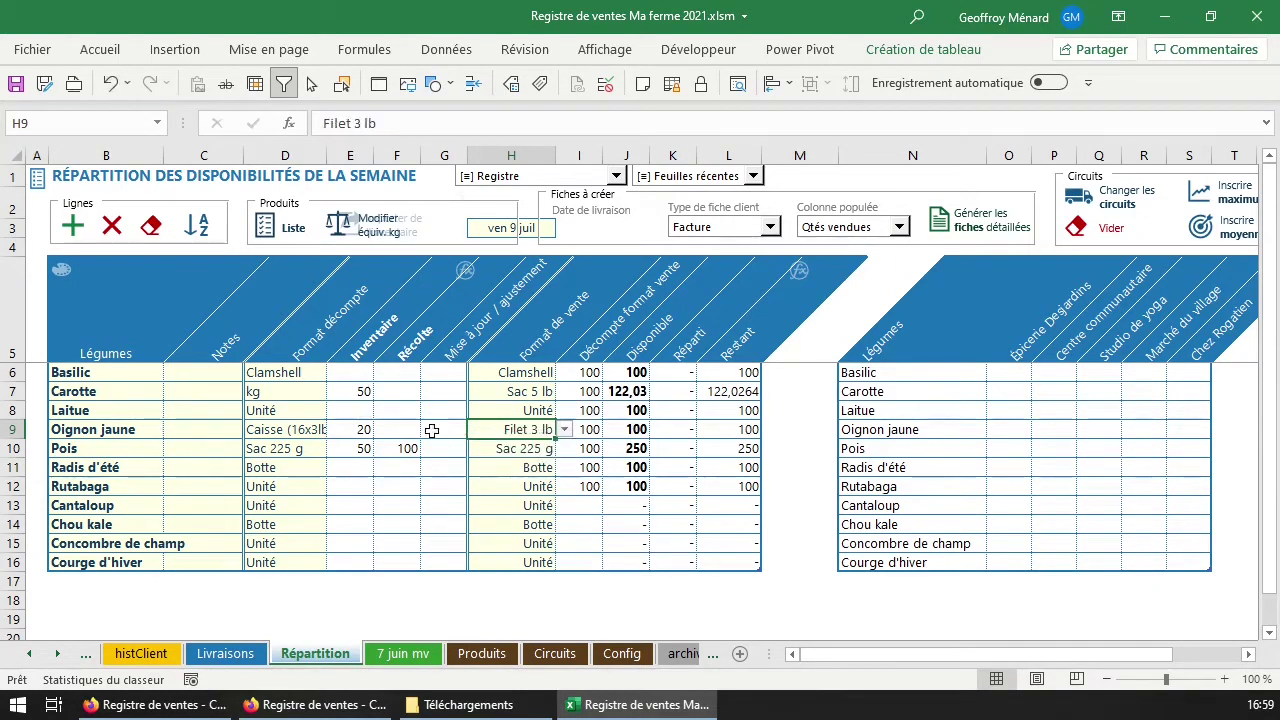
{"action": "left_click", "coordinate": [390, 429]}
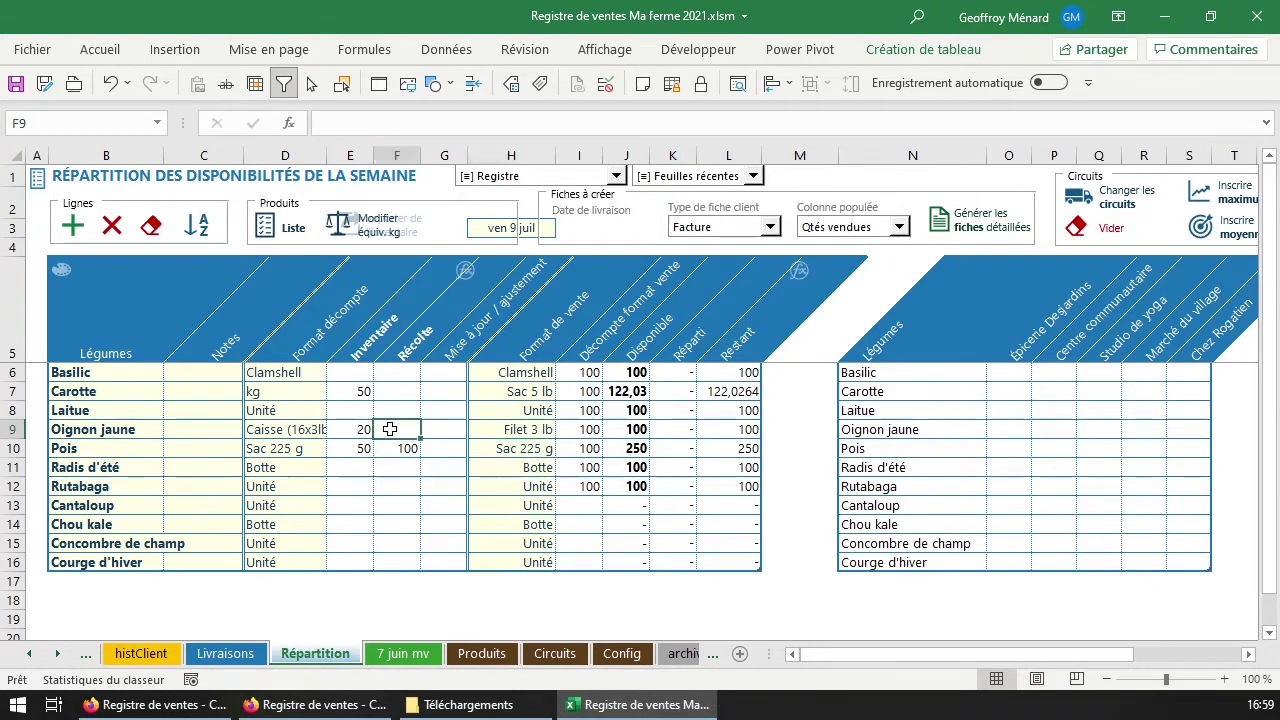
Inspect Oignon jaune's Disponible formula in J9 and confirm calculation is automatic.
{"action": "left_click", "coordinate": [620, 430]}
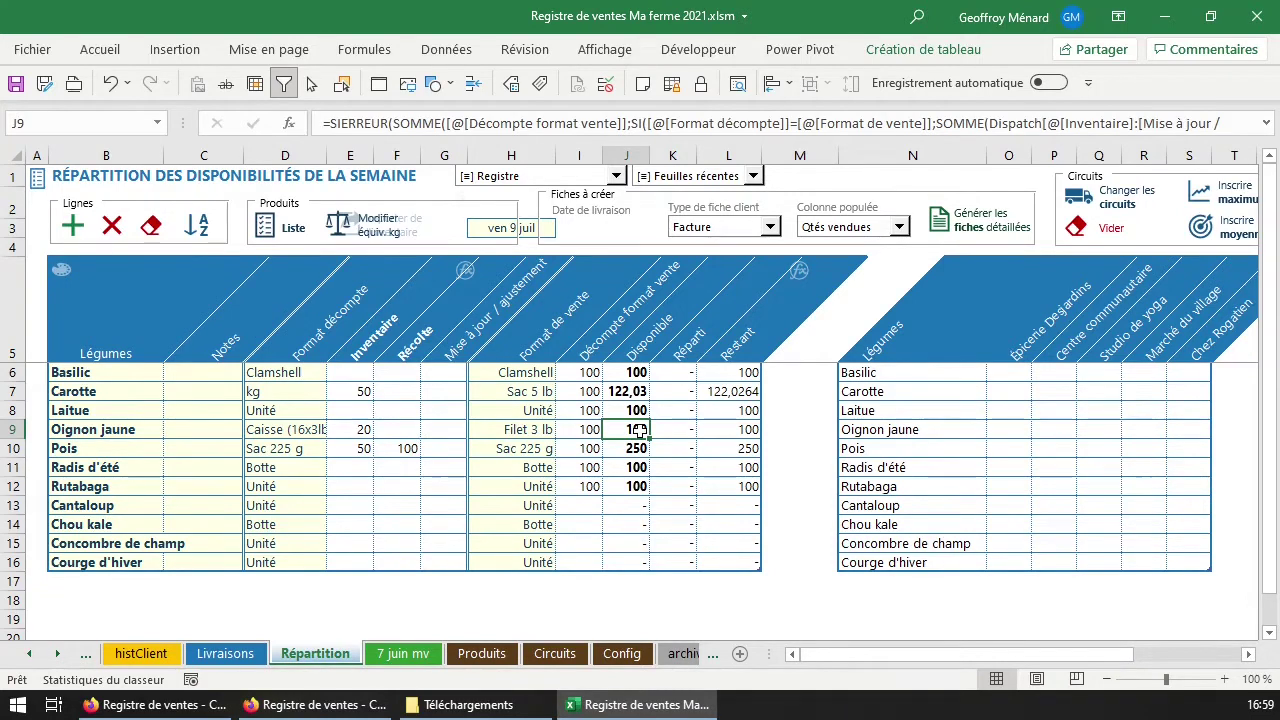
{"action": "left_click", "coordinate": [364, 49]}
{"action": "left_click", "coordinate": [1140, 112]}
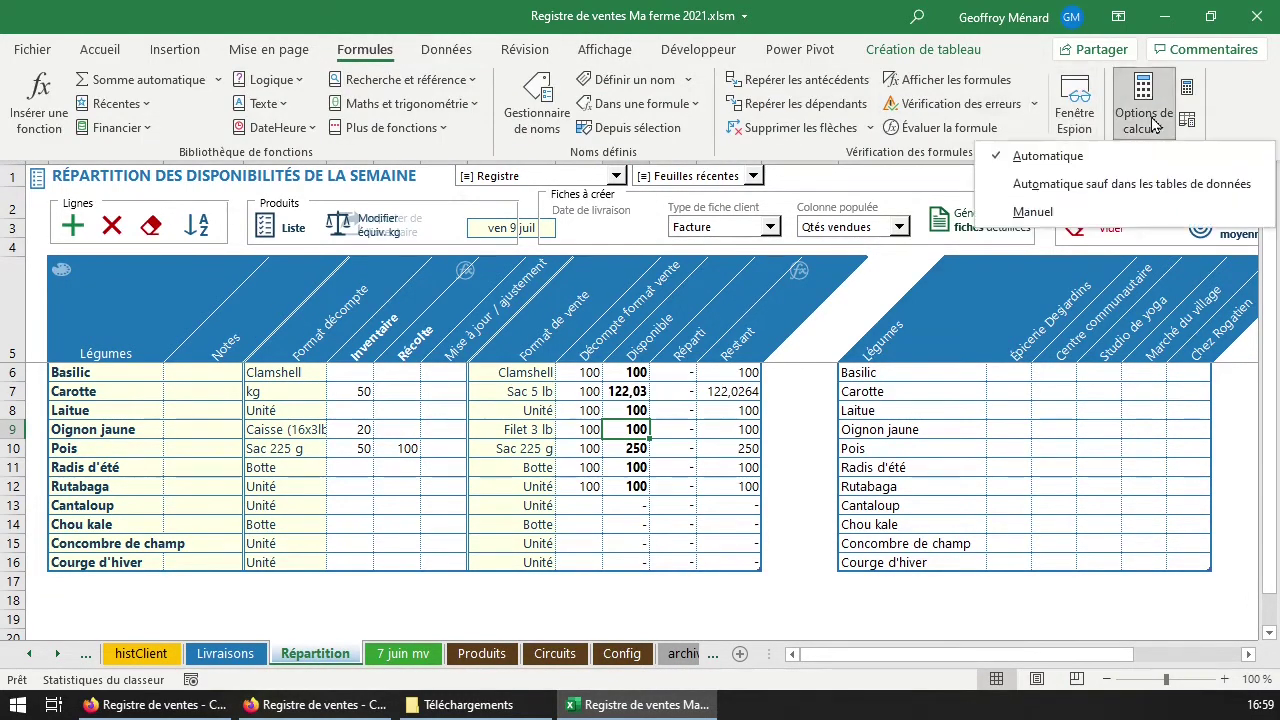
{"action": "left_click", "coordinate": [1140, 115]}
{"action": "left_click", "coordinate": [362, 429]}
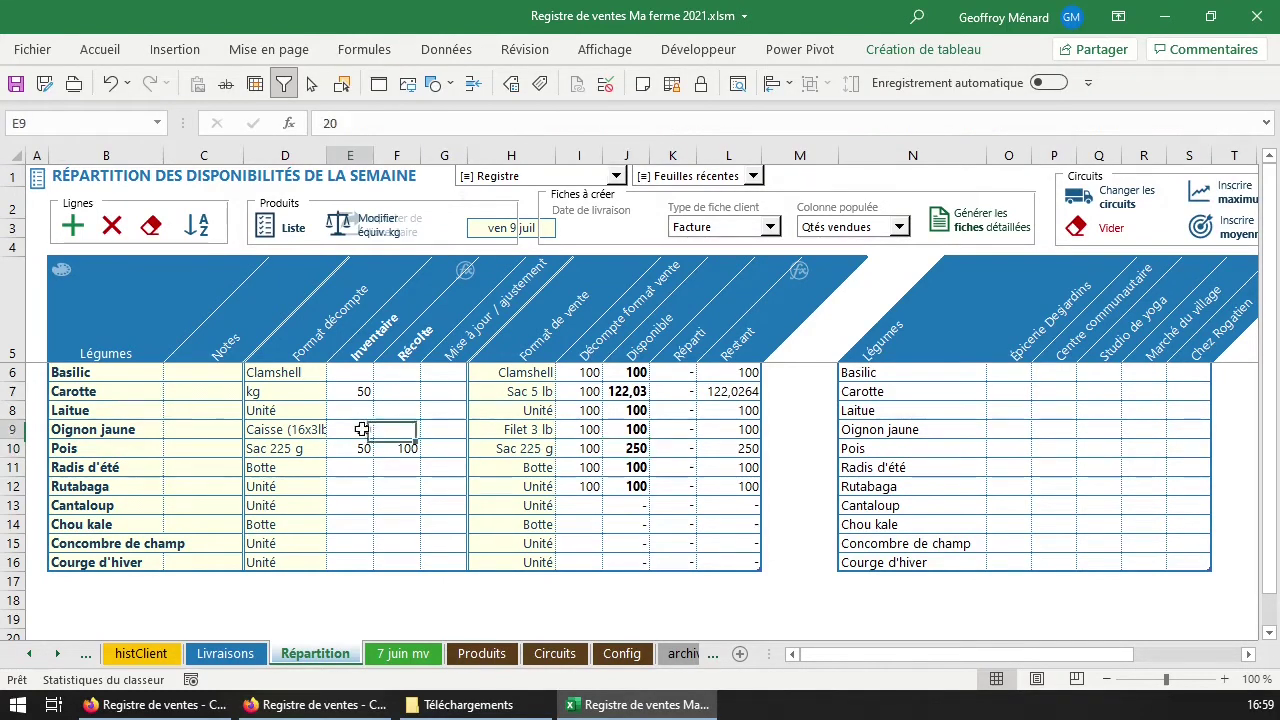
{"action": "left_click", "coordinate": [633, 430]}
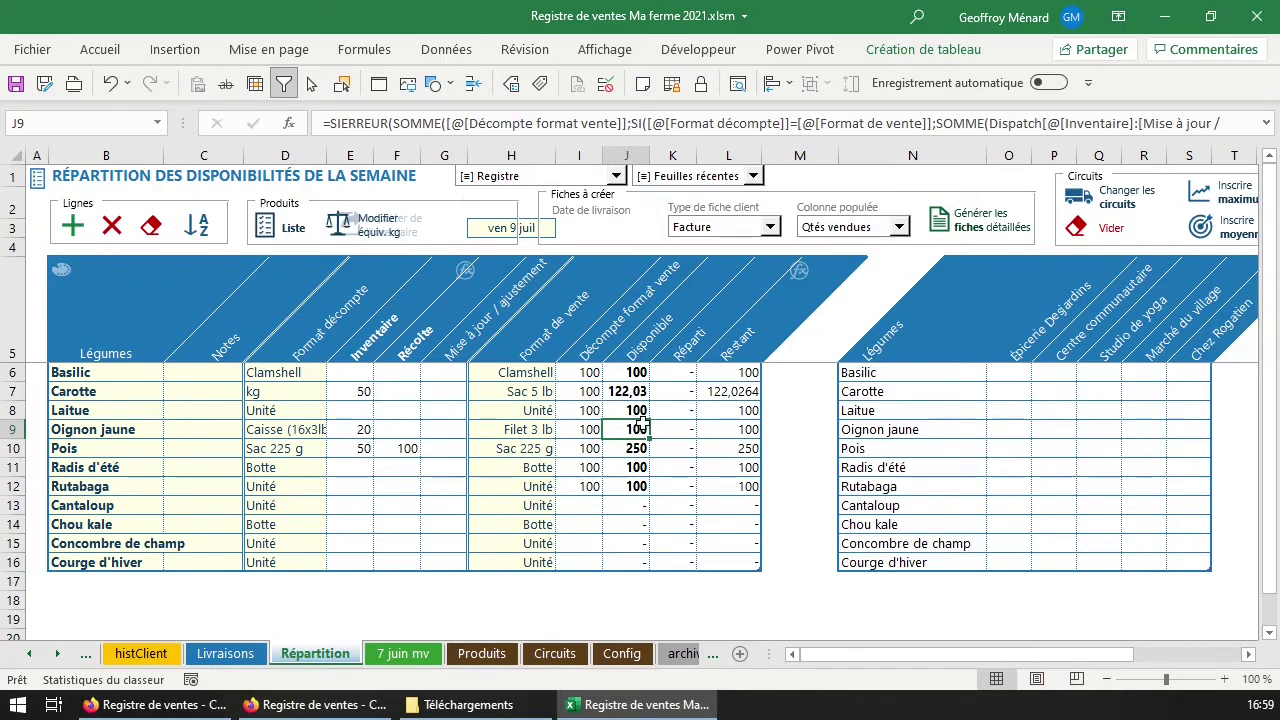
Recommit J9's Disponible formula so Oignon jaune recalculates from its 20-case inventory.
{"action": "left_click", "coordinate": [350, 429]}
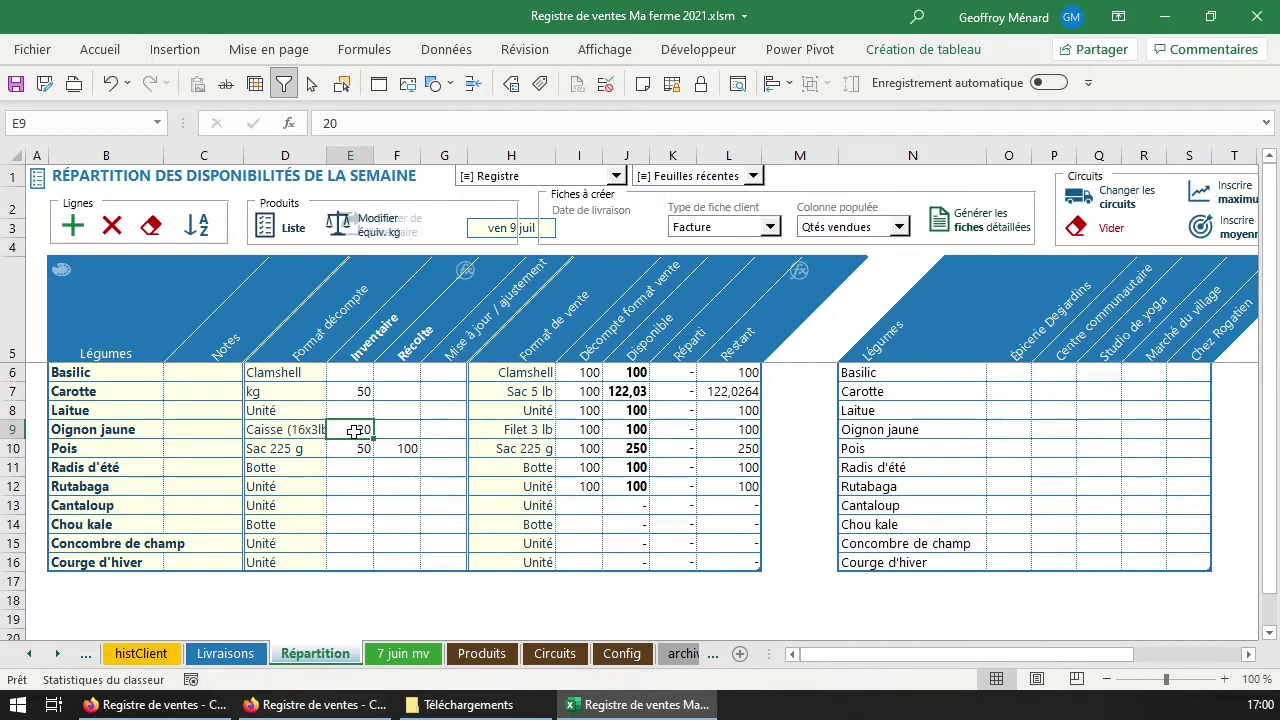
{"action": "double_click", "coordinate": [626, 432]}
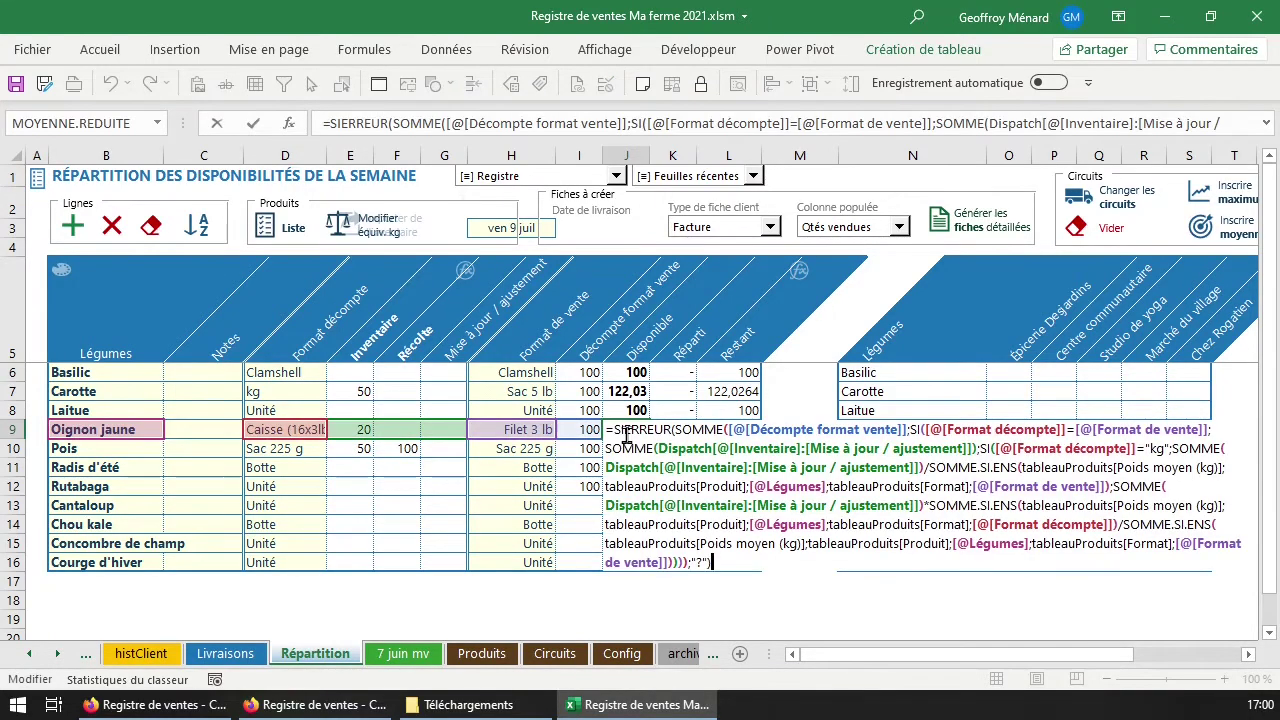
{"action": "key", "text": "Return"}
{"action": "double_click", "coordinate": [626, 432]}
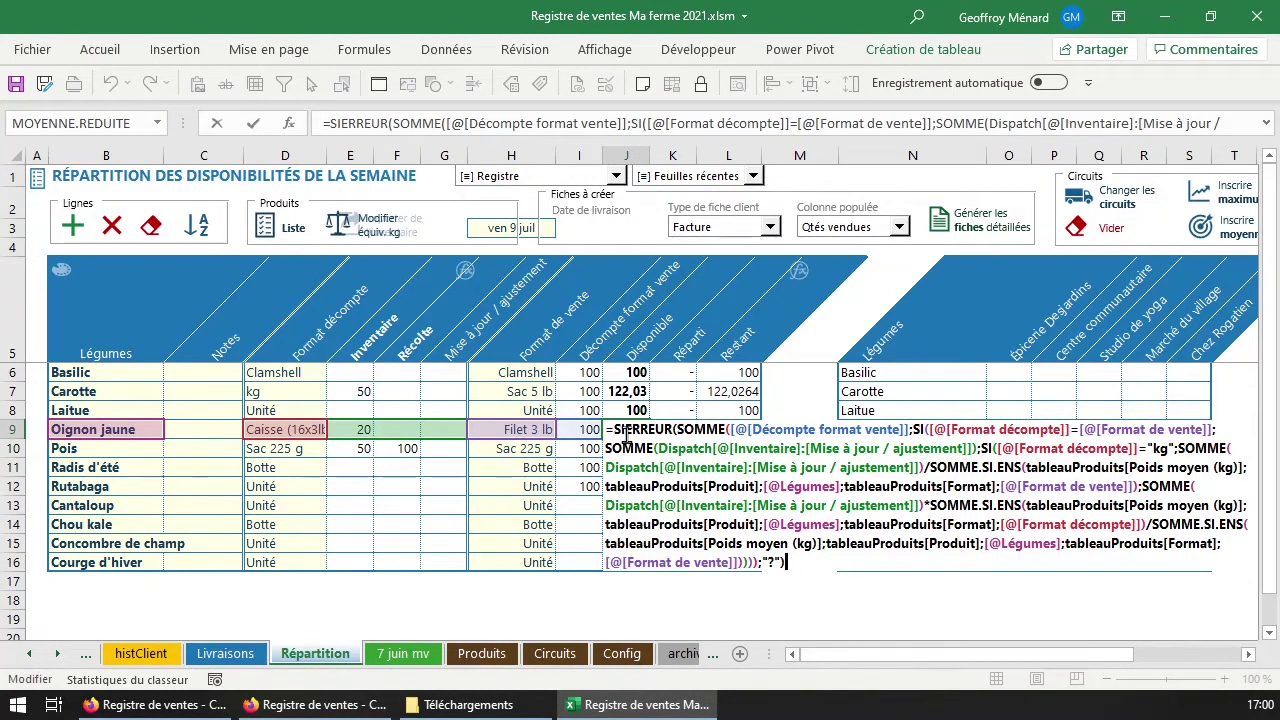
{"action": "key", "text": "Escape"}
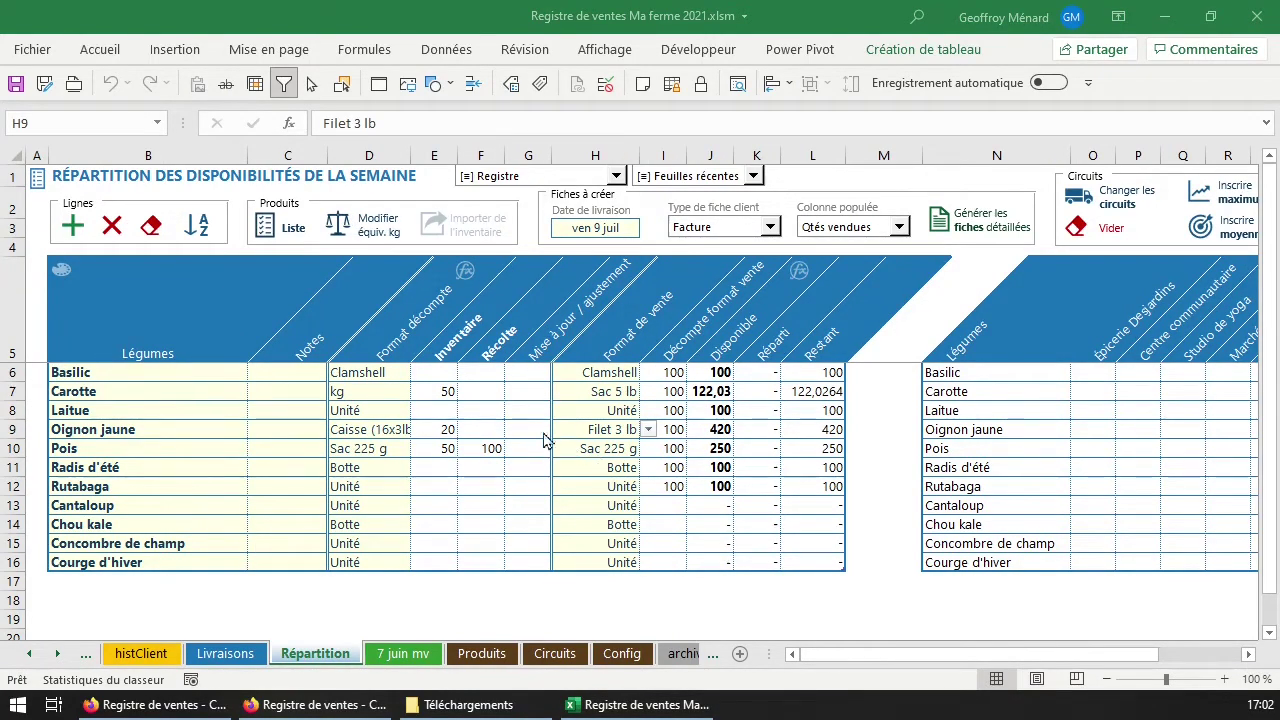
{"action": "left_click", "coordinate": [443, 428]}
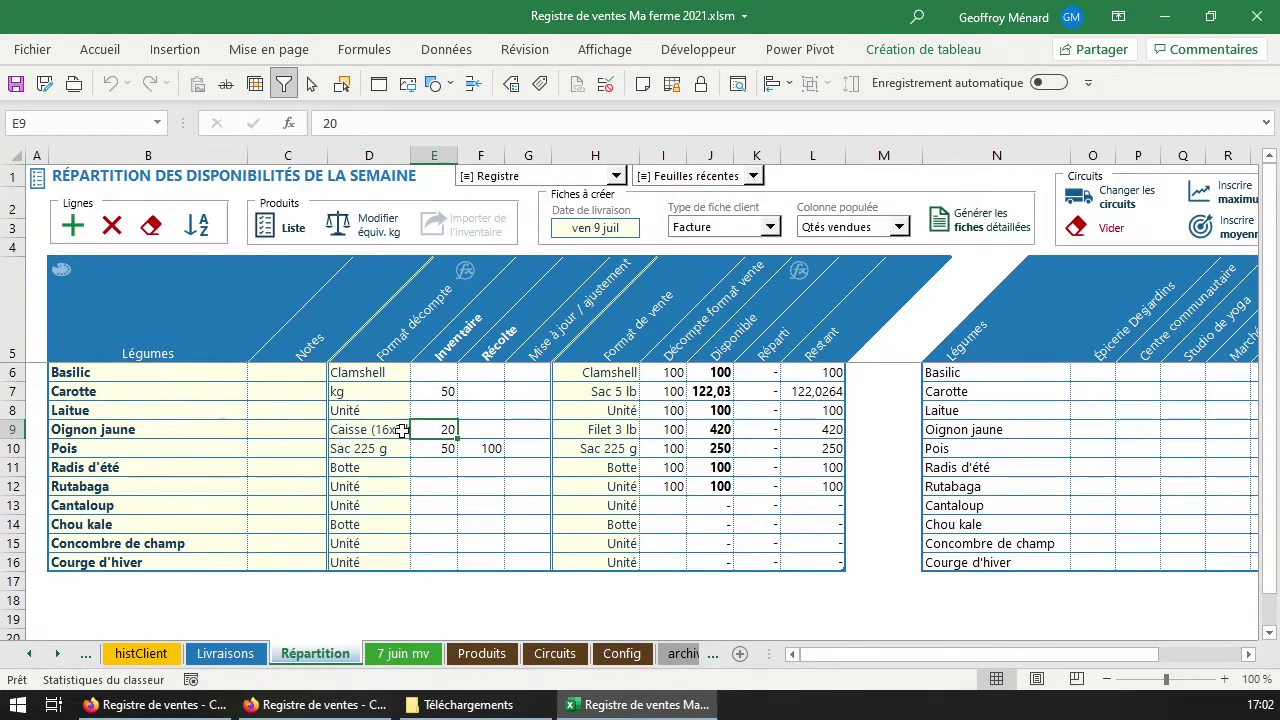
{"action": "left_click", "coordinate": [720, 429]}
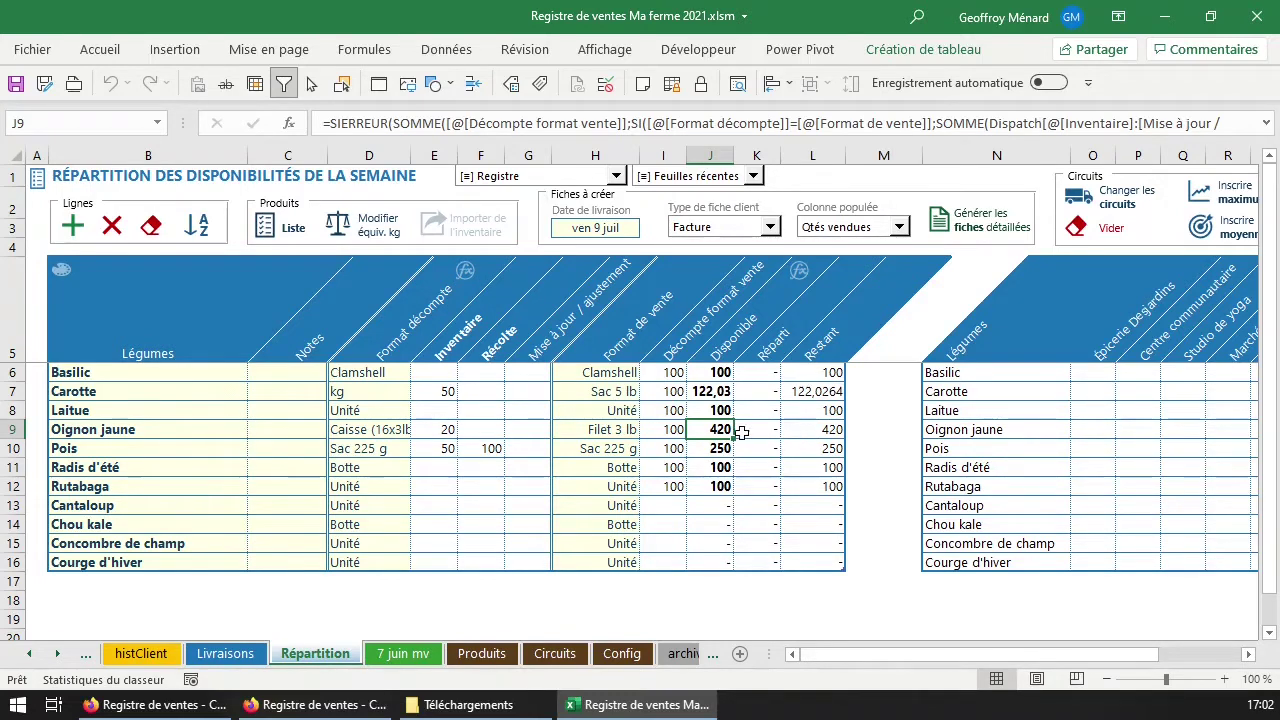
{"action": "left_click_drag", "start_coordinate": [716, 372], "coordinate": [716, 488]}
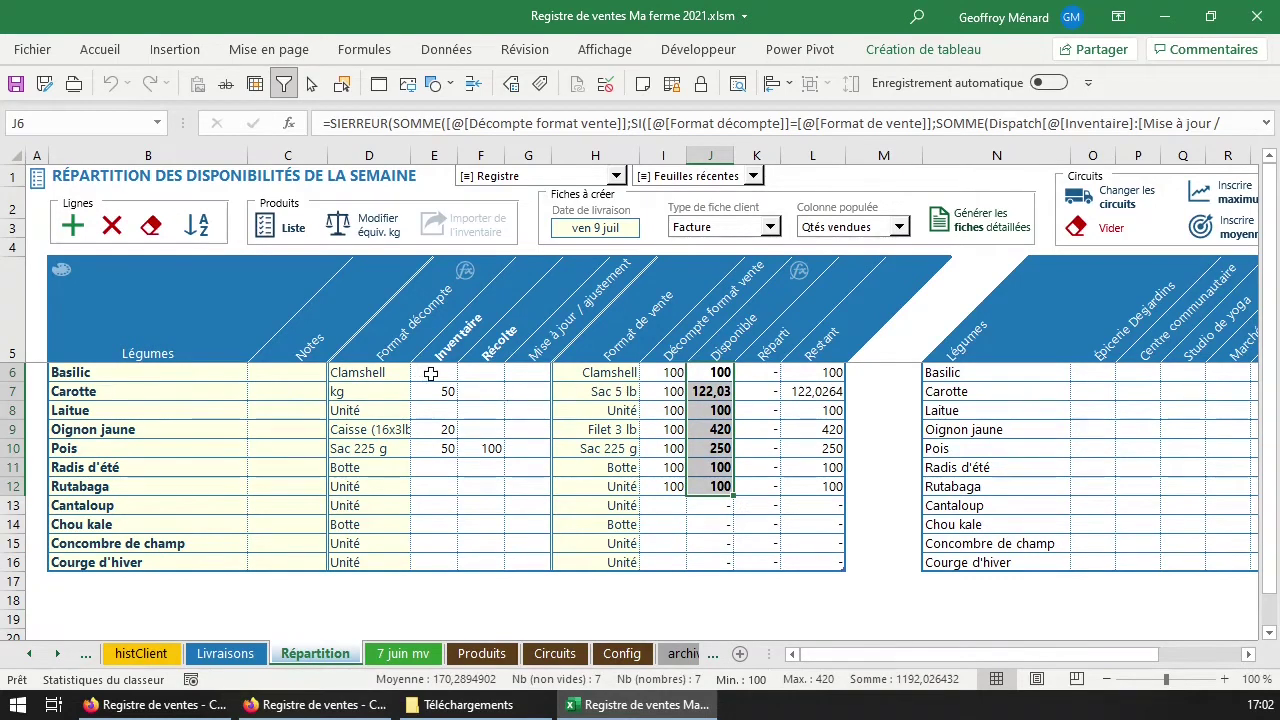
{"action": "left_click_drag", "start_coordinate": [438, 377], "coordinate": [434, 581]}
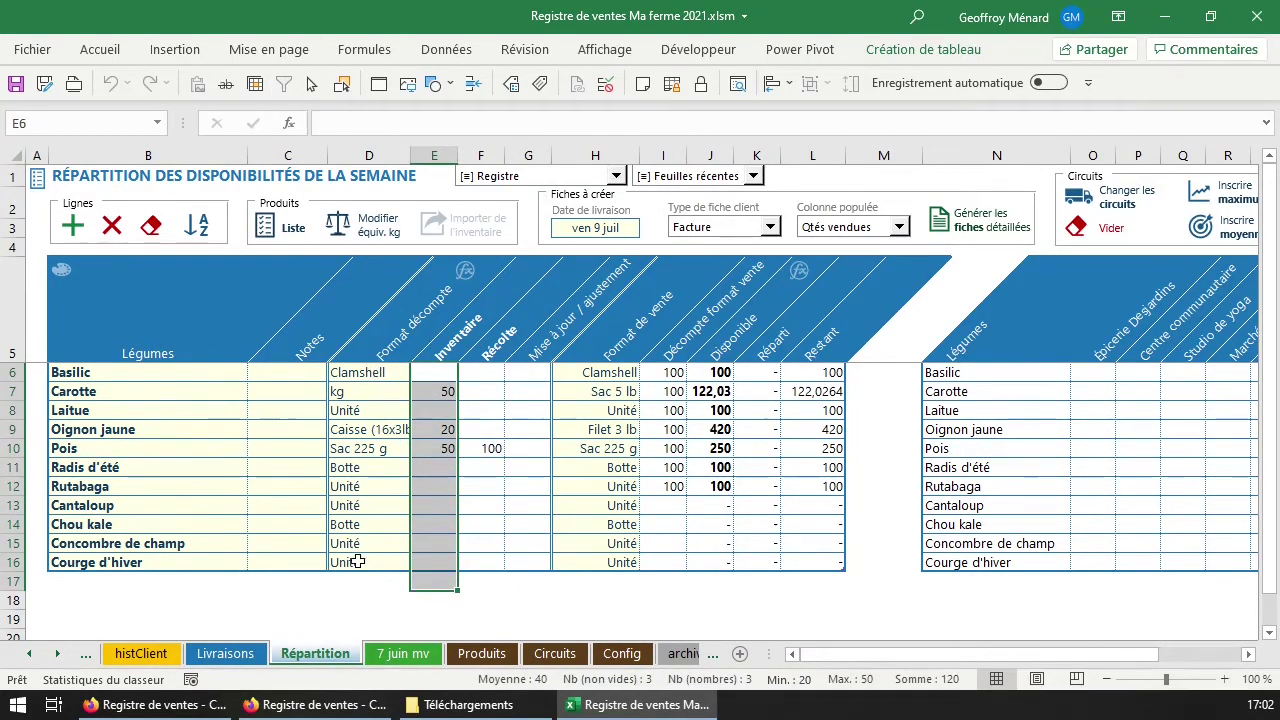
{"action": "left_click_drag", "start_coordinate": [626, 369], "coordinate": [611, 563]}
{"action": "left_click_drag", "start_coordinate": [666, 374], "coordinate": [668, 578]}
{"action": "left_click_drag", "start_coordinate": [712, 372], "coordinate": [712, 563]}
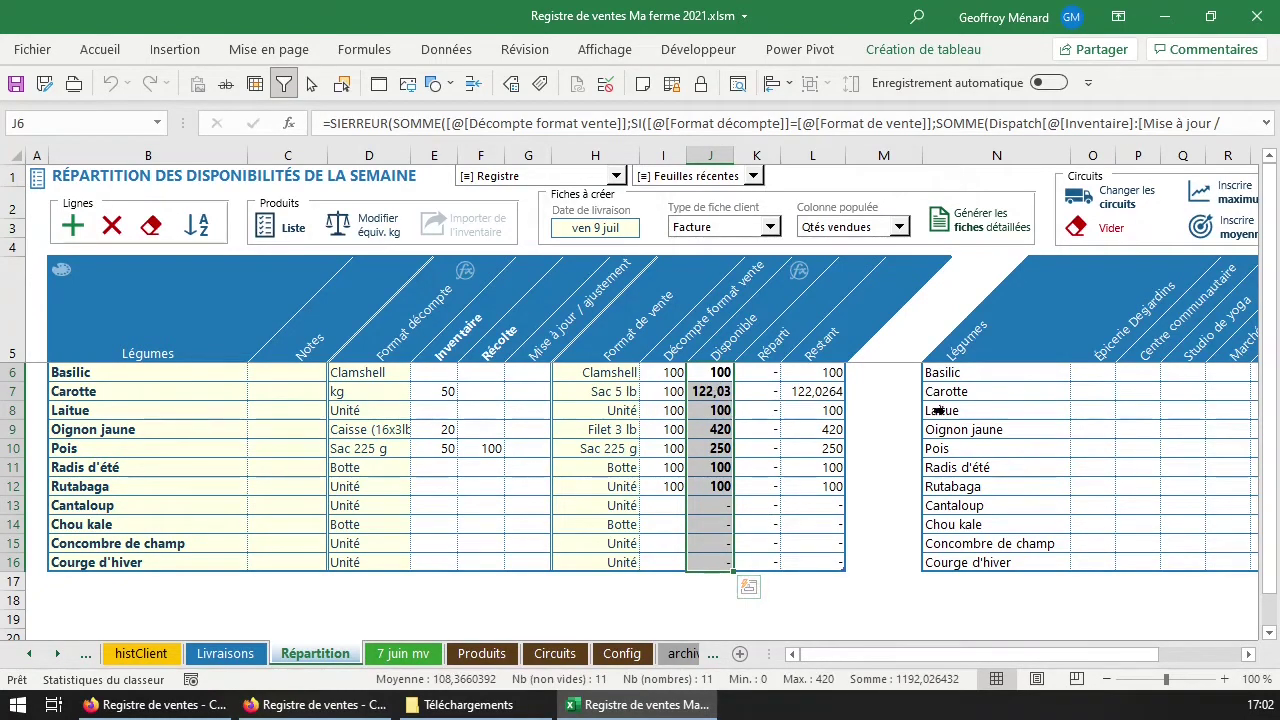
{"action": "left_click", "coordinate": [1052, 370]}
{"action": "left_click", "coordinate": [1082, 372]}
{"action": "key", "text": "Right"}
{"action": "key", "text": "Right"}
{"action": "key", "text": "Right"}
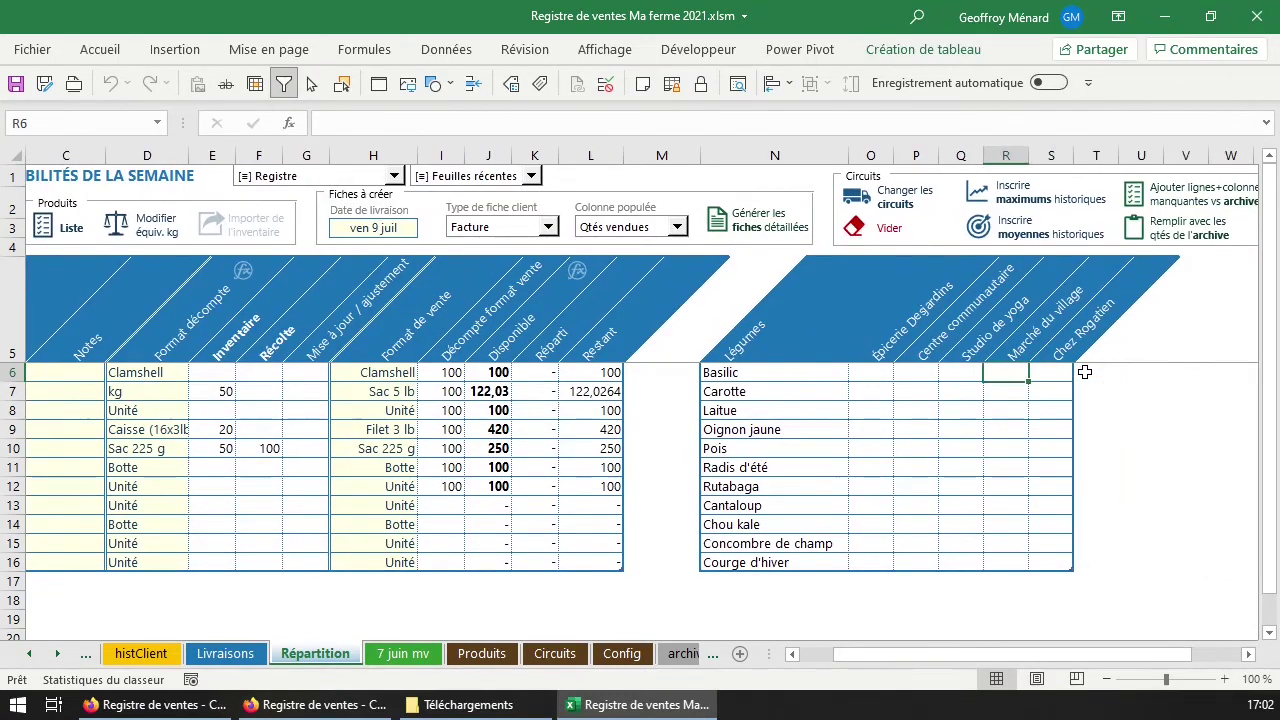
{"action": "left_click", "coordinate": [870, 371]}
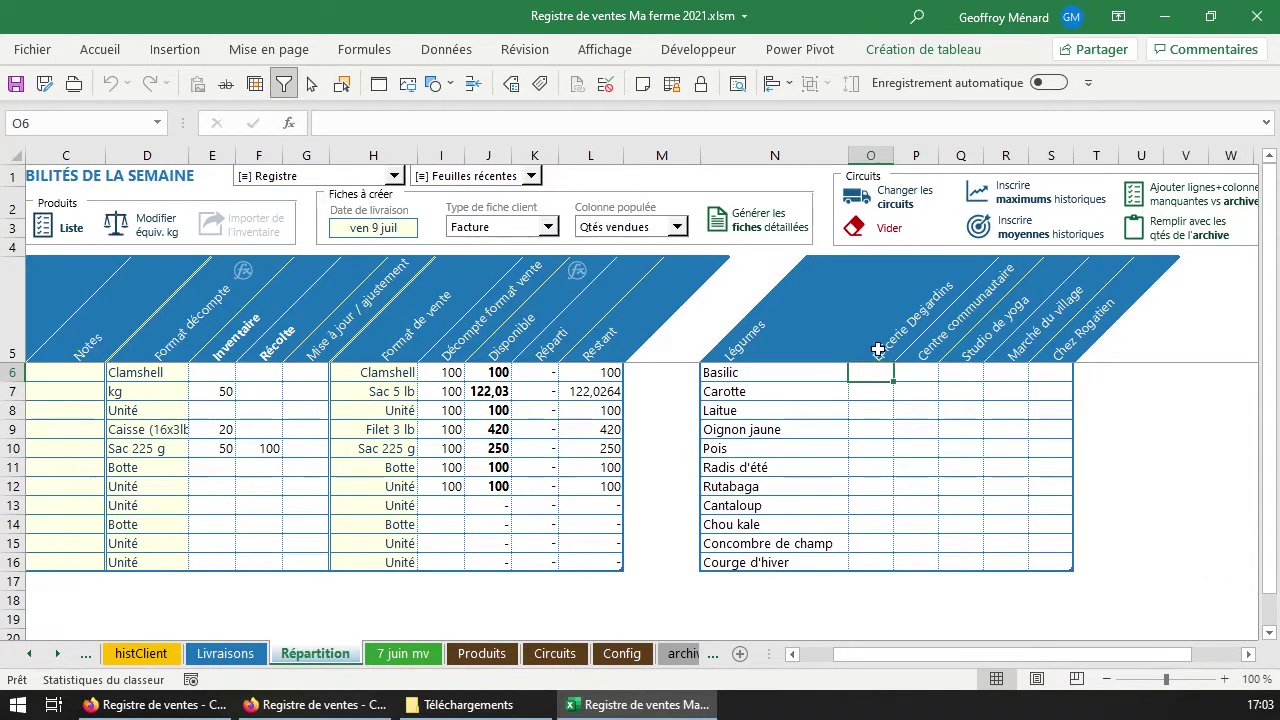
{"action": "left_click_drag", "start_coordinate": [1043, 560], "coordinate": [870, 375]}
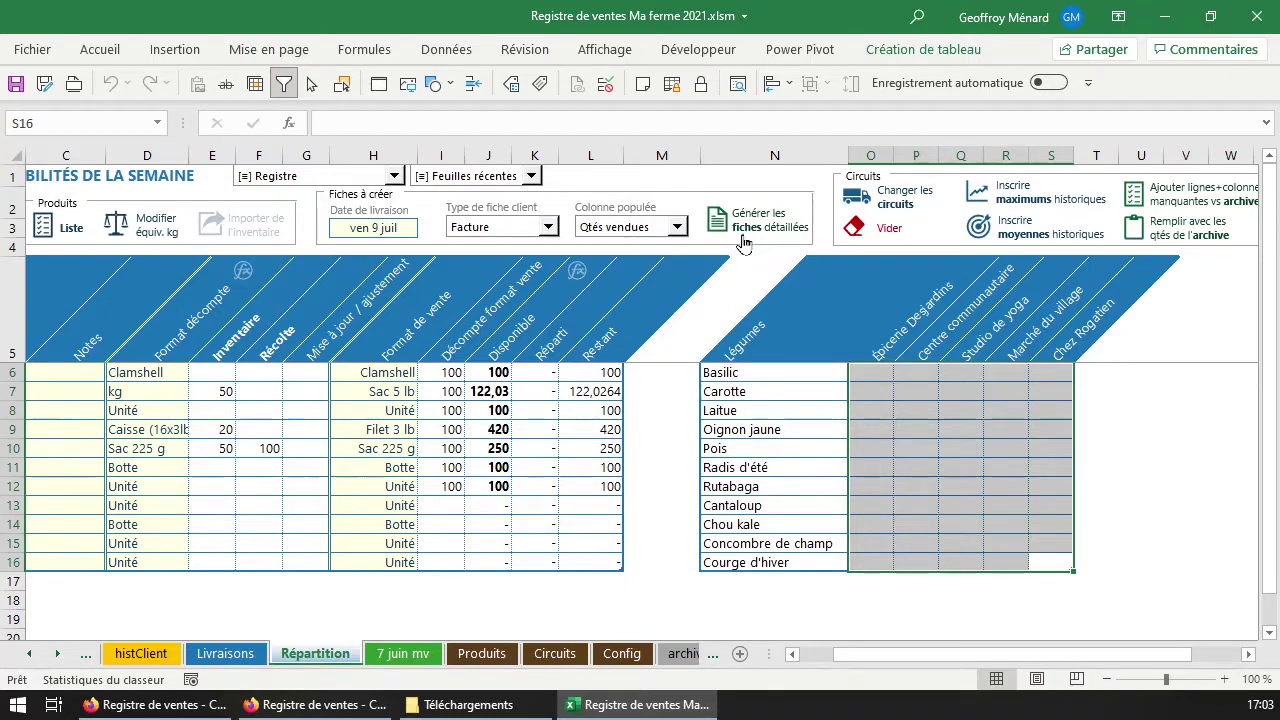
{"action": "left_click_drag", "start_coordinate": [884, 378], "coordinate": [1043, 563]}
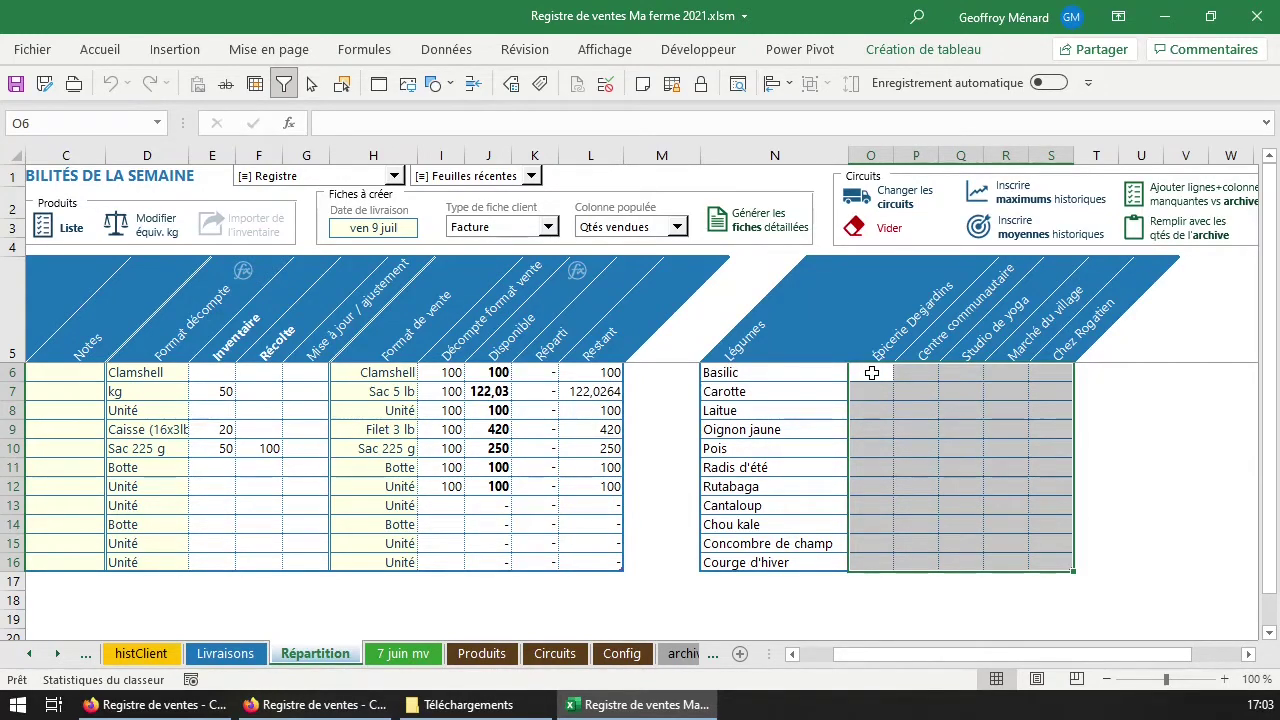
{"action": "left_click", "coordinate": [872, 378]}
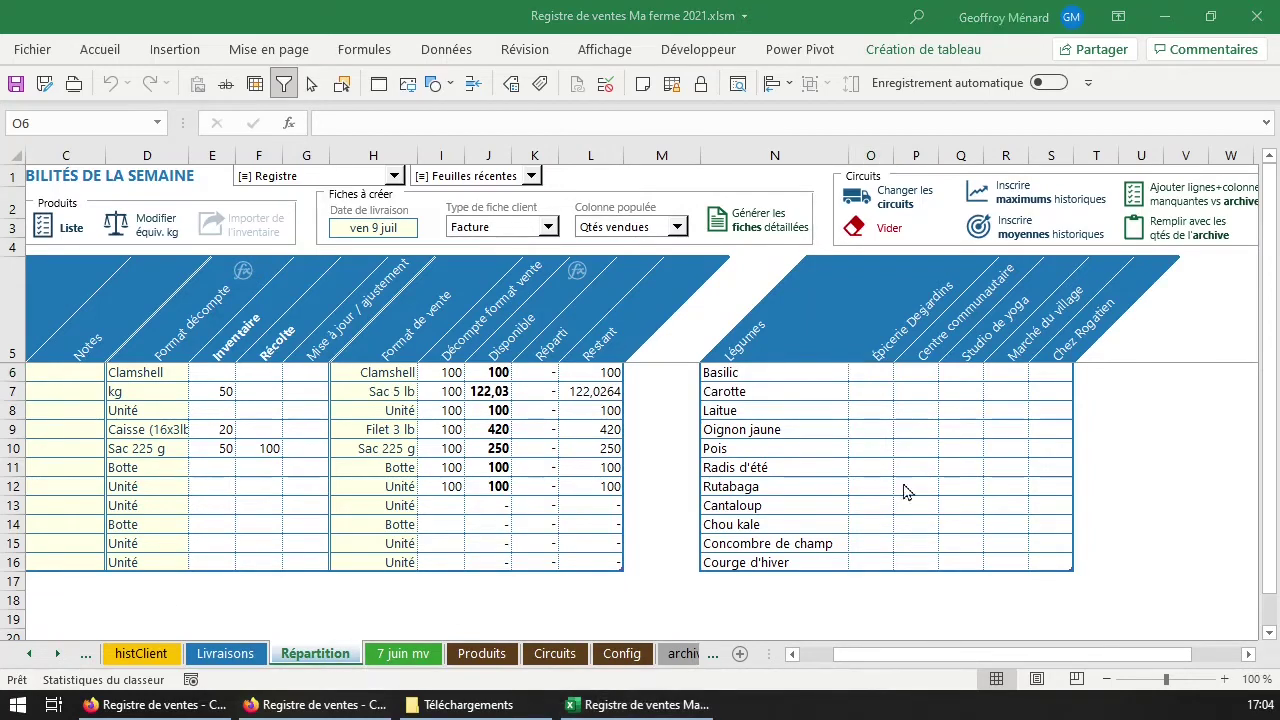
{"action": "left_click", "coordinate": [958, 376]}
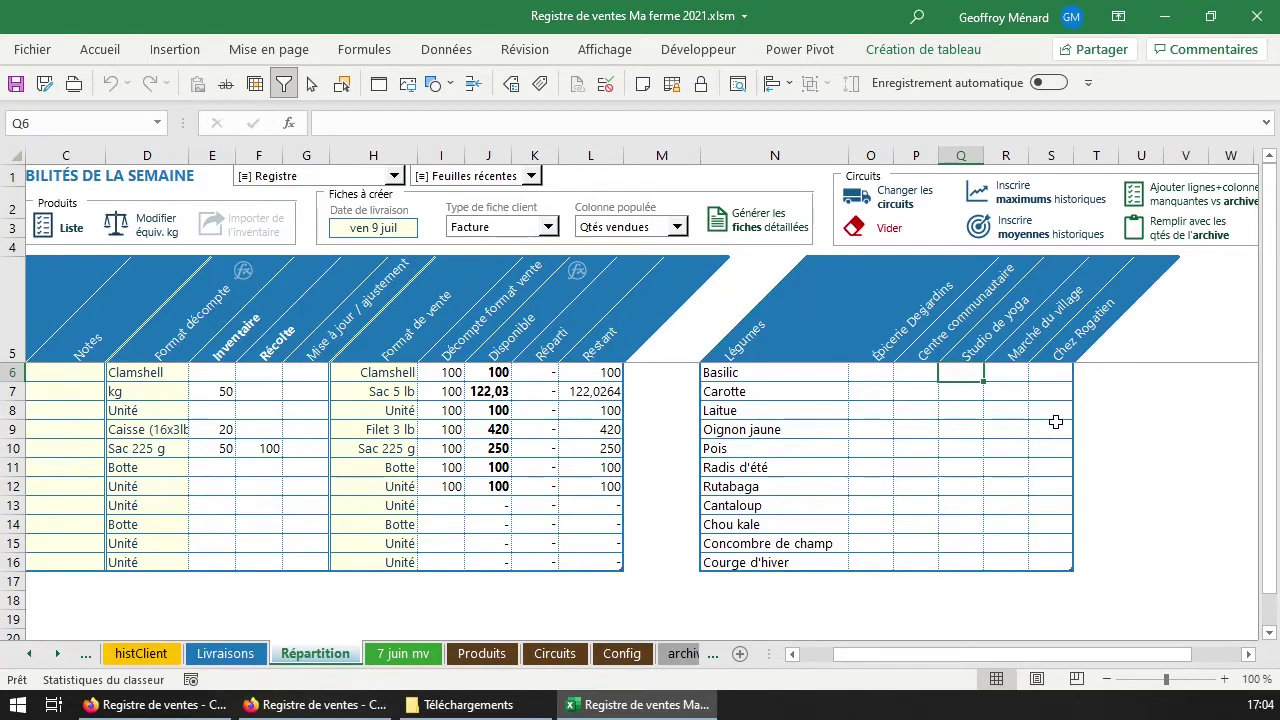
Enter 20 for Basilic at Studio de yoga and fill it down to all eleven vegetables.
{"action": "type", "text": "20"}
{"action": "key", "text": "Return"}
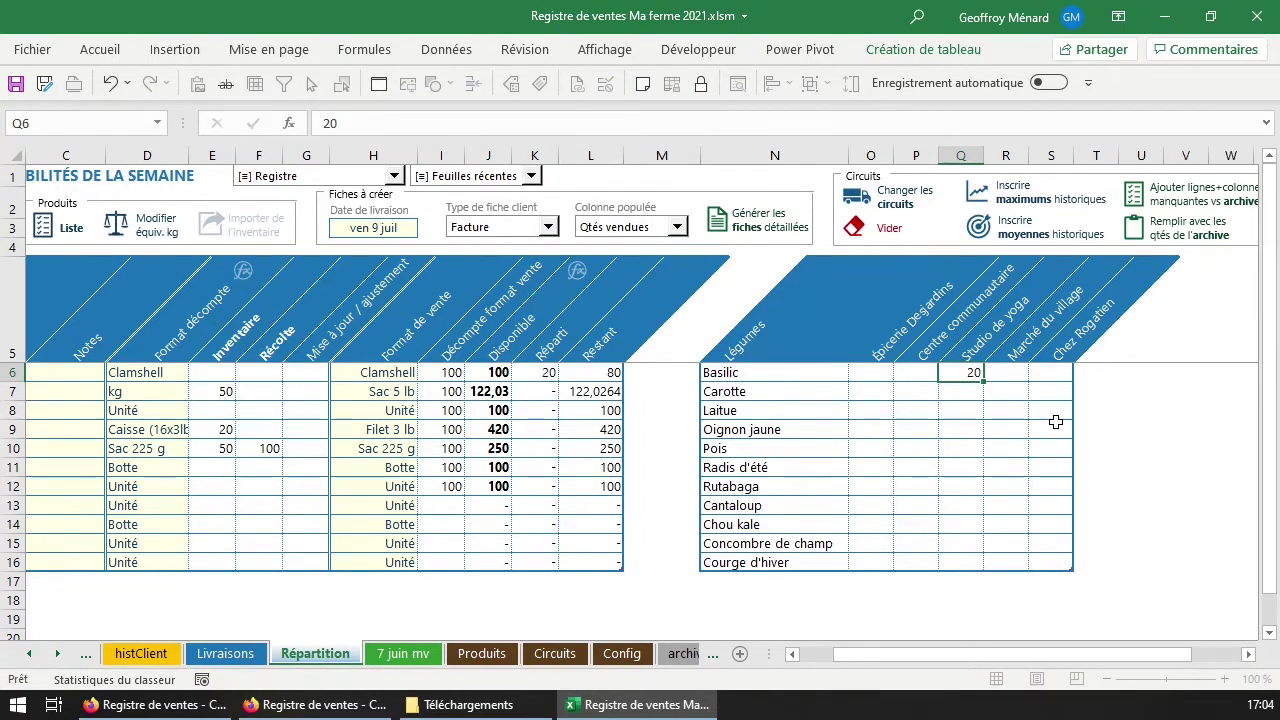
{"action": "key", "text": "Up"}
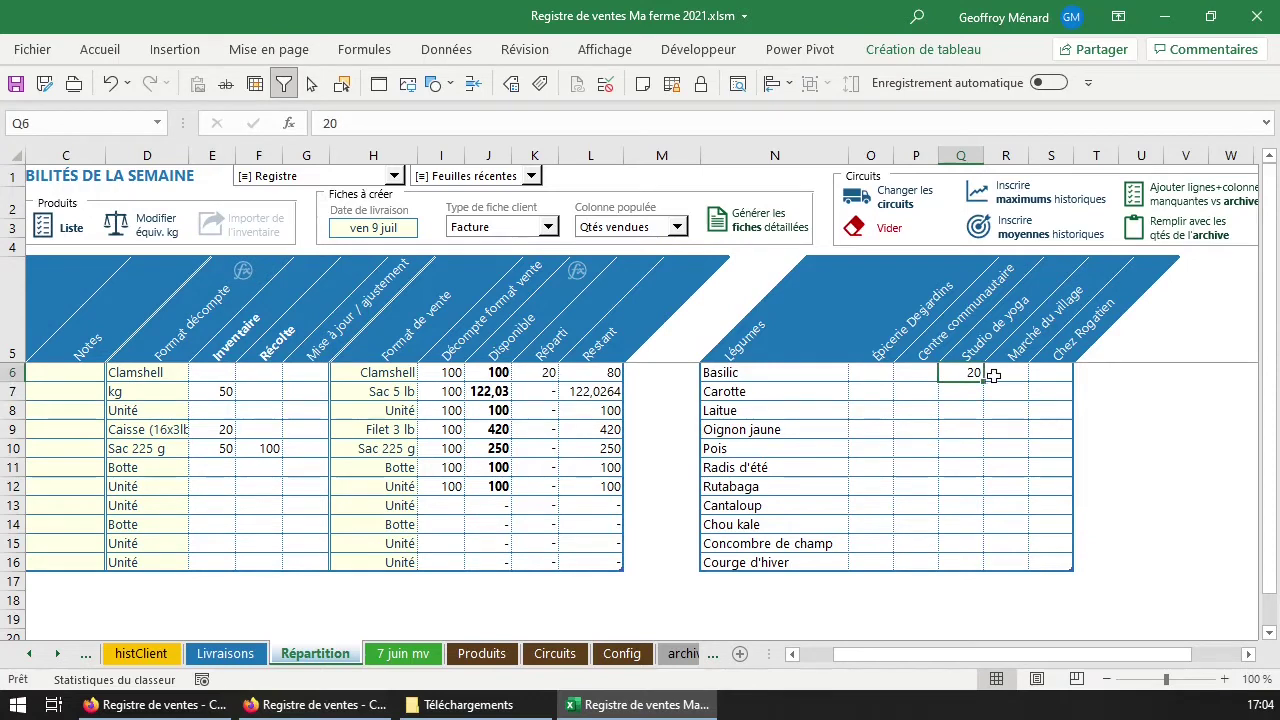
{"action": "left_click_drag", "start_coordinate": [984, 381], "coordinate": [980, 566]}
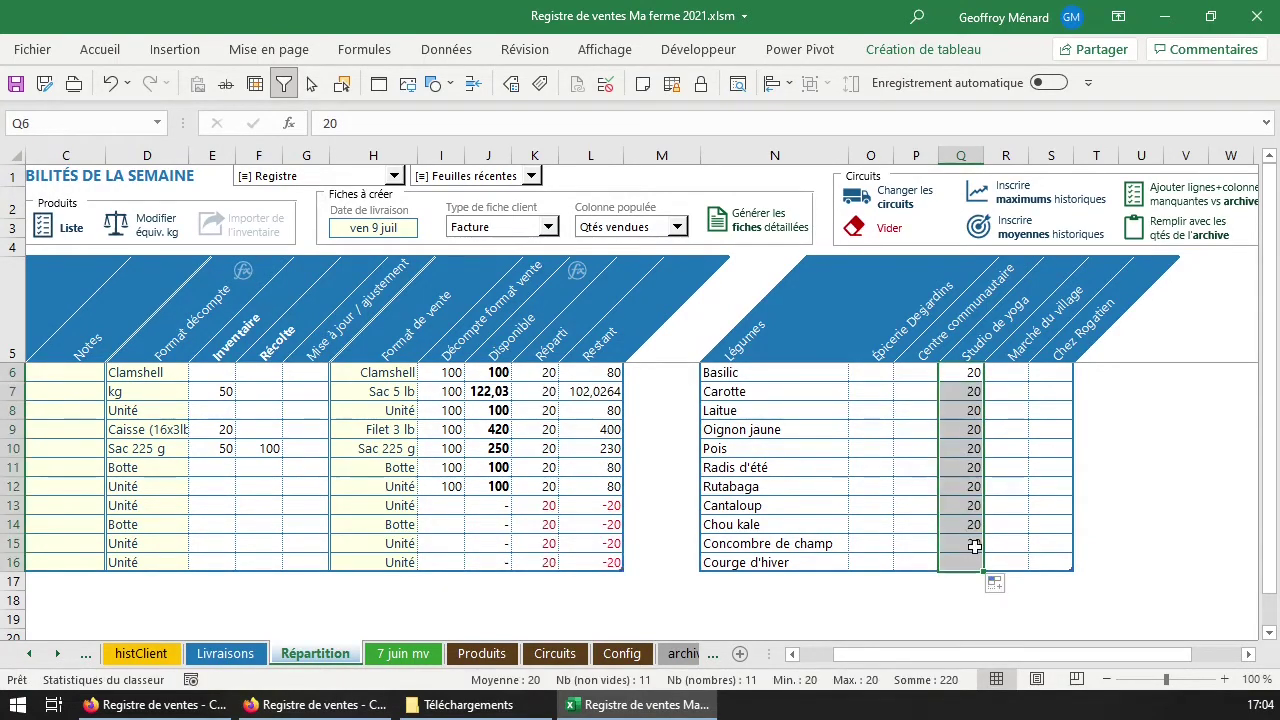
{"action": "left_click", "coordinate": [999, 373]}
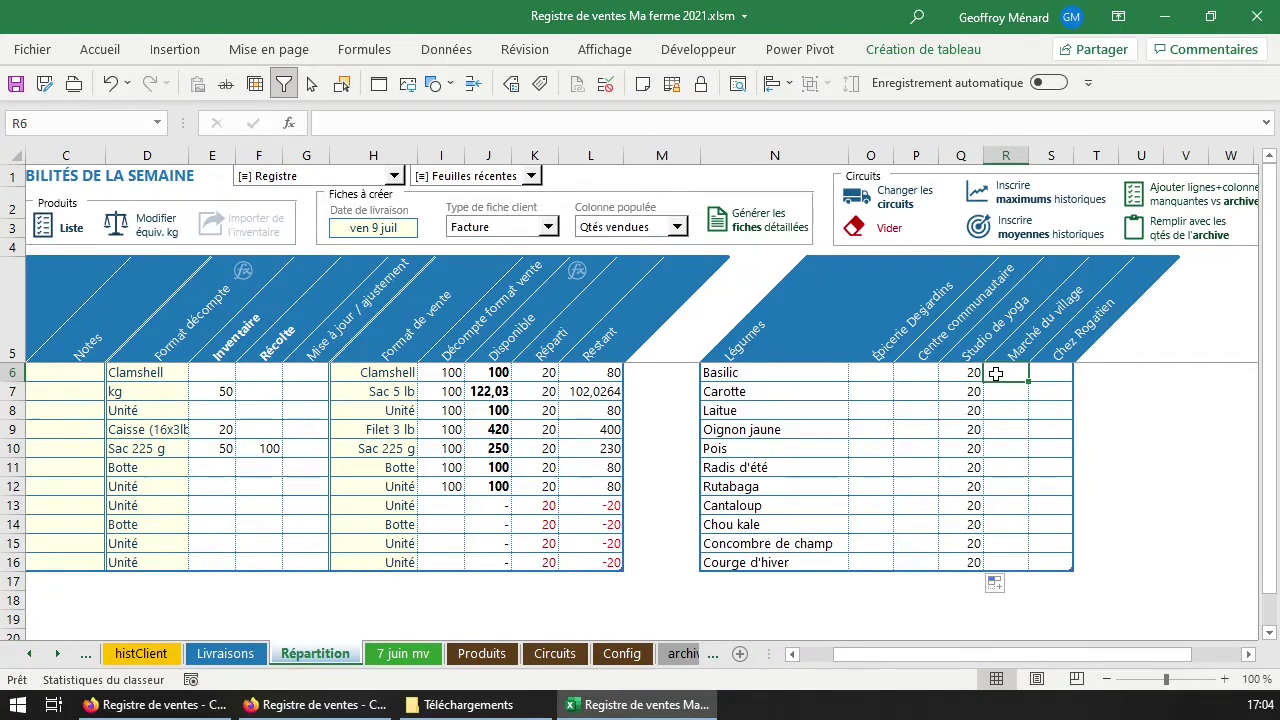
Review the Restant, Disponible and Réparti values, then select the four unavailable vegetables' rows.
{"action": "left_click_drag", "start_coordinate": [591, 488], "coordinate": [606, 486]}
{"action": "left_click", "coordinate": [602, 348]}
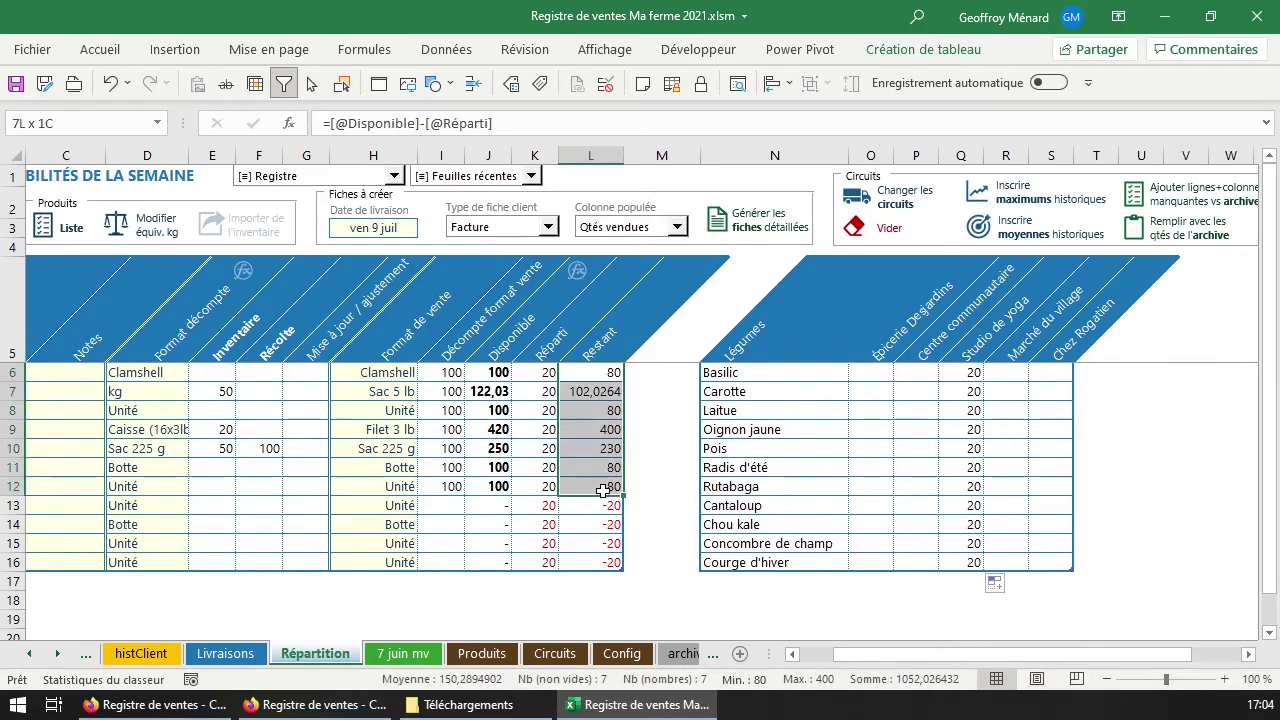
{"action": "left_click", "coordinate": [605, 372]}
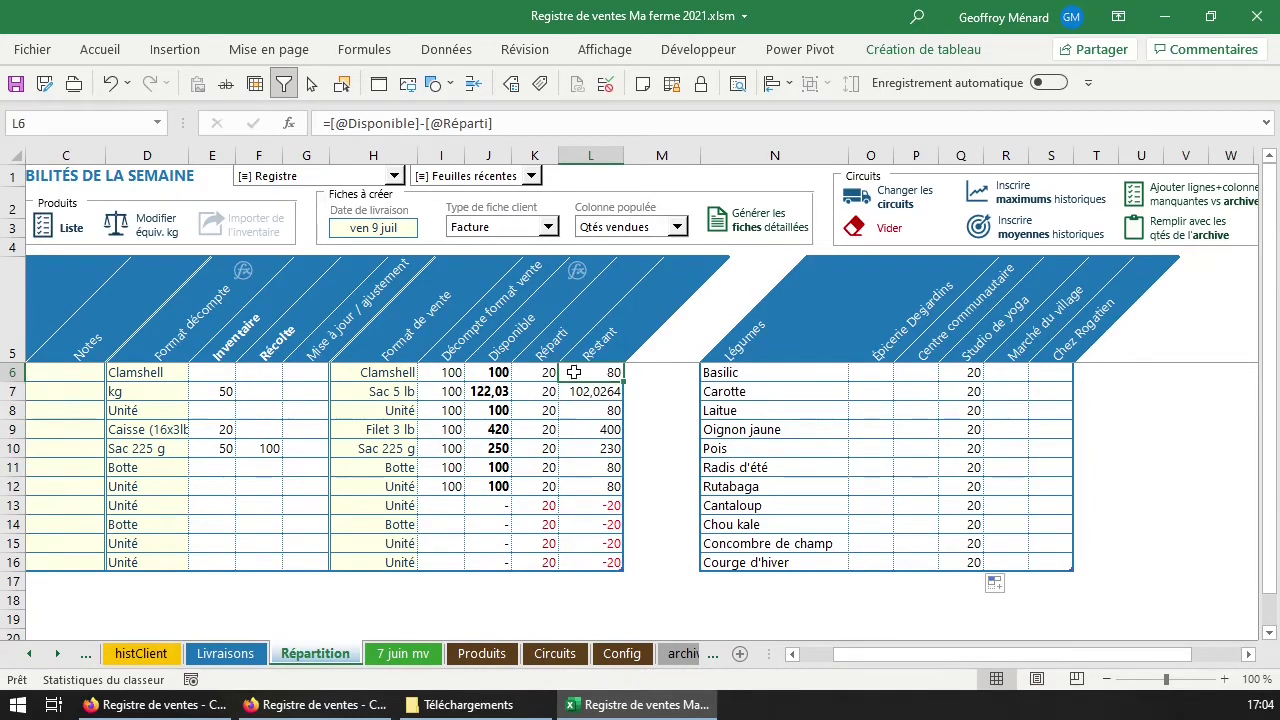
{"action": "left_click_drag", "start_coordinate": [490, 374], "coordinate": [492, 485]}
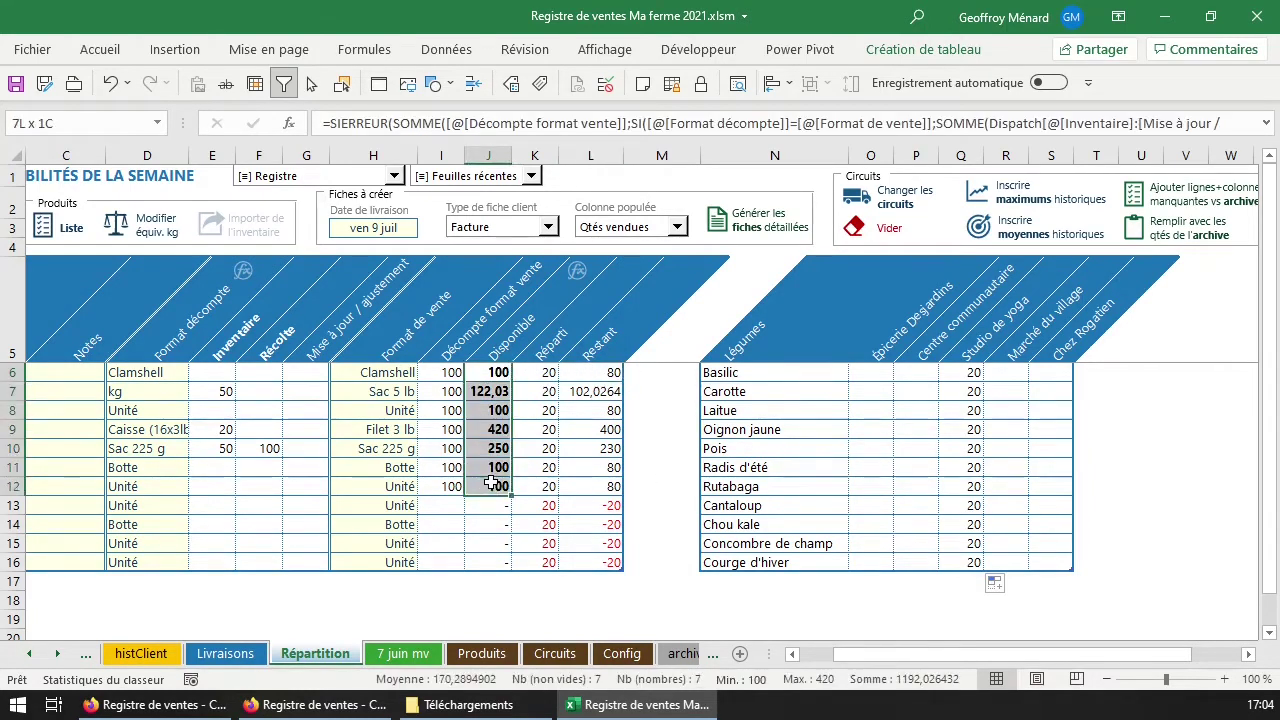
{"action": "double_click", "coordinate": [547, 375]}
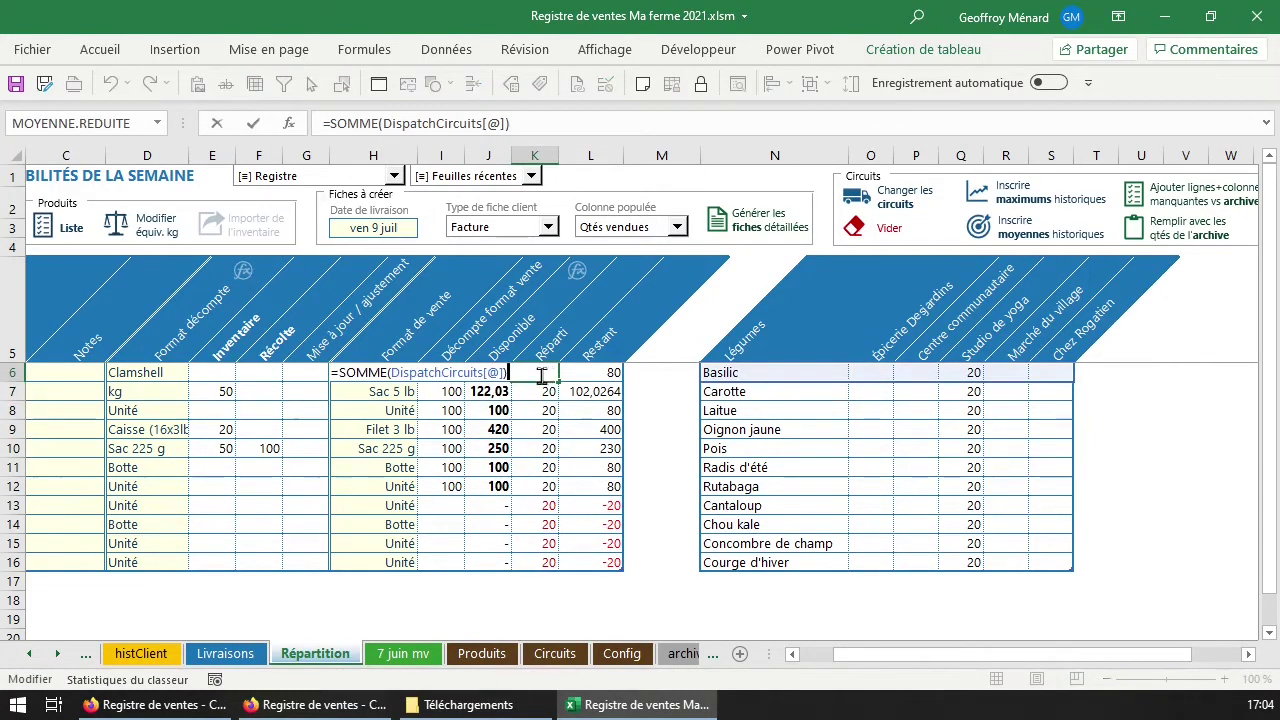
{"action": "key", "text": "Escape"}
{"action": "left_click_drag", "start_coordinate": [857, 380], "coordinate": [1054, 374]}
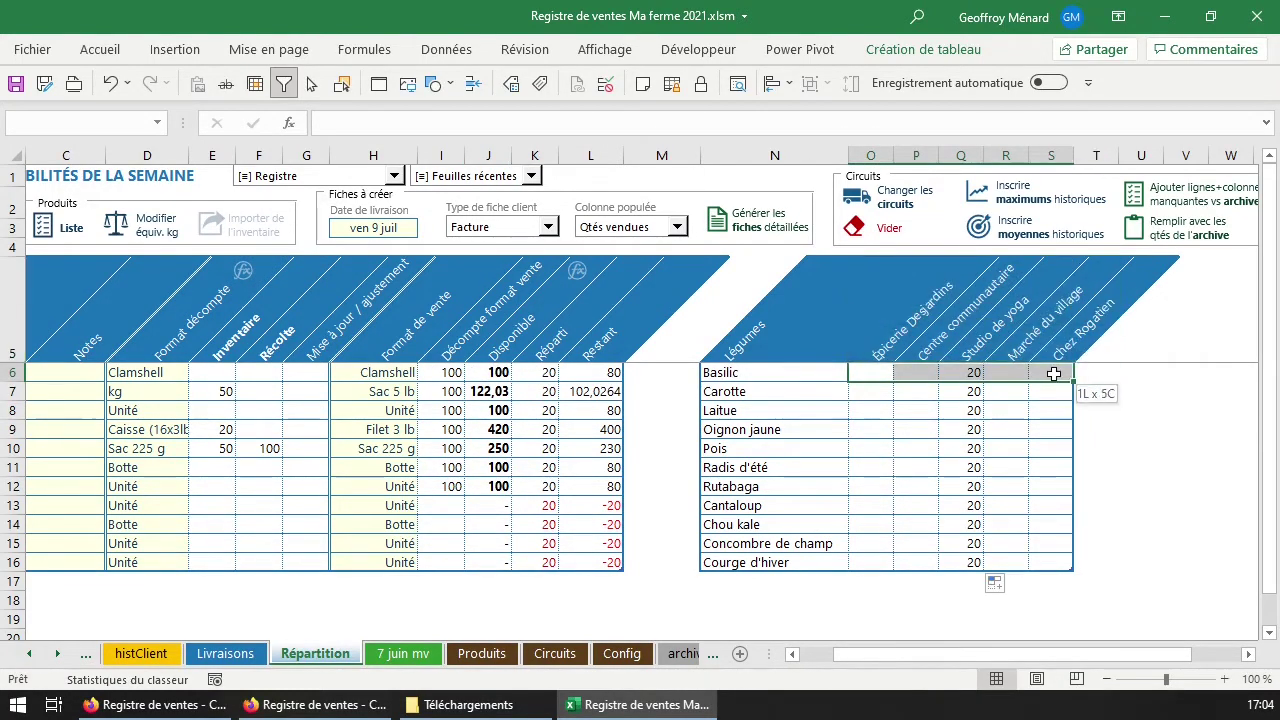
{"action": "left_click_drag", "start_coordinate": [413, 510], "coordinate": [400, 562]}
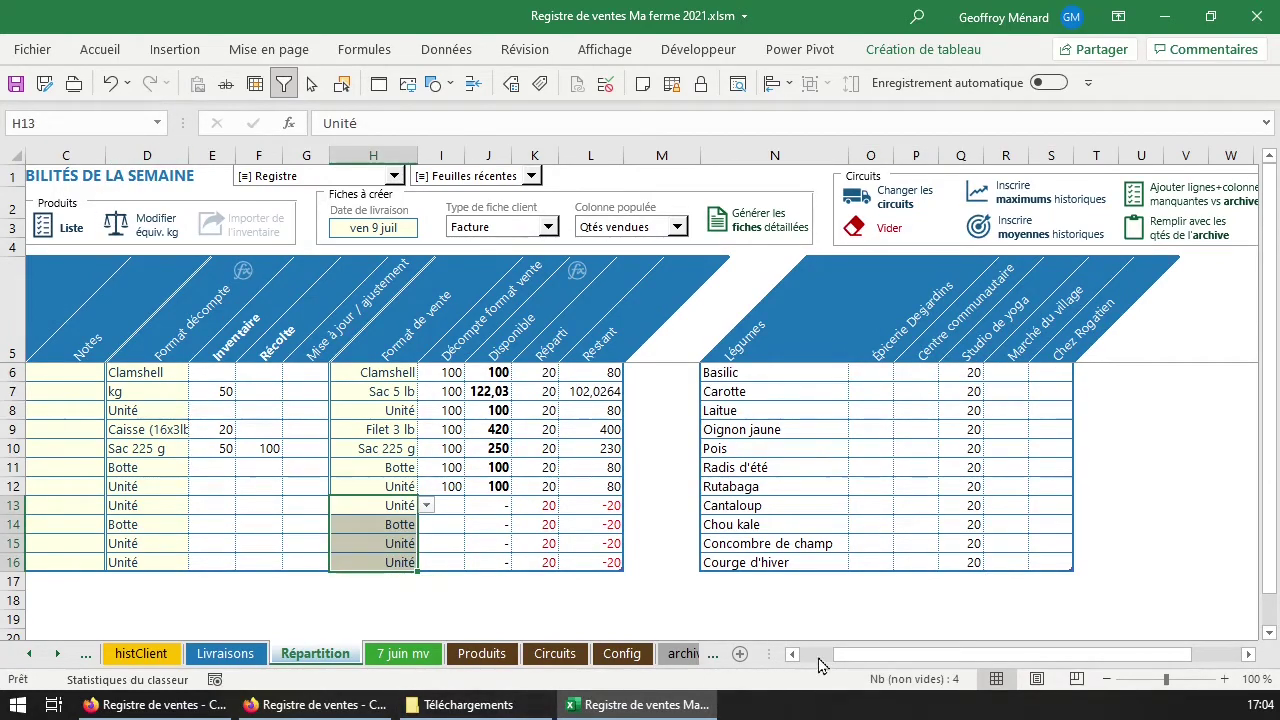
{"action": "scroll", "coordinate": [810, 665], "scroll_direction": "left", "scroll_amount": 2}
Cancel emptying the distribution tables and delete the Cantaloup row.
{"action": "left_click", "coordinate": [150, 226]}
{"action": "left_click", "coordinate": [751, 370]}
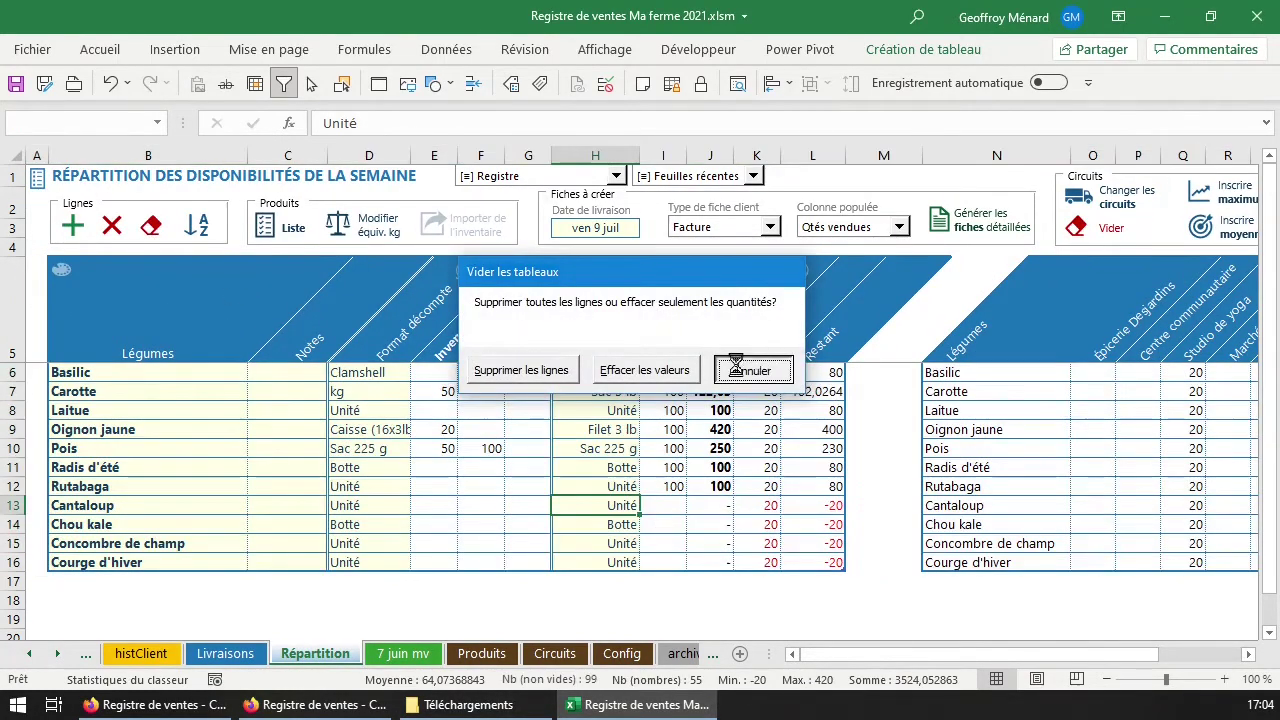
{"action": "left_click", "coordinate": [112, 226]}
{"action": "left_click", "coordinate": [658, 454]}
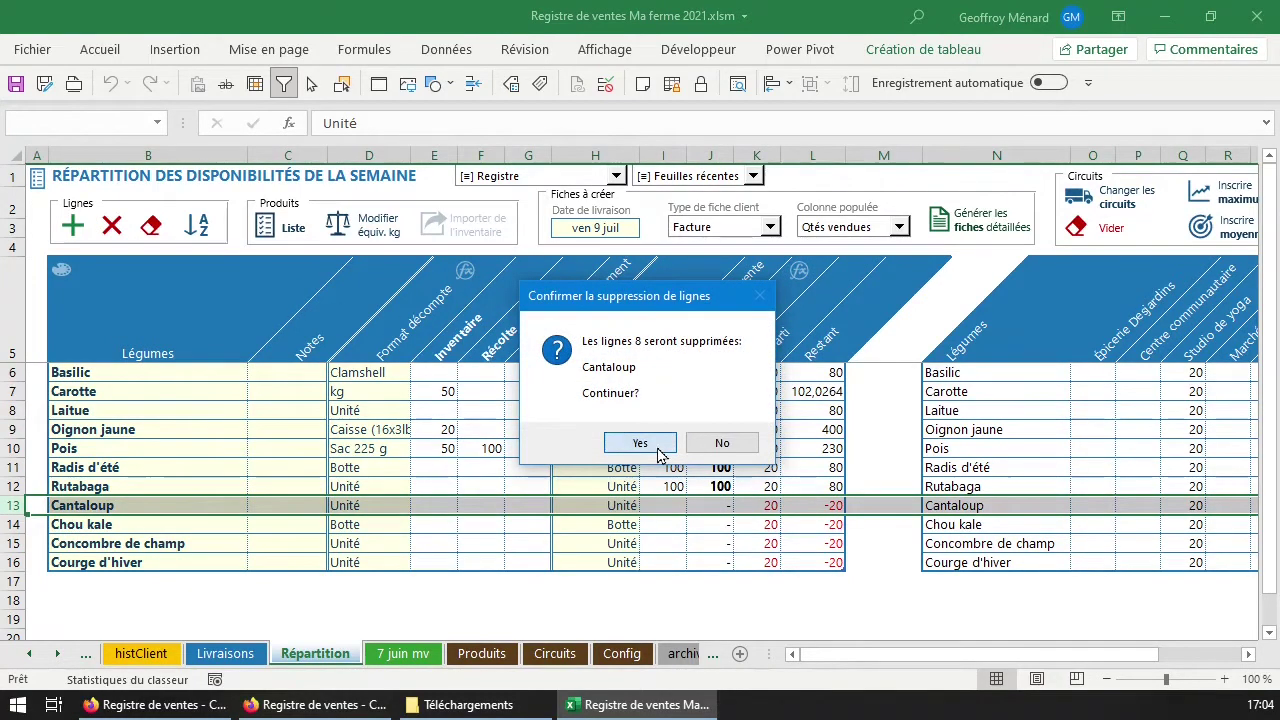
Delete the Chou kale, Concombre de champ and Courge d'hiver rows.
{"action": "left_click_drag", "start_coordinate": [580, 505], "coordinate": [595, 543]}
{"action": "left_click", "coordinate": [112, 226]}
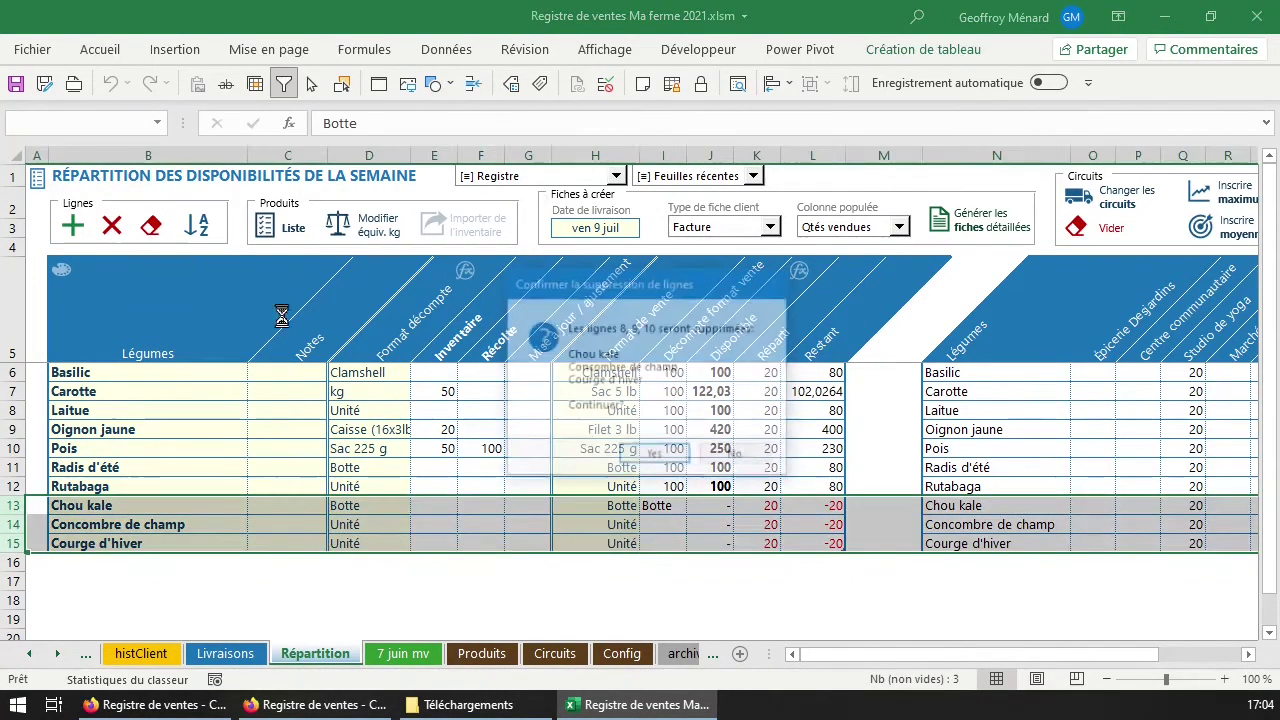
{"action": "left_click", "coordinate": [656, 453]}
{"action": "left_click_drag", "start_coordinate": [908, 654], "coordinate": [969, 638]}
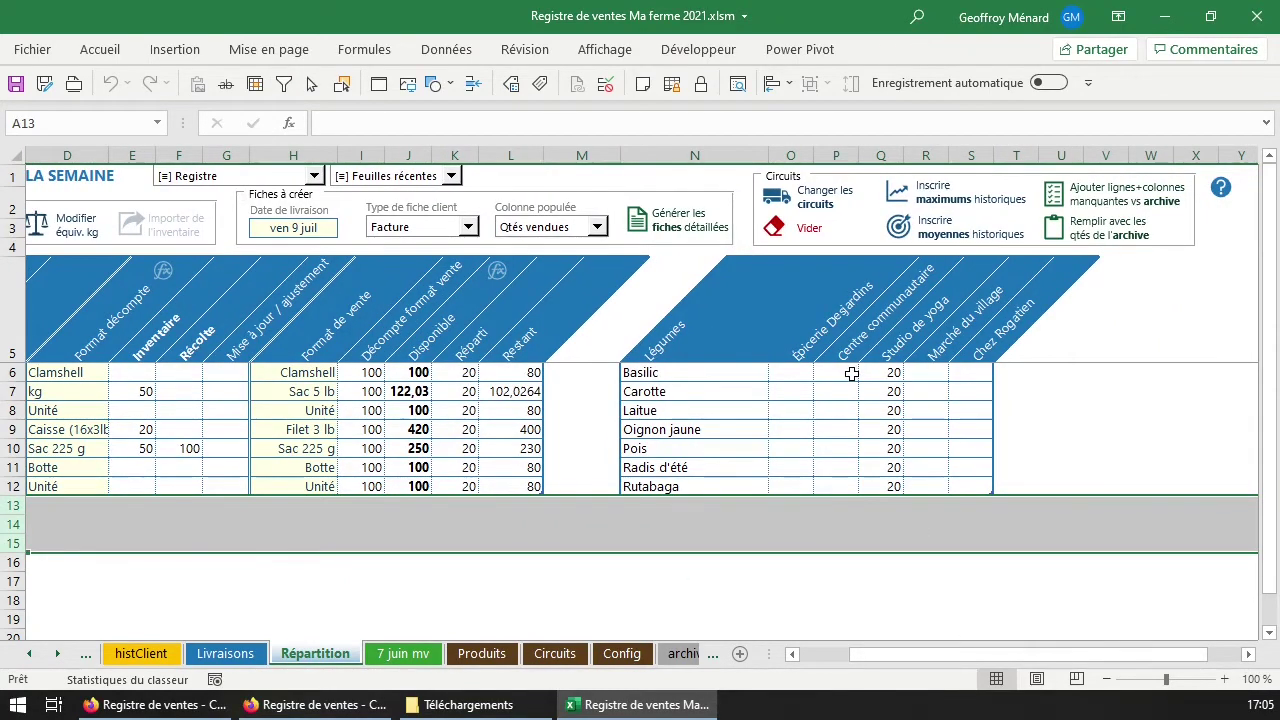
Enter 30 for Basilic at Centre communautaire and fill it down to all seven vegetables.
{"action": "left_click", "coordinate": [883, 372]}
{"action": "left_click", "coordinate": [912, 373]}
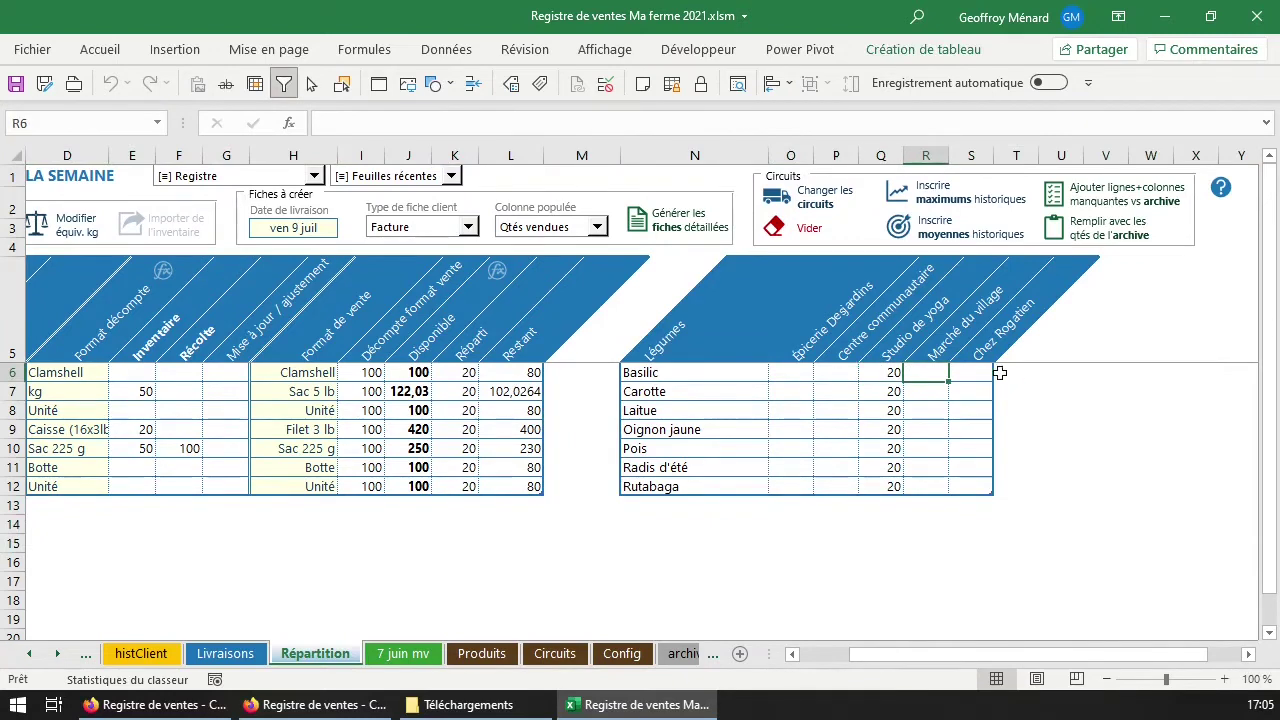
{"action": "left_click", "coordinate": [837, 373]}
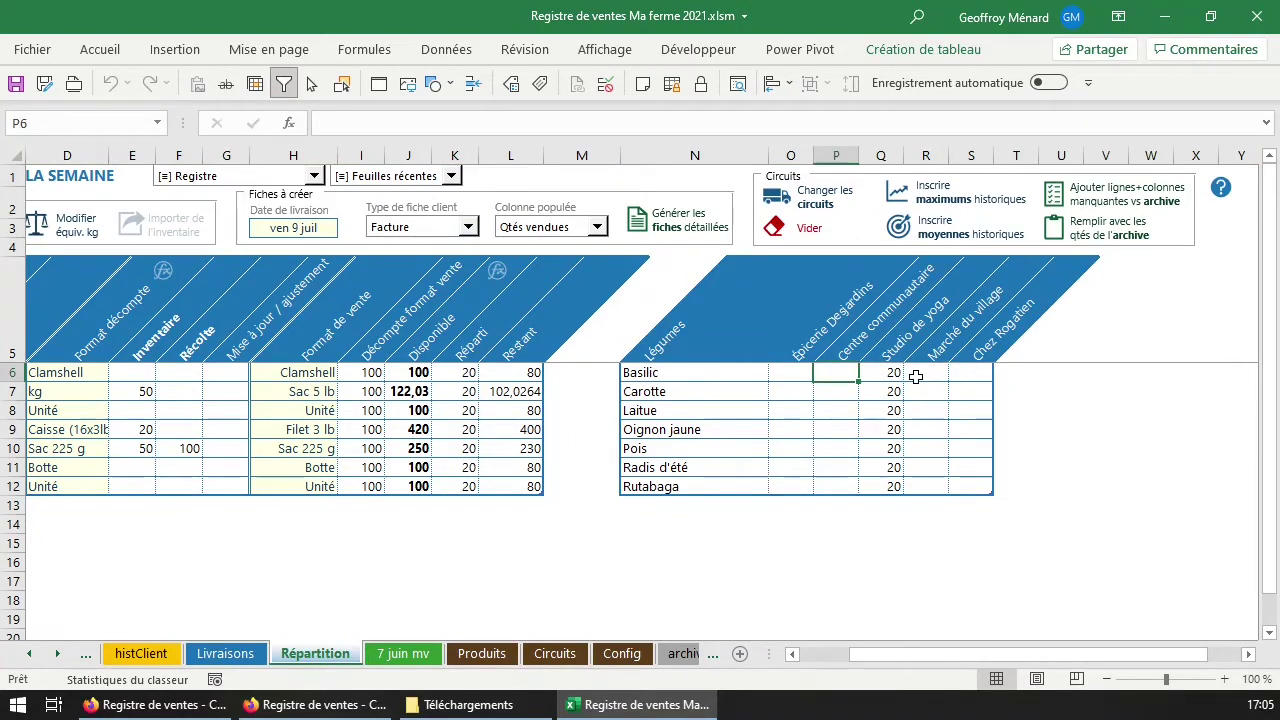
{"action": "type", "text": "30"}
{"action": "key", "text": "Return"}
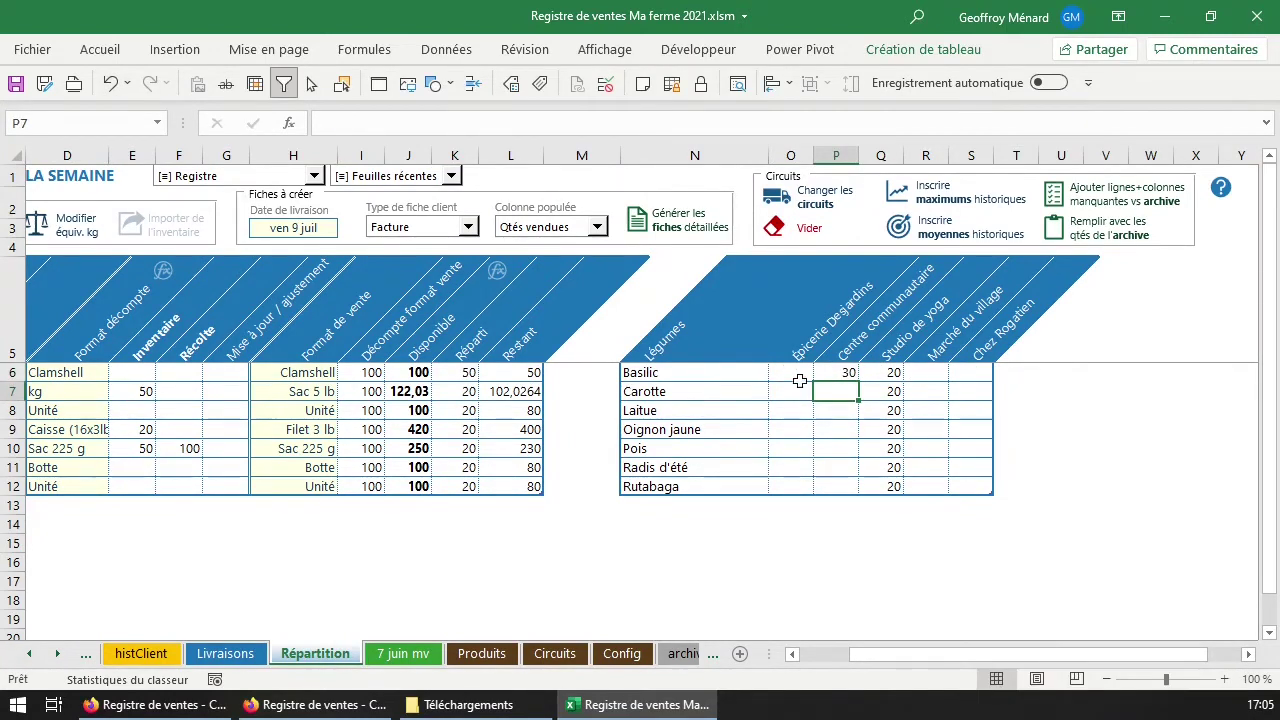
{"action": "left_click", "coordinate": [845, 374]}
{"action": "left_click_drag", "start_coordinate": [858, 384], "coordinate": [860, 487]}
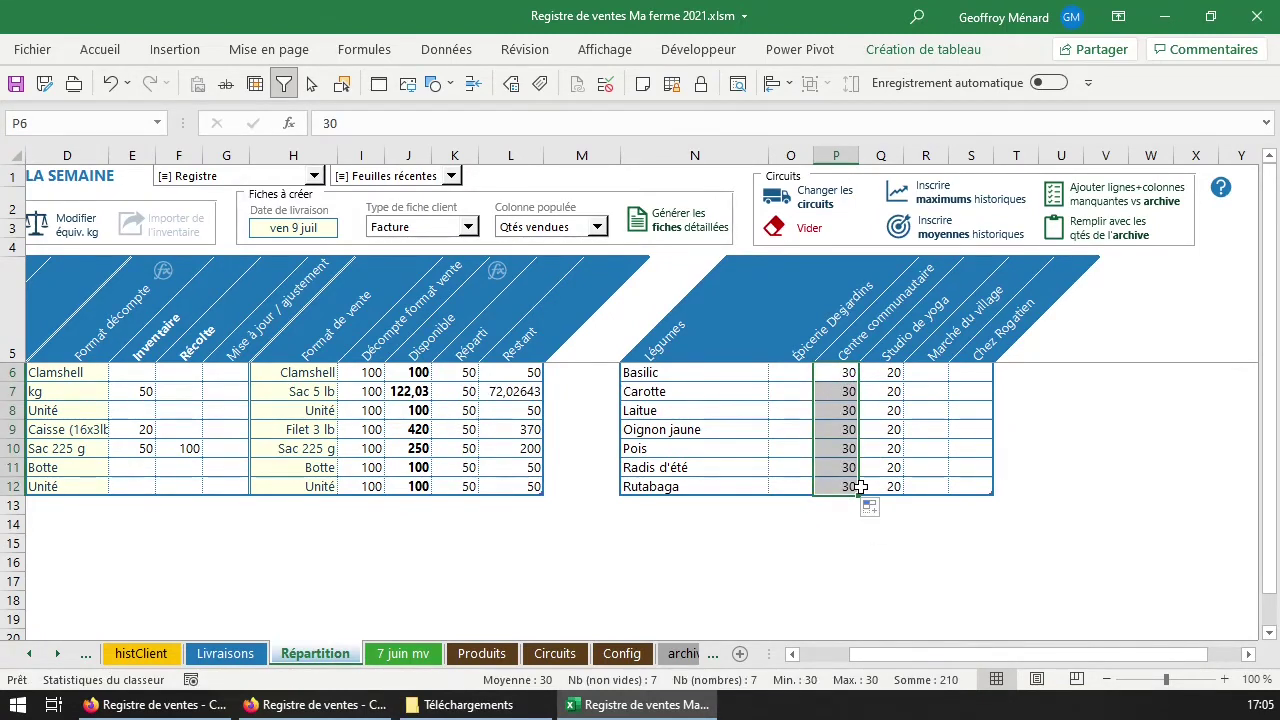
Check the Restant quantities, with Oignon jaune now at 370.
{"action": "left_click_drag", "start_coordinate": [508, 374], "coordinate": [507, 486]}
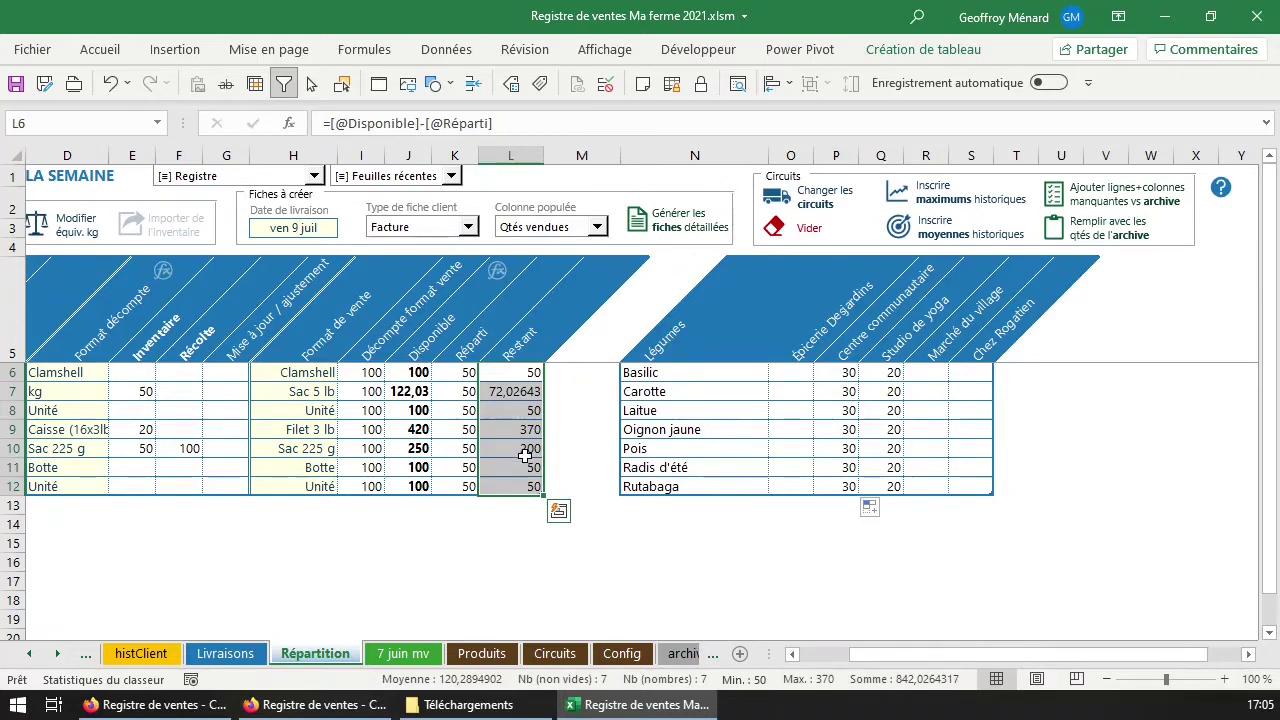
{"action": "left_click", "coordinate": [535, 378]}
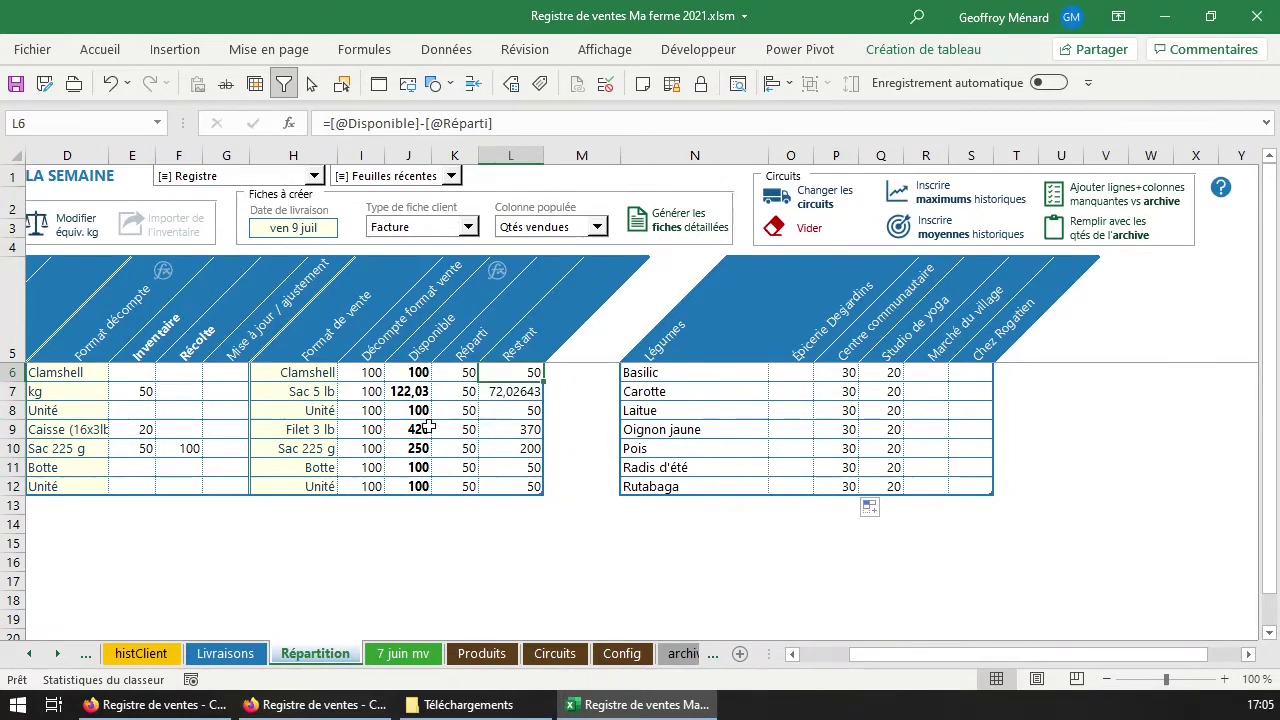
{"action": "left_click", "coordinate": [799, 372]}
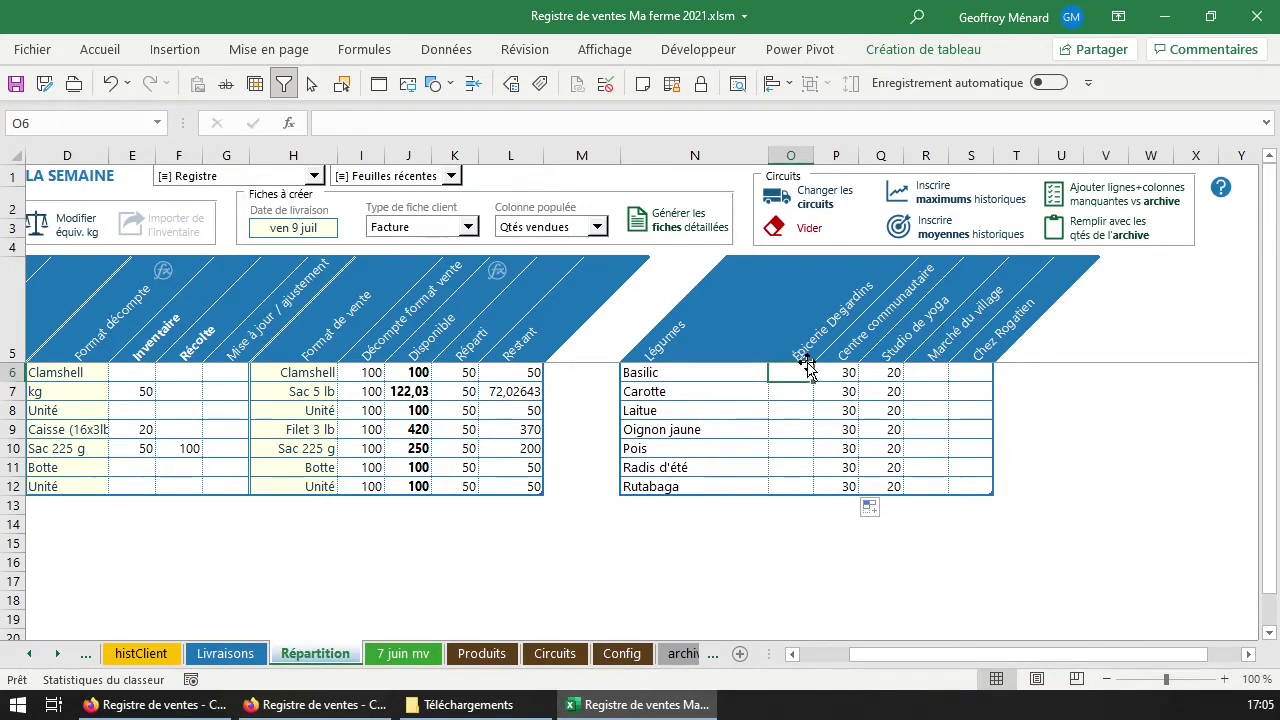
Fill Marché du village R6:R12 with historical maximums: 24 Basilic, 39 Carotte, 28 Radis d'été, 16 Rutabaga.
{"action": "left_click", "coordinate": [933, 370]}
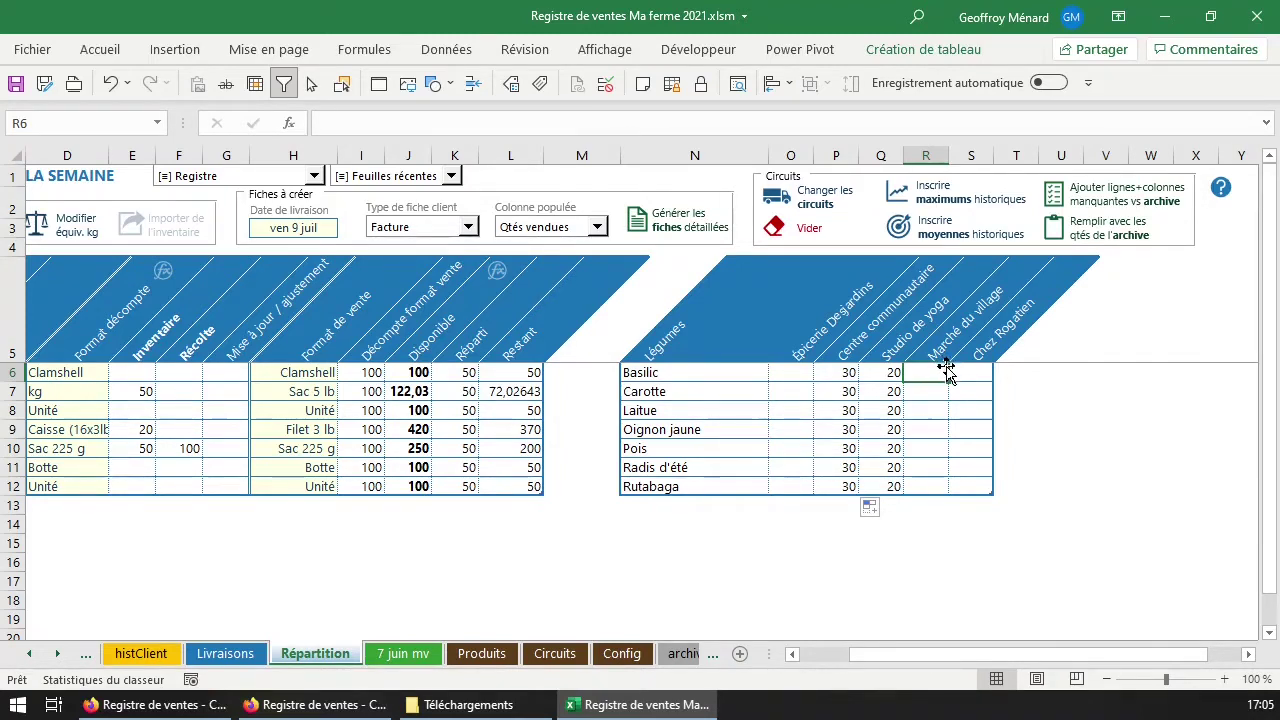
{"action": "left_click_drag", "start_coordinate": [934, 371], "coordinate": [938, 490]}
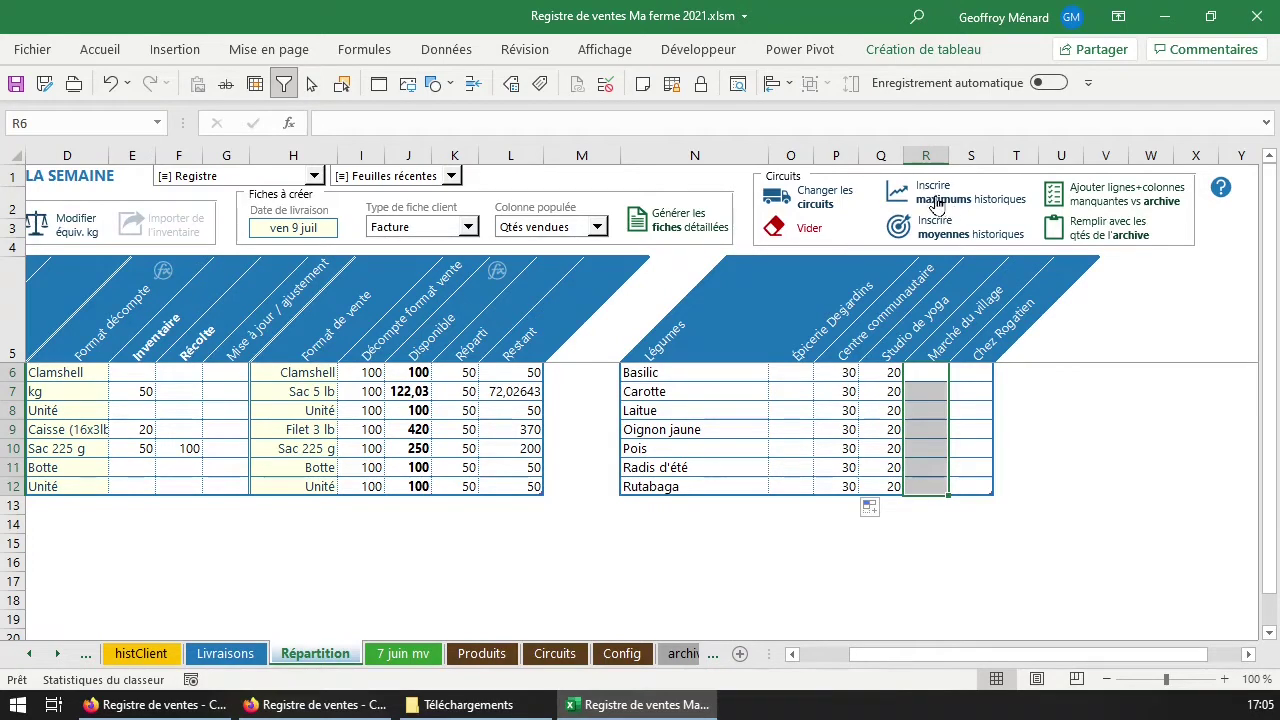
{"action": "left_click", "coordinate": [936, 203]}
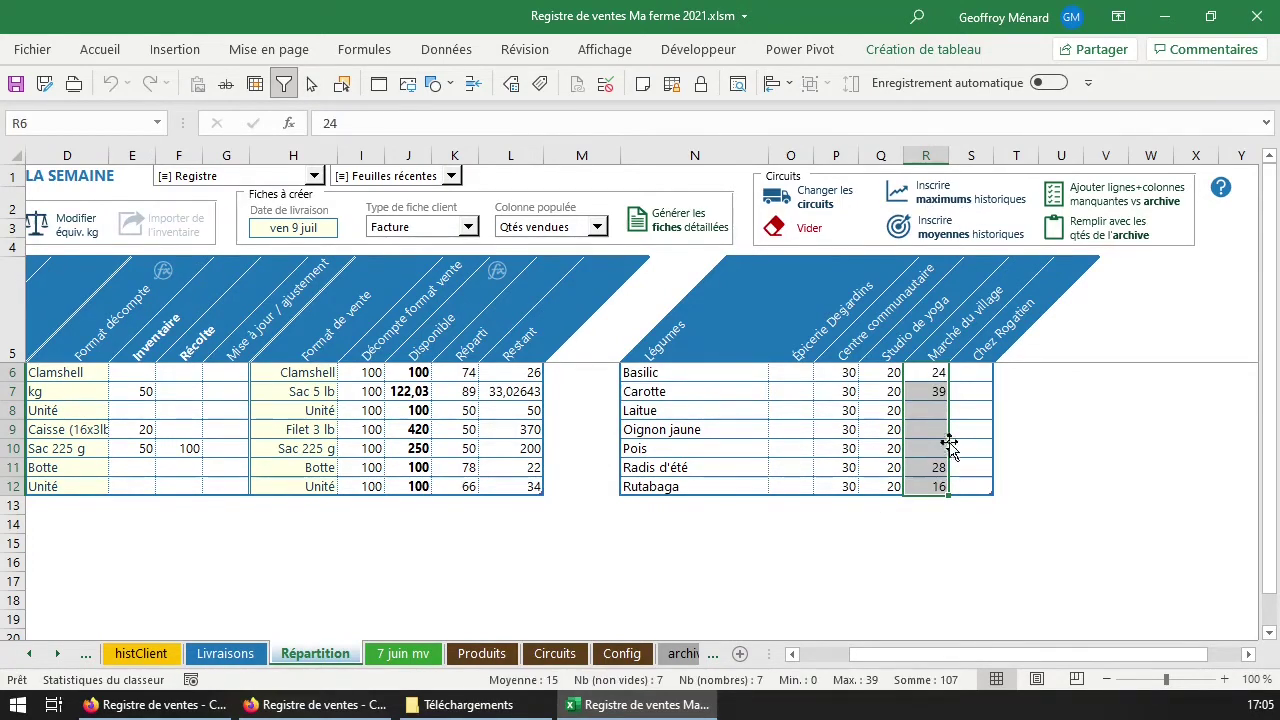
{"action": "left_click", "coordinate": [931, 410]}
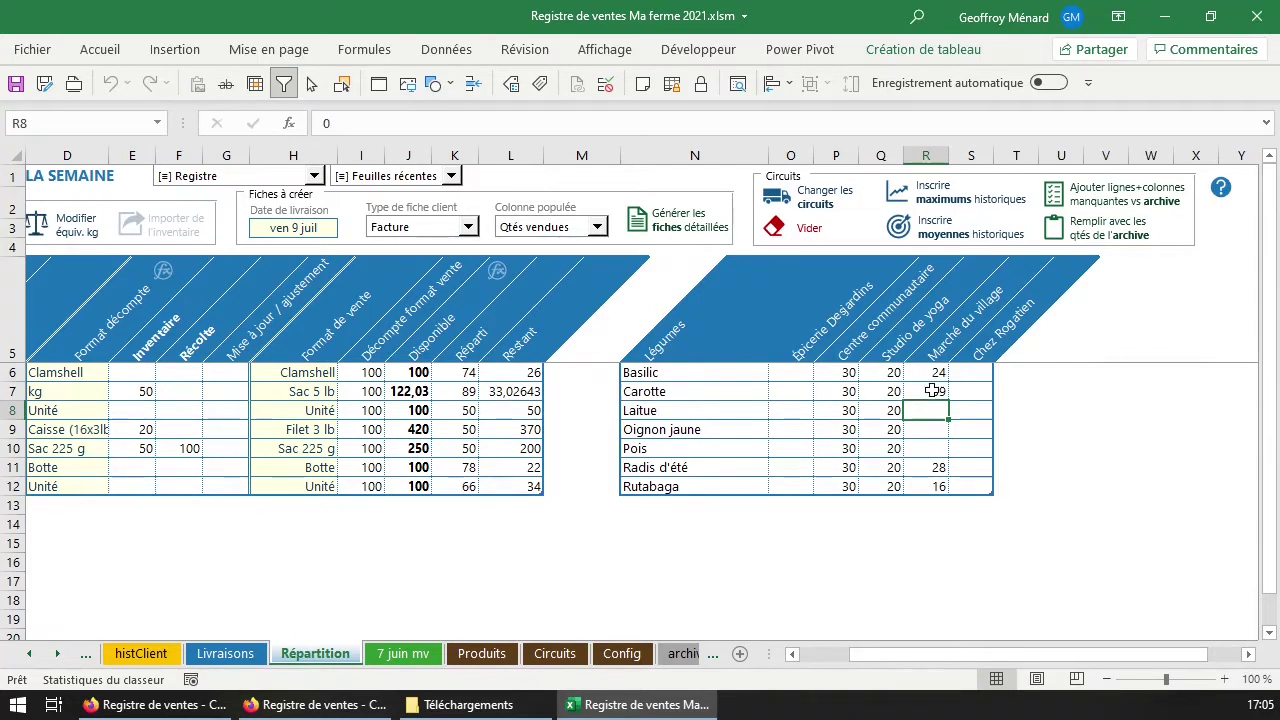
{"action": "left_click", "coordinate": [524, 370]}
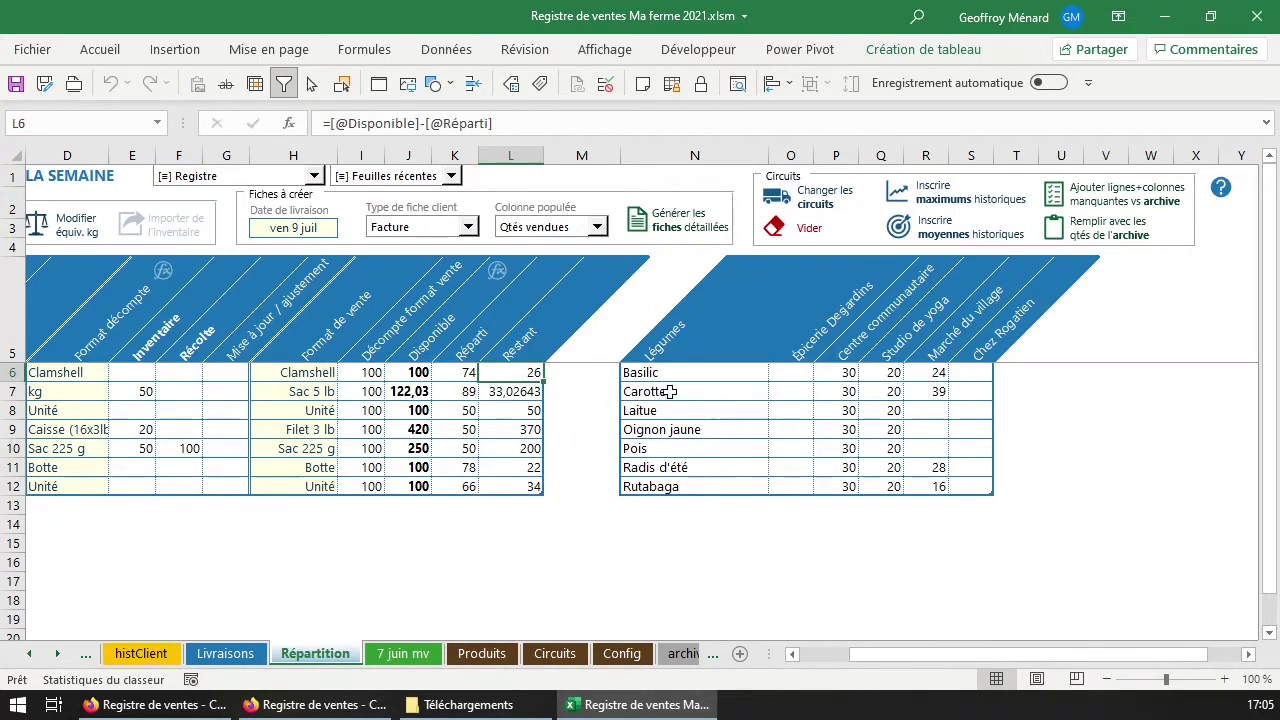
{"action": "left_click", "coordinate": [932, 393]}
Enter the Marché du village quantities, from 25 Basilic and 40 Carotte to 15 Pois.
{"action": "left_click", "coordinate": [934, 370]}
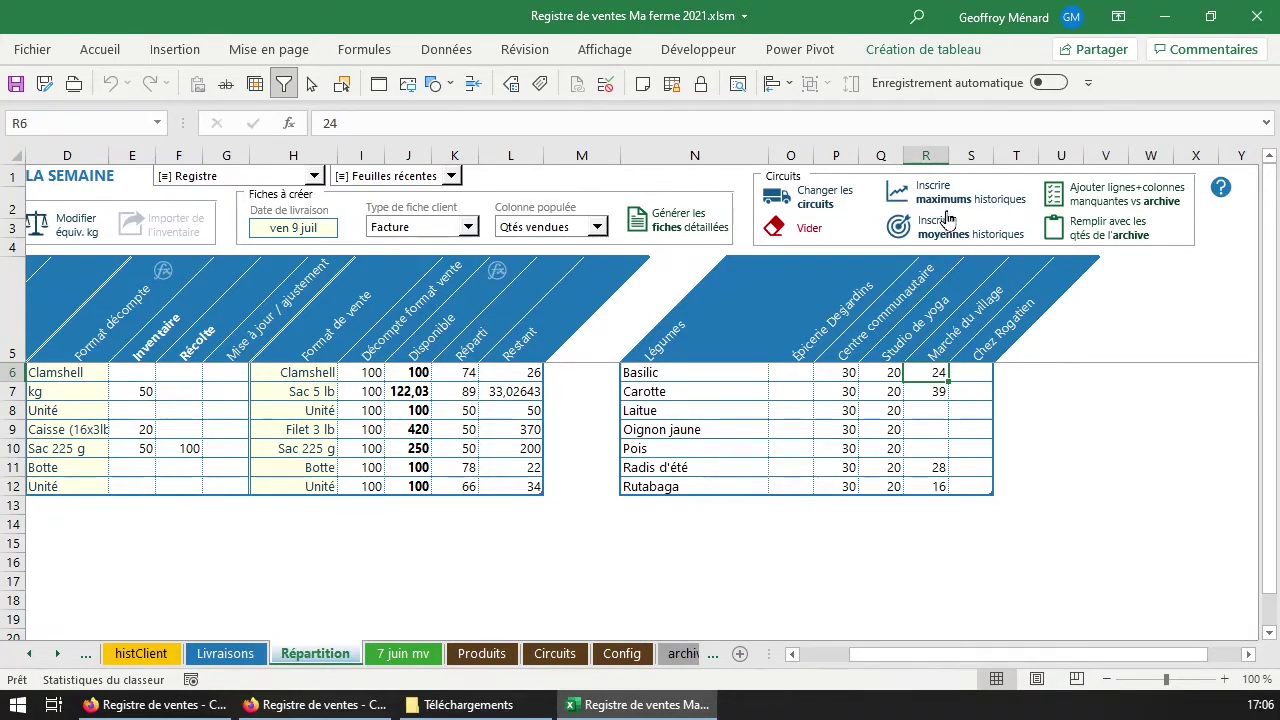
{"action": "type", "text": "25"}
{"action": "key", "text": "Return"}
{"action": "type", "text": "410"}
{"action": "key", "text": "BackSpace"}
{"action": "key", "text": "BackSpace"}
{"action": "type", "text": "0"}
{"action": "key", "text": "Return"}
{"action": "key", "text": "Return"}
{"action": "key", "text": "Return"}
{"action": "key", "text": "Return"}
{"action": "type", "text": "30"}
{"action": "key", "text": "Return"}
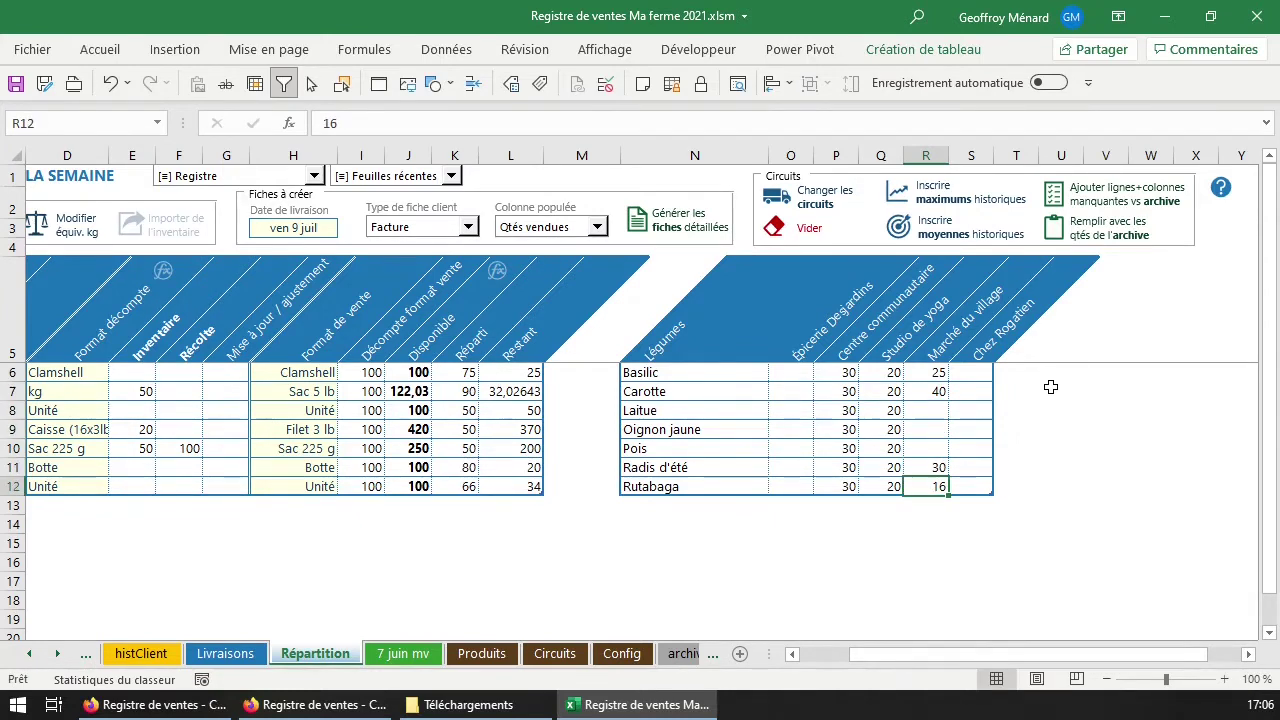
{"action": "type", "text": "20"}
{"action": "key", "text": "Return"}
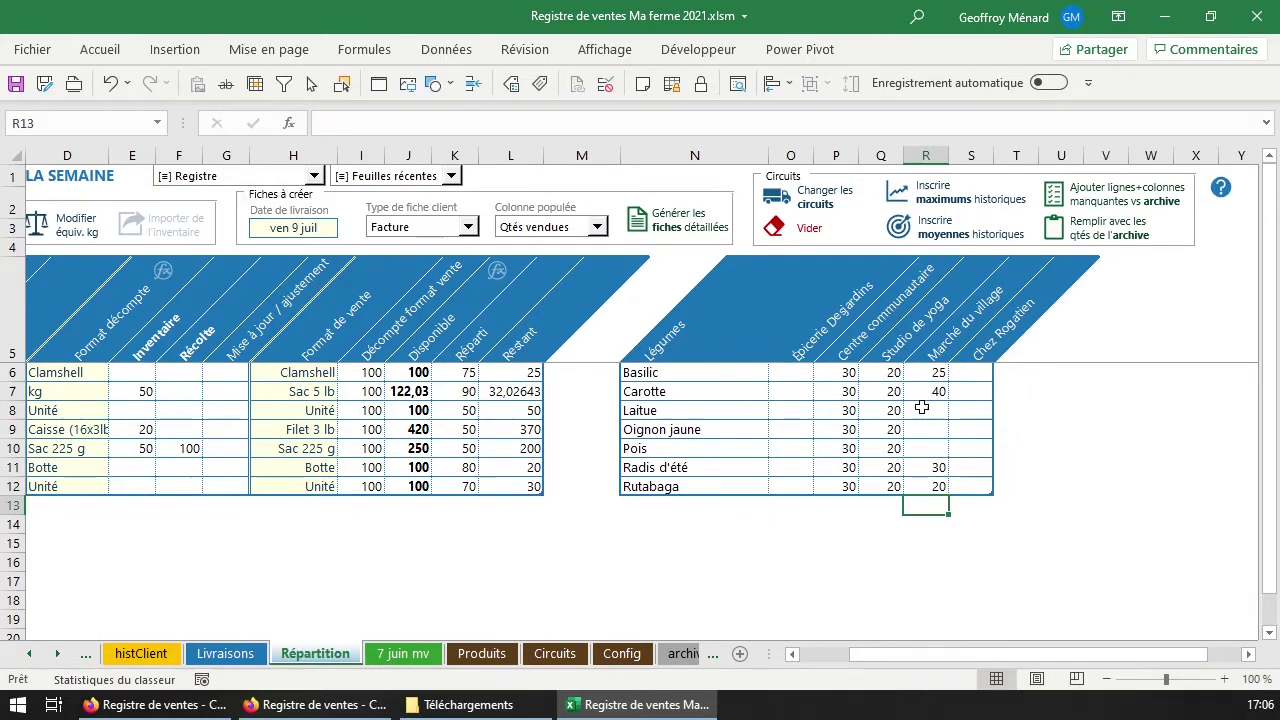
{"action": "left_click", "coordinate": [922, 408]}
{"action": "type", "text": "25"}
{"action": "key", "text": "Return"}
{"action": "type", "text": "25"}
{"action": "key", "text": "Return"}
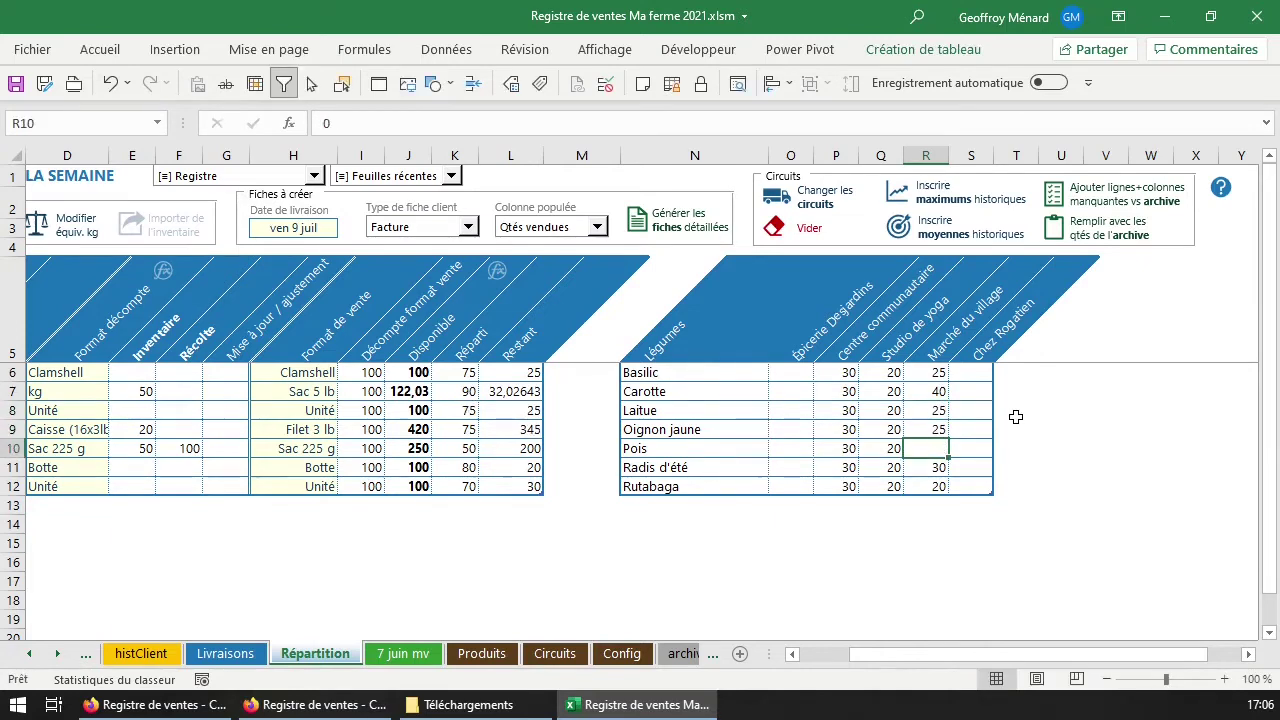
{"action": "type", "text": "15"}
{"action": "key", "text": "Return"}
Review the Laitue quantity, Clamshell format and Marché du village total, then select the Restant quantities.
{"action": "left_click", "coordinate": [944, 410]}
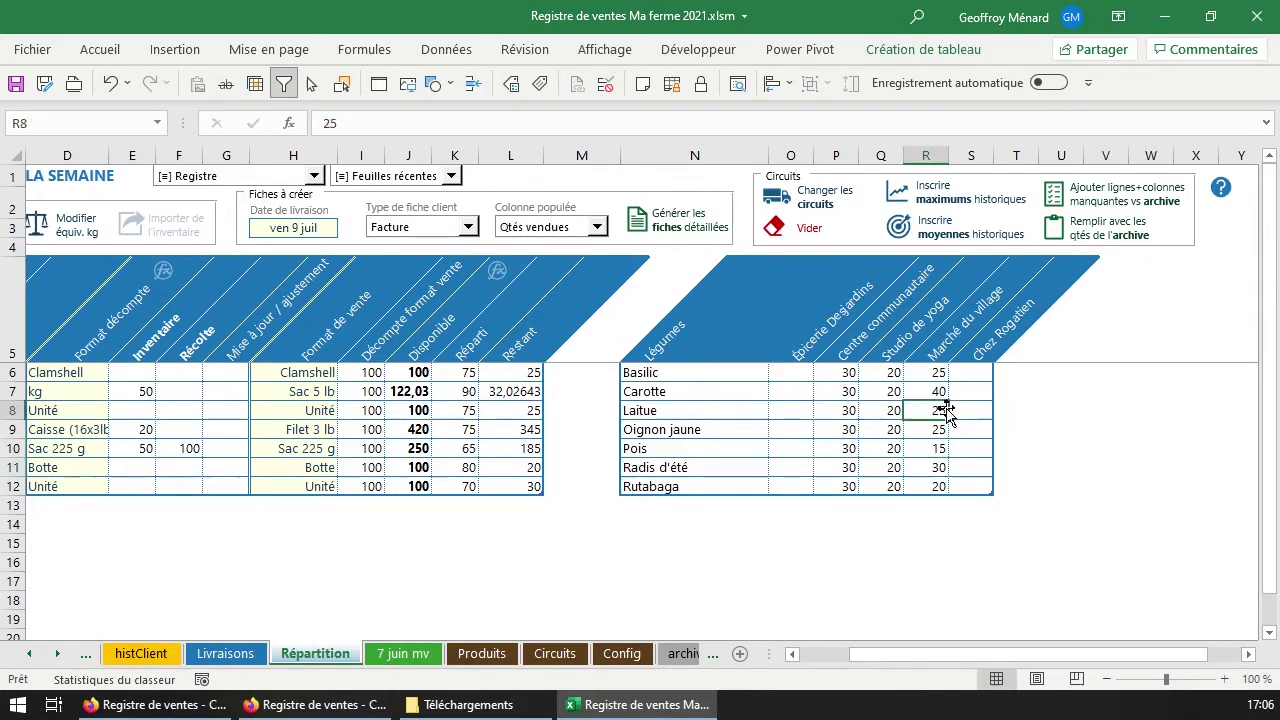
{"action": "left_click", "coordinate": [307, 374]}
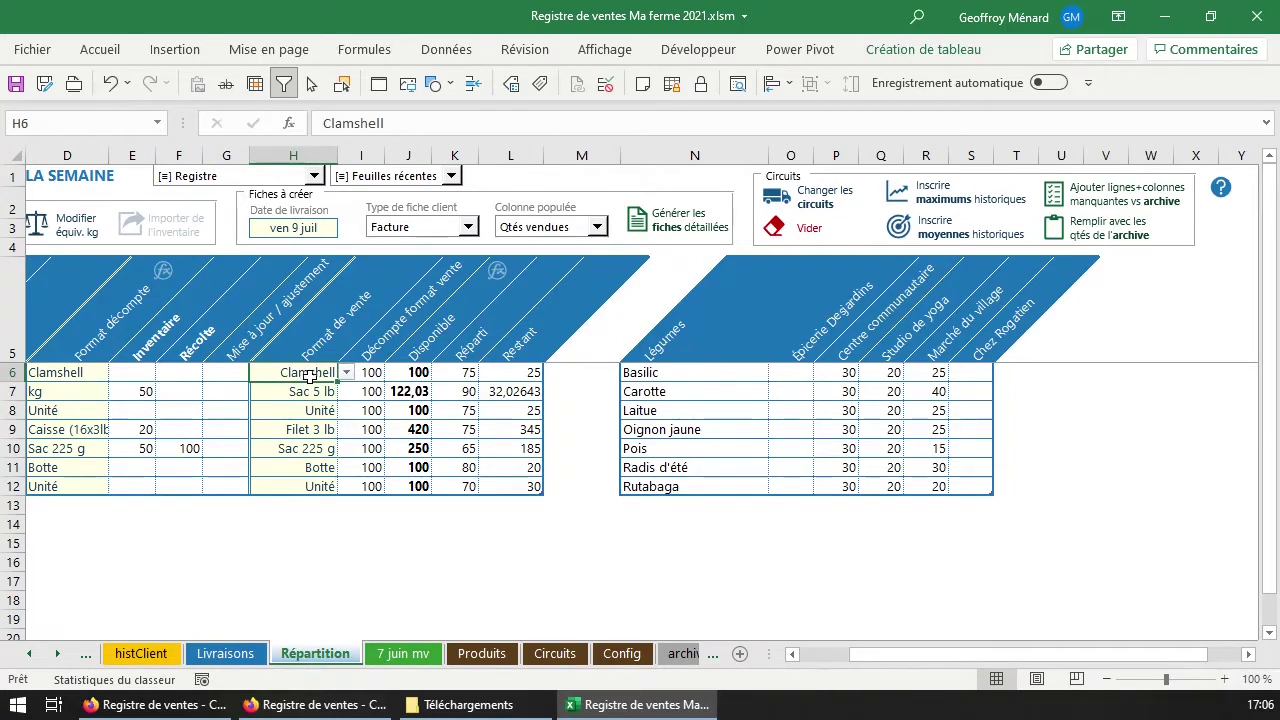
{"action": "left_click_drag", "start_coordinate": [933, 371], "coordinate": [928, 486]}
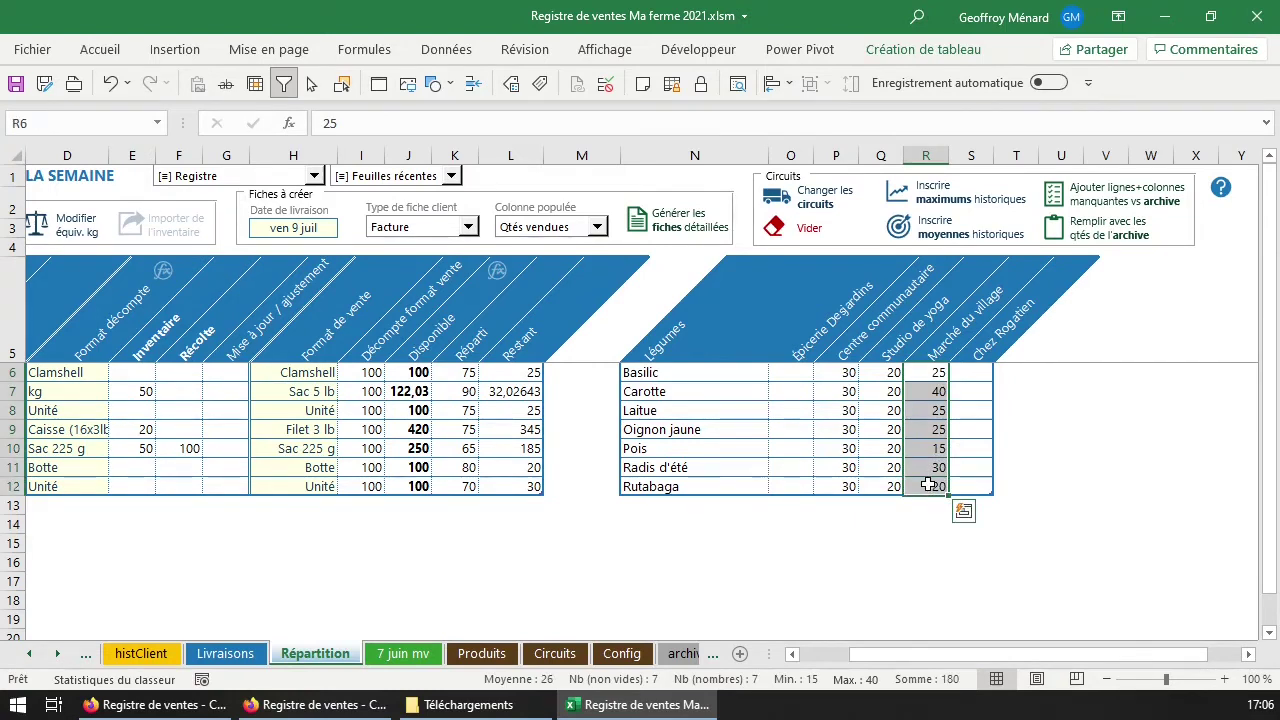
{"action": "left_click", "coordinate": [935, 372]}
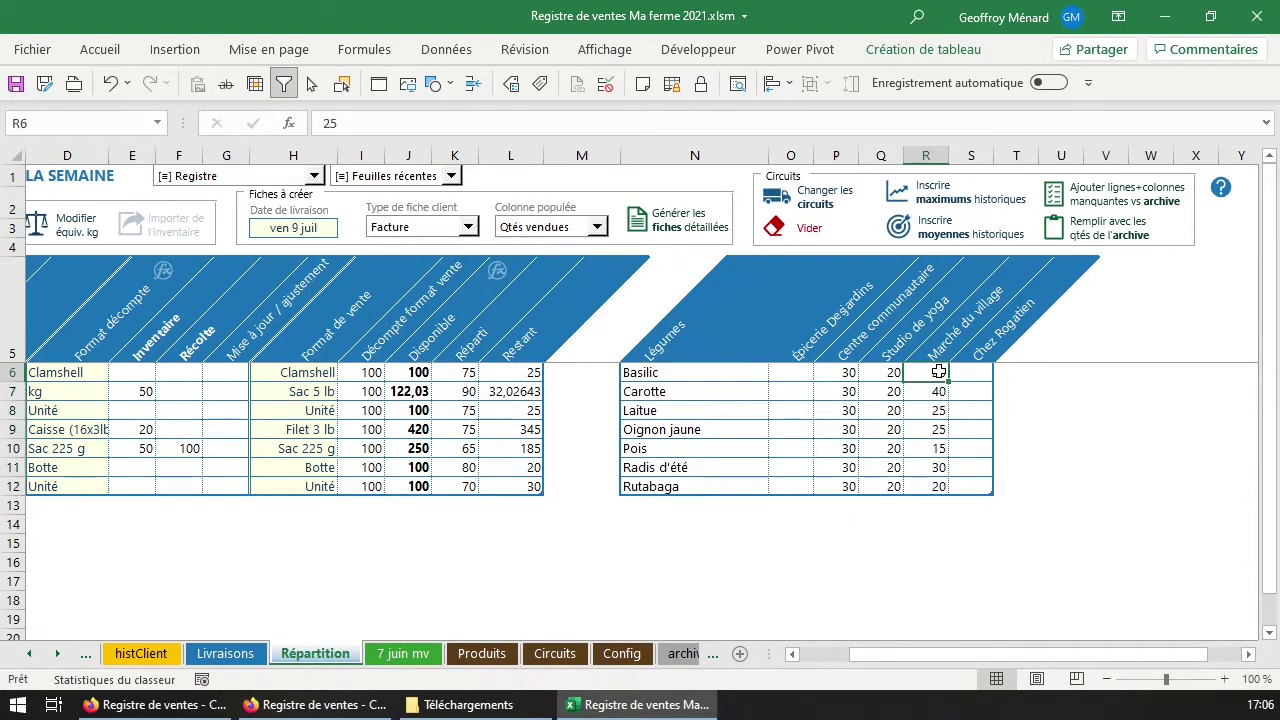
{"action": "left_click_drag", "start_coordinate": [536, 371], "coordinate": [530, 488]}
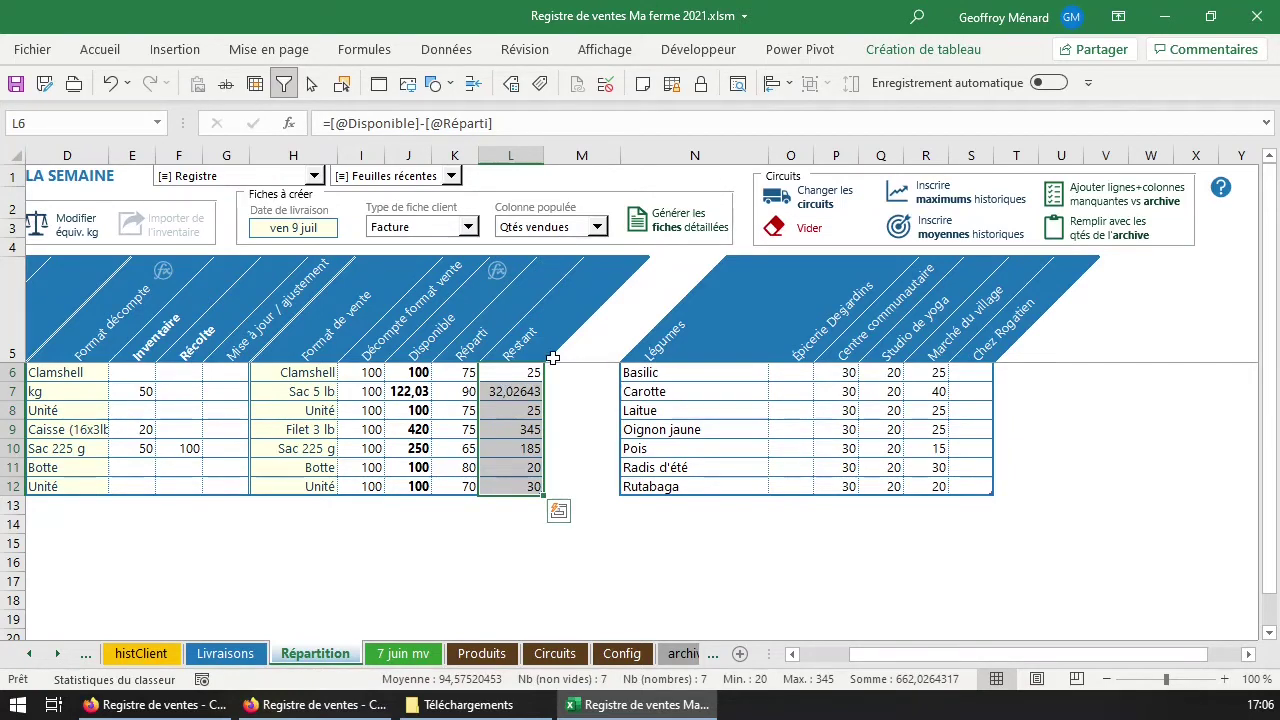
Paste the Restant quantities into the Épicerie Desjardins and Chez Rogatien columns.
{"action": "key", "text": "ctrl+q"}
{"action": "key", "text": "Escape"}
{"action": "key", "text": "ctrl+c"}
{"action": "right_click", "coordinate": [794, 373]}
{"action": "left_click", "coordinate": [871, 280]}
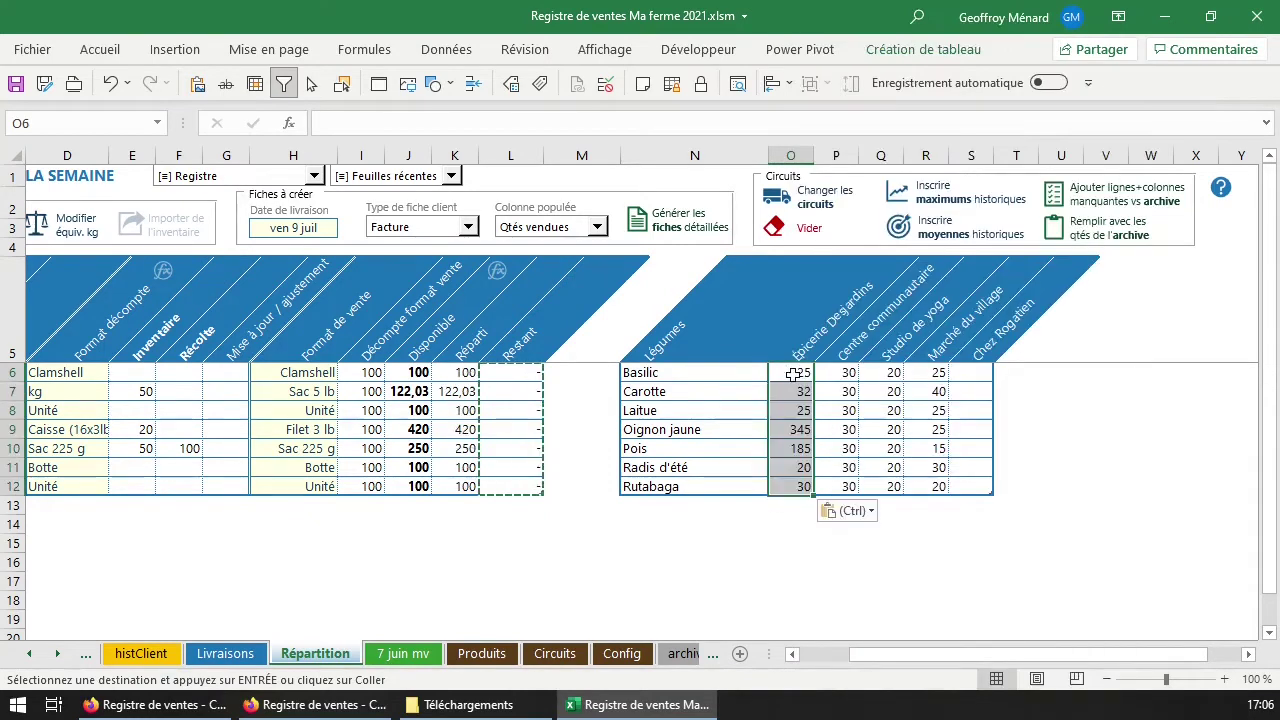
{"action": "right_click", "coordinate": [975, 373]}
{"action": "left_click", "coordinate": [662, 160]}
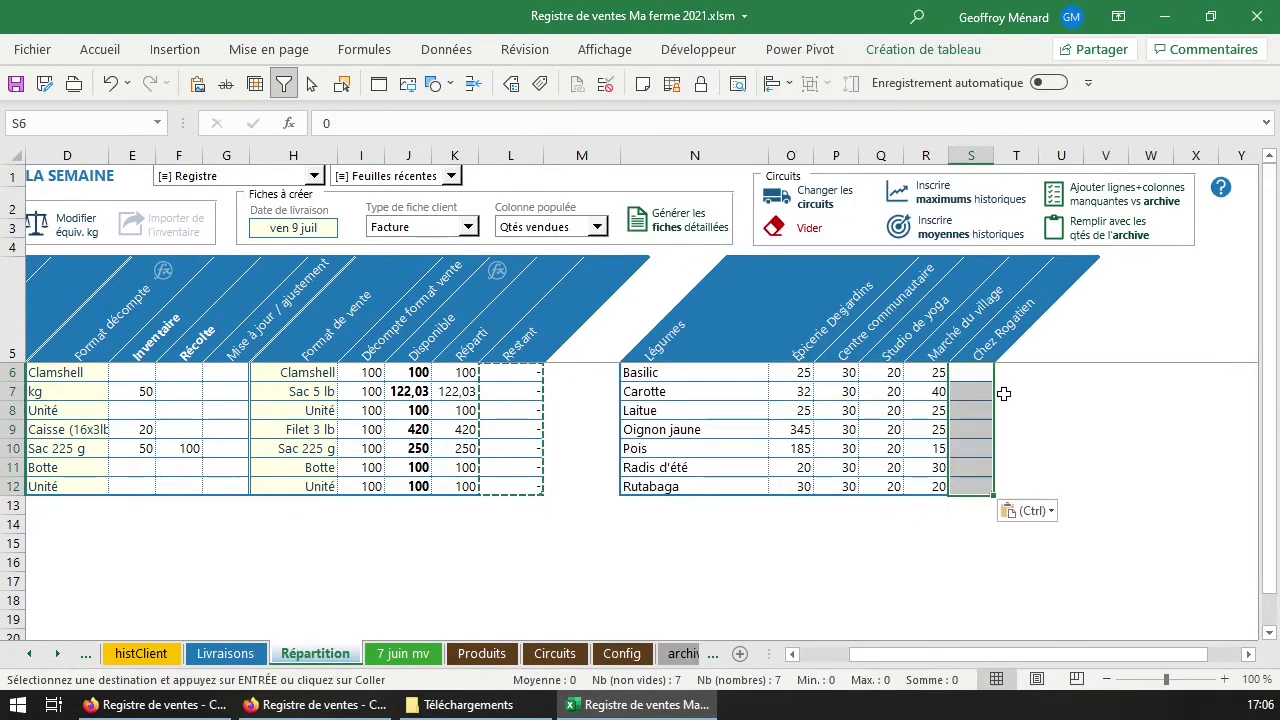
{"action": "left_click_drag", "start_coordinate": [791, 372], "coordinate": [805, 486]}
{"action": "key", "text": "ctrl+c"}
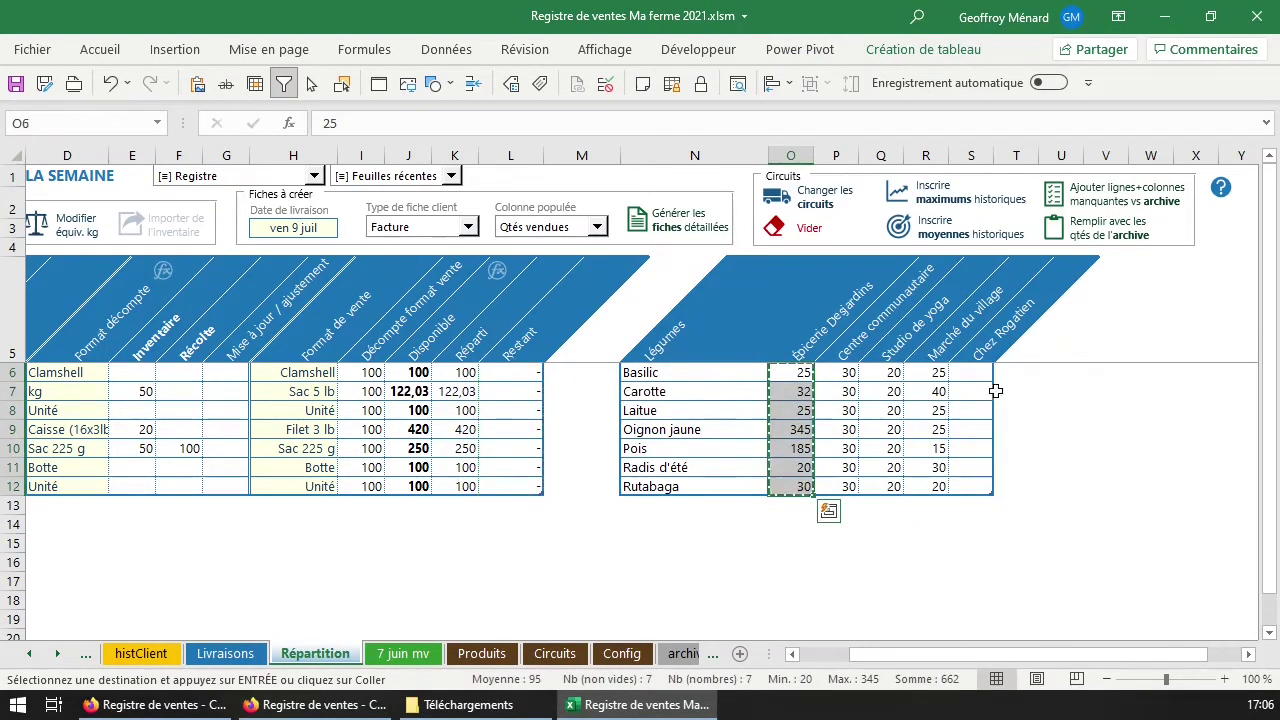
{"action": "left_click", "coordinate": [978, 372]}
{"action": "key", "text": "ctrl+v"}
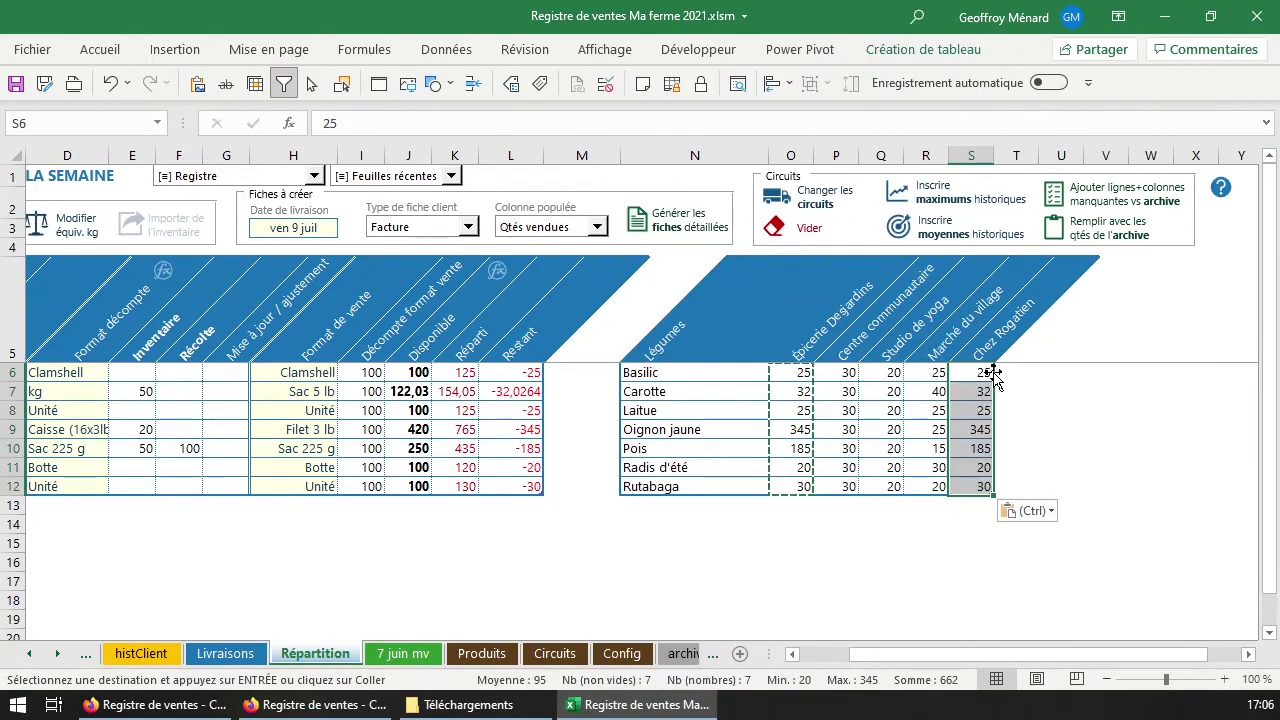
Compare the Restant, Épicerie Desjardins and Chez Rogatien column totals.
{"action": "left_click", "coordinate": [529, 405]}
{"action": "left_click_drag", "start_coordinate": [515, 372], "coordinate": [500, 486]}
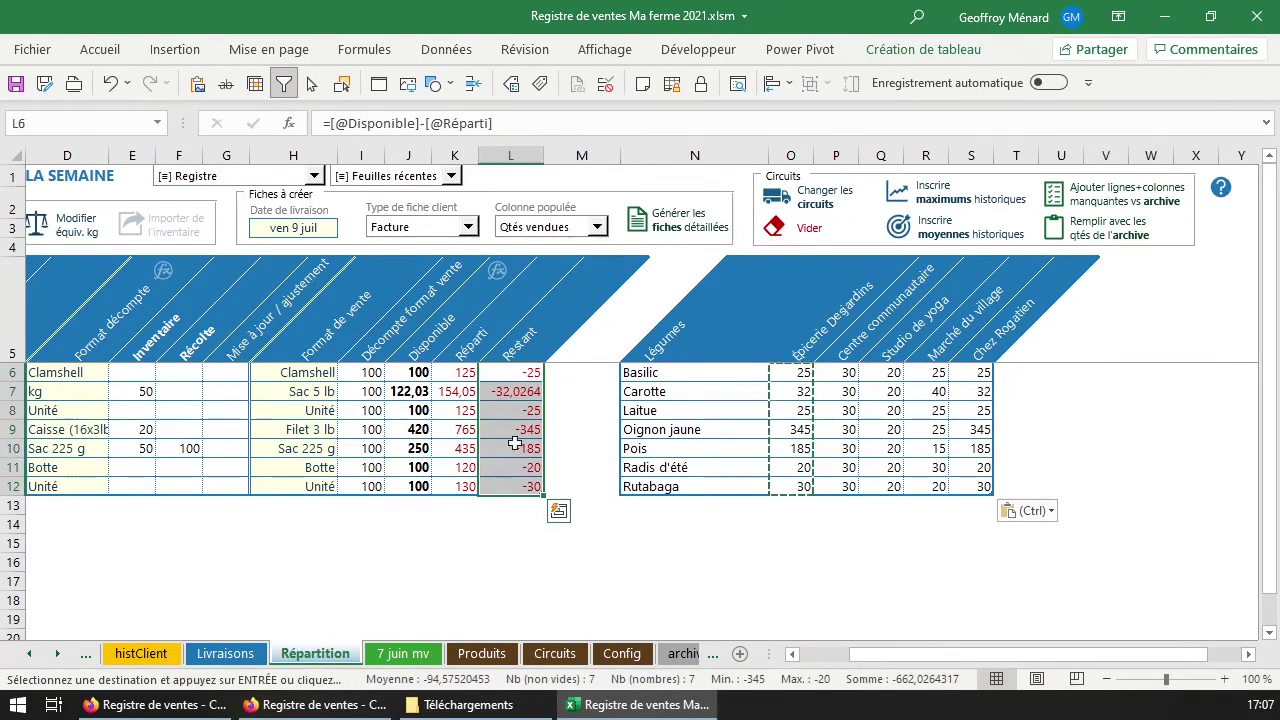
{"action": "left_click_drag", "start_coordinate": [805, 376], "coordinate": [802, 487]}
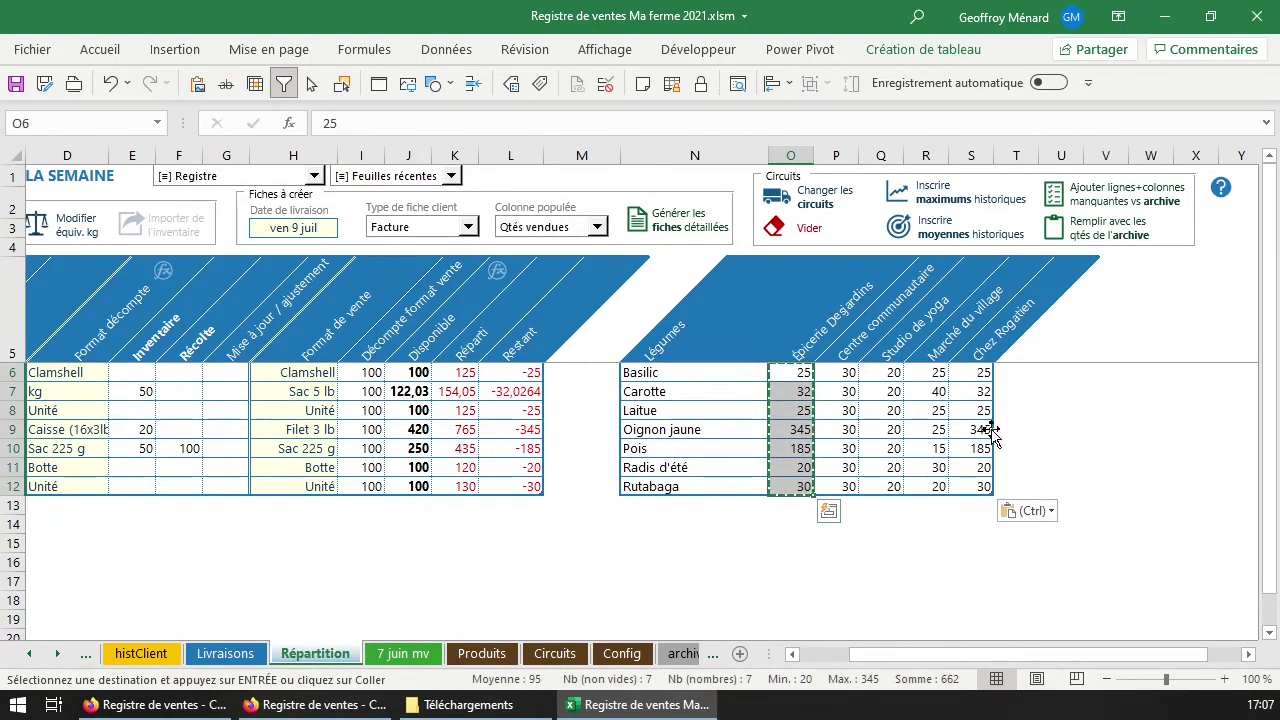
{"action": "left_click_drag", "start_coordinate": [971, 377], "coordinate": [977, 488]}
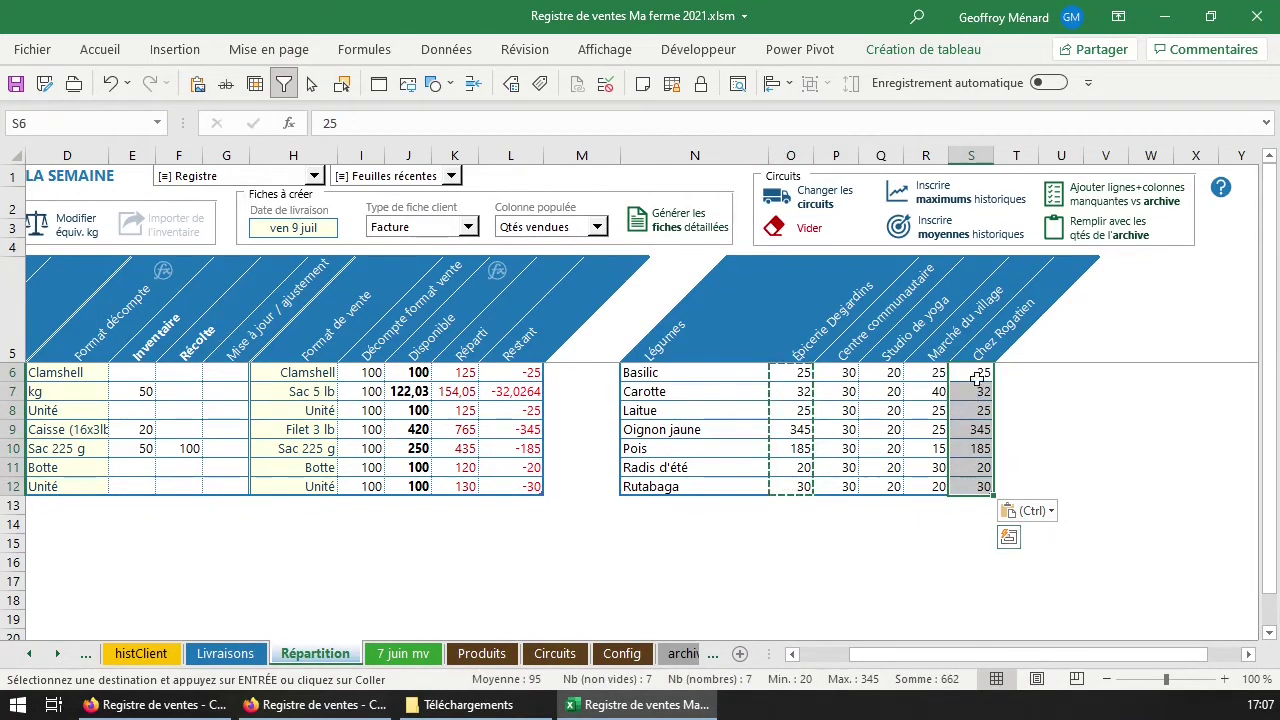
{"action": "left_click_drag", "start_coordinate": [800, 378], "coordinate": [812, 485]}
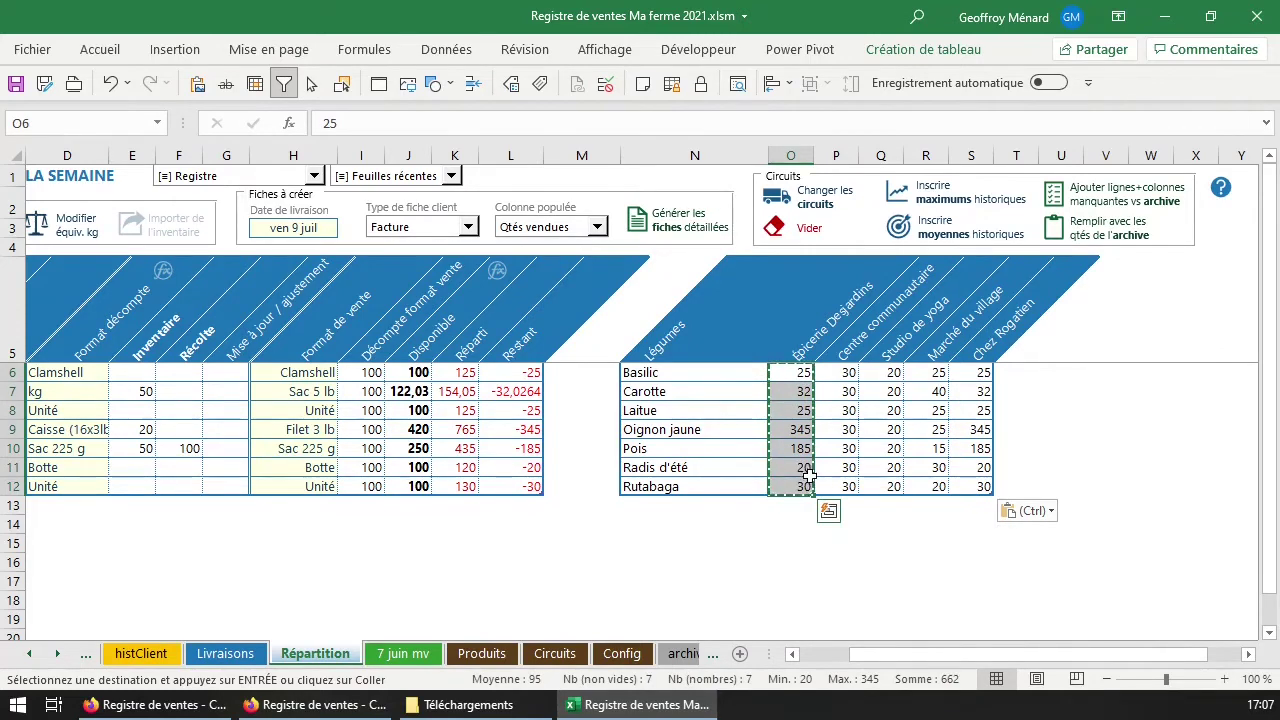
Set Épicerie Desjardins to 15 Basilic and 25 Carotte, discarding the pending Laitue entry.
{"action": "left_click", "coordinate": [795, 373]}
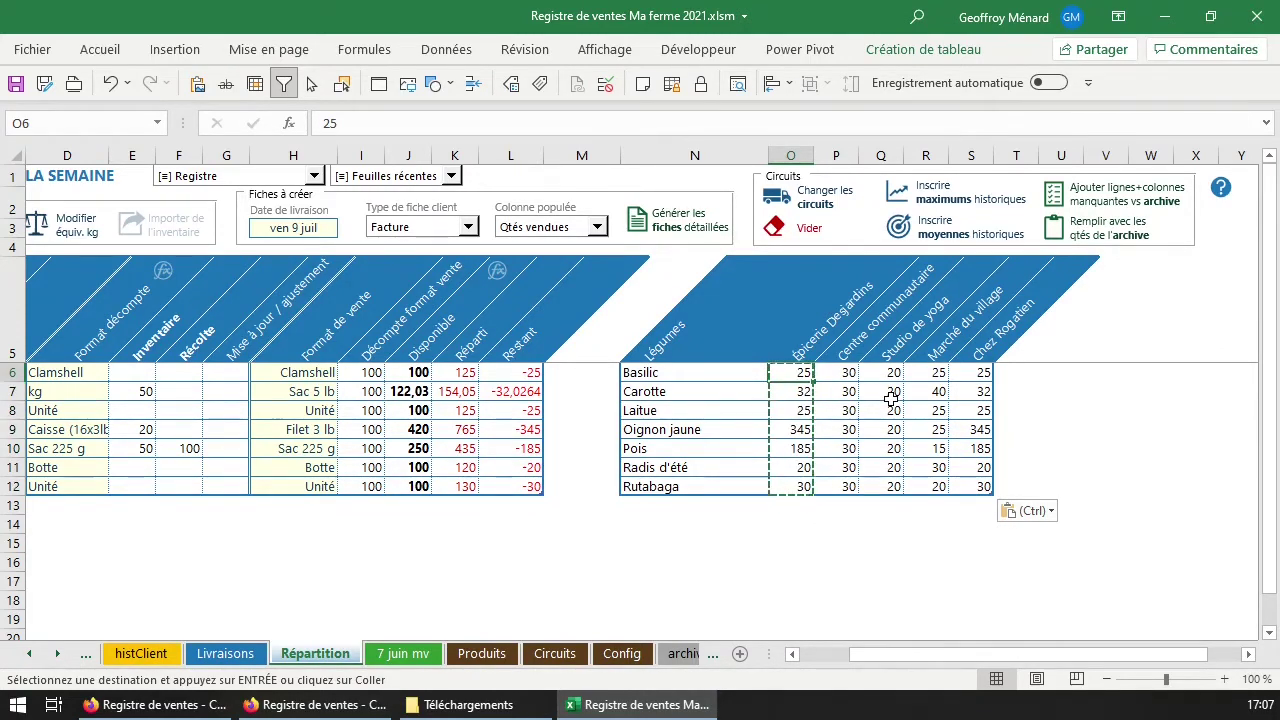
{"action": "type", "text": "15"}
{"action": "key", "text": "Return"}
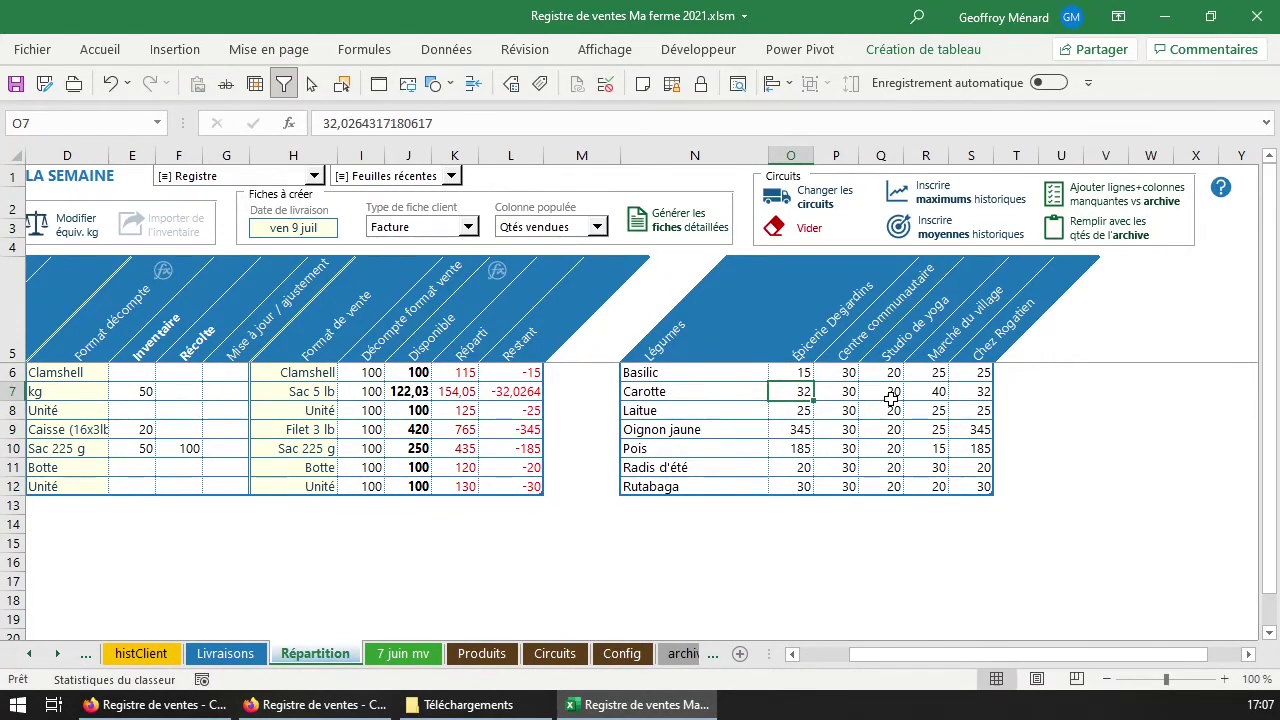
{"action": "type", "text": "25"}
{"action": "key", "text": "Return"}
{"action": "type", "text": "0"}
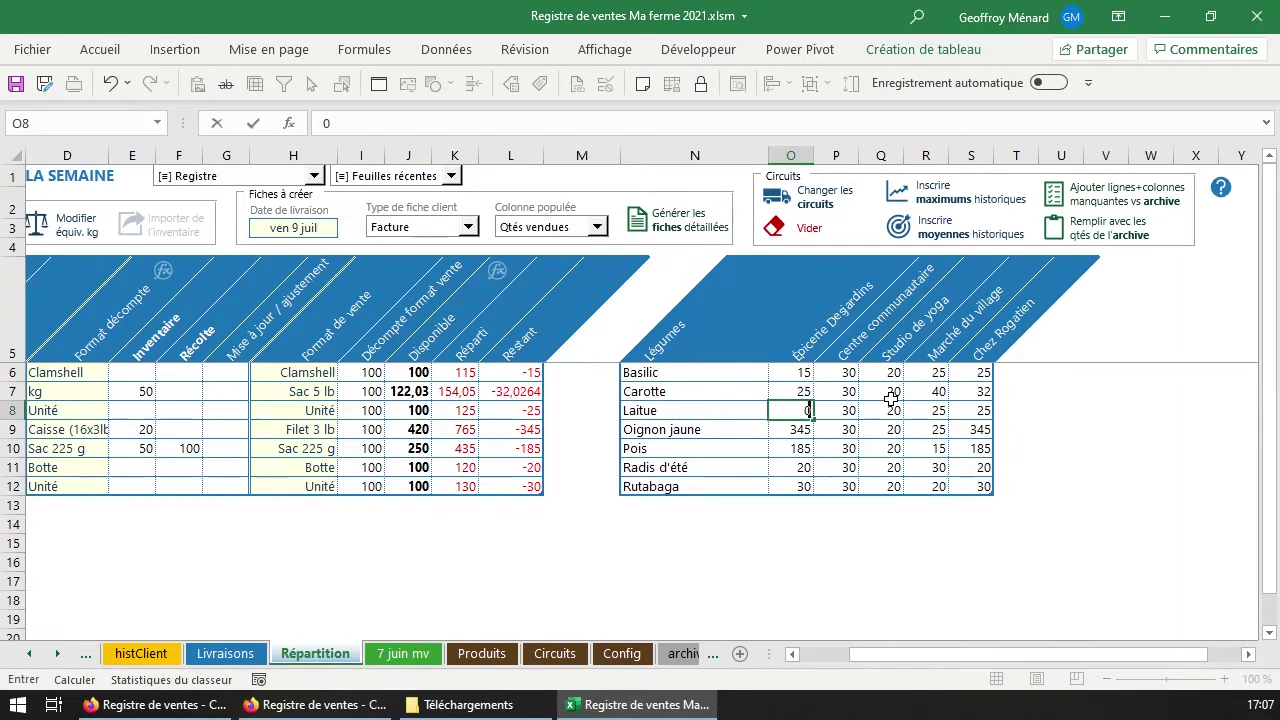
{"action": "key", "text": "Escape"}
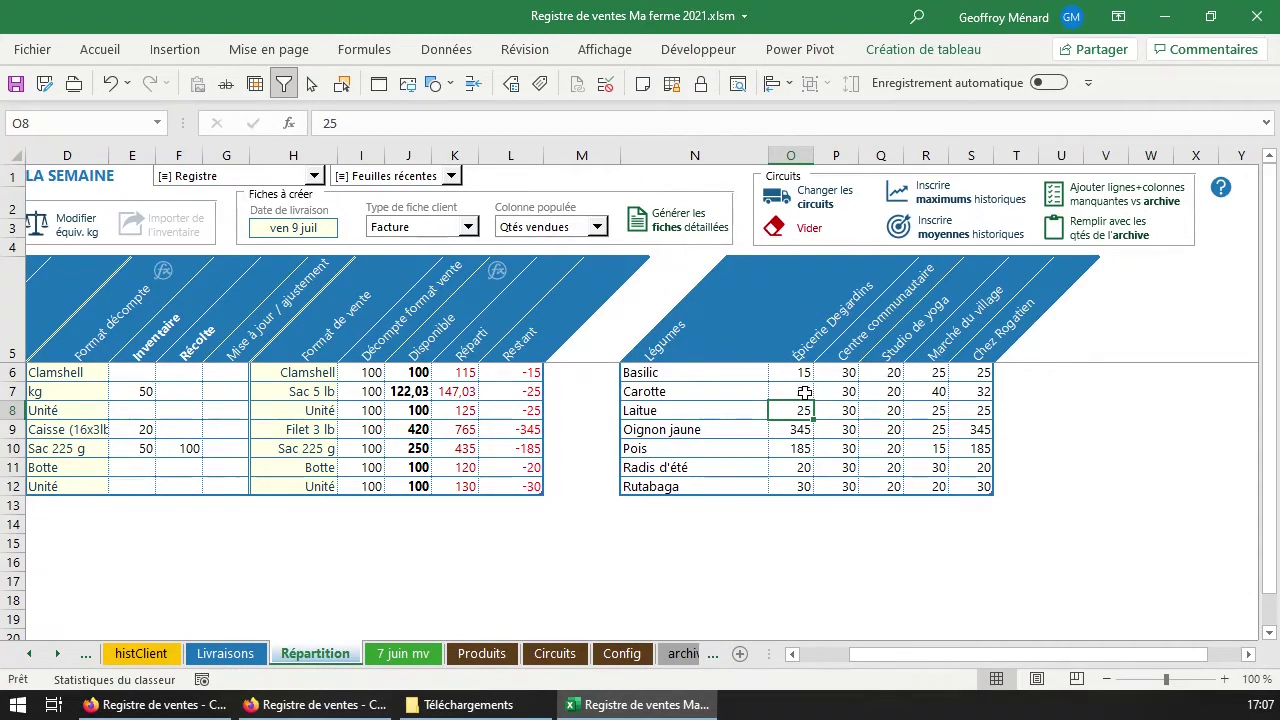
Set the Date de livraison to sam 10 juil.
{"action": "left_click", "coordinate": [313, 228]}
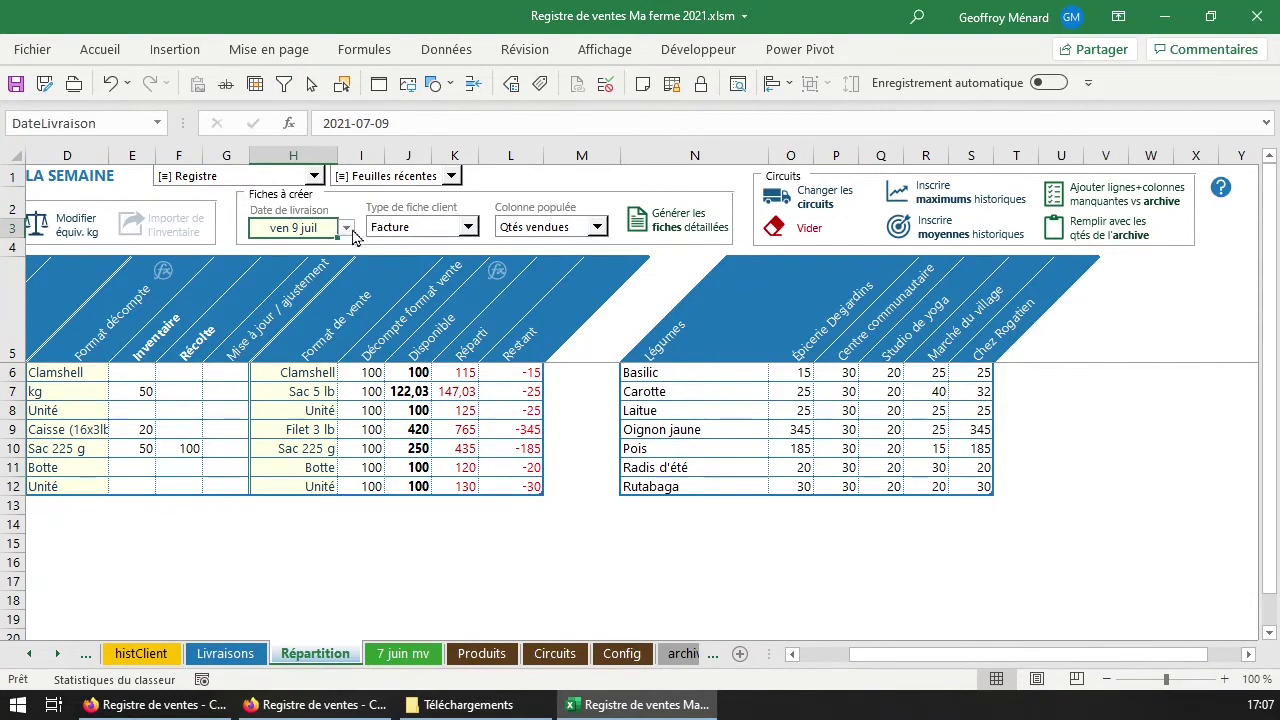
{"action": "left_click", "coordinate": [347, 229]}
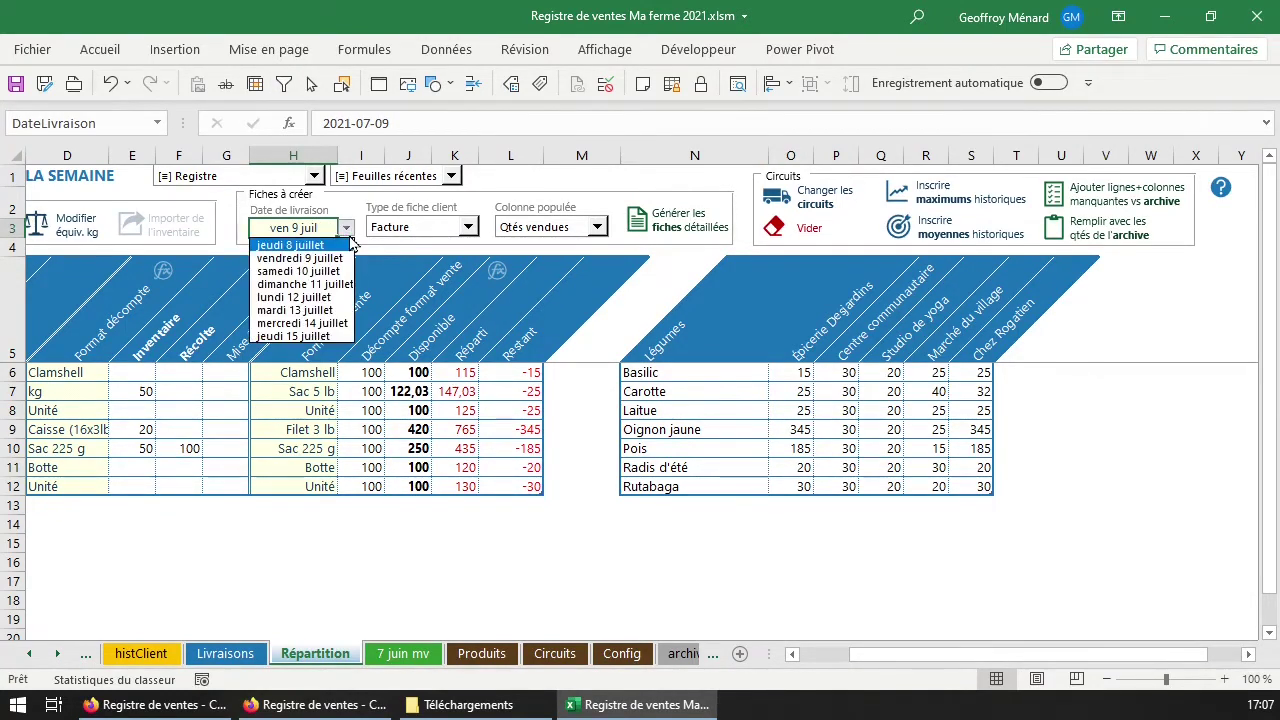
{"action": "left_click", "coordinate": [308, 270]}
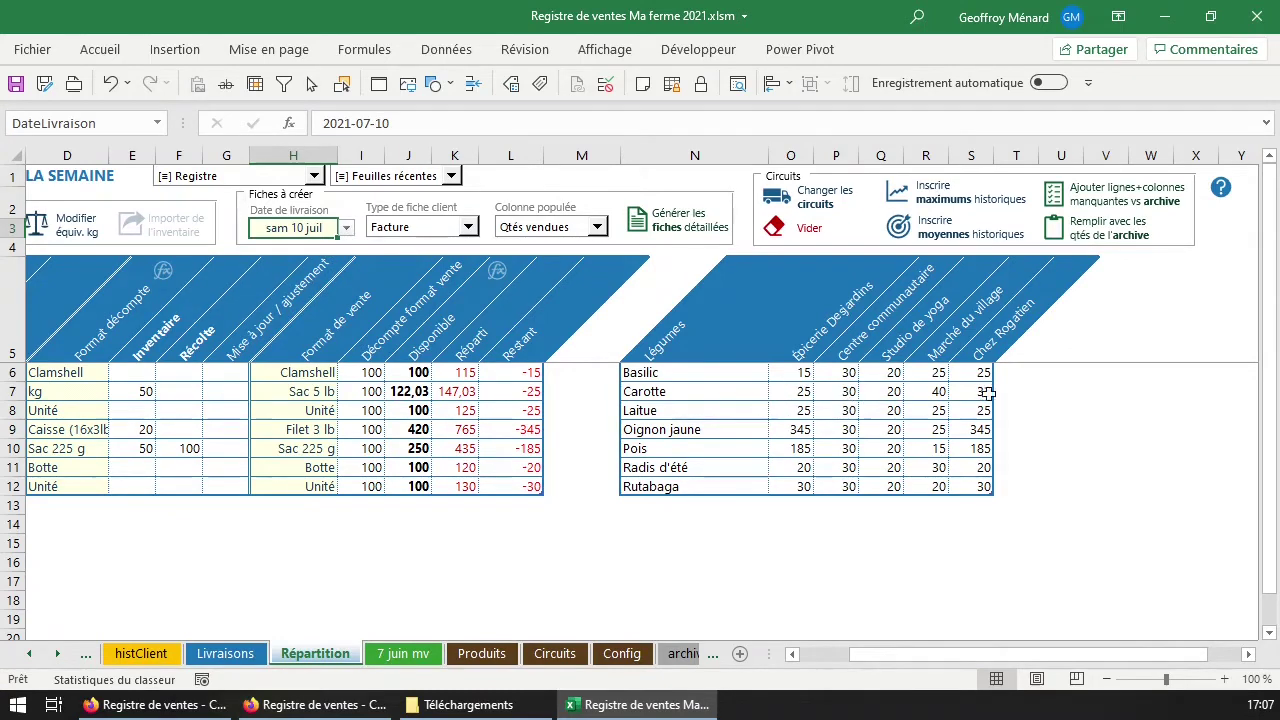
{"action": "left_click", "coordinate": [804, 392]}
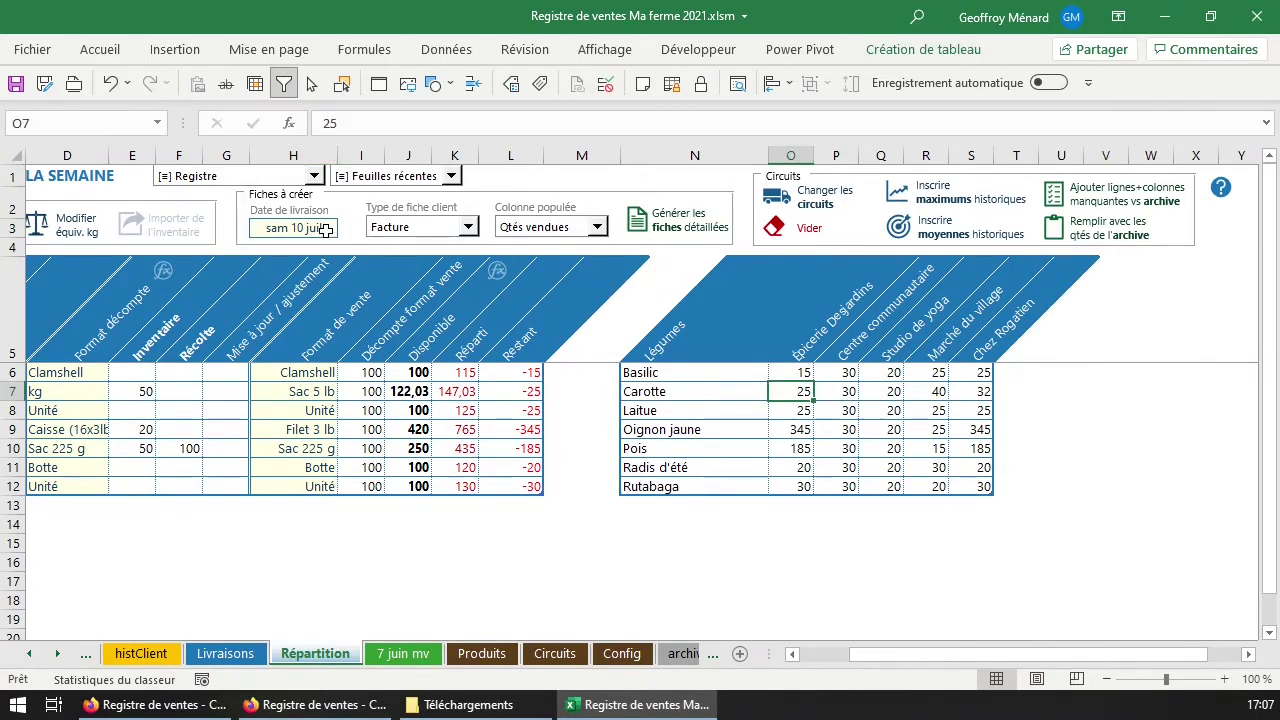
Choose Bon de commande as the Type de fiche client.
{"action": "left_click", "coordinate": [395, 228]}
{"action": "left_click", "coordinate": [395, 230]}
{"action": "left_click", "coordinate": [430, 227]}
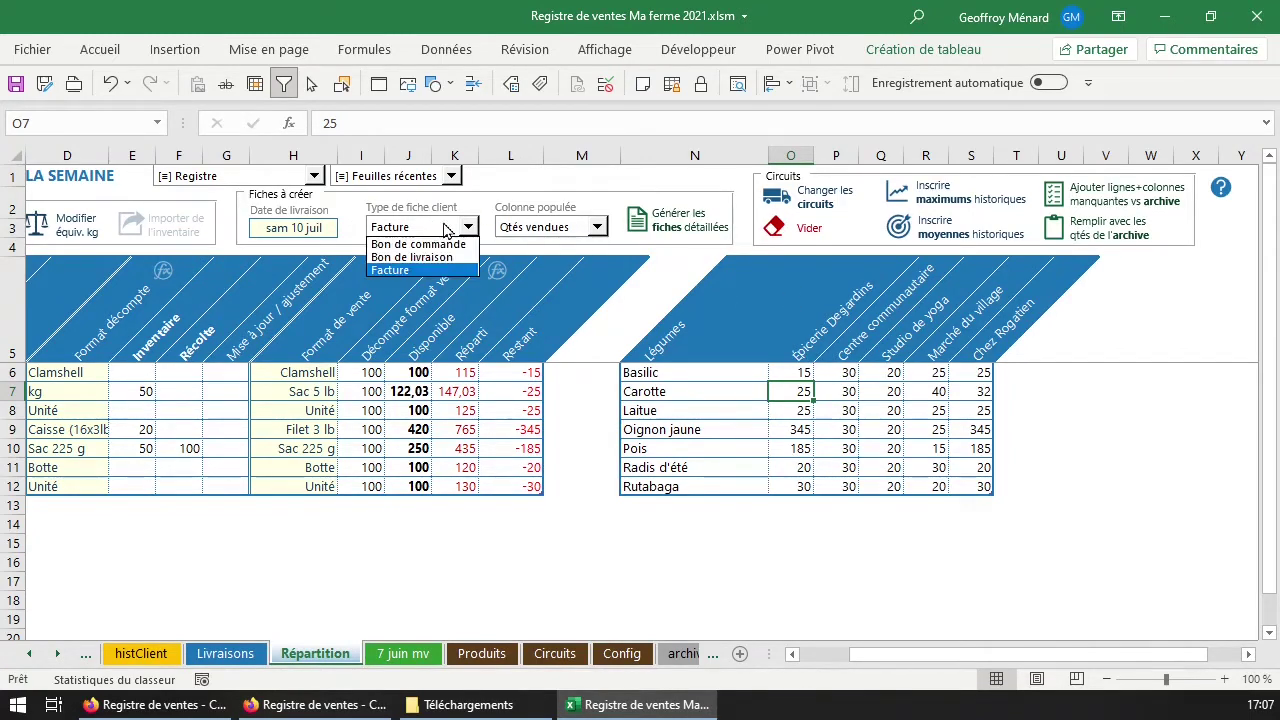
{"action": "left_click", "coordinate": [420, 244]}
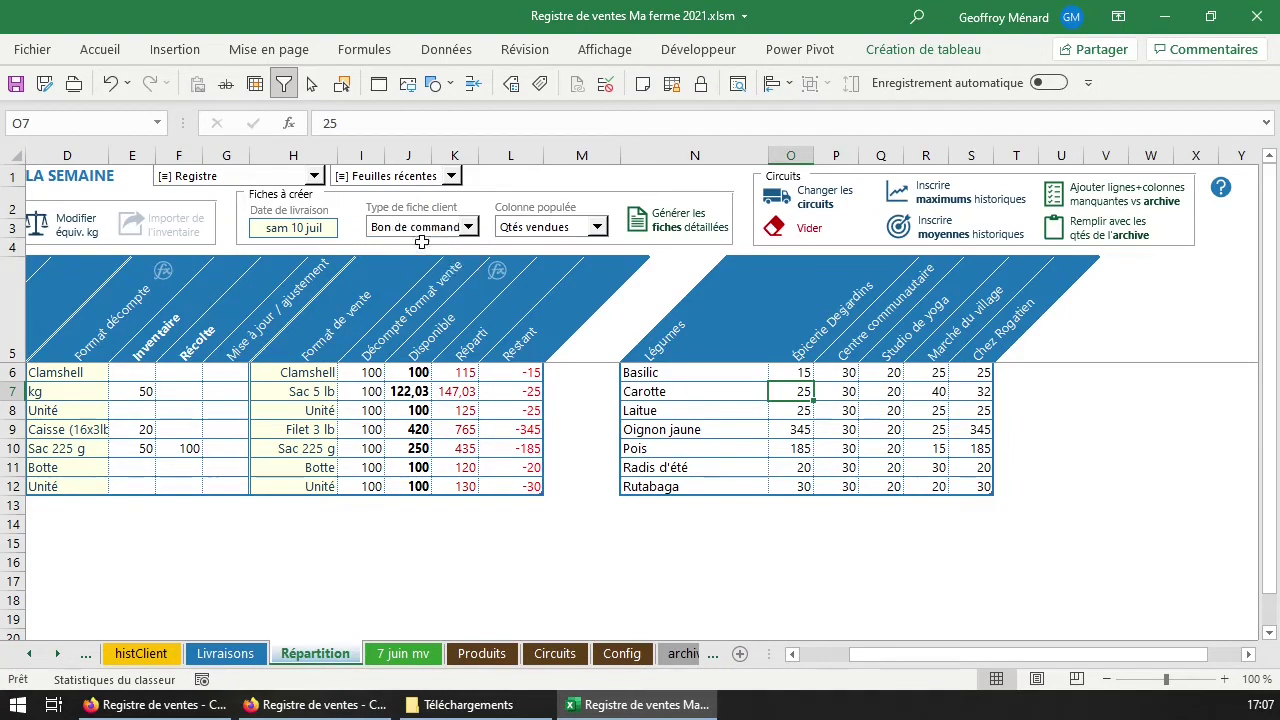
Set Colonne populée to Qtés disponibles and select the Carotte quantities across the five circuits.
{"action": "left_click", "coordinate": [594, 228]}
{"action": "left_click", "coordinate": [572, 240]}
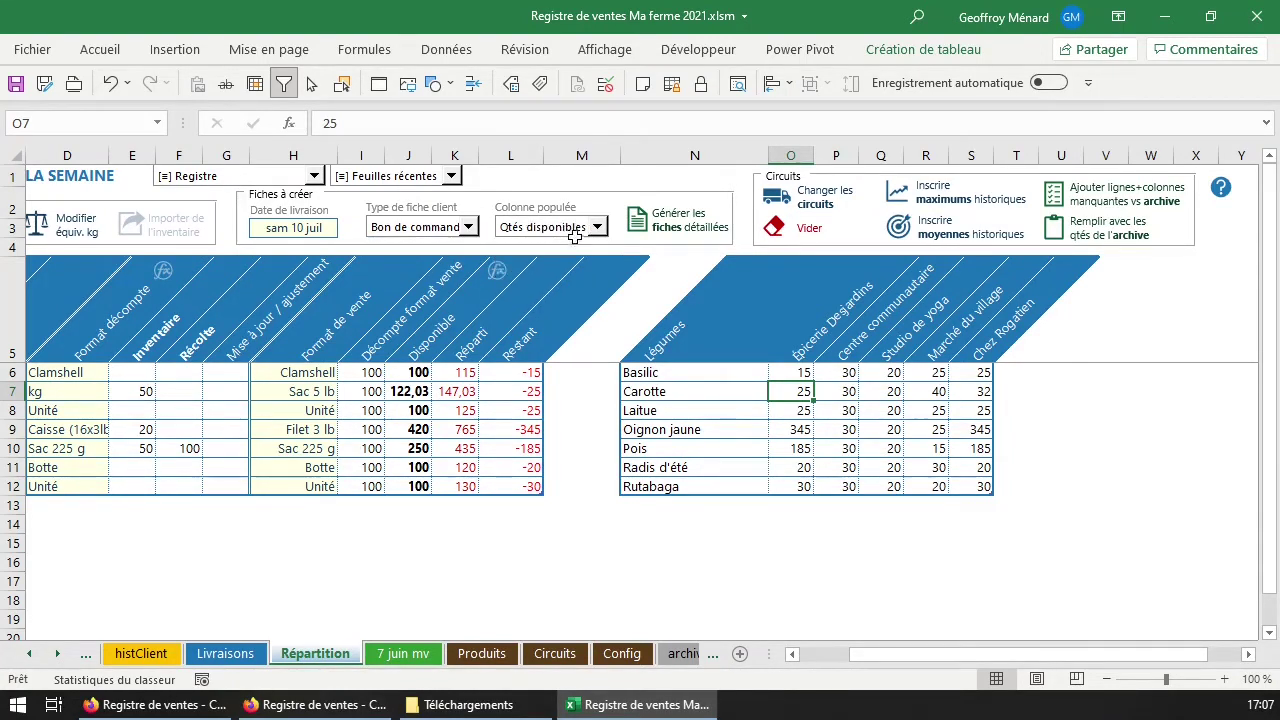
{"action": "left_click", "coordinate": [513, 235]}
{"action": "left_click", "coordinate": [522, 241]}
{"action": "left_click", "coordinate": [548, 232]}
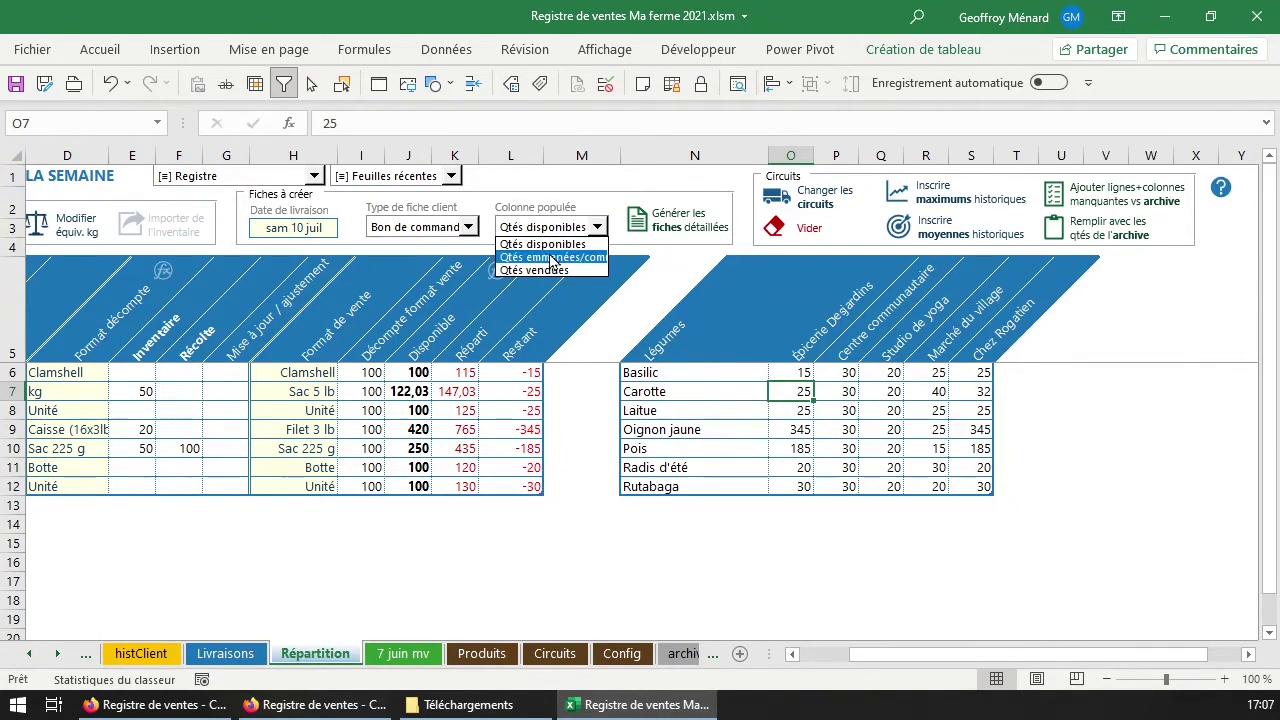
{"action": "left_click", "coordinate": [564, 247]}
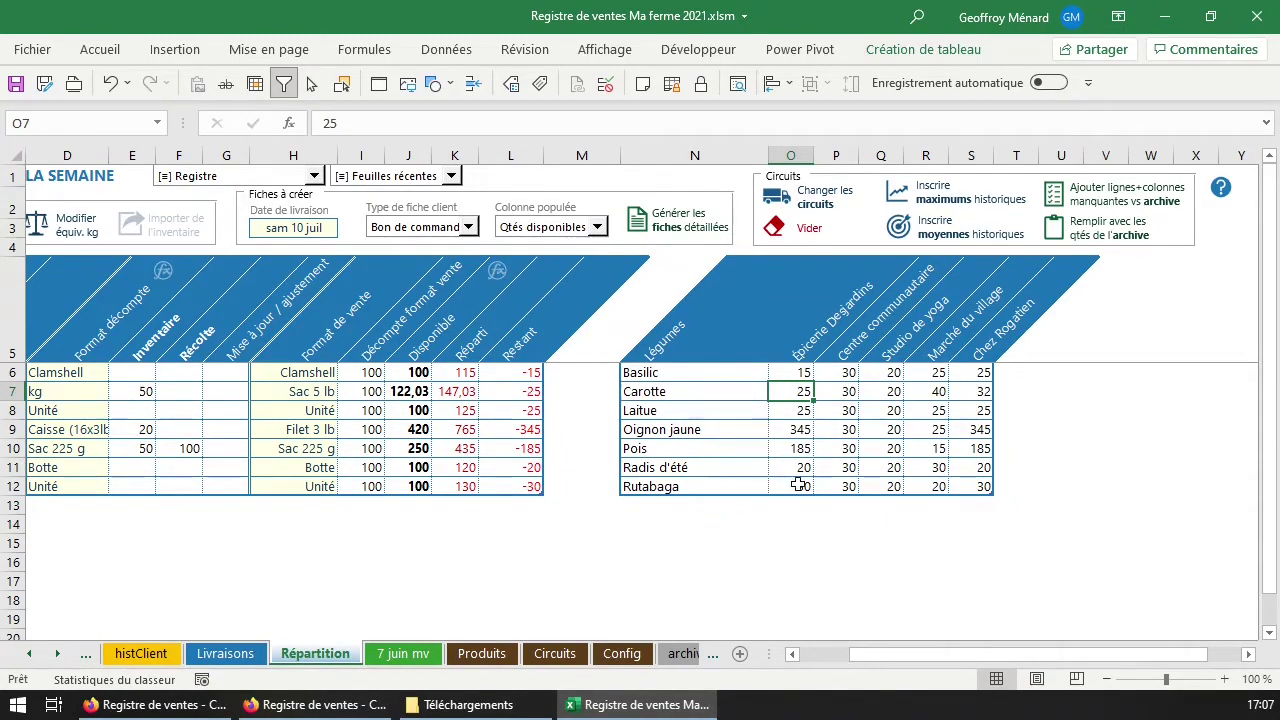
{"action": "left_click", "coordinate": [530, 232]}
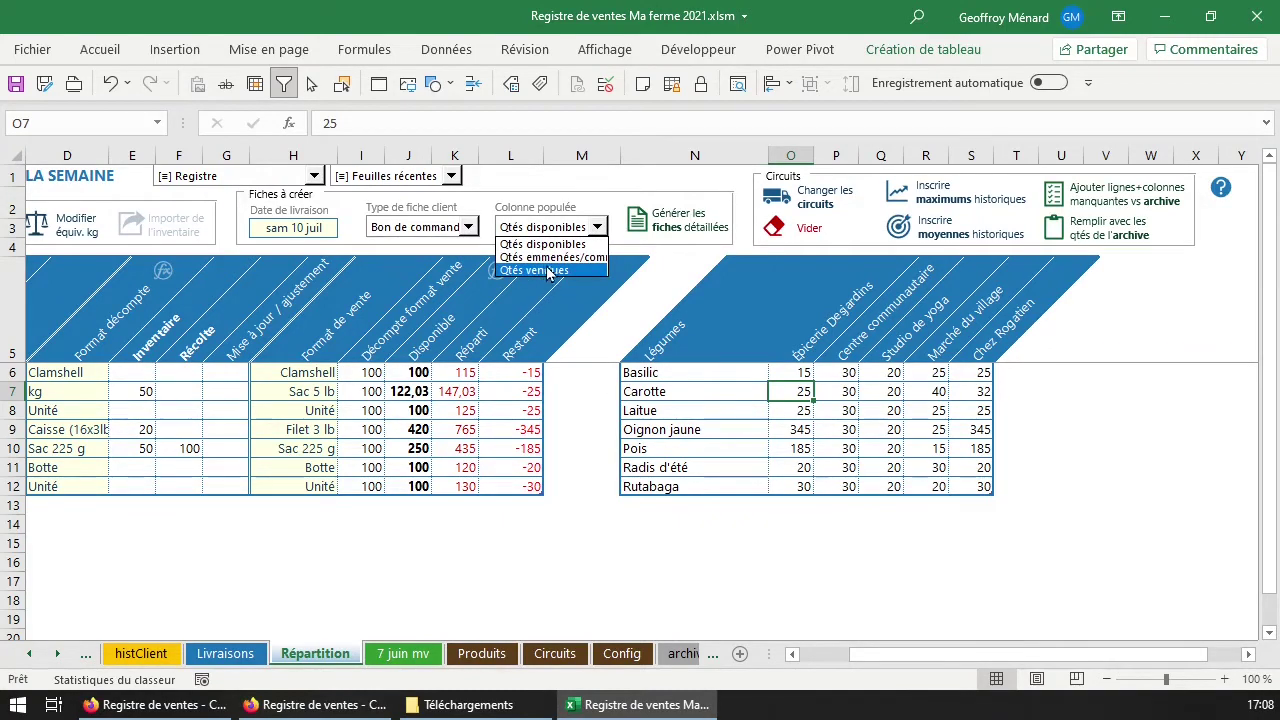
{"action": "left_click", "coordinate": [620, 305]}
{"action": "left_click_drag", "start_coordinate": [789, 394], "coordinate": [985, 396]}
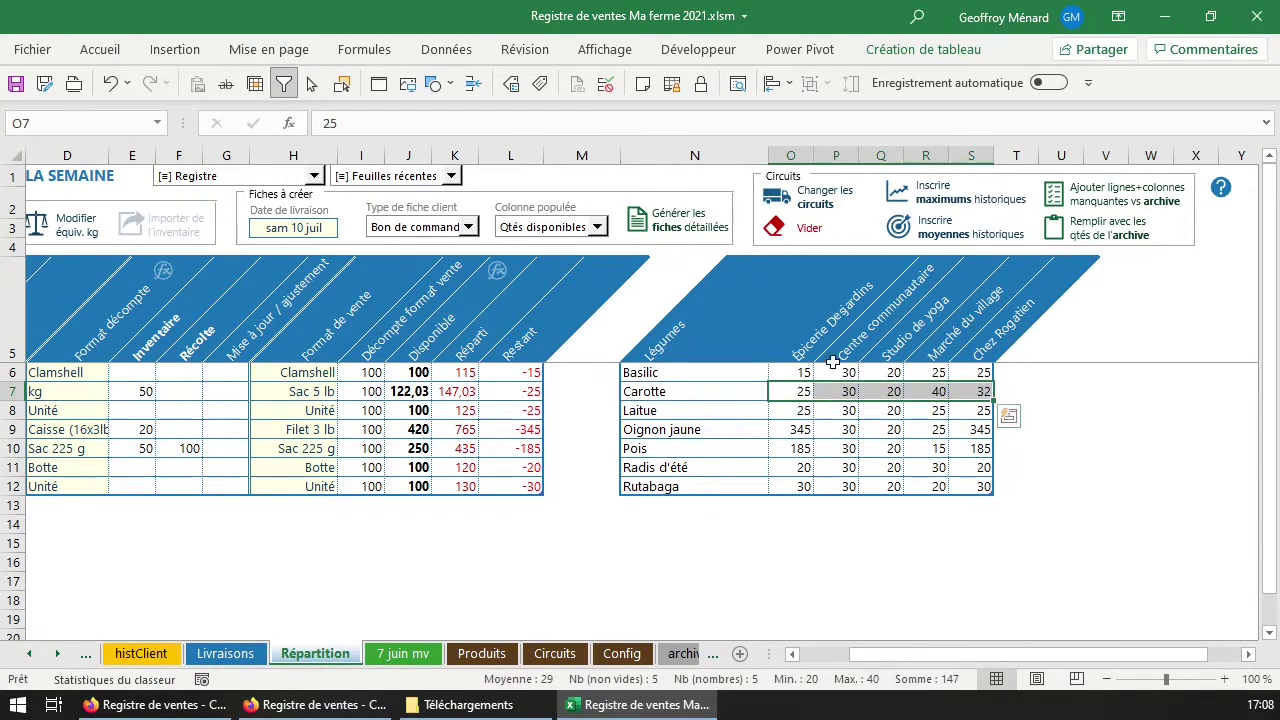
Generate the 10 juil detailed sheets for the five circuits and inspect Chez Rogatien's price cells.
{"action": "left_click", "coordinate": [667, 222]}
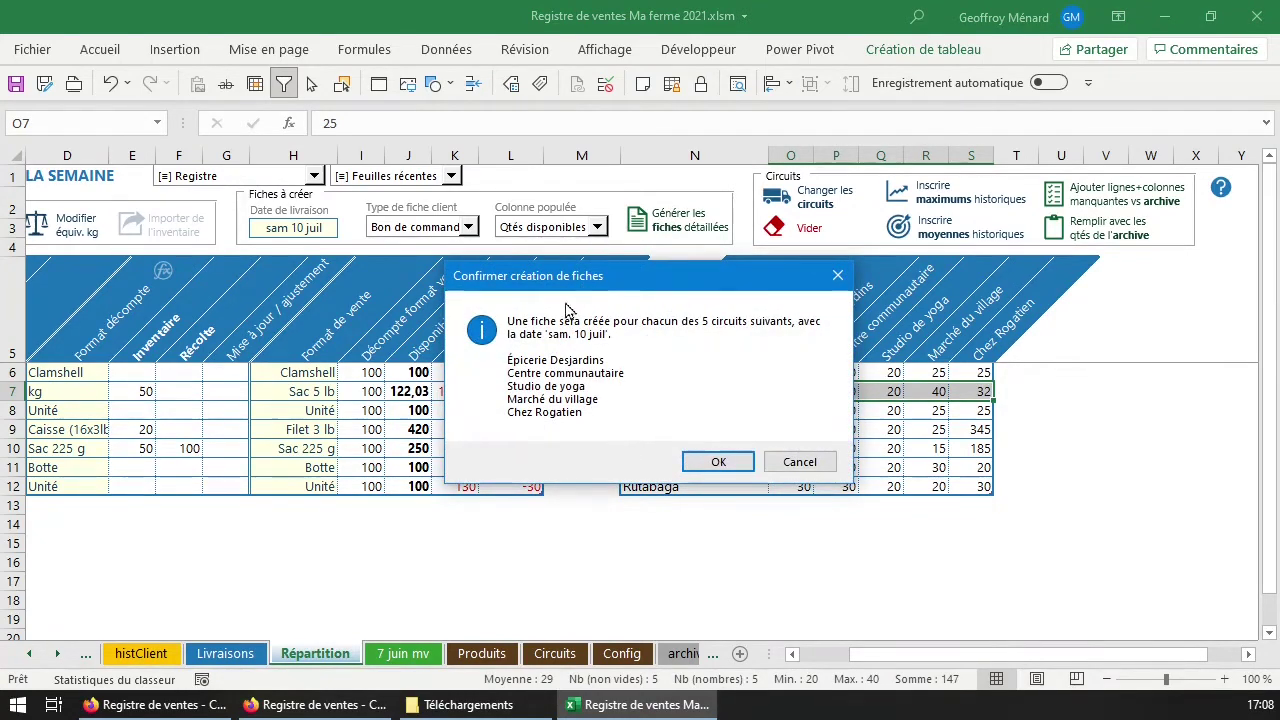
{"action": "left_click", "coordinate": [718, 463]}
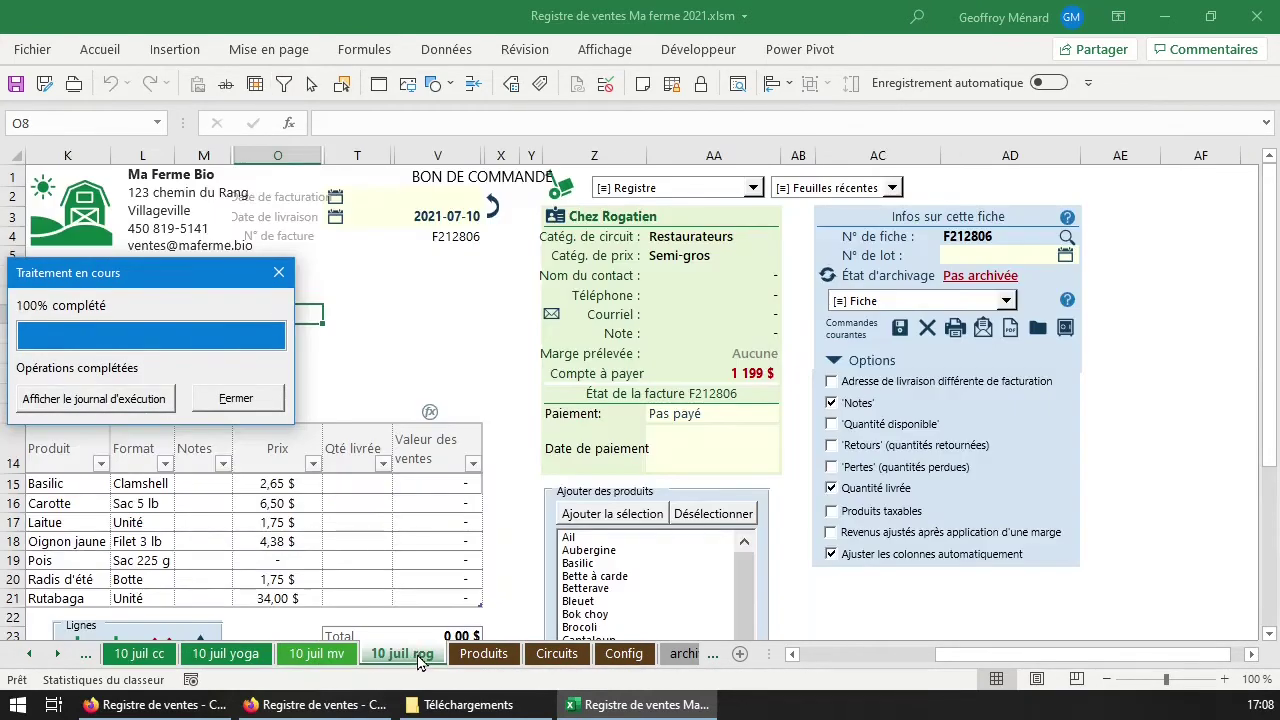
{"action": "left_click", "coordinate": [279, 488]}
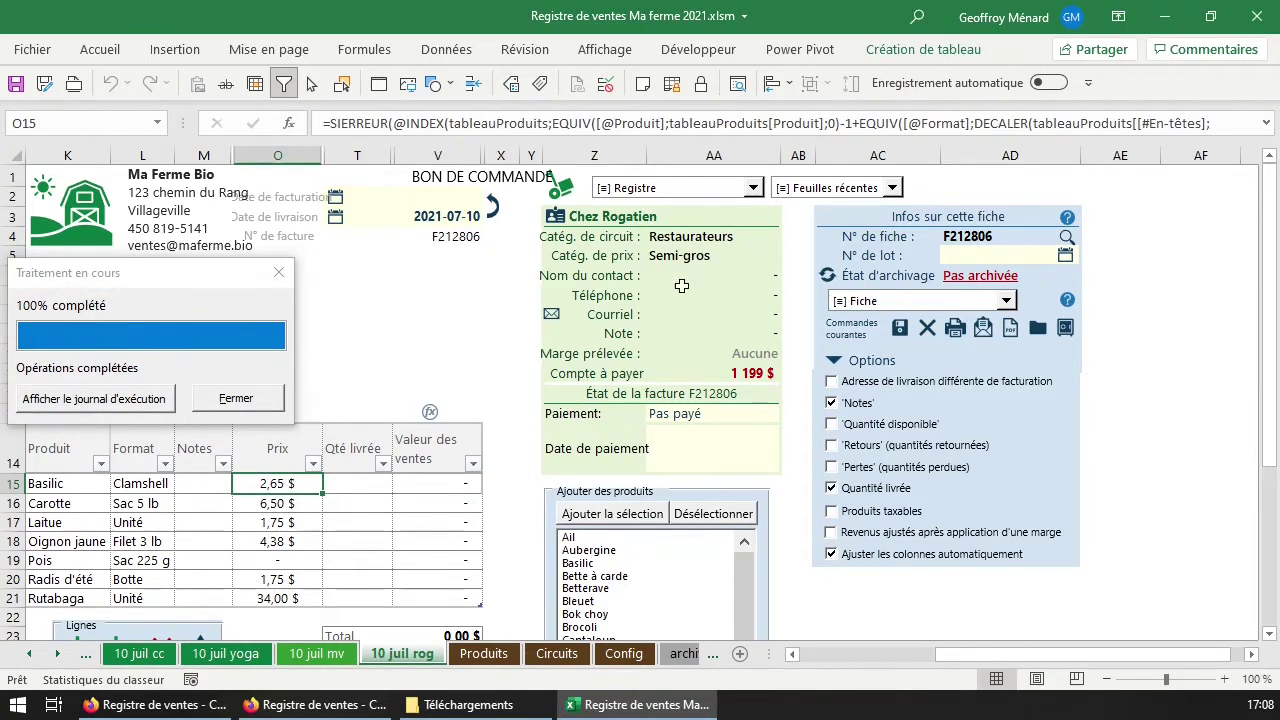
{"action": "left_click", "coordinate": [662, 260]}
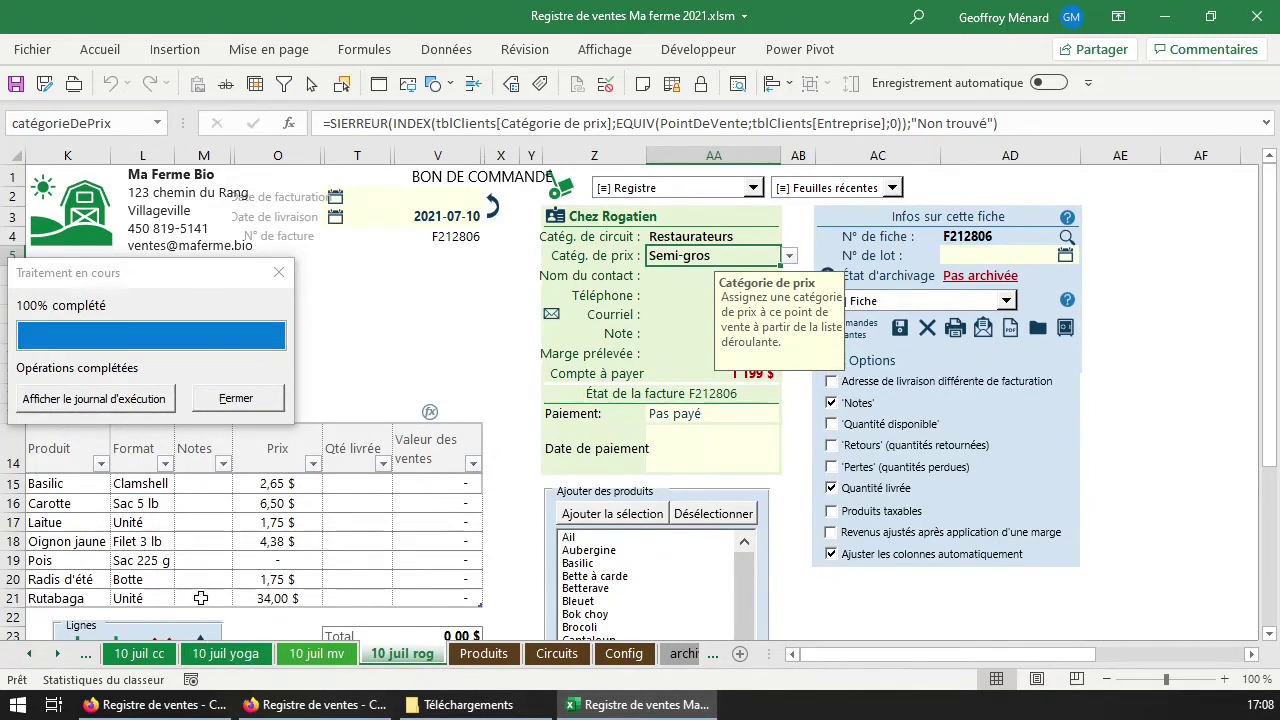
{"action": "left_click", "coordinate": [36, 654]}
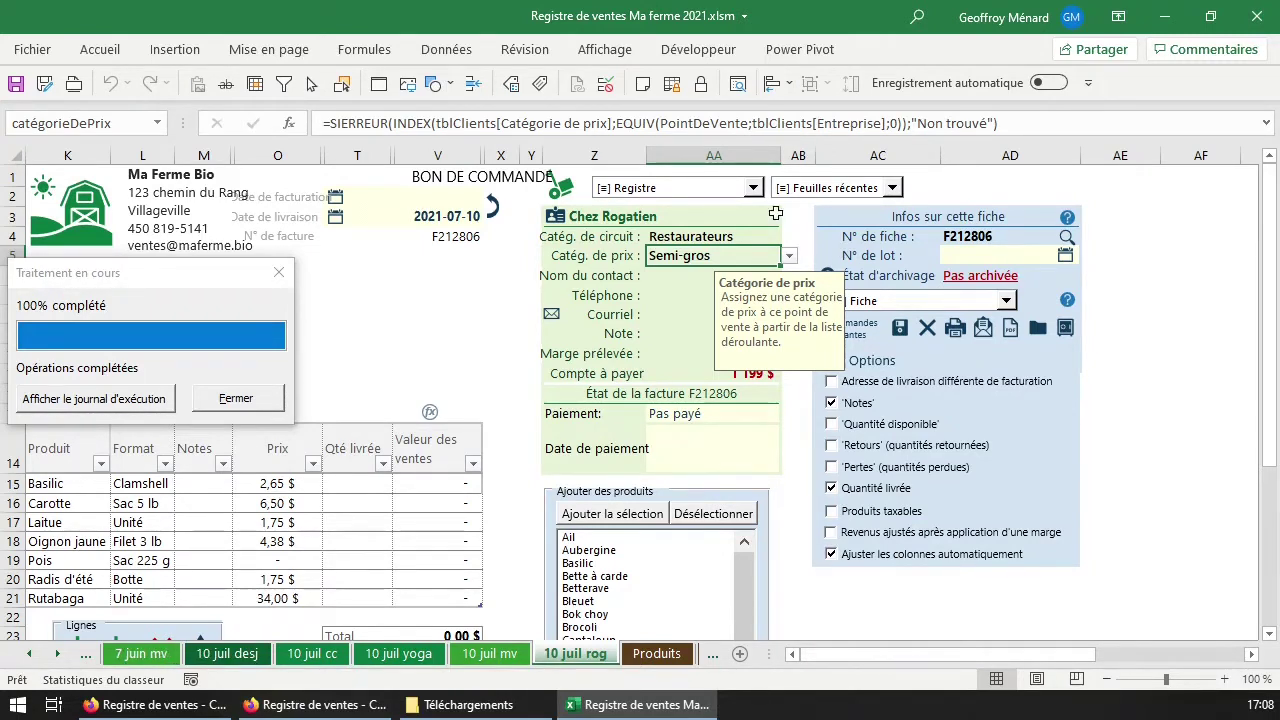
{"action": "left_click", "coordinate": [720, 190]}
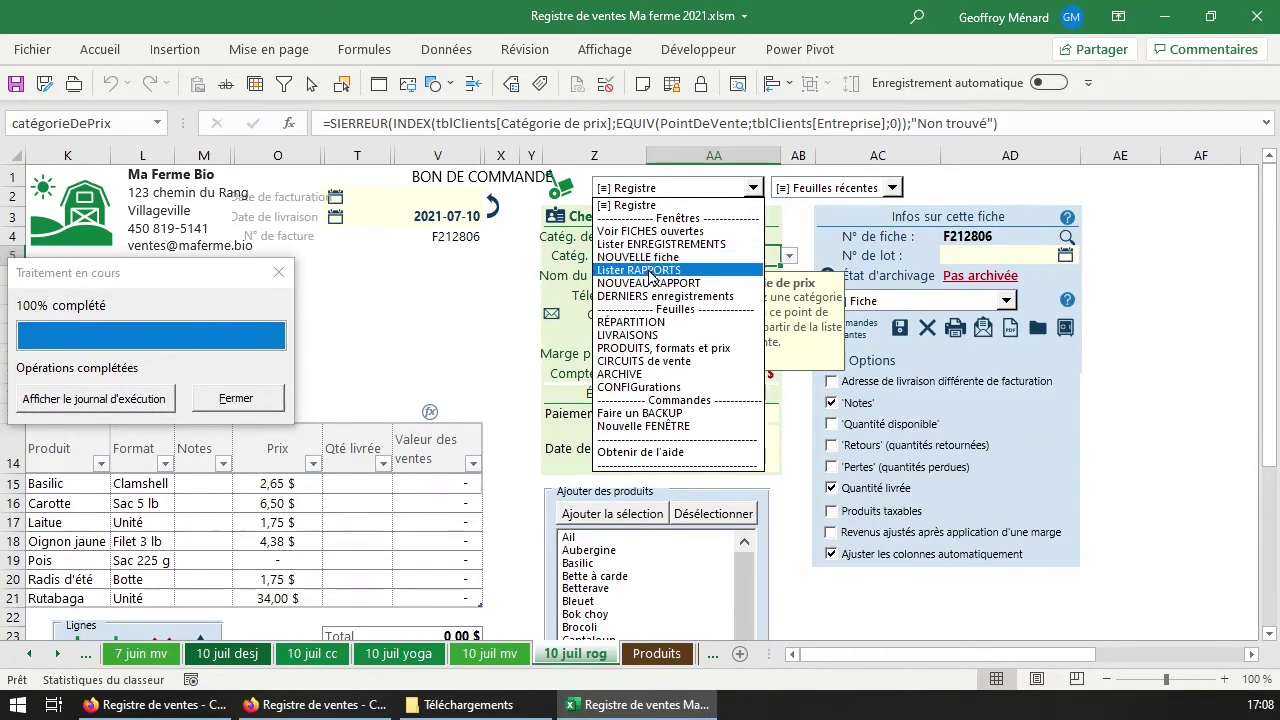
Show the Fiches ouvertes list and switch to the 10 juil mv sheet.
{"action": "left_click", "coordinate": [664, 235]}
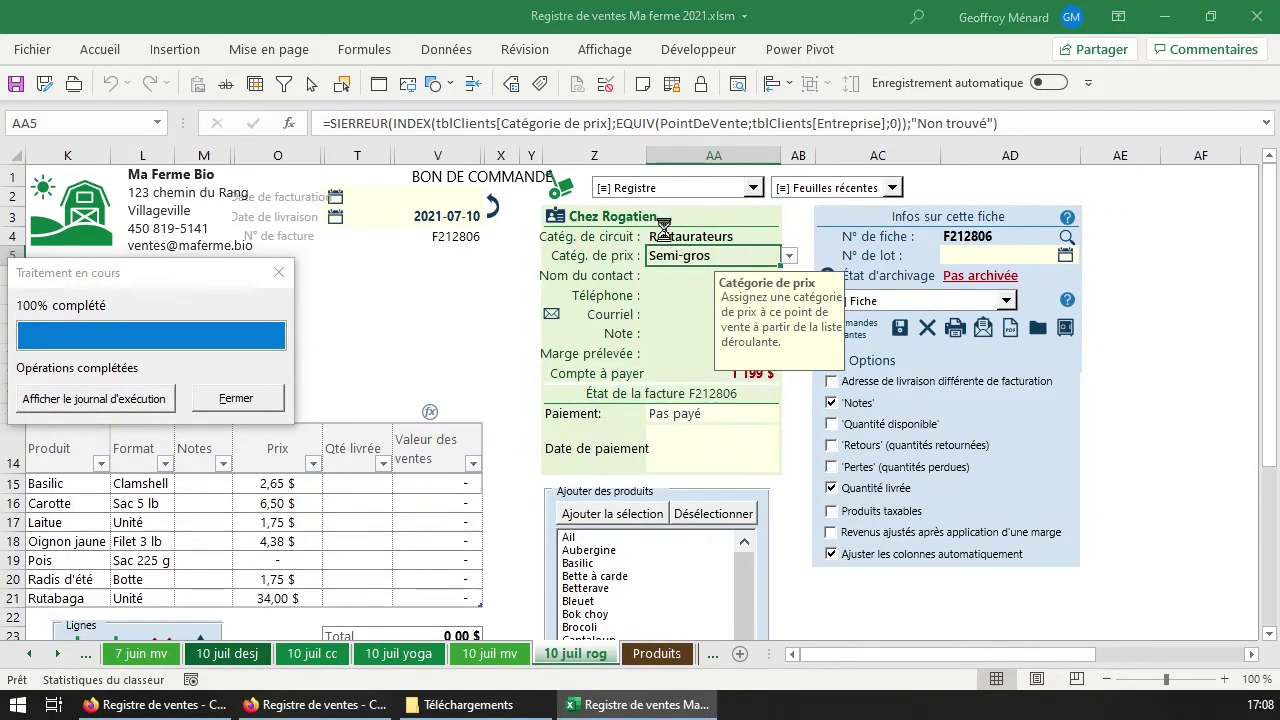
{"action": "left_click_drag", "start_coordinate": [360, 255], "coordinate": [657, 260]}
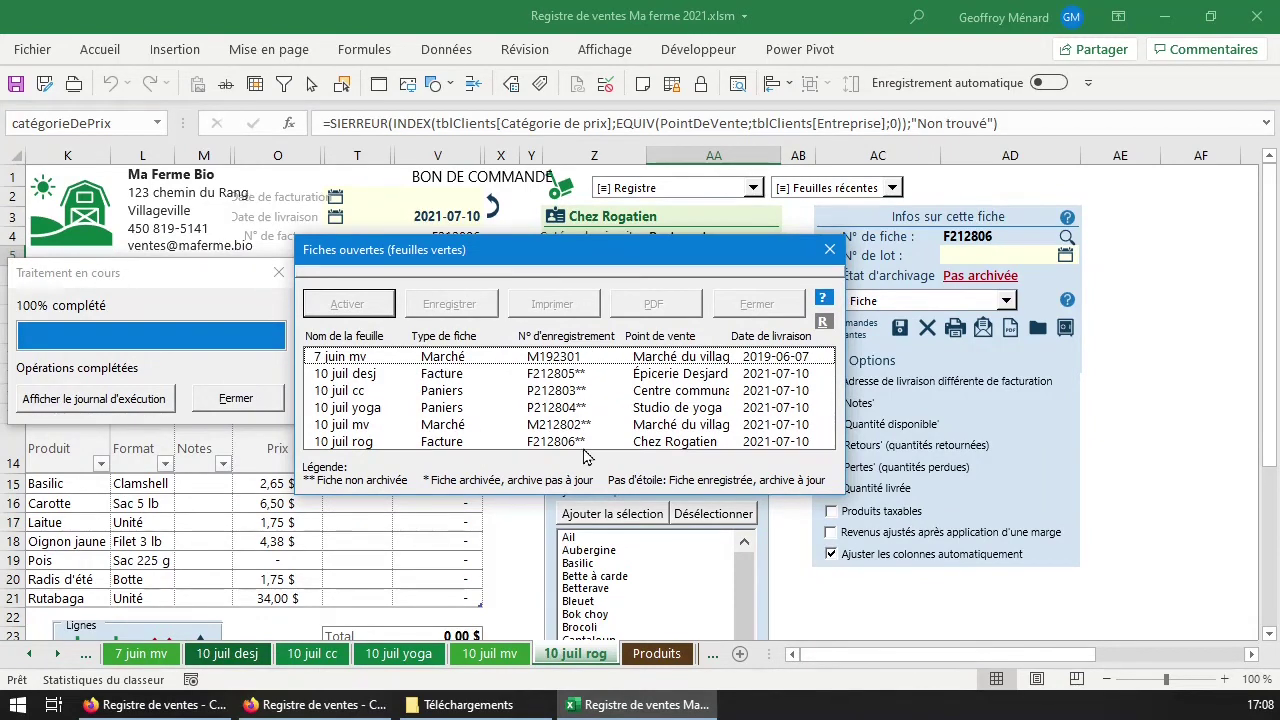
{"action": "left_click", "coordinate": [352, 365]}
{"action": "left_click_drag", "start_coordinate": [350, 373], "coordinate": [338, 447]}
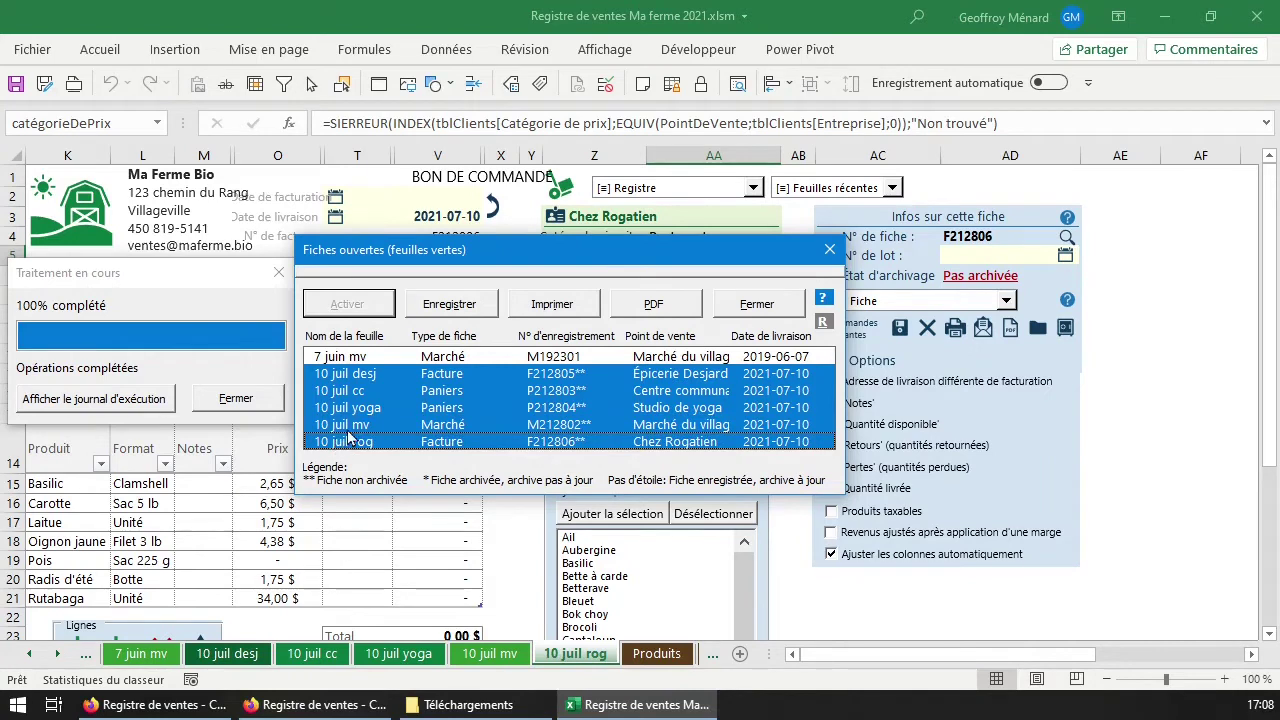
{"action": "left_click", "coordinate": [375, 377]}
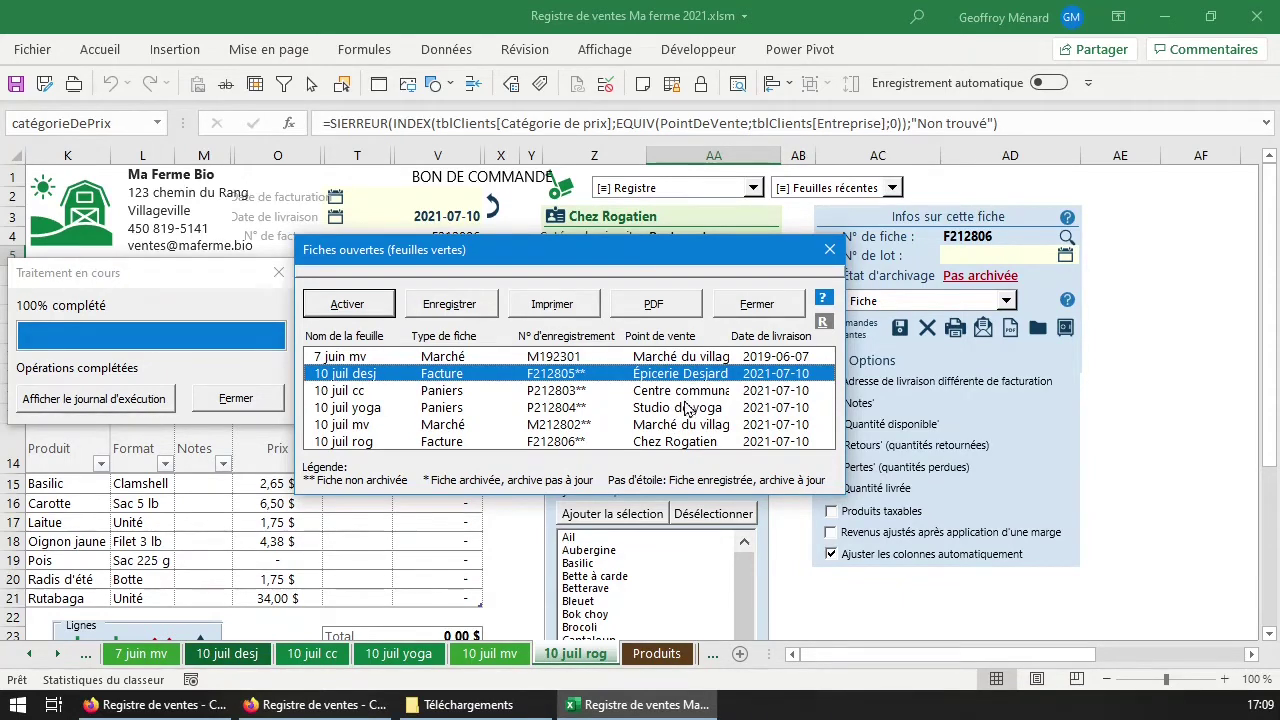
{"action": "double_click", "coordinate": [688, 427]}
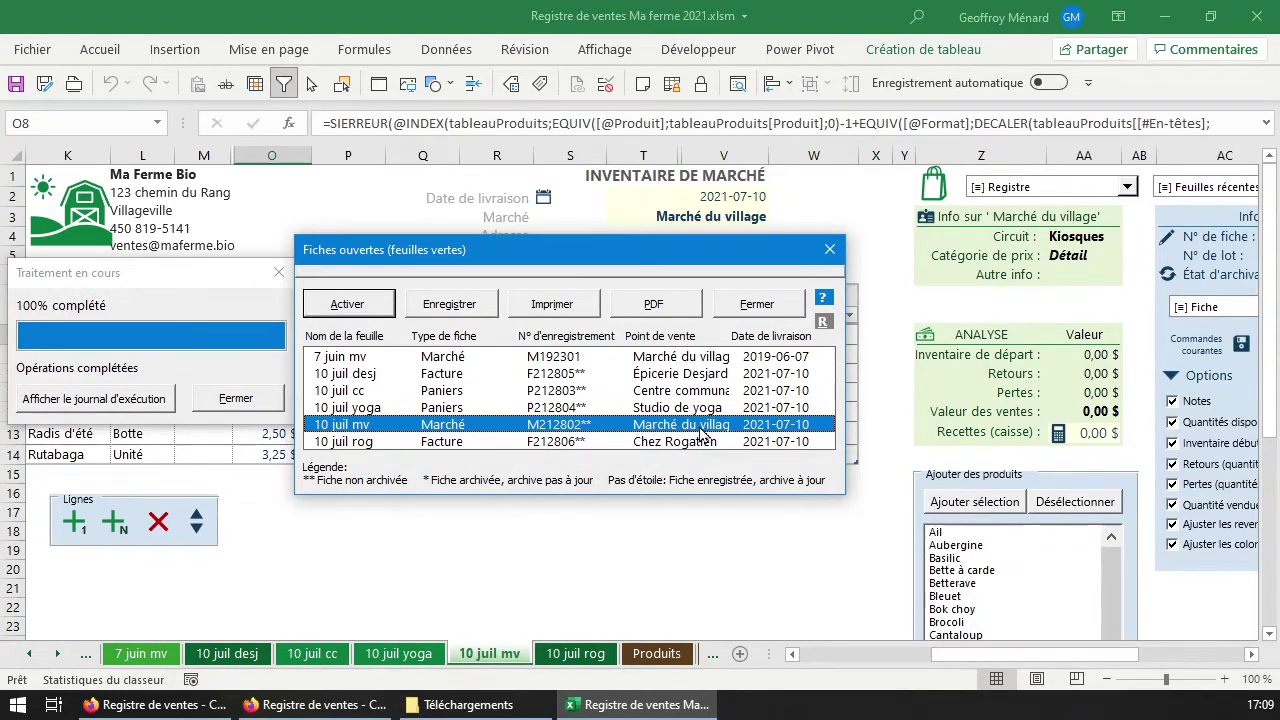
{"action": "left_click", "coordinate": [829, 252]}
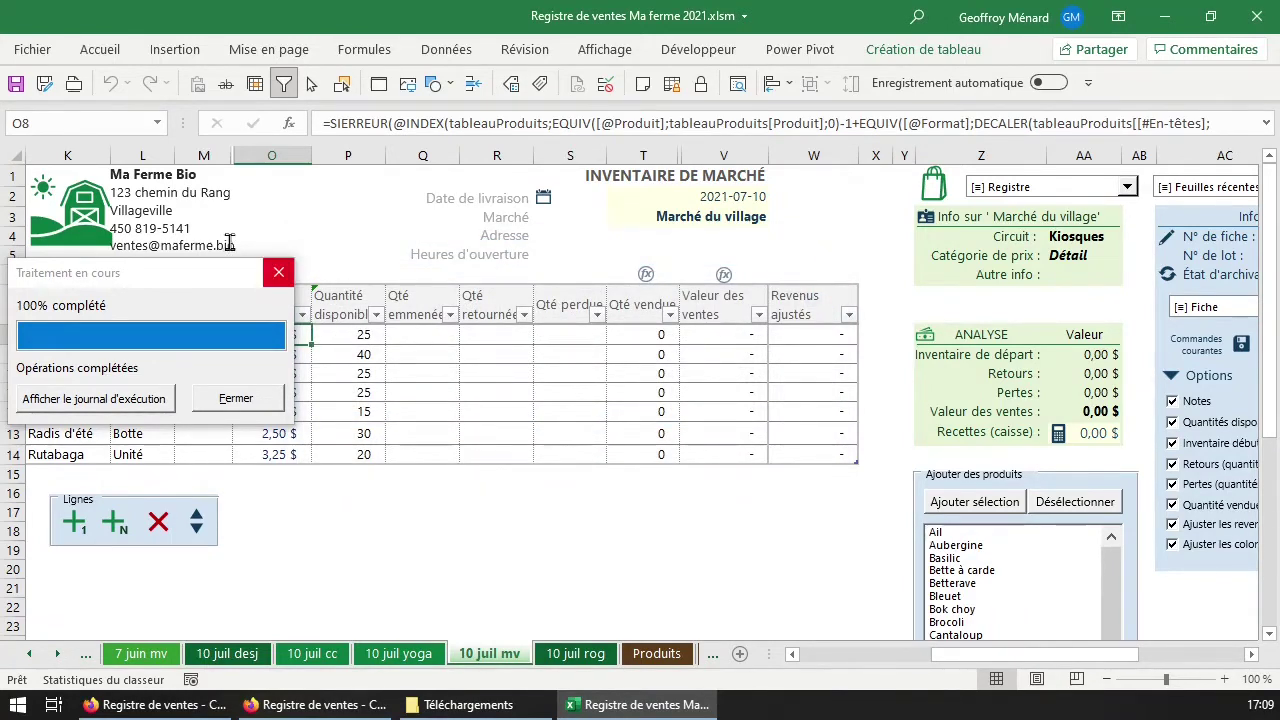
{"action": "left_click", "coordinate": [256, 402]}
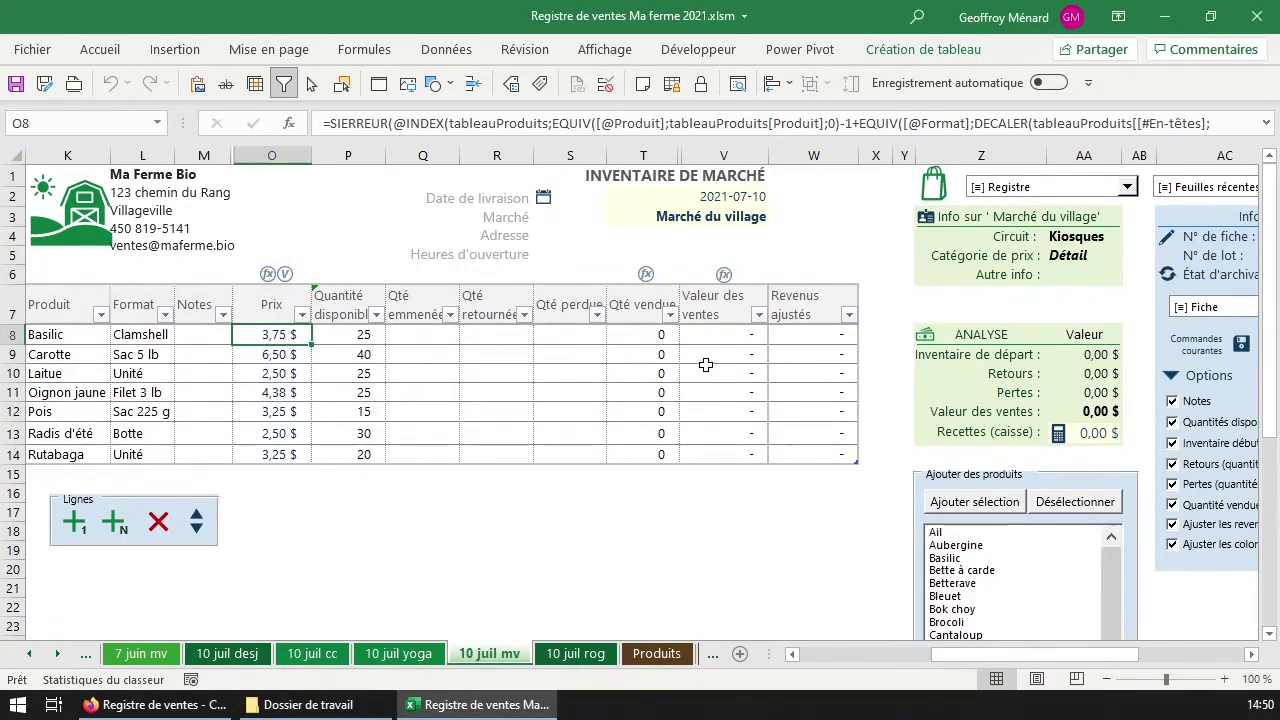
{"action": "left_click", "coordinate": [428, 296]}
{"action": "left_click", "coordinate": [427, 289]}
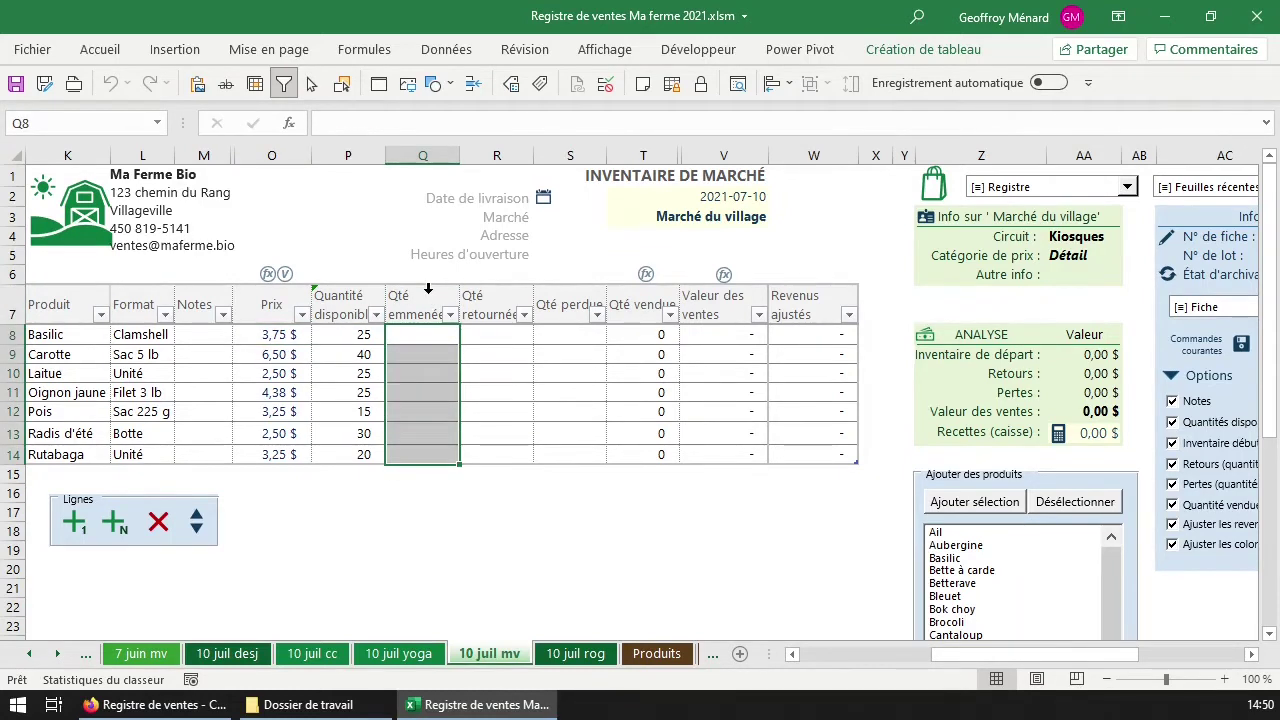
{"action": "left_click", "coordinate": [497, 288]}
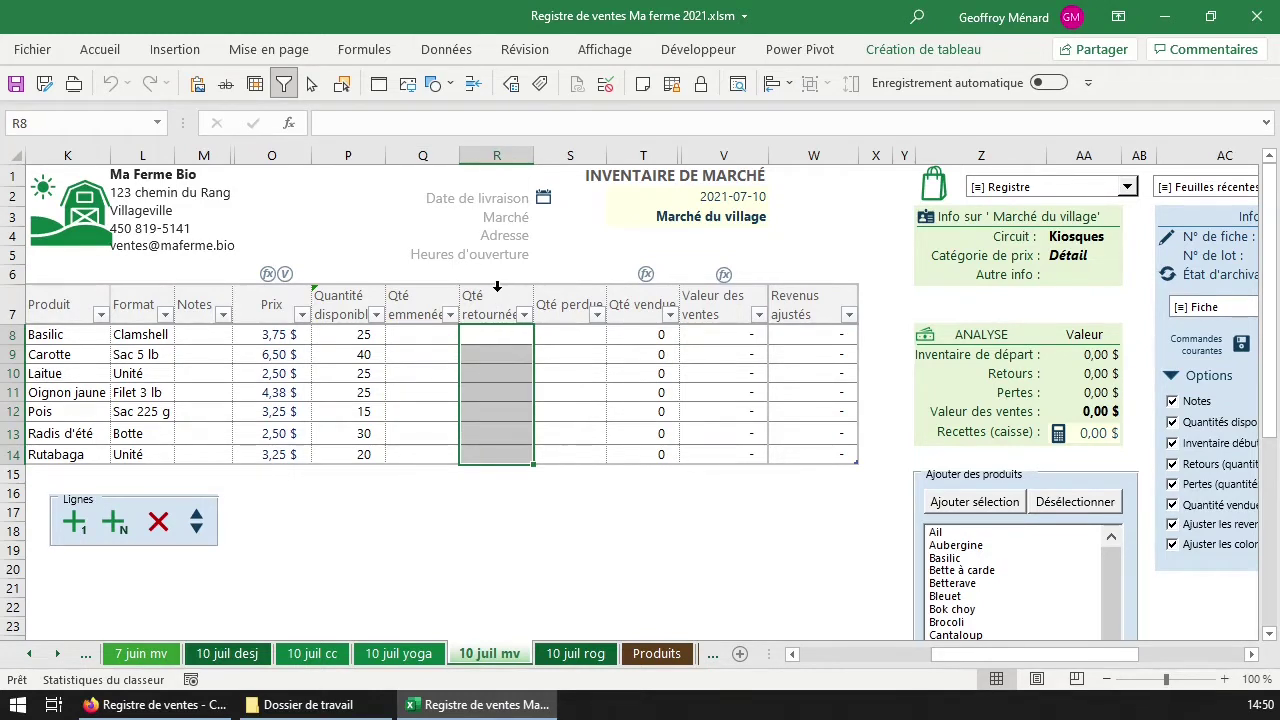
{"action": "left_click", "coordinate": [570, 288]}
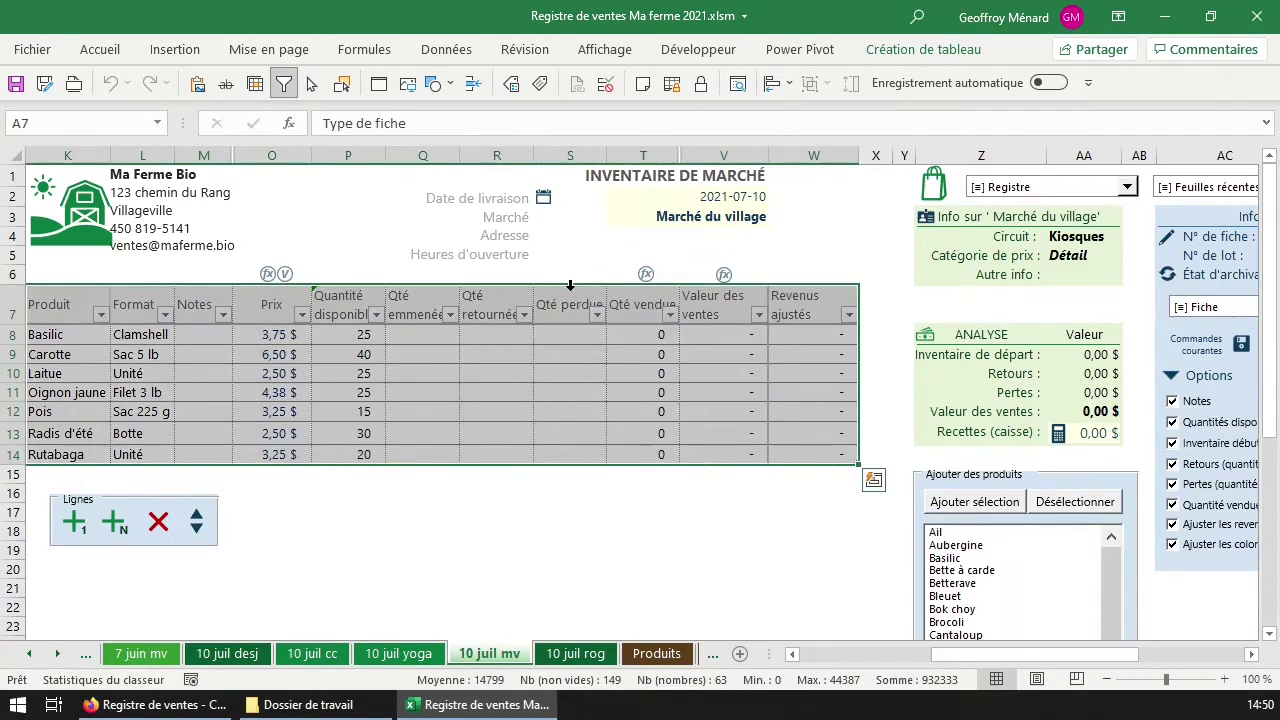
{"action": "left_click", "coordinate": [570, 287]}
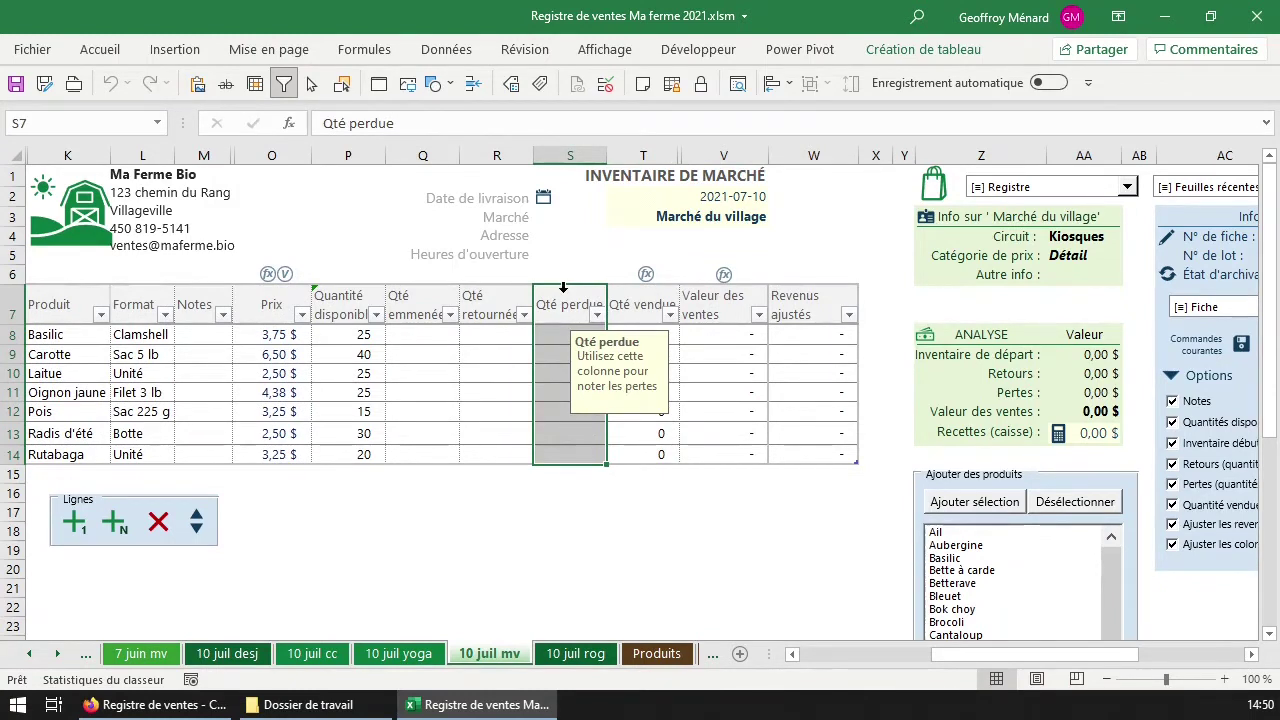
{"action": "left_click", "coordinate": [670, 336]}
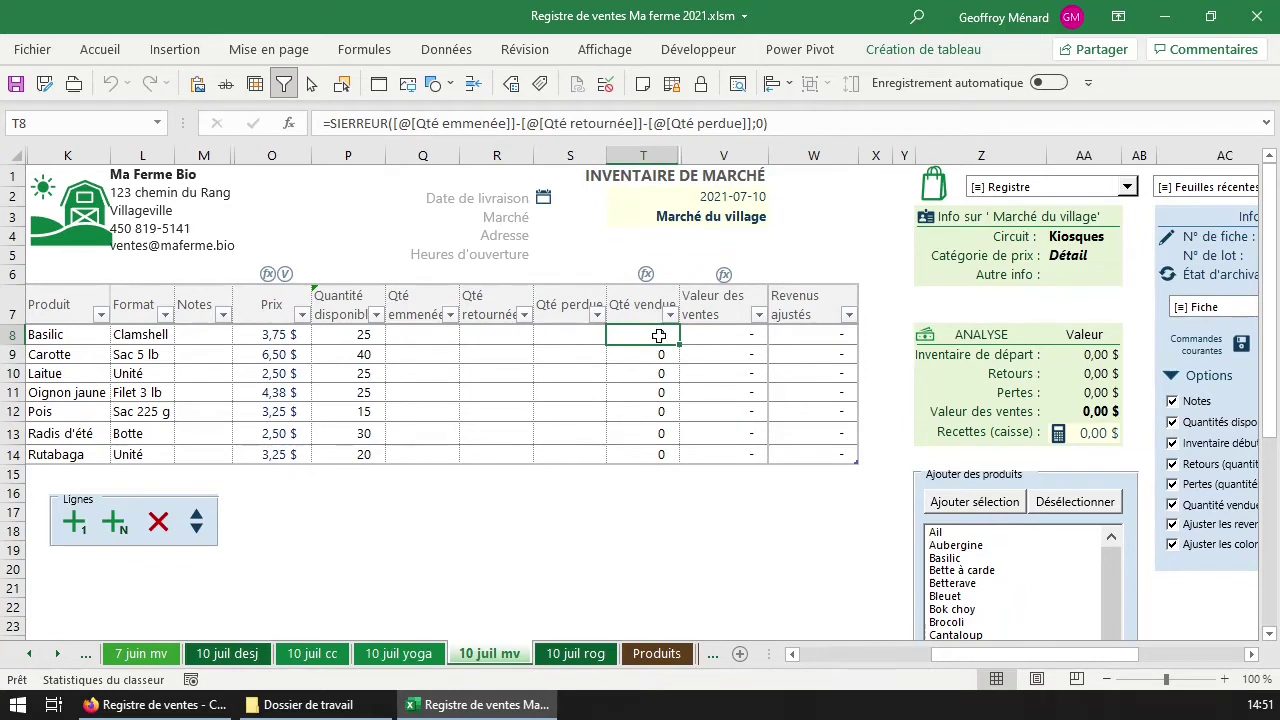
{"action": "left_click", "coordinate": [360, 335]}
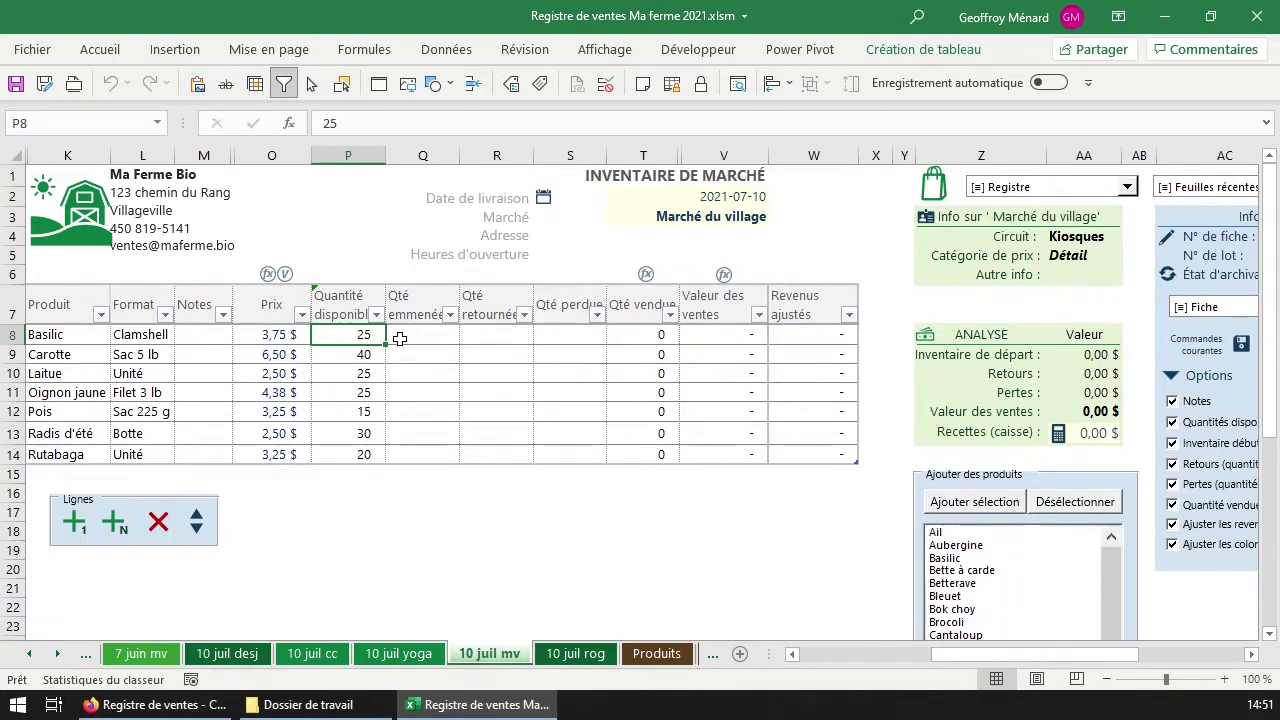
{"action": "left_click", "coordinate": [416, 296]}
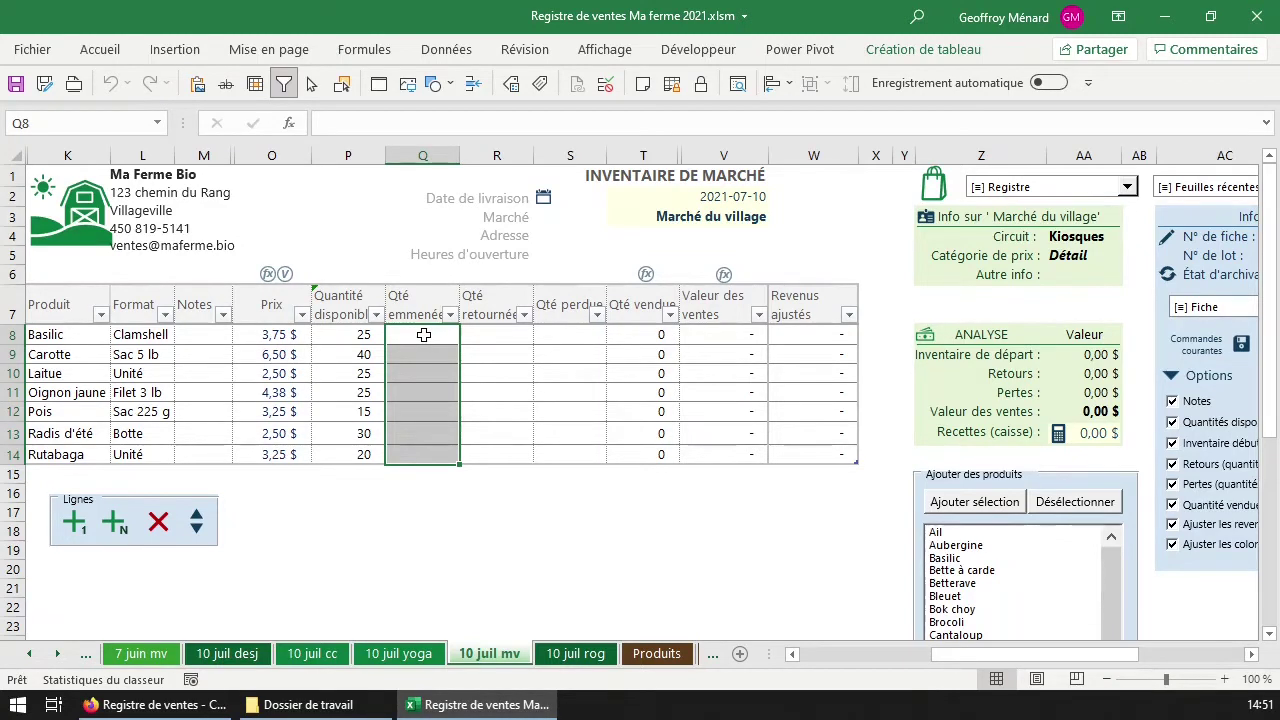
{"action": "left_click", "coordinate": [421, 336]}
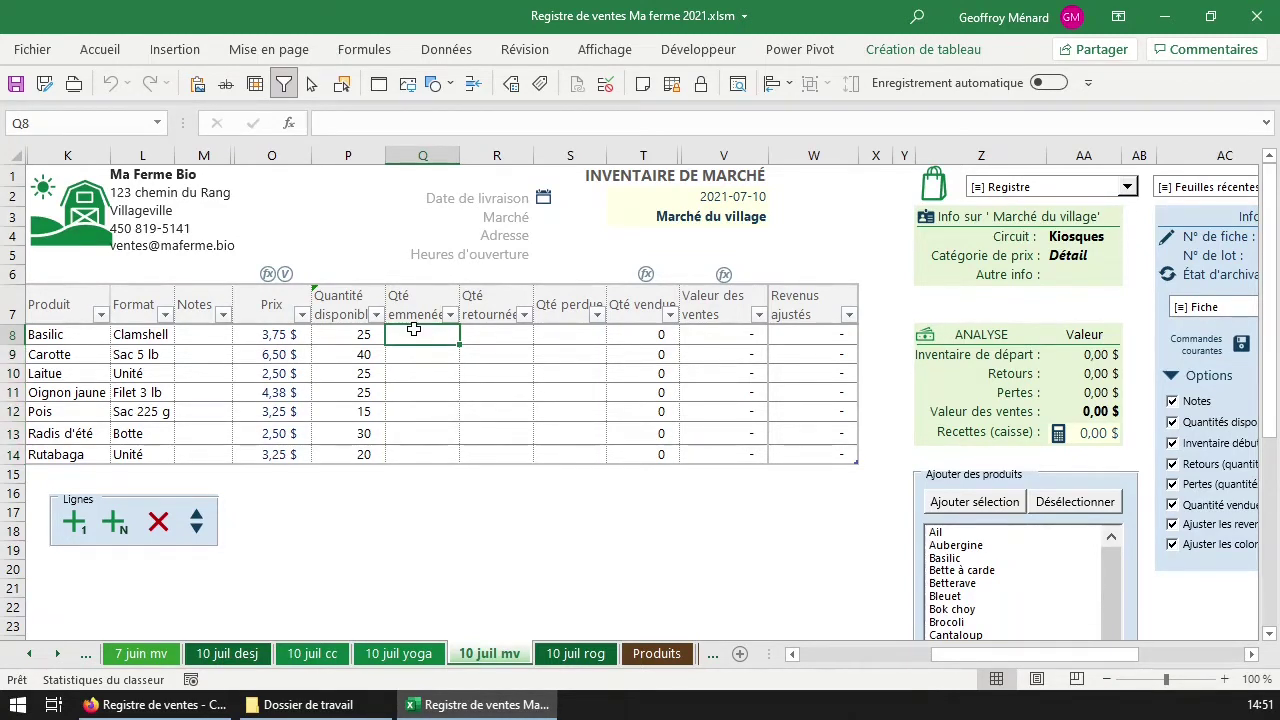
Copy the Quantité disponible values into the Qté emmenée column.
{"action": "left_click", "coordinate": [358, 334]}
{"action": "left_click", "coordinate": [350, 292]}
{"action": "key", "text": "ctrl+c"}
{"action": "left_click", "coordinate": [441, 291]}
{"action": "key", "text": "ctrl+v"}
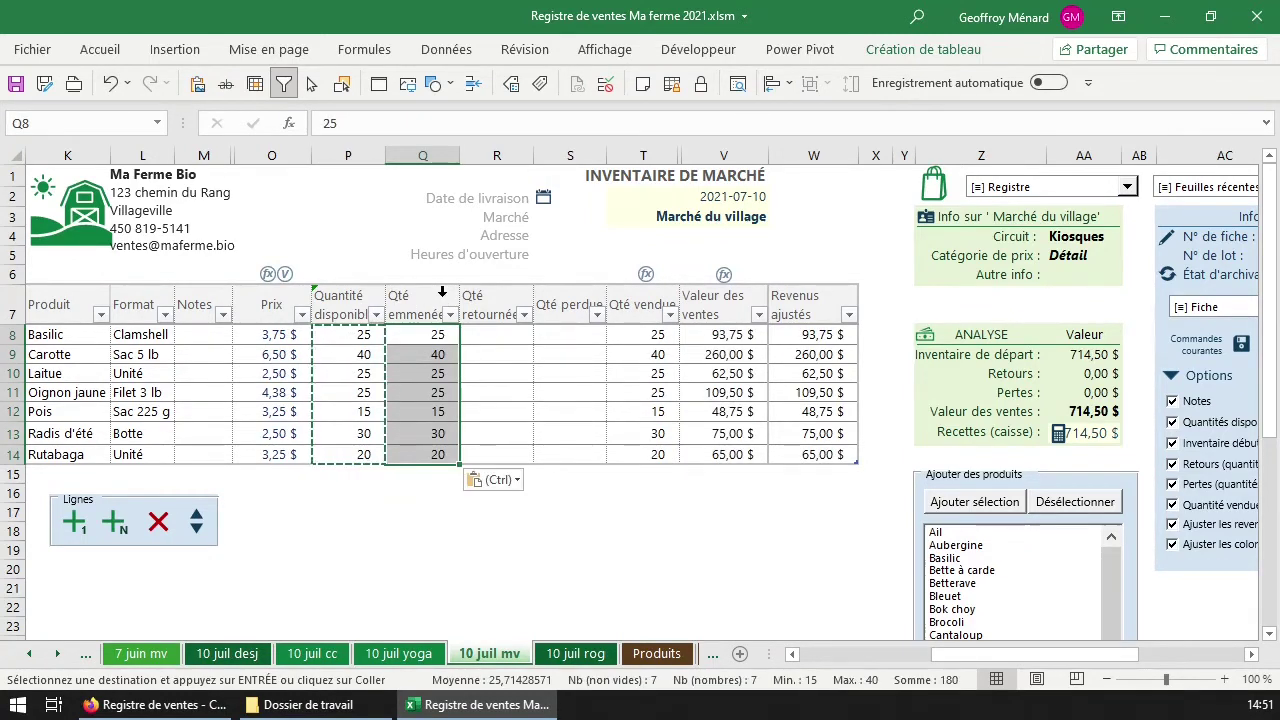
Record returns of 2 Basilic, 5 Oignon jaune and 10 Rutabaga.
{"action": "left_click", "coordinate": [496, 334]}
{"action": "type", "text": "2"}
{"action": "key", "text": "Return"}
{"action": "key", "text": "Down"}
{"action": "key", "text": "Down"}
{"action": "type", "text": "5"}
{"action": "key", "text": "Return"}
{"action": "key", "text": "Down"}
{"action": "key", "text": "Down"}
{"action": "type", "text": "1"}
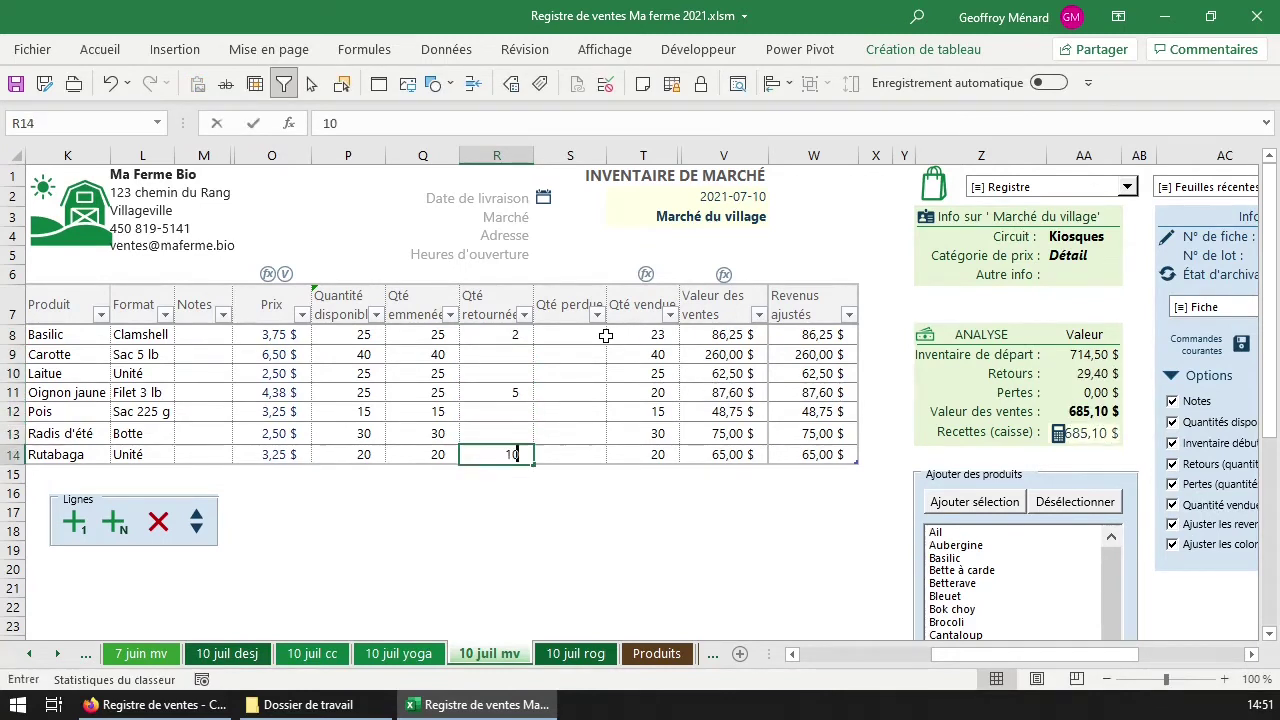
{"action": "type", "text": "0"}
{"action": "key", "text": "Return"}
{"action": "left_click", "coordinate": [341, 347]}
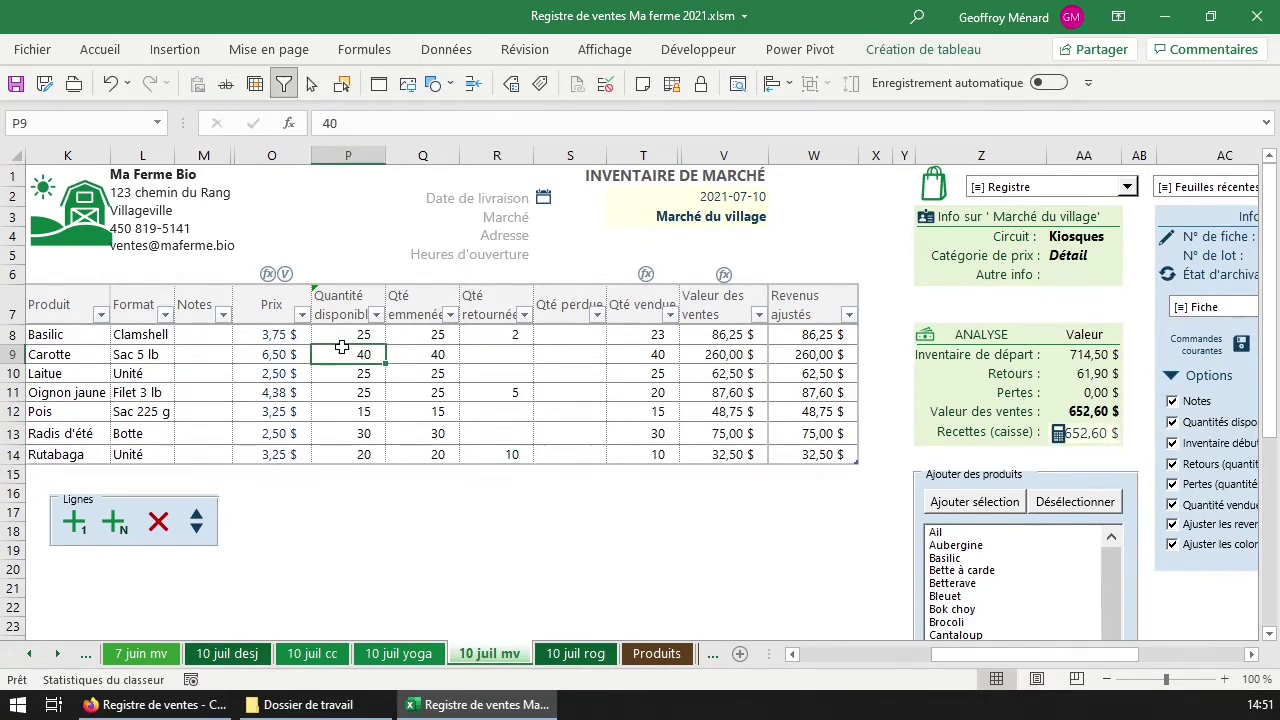
Turn off Quantités disponibles, deleting its data, and Pertes, dropping the Quantité disponible and Qté perdue columns.
{"action": "left_click", "coordinate": [1212, 423]}
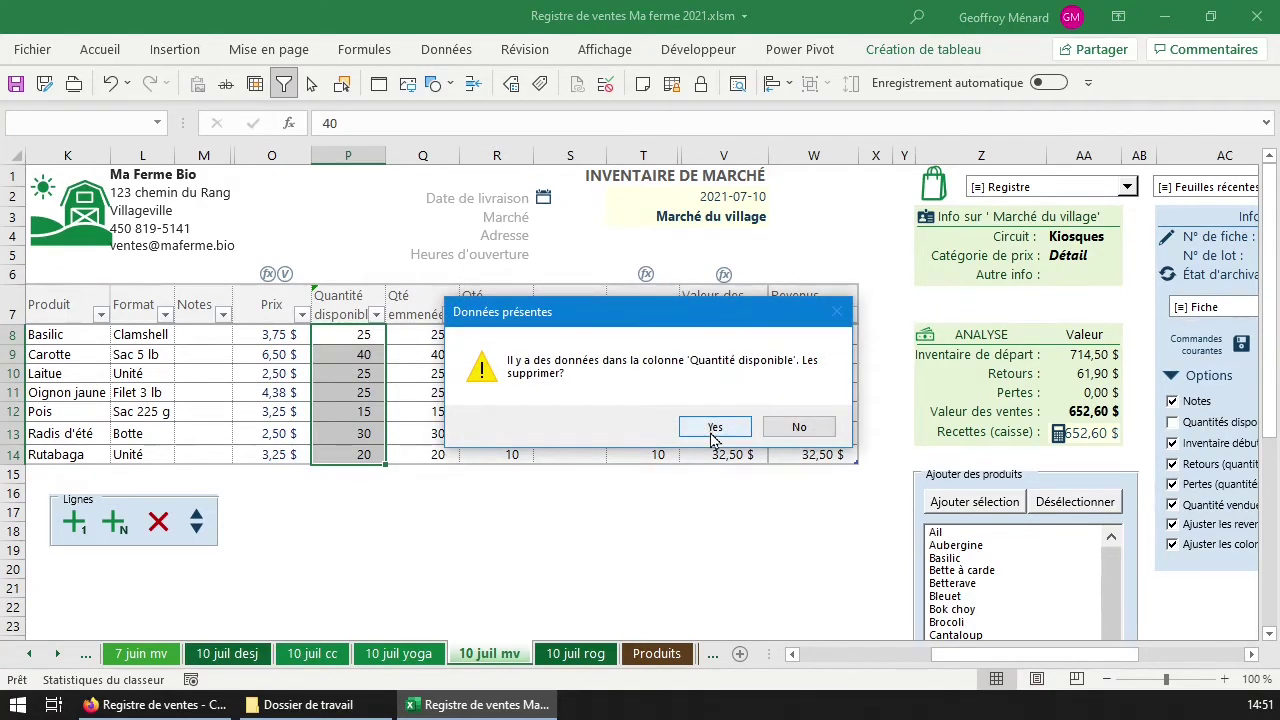
{"action": "left_click", "coordinate": [799, 427]}
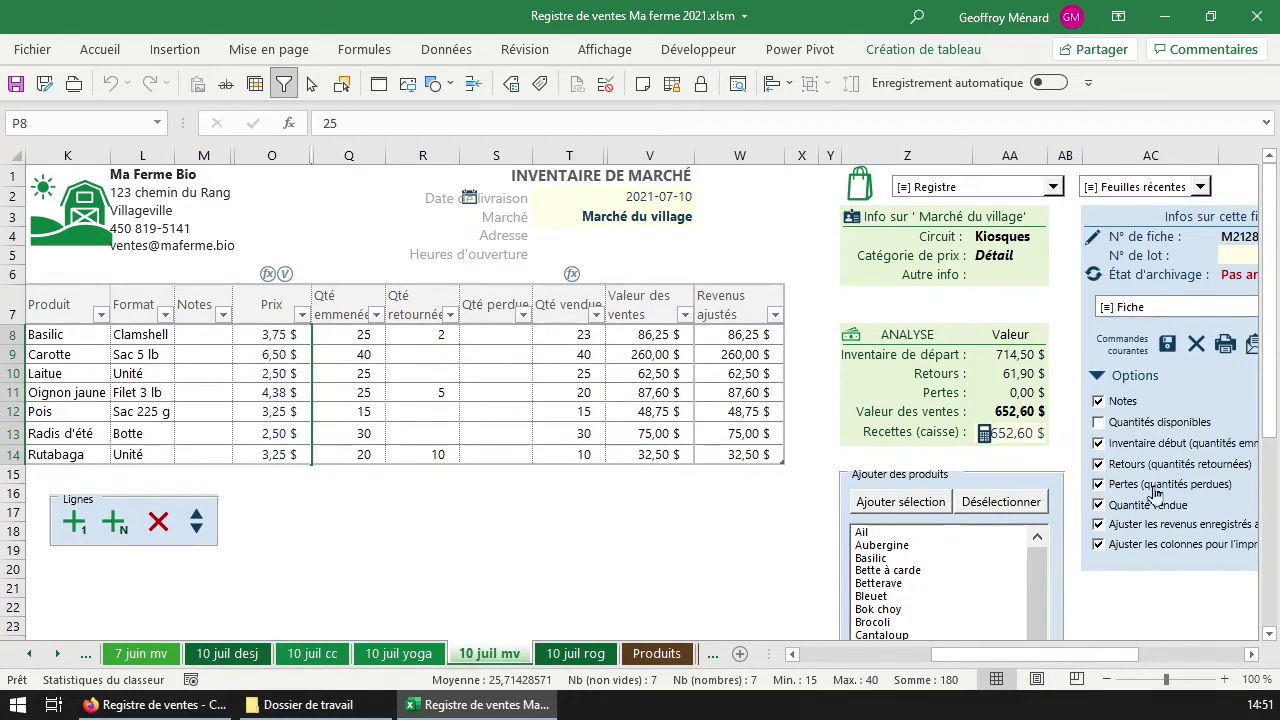
{"action": "left_click", "coordinate": [491, 150]}
{"action": "right_click", "coordinate": [491, 150]}
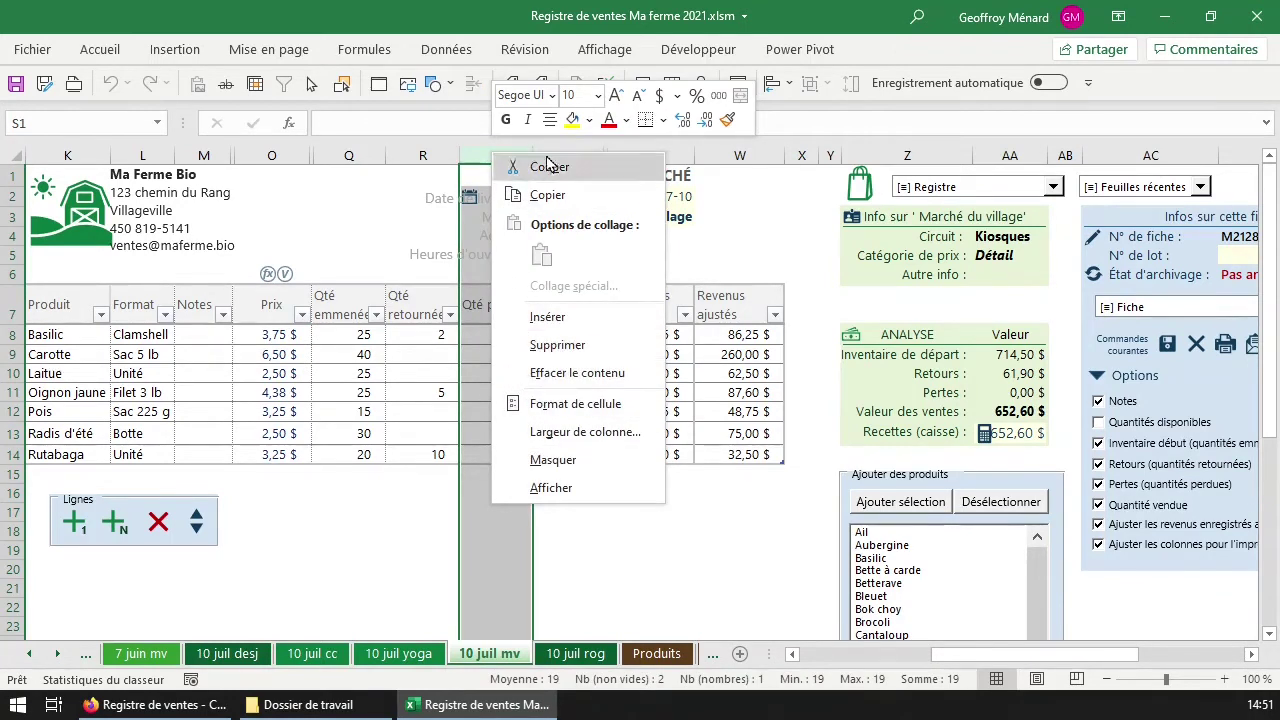
{"action": "key", "text": "Escape"}
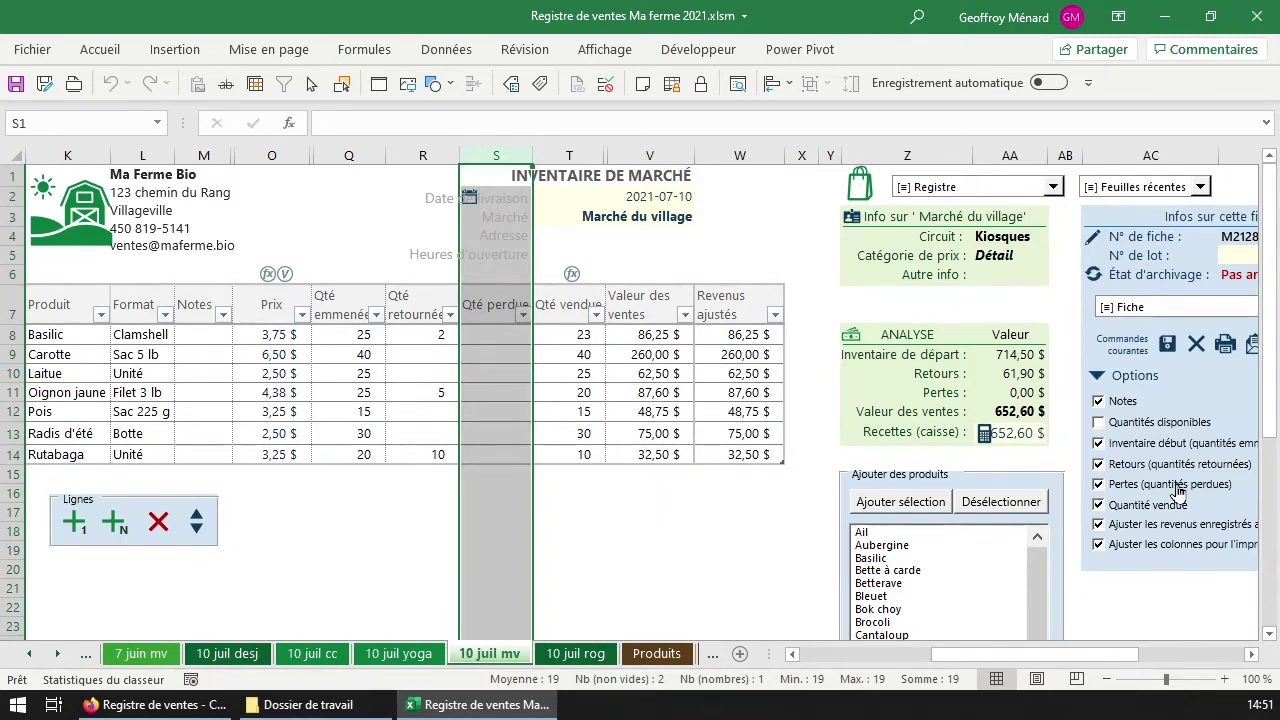
{"action": "left_click", "coordinate": [1178, 486]}
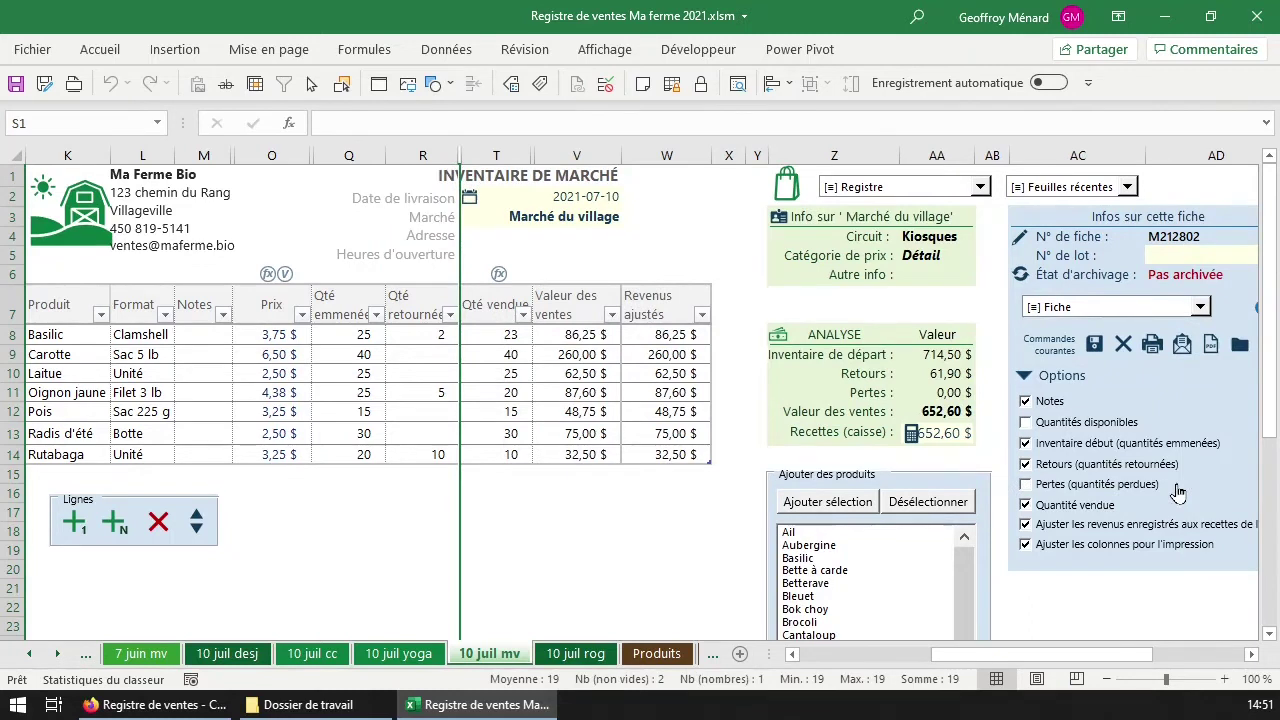
{"action": "left_click", "coordinate": [511, 342]}
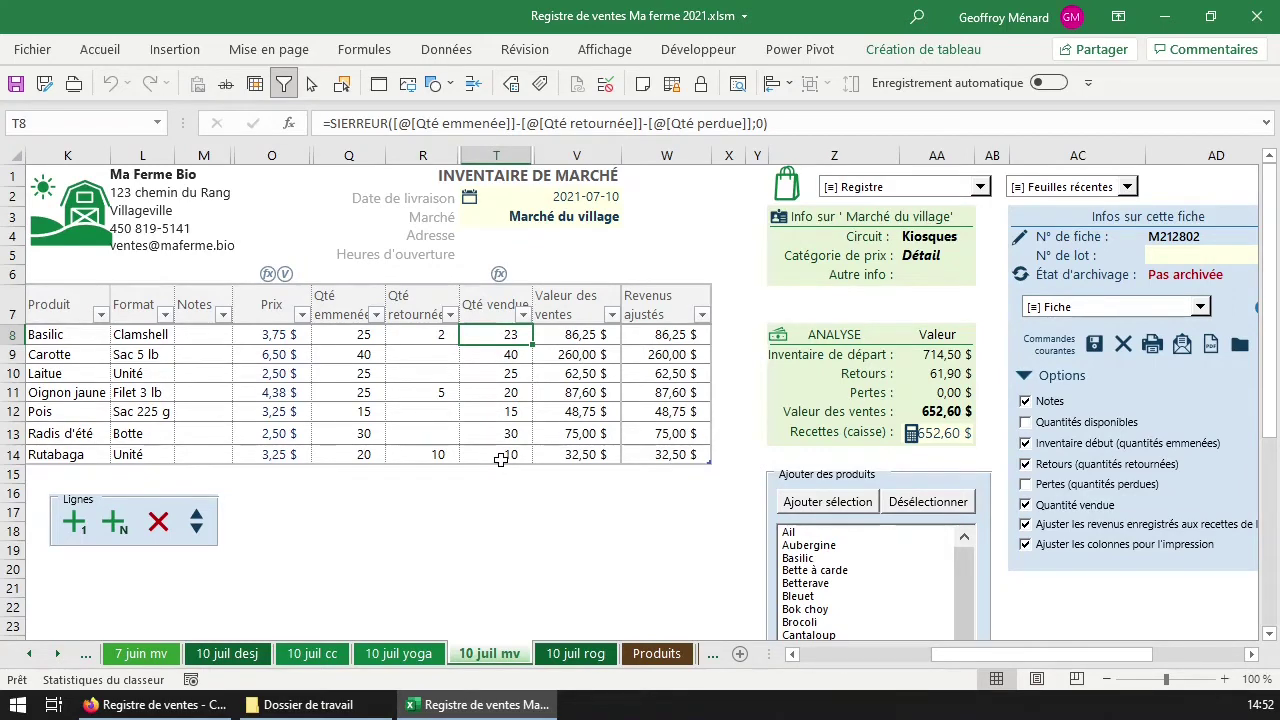
{"action": "left_click_drag", "start_coordinate": [432, 455], "coordinate": [400, 415]}
{"action": "left_click", "coordinate": [366, 455]}
{"action": "left_click_drag", "start_coordinate": [366, 455], "coordinate": [186, 314]}
{"action": "left_click_drag", "start_coordinate": [258, 315], "coordinate": [345, 305]}
{"action": "left_click_drag", "start_coordinate": [505, 334], "coordinate": [508, 454]}
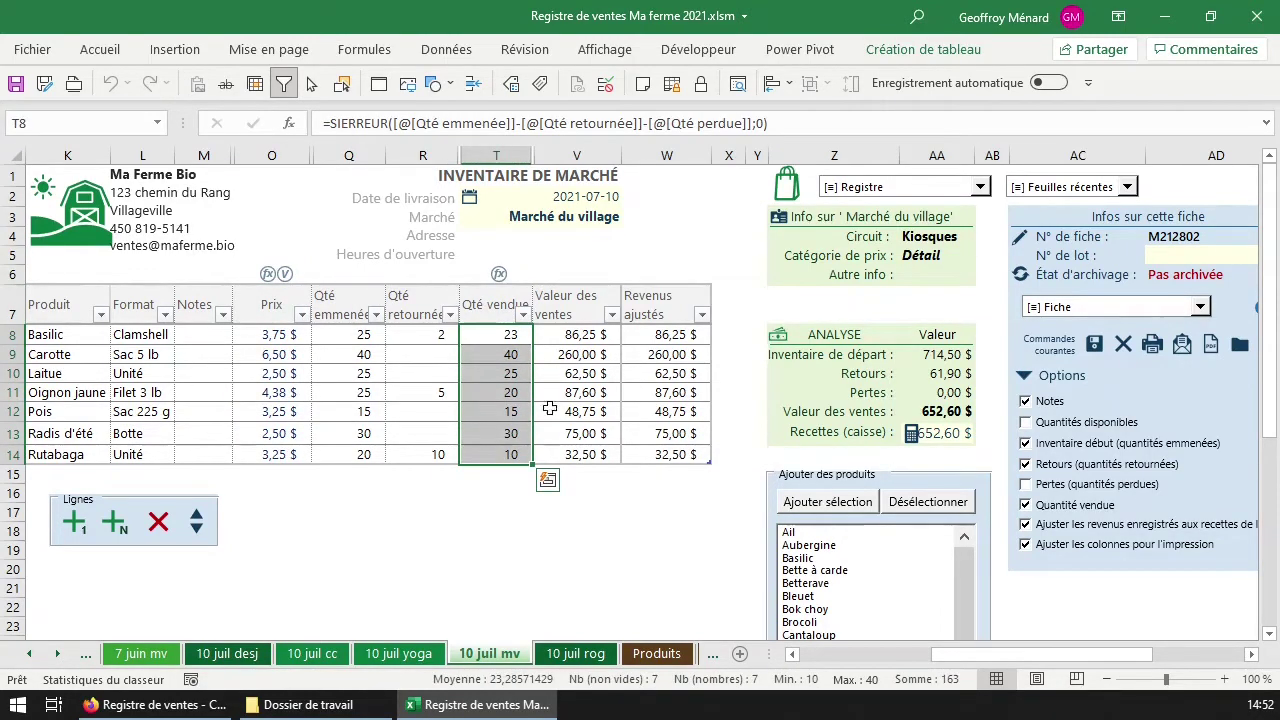
{"action": "left_click", "coordinate": [590, 336]}
{"action": "left_click_drag", "start_coordinate": [590, 336], "coordinate": [590, 458]}
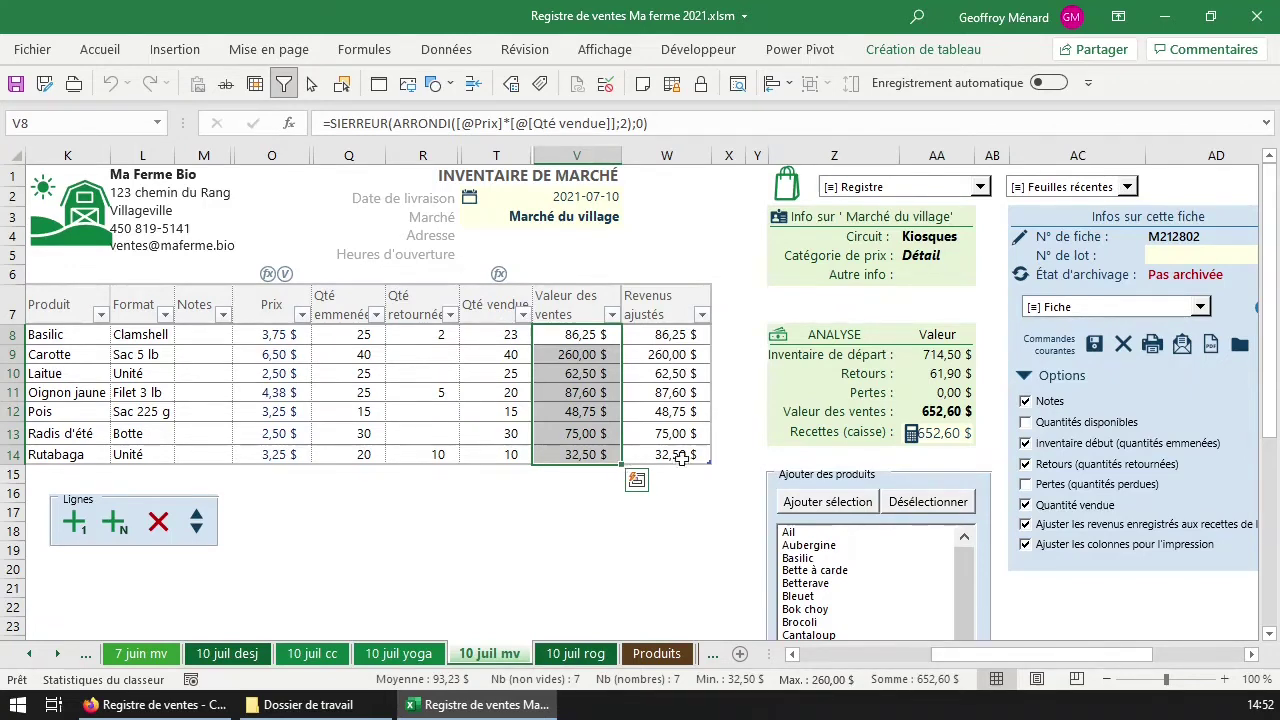
{"action": "left_click", "coordinate": [957, 432]}
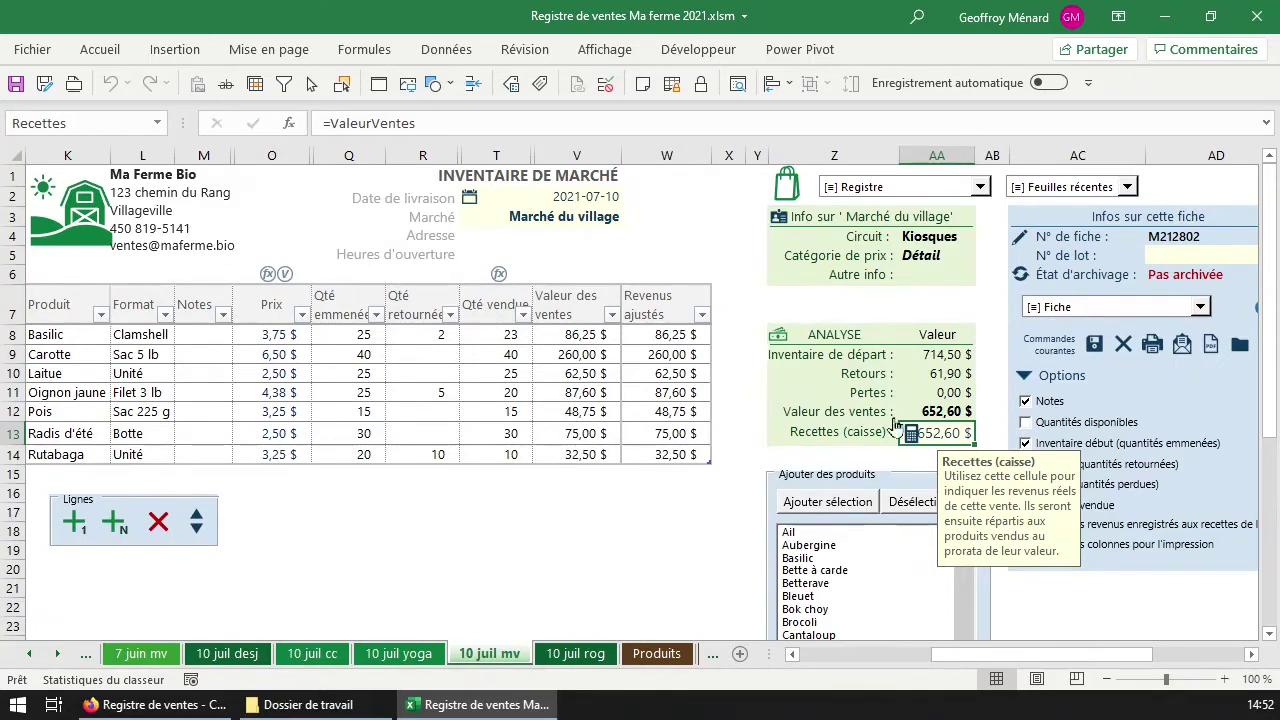
{"action": "left_click", "coordinate": [958, 411]}
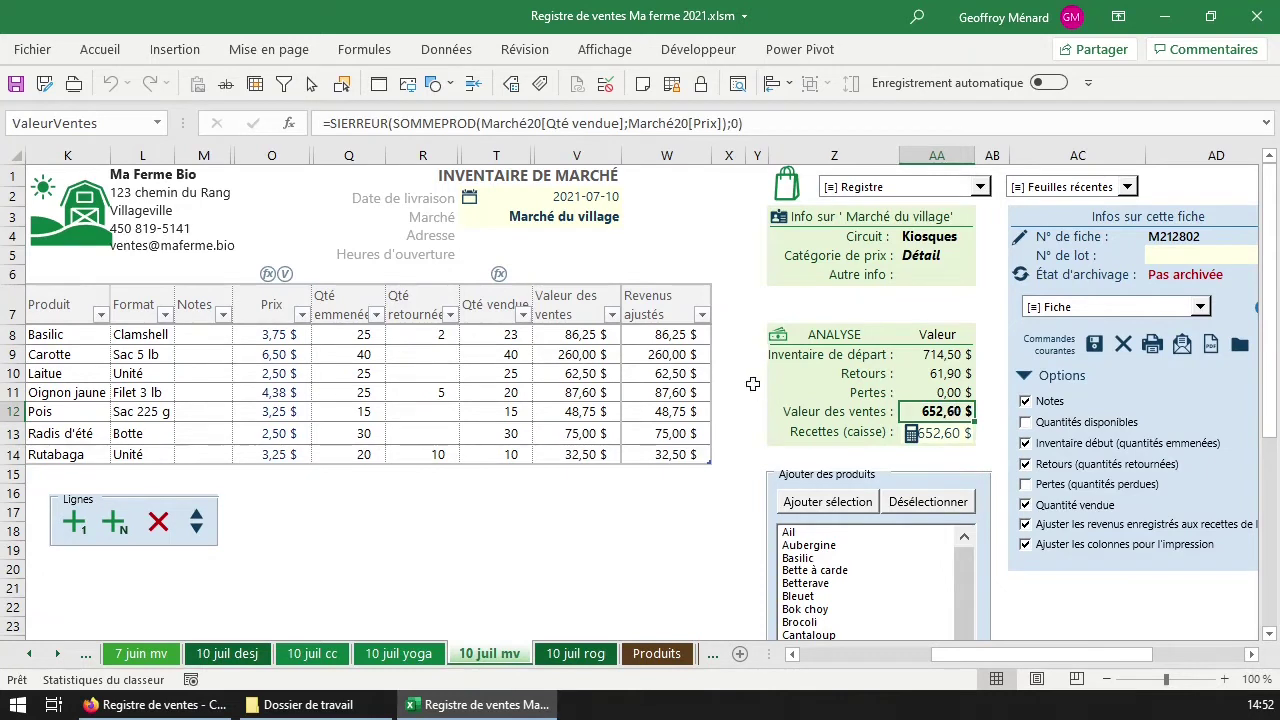
{"action": "left_click", "coordinate": [565, 334]}
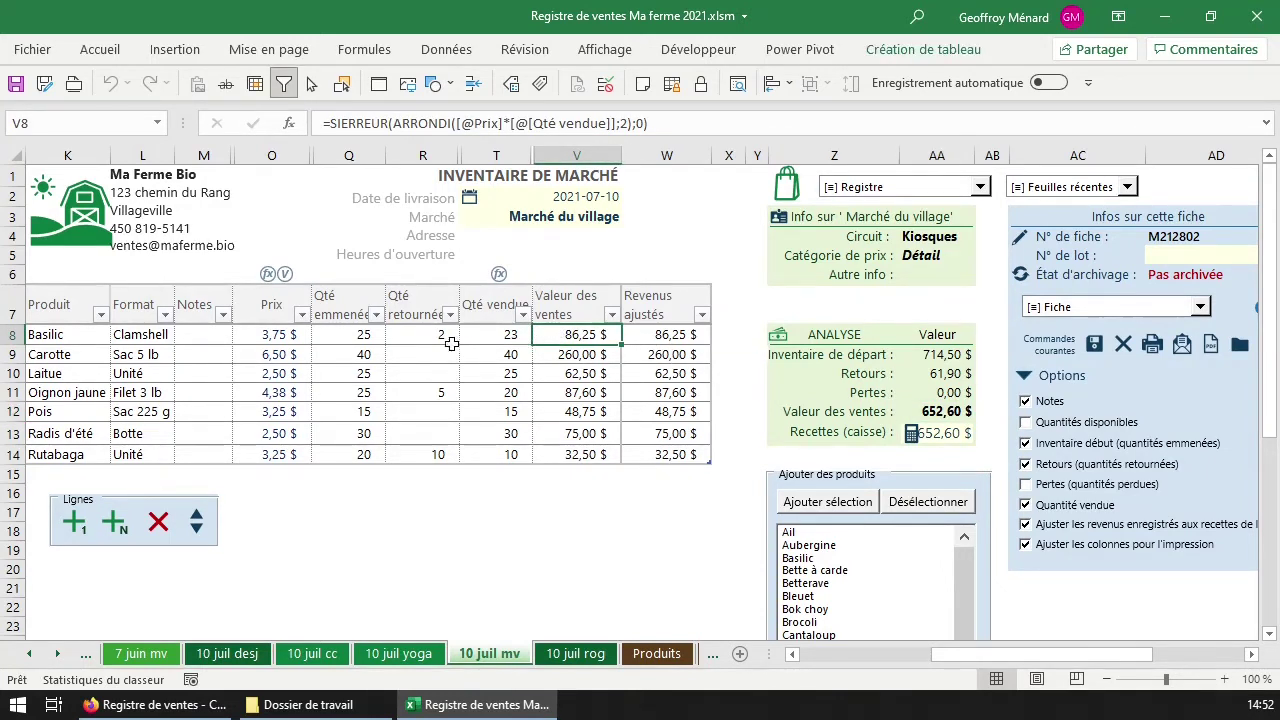
{"action": "left_click", "coordinate": [501, 335]}
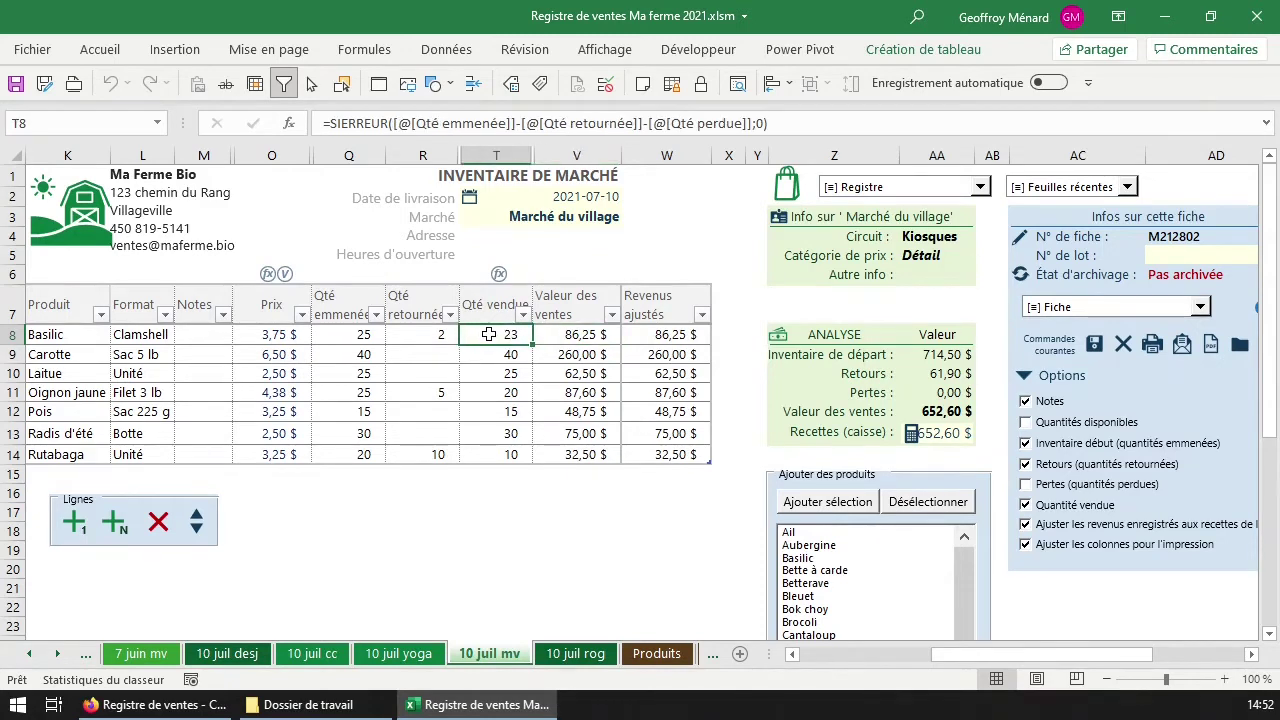
{"action": "left_click", "coordinate": [292, 336]}
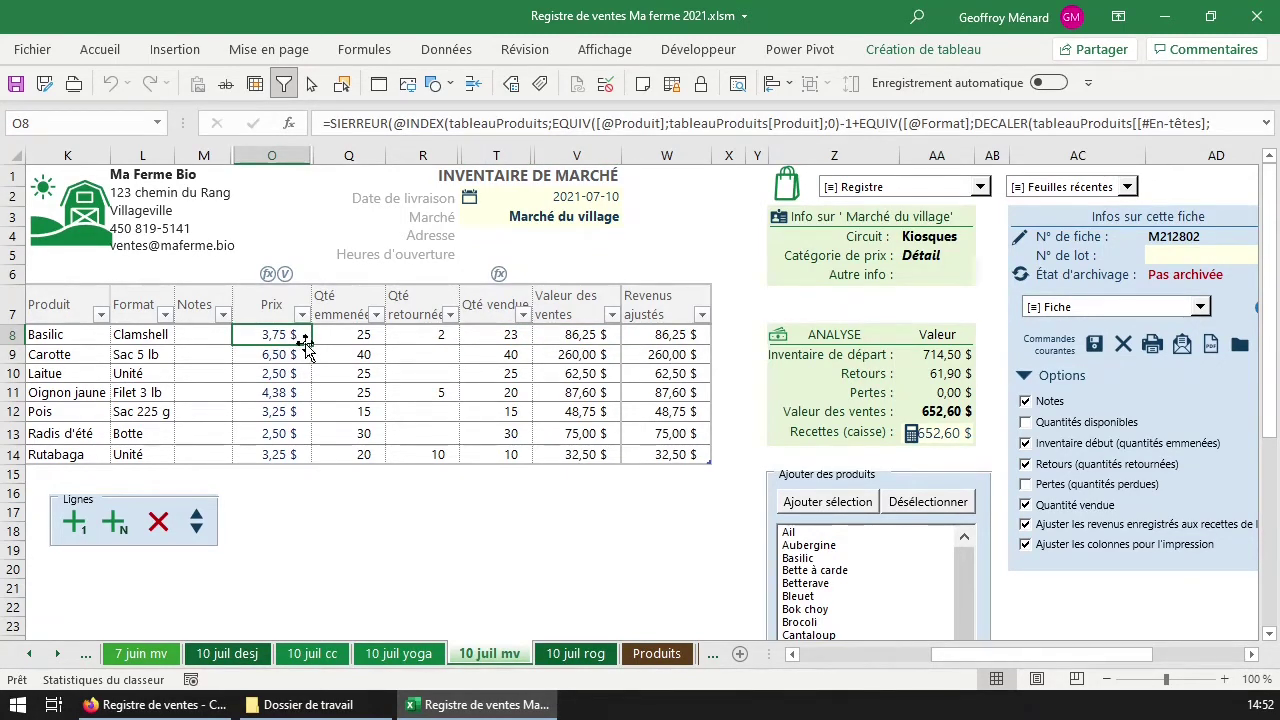
{"action": "left_click", "coordinate": [952, 434]}
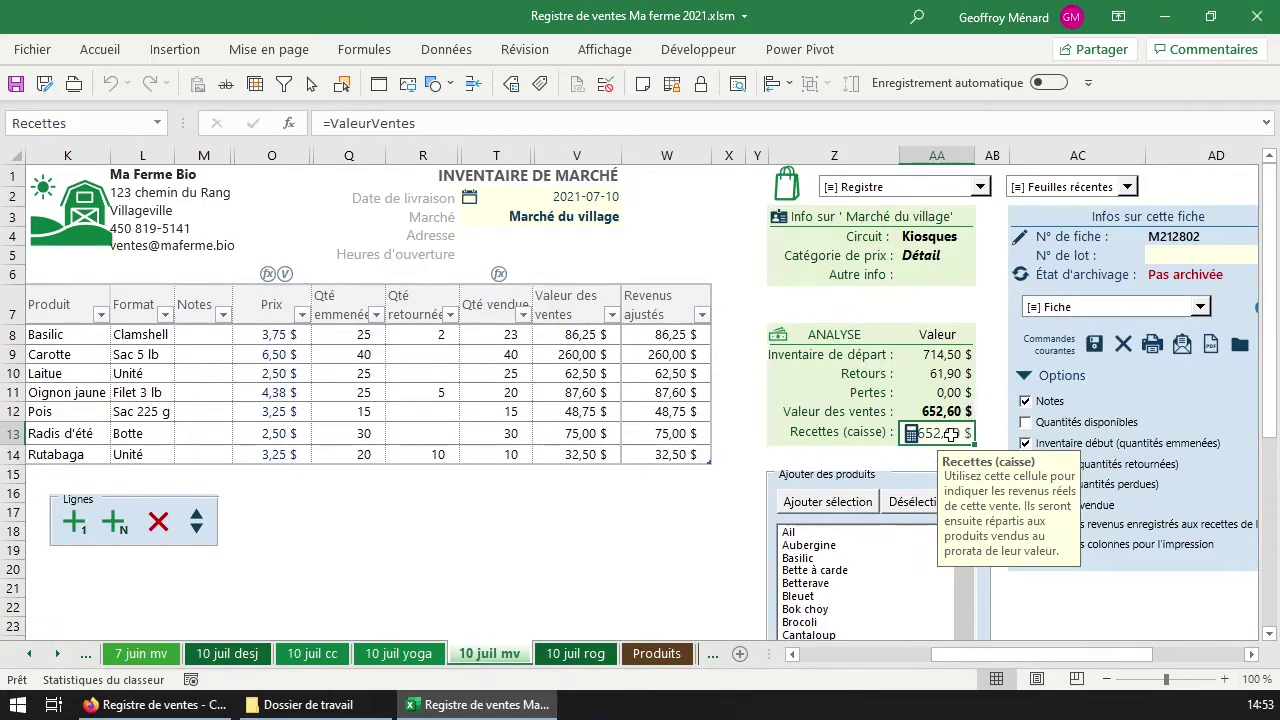
Enter 640 as the Recettes (caisse) cash receipts and check the Revenus ajustés formula.
{"action": "type", "text": "640"}
{"action": "key", "text": "Return"}
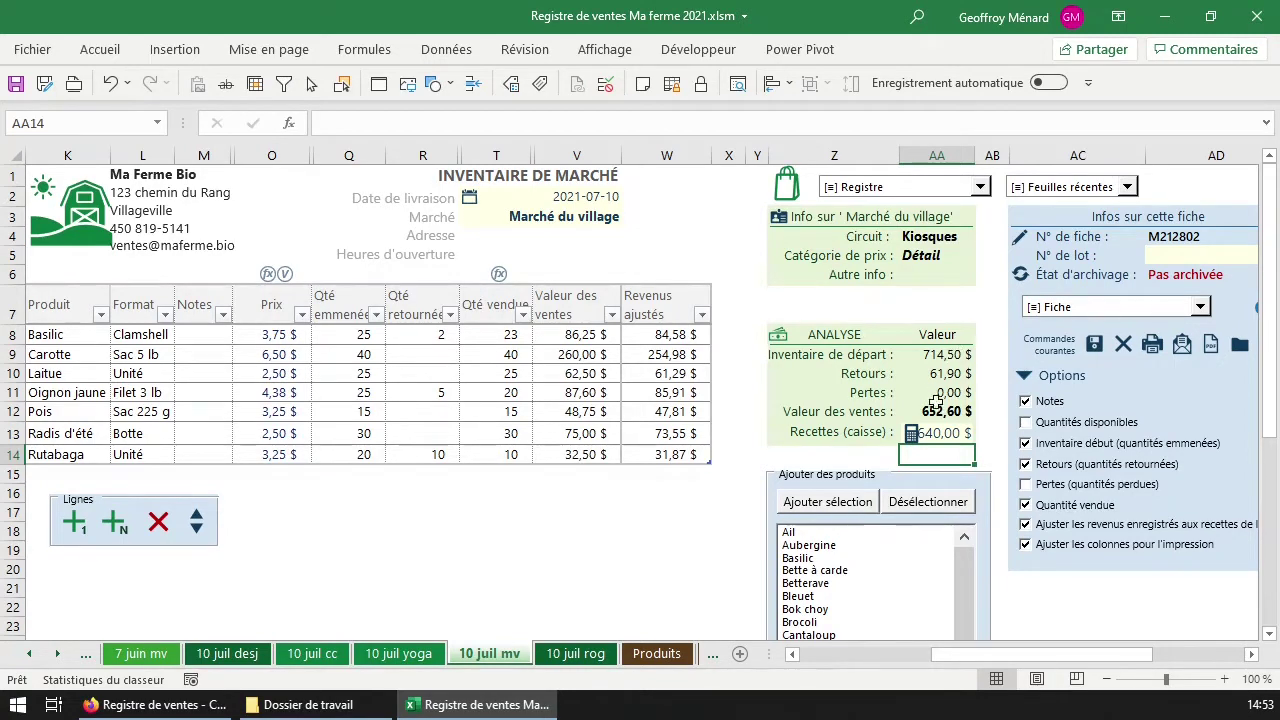
{"action": "left_click_drag", "start_coordinate": [580, 334], "coordinate": [578, 454]}
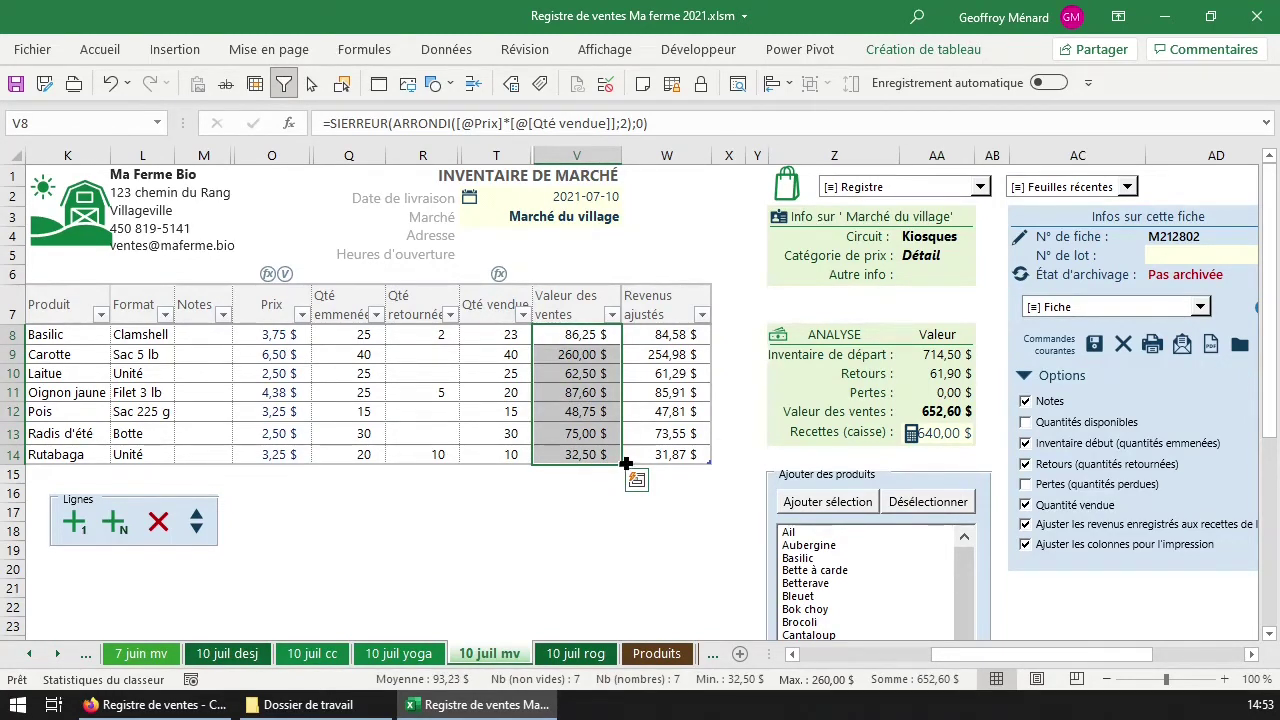
{"action": "left_click", "coordinate": [952, 434]}
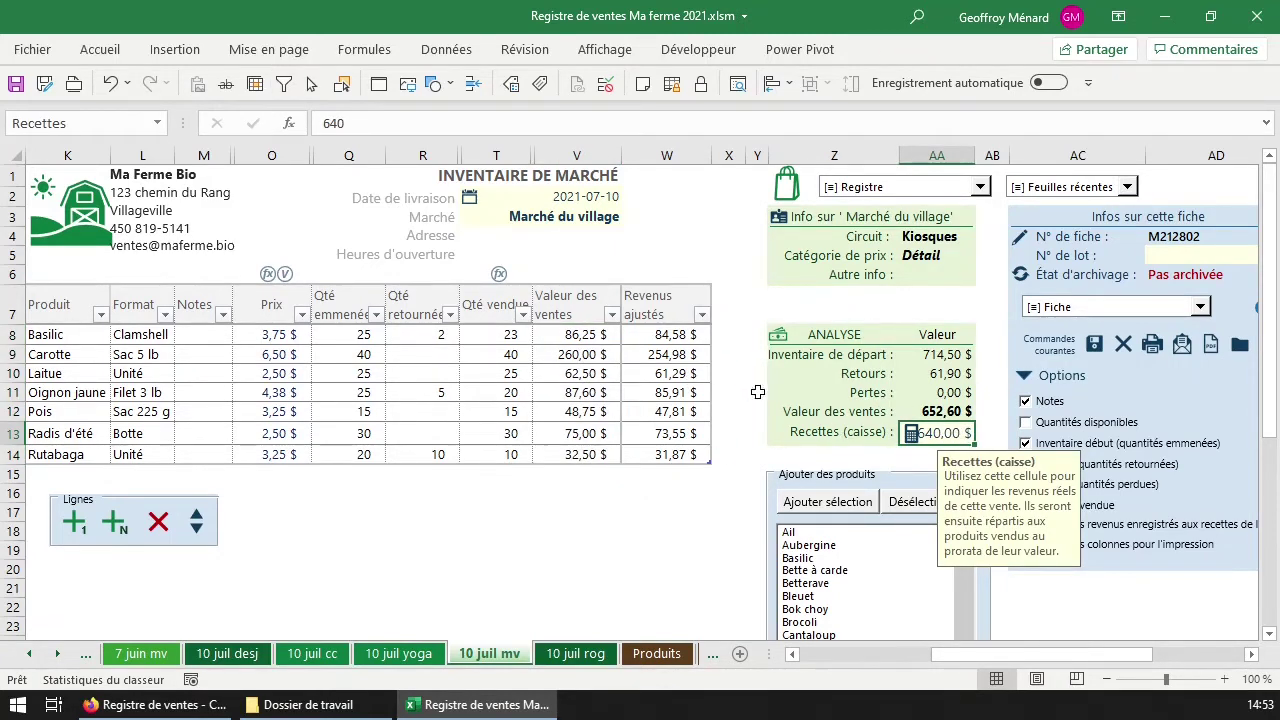
{"action": "left_click", "coordinate": [670, 338]}
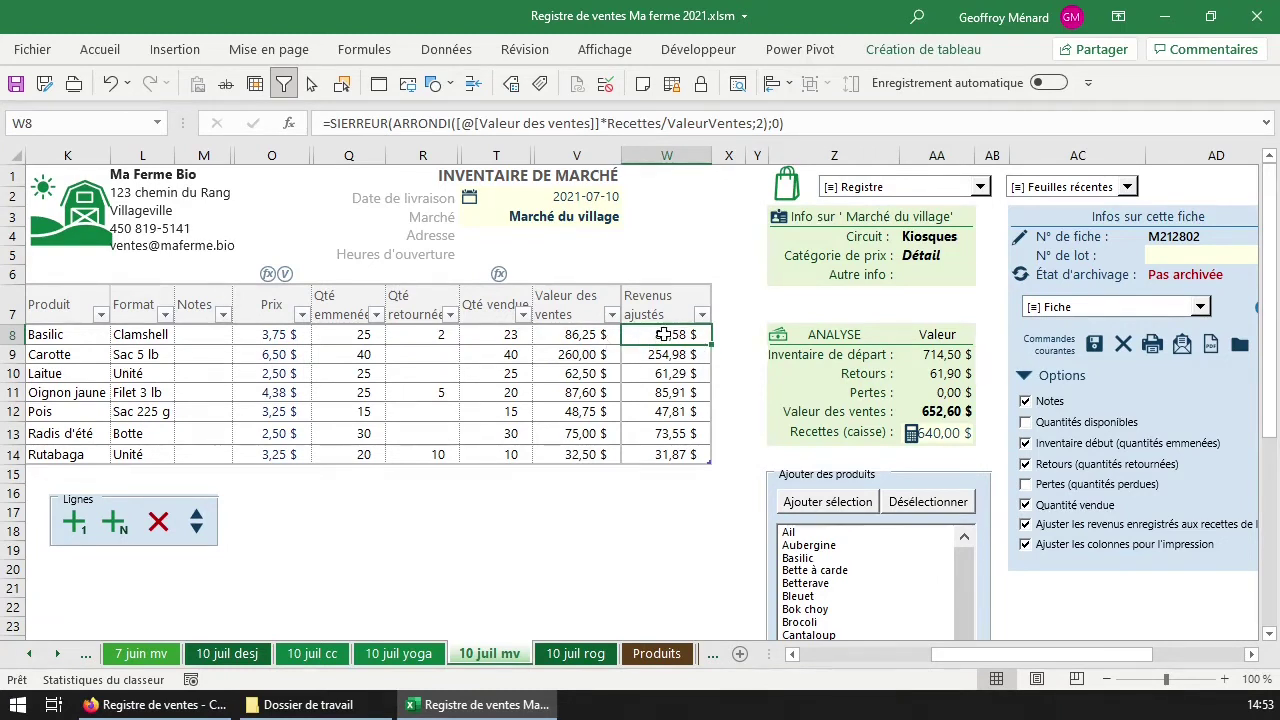
Compare the Valeur des ventes and Revenus ajustés column totals in the status bar.
{"action": "left_click_drag", "start_coordinate": [597, 337], "coordinate": [596, 456]}
{"action": "left_click_drag", "start_coordinate": [678, 402], "coordinate": [654, 339]}
{"action": "left_click", "coordinate": [643, 453]}
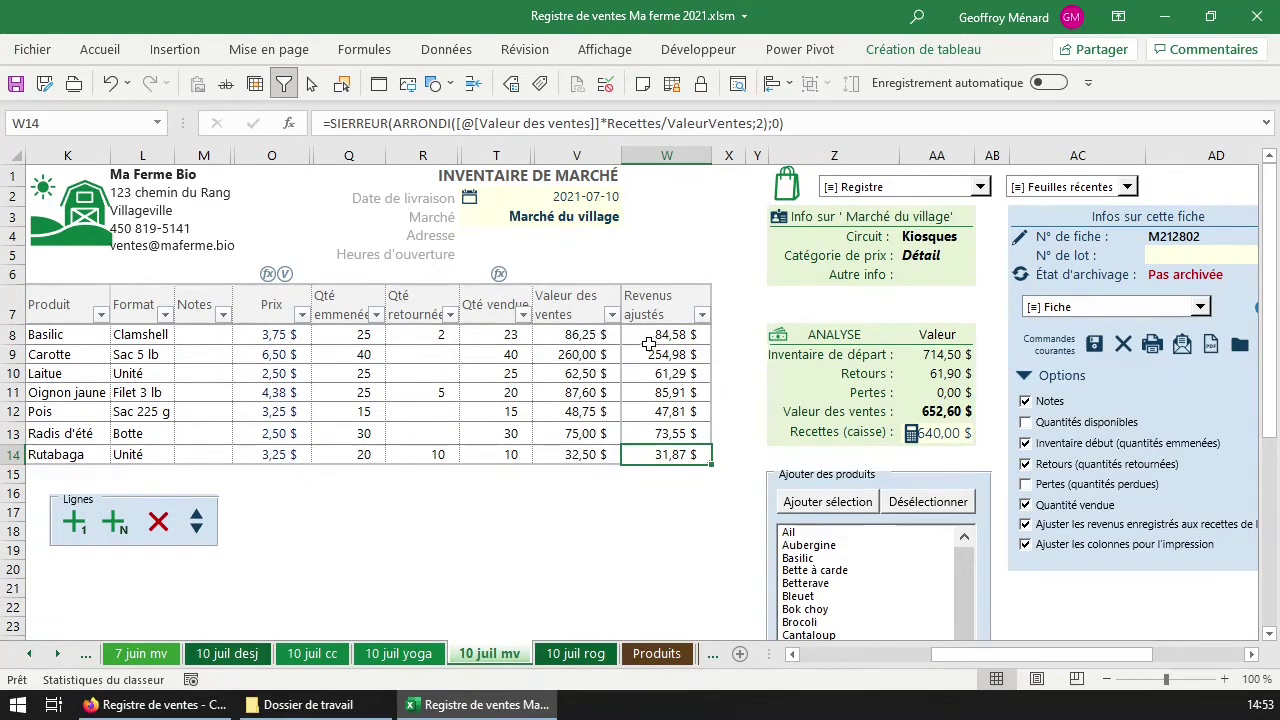
{"action": "left_click_drag", "start_coordinate": [586, 335], "coordinate": [585, 453]}
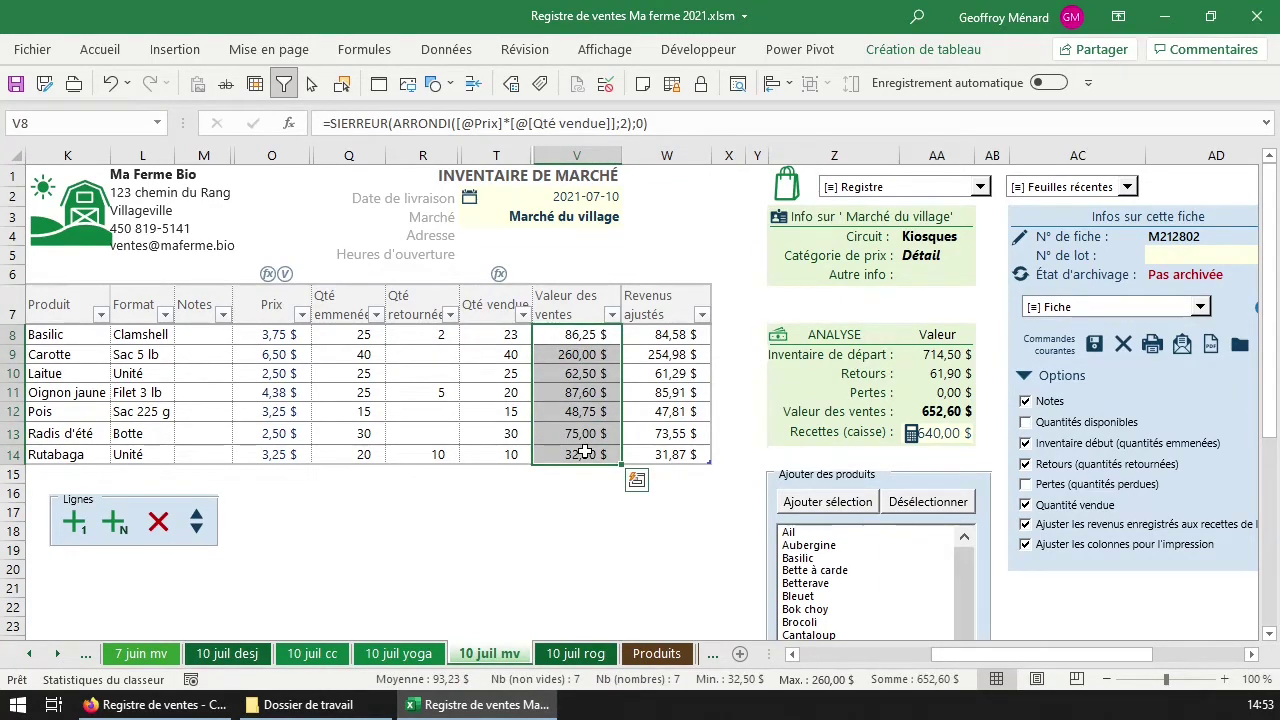
{"action": "left_click_drag", "start_coordinate": [665, 334], "coordinate": [662, 455]}
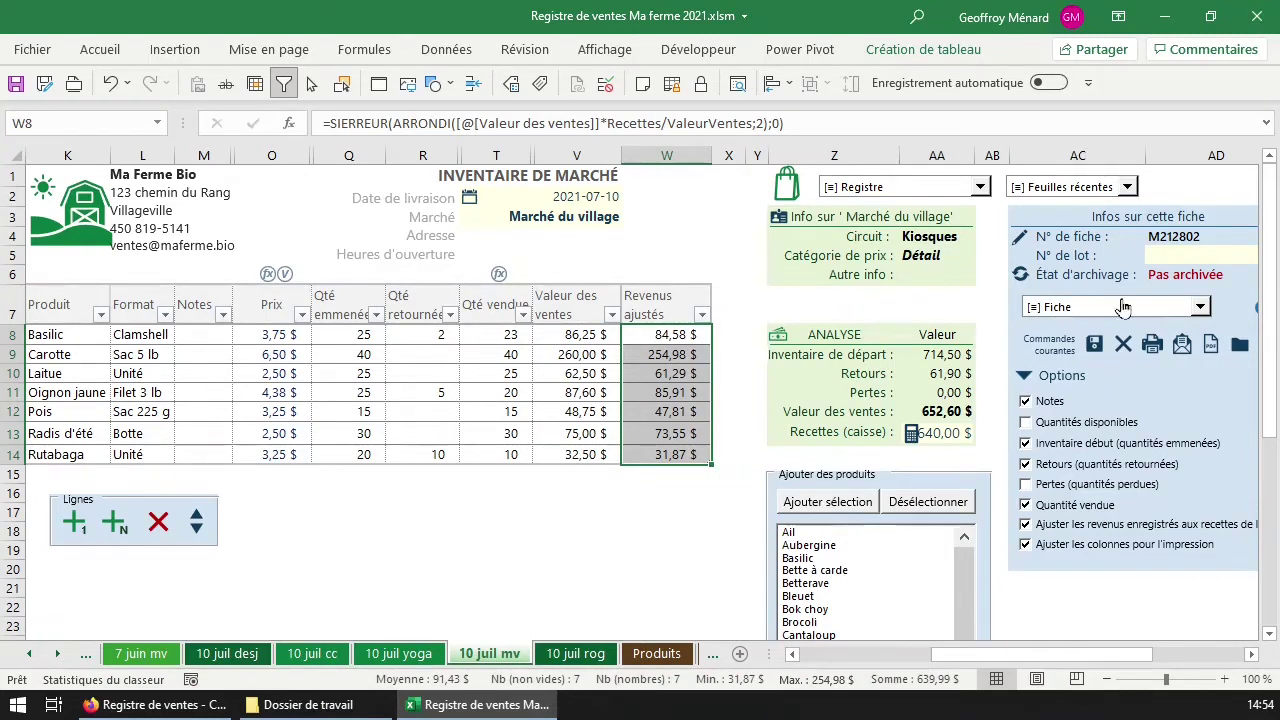
Save and archive the market inventory record, then switch to the 10 juil desj sheet.
{"action": "left_click", "coordinate": [1095, 345]}
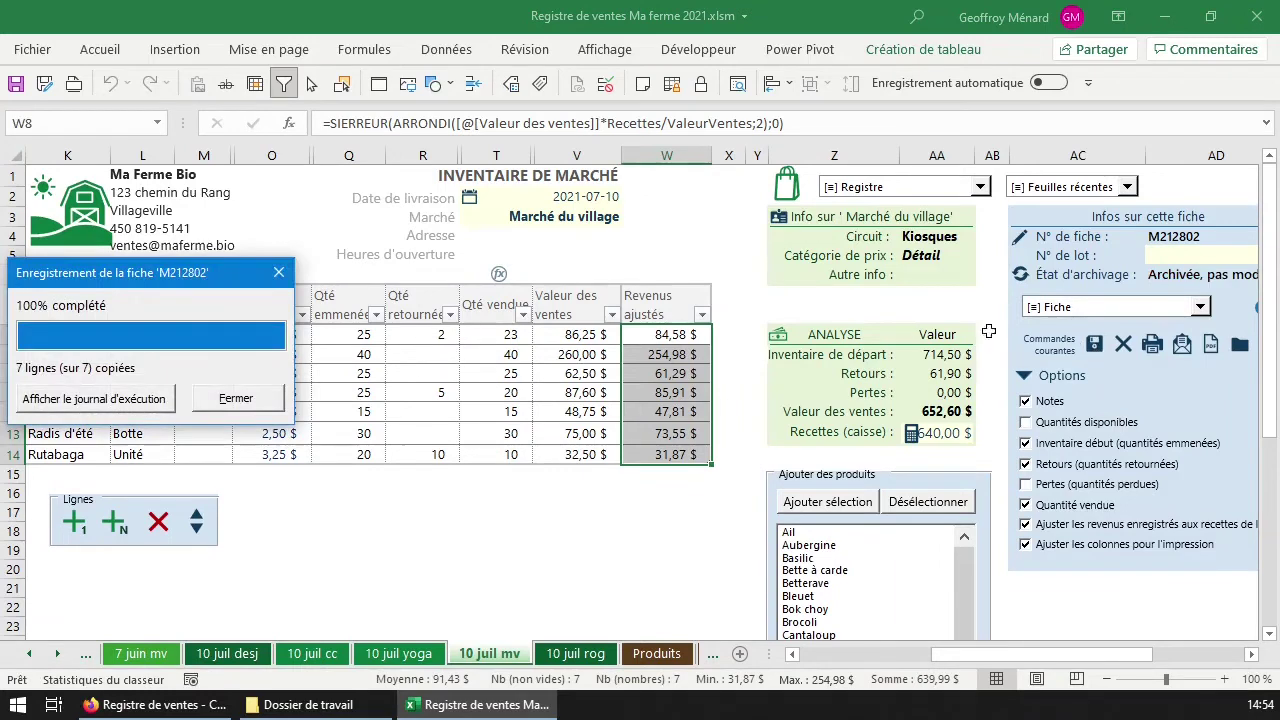
{"action": "left_click", "coordinate": [279, 272]}
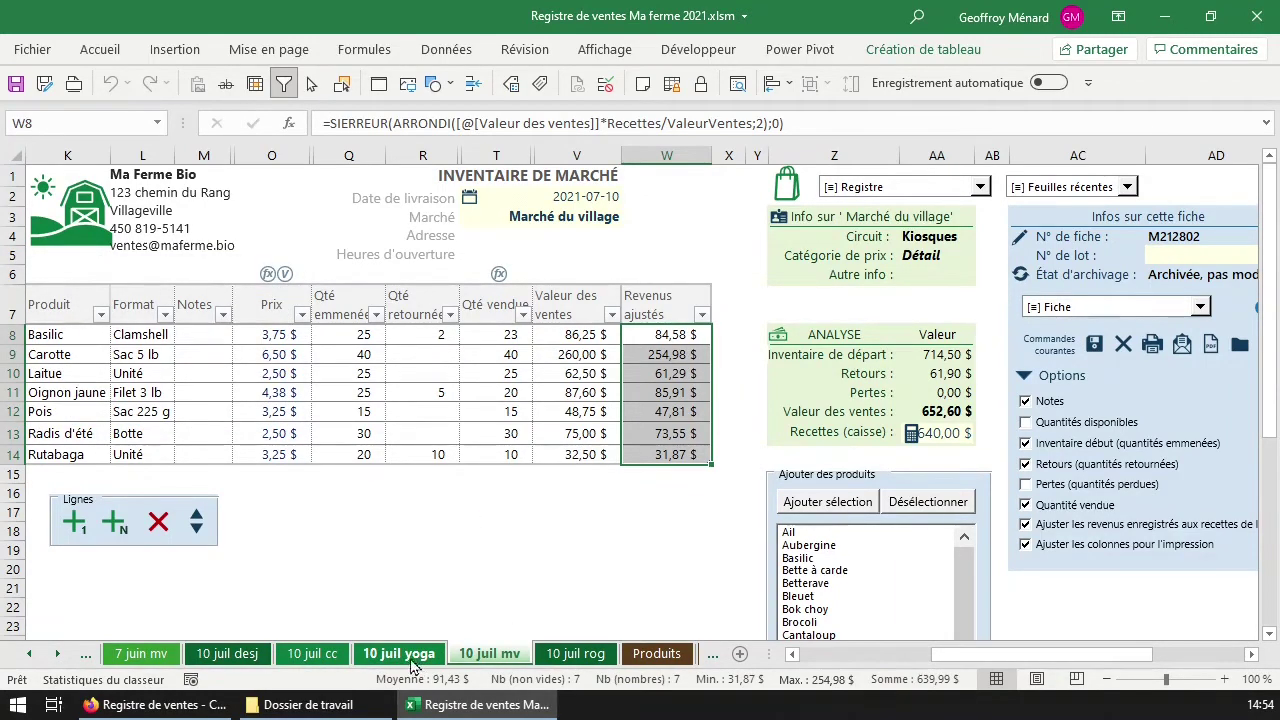
{"action": "left_click", "coordinate": [240, 658]}
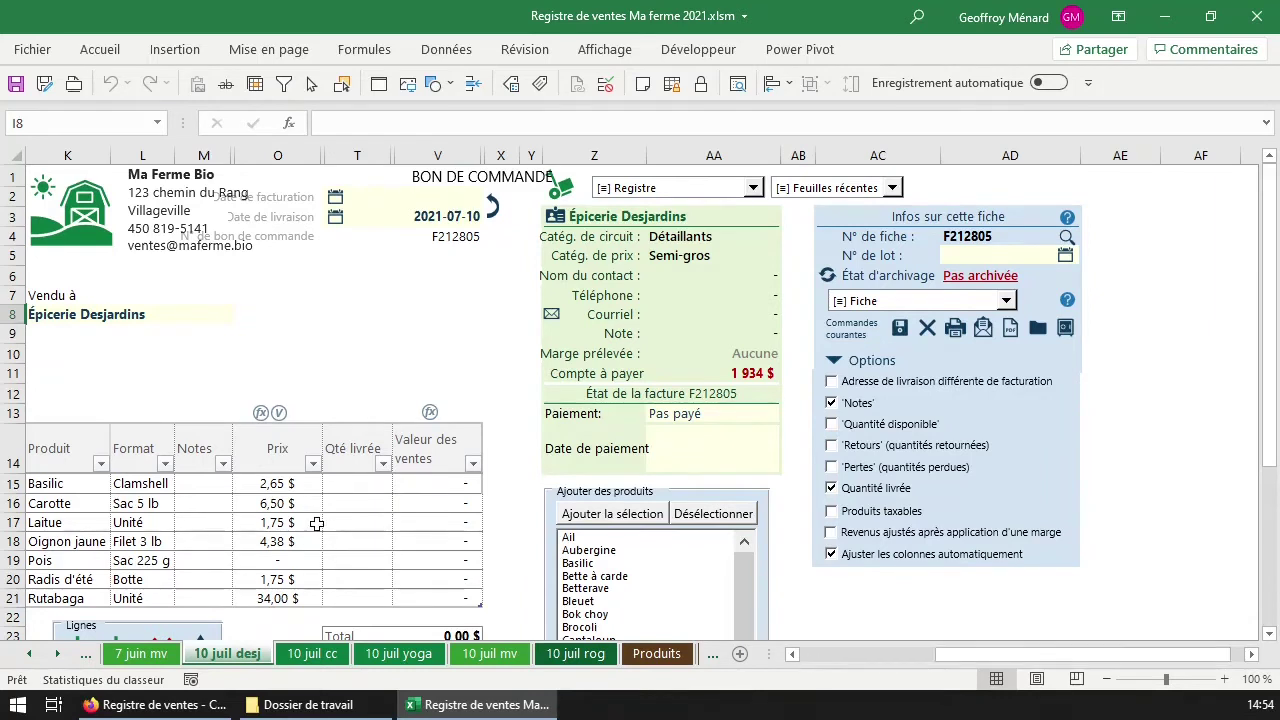
Widen column K and the Prix column on the Épicerie Desjardins form.
{"action": "left_click", "coordinate": [187, 372]}
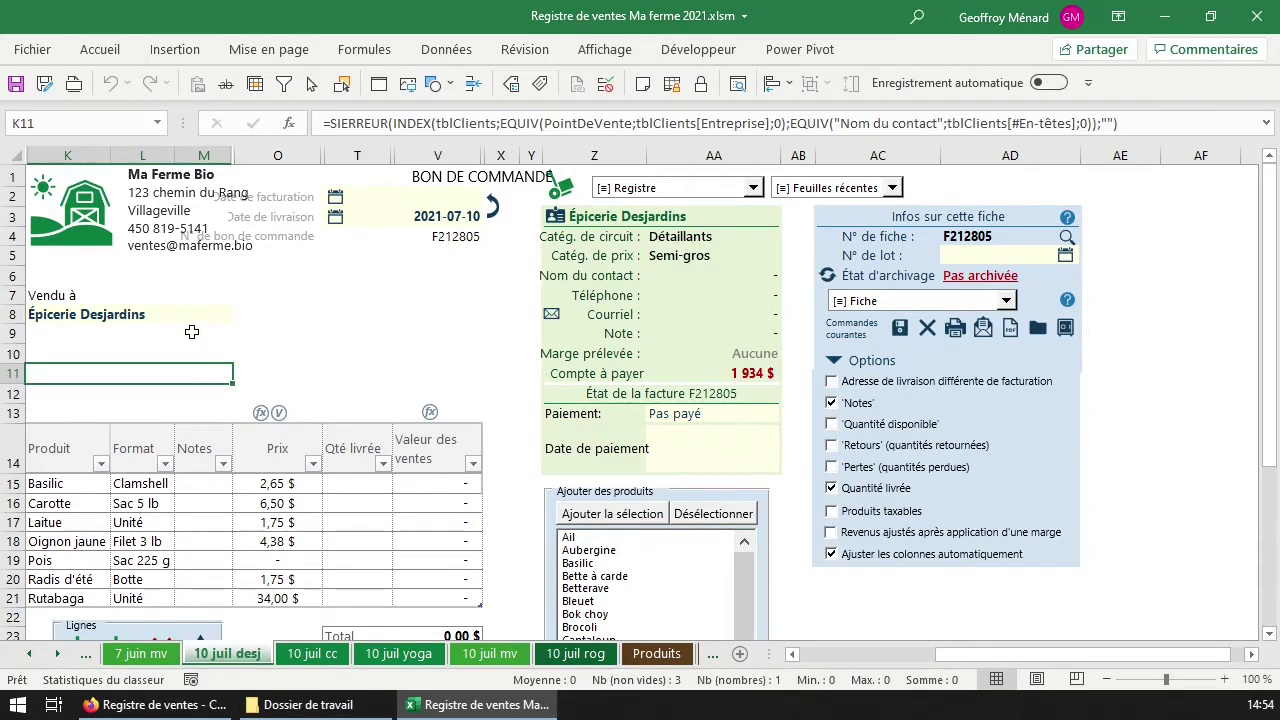
{"action": "left_click_drag", "start_coordinate": [110, 155], "coordinate": [219, 153]}
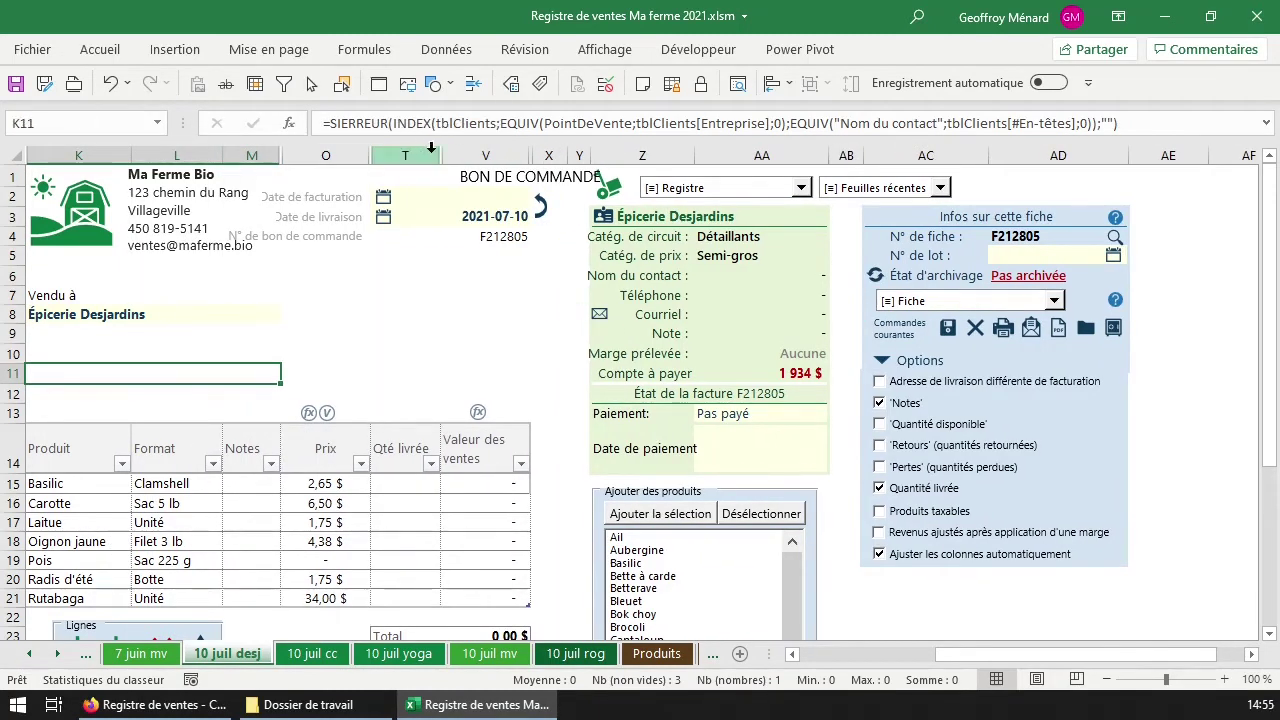
{"action": "left_click_drag", "start_coordinate": [375, 153], "coordinate": [378, 156]}
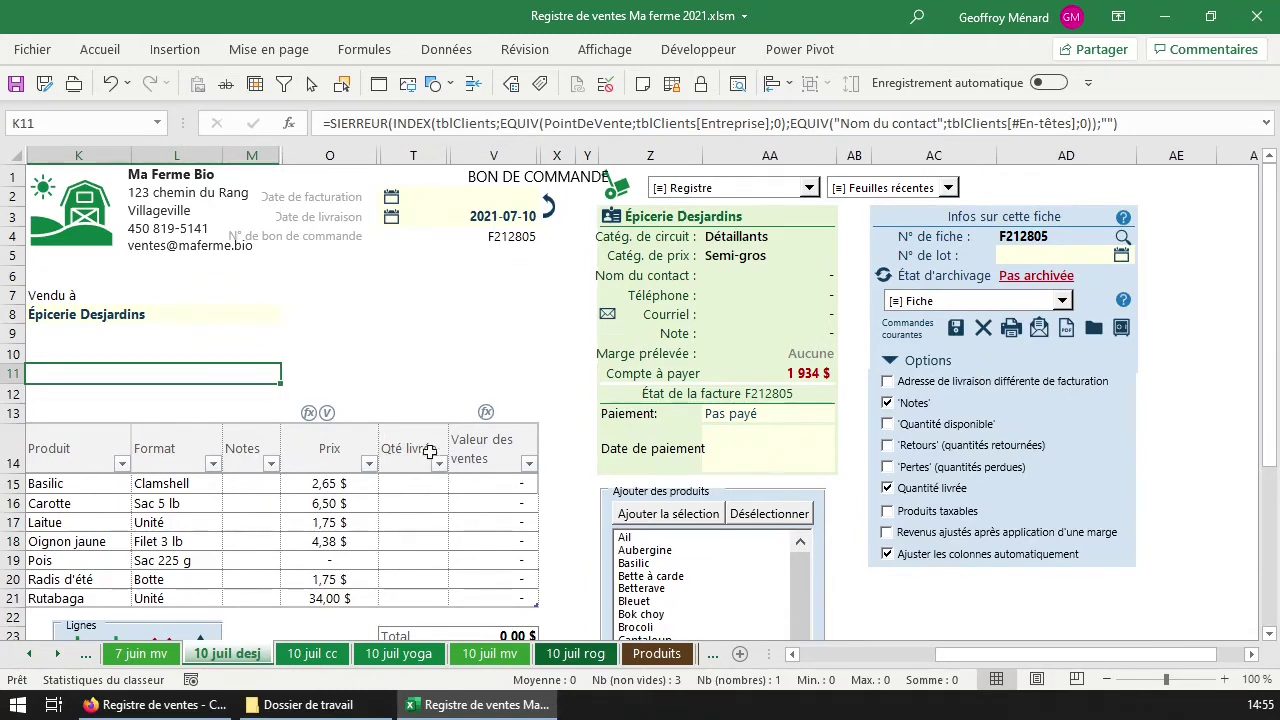
Set the form type to Bon de commande so it shows available and ordered quantities.
{"action": "left_click", "coordinate": [552, 196]}
{"action": "left_click", "coordinate": [521, 368]}
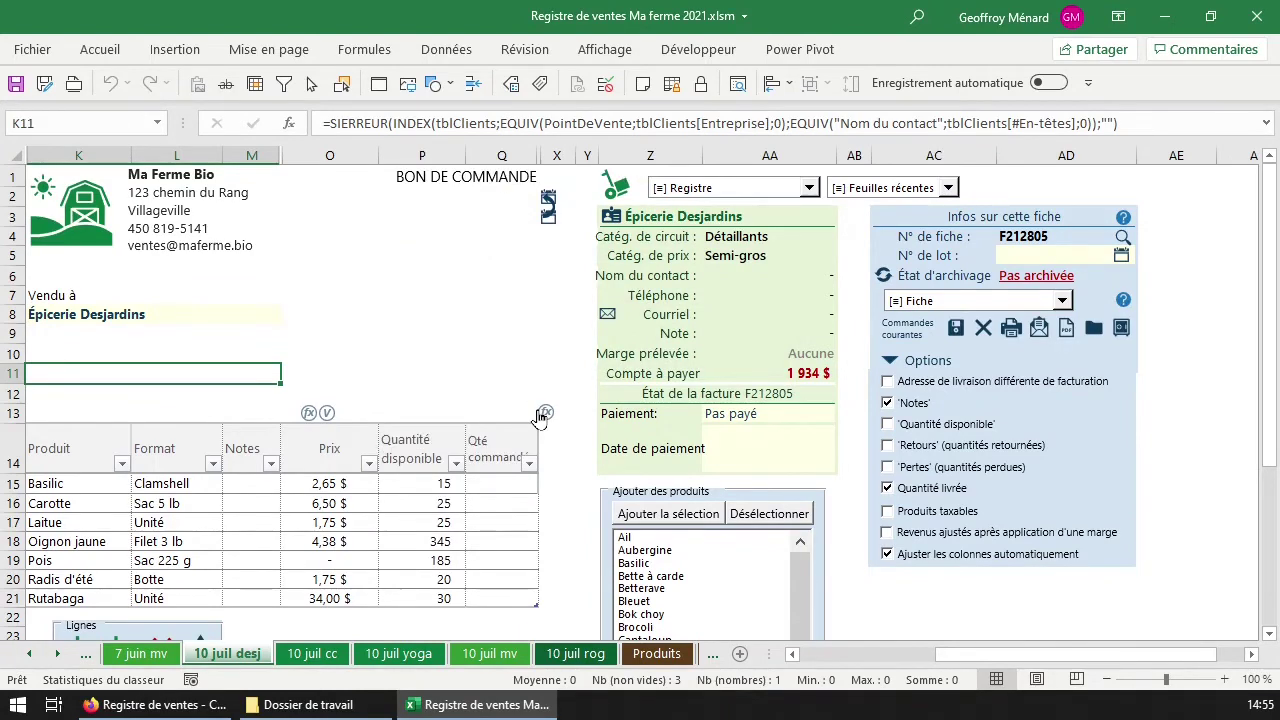
{"action": "left_click", "coordinate": [550, 198]}
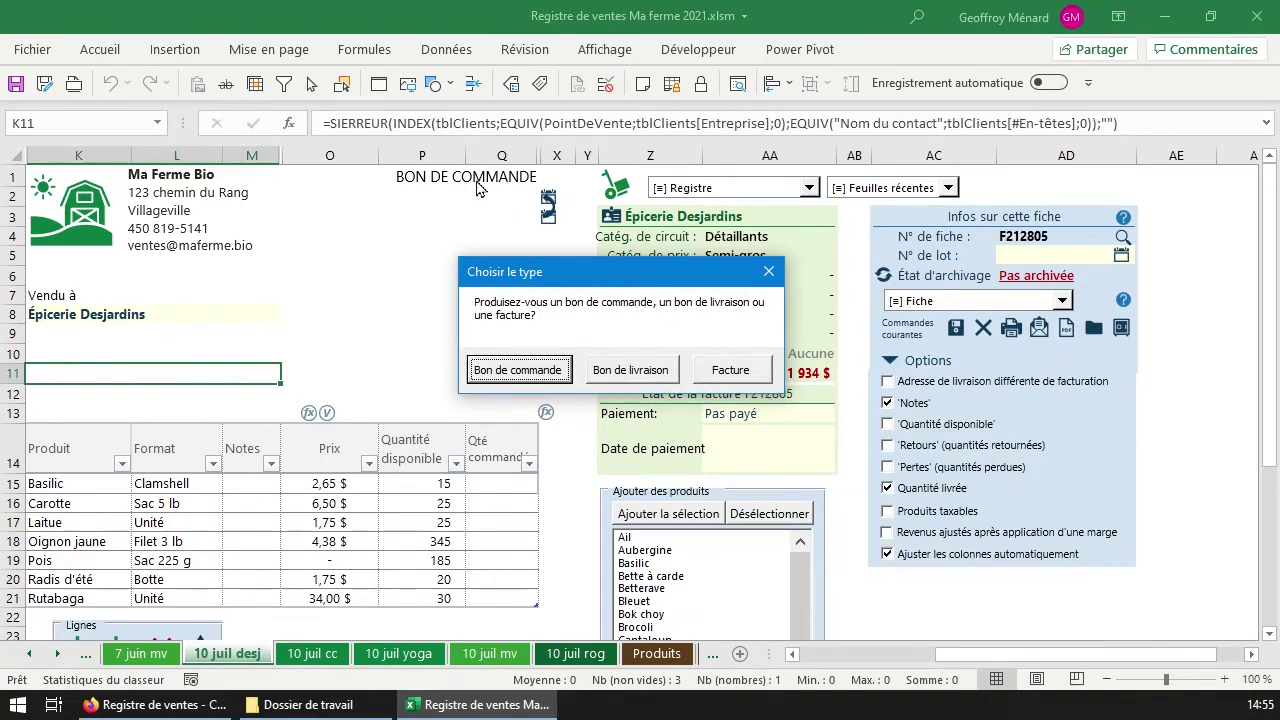
{"action": "left_click", "coordinate": [768, 271]}
{"action": "left_click", "coordinate": [517, 370]}
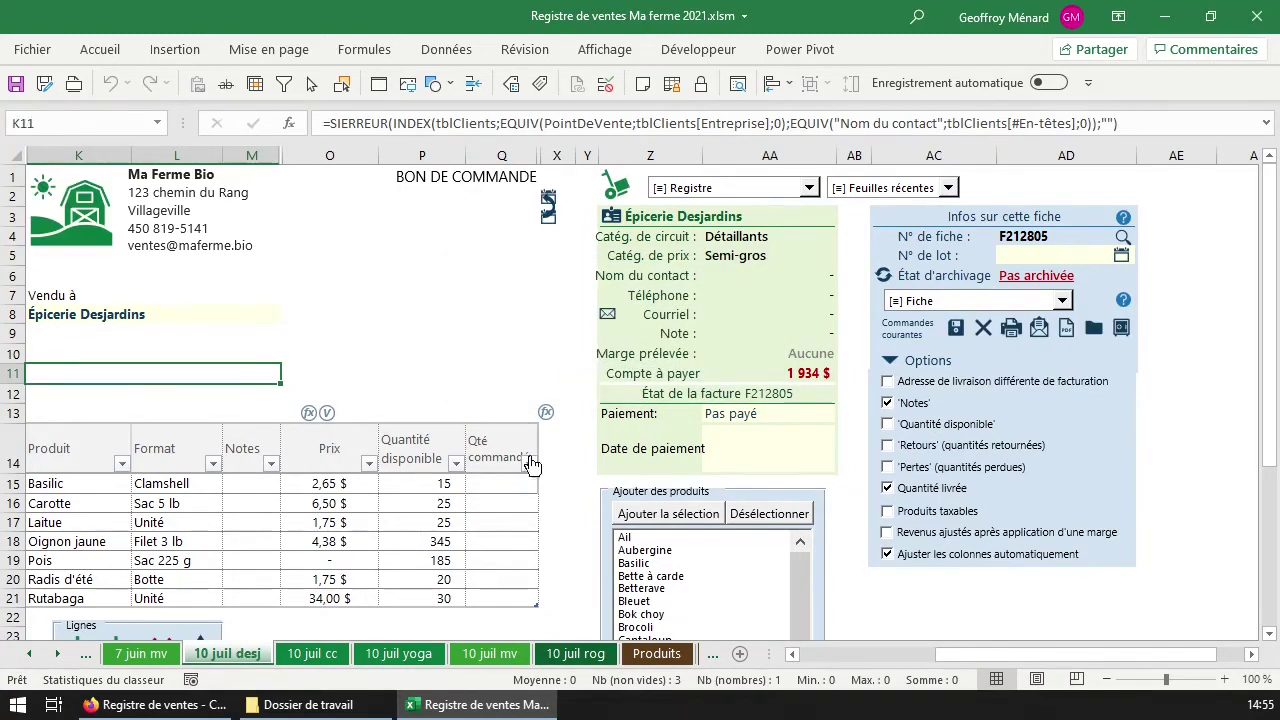
{"action": "left_click_drag", "start_coordinate": [58, 487], "coordinate": [329, 597]}
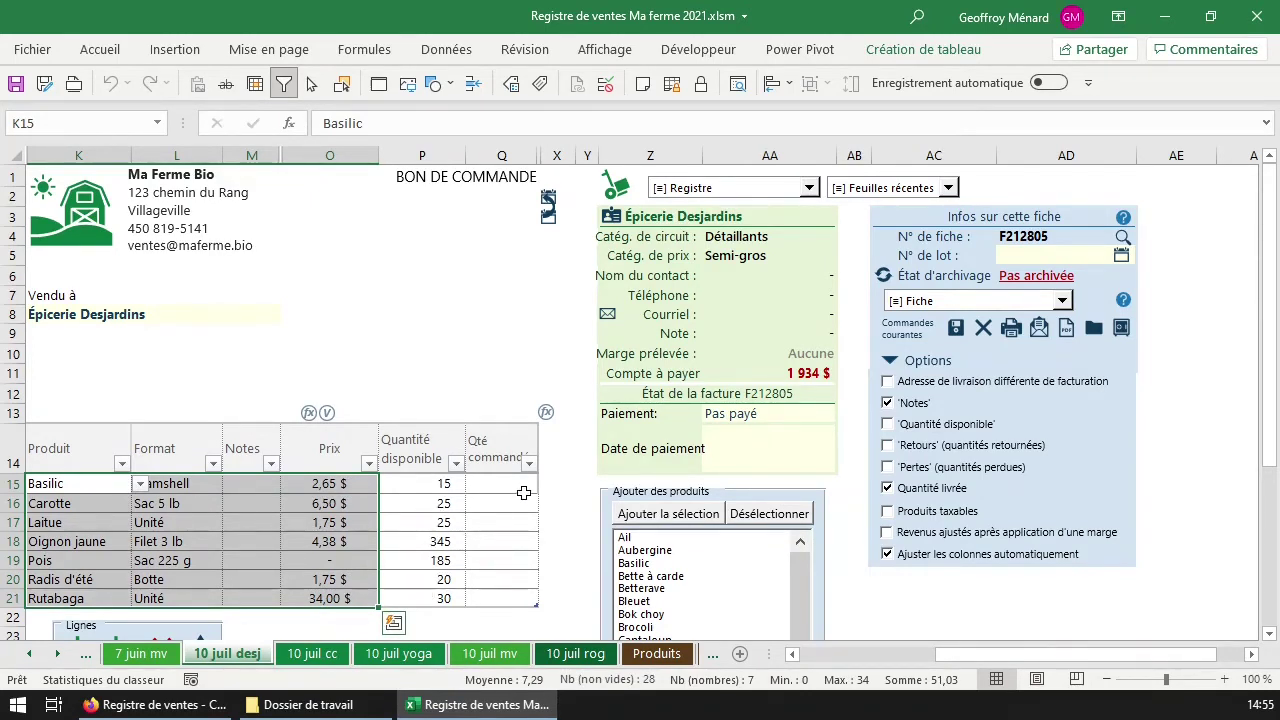
Add the client's purchasing e-mail address to the Courriel field in the client list.
{"action": "left_click", "coordinate": [1066, 328]}
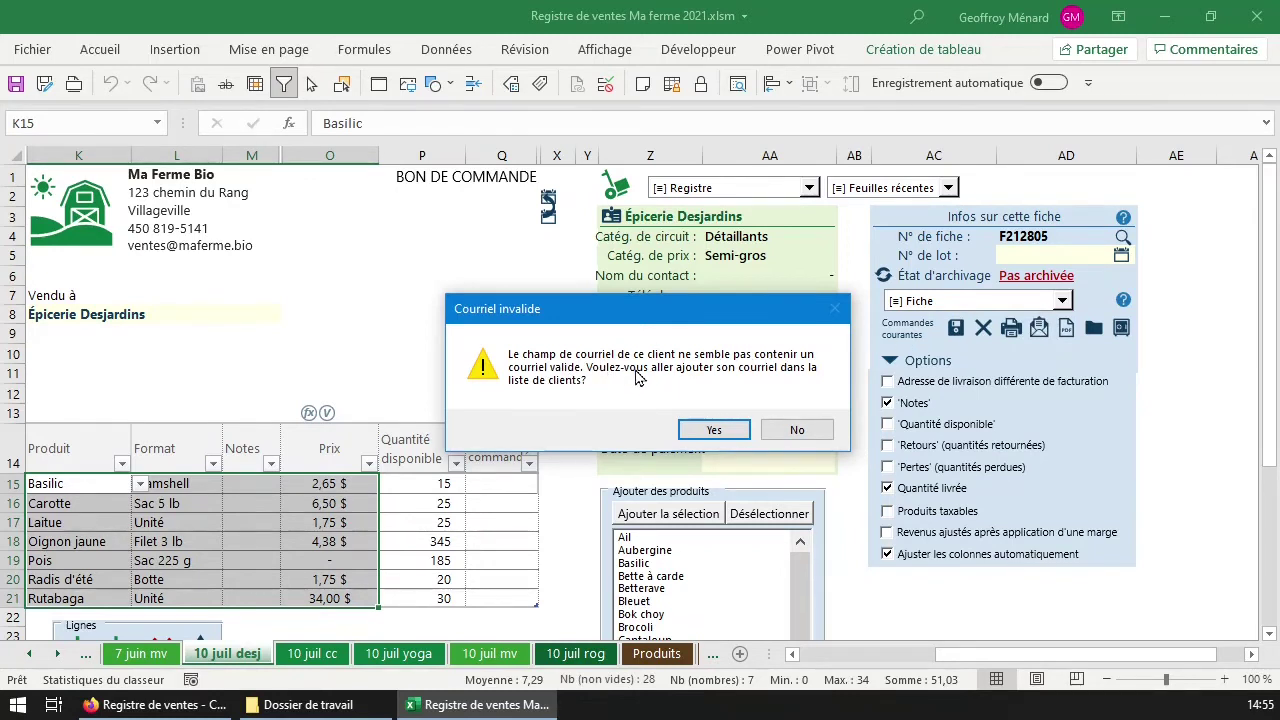
{"action": "left_click", "coordinate": [718, 429]}
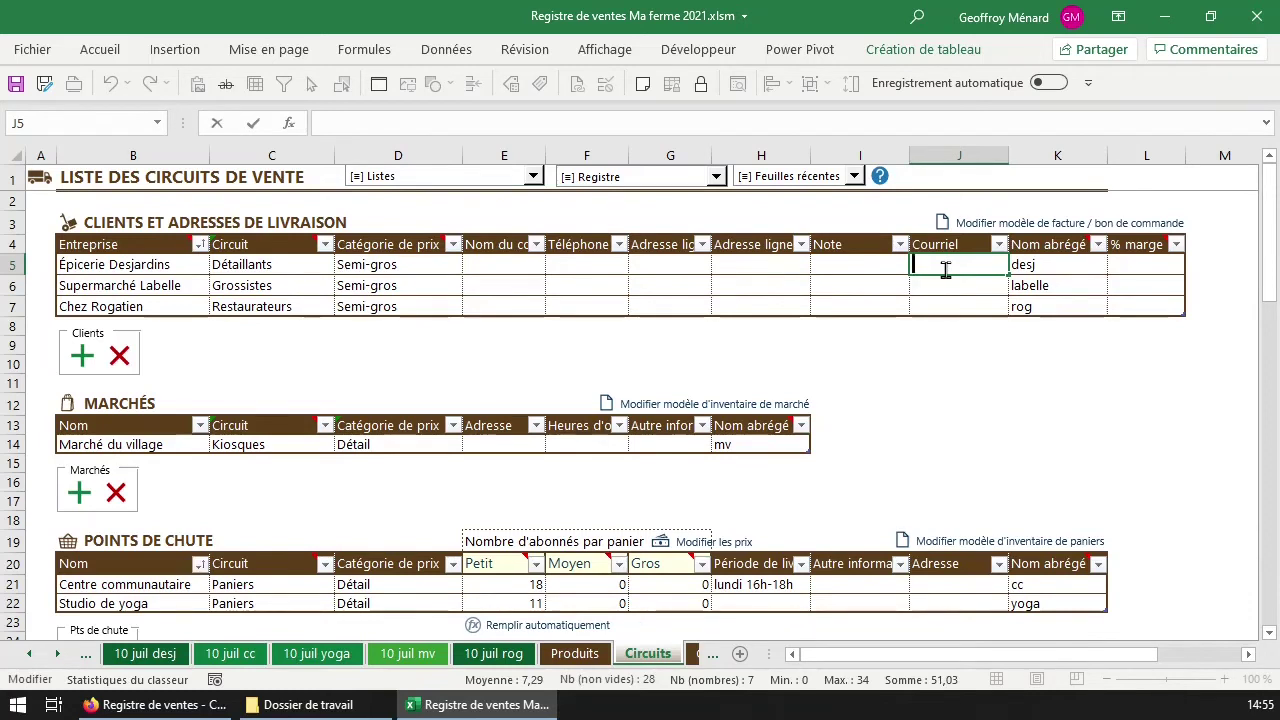
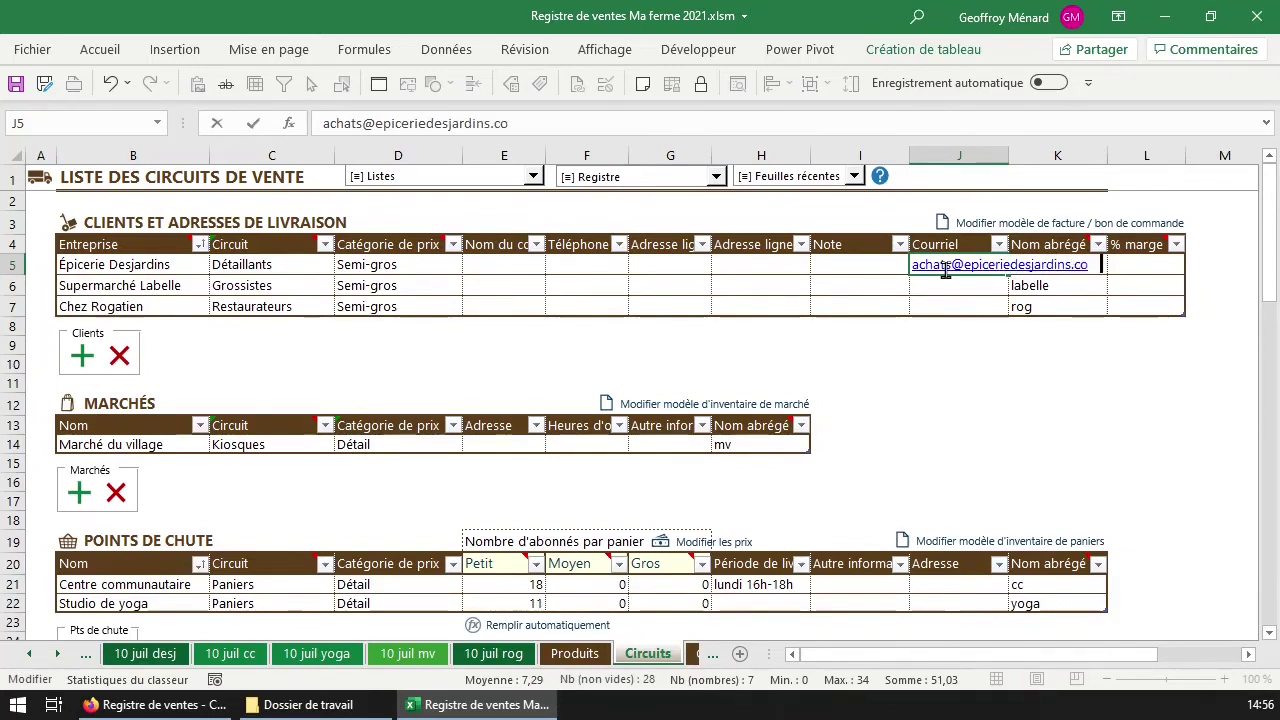
{"action": "key", "text": "Return"}
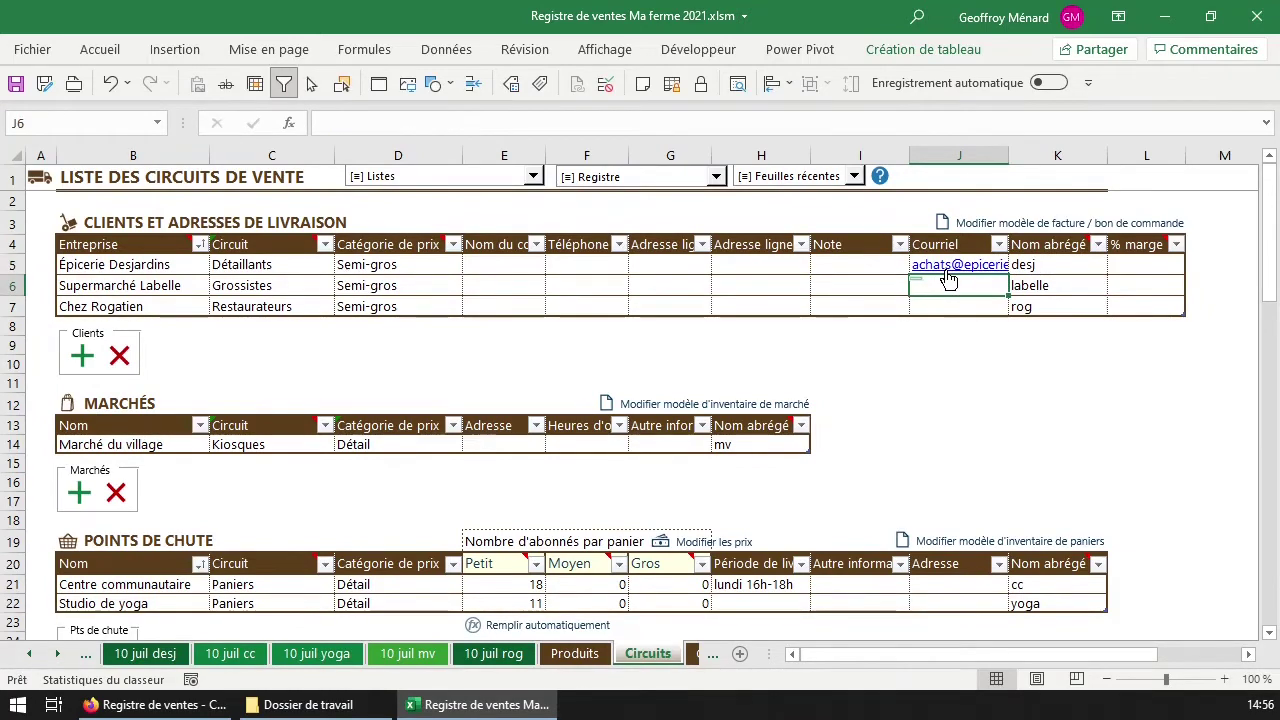
Return to the 10 juil desj order sheet and start e-mailing the product availability to the client.
{"action": "left_click", "coordinate": [800, 178]}
{"action": "left_click", "coordinate": [802, 205]}
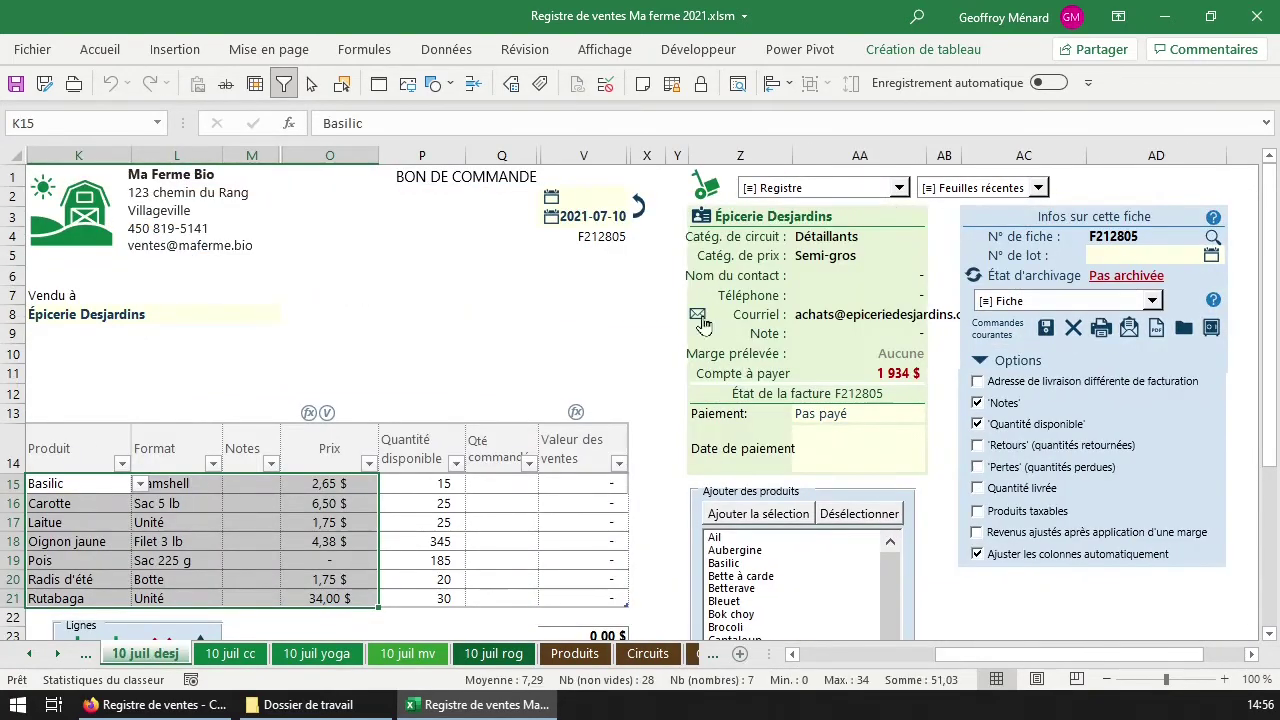
{"action": "left_click", "coordinate": [1129, 328]}
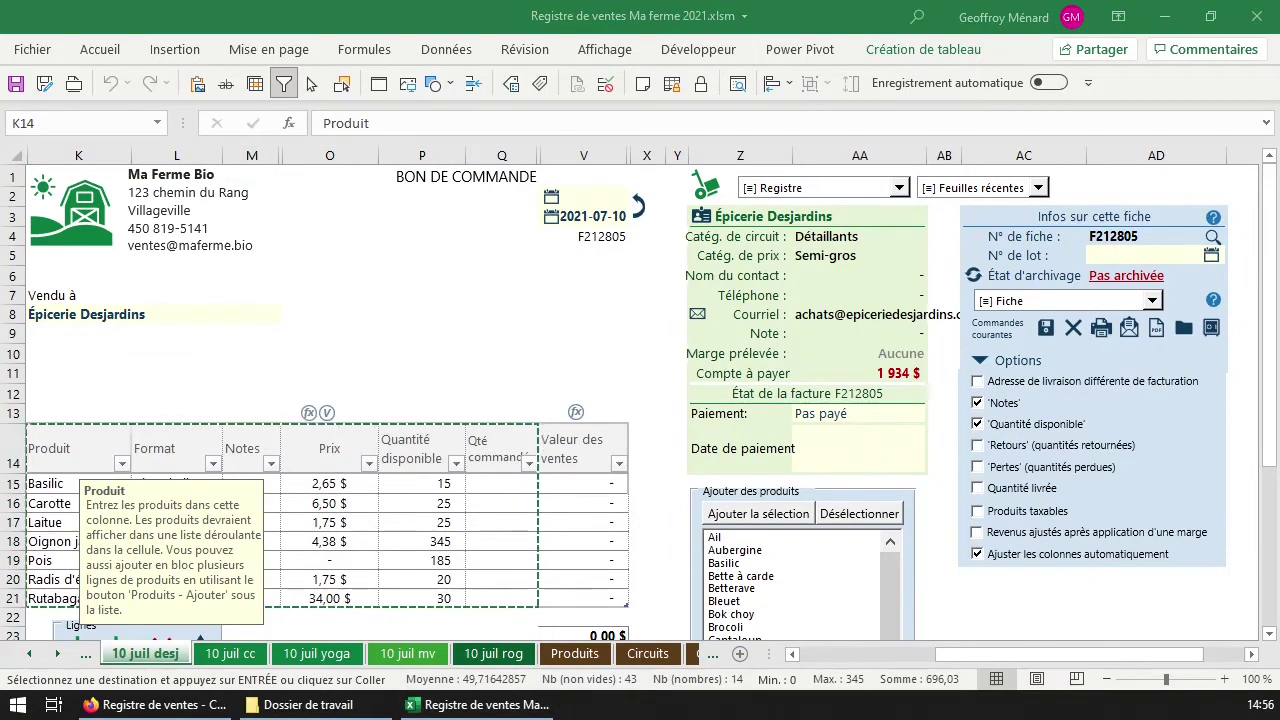
{"action": "left_click_drag", "start_coordinate": [120, 275], "coordinate": [1018, 67]}
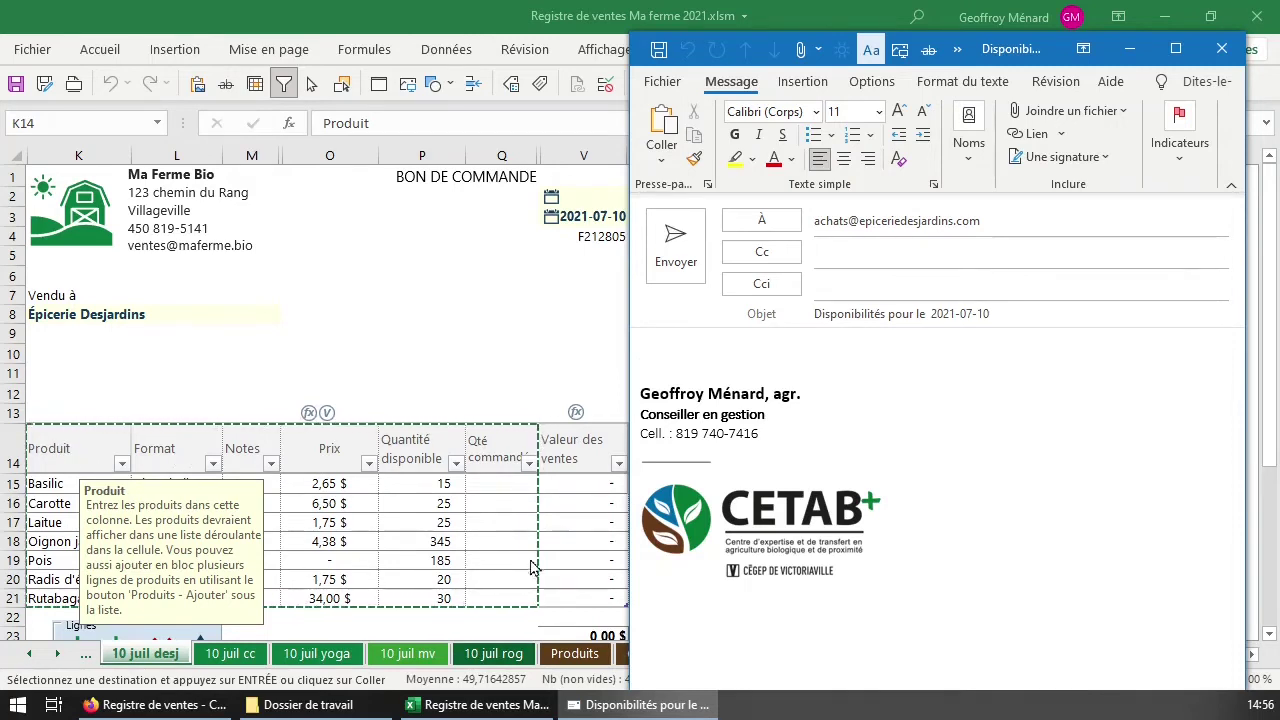
{"action": "type", "text": "Produit\tFormat\tNotes\tPrix\tQuantité disponible\tQté commandée Basilic\tClamshell\t\t2,65 $\t15\t Carotte\tSac 5 lb\t\t6,50 $\t25\t Laitue\tUnité\t\t1,75 $\t25\t Oignon jaune\tFilet 3 lb\t\t4,38 $\t345\t Pois\tSac 225 g\t\t-\t185\t Radis d'été\tBotte\t\t1,75 $\t20\t Rutabaga\tUnité\t\t34,00 $\t30"}
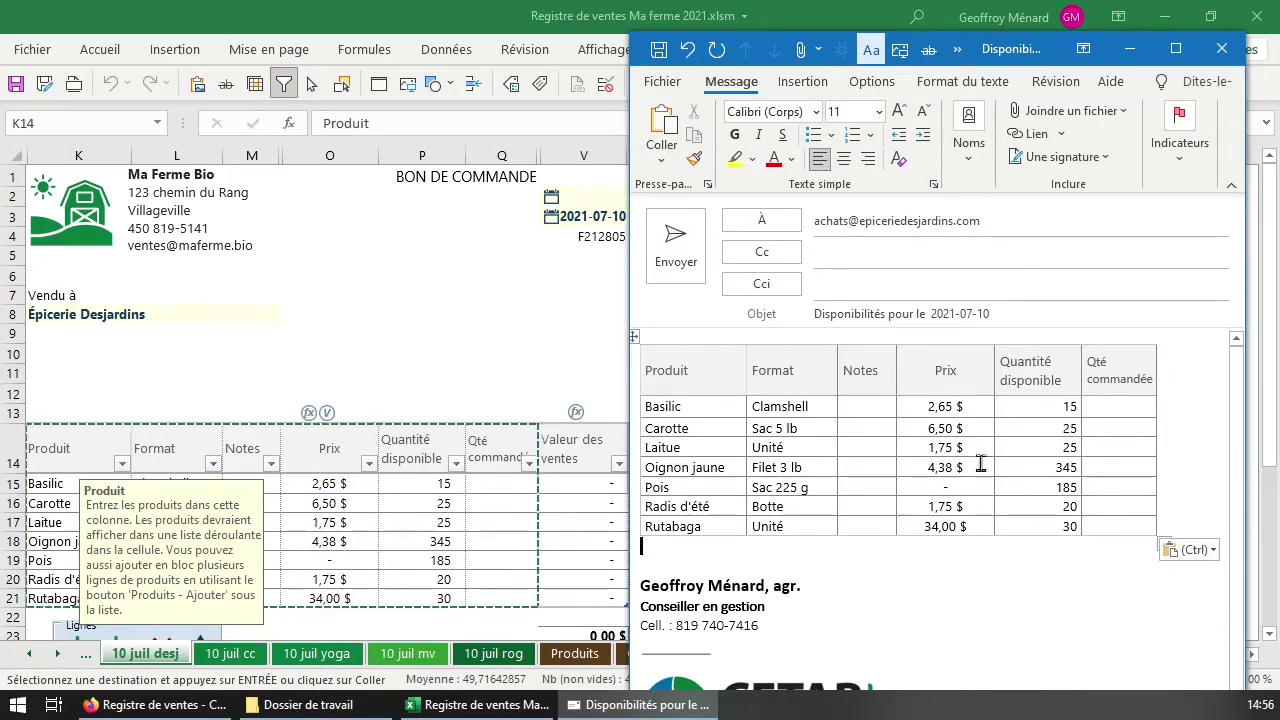
{"action": "left_click_drag", "start_coordinate": [1122, 413], "coordinate": [1124, 534]}
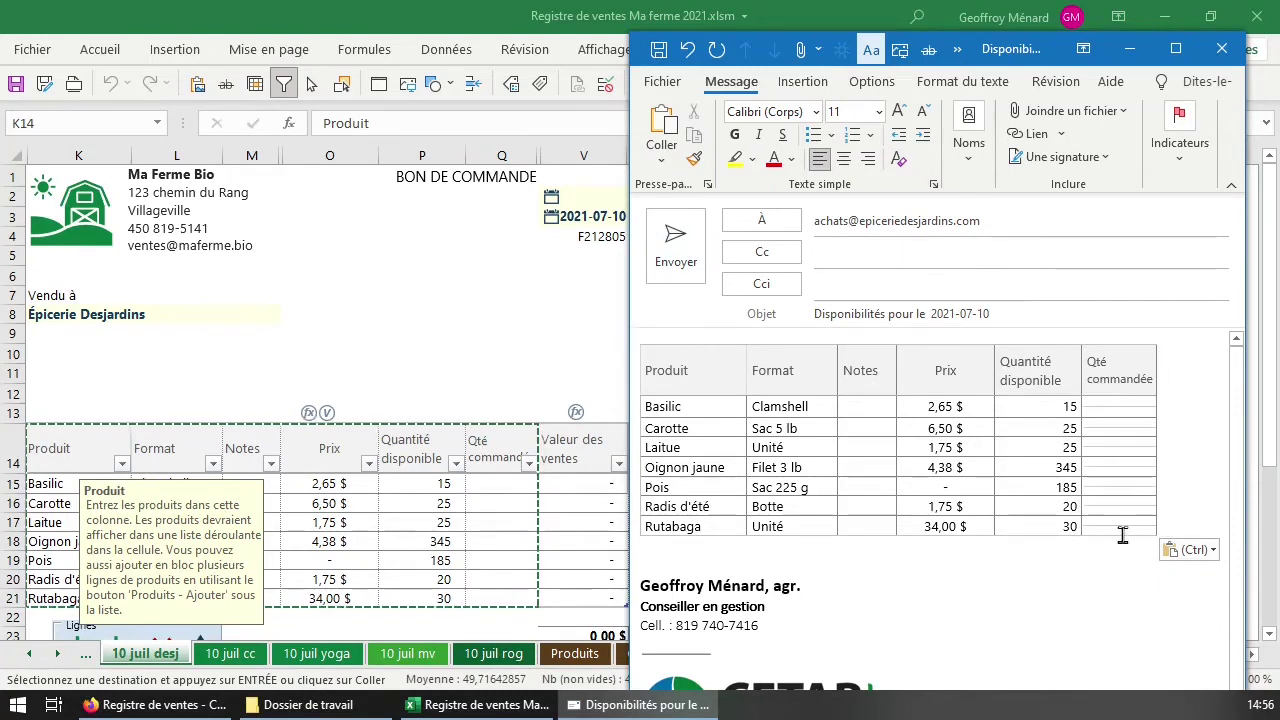
{"action": "left_click", "coordinate": [1222, 48]}
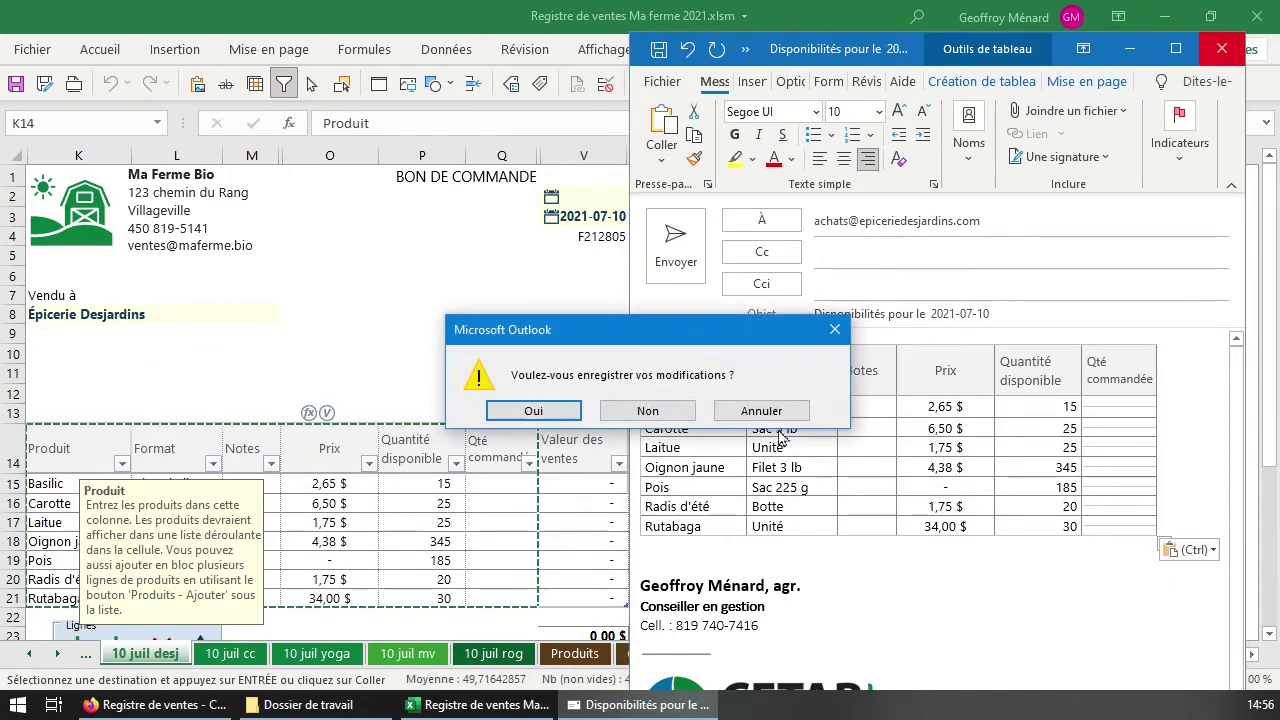
{"action": "left_click", "coordinate": [652, 412]}
{"action": "left_click", "coordinate": [475, 490]}
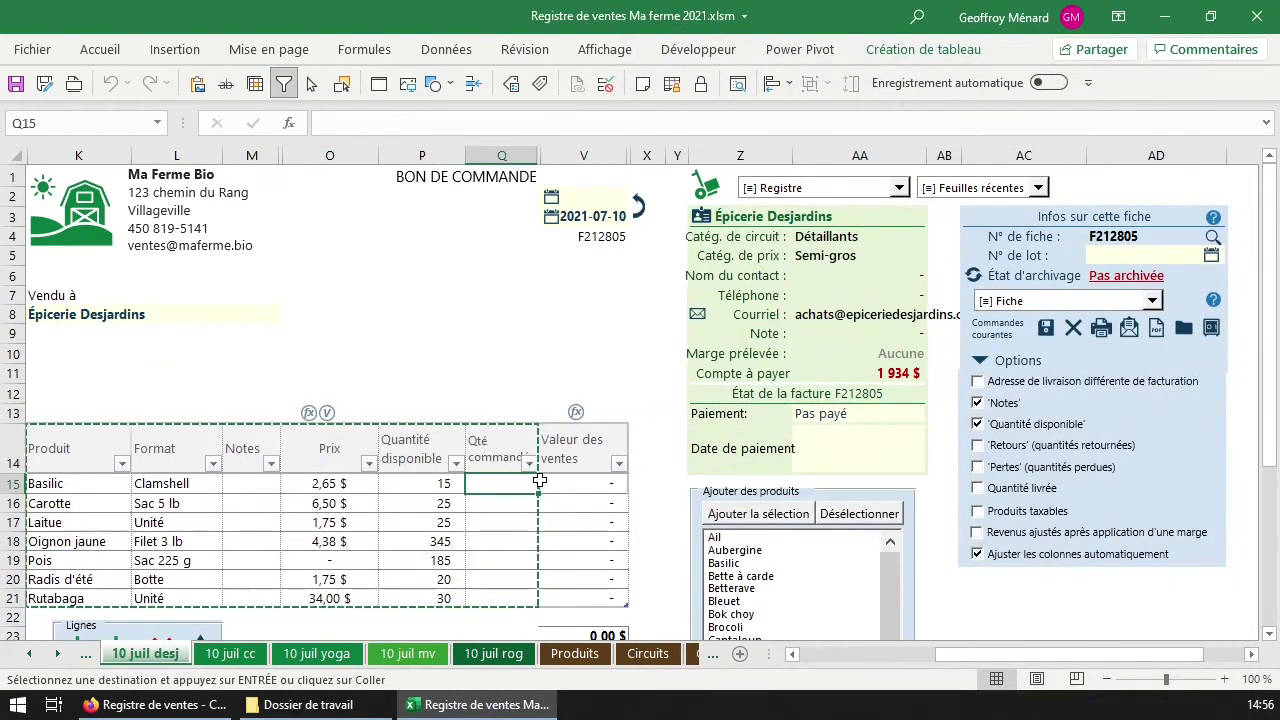
Copy the available quantities for all seven products into the Qté commandée column.
{"action": "left_click_drag", "start_coordinate": [462, 486], "coordinate": [452, 598]}
{"action": "key", "text": "ctrl+c"}
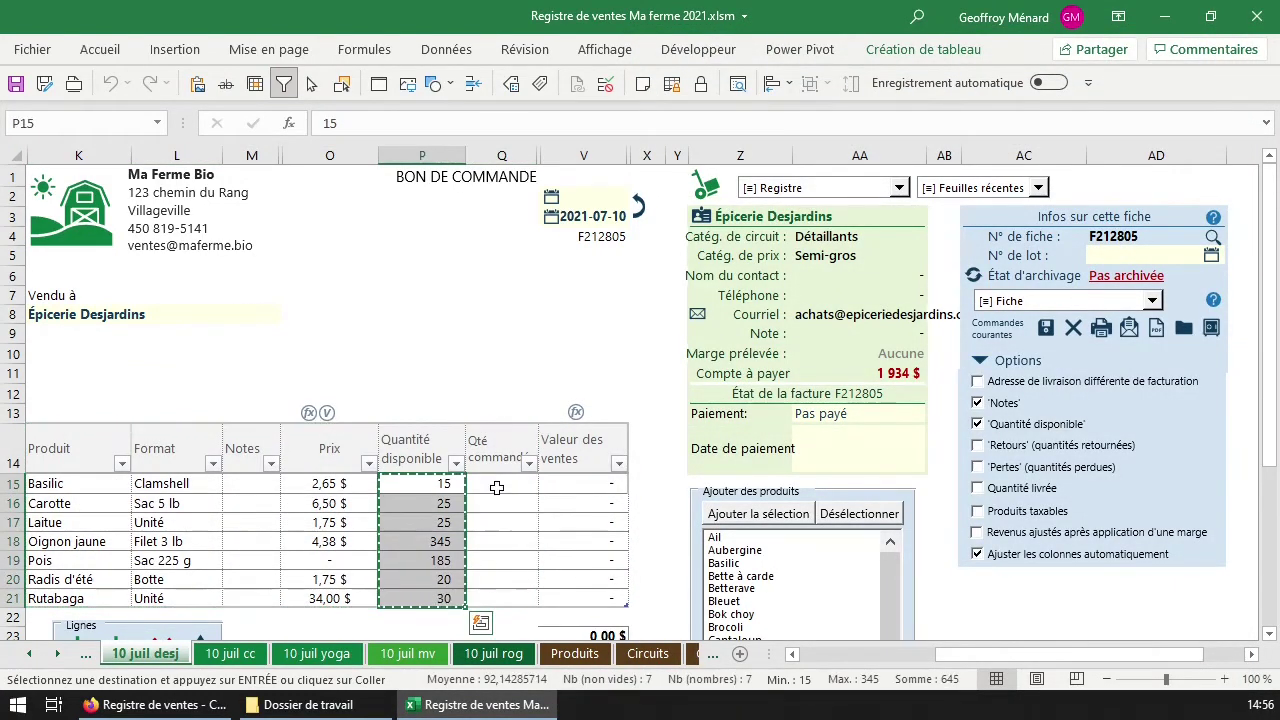
{"action": "right_click", "coordinate": [500, 490]}
{"action": "key", "text": "Escape"}
{"action": "key", "text": "Return"}
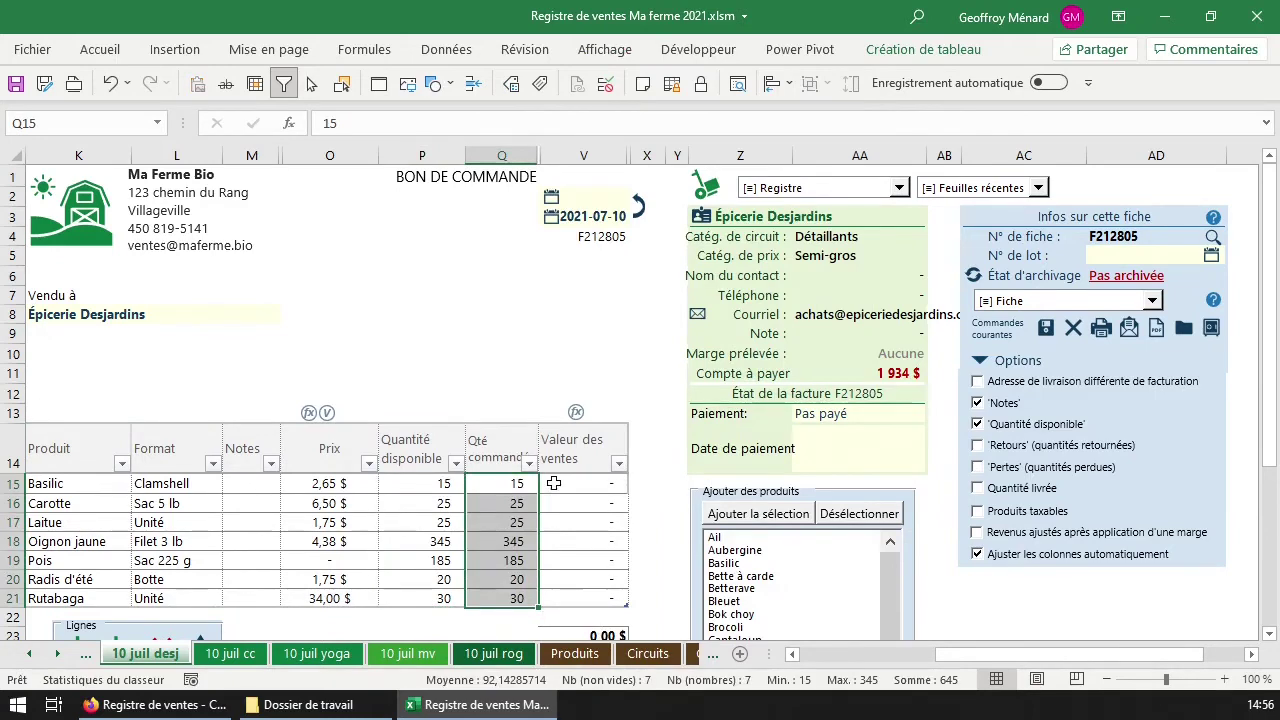
Switch the form to Bon de livraison and copy ordered quantities into the delivered quantities.
{"action": "left_click", "coordinate": [478, 182]}
{"action": "left_click", "coordinate": [626, 370]}
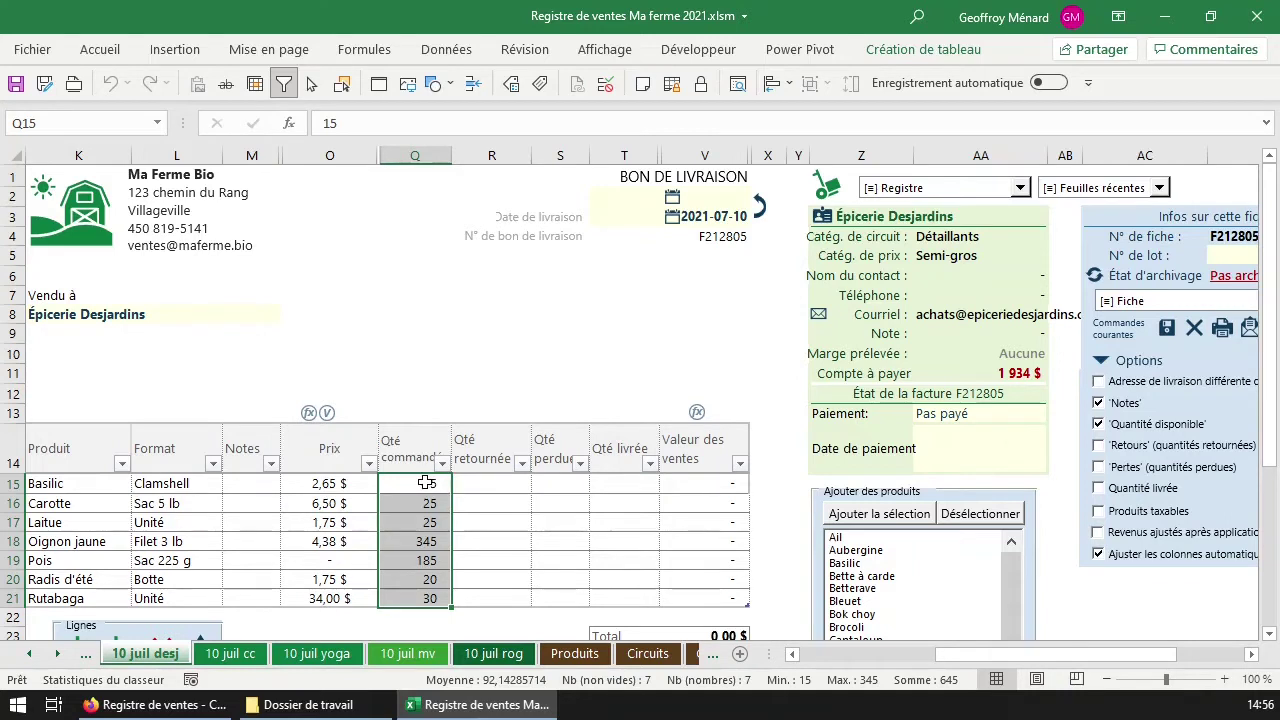
{"action": "left_click_drag", "start_coordinate": [410, 486], "coordinate": [420, 598]}
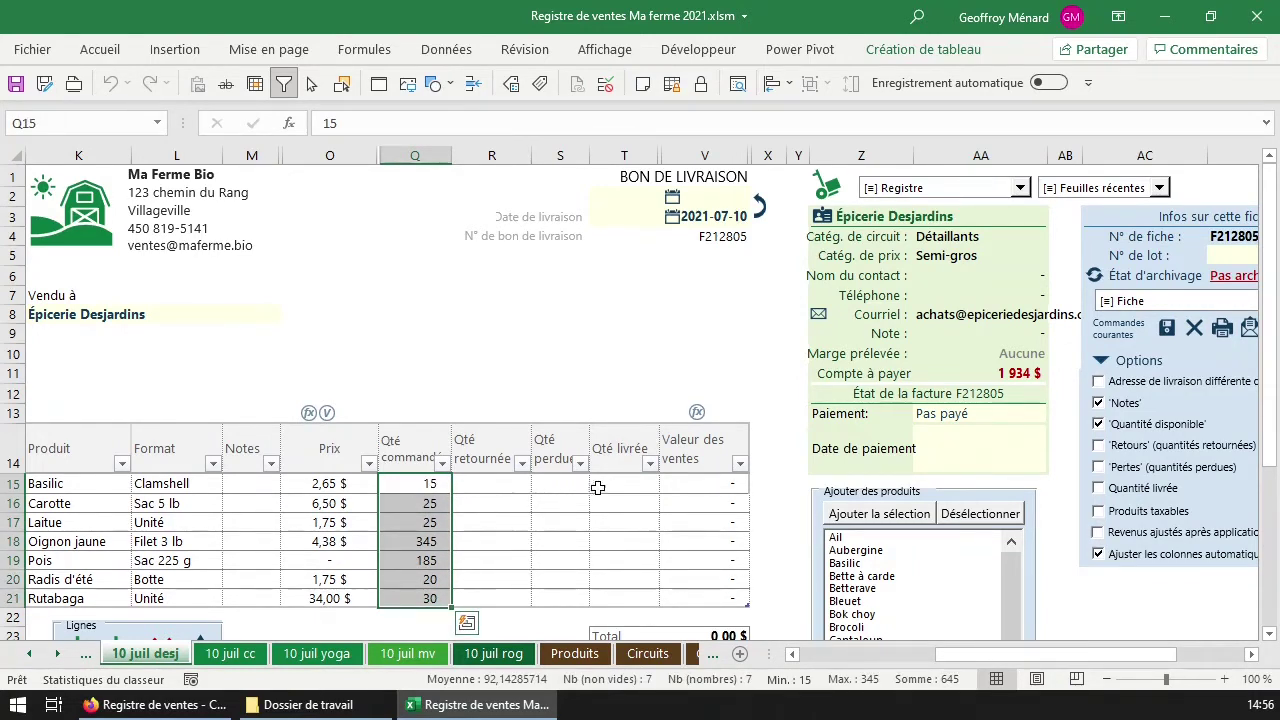
{"action": "key", "text": "ctrl+c"}
{"action": "right_click", "coordinate": [620, 484]}
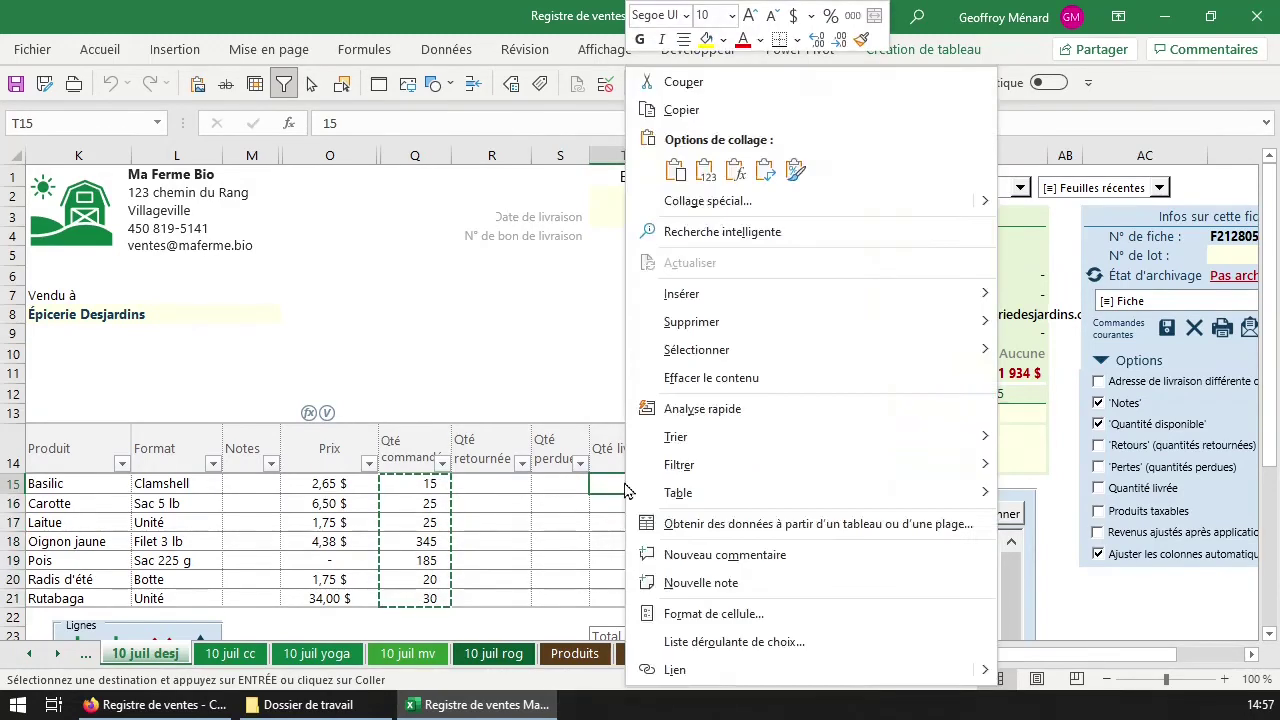
{"action": "key", "text": "ctrl+v"}
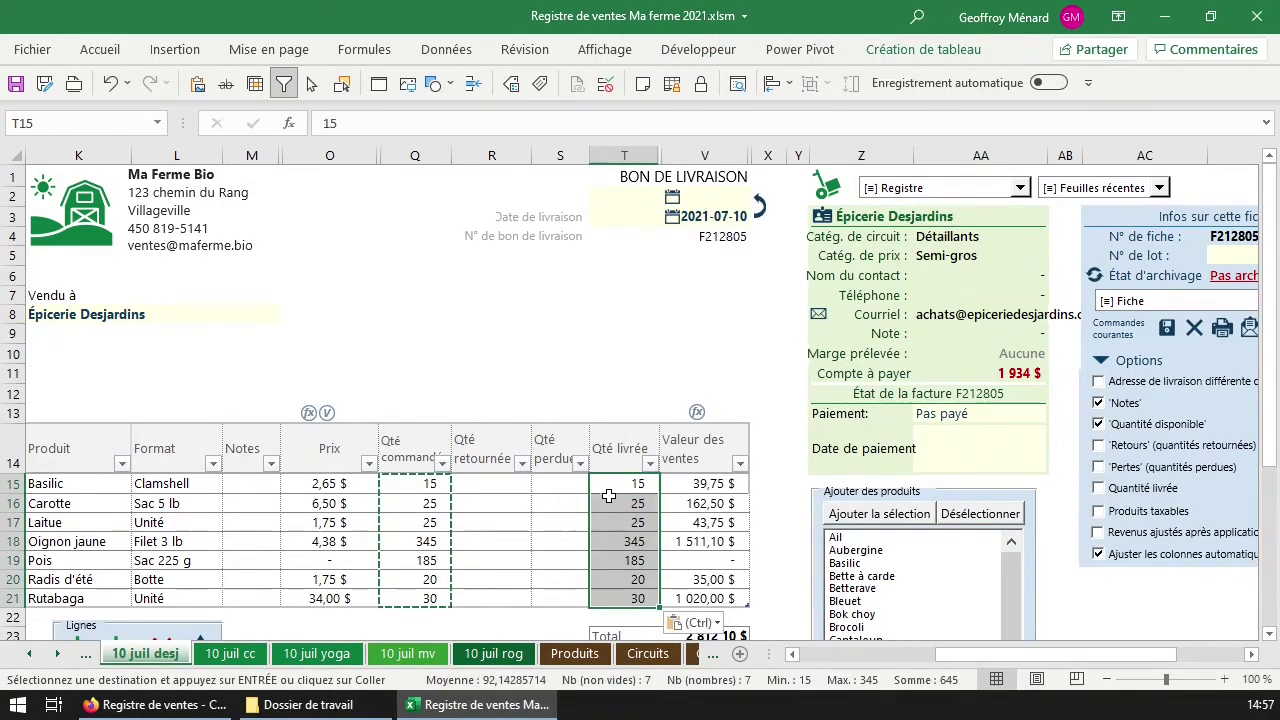
Change Oignon jaune's delivered quantity to 300, bringing the total to 2 615,00 $.
{"action": "left_click", "coordinate": [641, 541]}
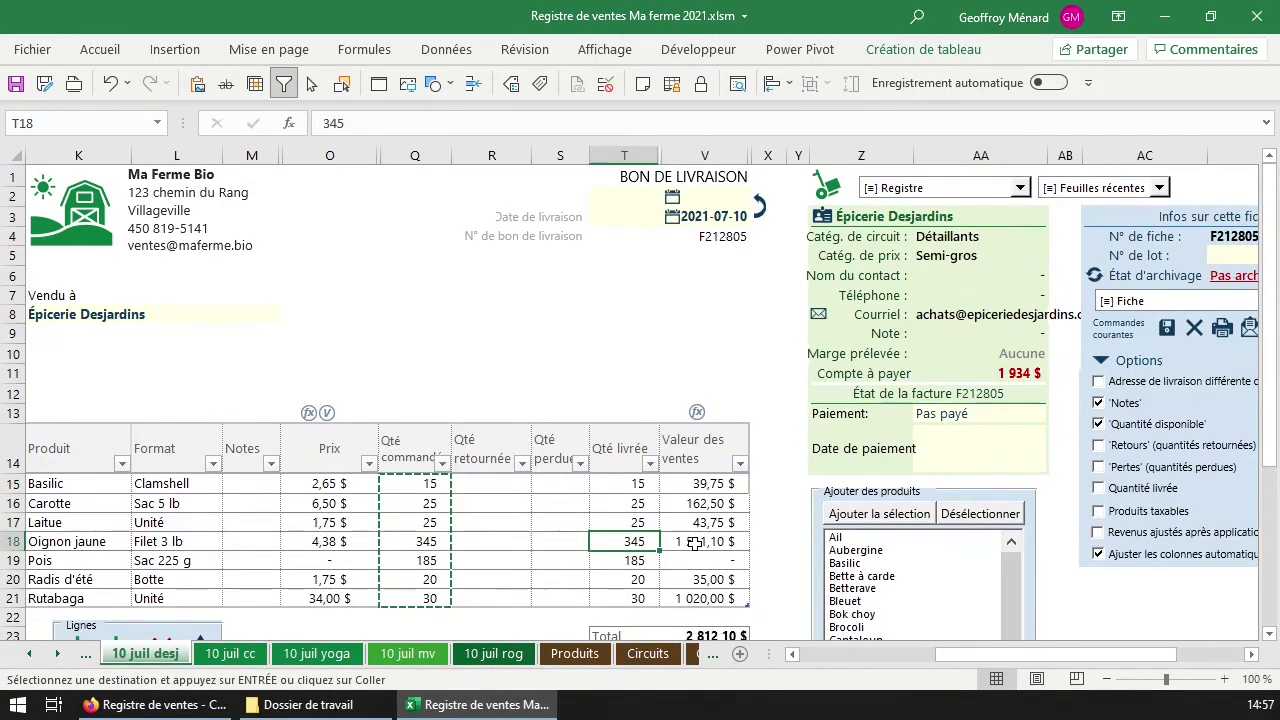
{"action": "key", "text": "Page_Down"}
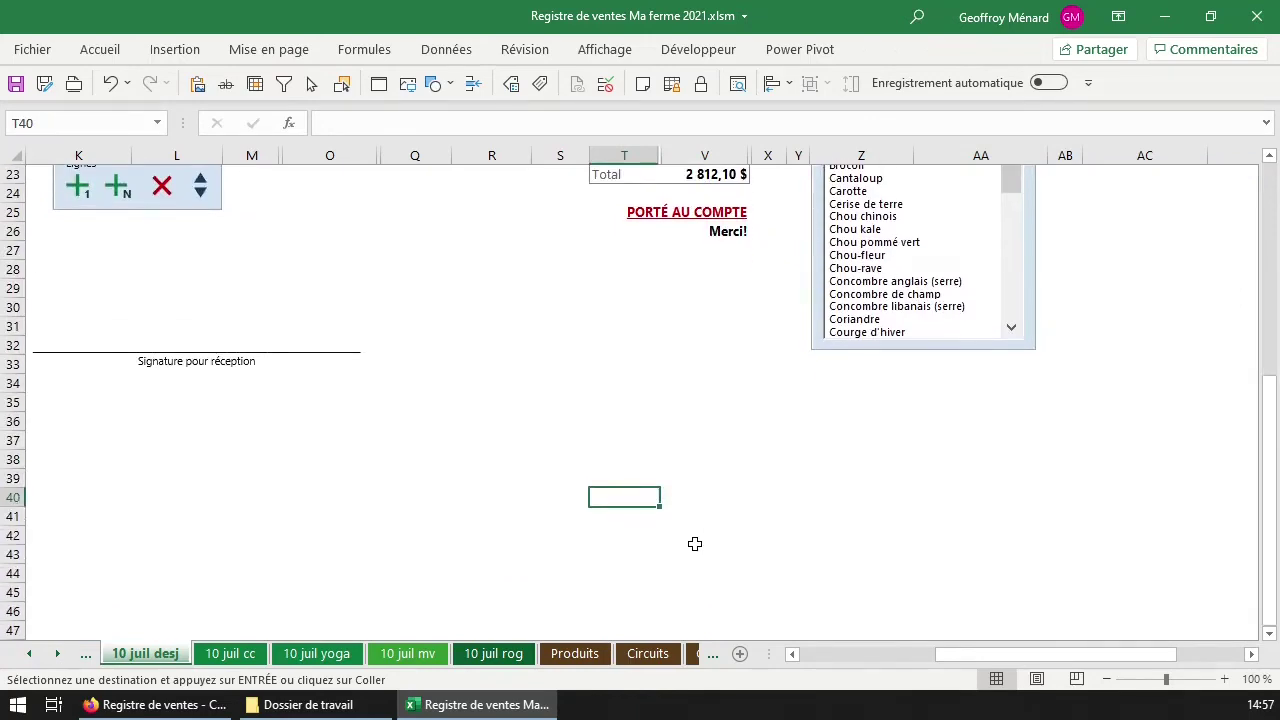
{"action": "key", "text": "Page_Up"}
{"action": "type", "text": "300"}
{"action": "key", "text": "Return"}
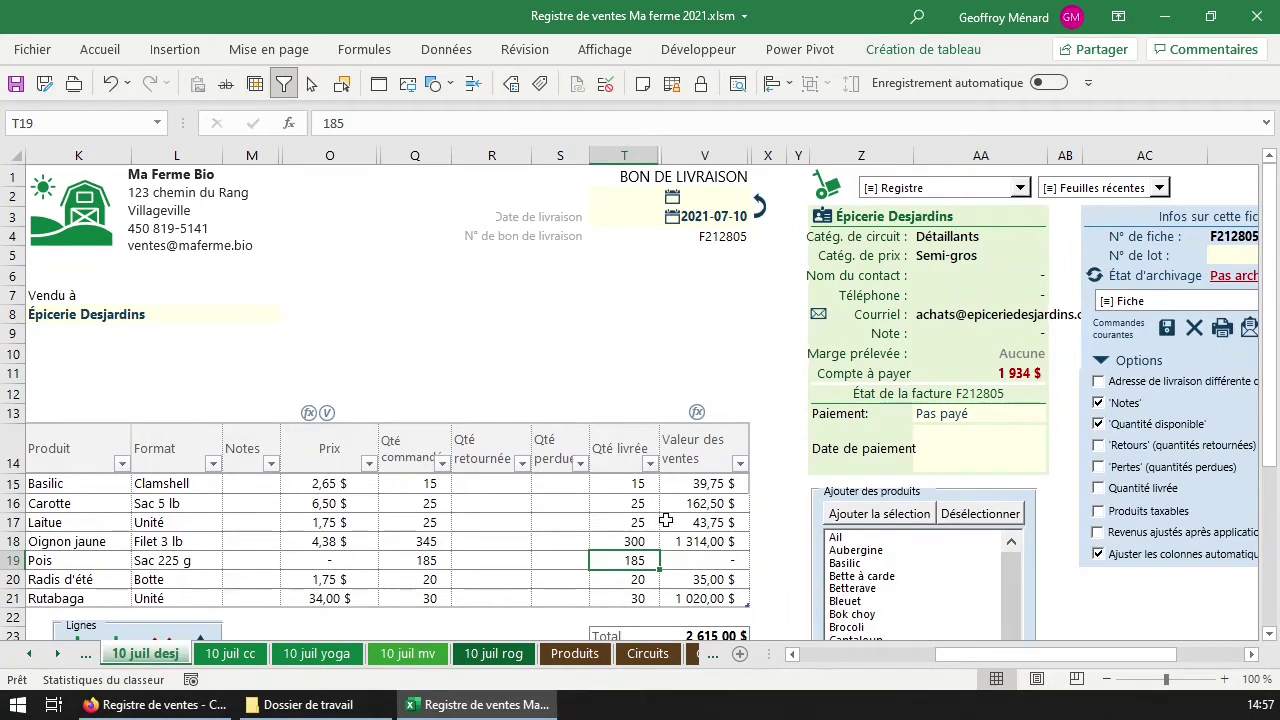
{"action": "scroll", "coordinate": [666, 521], "scroll_direction": "down", "scroll_amount": 1}
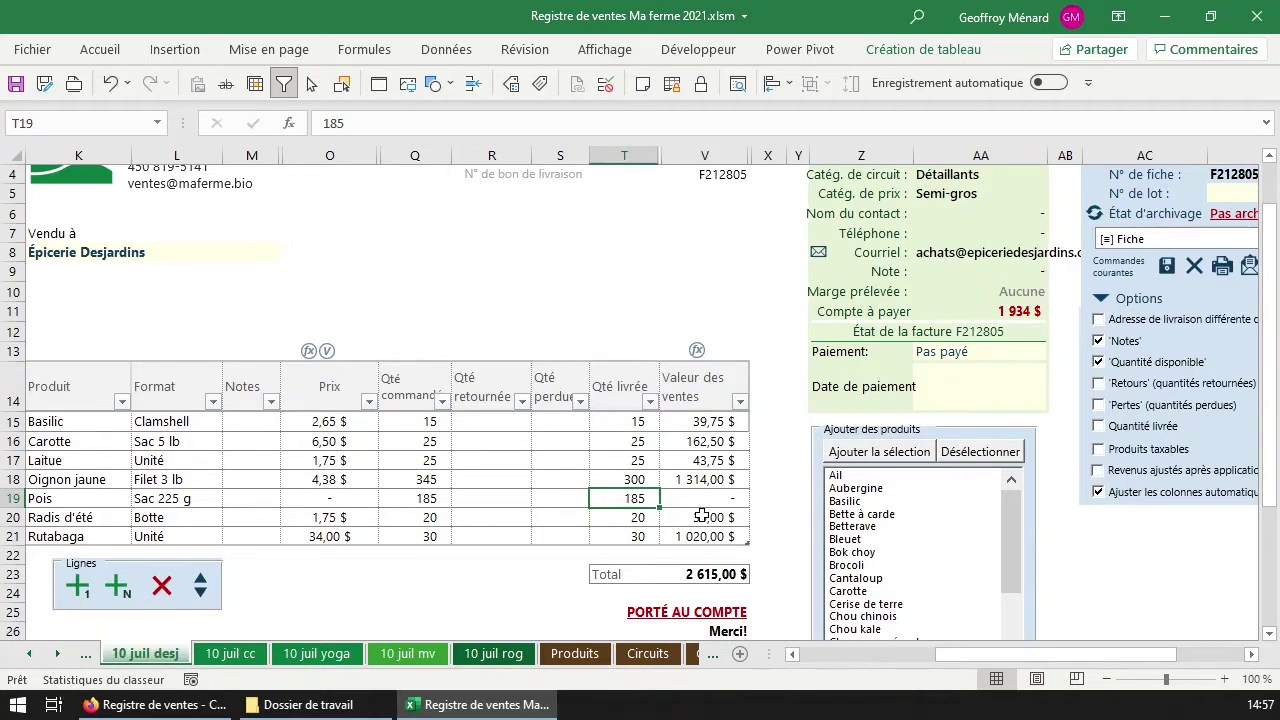
{"action": "scroll", "coordinate": [745, 302], "scroll_direction": "up", "scroll_amount": 1}
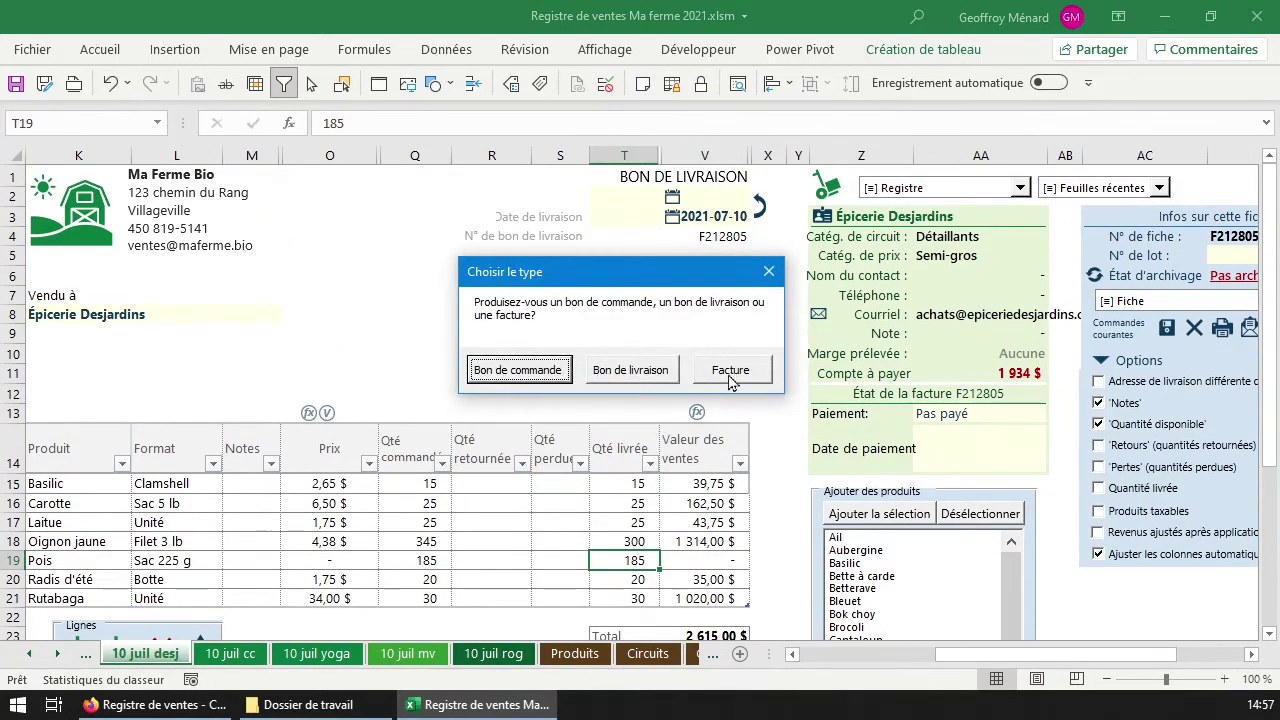
Turn the delivery slip into an invoice and change its status from PORTÉ AU COMPTE to PAYÉ.
{"action": "left_click", "coordinate": [730, 372]}
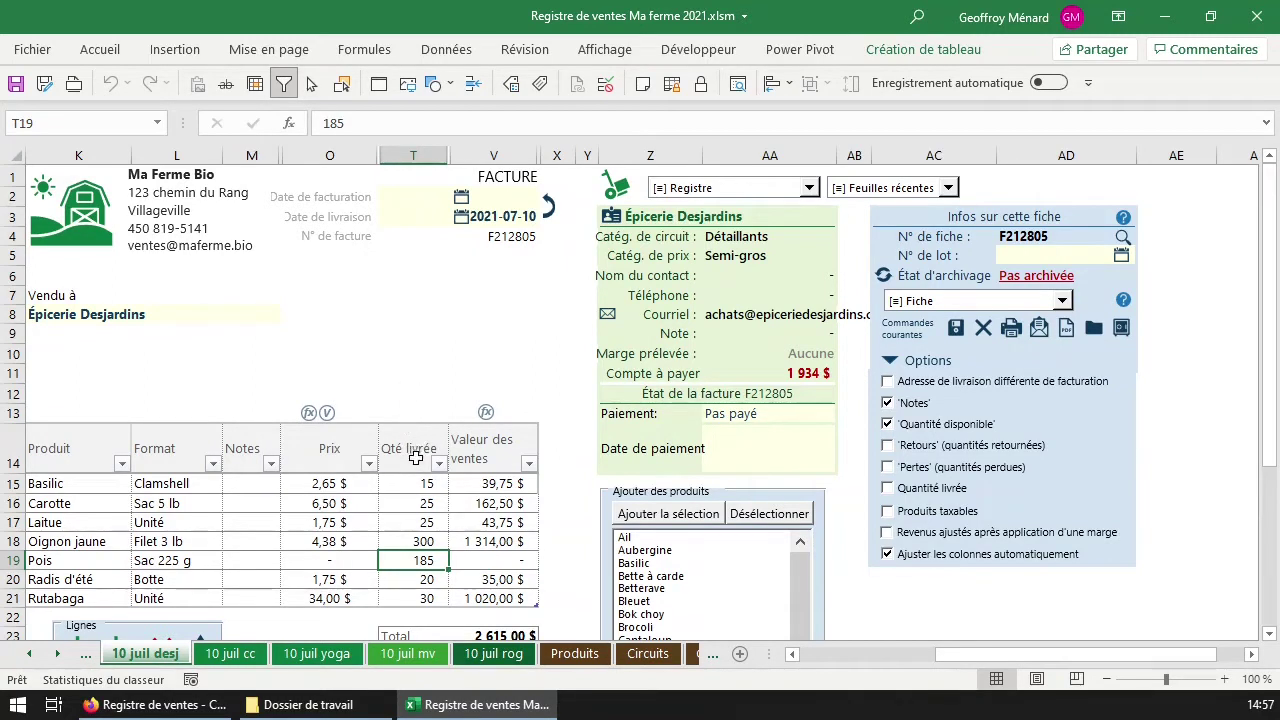
{"action": "left_click_drag", "start_coordinate": [425, 485], "coordinate": [441, 590]}
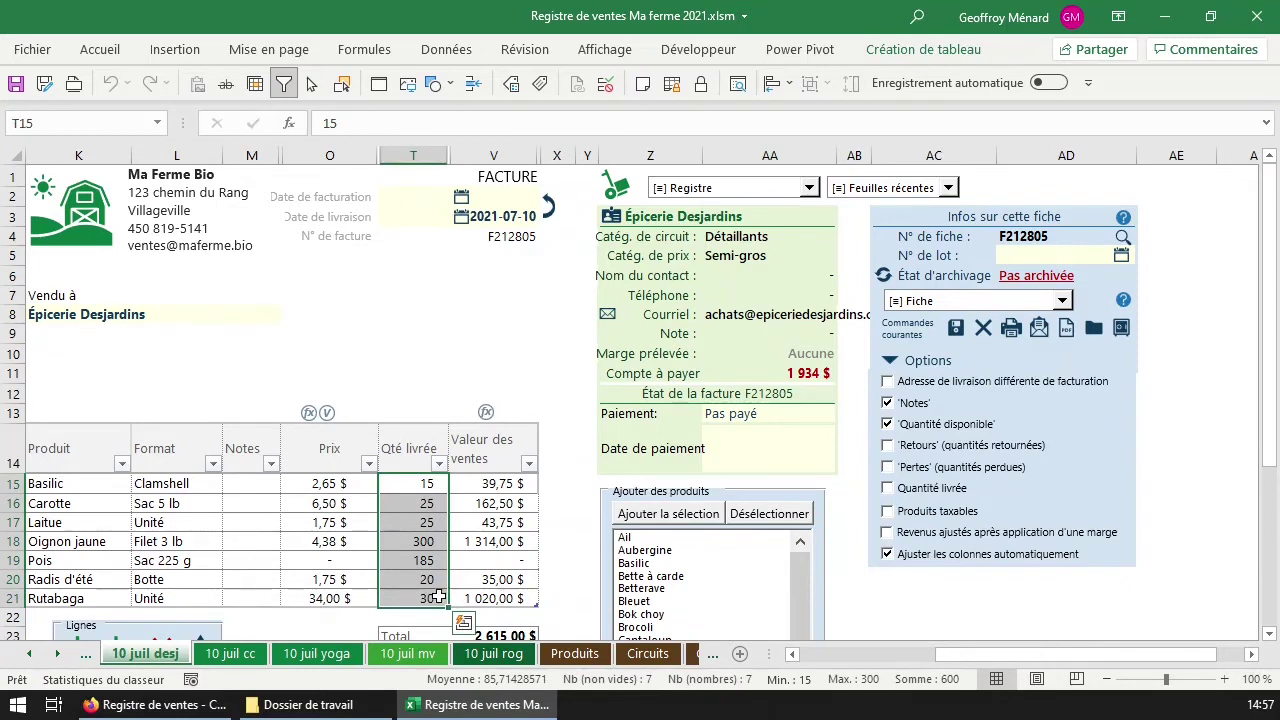
{"action": "scroll", "coordinate": [438, 597], "scroll_direction": "down", "scroll_amount": 1}
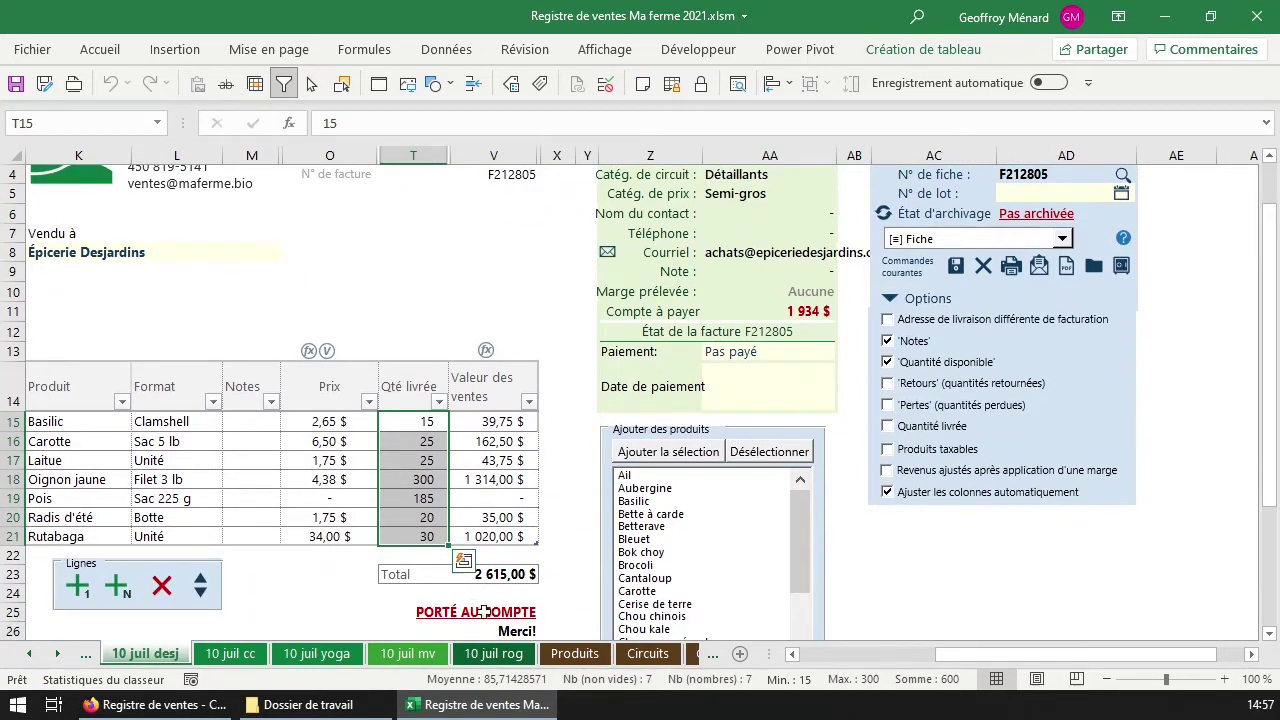
{"action": "left_click", "coordinate": [474, 609]}
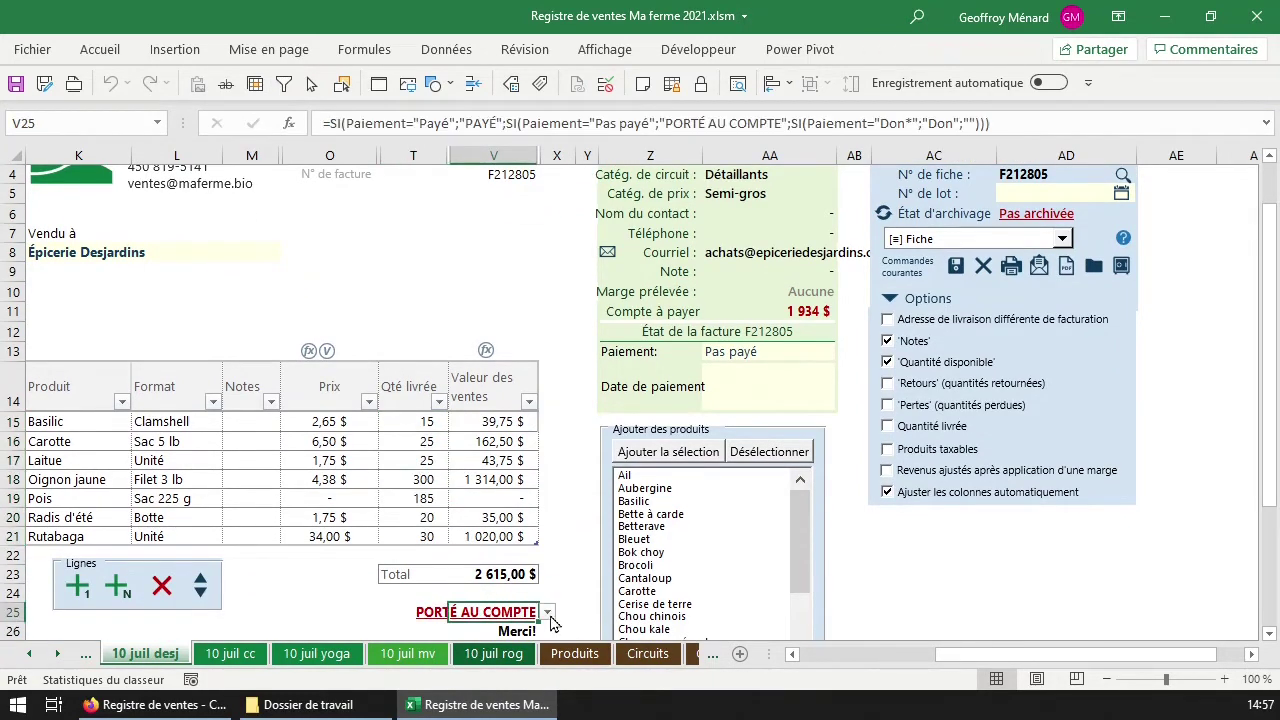
{"action": "left_click", "coordinate": [549, 614]}
{"action": "left_click", "coordinate": [512, 642]}
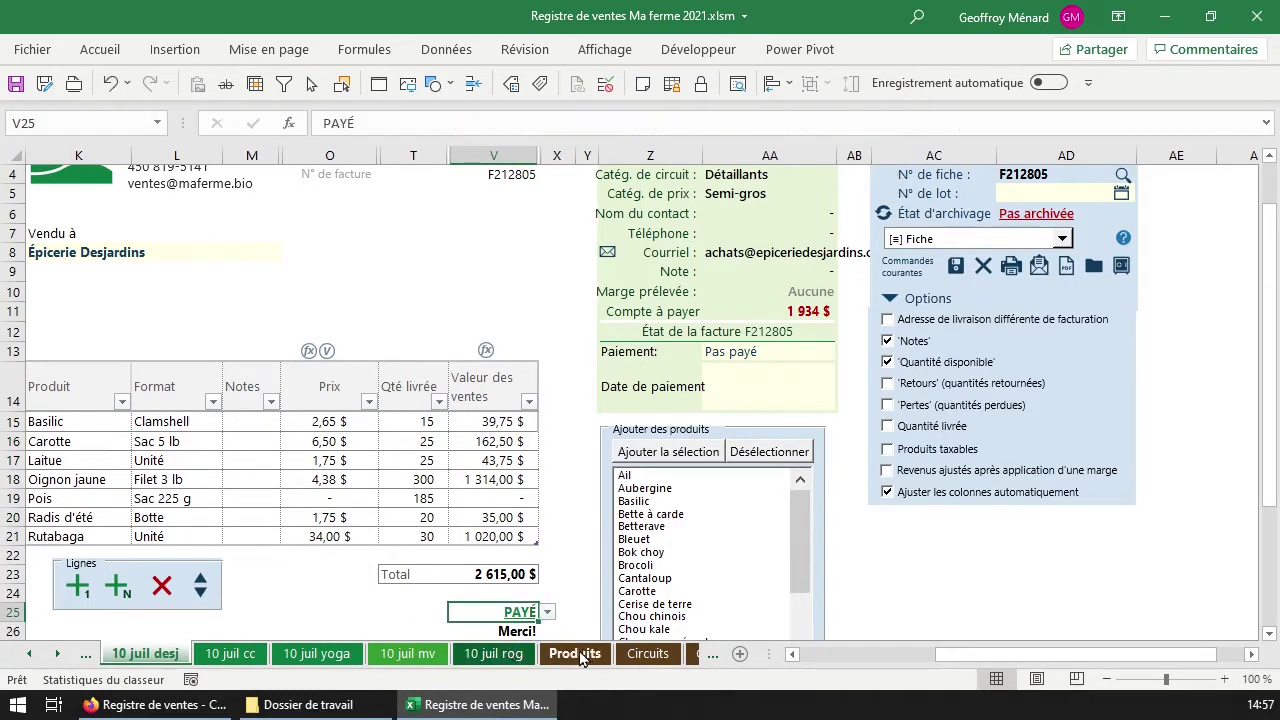
Set the Paiement field to Payé and confirm the PAYÉ status under the total.
{"action": "left_click", "coordinate": [799, 388]}
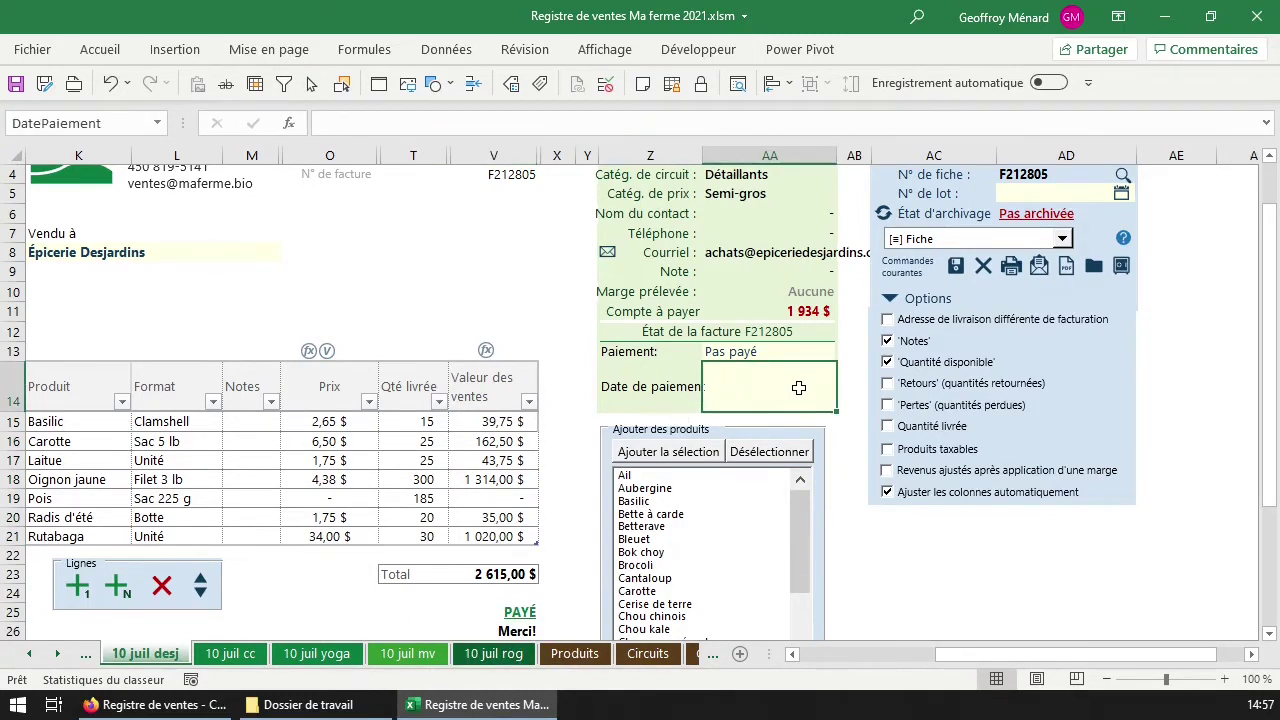
{"action": "left_click", "coordinate": [754, 351]}
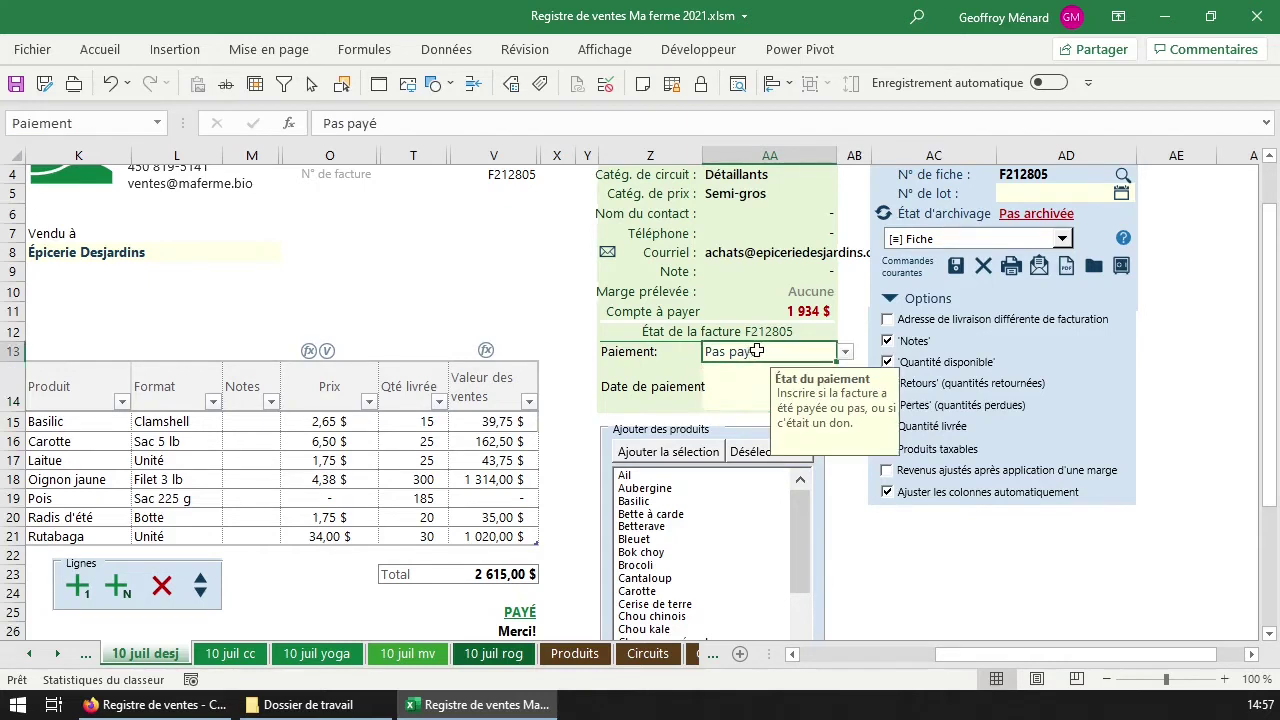
{"action": "left_click", "coordinate": [845, 352]}
{"action": "left_click", "coordinate": [820, 368]}
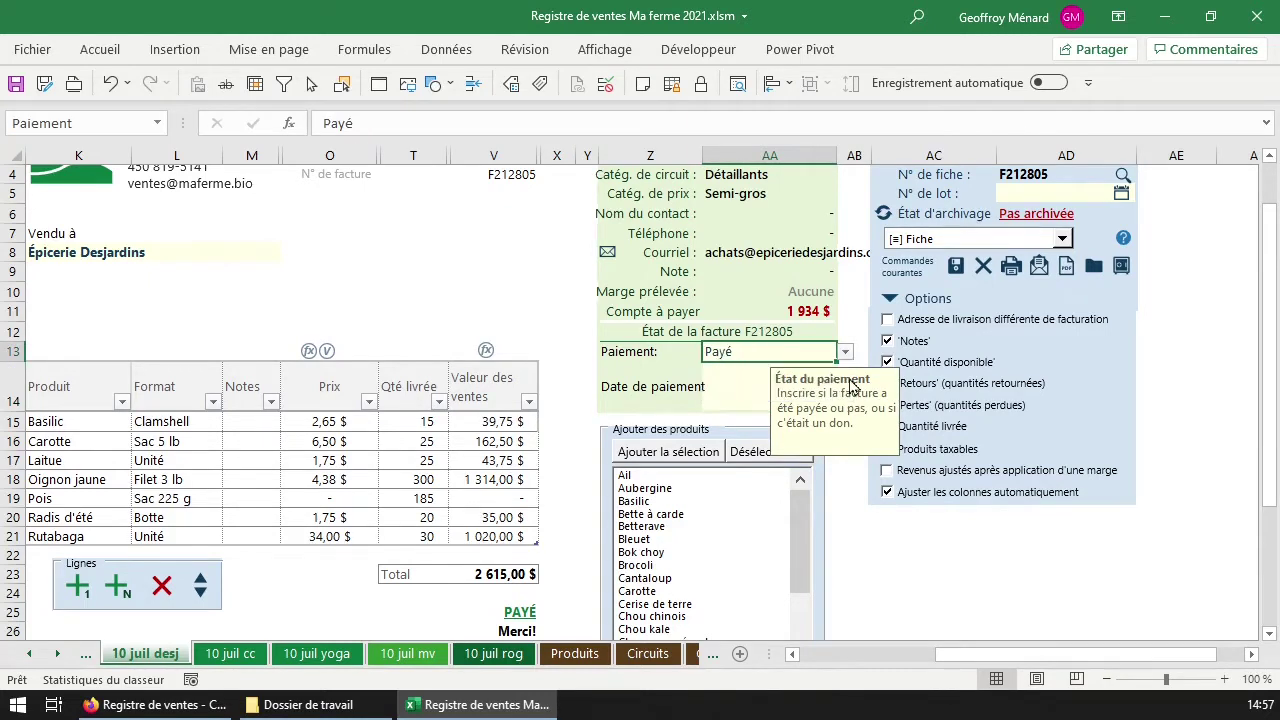
{"action": "left_click", "coordinate": [538, 618]}
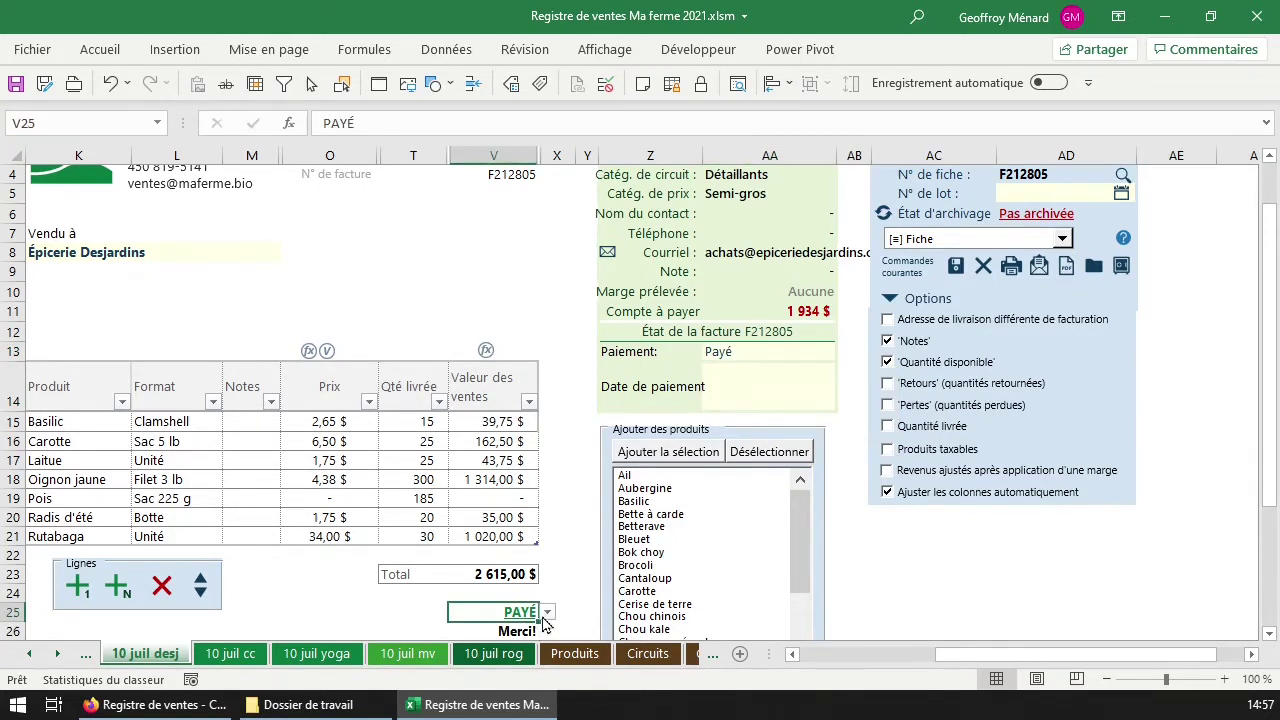
{"action": "left_click", "coordinate": [777, 372]}
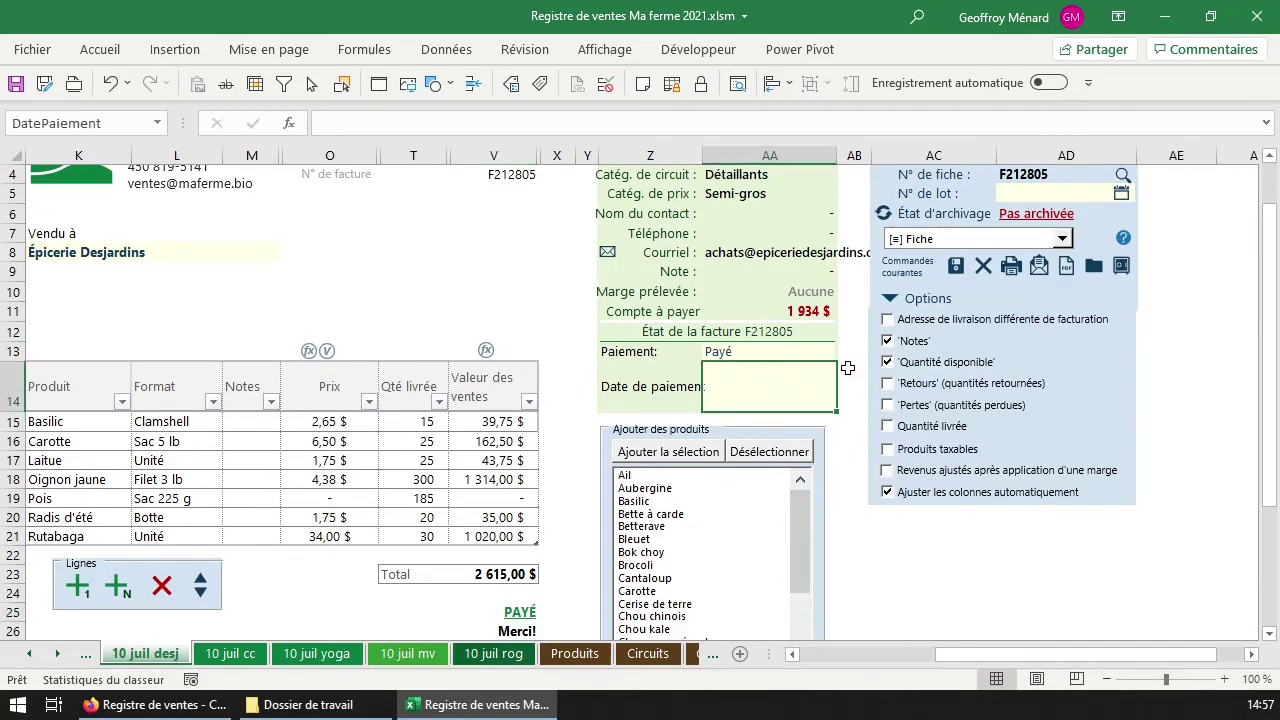
{"action": "left_click", "coordinate": [795, 354]}
Fill Date de paiement with today's date 2021-07-09 and close the archive-saving report.
{"action": "left_click", "coordinate": [640, 398]}
{"action": "key", "text": "ctrl+semicolon"}
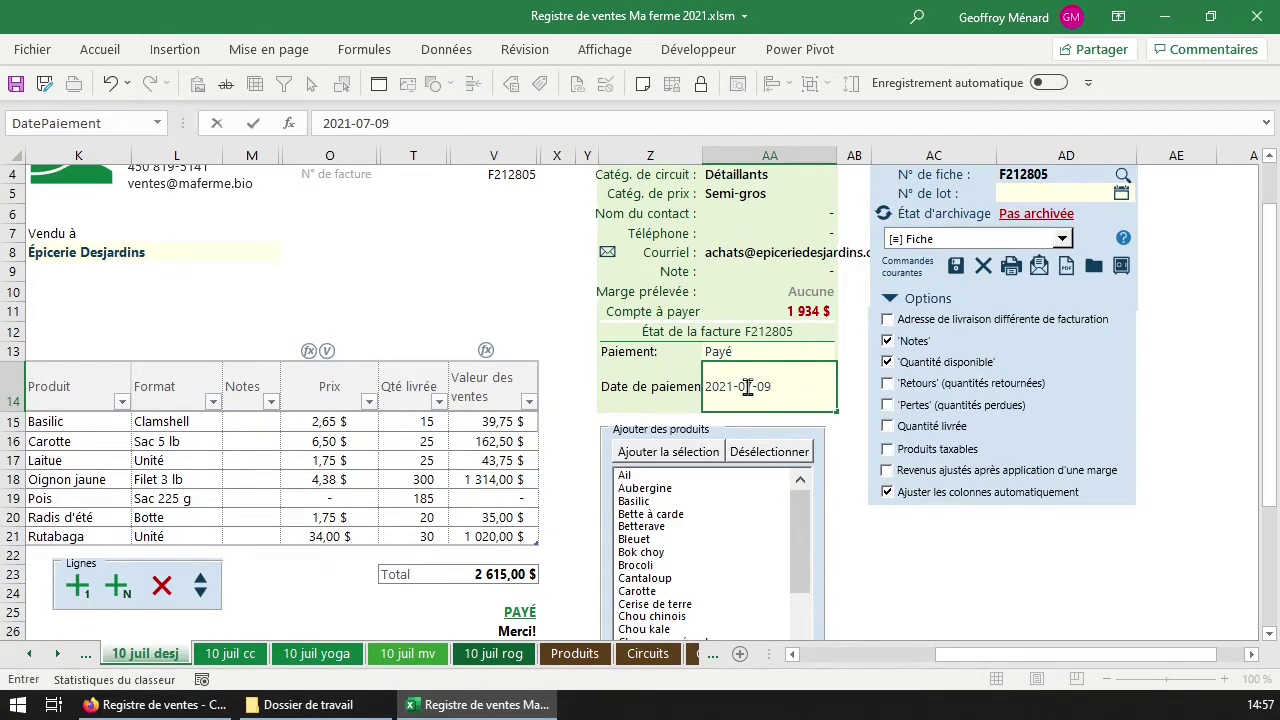
{"action": "key", "text": "Return"}
{"action": "left_click", "coordinate": [751, 406]}
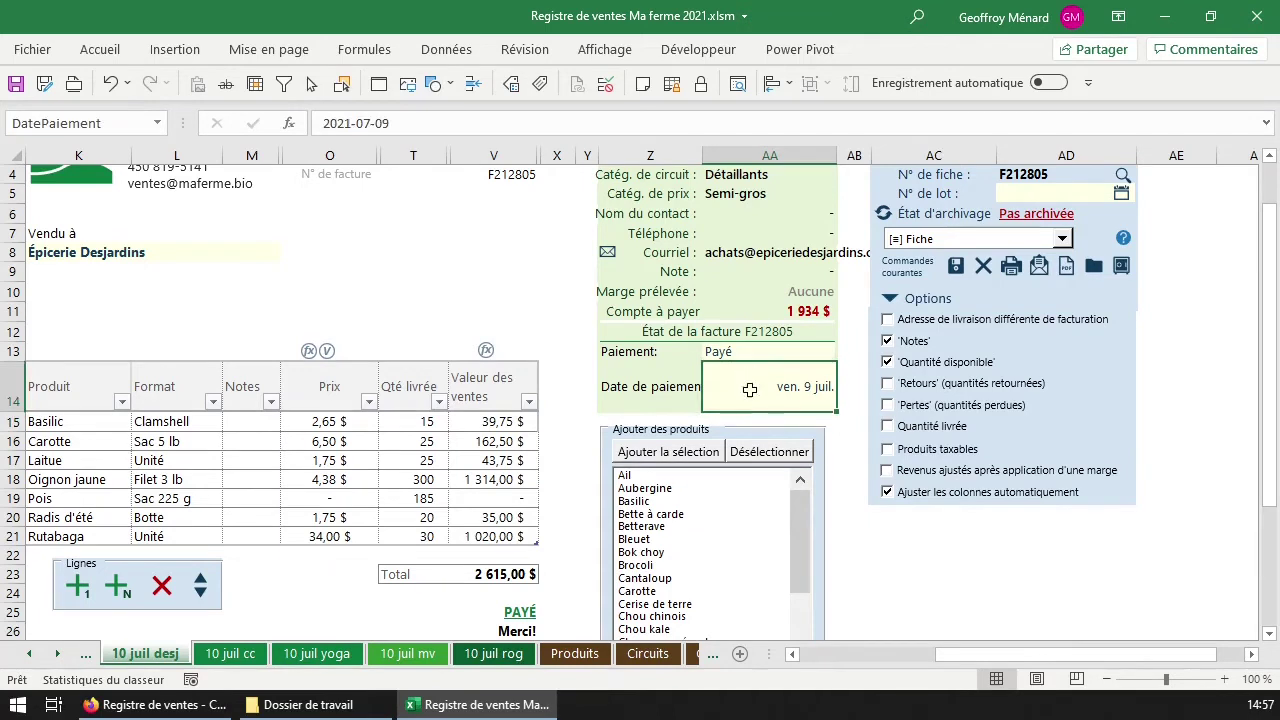
{"action": "scroll", "coordinate": [755, 391], "scroll_direction": "up", "scroll_amount": 1}
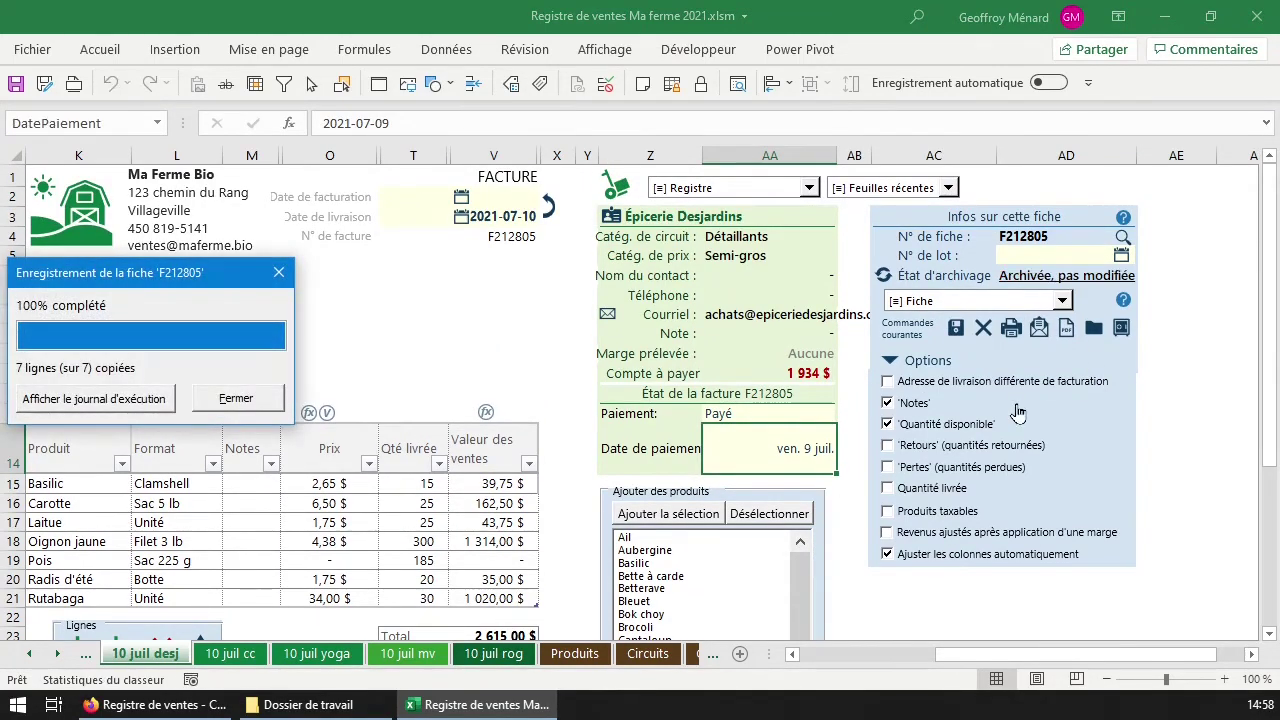
{"action": "left_click", "coordinate": [278, 273]}
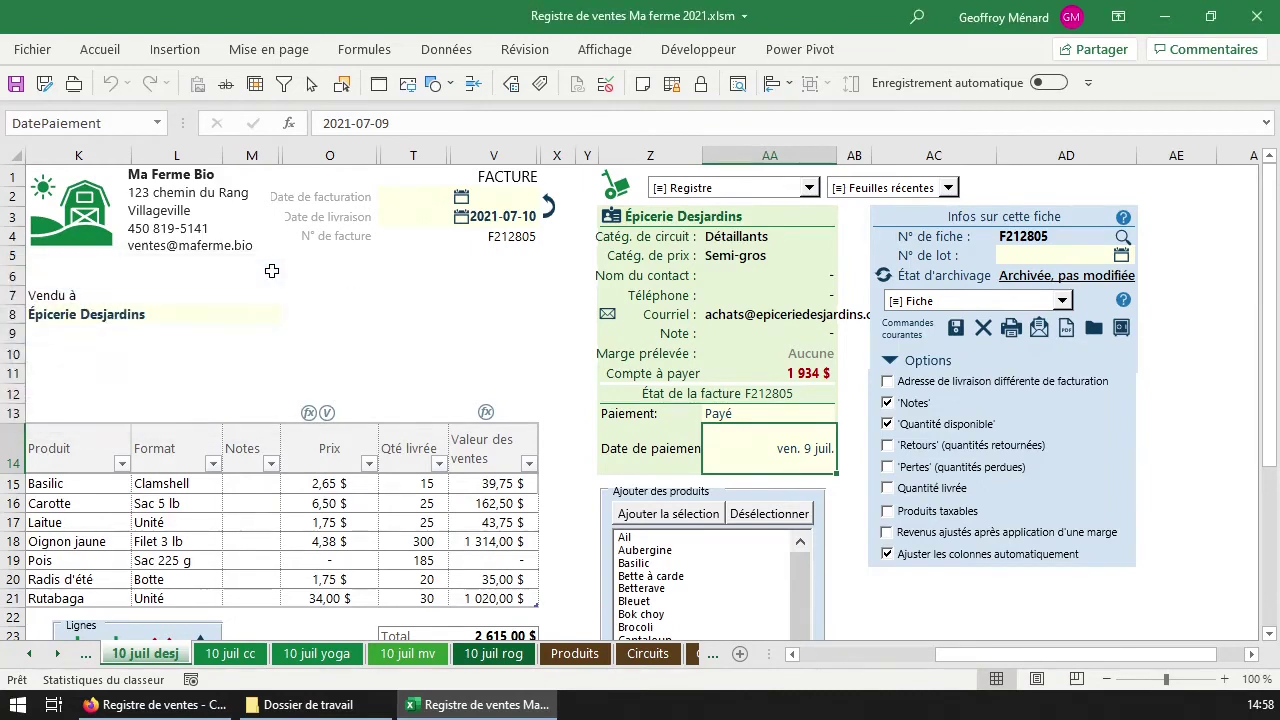
{"action": "scroll", "coordinate": [369, 323], "scroll_direction": "down", "scroll_amount": 1}
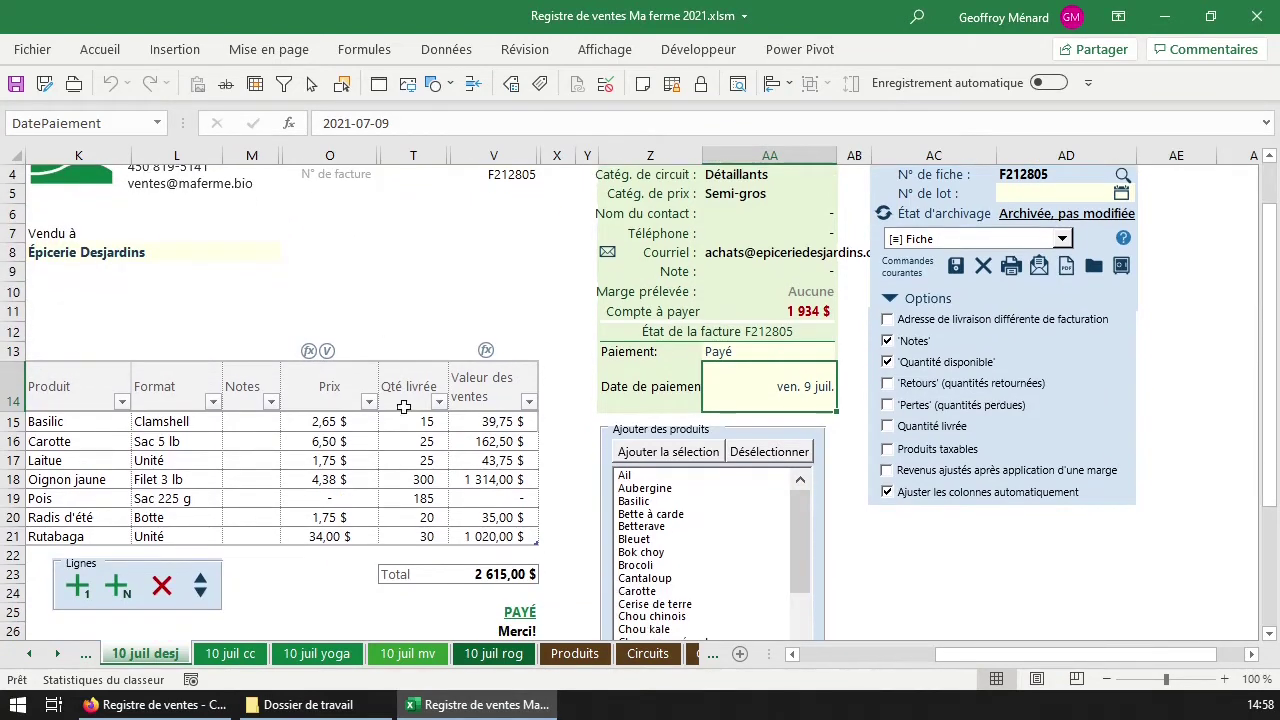
{"action": "scroll", "coordinate": [517, 190], "scroll_direction": "up", "scroll_amount": 1}
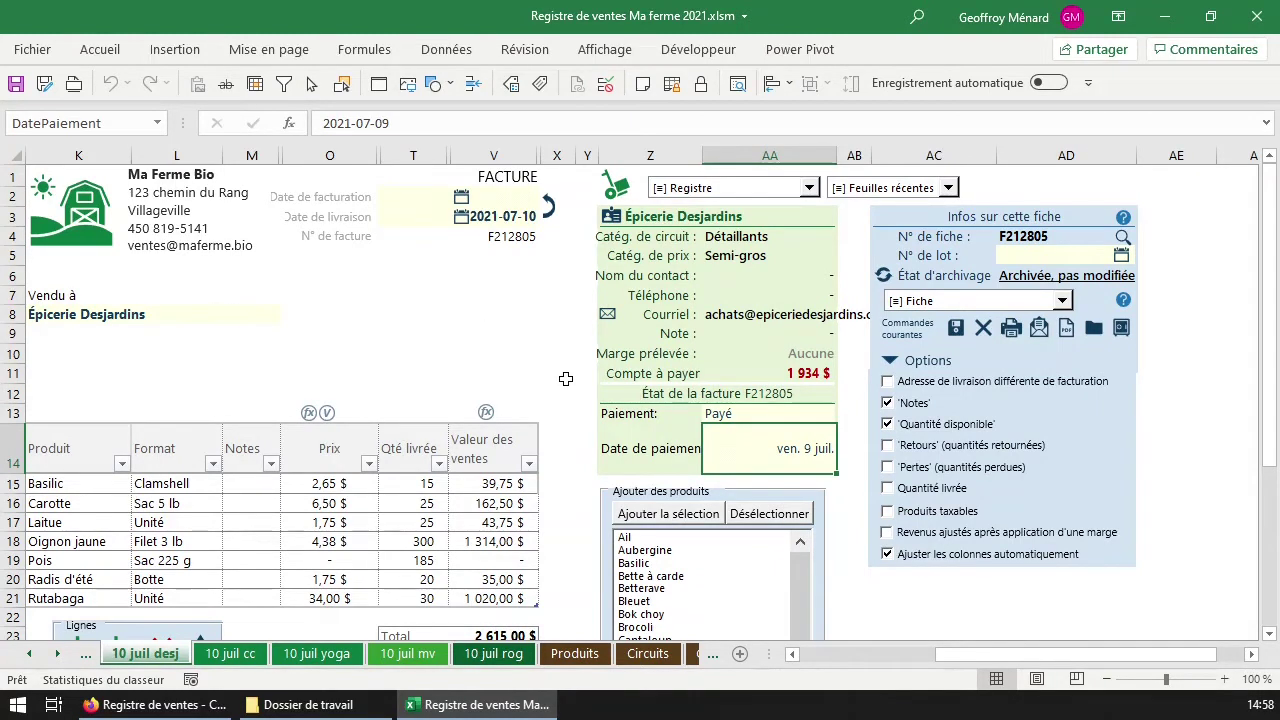
{"action": "scroll", "coordinate": [565, 378], "scroll_direction": "down", "scroll_amount": 2}
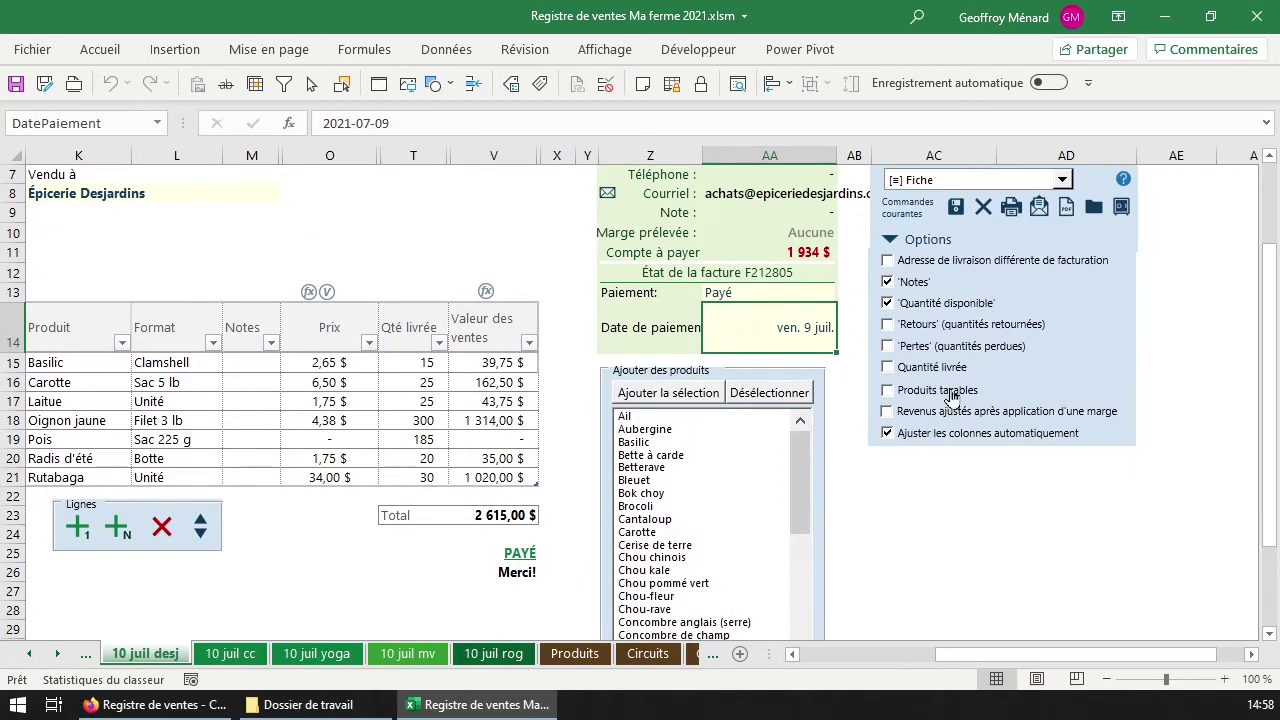
Enable Produits taxables and mark Carotte and Radis d'été as taxable with tx.
{"action": "left_click", "coordinate": [951, 396]}
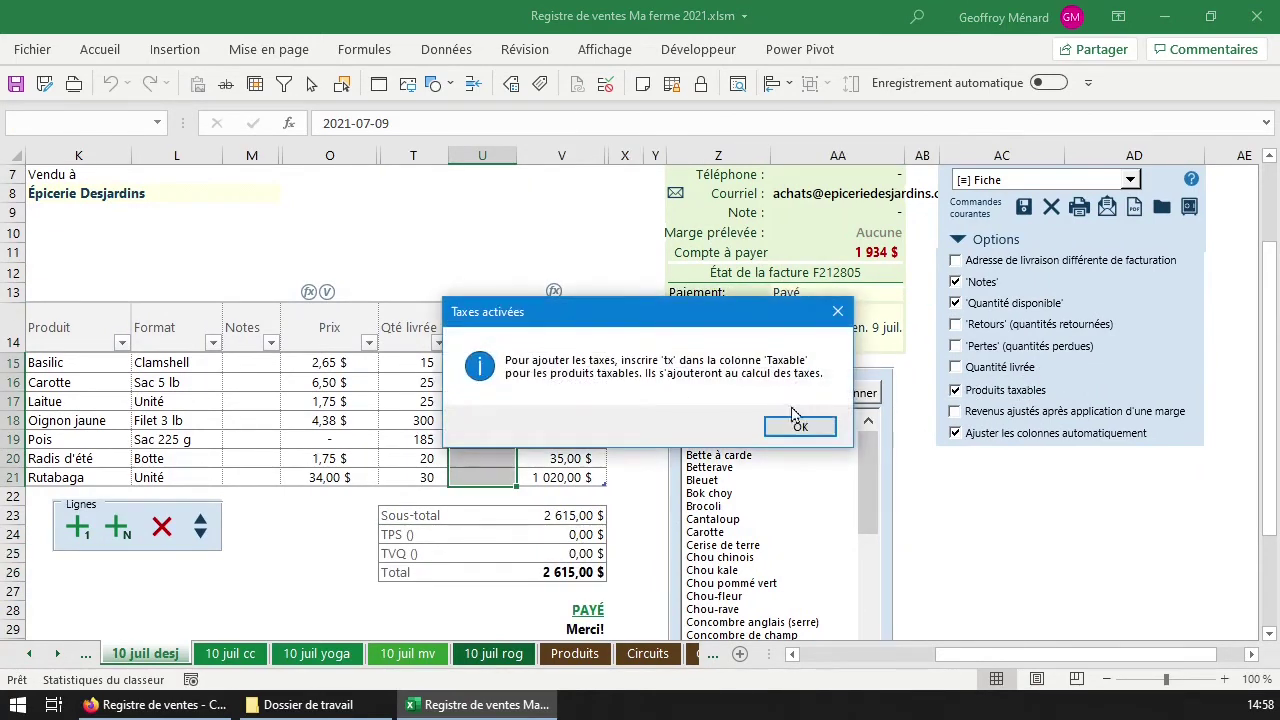
{"action": "left_click_drag", "start_coordinate": [733, 318], "coordinate": [406, 182]}
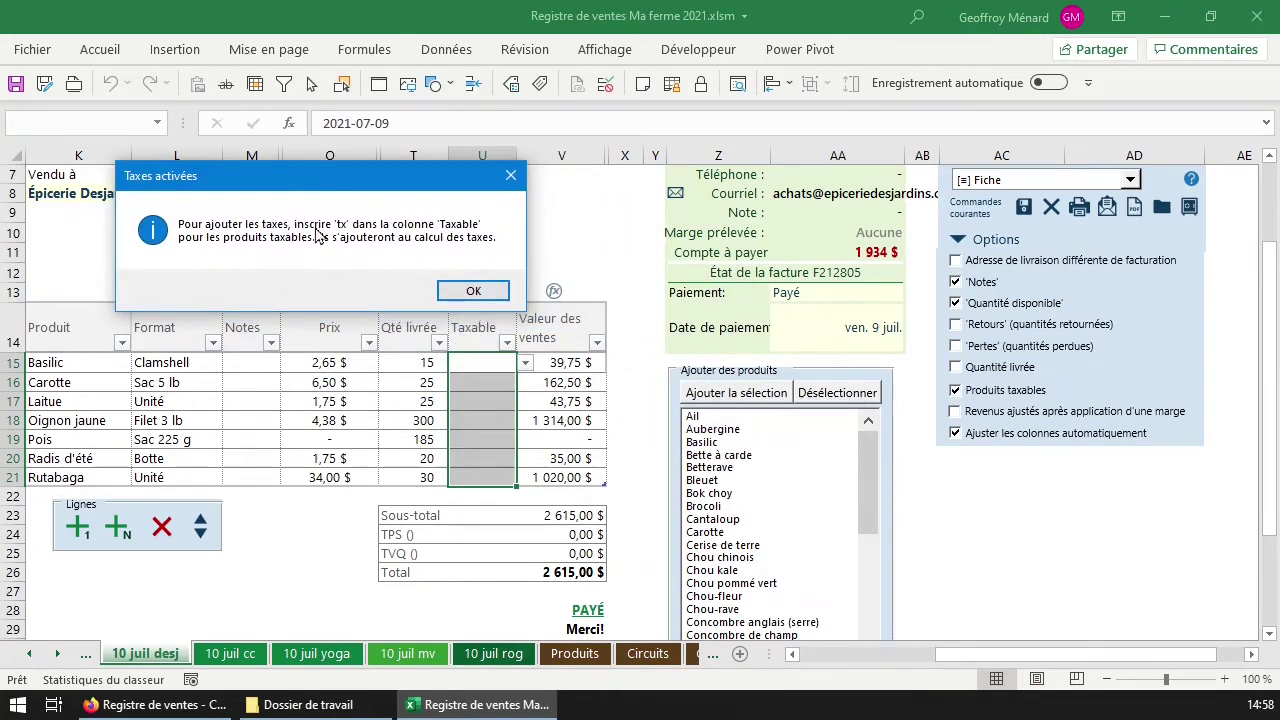
{"action": "left_click", "coordinate": [474, 292]}
{"action": "left_click", "coordinate": [495, 383]}
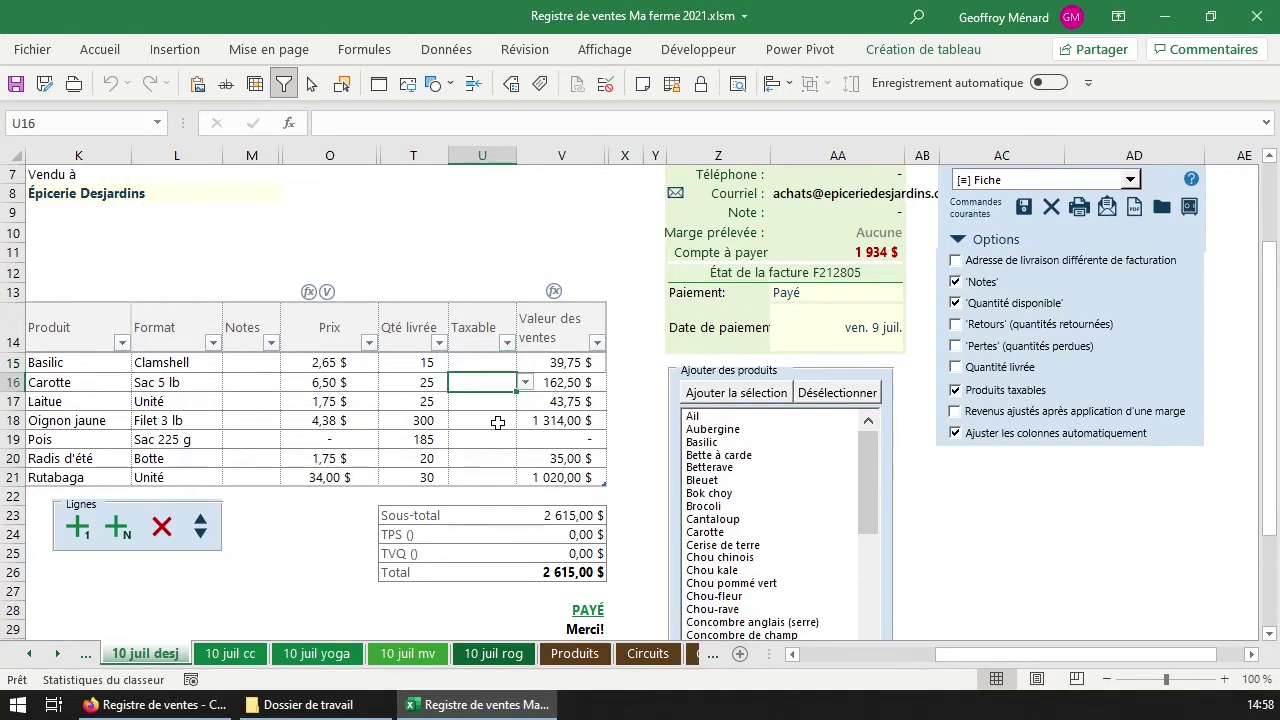
{"action": "type", "text": "tx"}
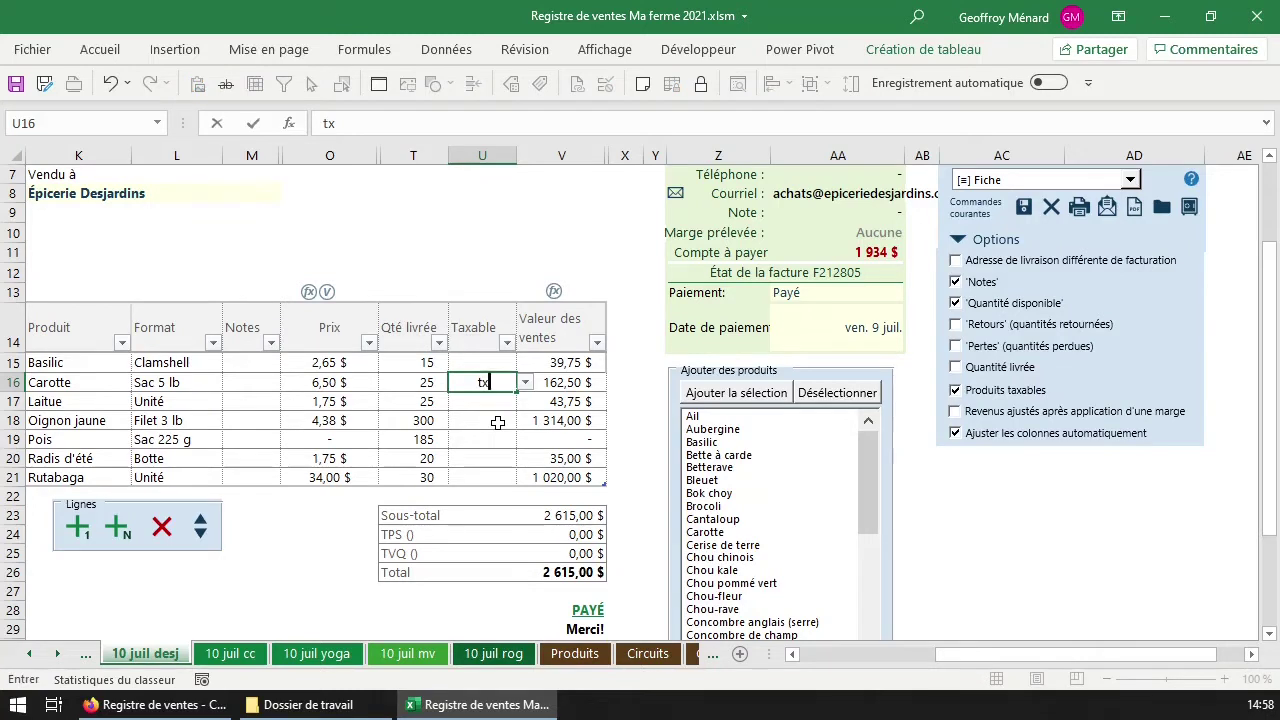
{"action": "key", "text": "Return"}
{"action": "key", "text": "Return"}
{"action": "key", "text": "Return"}
{"action": "key", "text": "Return"}
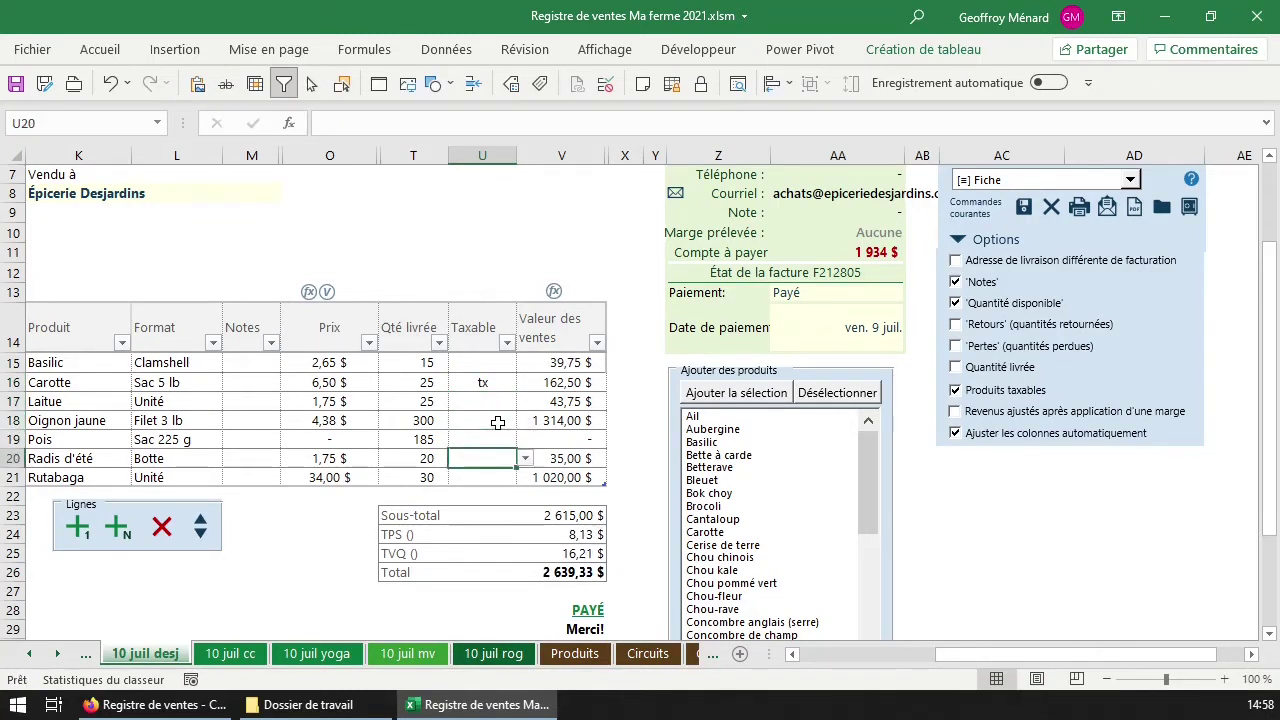
{"action": "type", "text": "tx"}
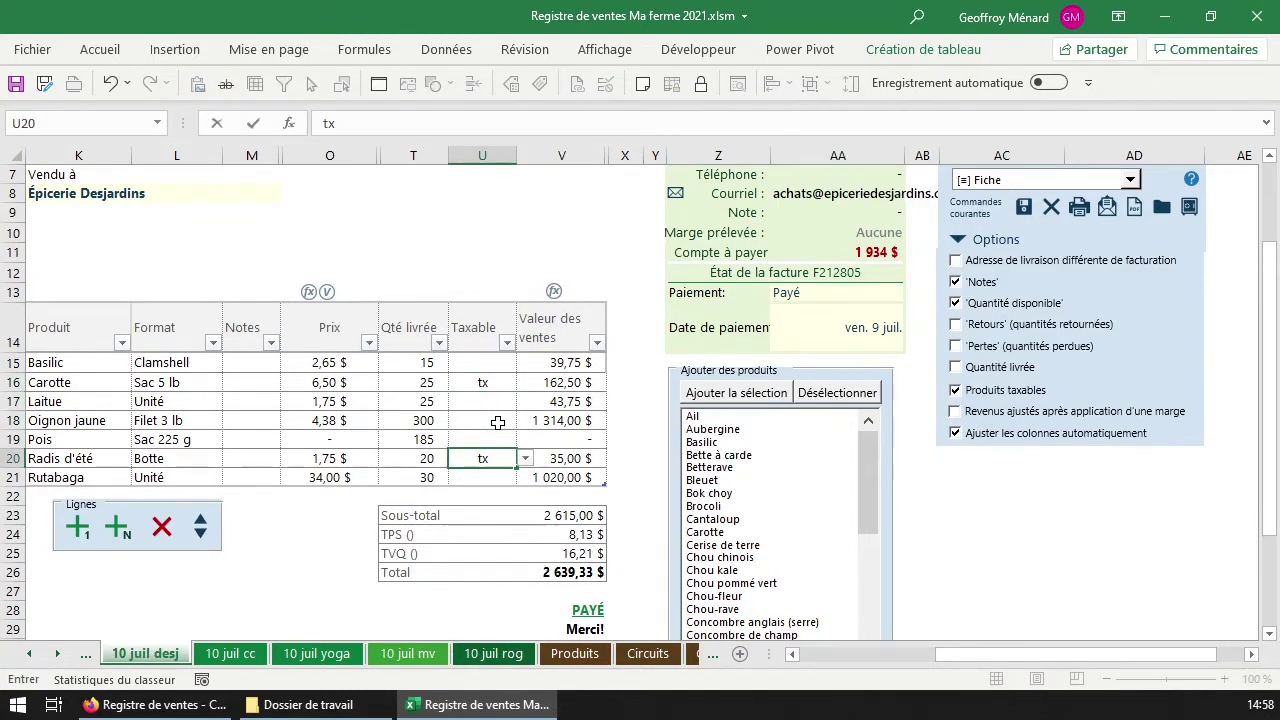
{"action": "key", "text": "Return"}
{"action": "key", "text": "Up"}
{"action": "key", "text": "Up"}
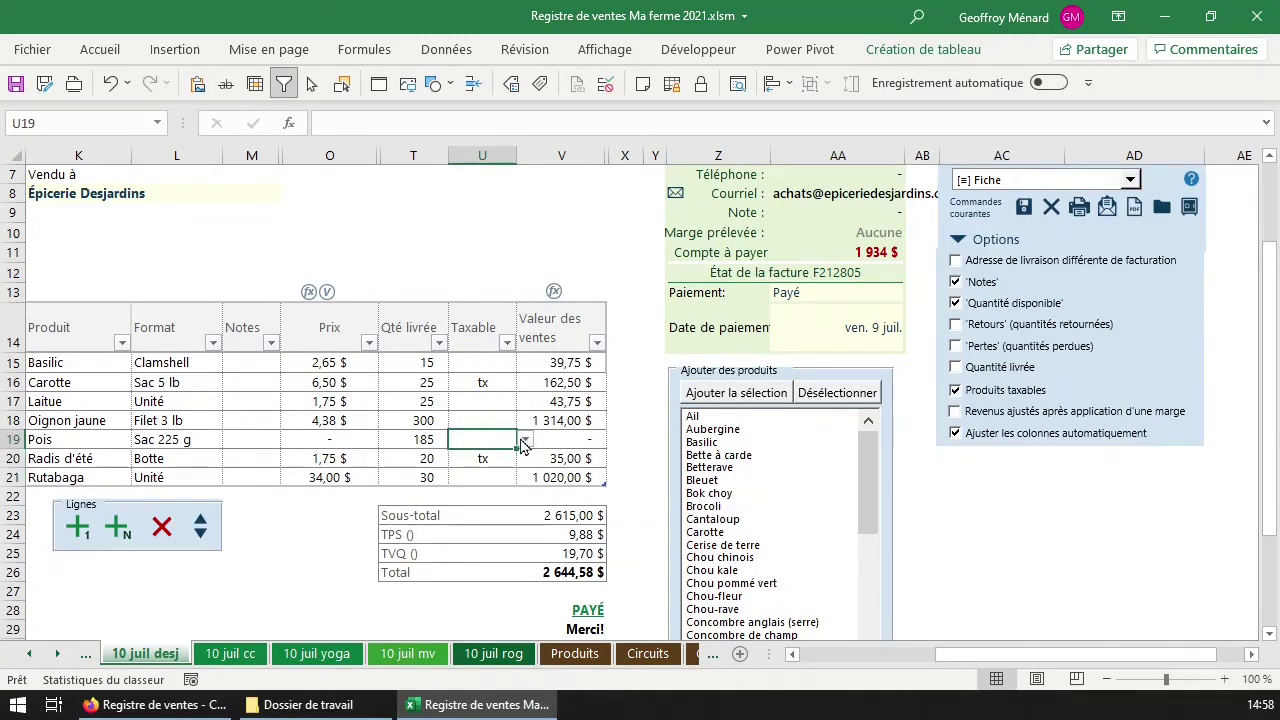
Check the TPS calculation, then clear the tx marks from Carotte and Radis d'été.
{"action": "left_click", "coordinate": [478, 384]}
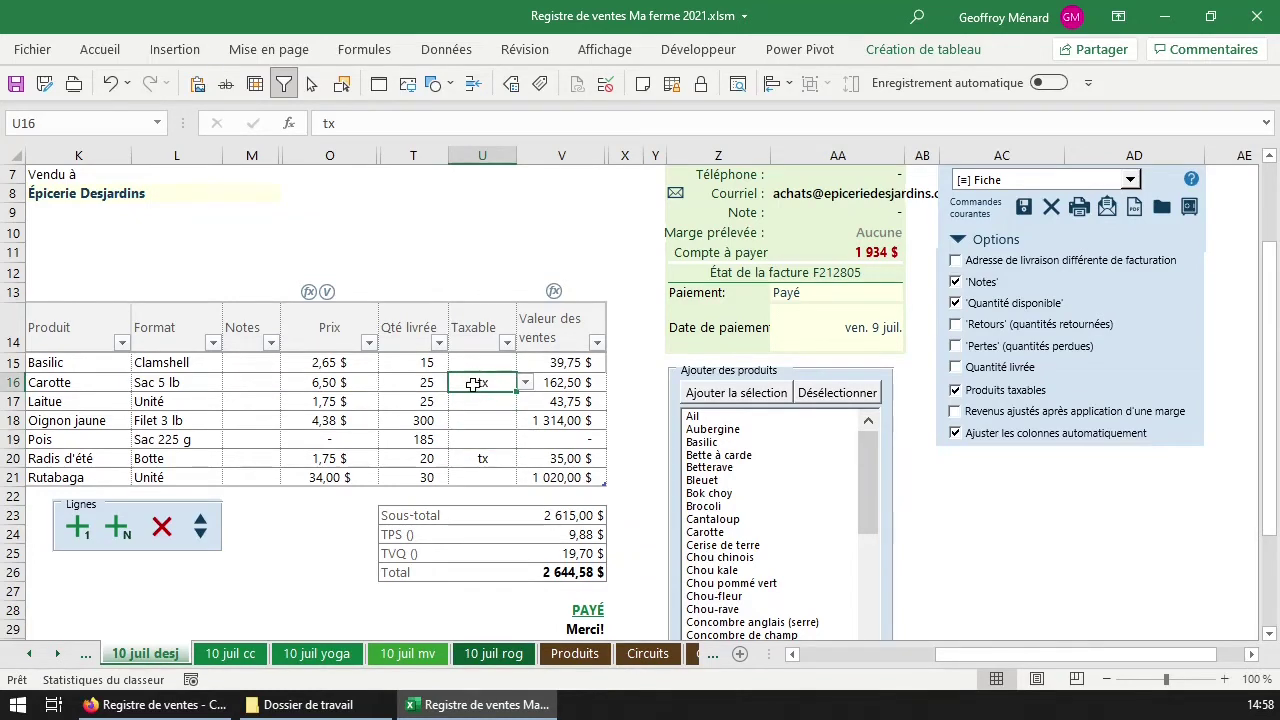
{"action": "left_click", "coordinate": [588, 535]}
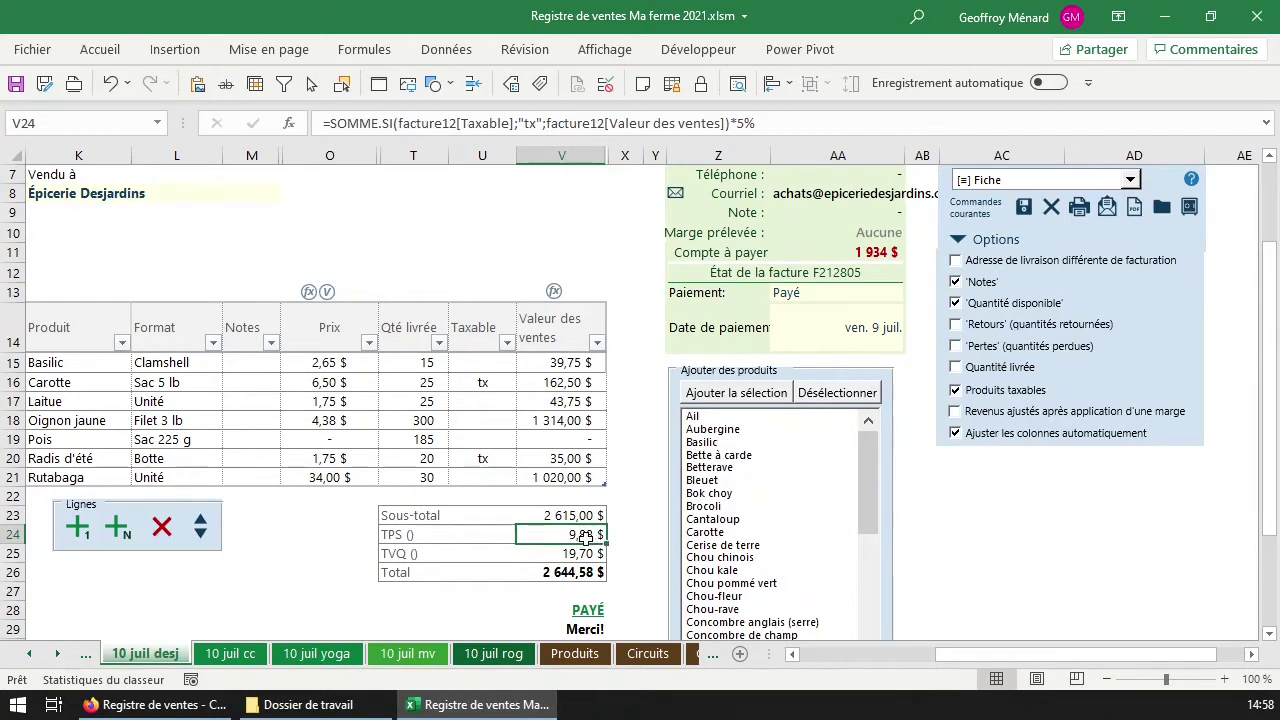
{"action": "left_click", "coordinate": [482, 381]}
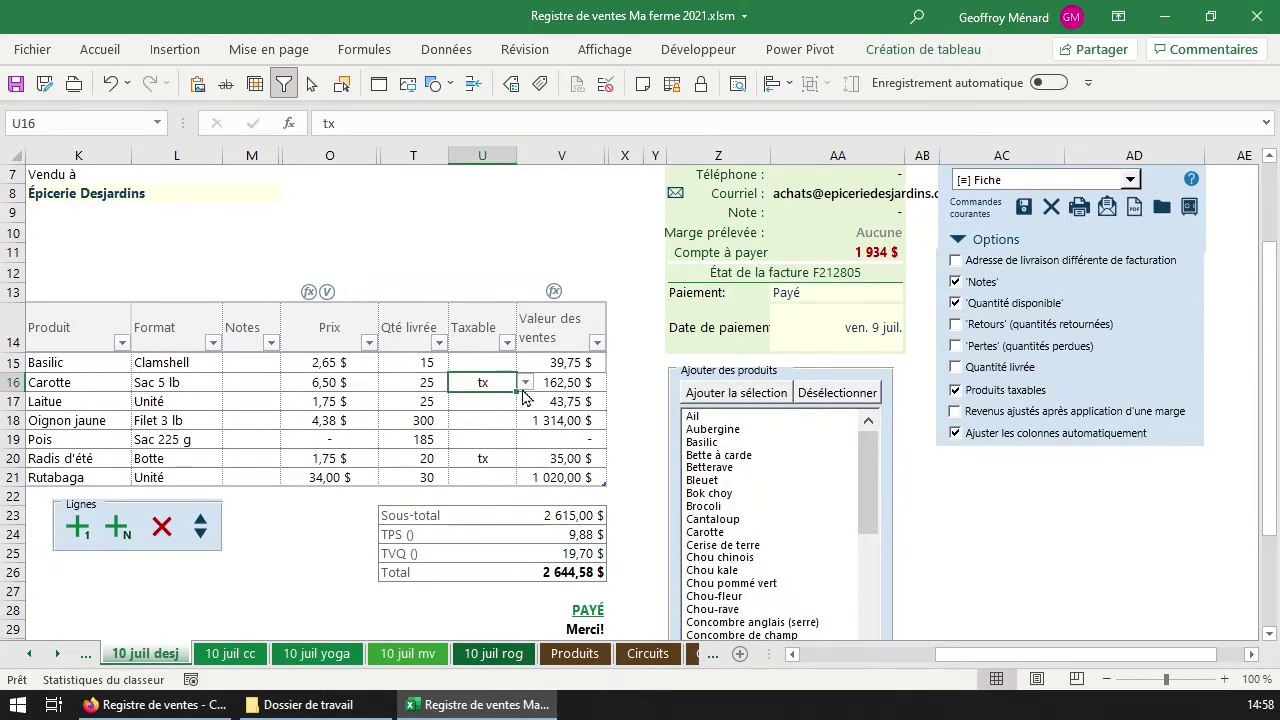
{"action": "key", "text": "Delete"}
{"action": "key", "text": "Down"}
{"action": "key", "text": "Down"}
{"action": "key", "text": "Down"}
{"action": "key", "text": "Down"}
{"action": "key", "text": "Delete"}
Turn off Produits taxables, removing the tax section, and enable Revenus ajustés après application d'une marge.
{"action": "left_click", "coordinate": [1016, 391]}
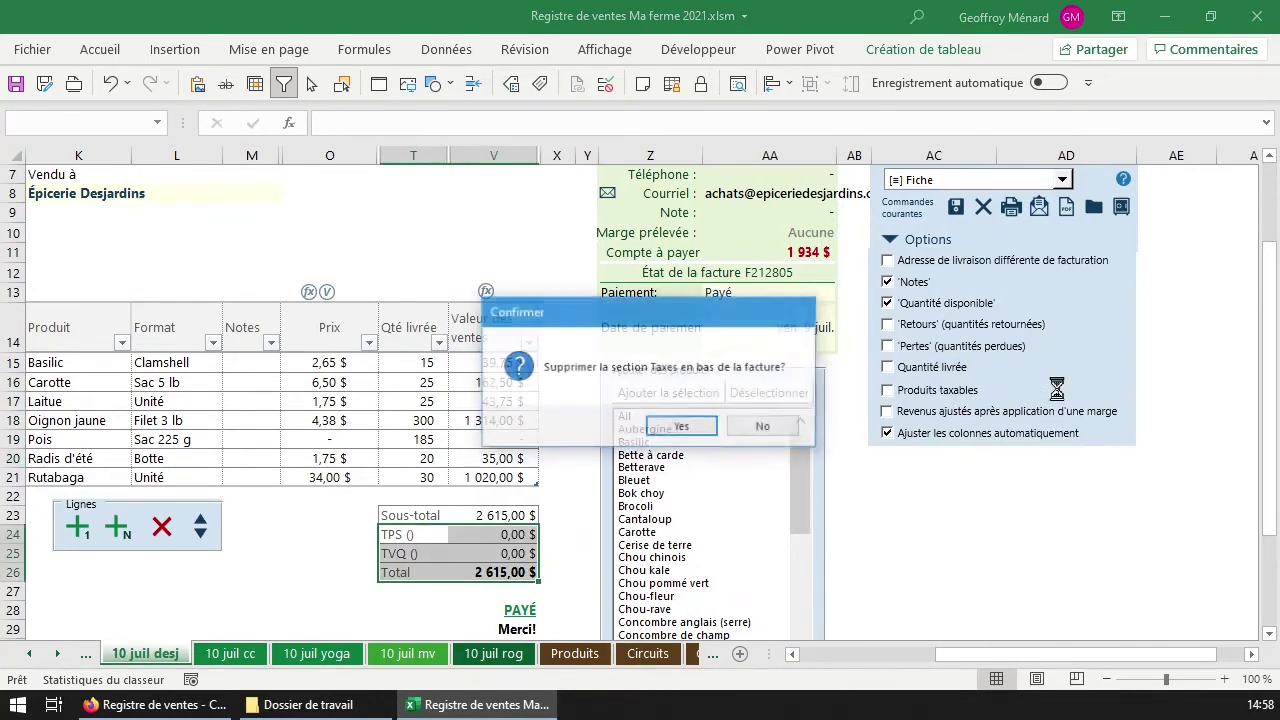
{"action": "left_click", "coordinate": [706, 430]}
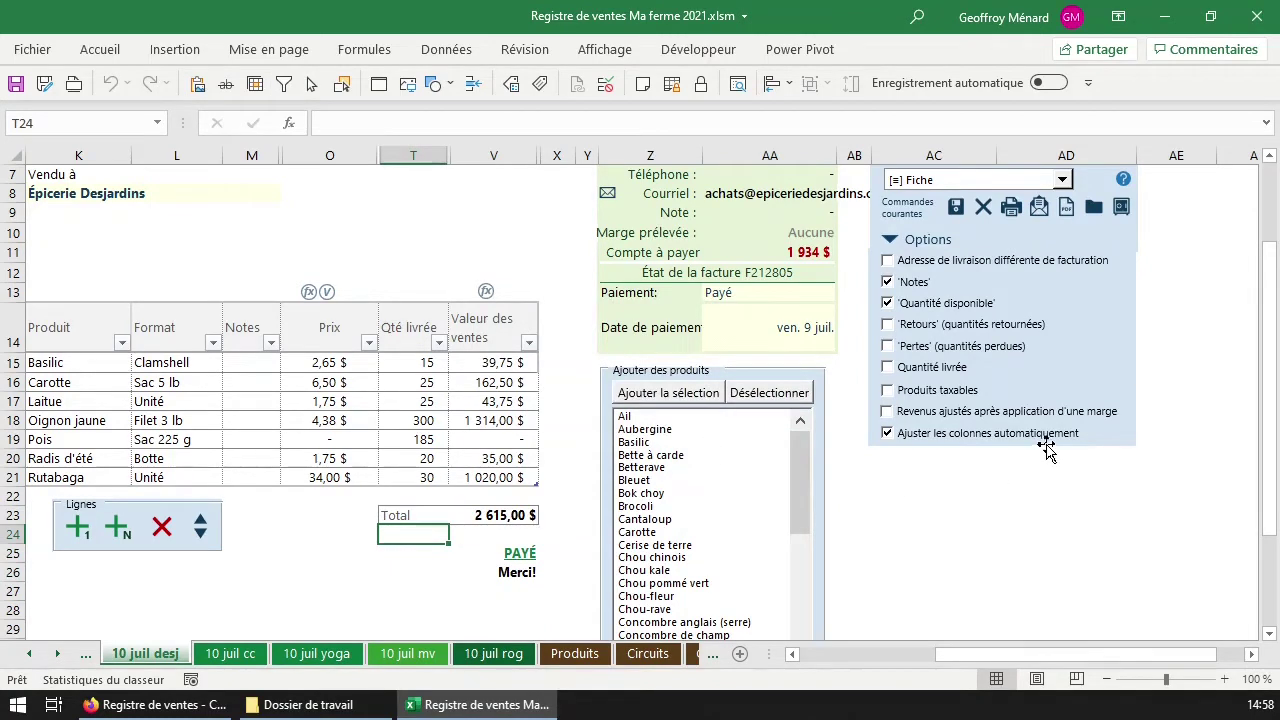
{"action": "left_click", "coordinate": [1058, 414]}
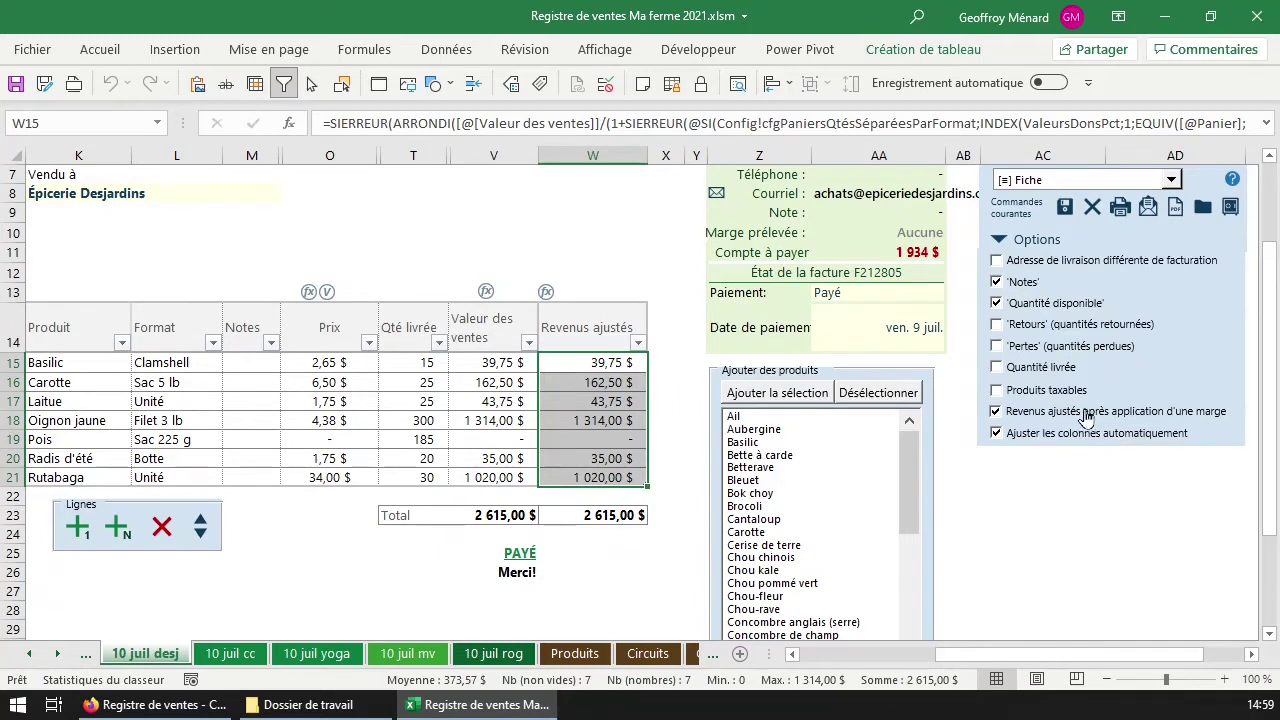
{"action": "left_click_drag", "start_coordinate": [489, 363], "coordinate": [500, 492]}
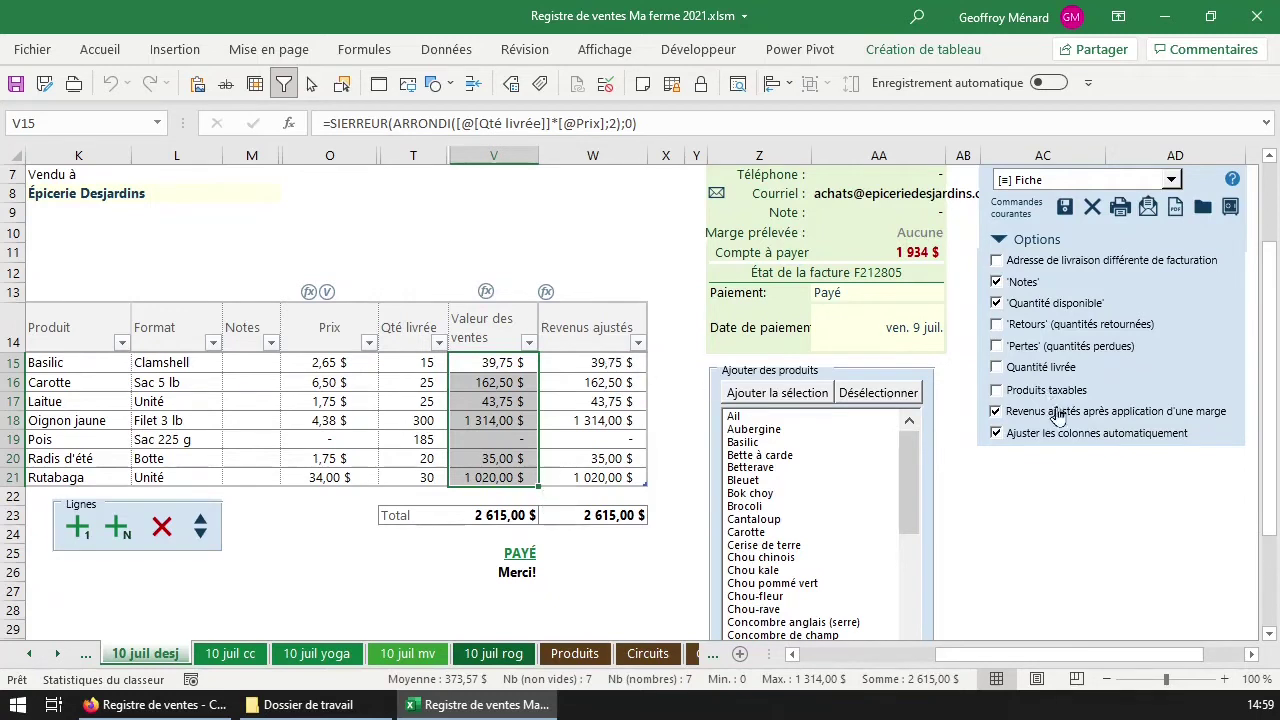
Review the adjusted revenue values in column W, then jump to Épicerie Desjardins in the Circuits client list.
{"action": "left_click_drag", "start_coordinate": [595, 357], "coordinate": [595, 477]}
{"action": "left_click", "coordinate": [595, 458]}
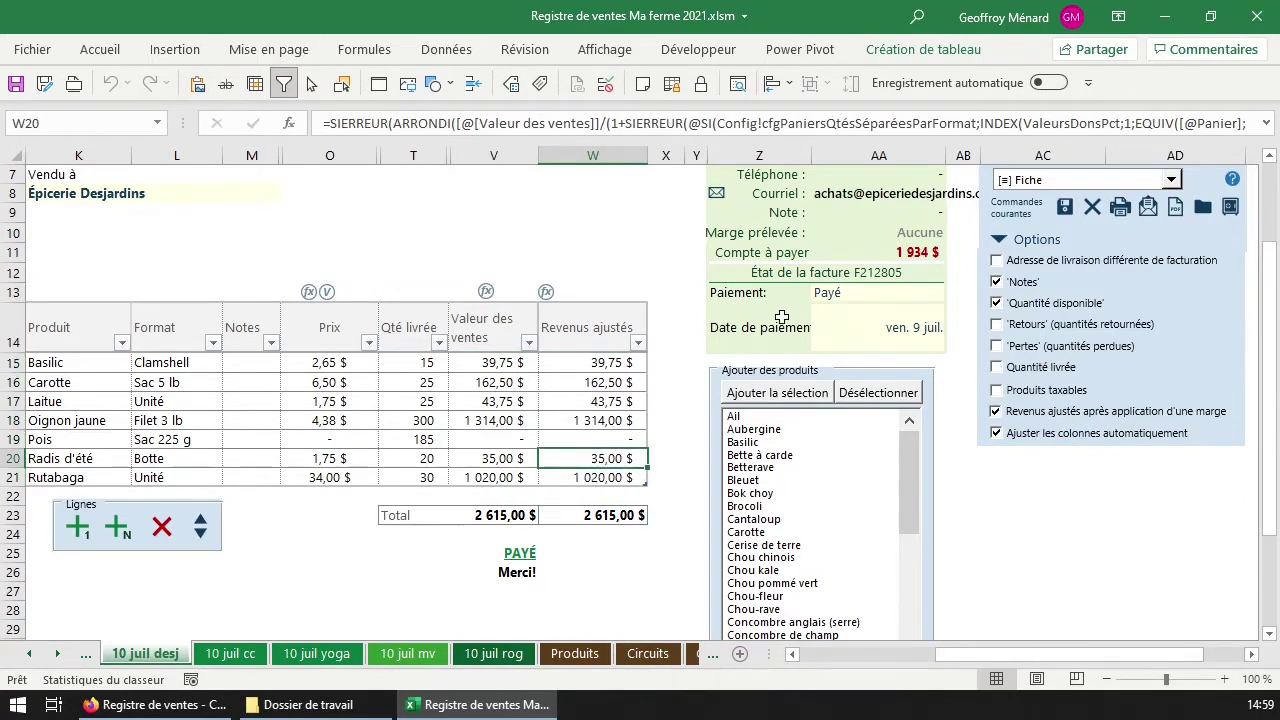
{"action": "scroll", "coordinate": [752, 317], "scroll_direction": "up", "scroll_amount": 2}
{"action": "left_click", "coordinate": [722, 240]}
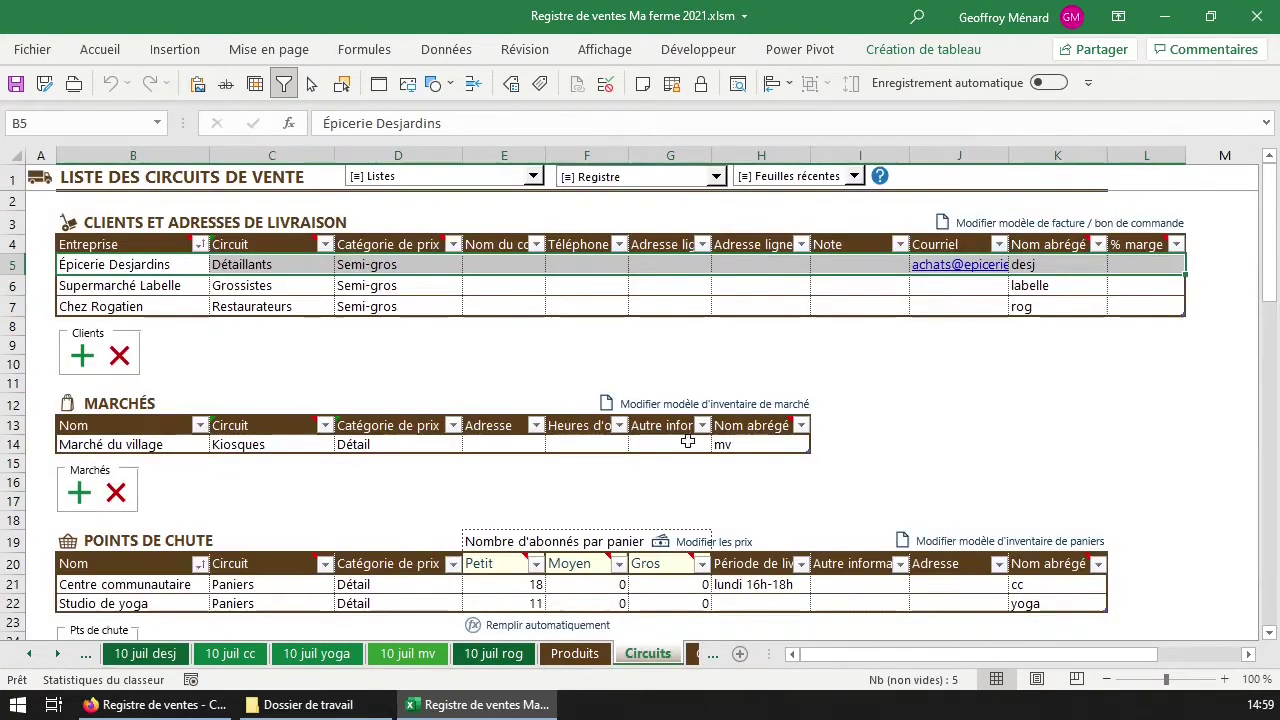
Enter a 25% margin in L5 (% marge) for Épicerie Desjardins, formatted as a percentage.
{"action": "left_click", "coordinate": [1176, 265]}
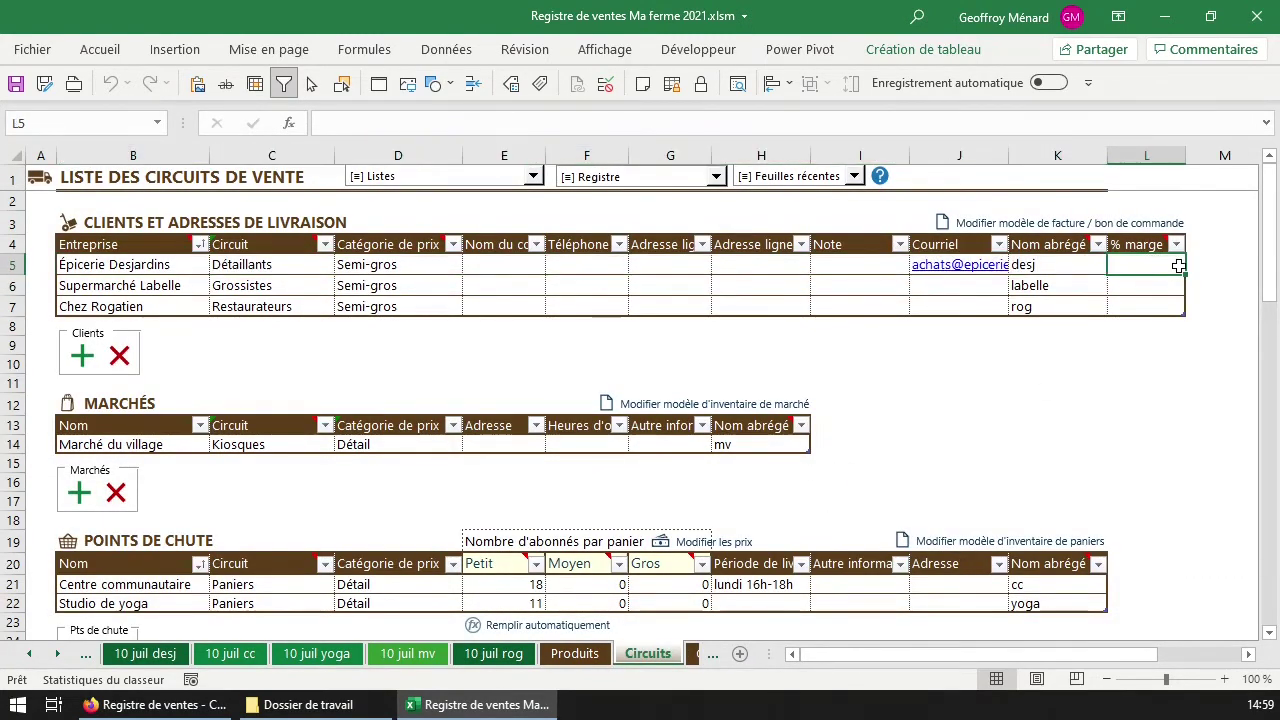
{"action": "type", "text": "25"}
{"action": "key", "text": "Return"}
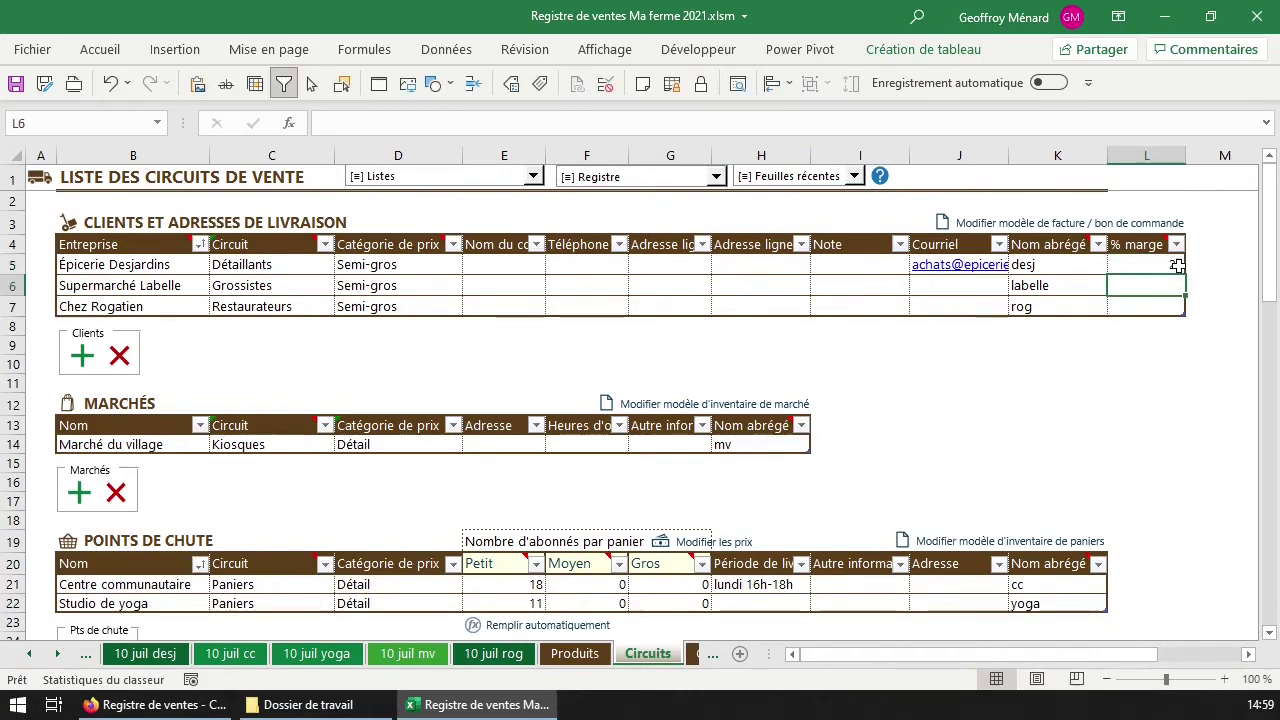
{"action": "left_click", "coordinate": [1152, 264]}
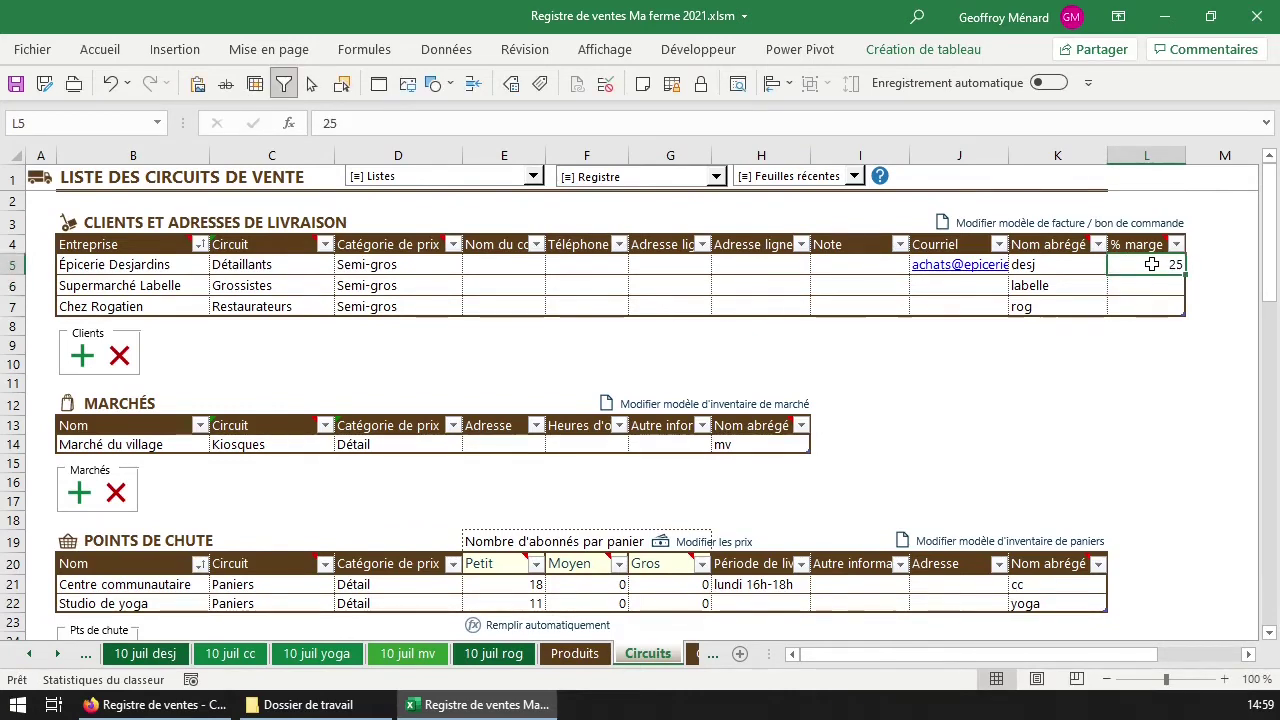
{"action": "left_click", "coordinate": [100, 50]}
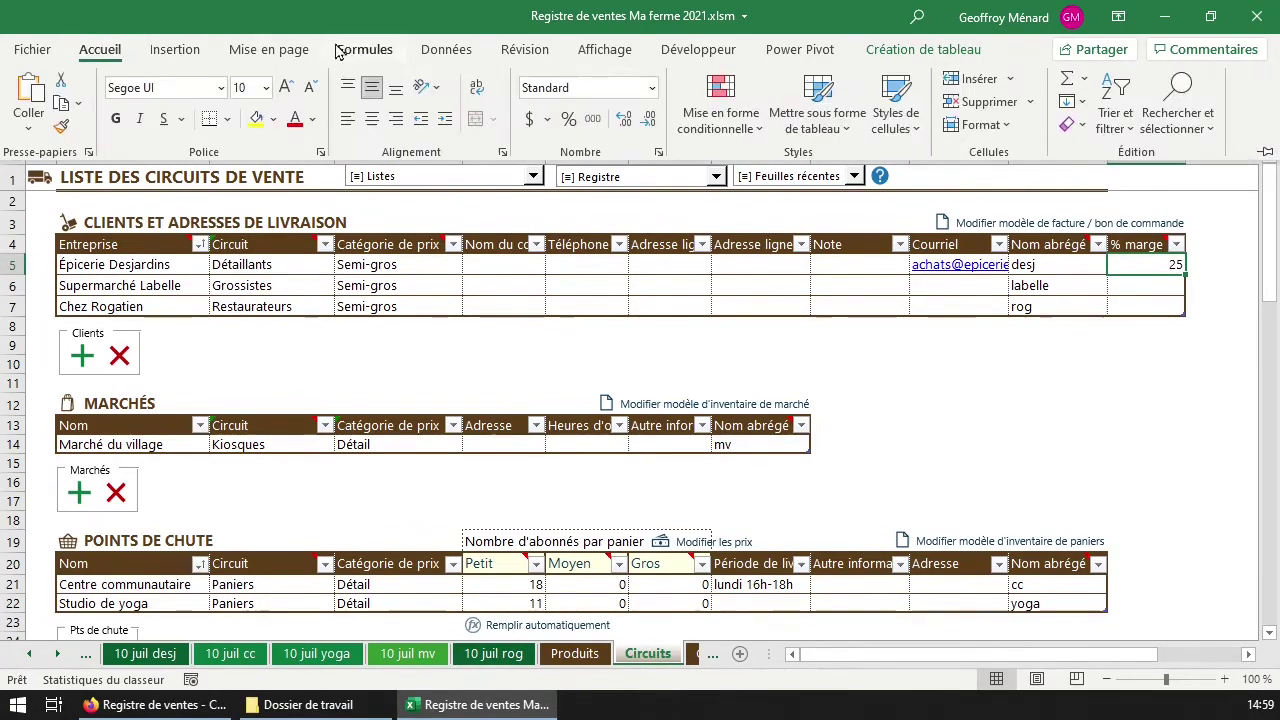
{"action": "left_click", "coordinate": [568, 119]}
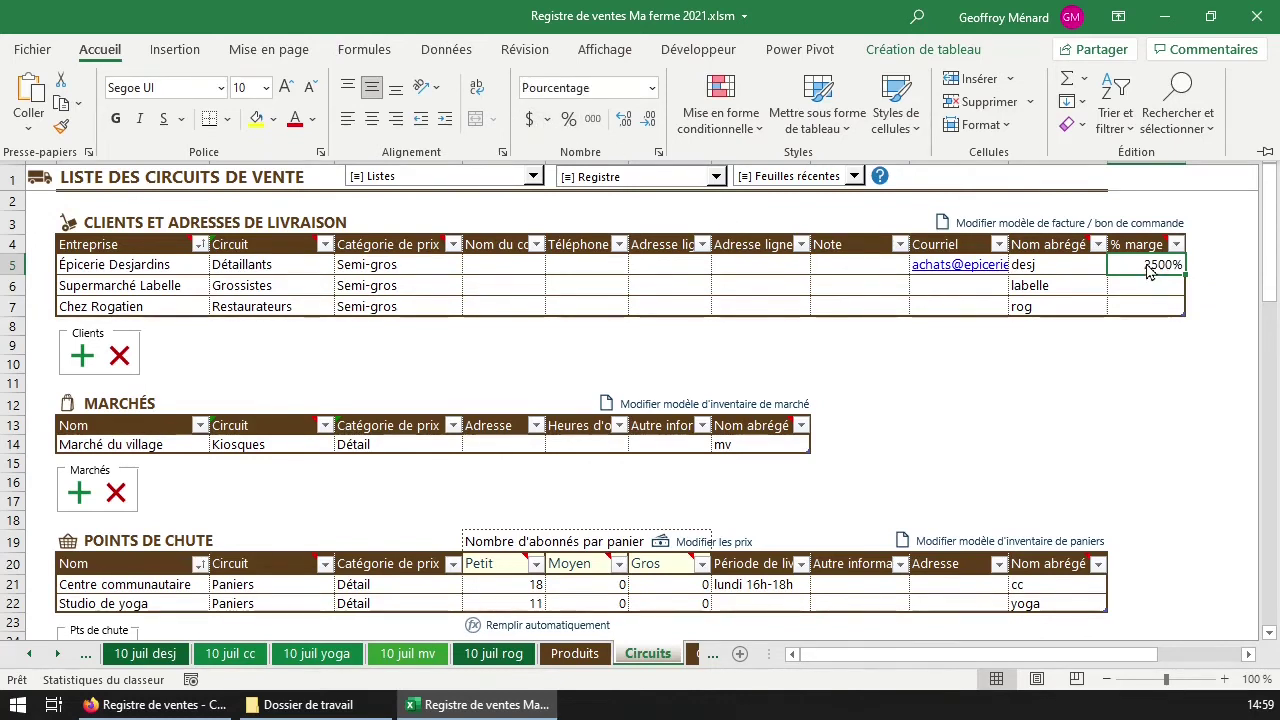
{"action": "left_click", "coordinate": [1152, 270]}
{"action": "type", "text": "2"}
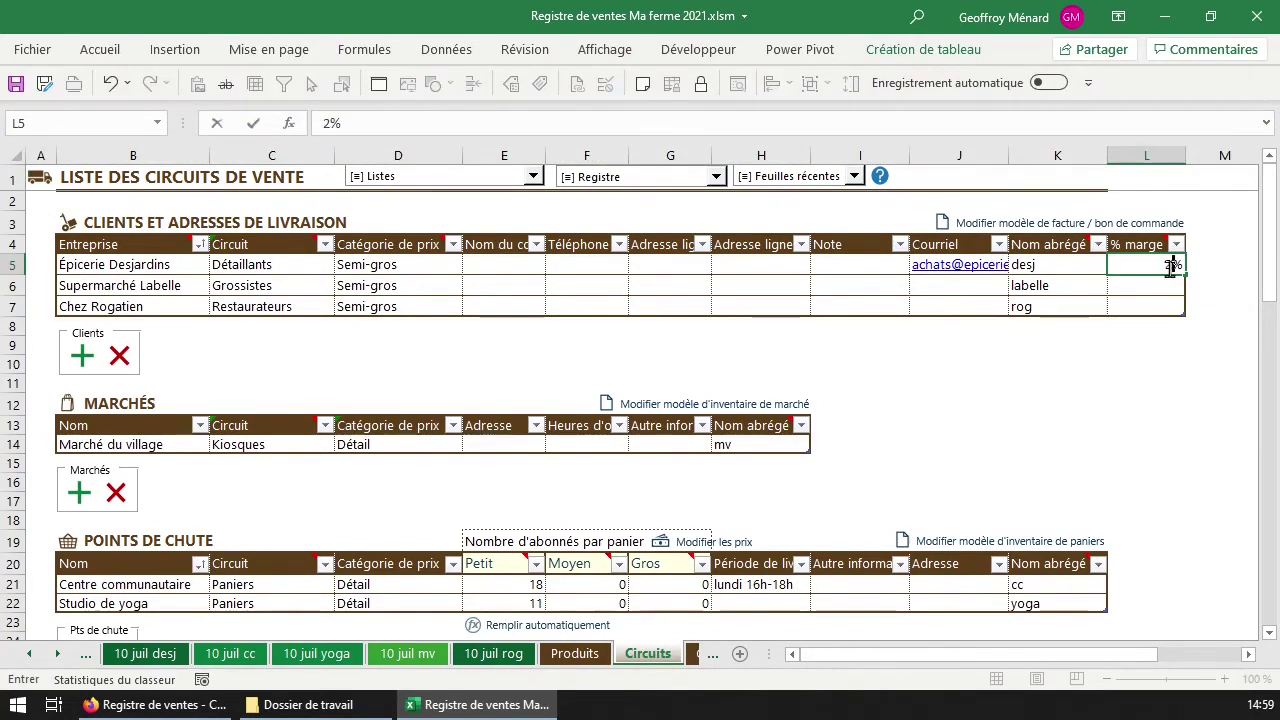
{"action": "type", "text": "5"}
{"action": "key", "text": "Return"}
{"action": "left_click", "coordinate": [1146, 265]}
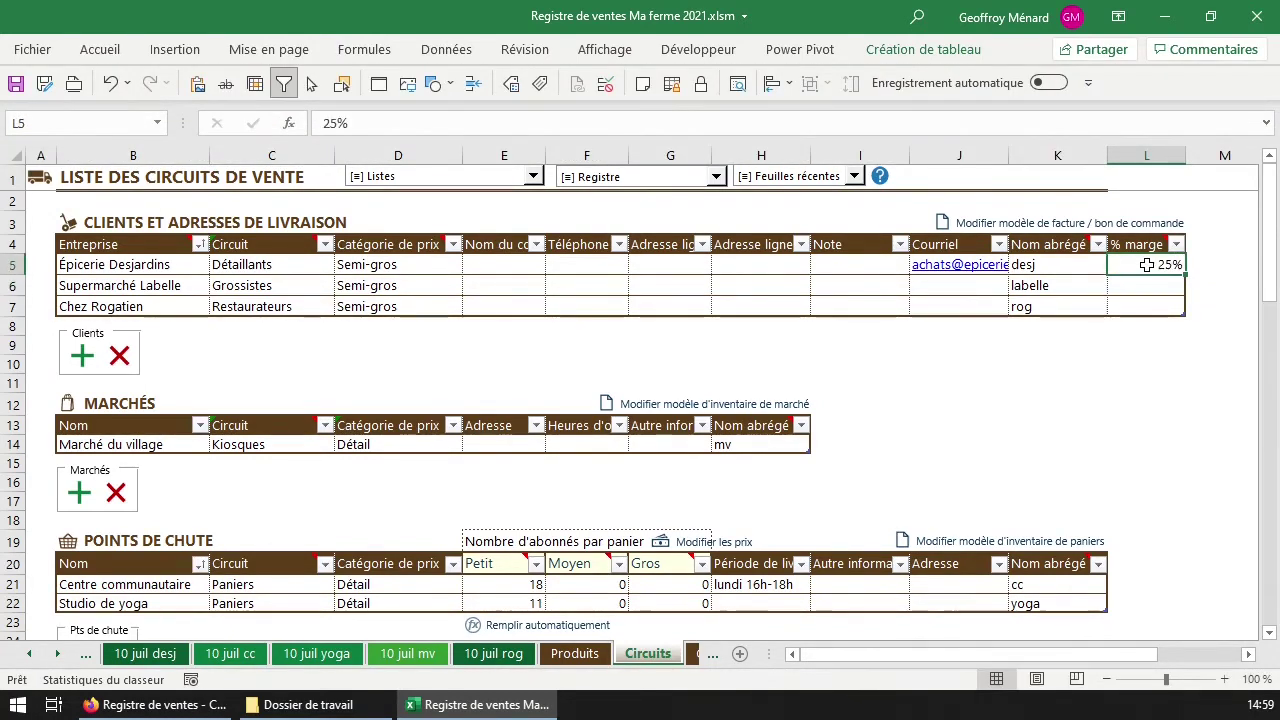
{"action": "left_click", "coordinate": [1145, 250]}
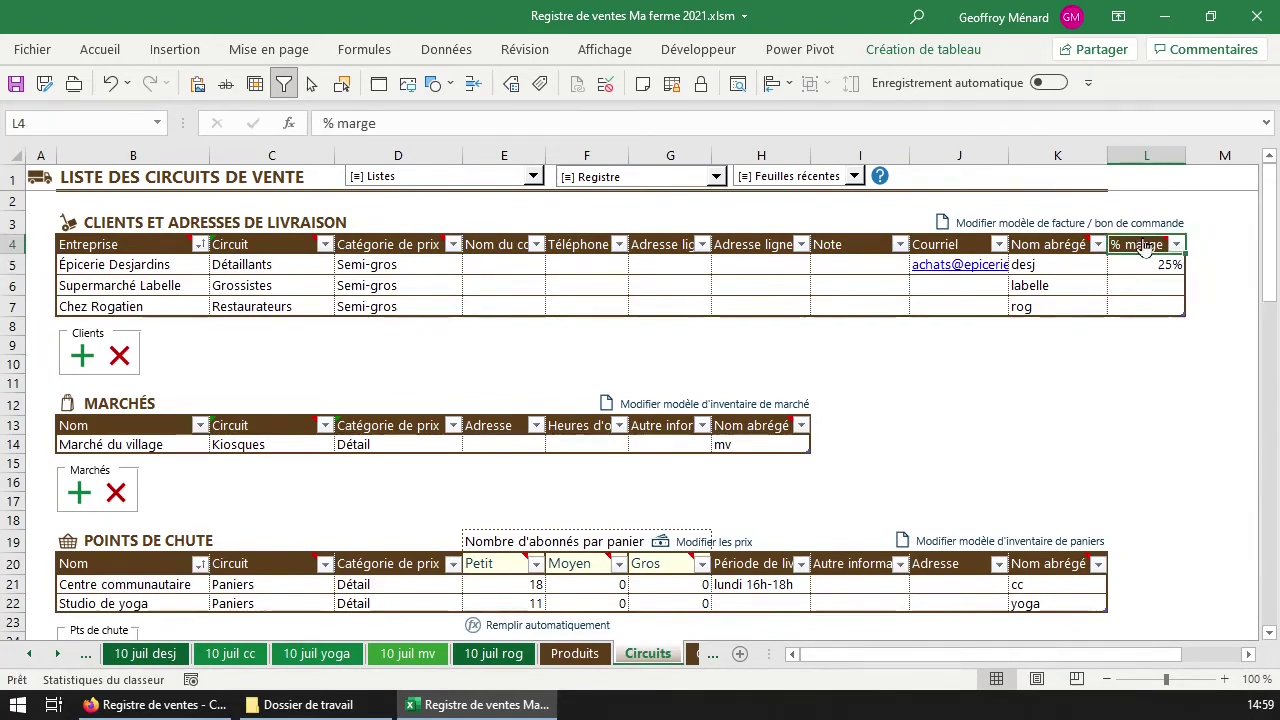
{"action": "key", "text": "ctrl+Page_Down"}
{"action": "key", "text": "ctrl+Page_Down"}
Go to the 10 juil desj invoice sheet using the workbook's sheet list.
{"action": "left_click", "coordinate": [325, 653]}
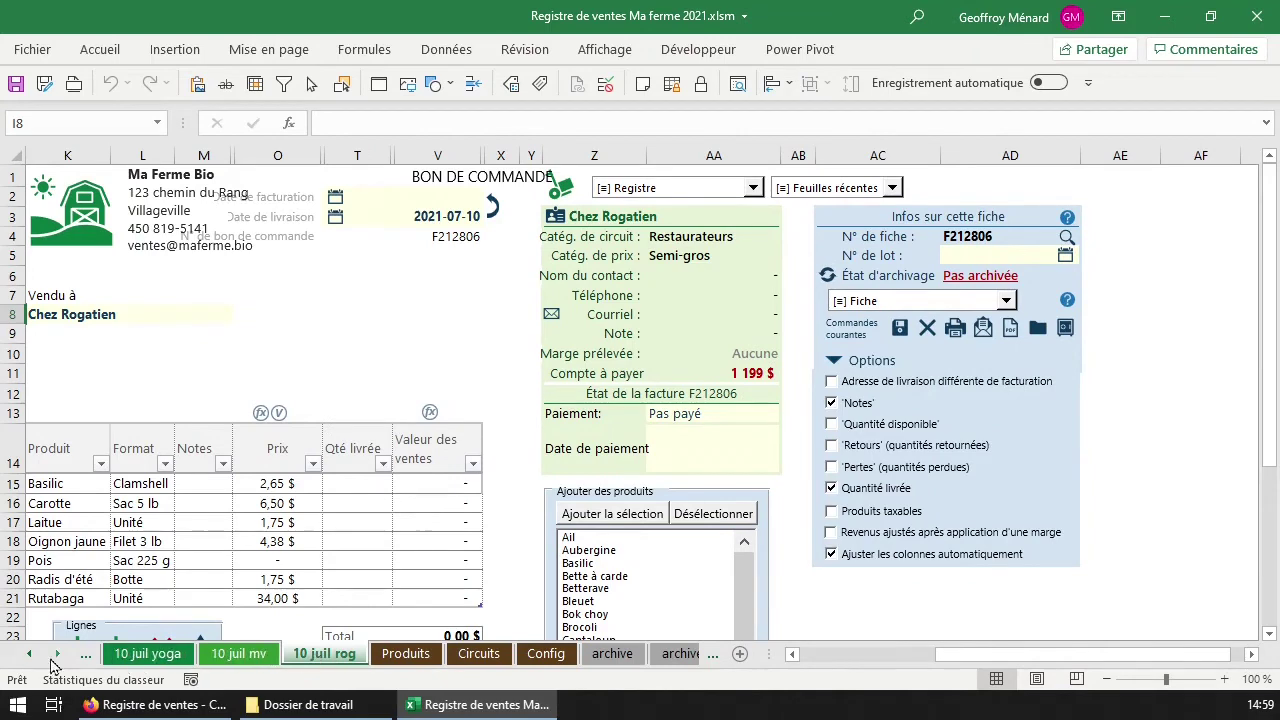
{"action": "right_click", "coordinate": [58, 665]}
{"action": "left_click", "coordinate": [72, 477]}
{"action": "left_click", "coordinate": [83, 490]}
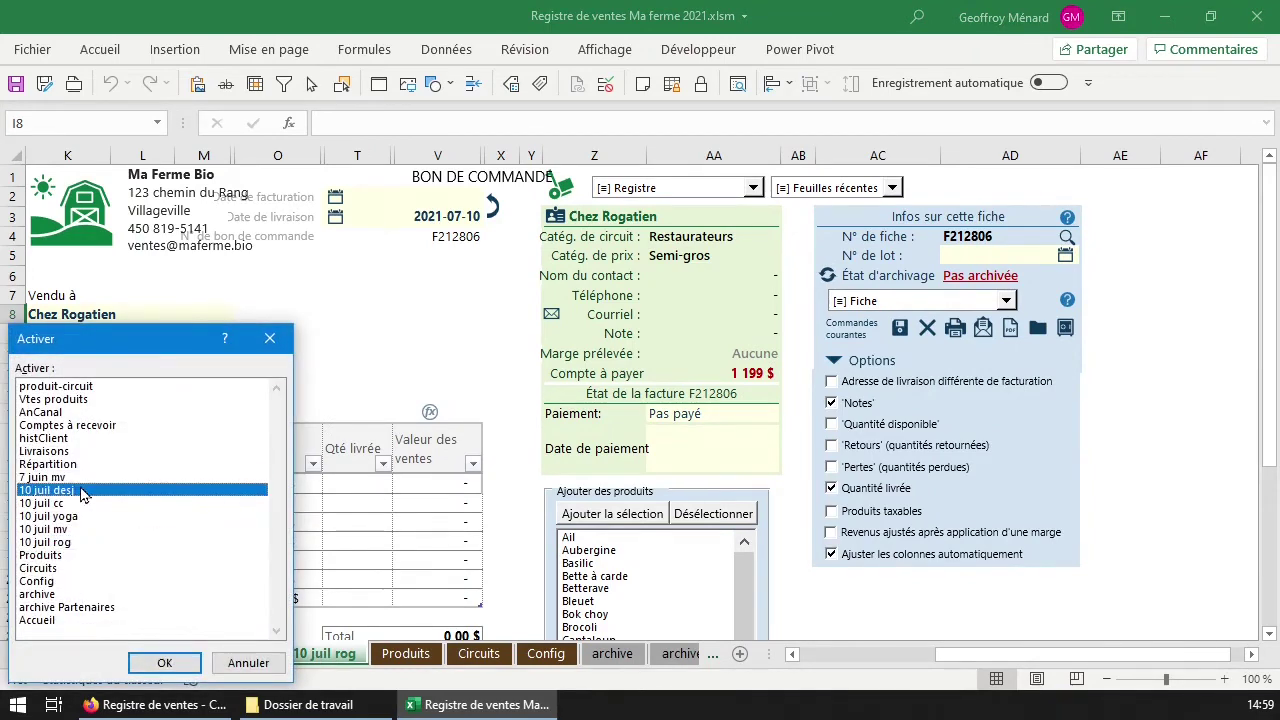
{"action": "double_click", "coordinate": [83, 490]}
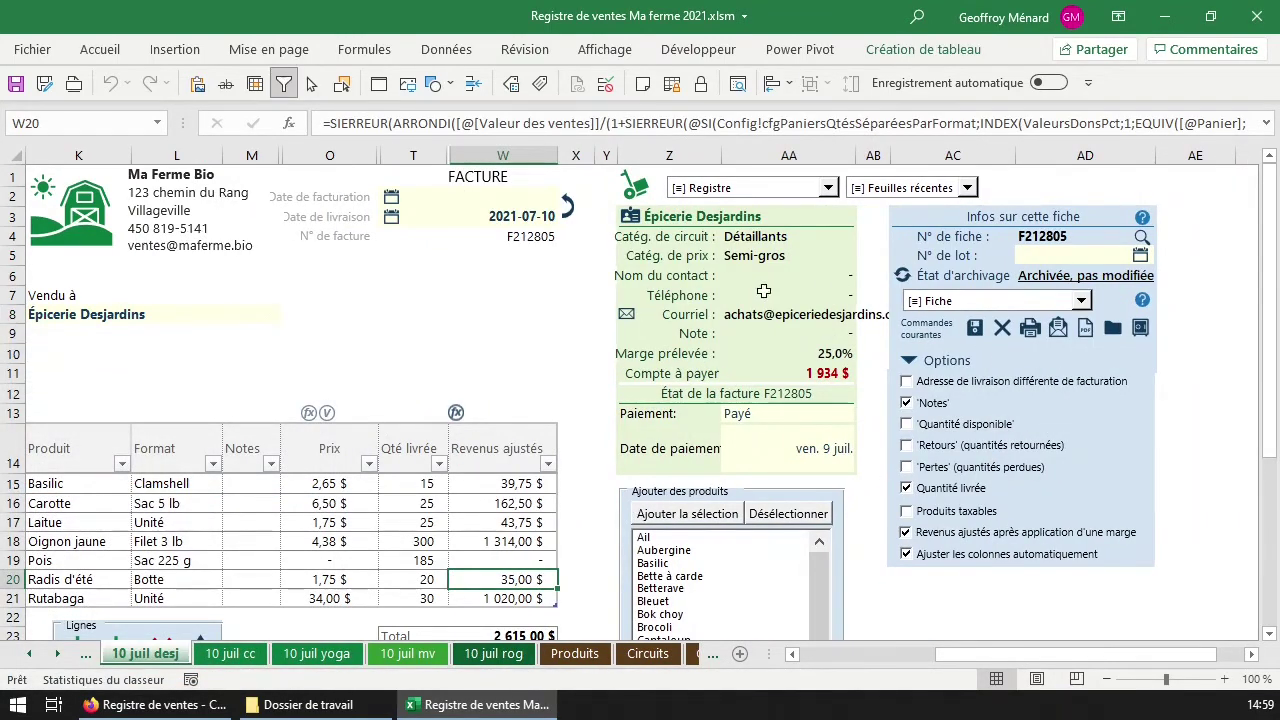
Unhide the Valeur des ventes column V and compare its formula with the adjusted revenue in W15.
{"action": "left_click", "coordinate": [518, 485]}
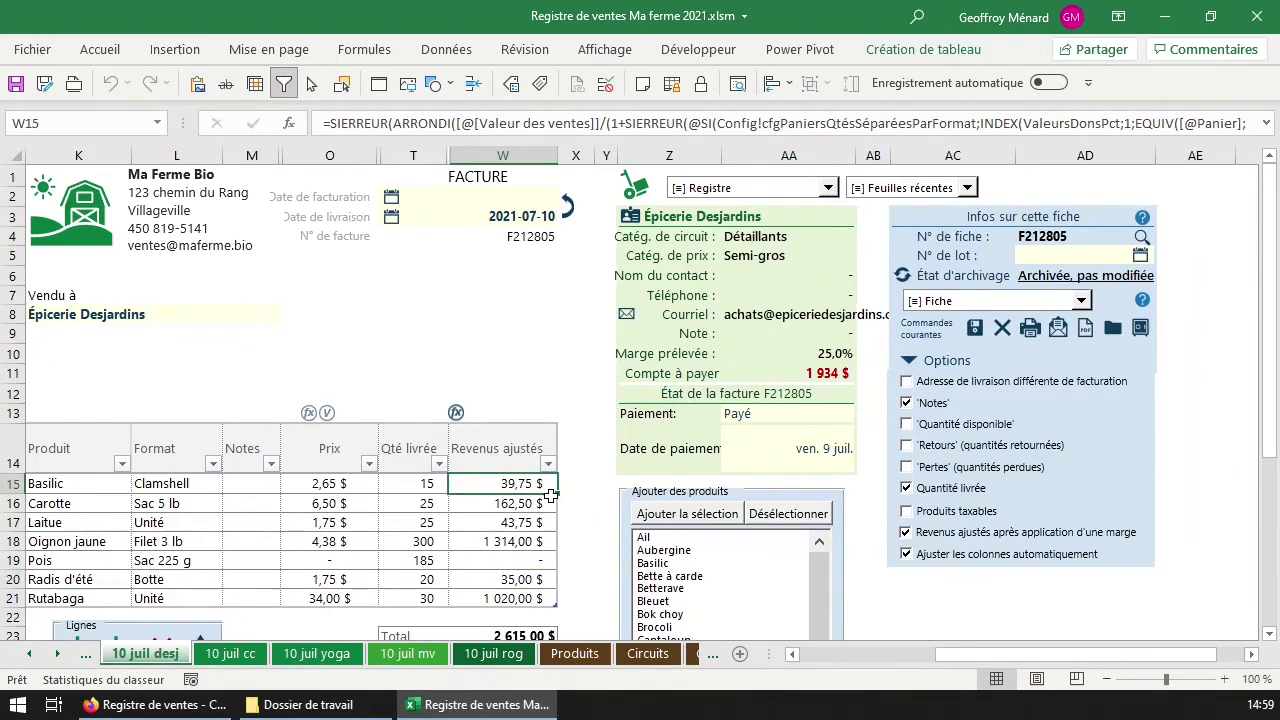
{"action": "scroll", "coordinate": [512, 502], "scroll_direction": "down", "scroll_amount": 1}
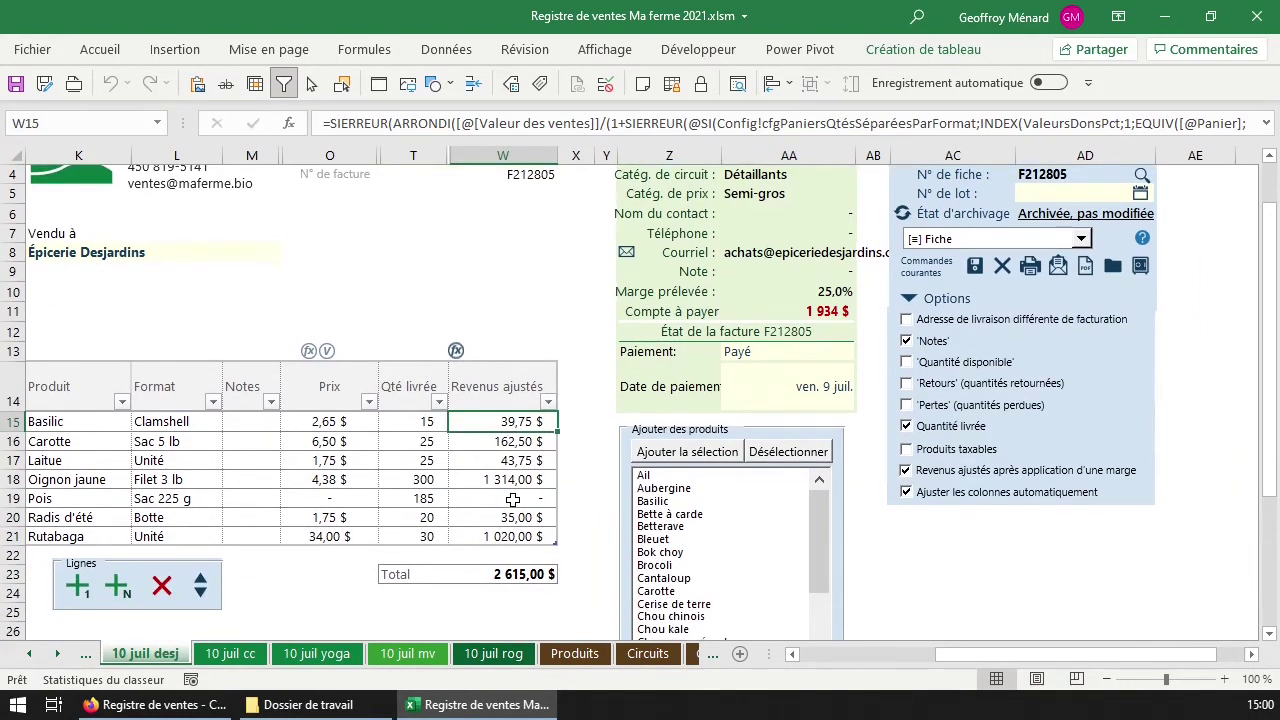
{"action": "left_click_drag", "start_coordinate": [449, 156], "coordinate": [533, 156]}
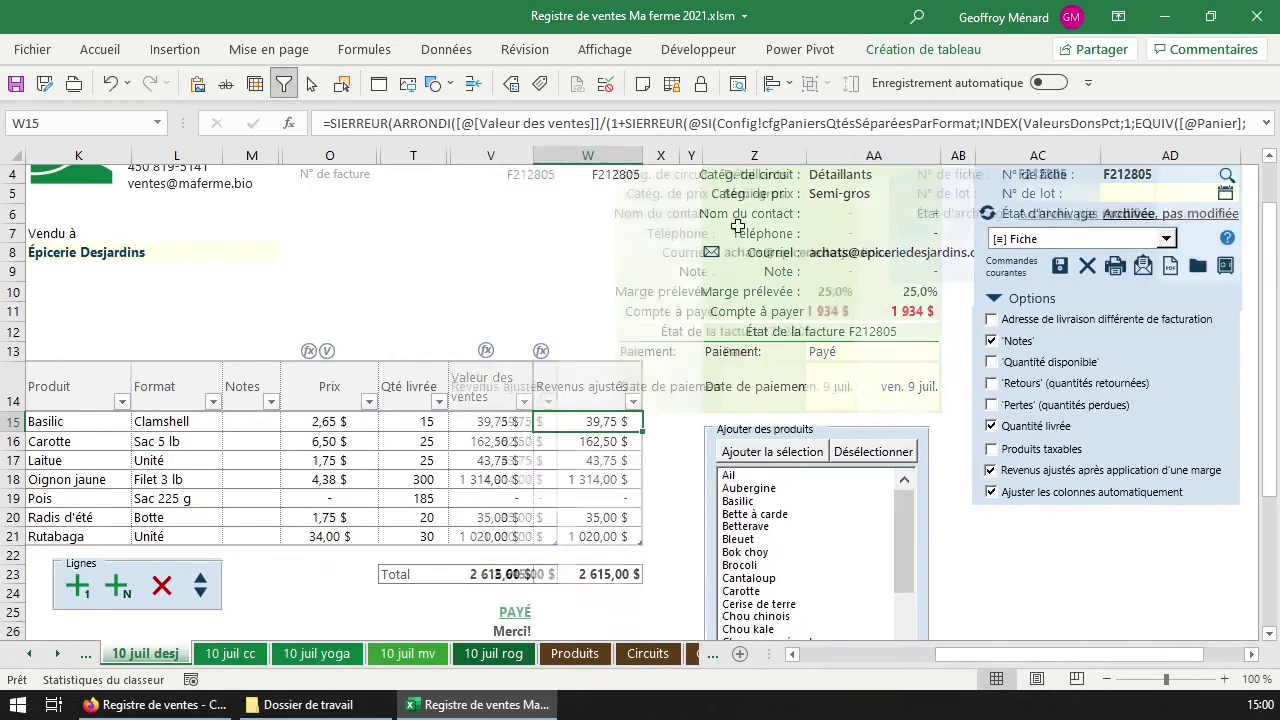
{"action": "left_click", "coordinate": [497, 424]}
{"action": "left_click", "coordinate": [562, 423]}
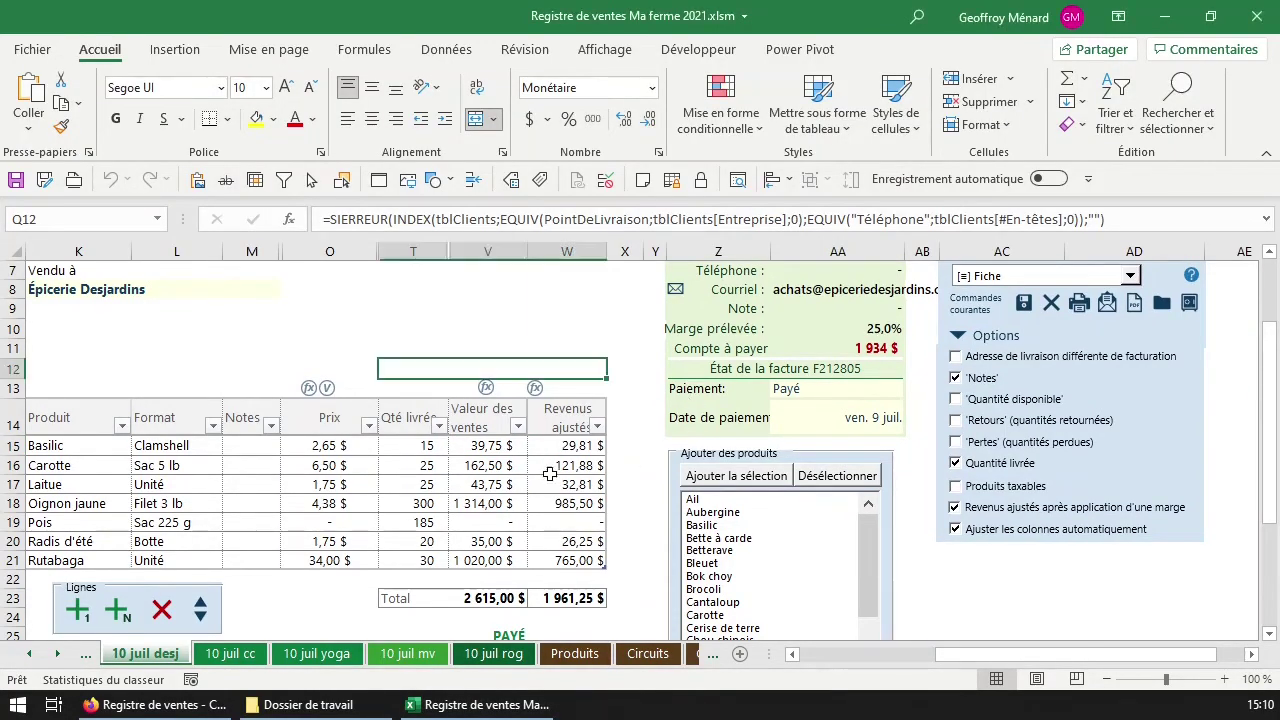
{"action": "left_click", "coordinate": [574, 447]}
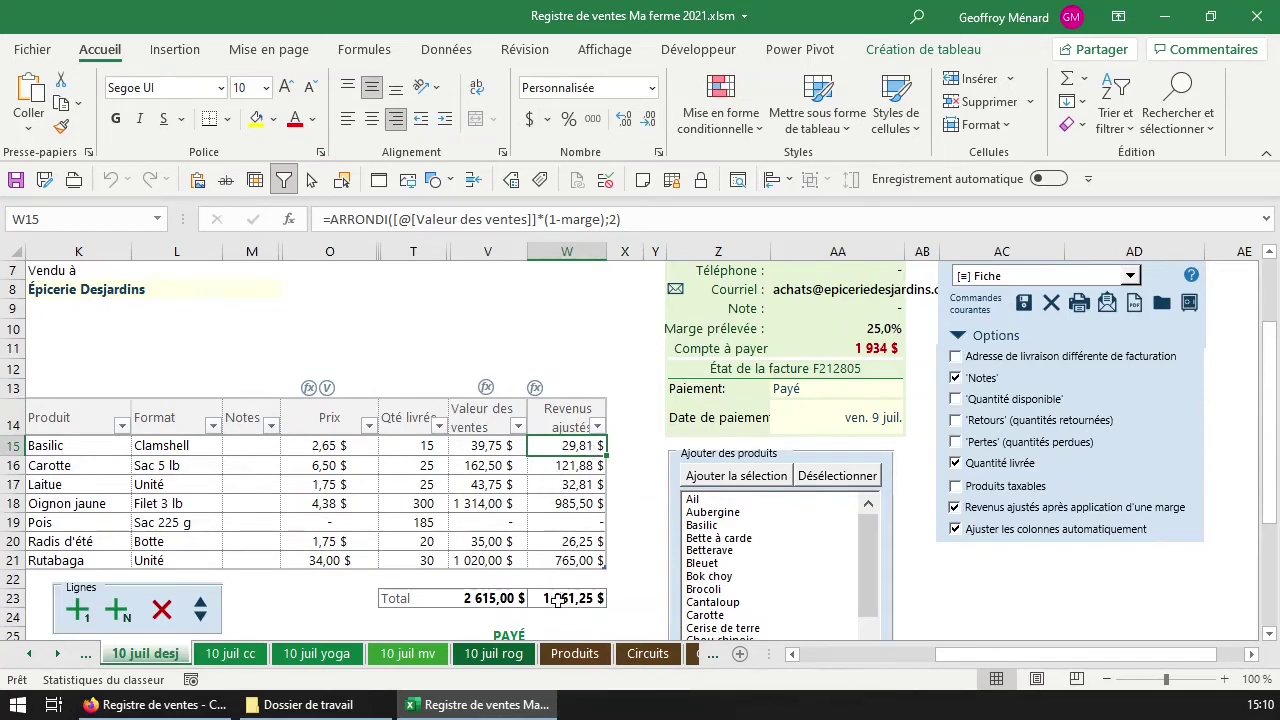
Check the V23 and W23 totals and the delivered quantities in T17 and T20.
{"action": "left_click", "coordinate": [557, 598]}
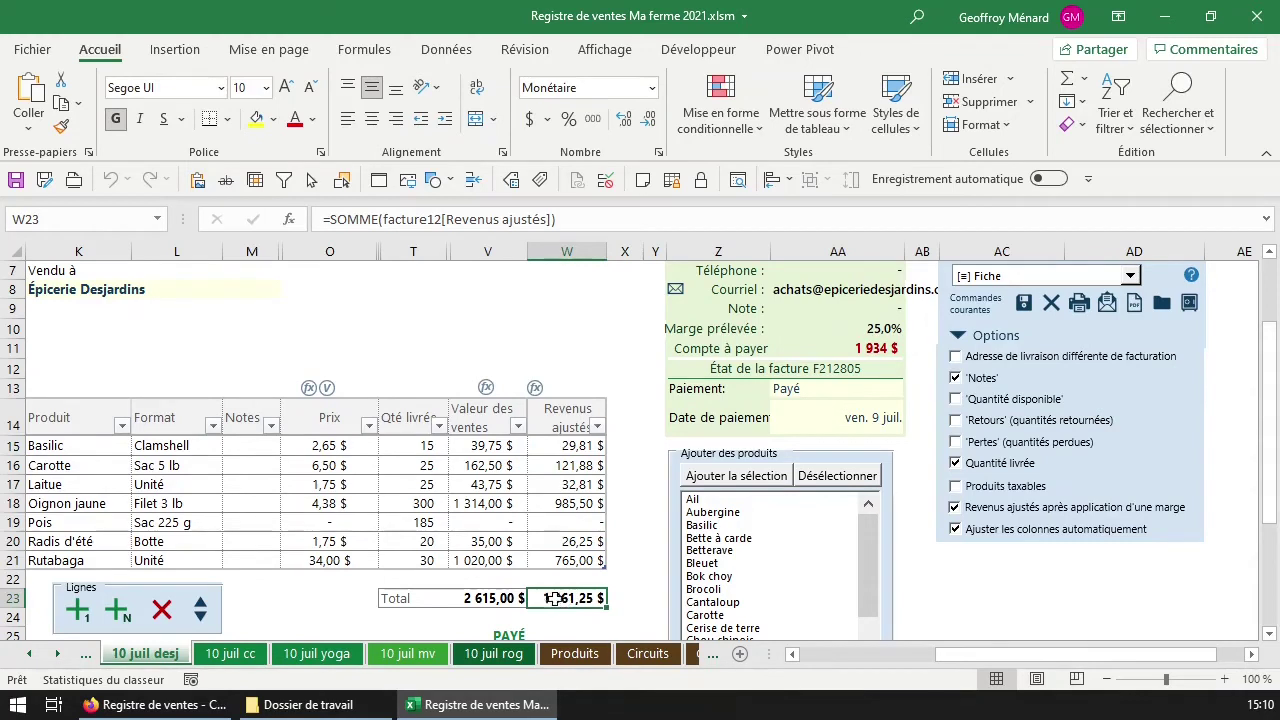
{"action": "left_click", "coordinate": [464, 598]}
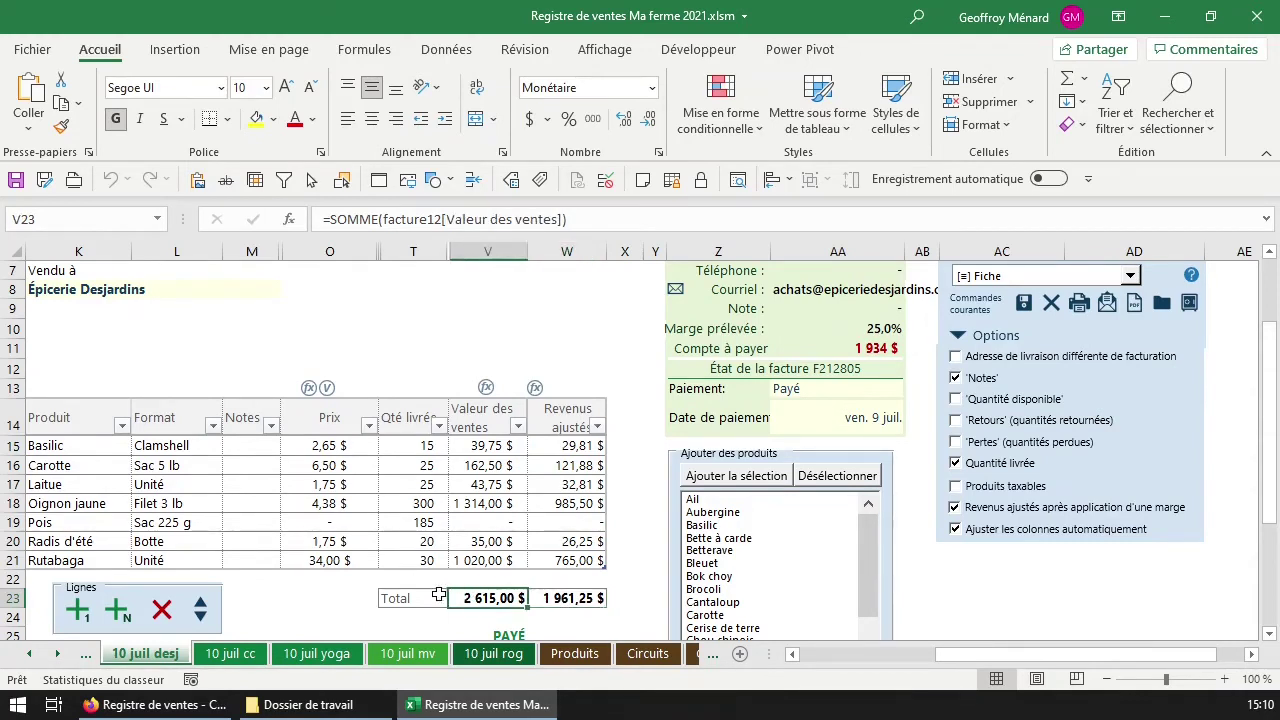
{"action": "left_click", "coordinate": [424, 505]}
{"action": "left_click", "coordinate": [427, 484]}
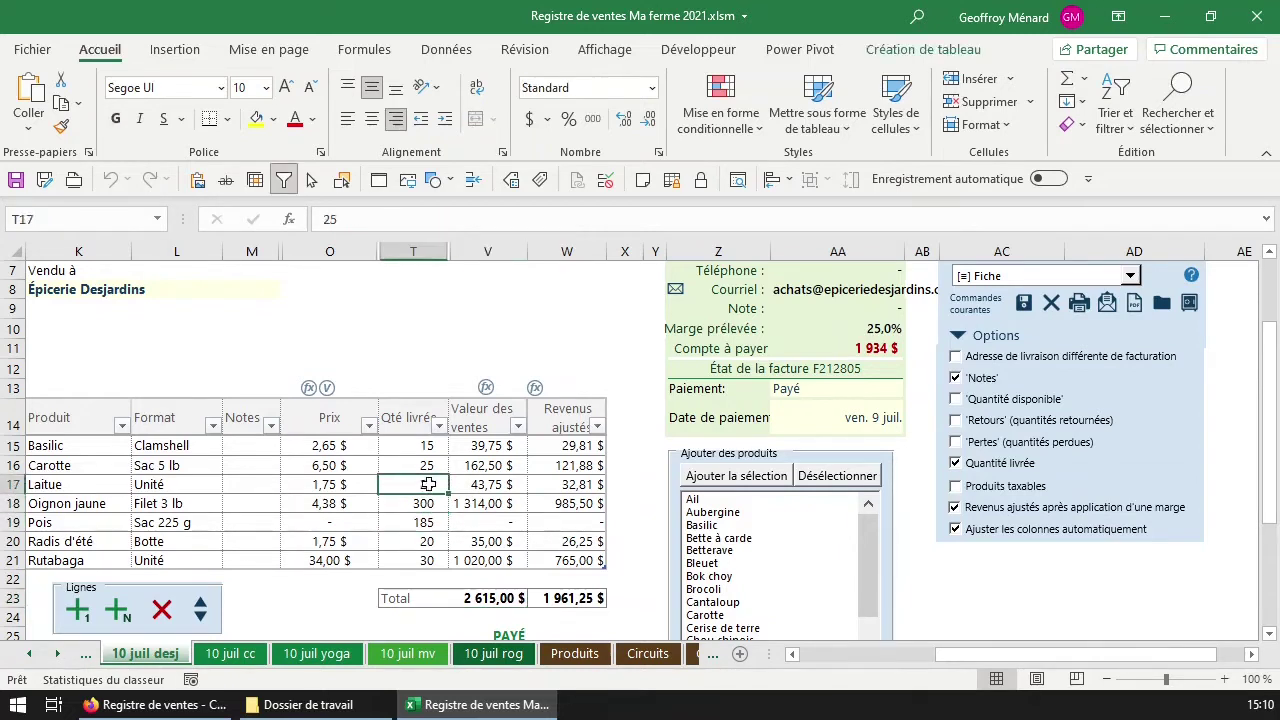
{"action": "left_click", "coordinate": [424, 538]}
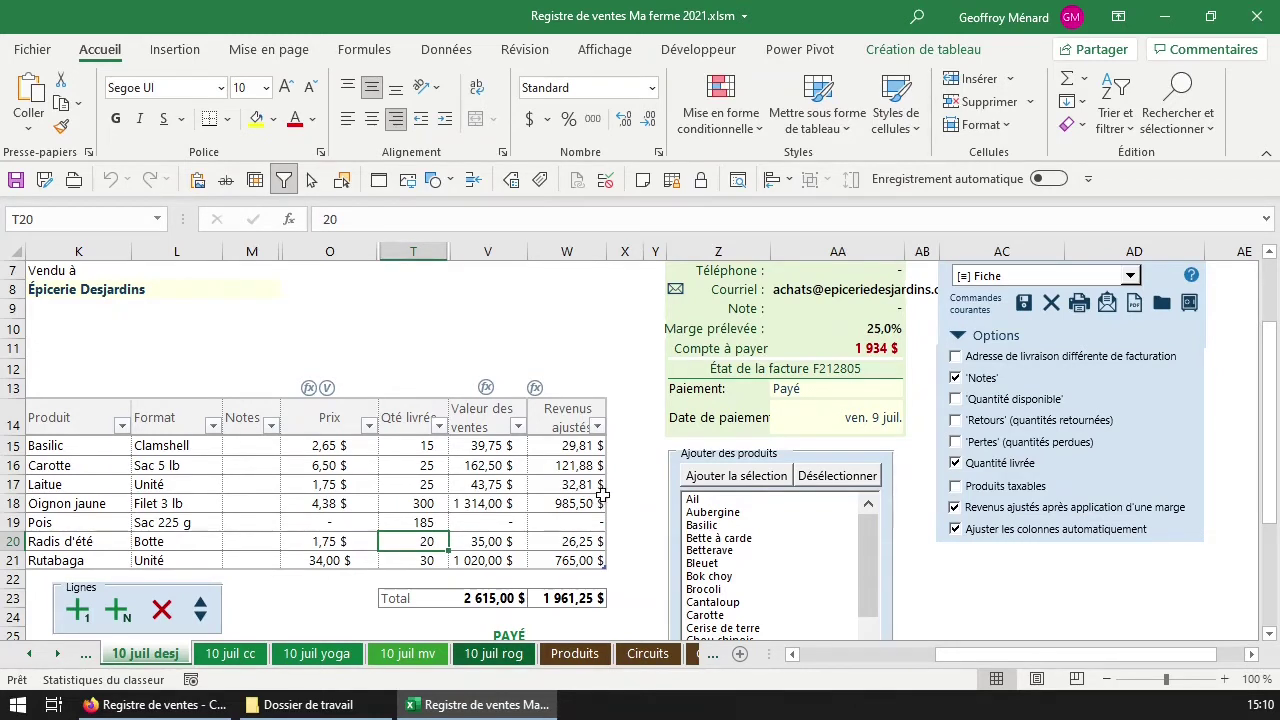
{"action": "left_click_drag", "start_coordinate": [578, 472], "coordinate": [582, 503]}
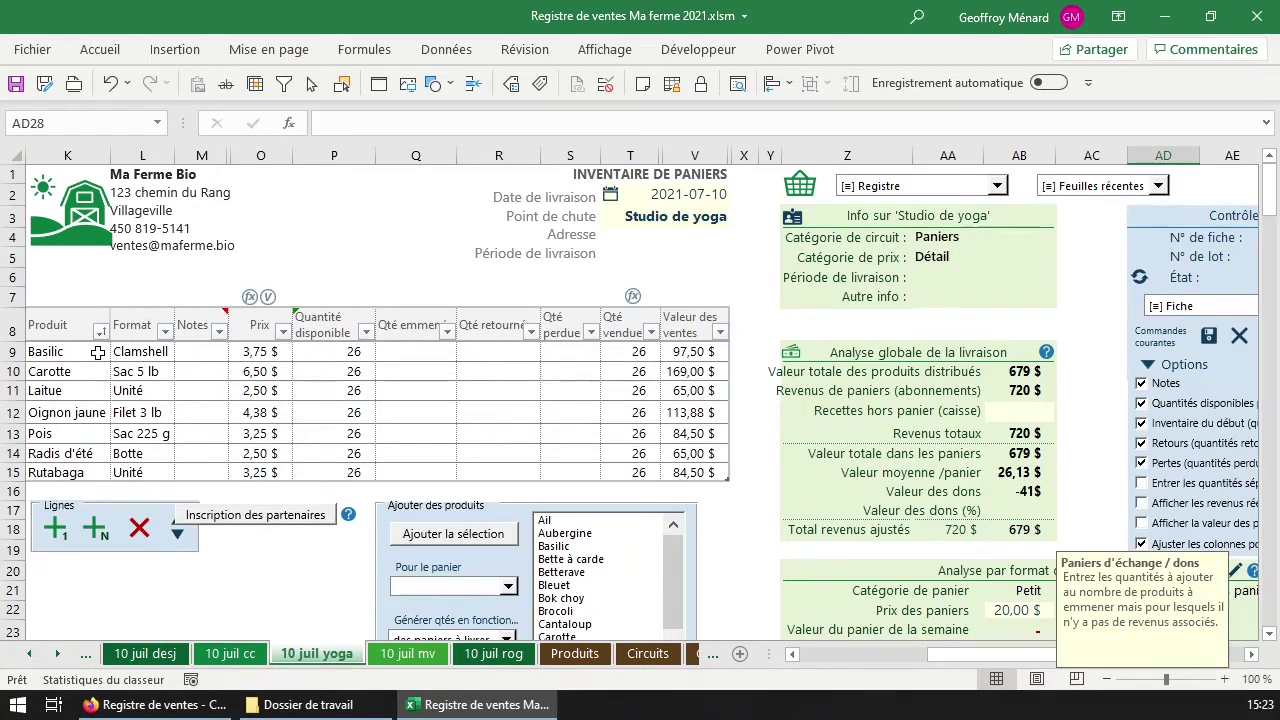
Delete the seven product rows L9:L15 from the Studio de yoga inventory table and confirm.
{"action": "left_click_drag", "start_coordinate": [128, 351], "coordinate": [134, 472]}
{"action": "left_click", "coordinate": [140, 530]}
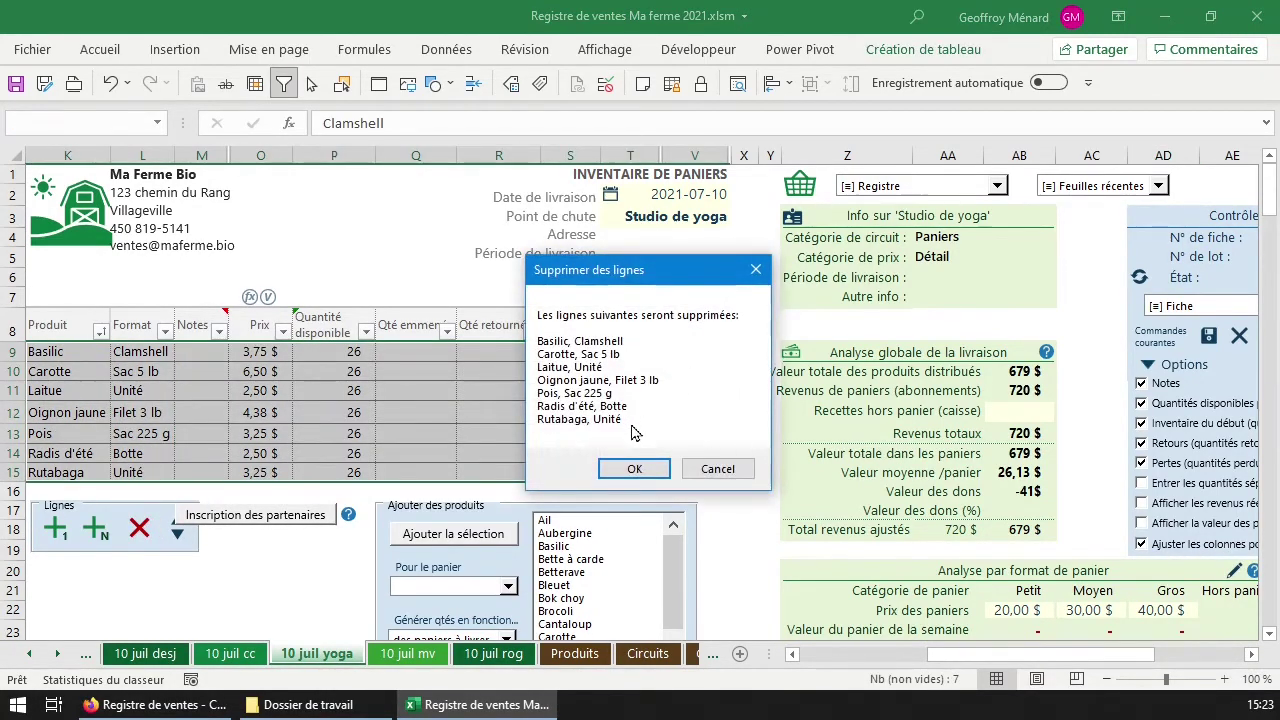
{"action": "left_click", "coordinate": [641, 467]}
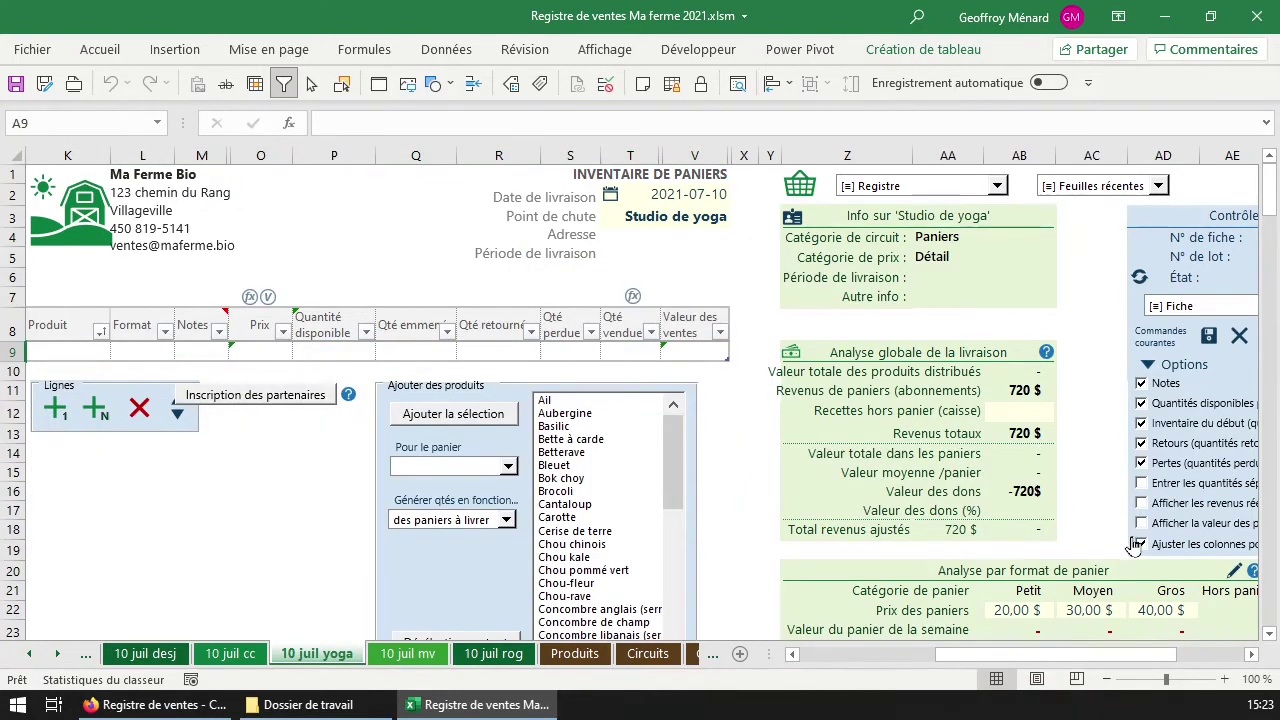
Review the basket-format analysis: subscriber counts, basket prices and weekly basket values.
{"action": "scroll", "coordinate": [1093, 497], "scroll_direction": "down", "scroll_amount": 1}
{"action": "scroll", "coordinate": [1093, 497], "scroll_direction": "down", "scroll_amount": 2}
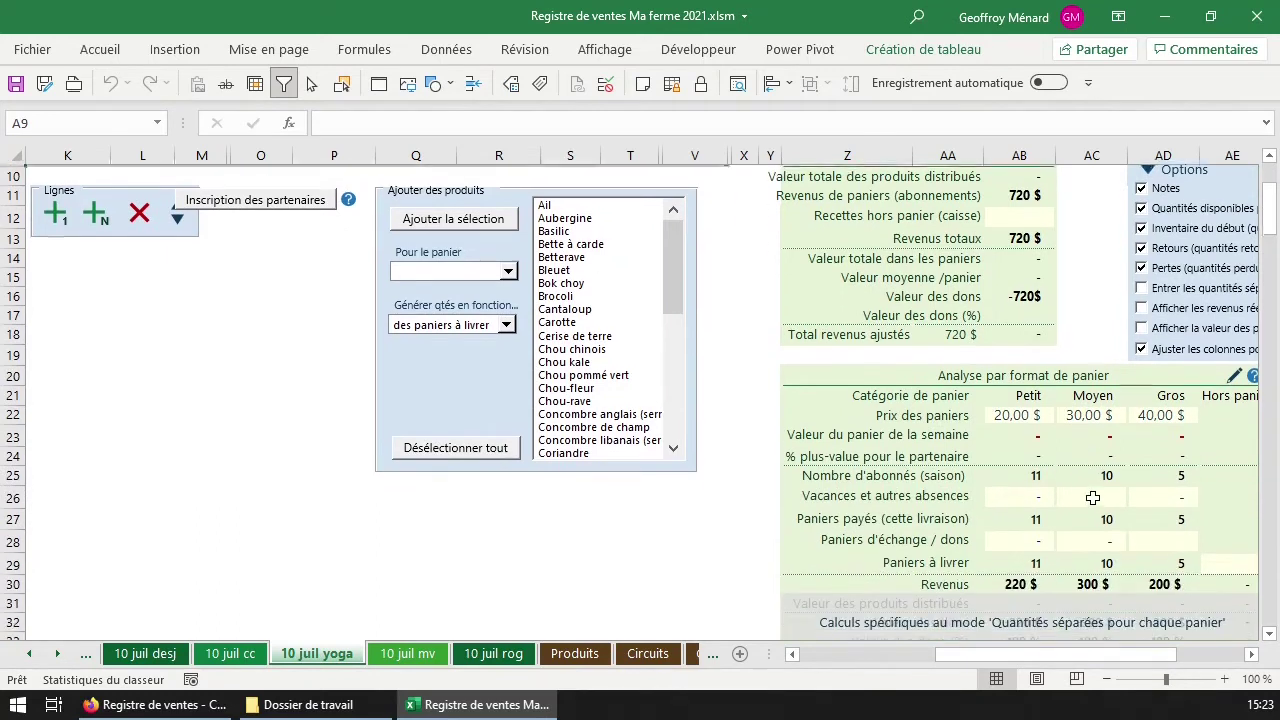
{"action": "left_click", "coordinate": [1012, 372]}
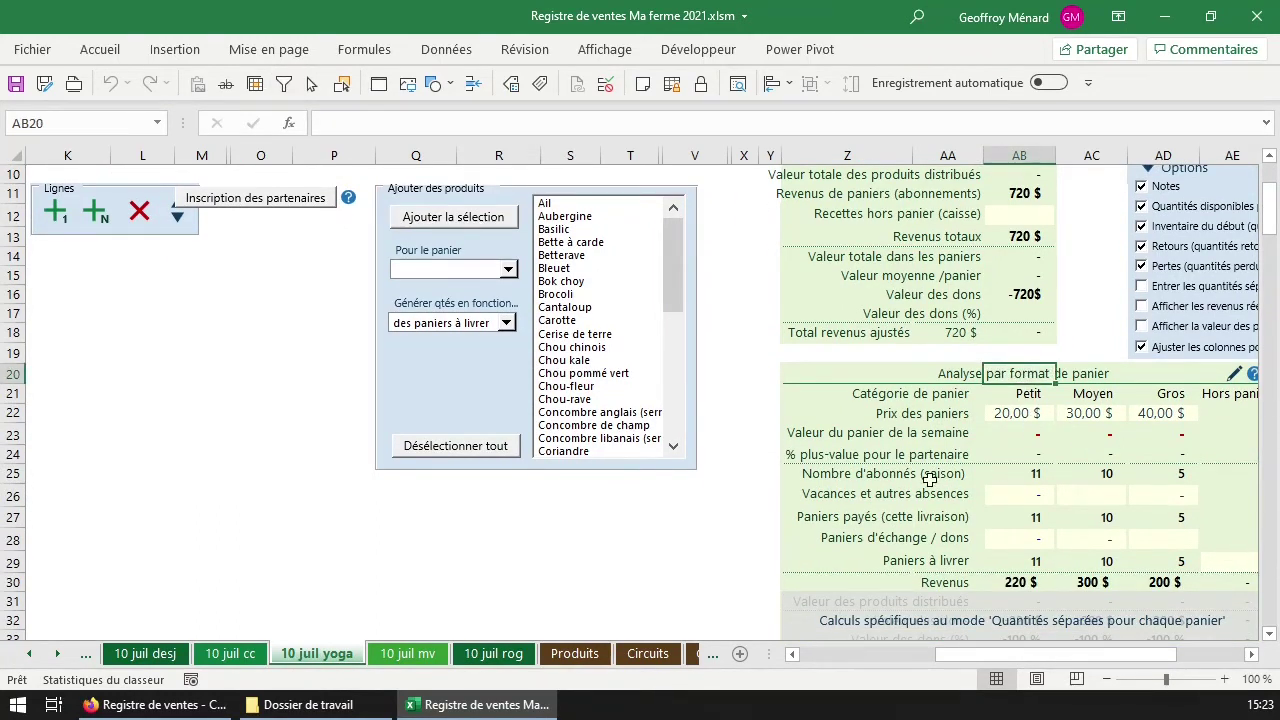
{"action": "left_click", "coordinate": [945, 478]}
{"action": "left_click_drag", "start_coordinate": [1010, 470], "coordinate": [1190, 477]}
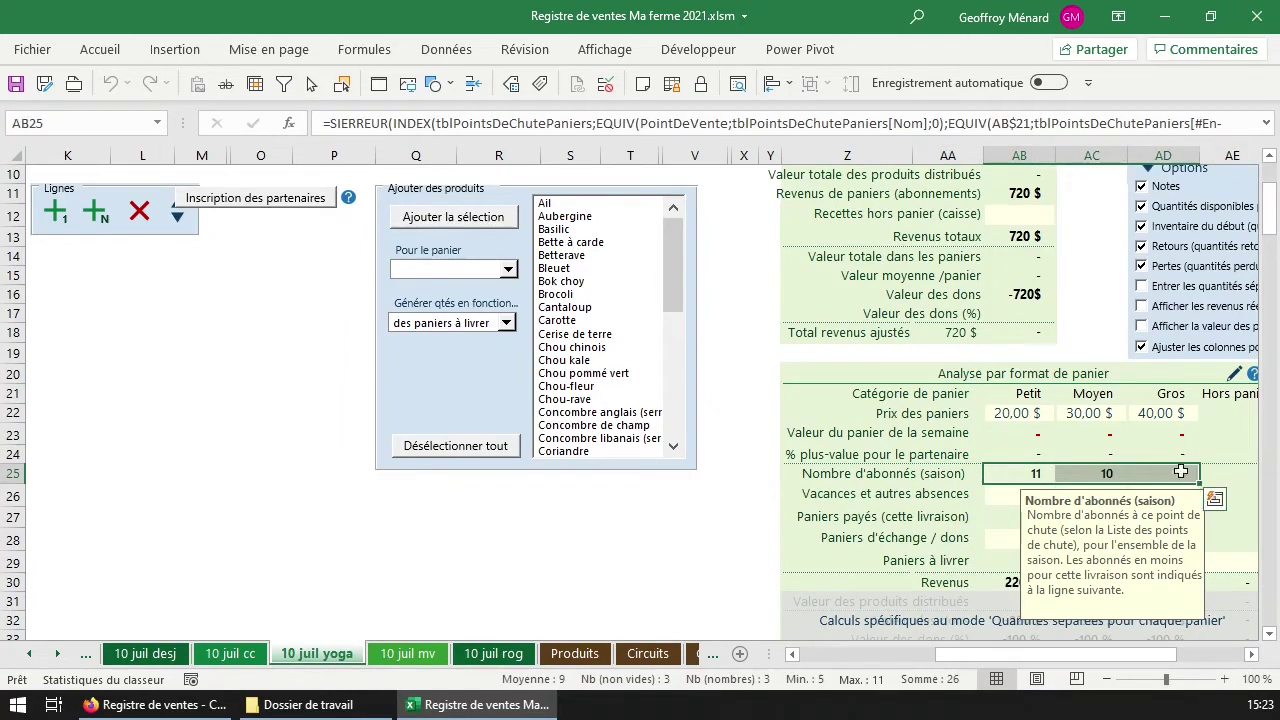
{"action": "left_click_drag", "start_coordinate": [1035, 418], "coordinate": [1148, 415]}
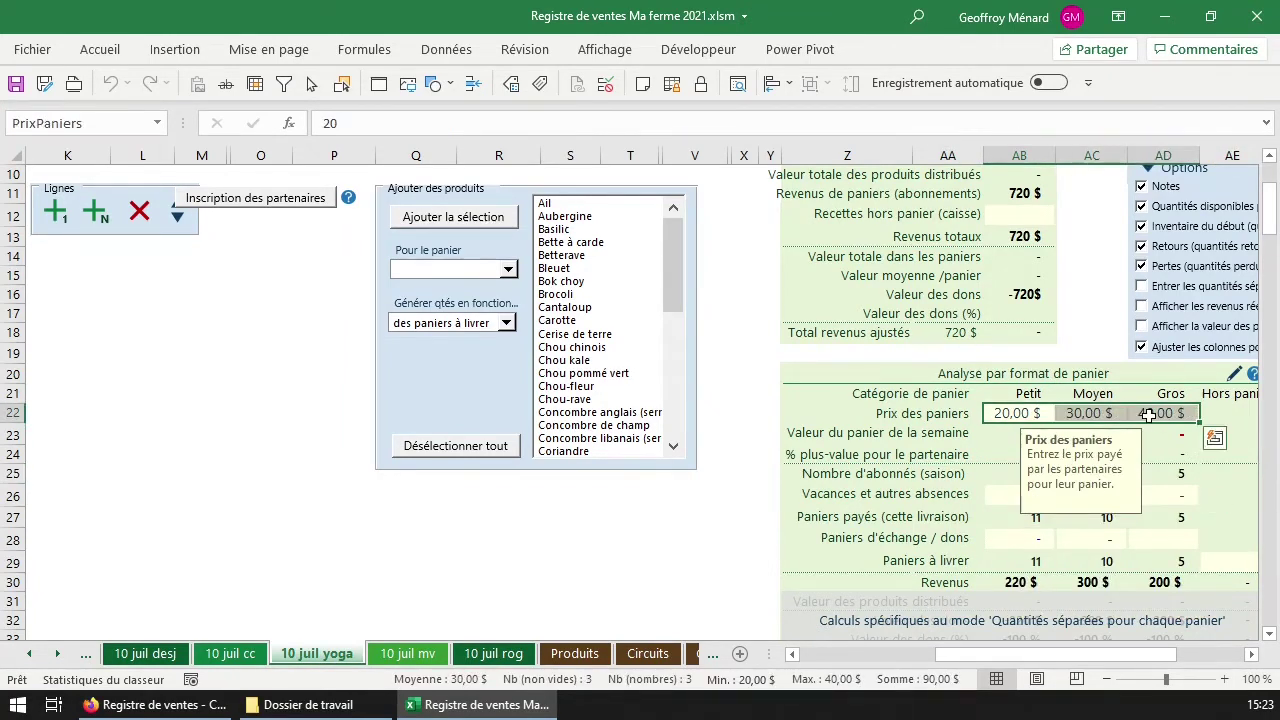
{"action": "key", "text": "Left"}
{"action": "key", "text": "Down"}
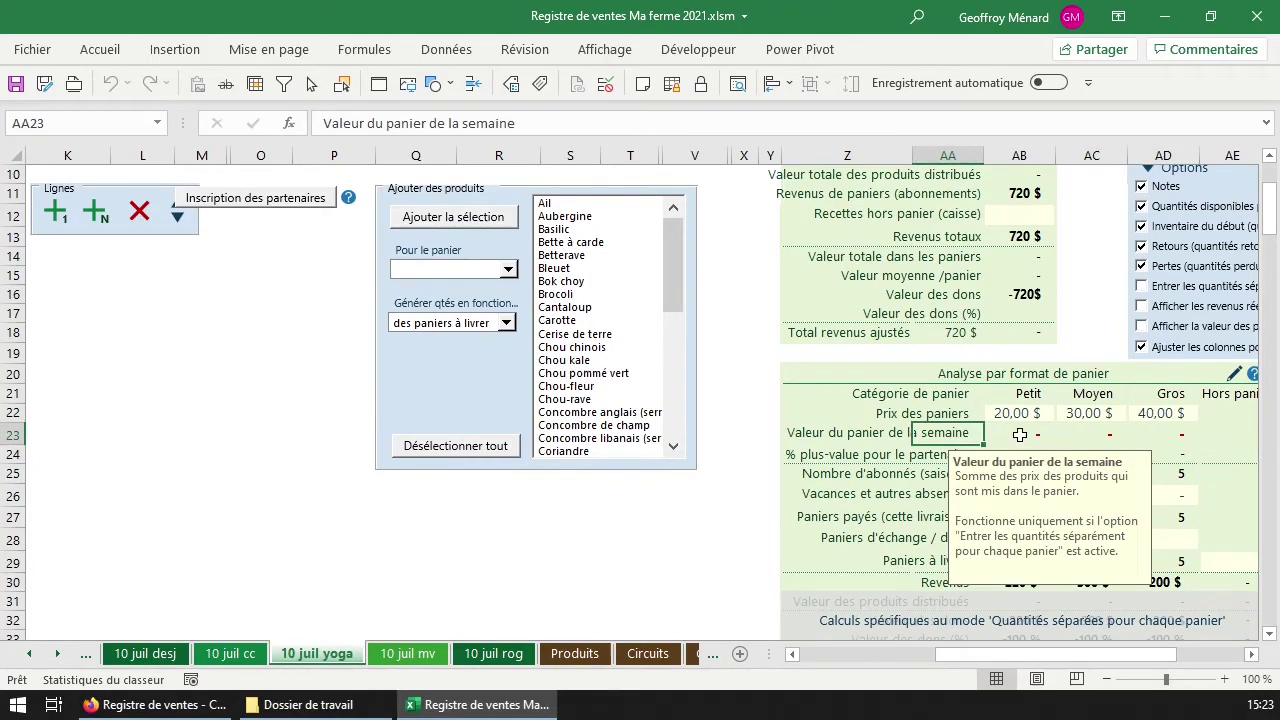
{"action": "left_click", "coordinate": [1020, 434]}
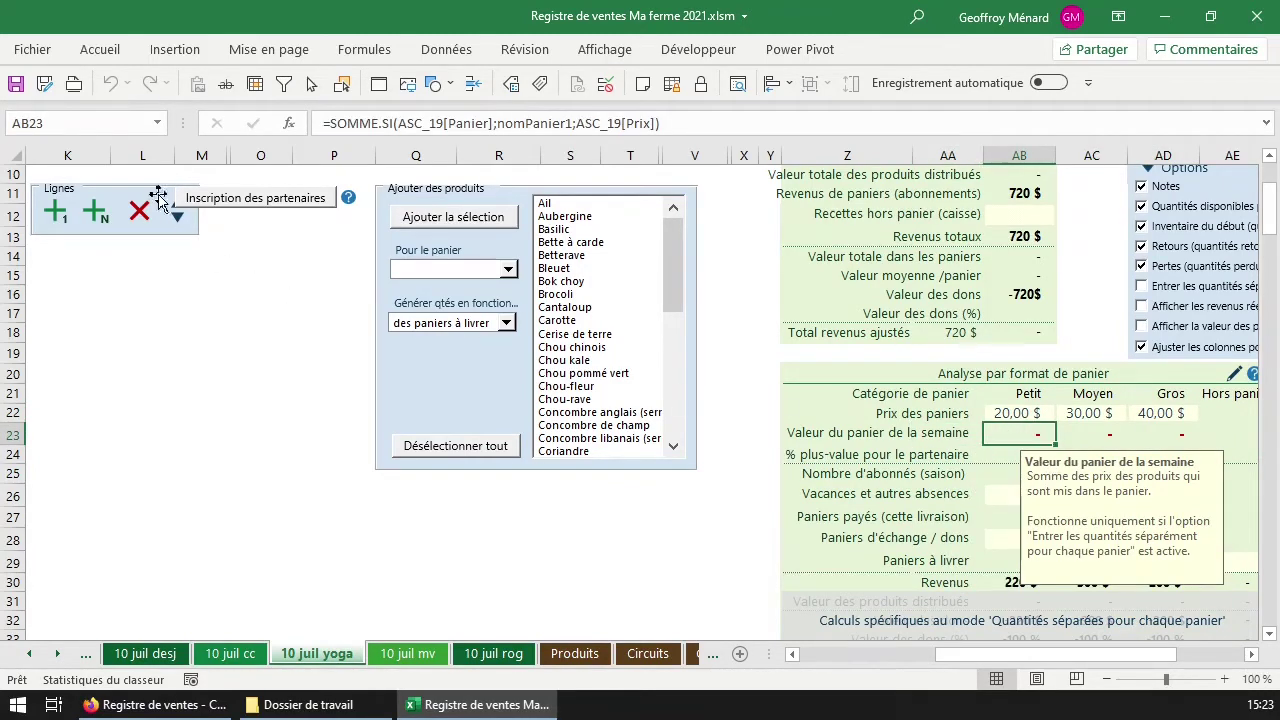
{"action": "left_click_drag", "start_coordinate": [995, 434], "coordinate": [1168, 436]}
{"action": "left_click", "coordinate": [1032, 433]}
Check the small basket price of 20, partner surplus percentages and season subscriber totals.
{"action": "left_click", "coordinate": [1021, 416]}
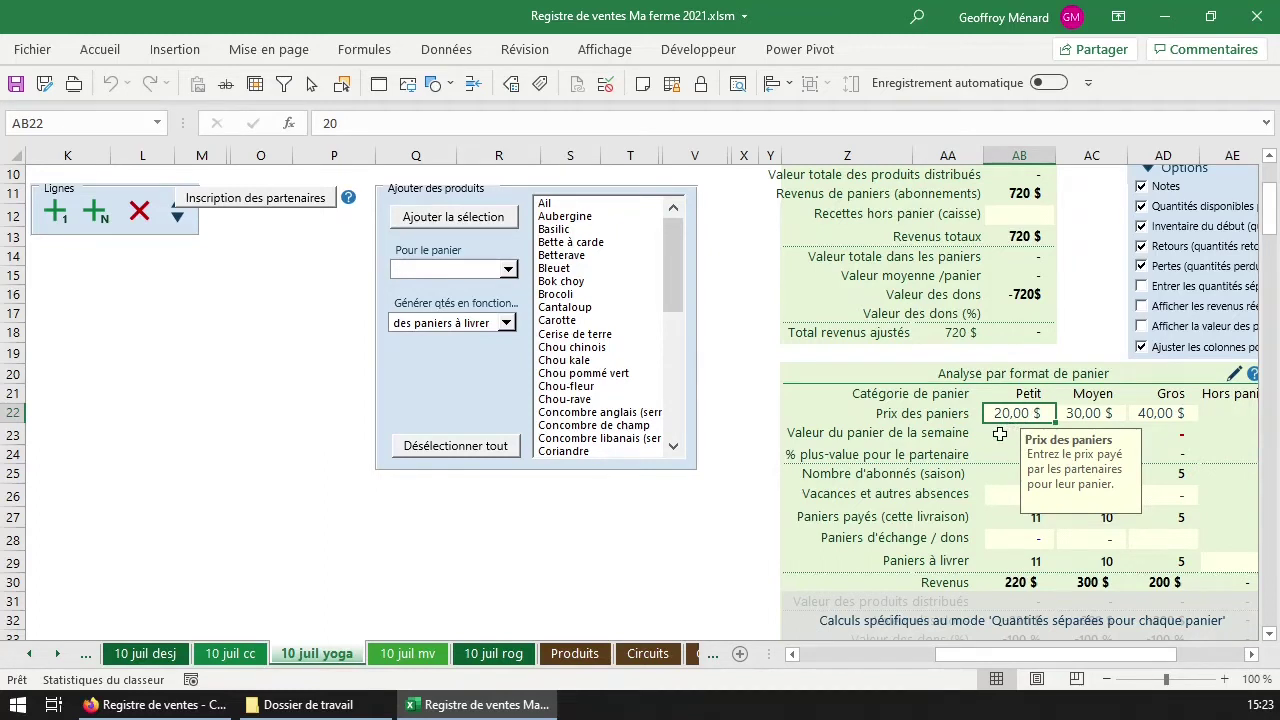
{"action": "left_click", "coordinate": [1091, 431]}
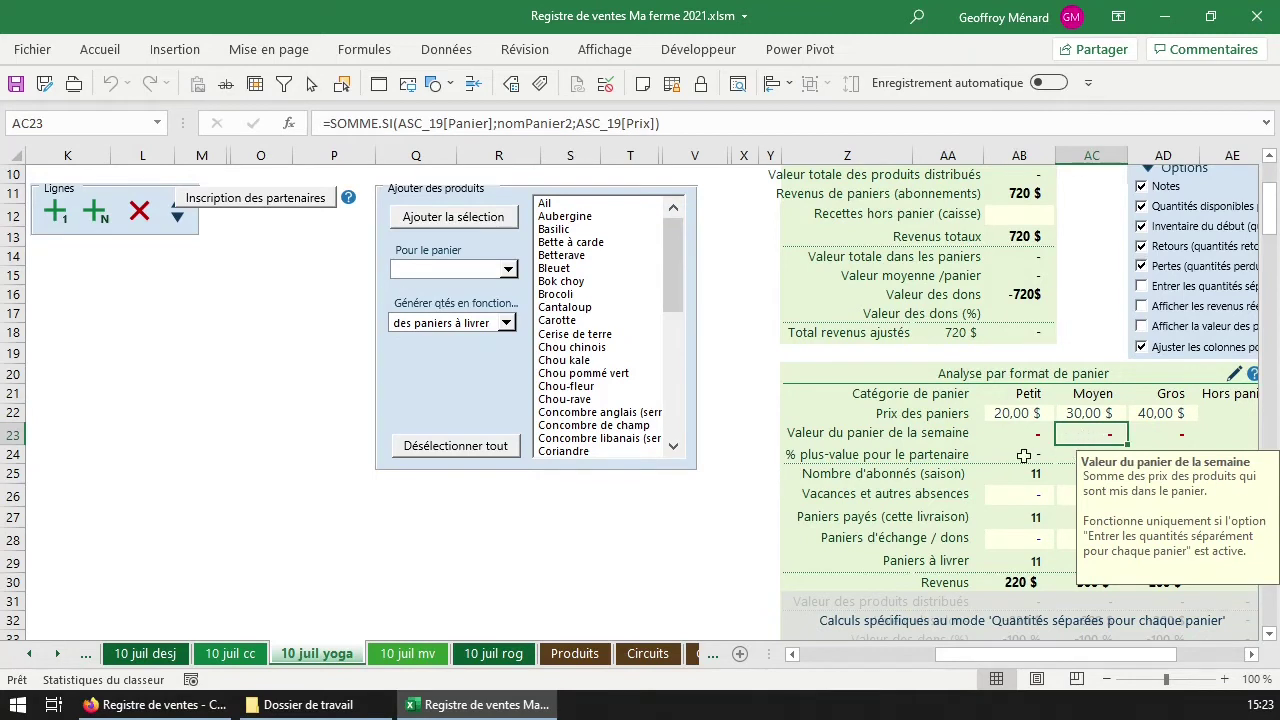
{"action": "left_click_drag", "start_coordinate": [1024, 456], "coordinate": [1103, 454]}
{"action": "left_click", "coordinate": [1030, 456]}
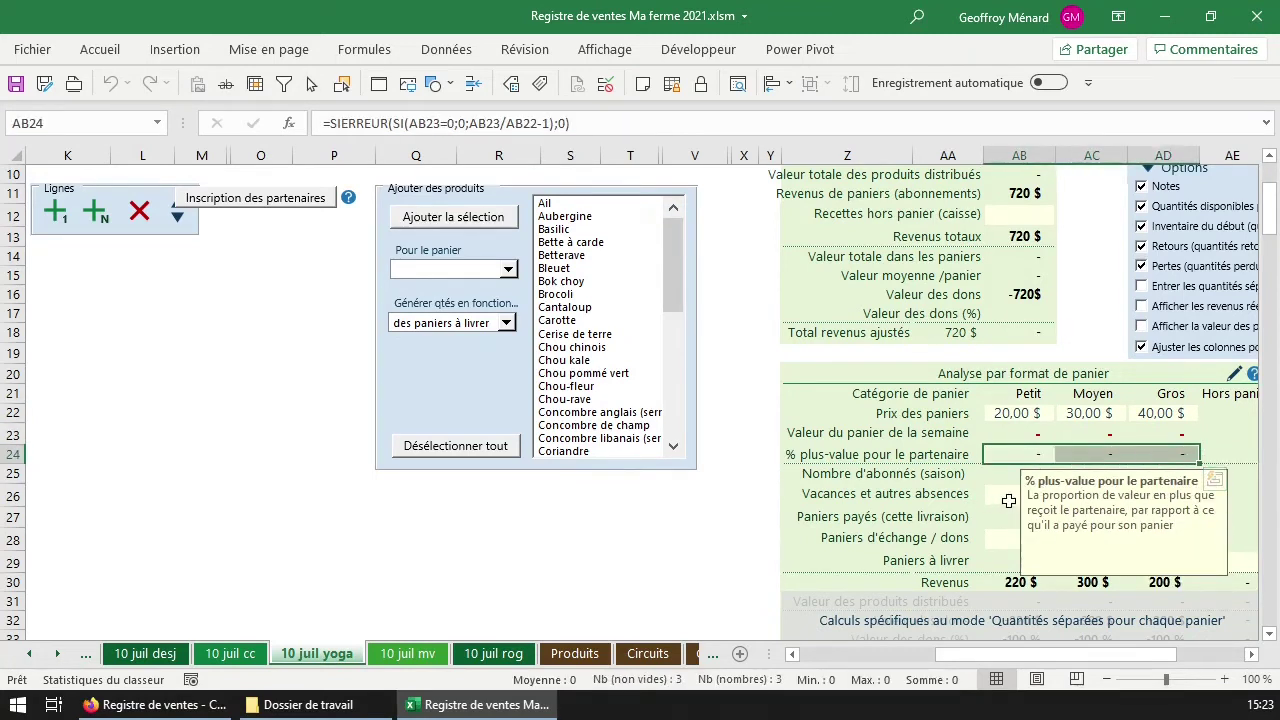
{"action": "left_click", "coordinate": [1008, 499]}
{"action": "left_click_drag", "start_coordinate": [1005, 474], "coordinate": [1174, 474]}
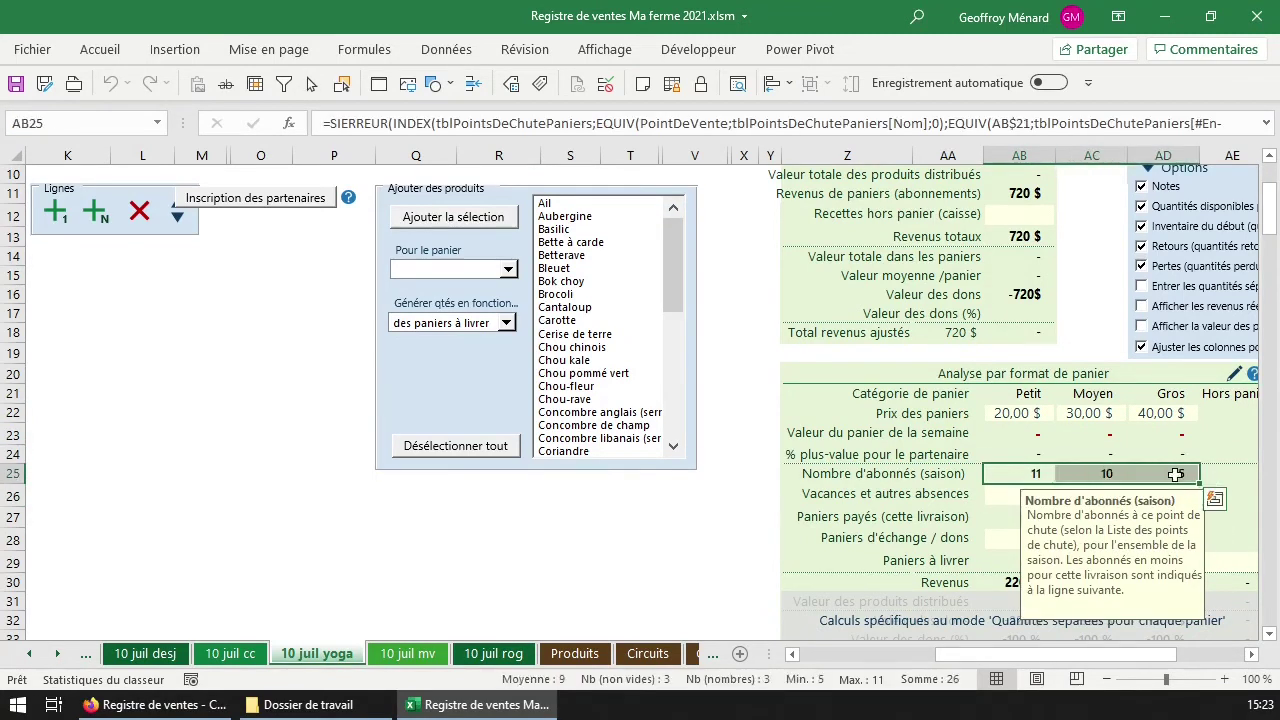
{"action": "left_click", "coordinate": [1016, 495]}
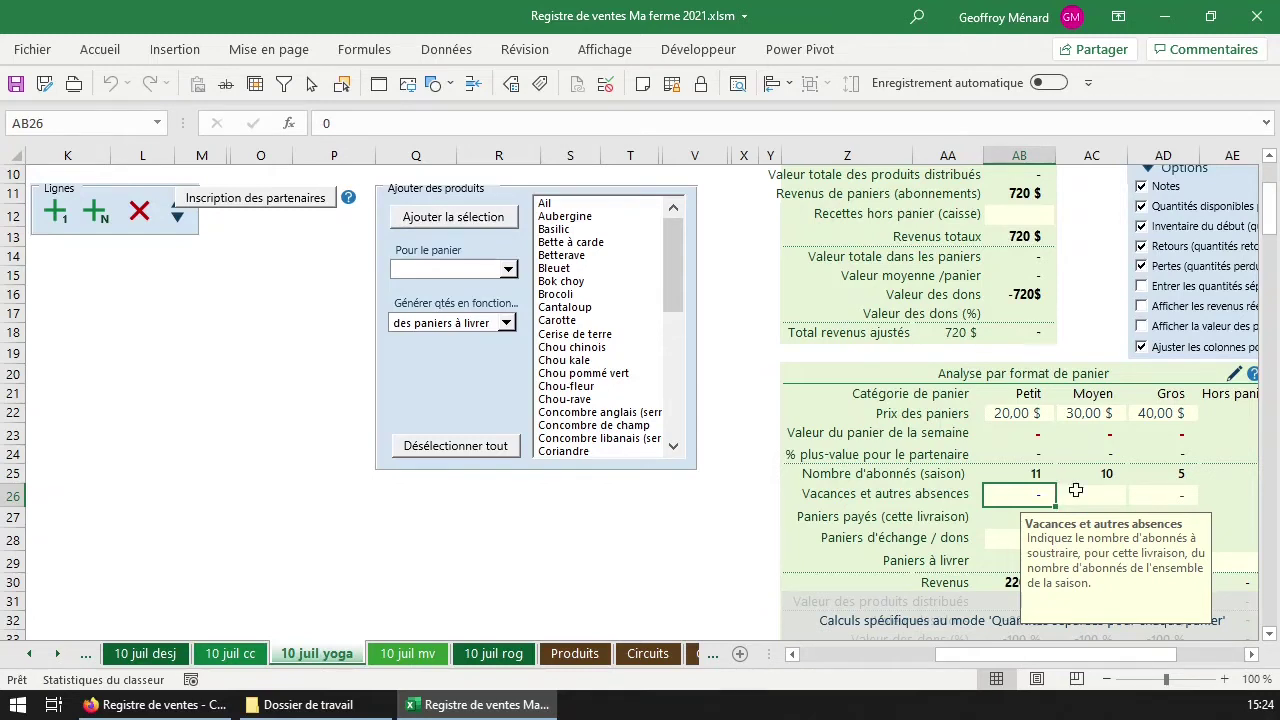
Enter 2 absences for the Moyen baskets in AC26 and verify the paid basket counts.
{"action": "left_click", "coordinate": [1085, 494]}
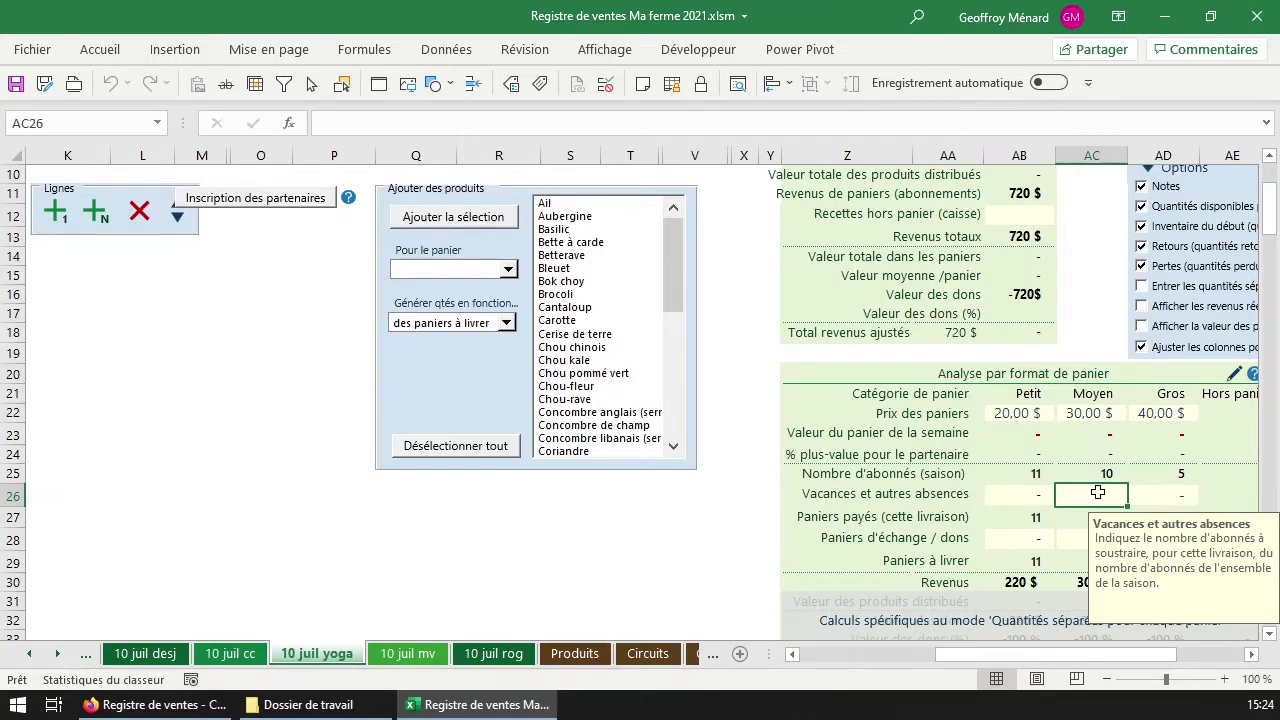
{"action": "left_click_drag", "start_coordinate": [1036, 474], "coordinate": [1194, 474]}
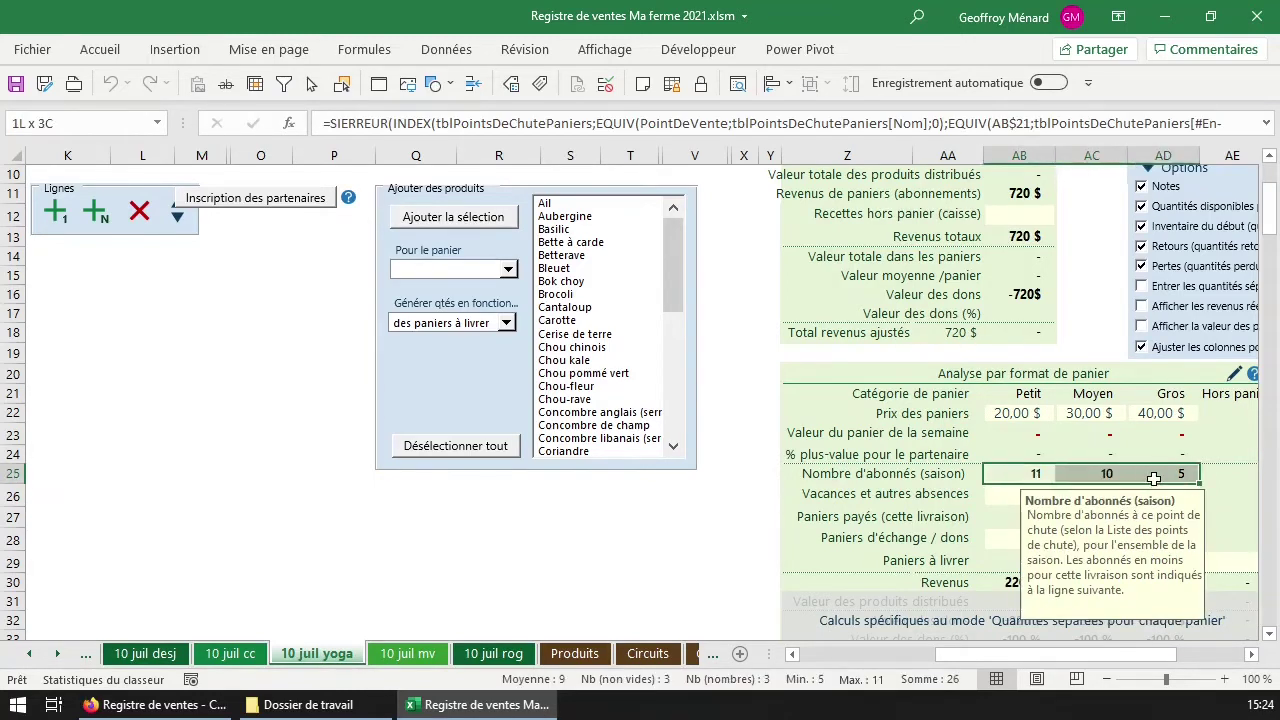
{"action": "left_click", "coordinate": [1118, 494]}
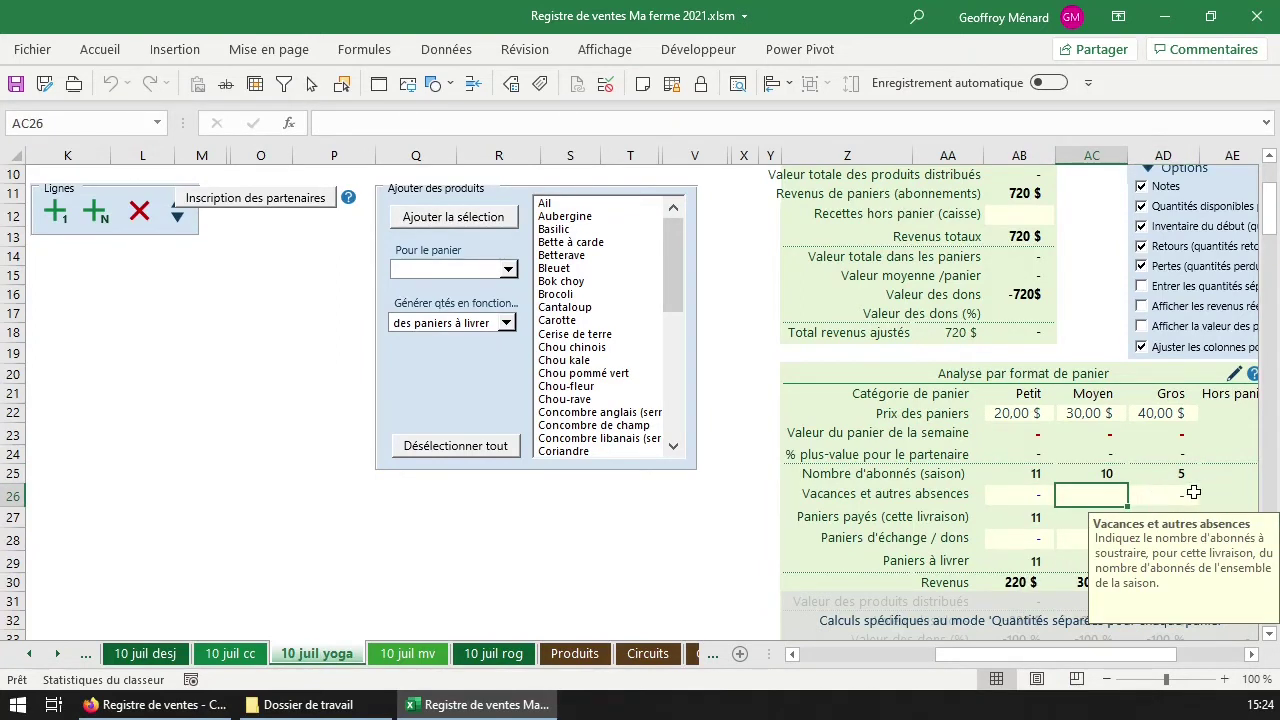
{"action": "type", "text": "2"}
{"action": "left_click", "coordinate": [1194, 492]}
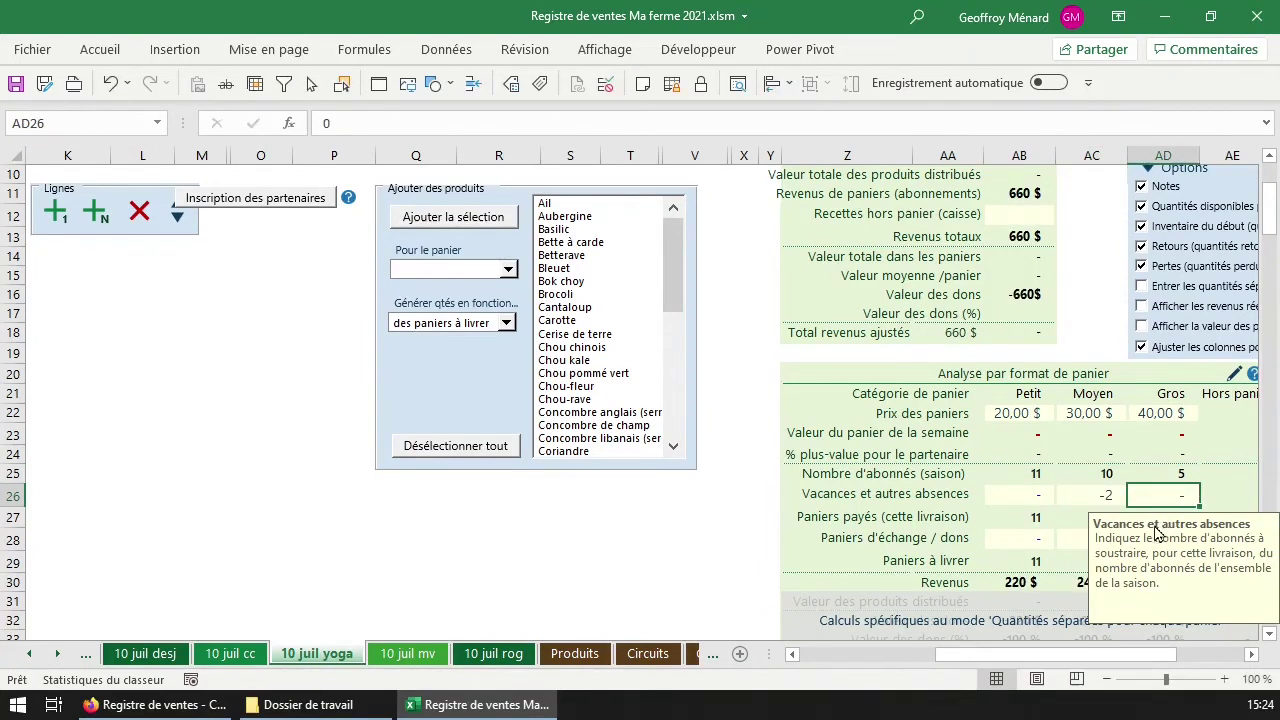
{"action": "left_click", "coordinate": [1222, 492]}
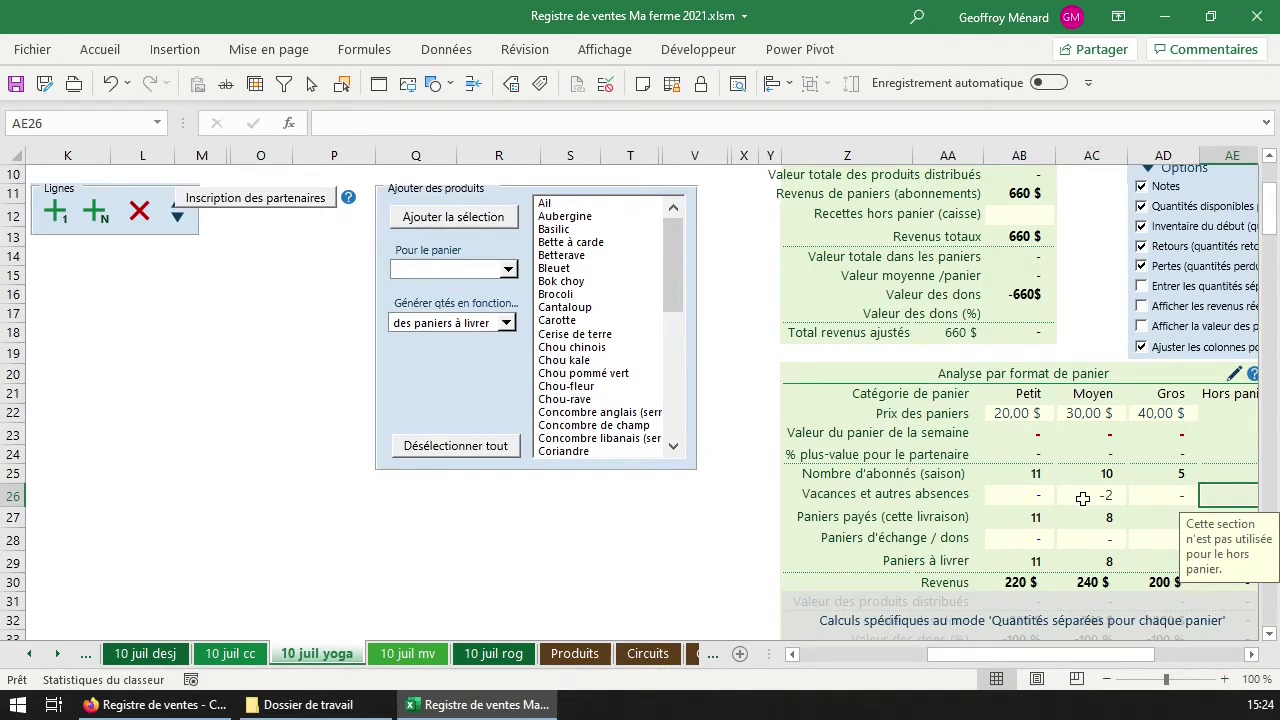
{"action": "left_click", "coordinate": [1108, 497]}
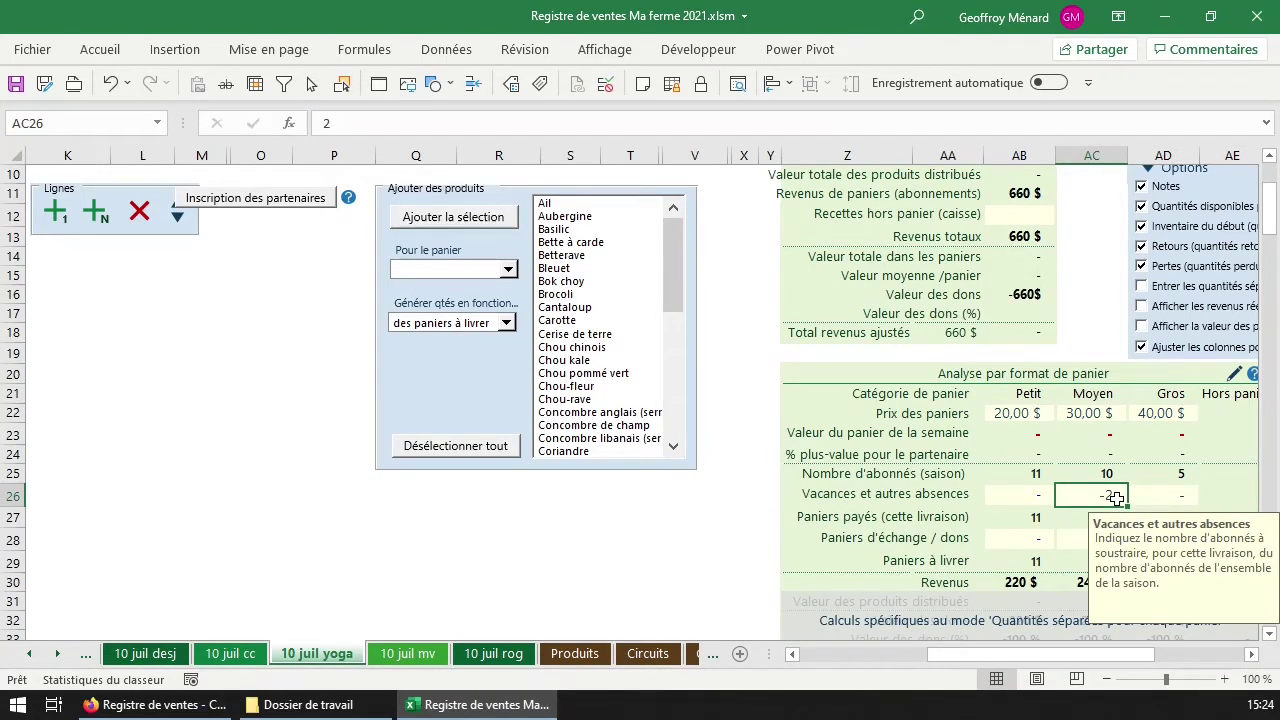
{"action": "left_click", "coordinate": [1076, 518]}
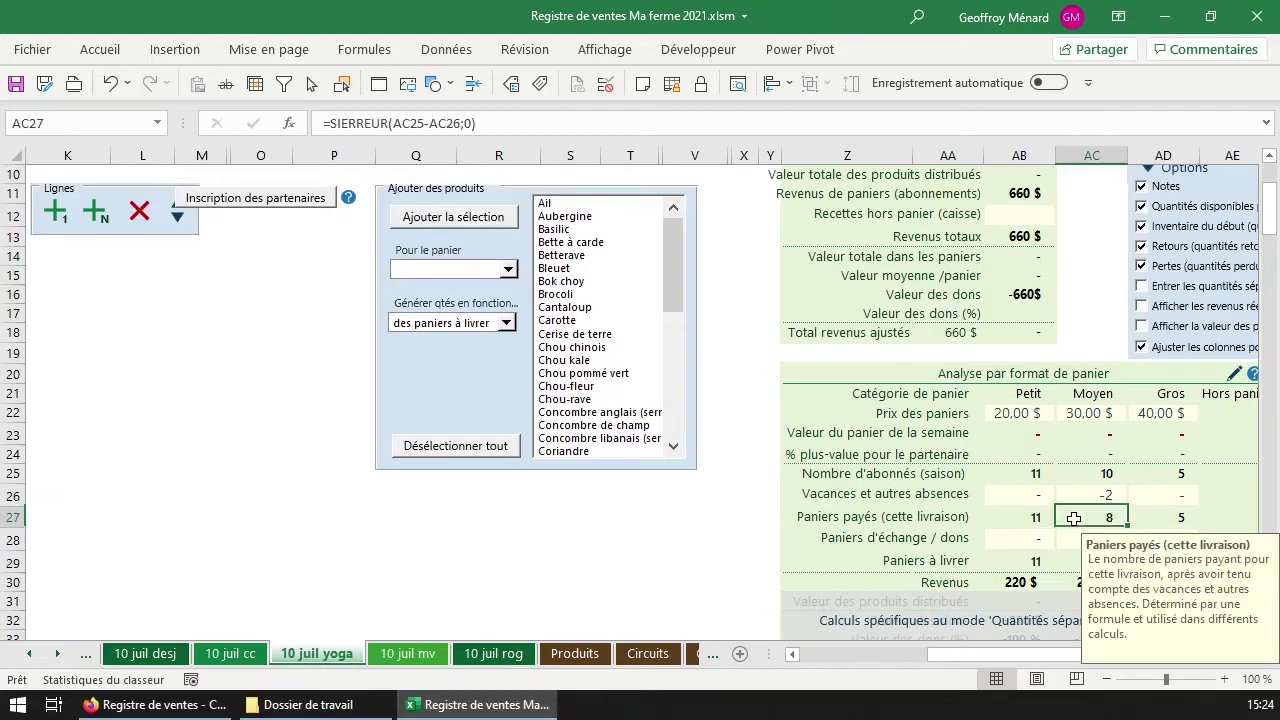
{"action": "left_click", "coordinate": [1184, 522]}
{"action": "left_click", "coordinate": [1116, 518]}
Record 1 exchange basket for the Gros size in AD28.
{"action": "scroll", "coordinate": [1181, 498], "scroll_direction": "down", "scroll_amount": 1}
{"action": "left_click", "coordinate": [1042, 477]}
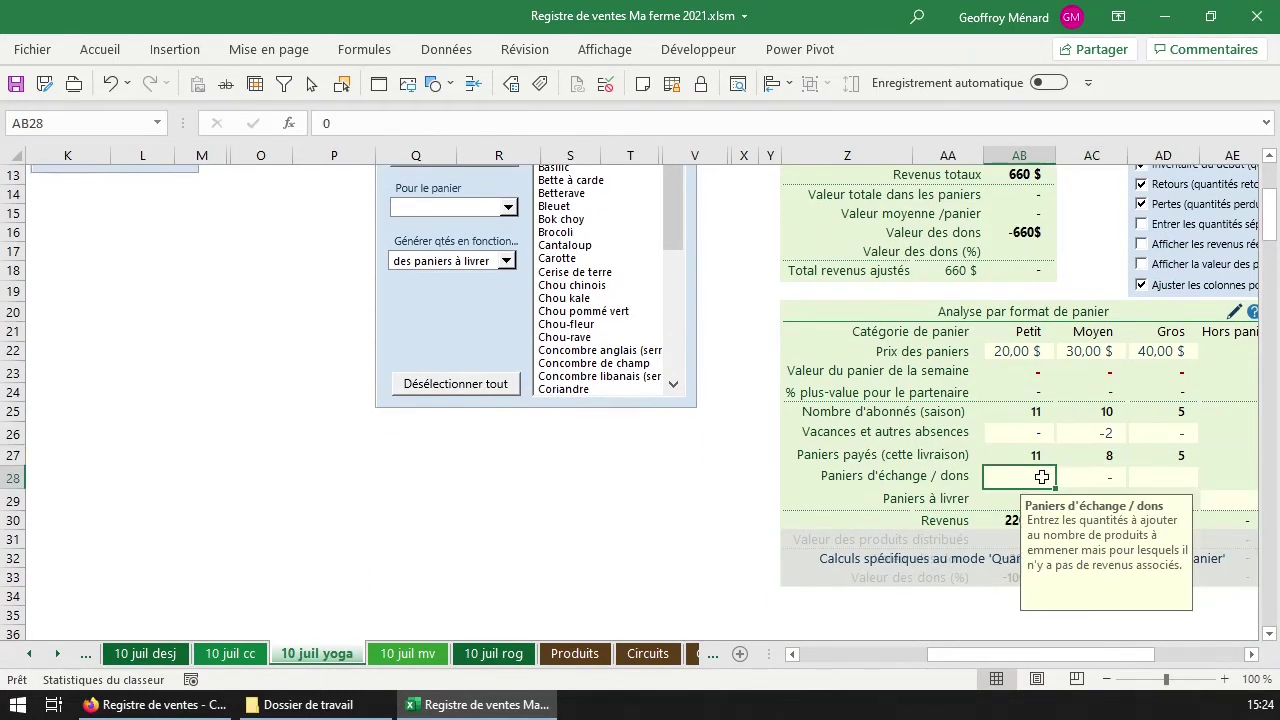
{"action": "key", "text": "Tab"}
{"action": "key", "text": "Tab"}
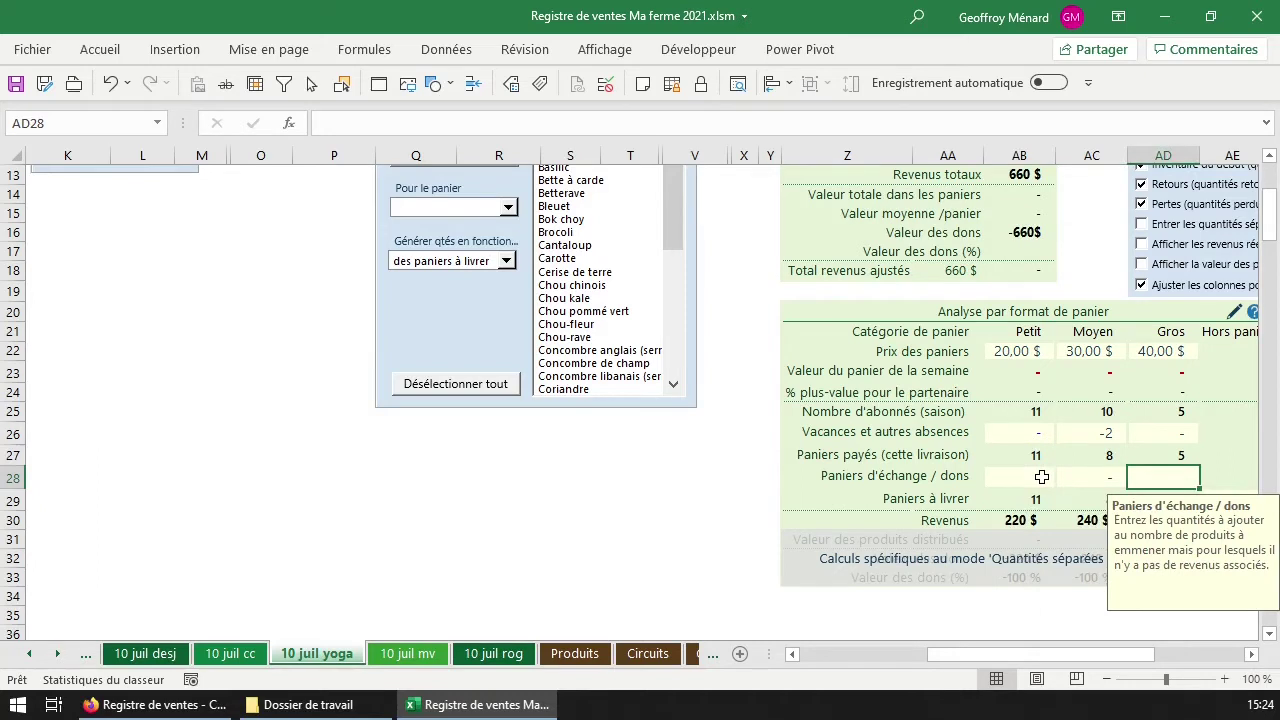
{"action": "type", "text": "1"}
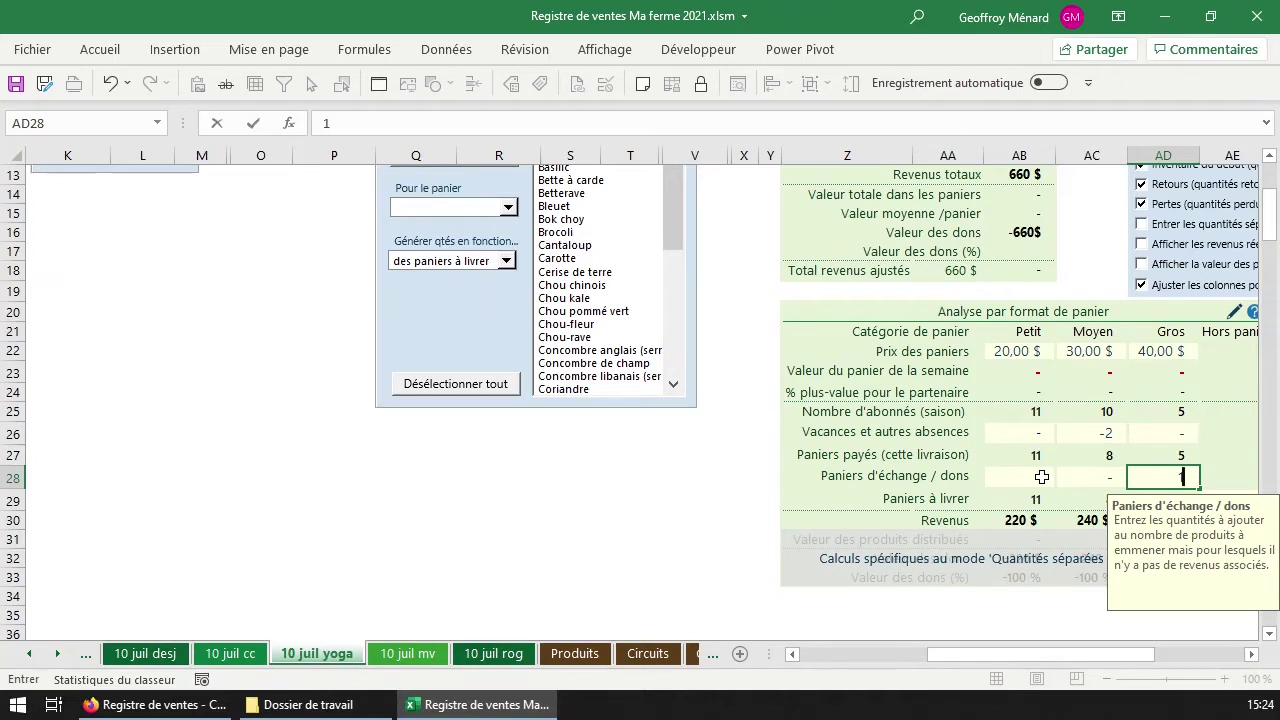
{"action": "key", "text": "Return"}
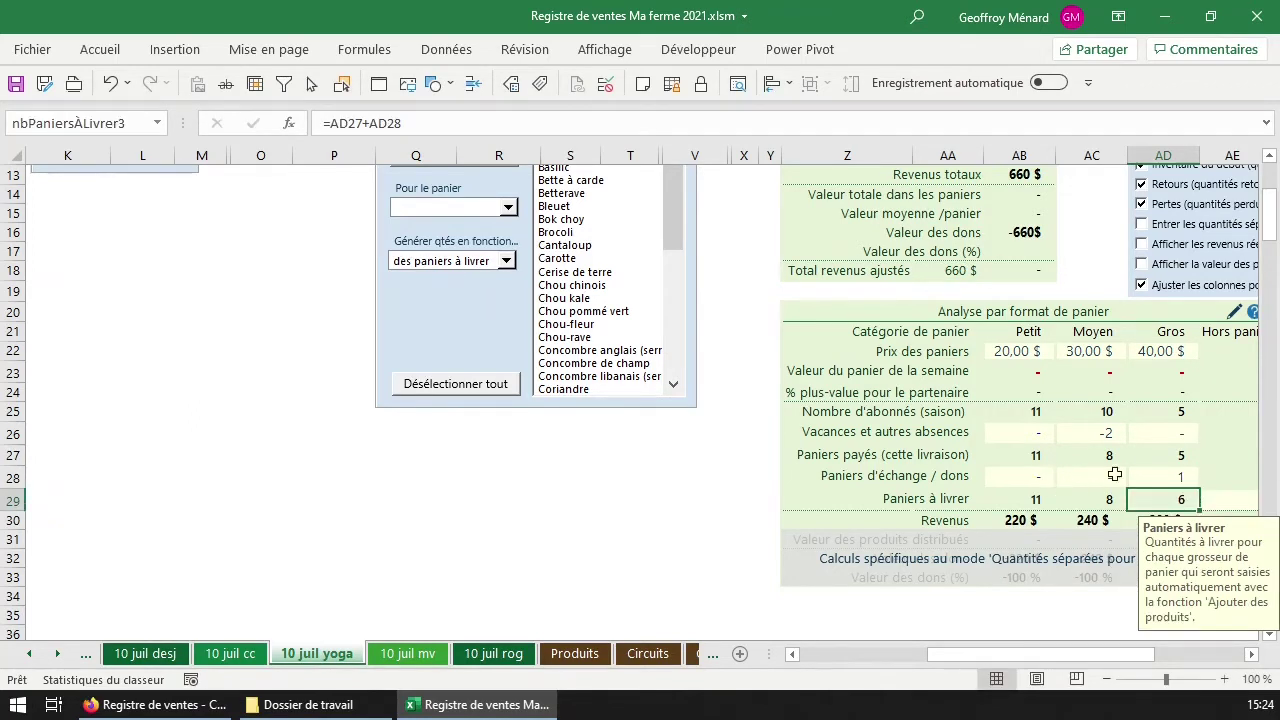
{"action": "left_click", "coordinate": [1154, 477]}
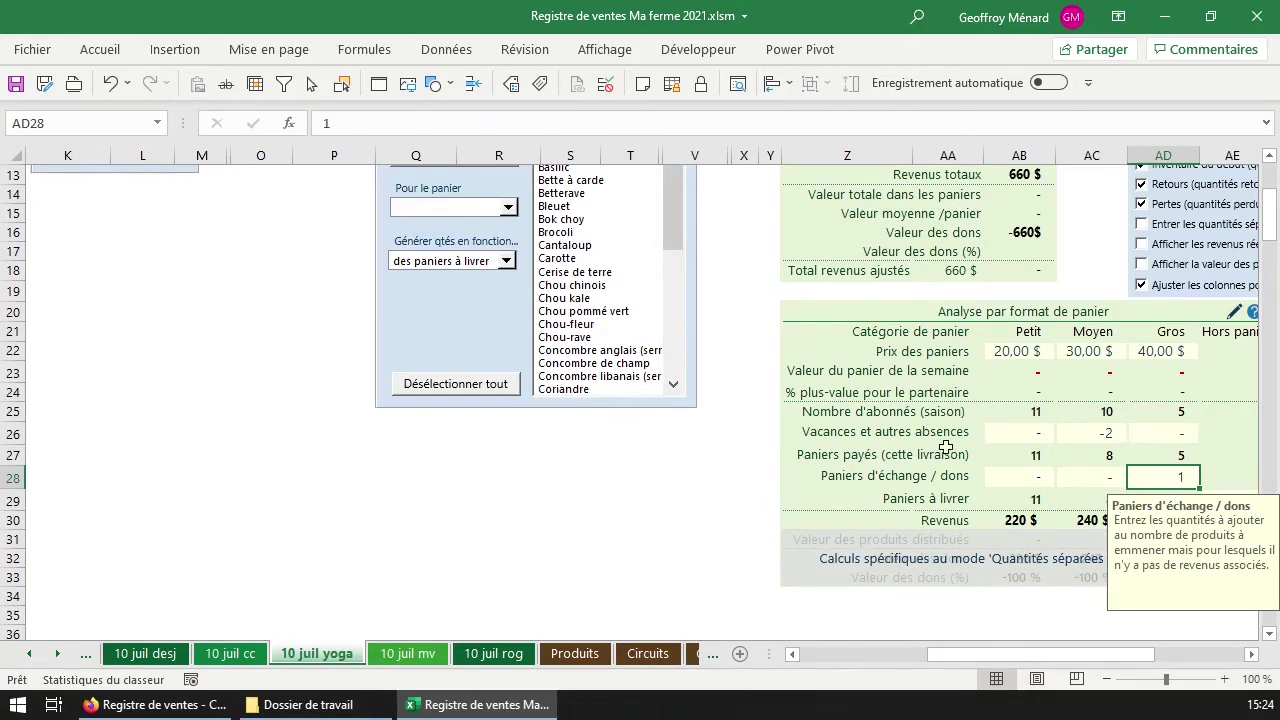
Verify the baskets to deliver (11, 8, 6) and the total revenue of 660 $.
{"action": "left_click", "coordinate": [1025, 505]}
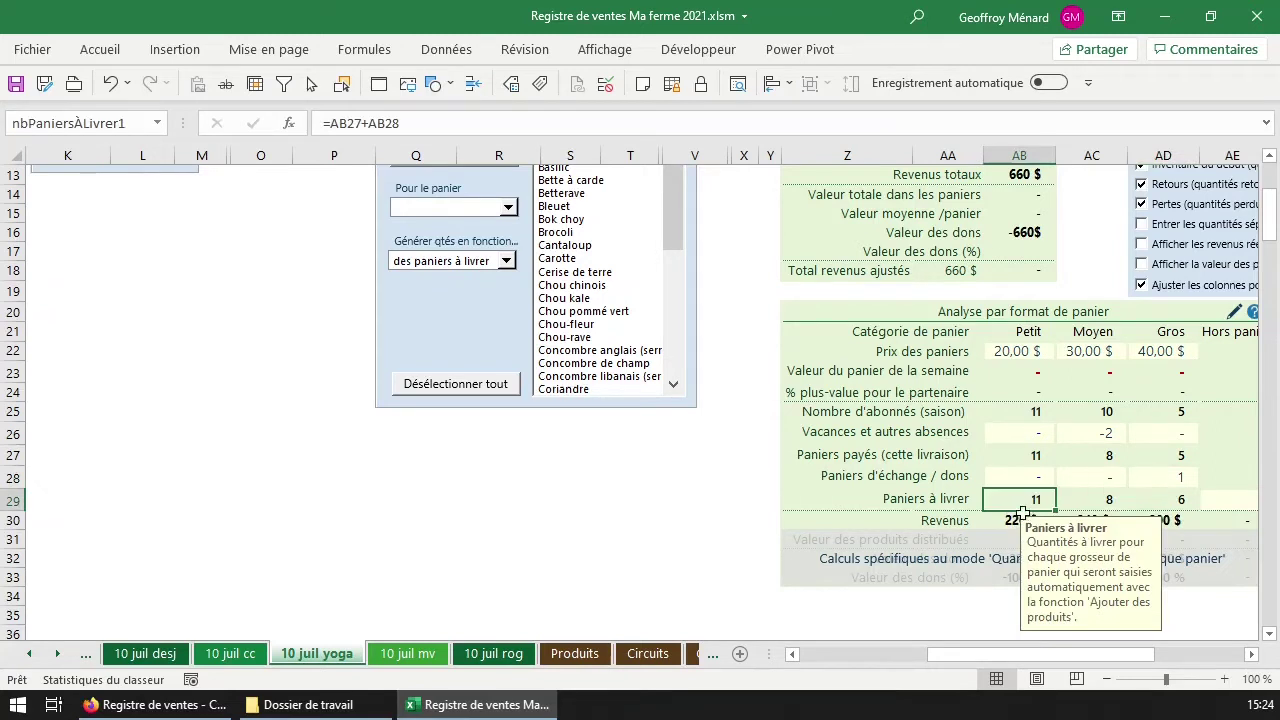
{"action": "left_click_drag", "start_coordinate": [1170, 502], "coordinate": [1032, 502]}
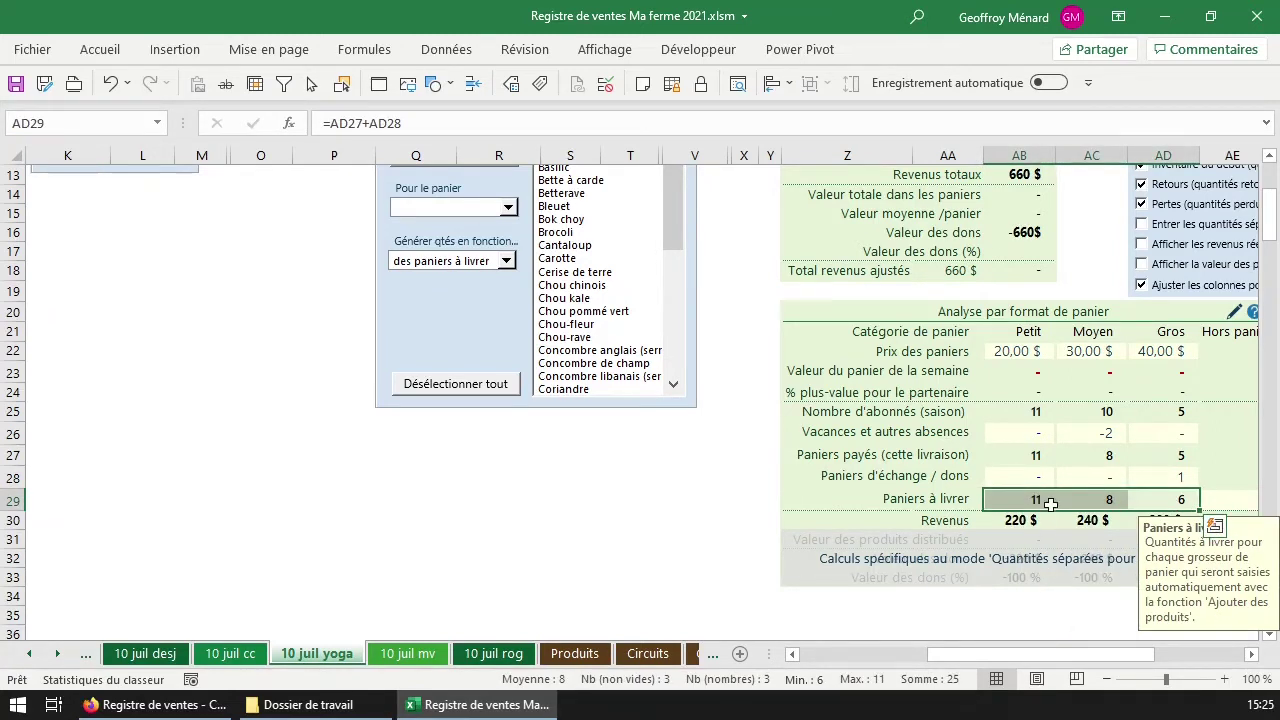
{"action": "left_click_drag", "start_coordinate": [1035, 518], "coordinate": [1163, 523]}
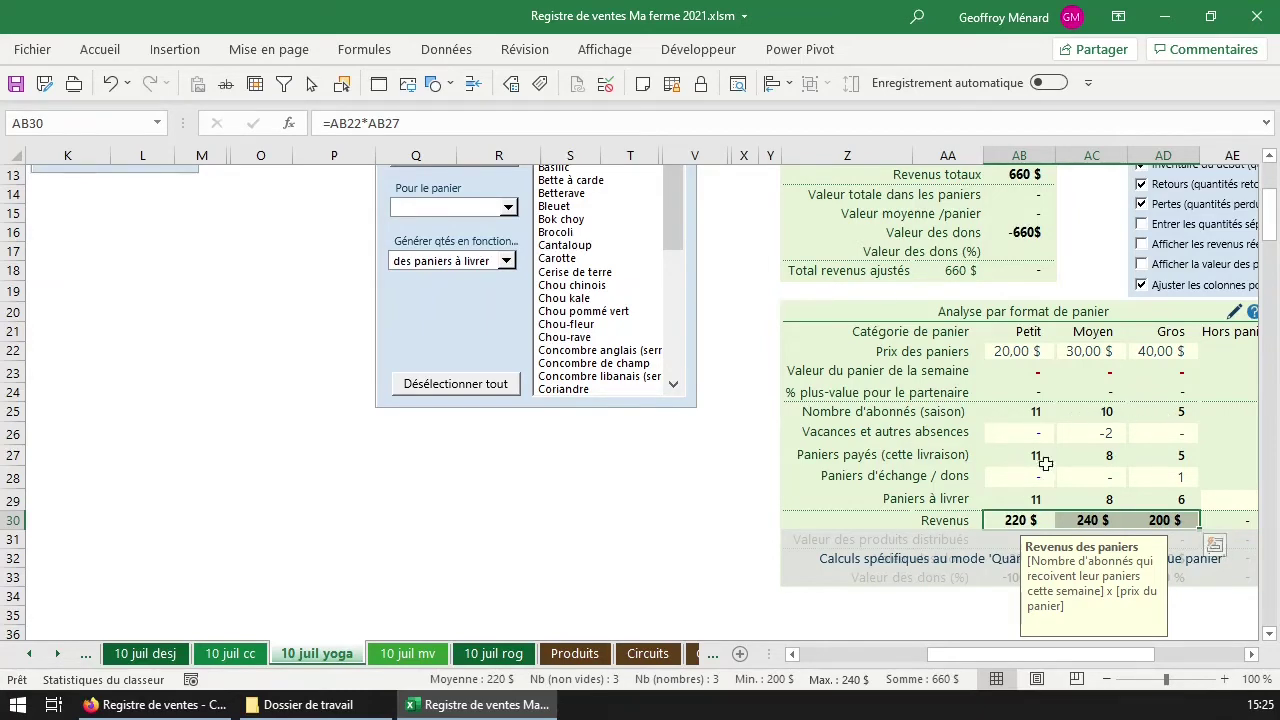
{"action": "scroll", "coordinate": [1022, 487], "scroll_direction": "up", "scroll_amount": 4}
Target the Petit basket, select Bette à carde, Bok choy and Cantaloup, and enable separate quantities.
{"action": "scroll", "coordinate": [1049, 479], "scroll_direction": "down", "scroll_amount": 2}
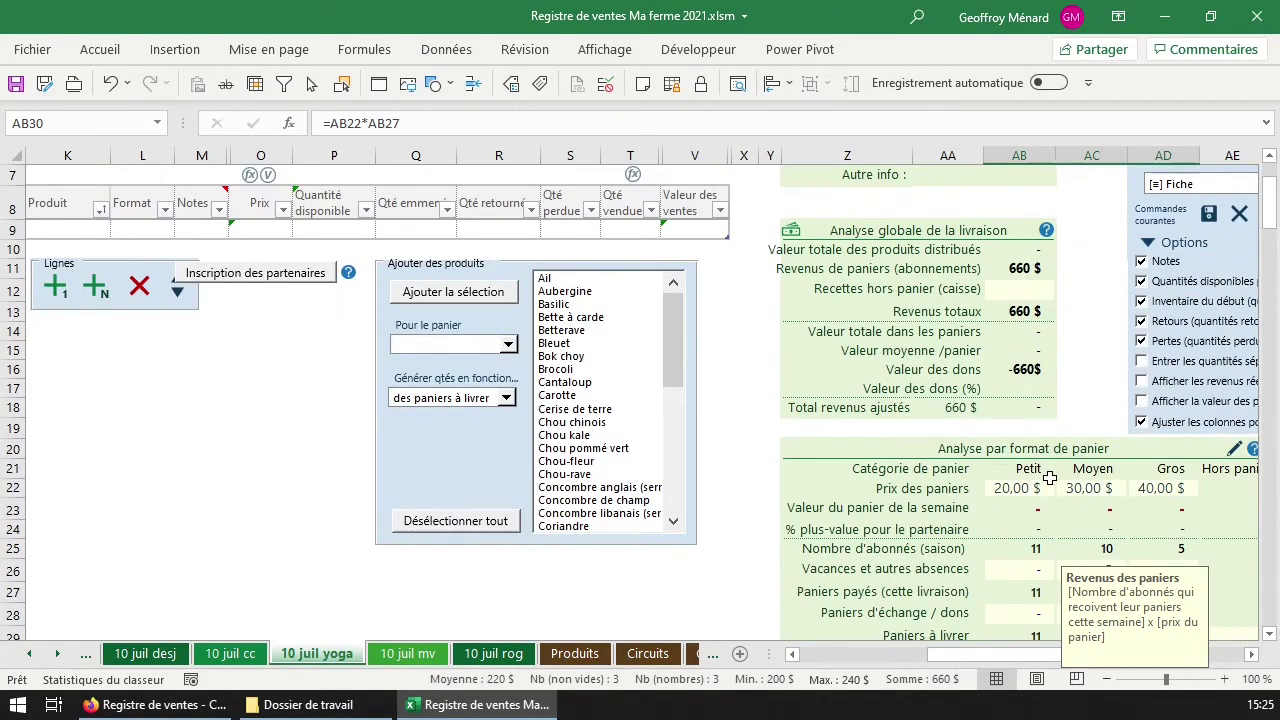
{"action": "left_click", "coordinate": [509, 346]}
{"action": "left_click", "coordinate": [473, 375]}
{"action": "left_click", "coordinate": [595, 317]}
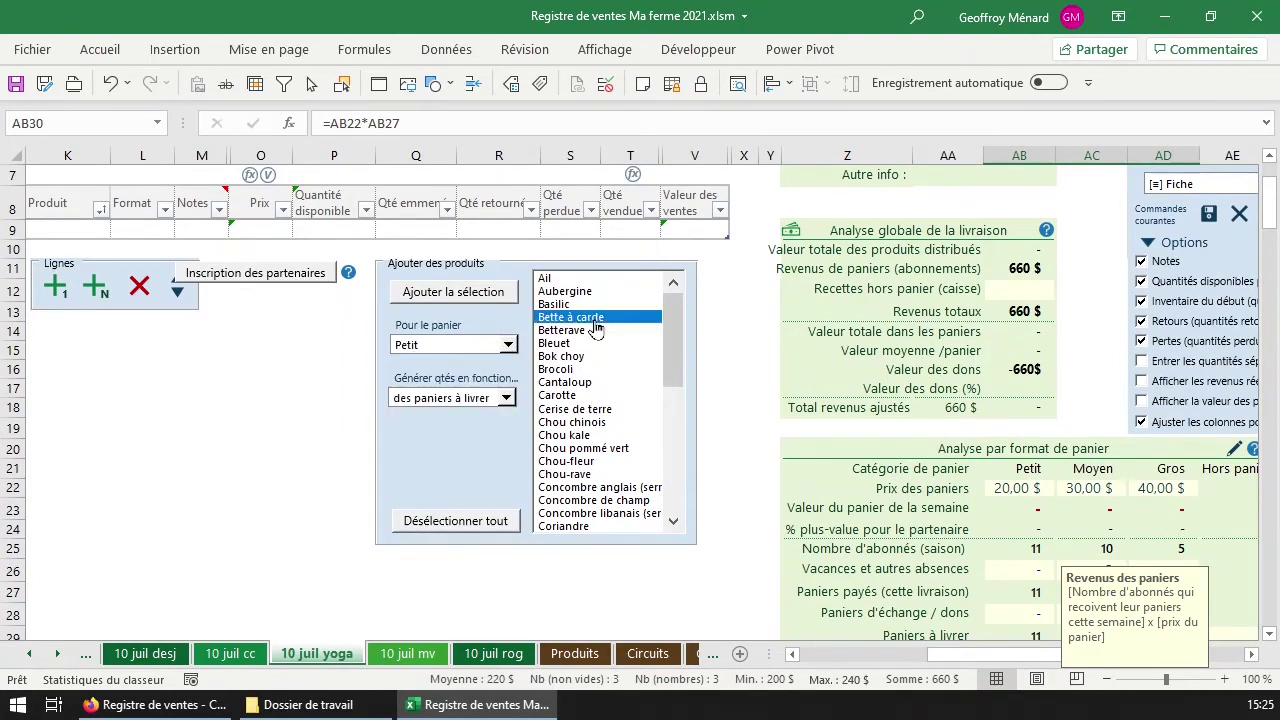
{"action": "left_click", "coordinate": [595, 356]}
{"action": "left_click", "coordinate": [592, 382]}
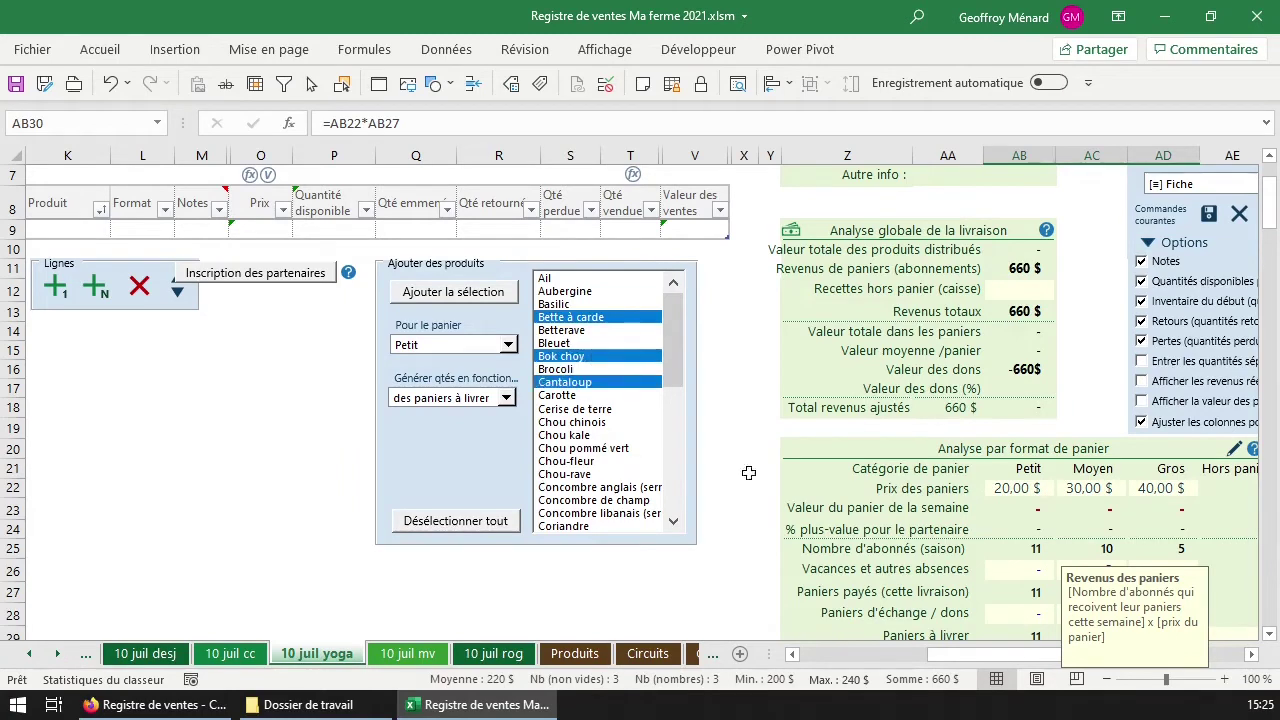
{"action": "left_click", "coordinate": [1222, 368]}
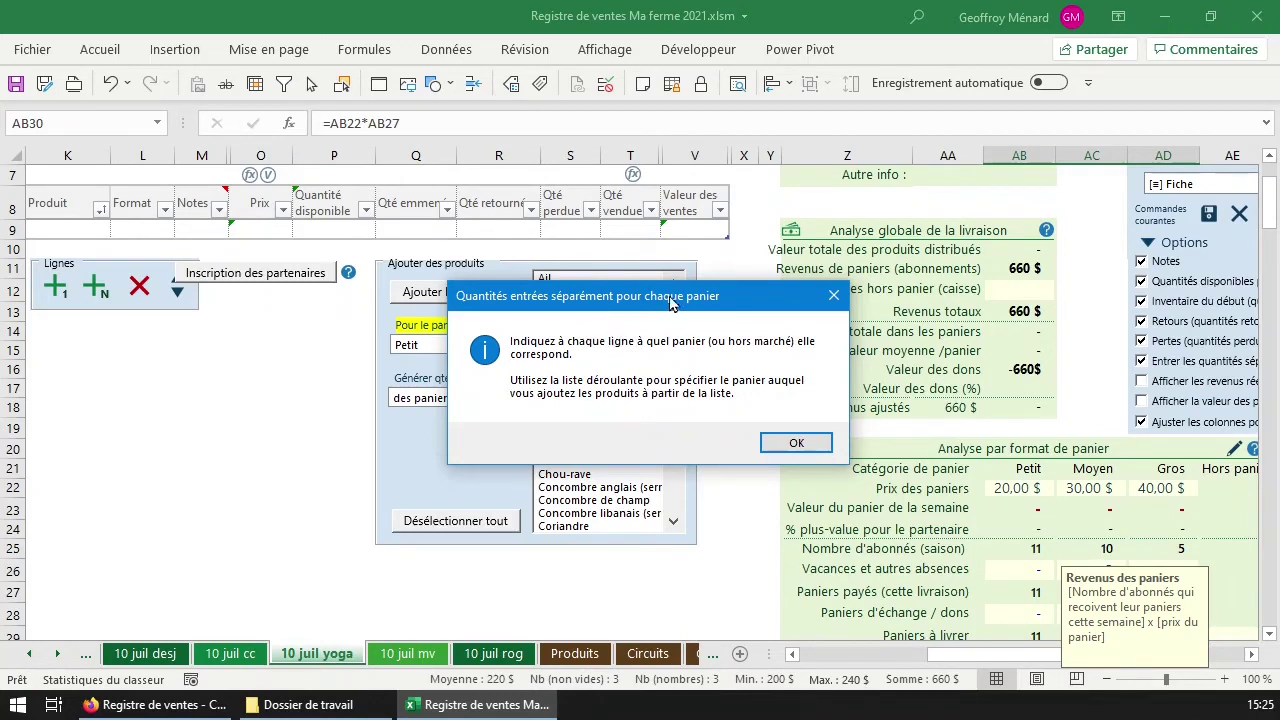
{"action": "left_click", "coordinate": [822, 444]}
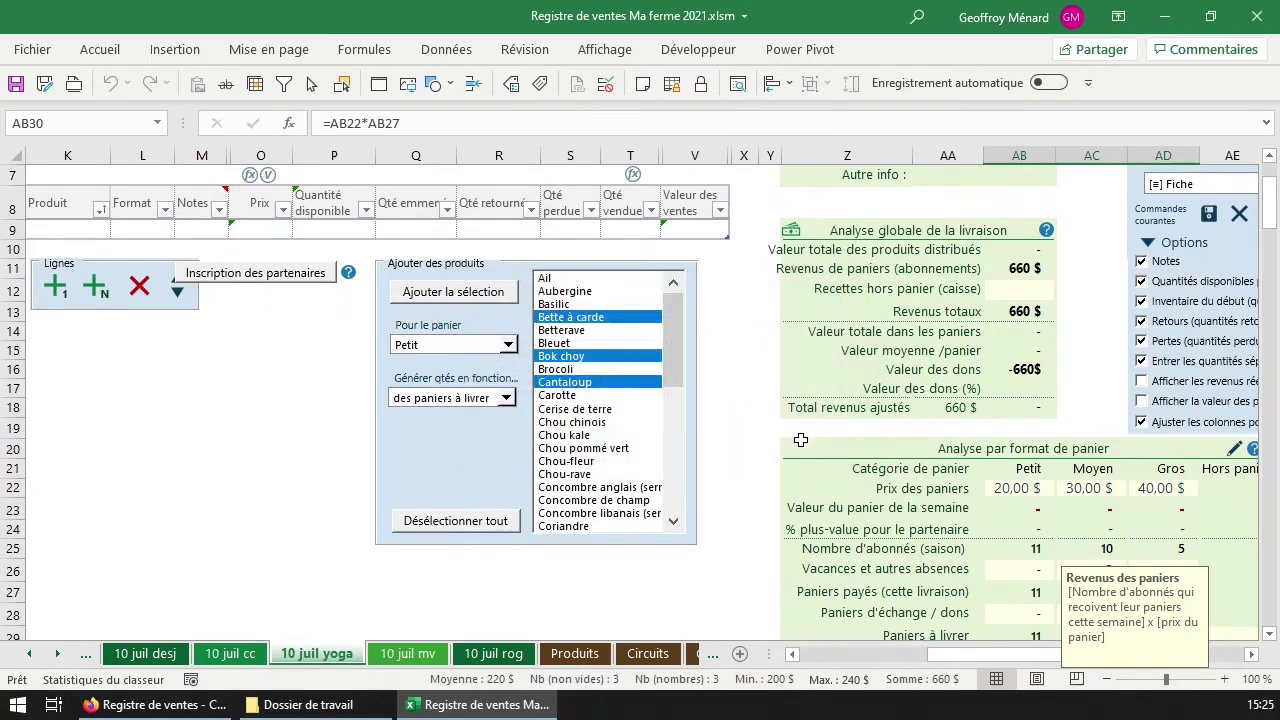
{"action": "scroll", "coordinate": [156, 280], "scroll_direction": "up", "scroll_amount": 2}
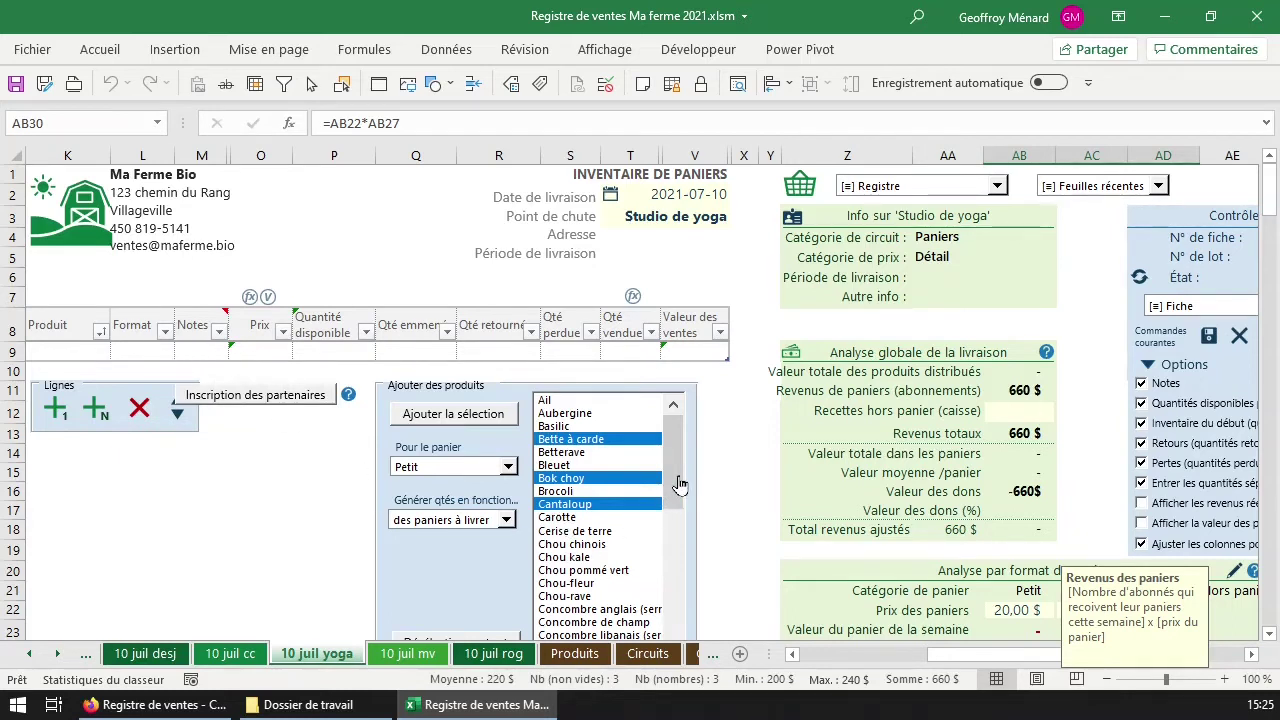
Add Chou chinois and Chou-fleur, keep quantities based on baskets to deliver, and add the selection.
{"action": "left_click", "coordinate": [608, 544]}
{"action": "left_click", "coordinate": [602, 586]}
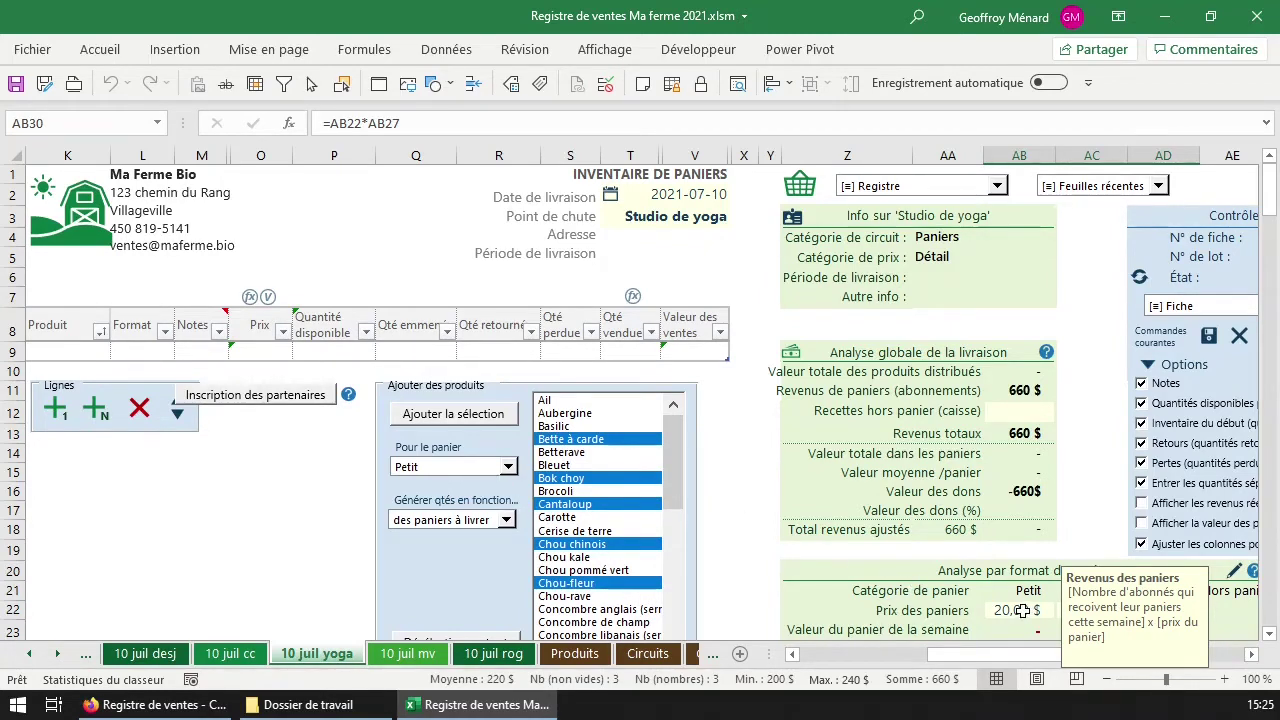
{"action": "left_click", "coordinate": [452, 522]}
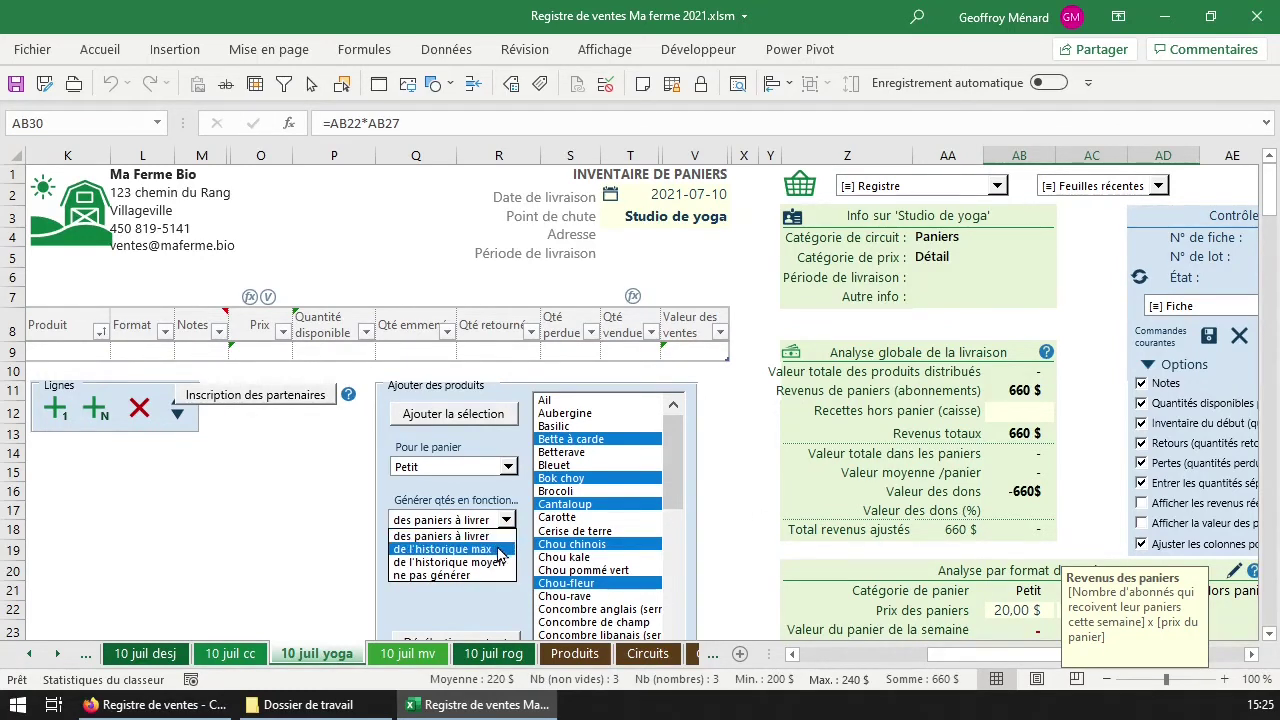
{"action": "left_click", "coordinate": [483, 526]}
{"action": "left_click", "coordinate": [483, 527]}
{"action": "left_click", "coordinate": [483, 536]}
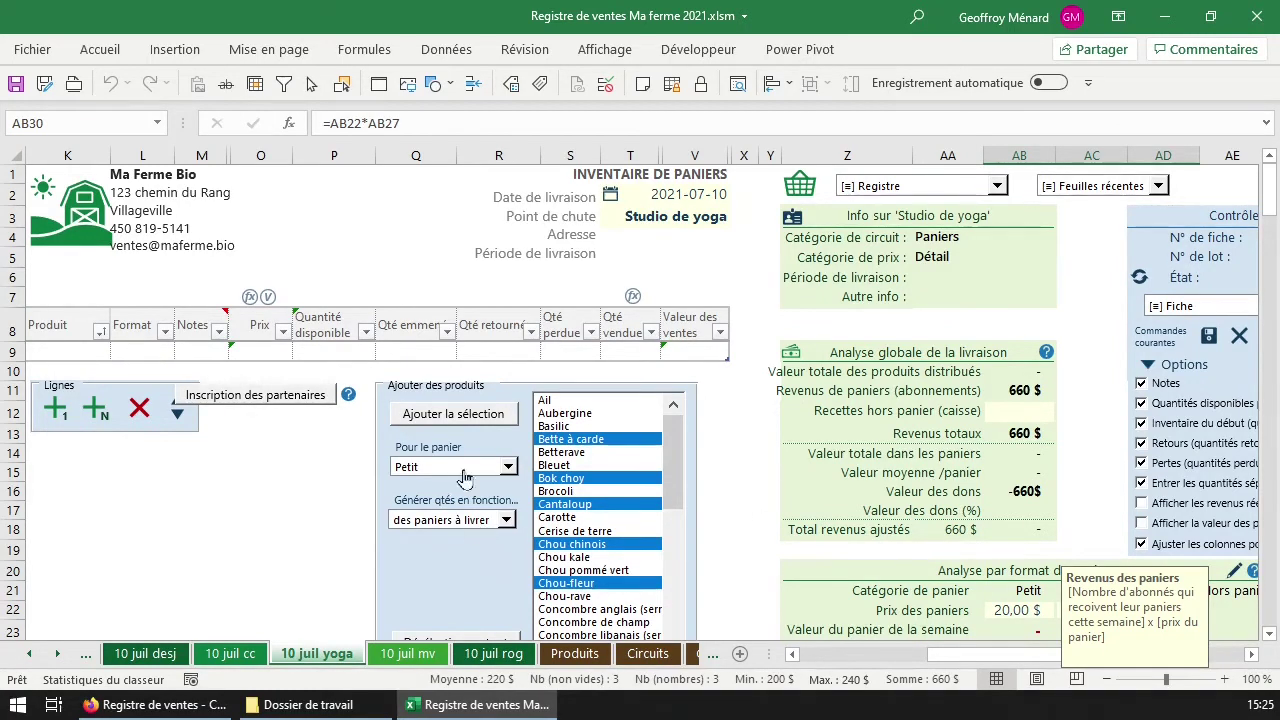
{"action": "left_click", "coordinate": [472, 418]}
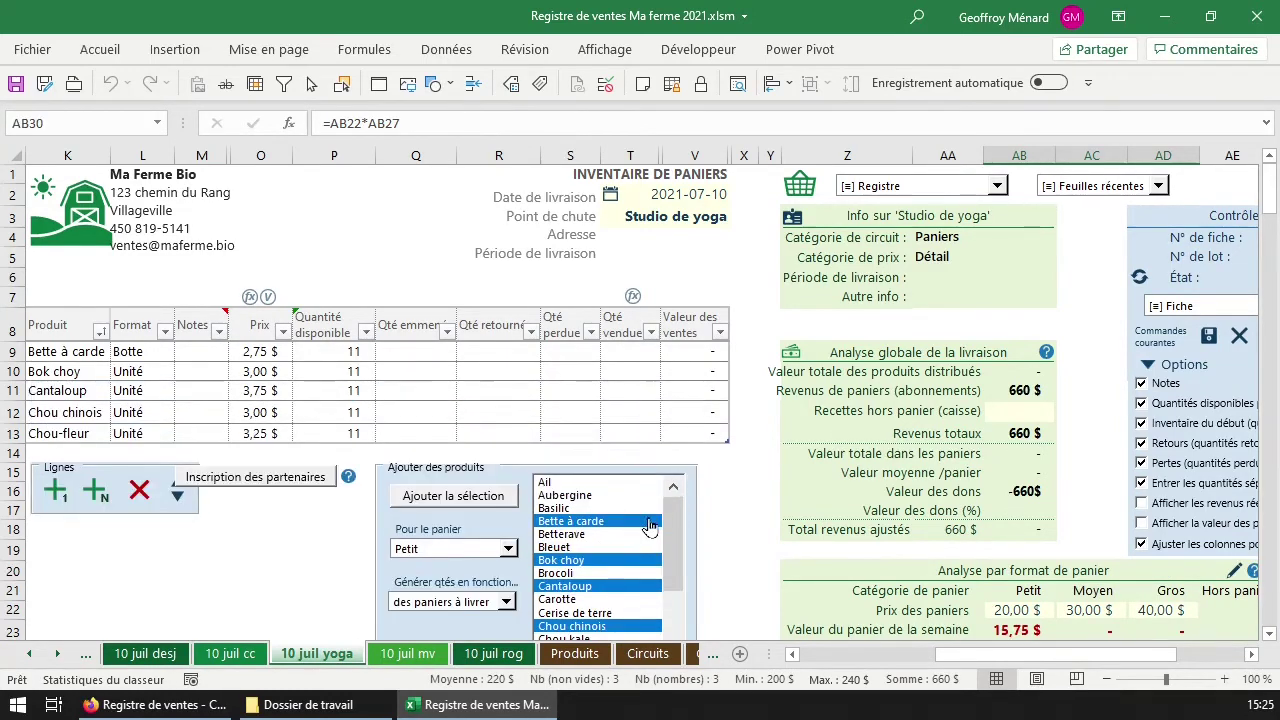
Set T9's quantity sold to =[@[Quantité disponible]] and fill it down to T13.
{"action": "left_click", "coordinate": [335, 290]}
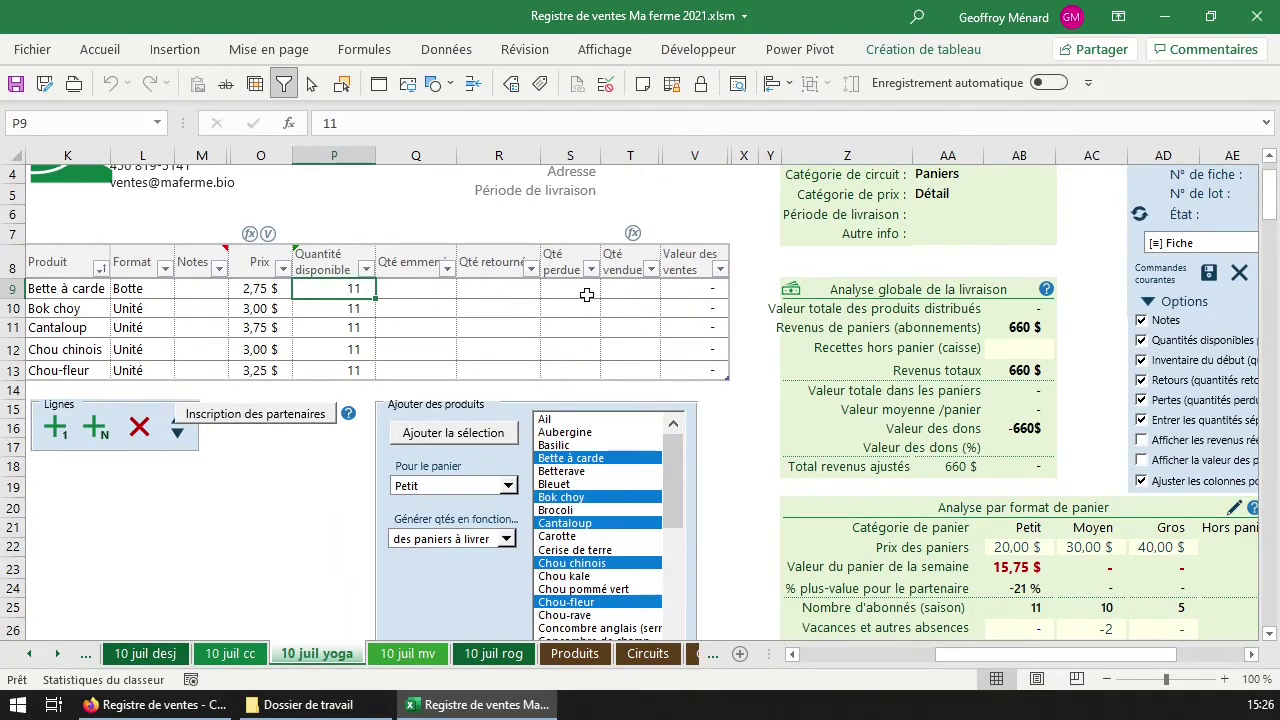
{"action": "left_click", "coordinate": [633, 288]}
{"action": "type", "text": "="}
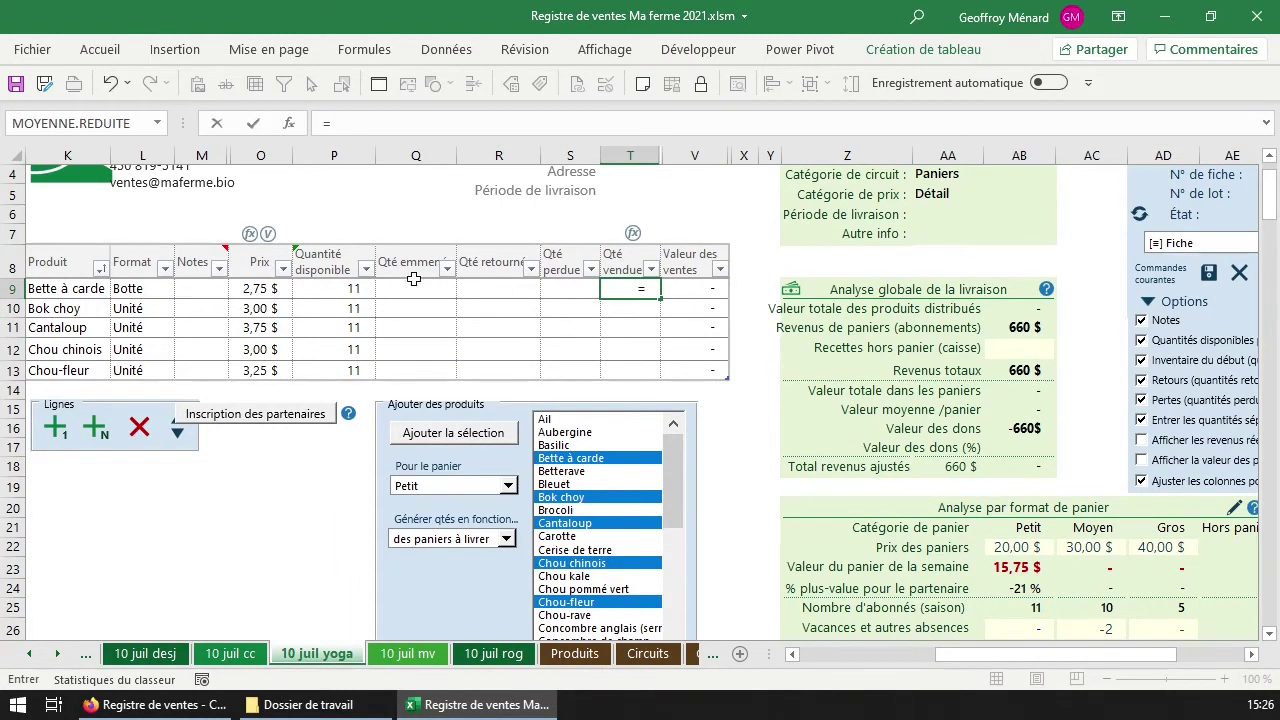
{"action": "left_click", "coordinate": [340, 288]}
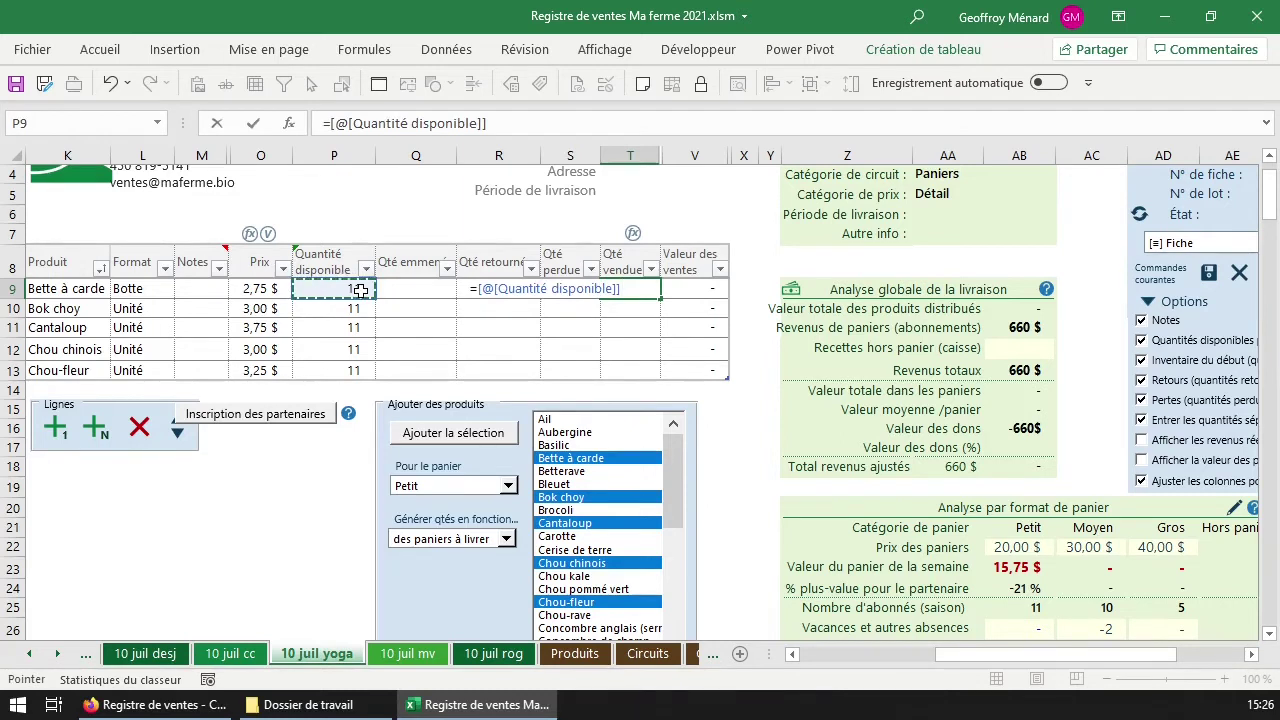
{"action": "key", "text": "Return"}
{"action": "left_click", "coordinate": [632, 288]}
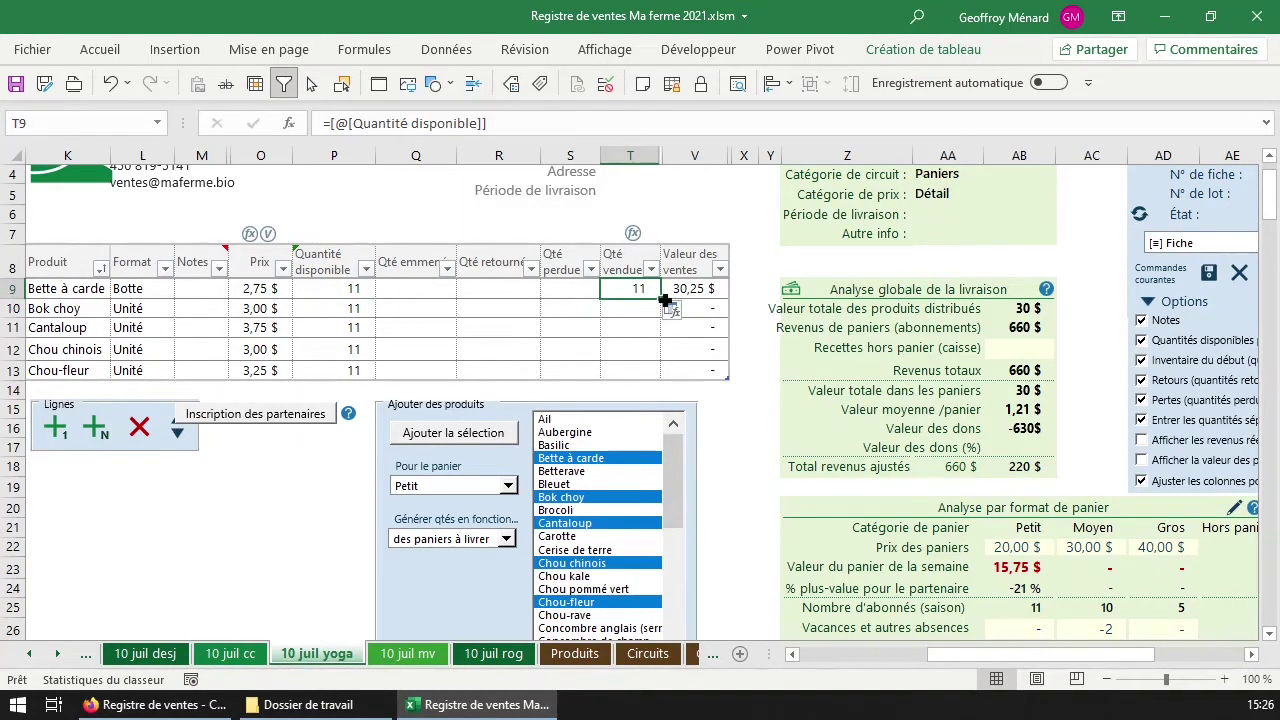
{"action": "double_click", "coordinate": [664, 297]}
{"action": "left_click", "coordinate": [640, 290]}
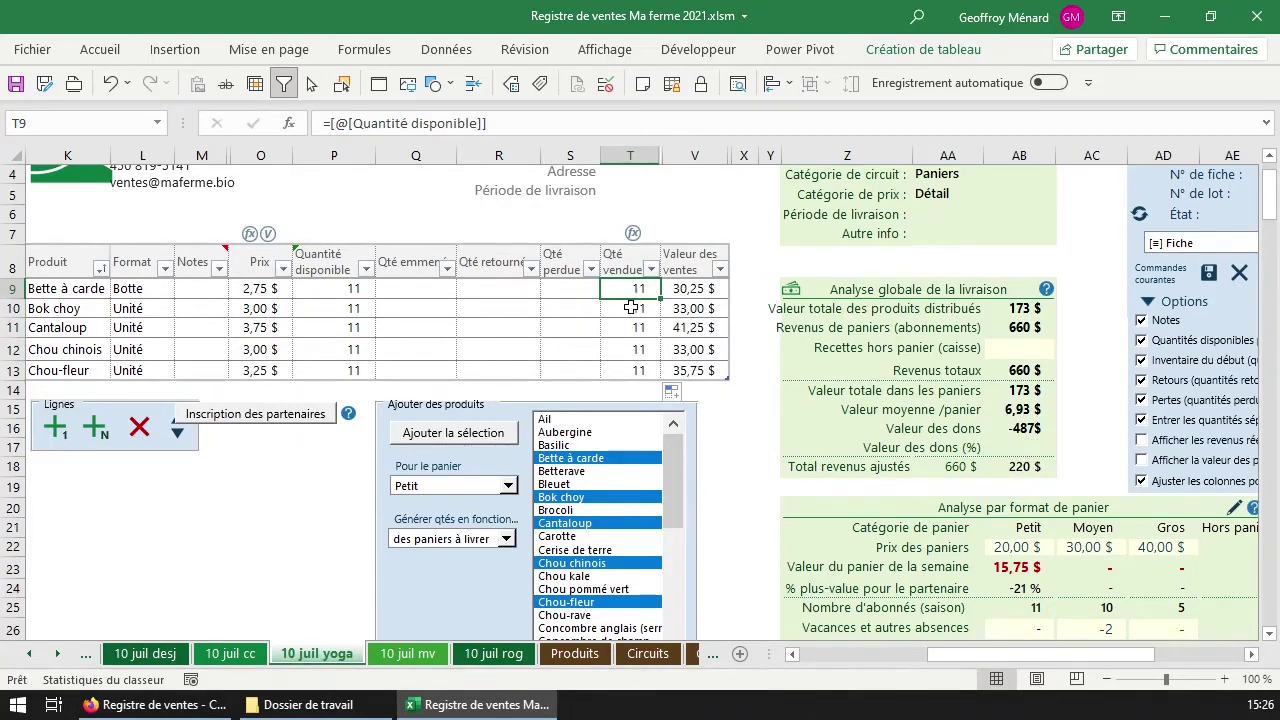
Check the available quantity in P9 and the Petit basket's weekly value, then browse the product list.
{"action": "left_click", "coordinate": [360, 290]}
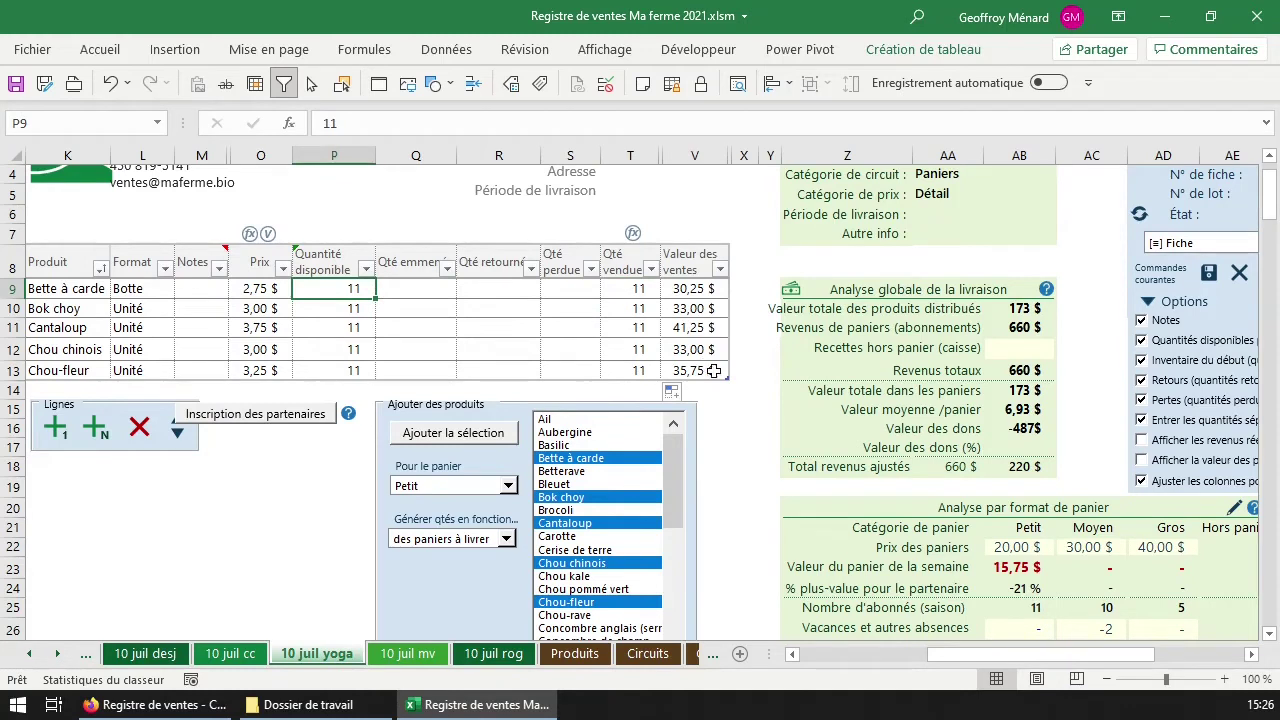
{"action": "left_click", "coordinate": [1030, 571]}
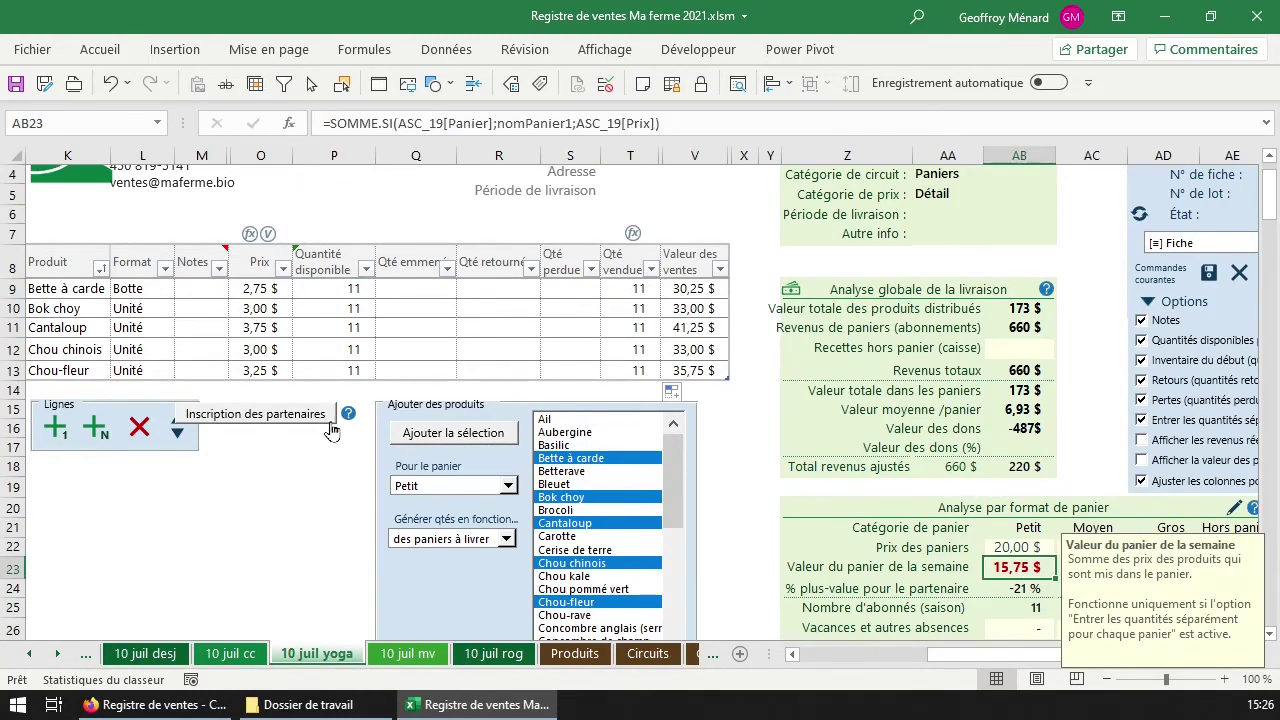
{"action": "left_click", "coordinate": [670, 568]}
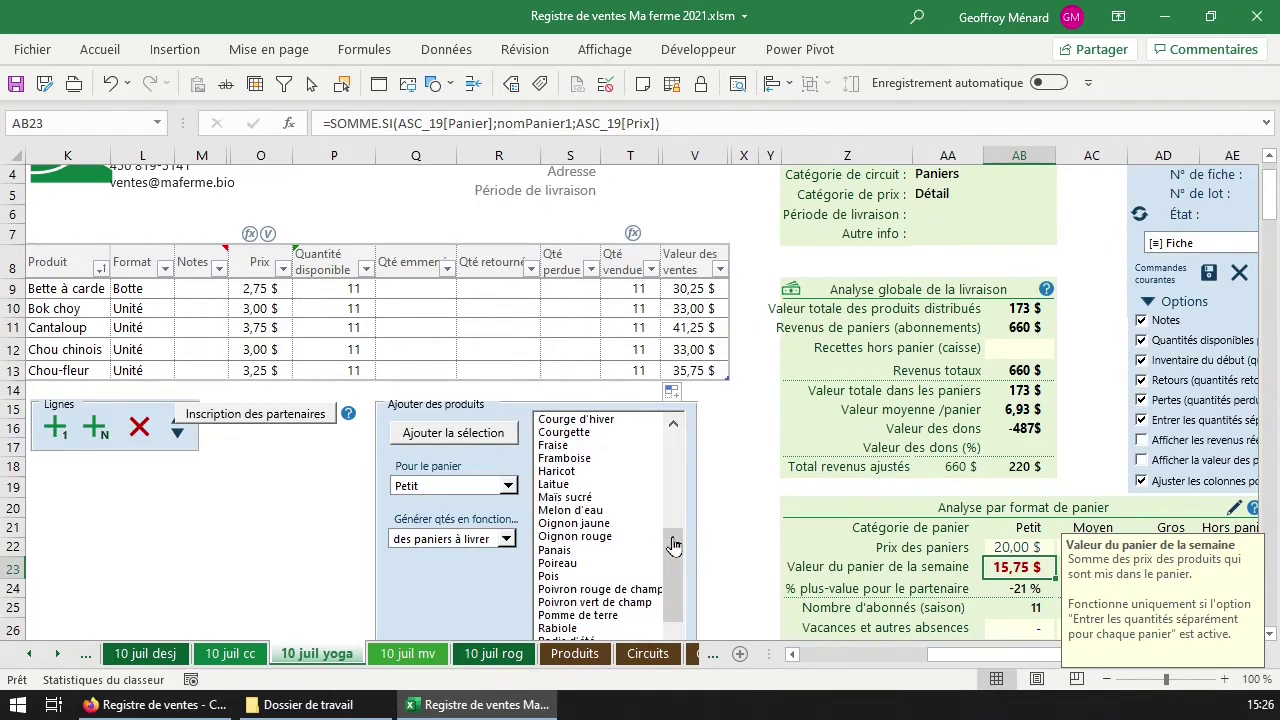
{"action": "left_click", "coordinate": [593, 472]}
{"action": "left_click", "coordinate": [674, 522]}
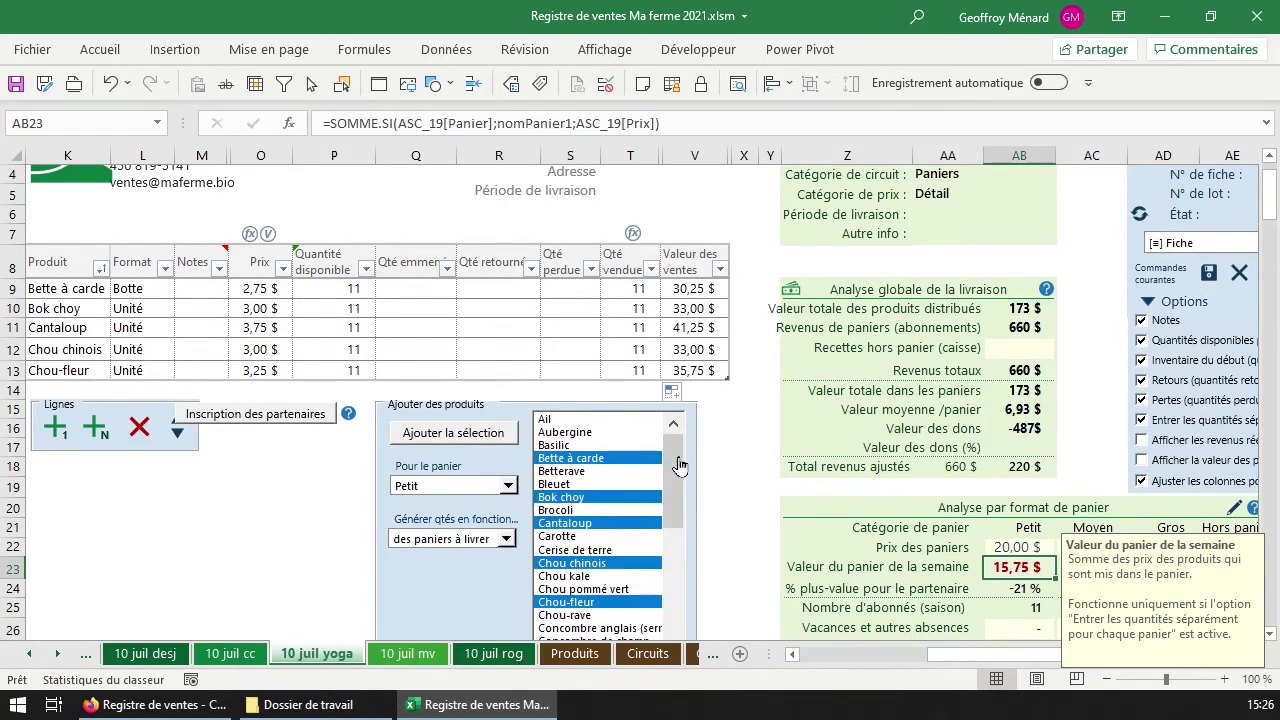
Add Concombre libanais to the Petit basket with the format Paquet (3).
{"action": "scroll", "coordinate": [705, 510], "scroll_direction": "down", "scroll_amount": 2}
{"action": "left_click", "coordinate": [476, 530]}
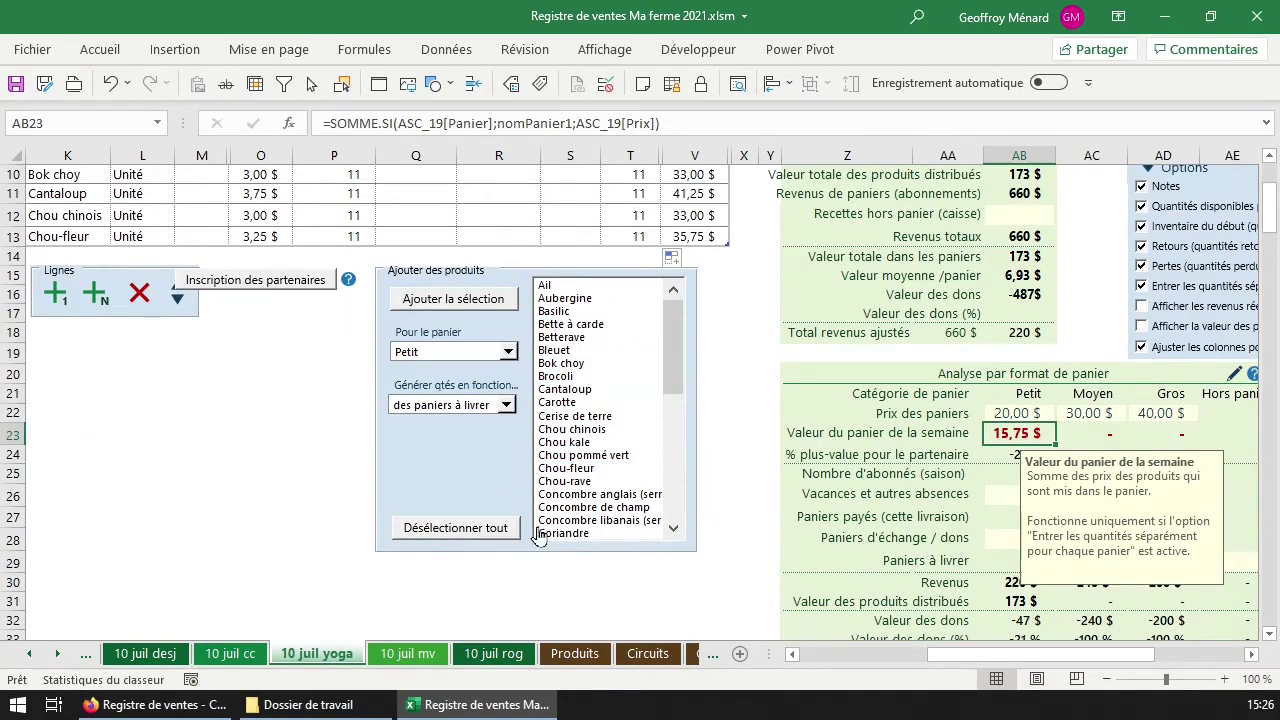
{"action": "left_click", "coordinate": [594, 520]}
{"action": "left_click", "coordinate": [478, 300]}
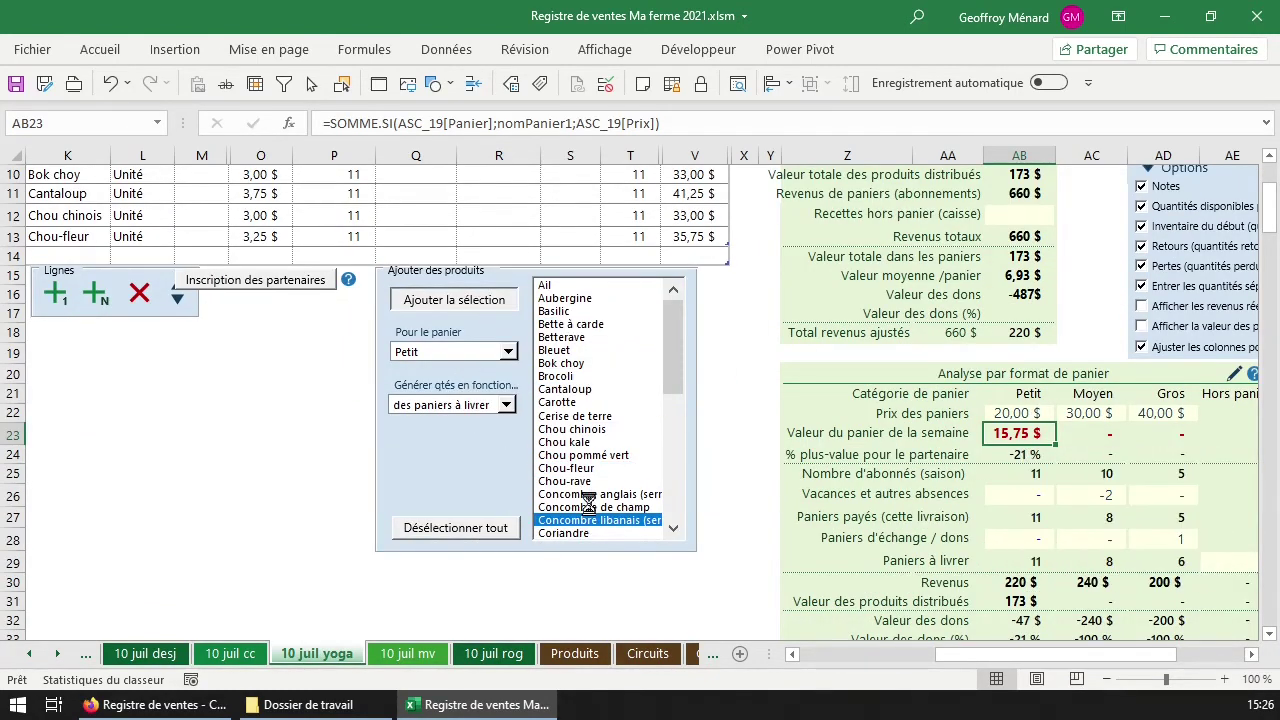
{"action": "left_click", "coordinate": [500, 548]}
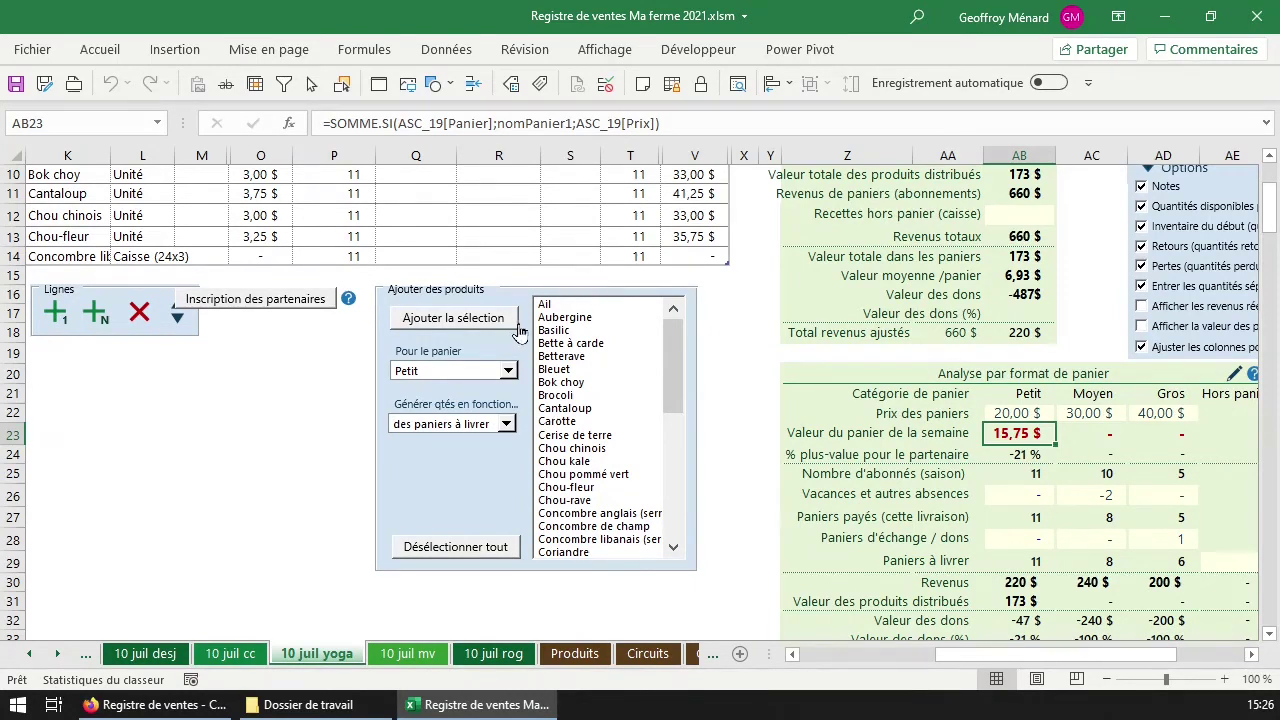
{"action": "left_click", "coordinate": [119, 258]}
{"action": "left_click", "coordinate": [183, 257]}
{"action": "left_click", "coordinate": [135, 270]}
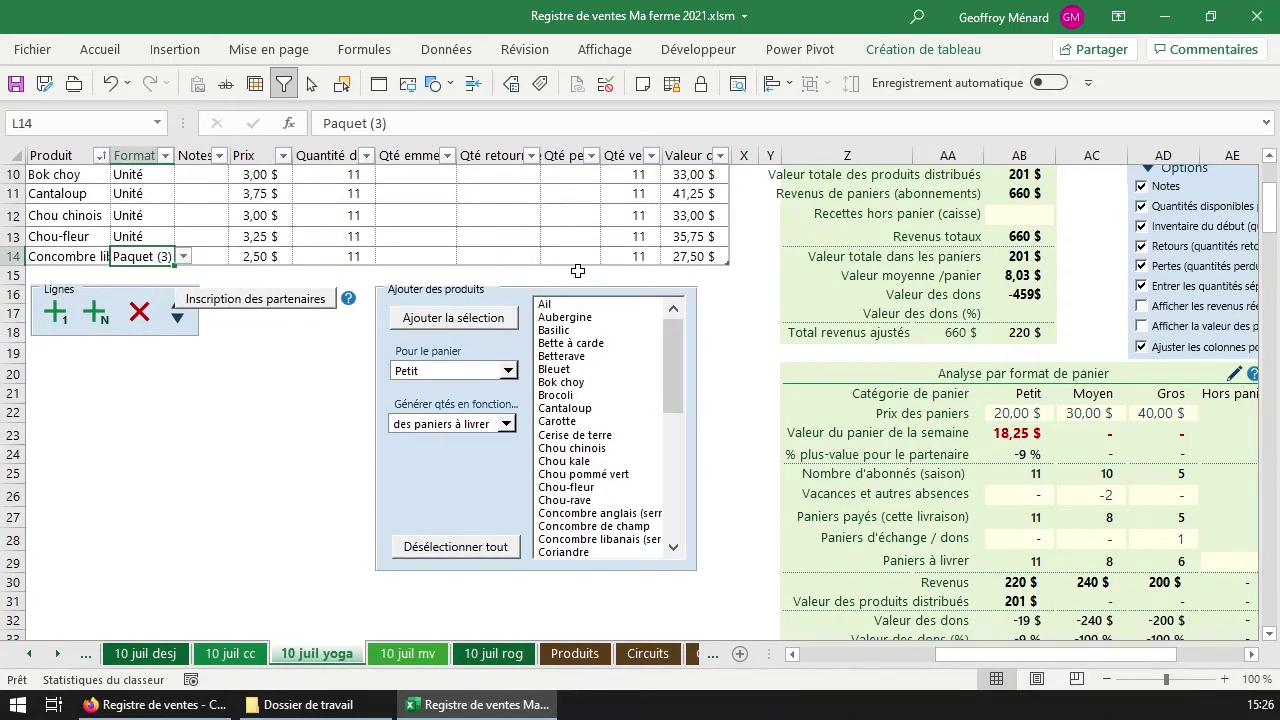
Add Carotte to the Petit basket with the format Sac 2 lb and check the updated value.
{"action": "left_click", "coordinate": [600, 421]}
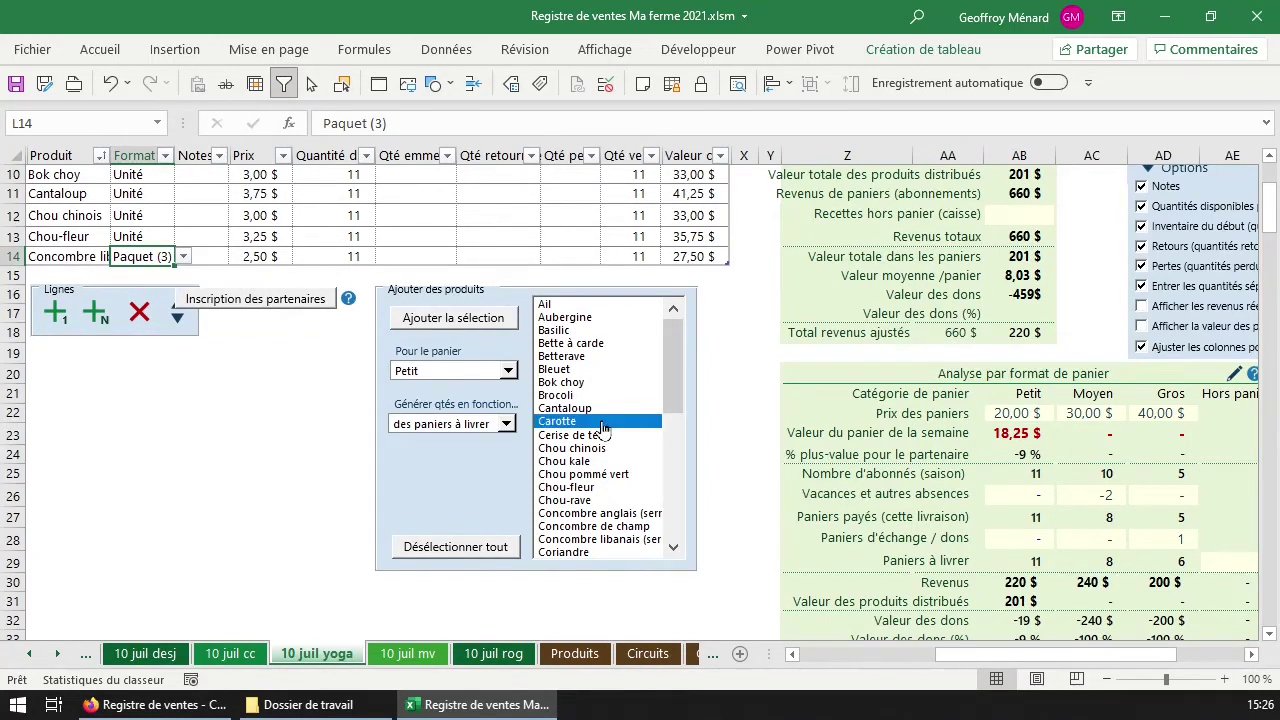
{"action": "left_click", "coordinate": [471, 320]}
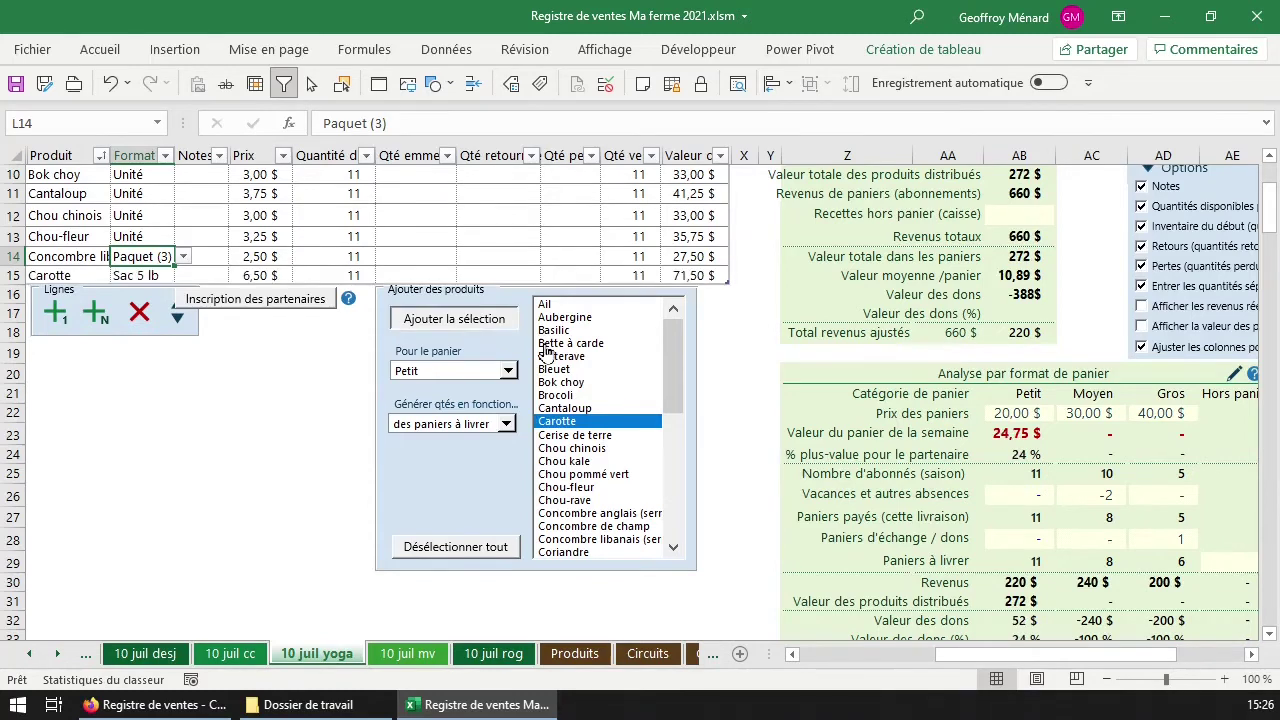
{"action": "left_click", "coordinate": [158, 276]}
{"action": "left_click", "coordinate": [183, 275]}
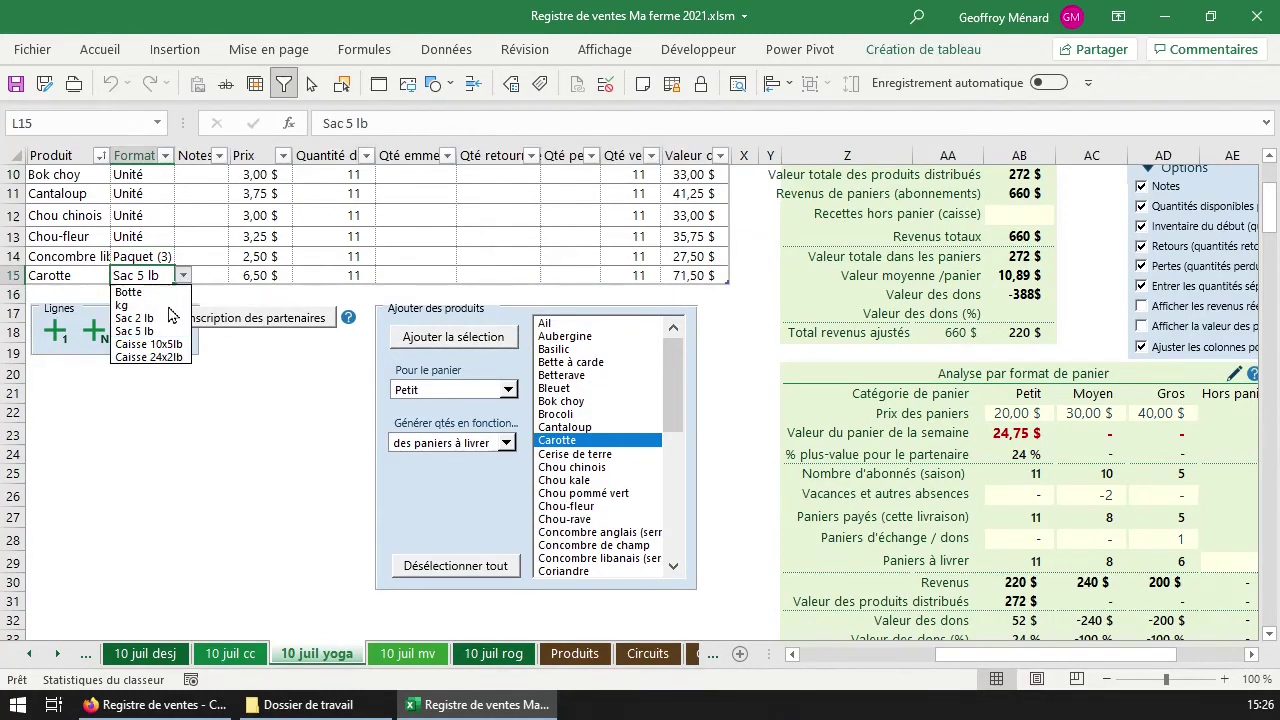
{"action": "left_click", "coordinate": [150, 318]}
{"action": "left_click", "coordinate": [1031, 435]}
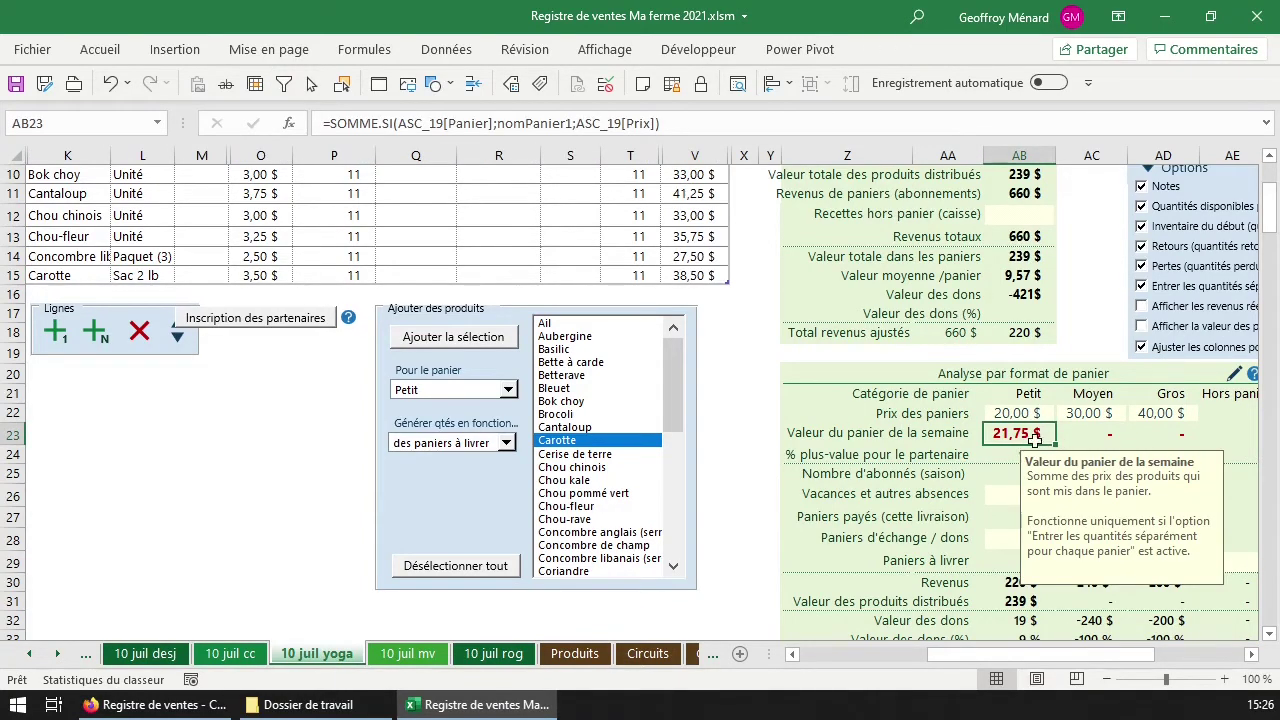
Select the Moyen basket's products, from Betterave to Maïs sucré, in the product list.
{"action": "left_click", "coordinate": [585, 376]}
{"action": "left_click", "coordinate": [592, 402]}
{"action": "left_click", "coordinate": [597, 480]}
{"action": "left_click", "coordinate": [598, 532]}
{"action": "left_click", "coordinate": [600, 545]}
{"action": "left_click", "coordinate": [600, 558]}
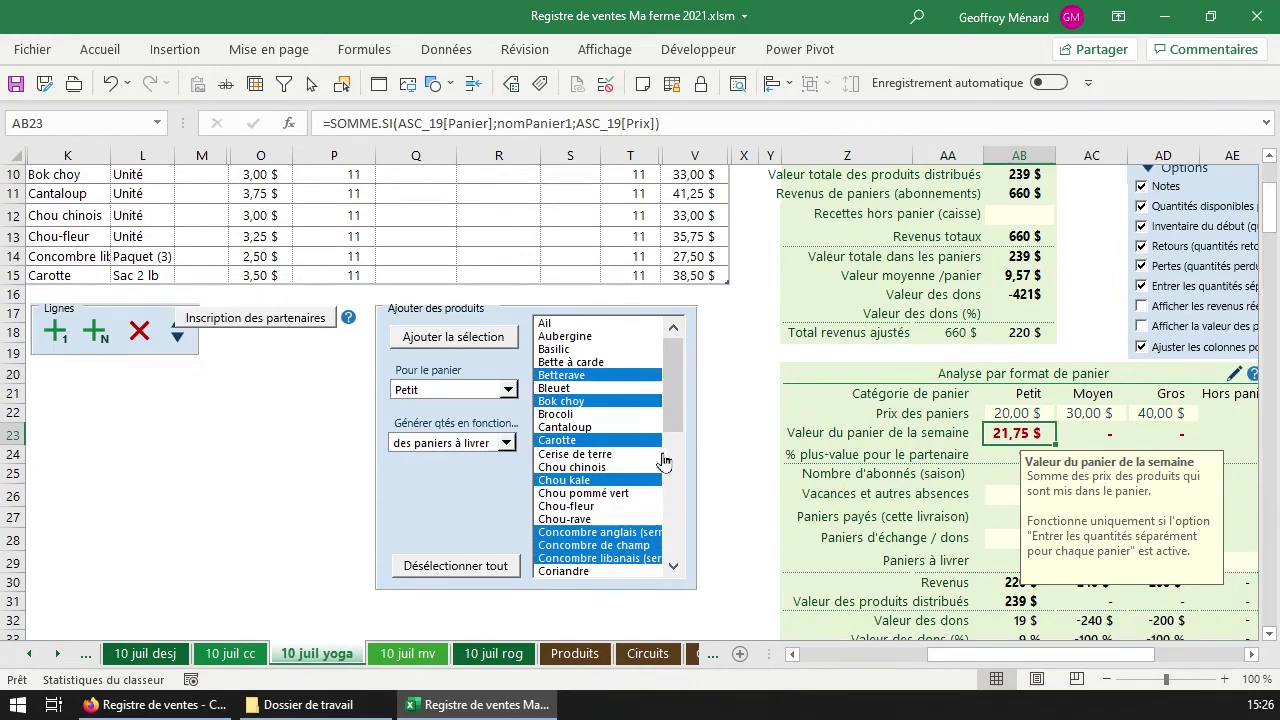
{"action": "left_click", "coordinate": [620, 545]}
{"action": "left_click", "coordinate": [620, 558]}
{"action": "left_click_drag", "start_coordinate": [675, 425], "coordinate": [675, 468]}
{"action": "left_click", "coordinate": [560, 480]}
{"action": "left_click", "coordinate": [565, 532]}
Add the selected products to the Moyen basket at 8 each.
{"action": "left_click", "coordinate": [470, 398]}
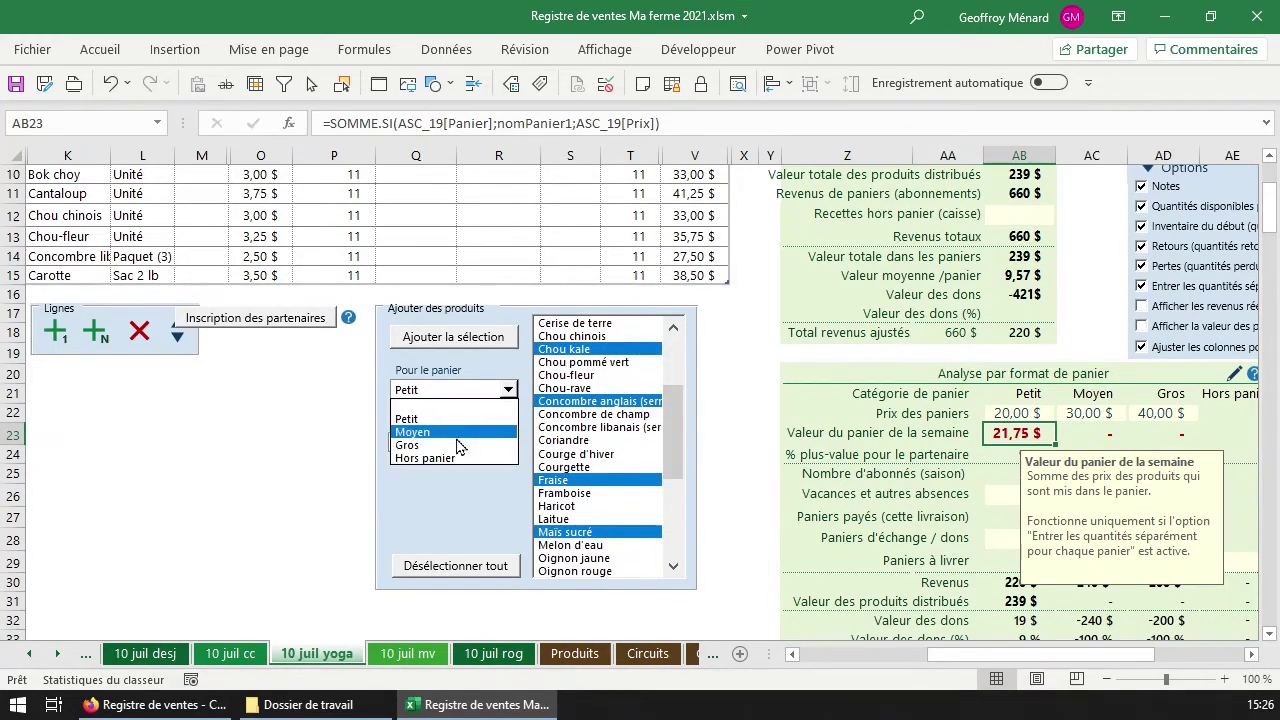
{"action": "left_click", "coordinate": [462, 432]}
{"action": "left_click", "coordinate": [455, 338]}
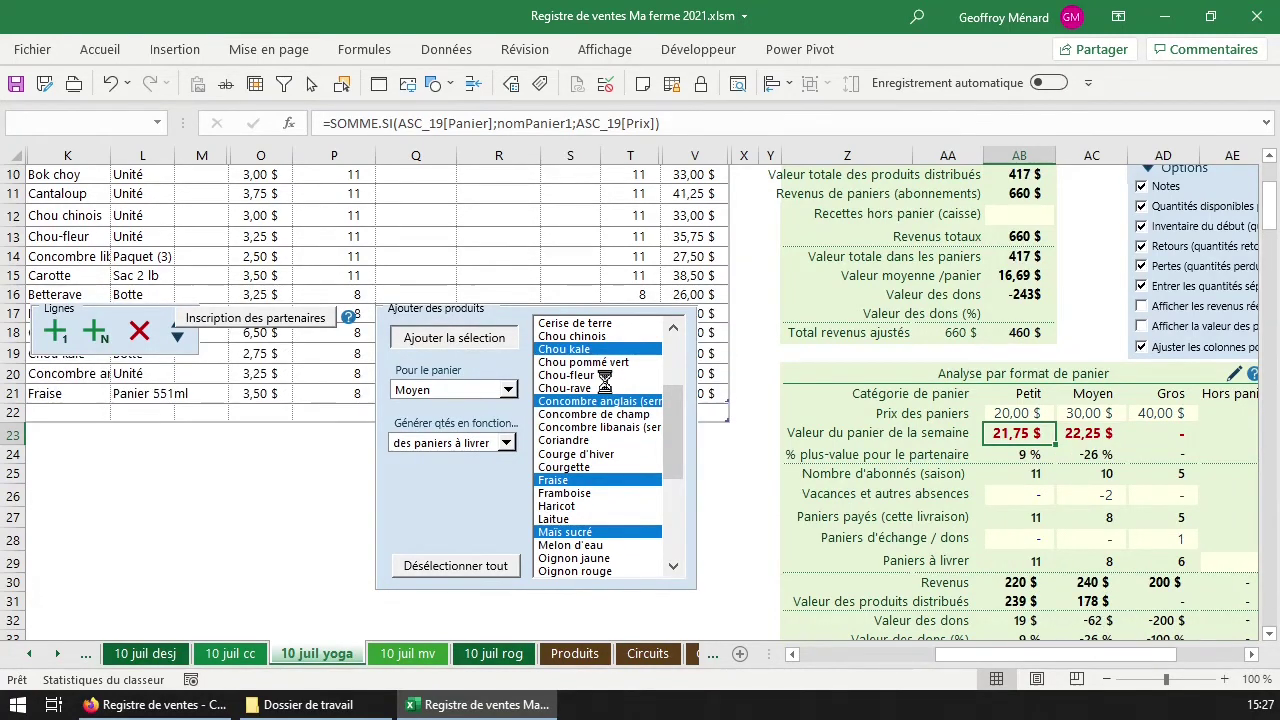
Select Oignon rouge, Poireau and Pois and target the Gros basket.
{"action": "scroll", "coordinate": [690, 485], "scroll_direction": "down", "scroll_amount": 1}
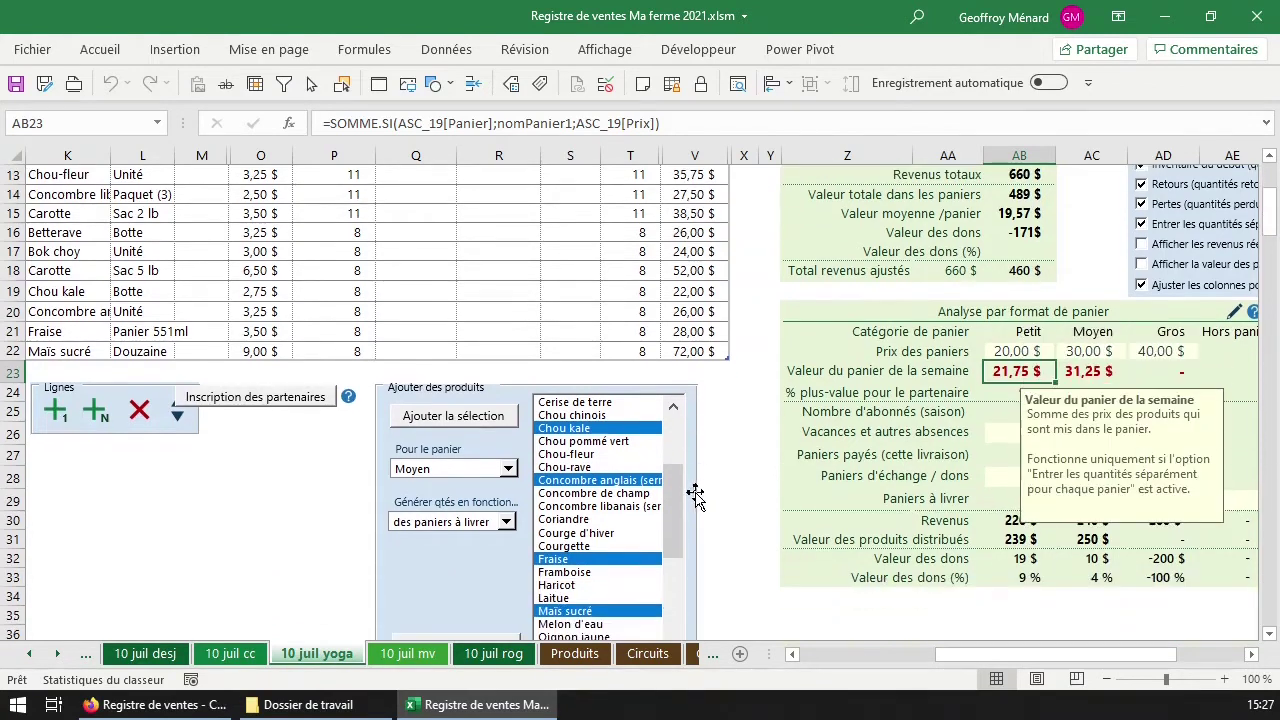
{"action": "left_click_drag", "start_coordinate": [678, 515], "coordinate": [678, 555]}
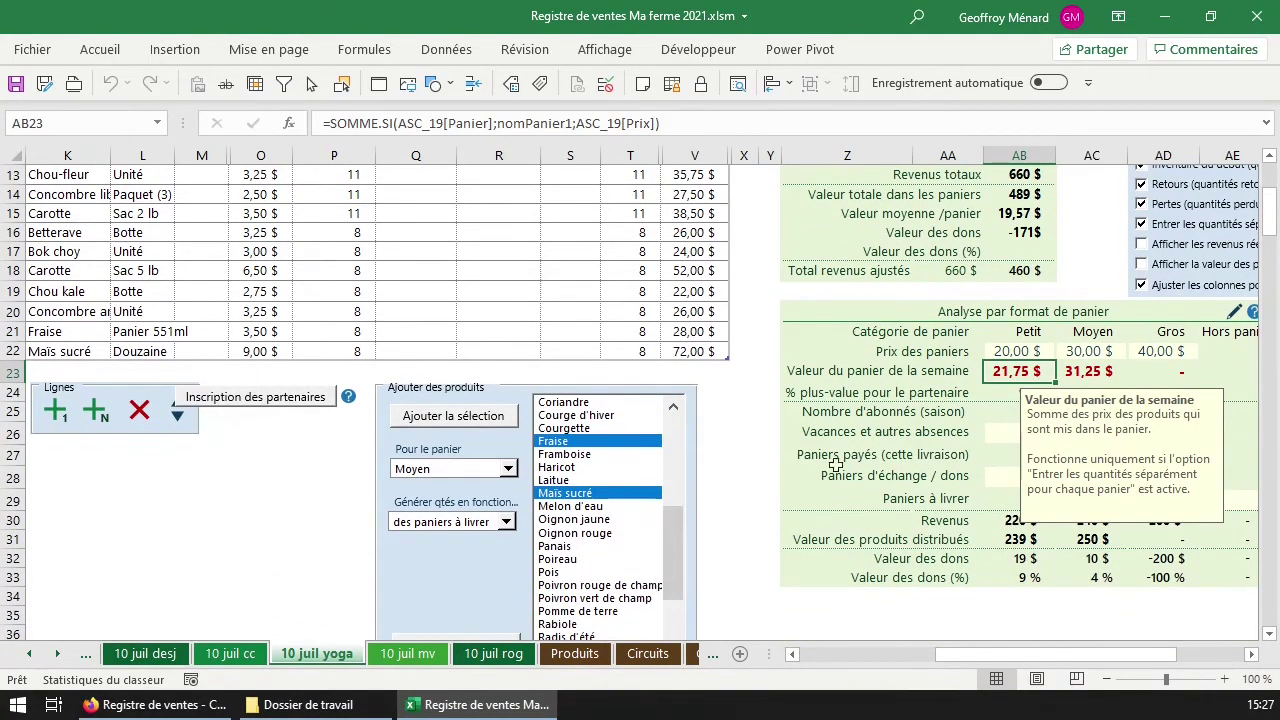
{"action": "left_click", "coordinate": [603, 535]}
{"action": "left_click", "coordinate": [660, 558]}
{"action": "scroll", "coordinate": [680, 556], "scroll_direction": "down", "scroll_amount": 3}
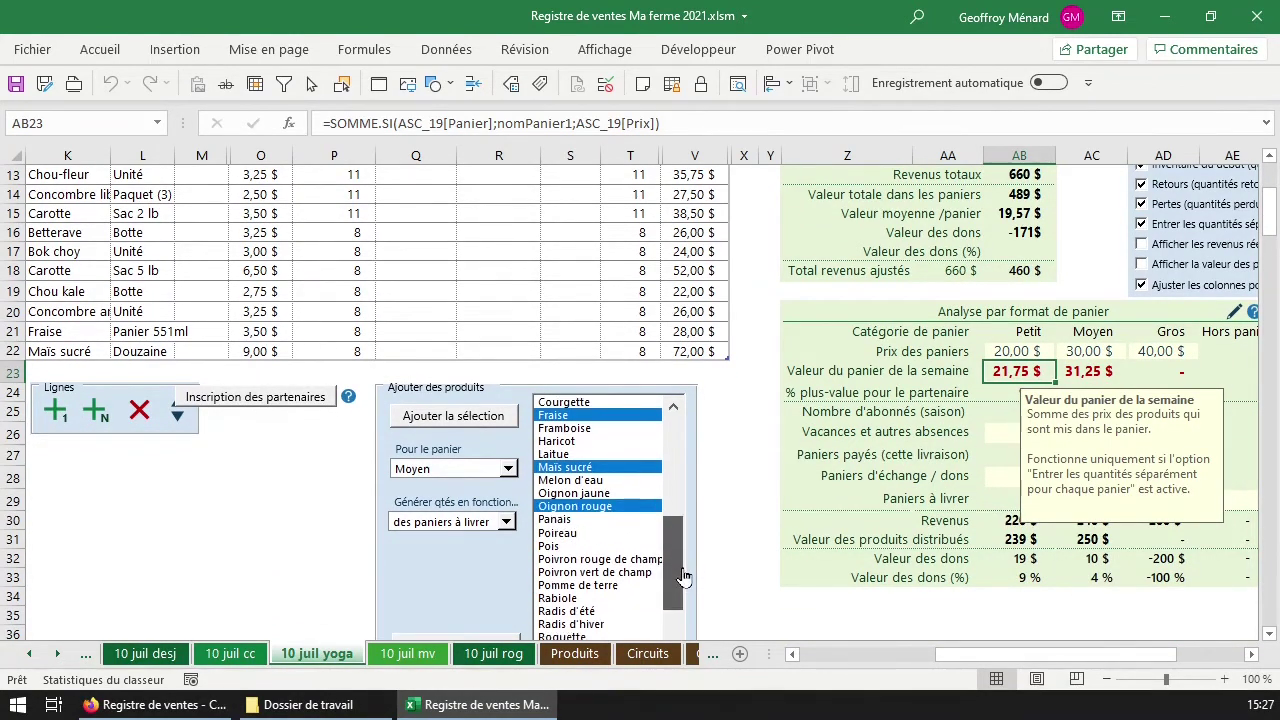
{"action": "left_click", "coordinate": [620, 533]}
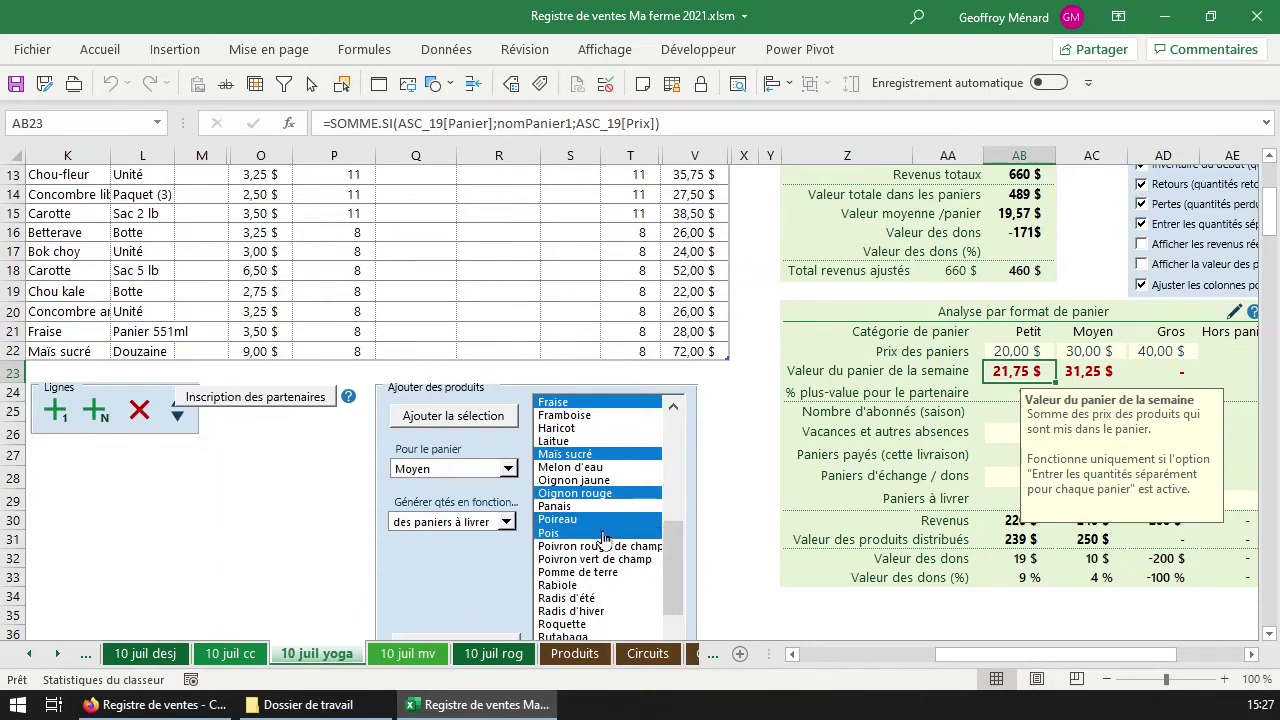
{"action": "left_click", "coordinate": [469, 469]}
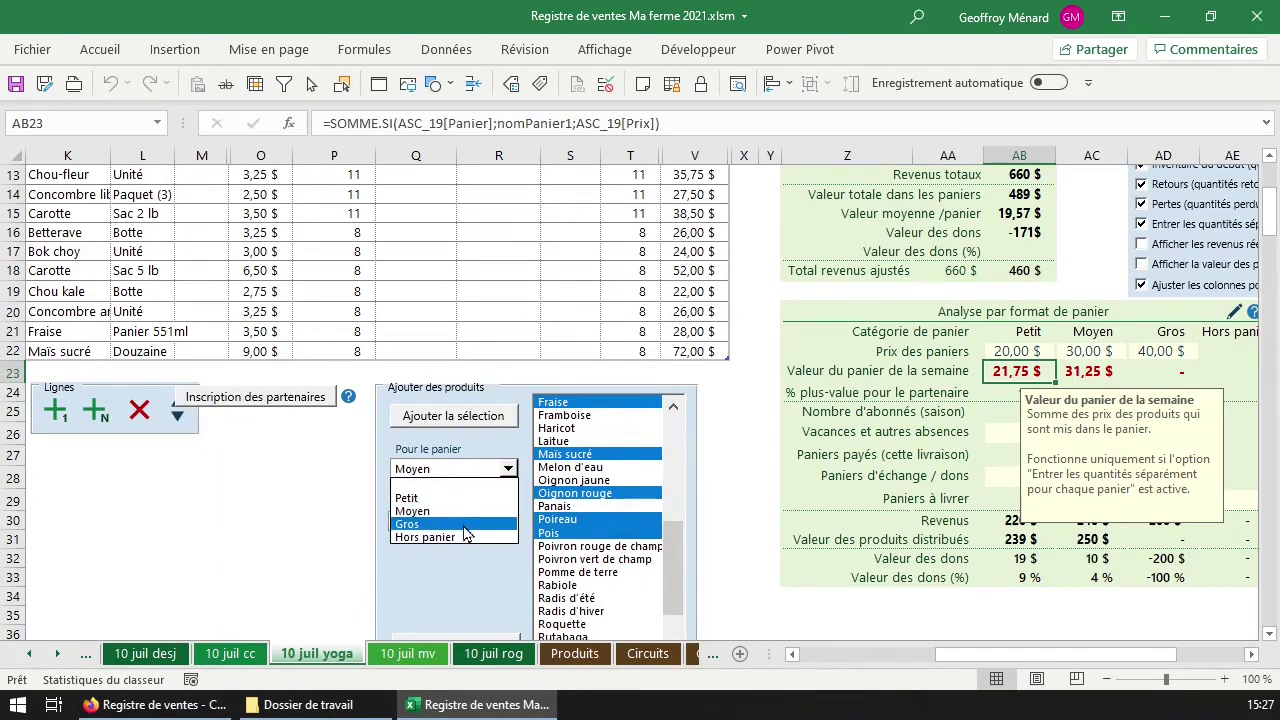
{"action": "left_click", "coordinate": [415, 512]}
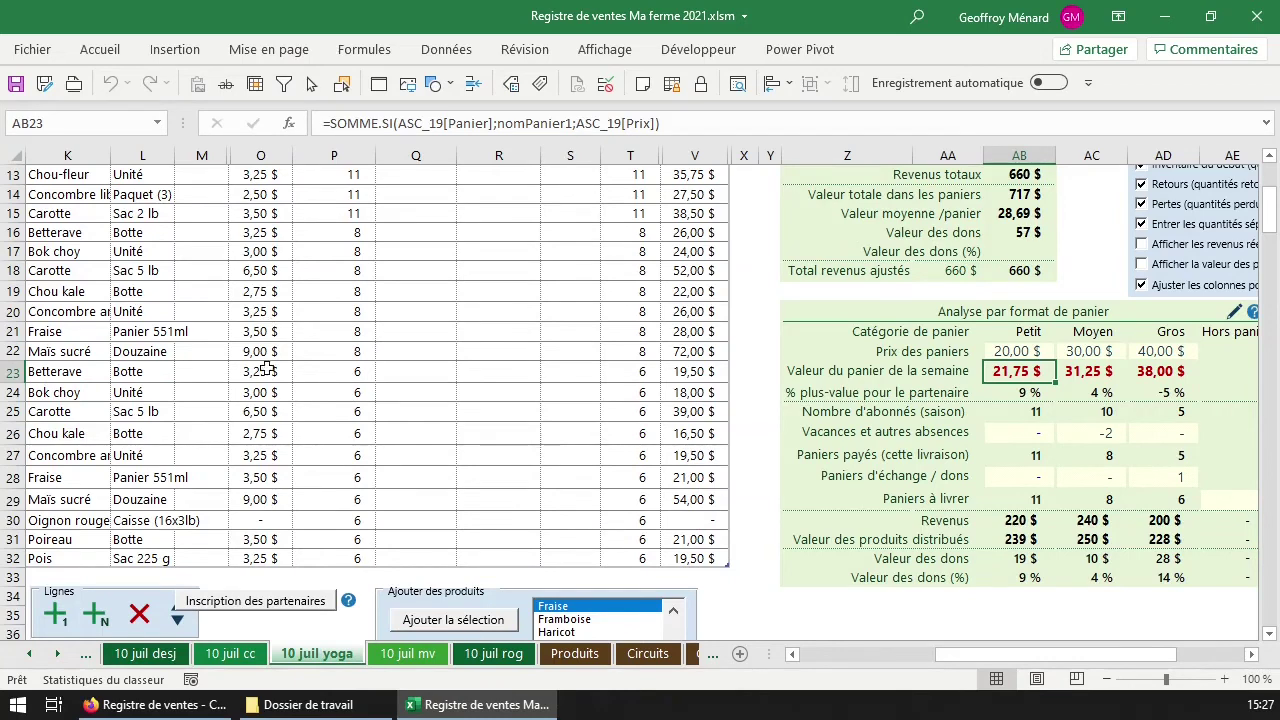
In row 30, replace Oignon rouge with Pomme de terre in the Sac 5 lb format.
{"action": "left_click", "coordinate": [262, 522]}
{"action": "key", "text": "Left"}
{"action": "key", "text": "Left"}
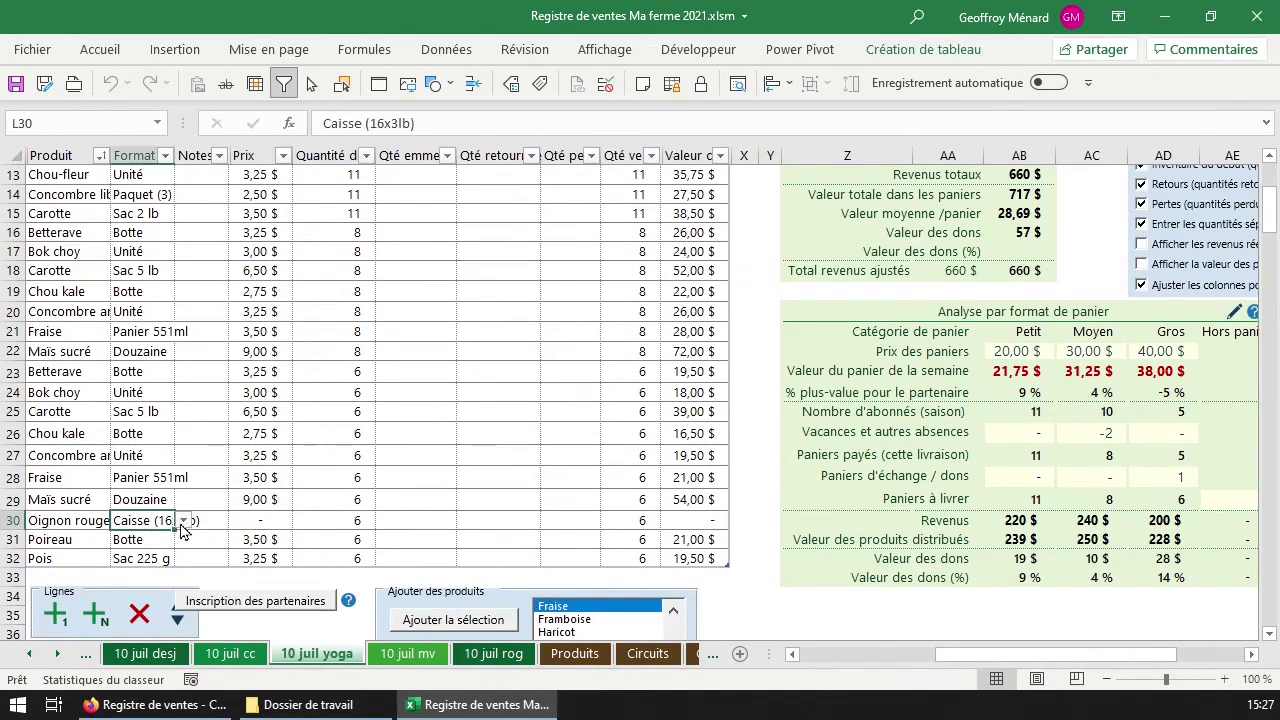
{"action": "key", "text": "alt+Down"}
{"action": "left_click", "coordinate": [152, 537]}
{"action": "key", "text": "Left"}
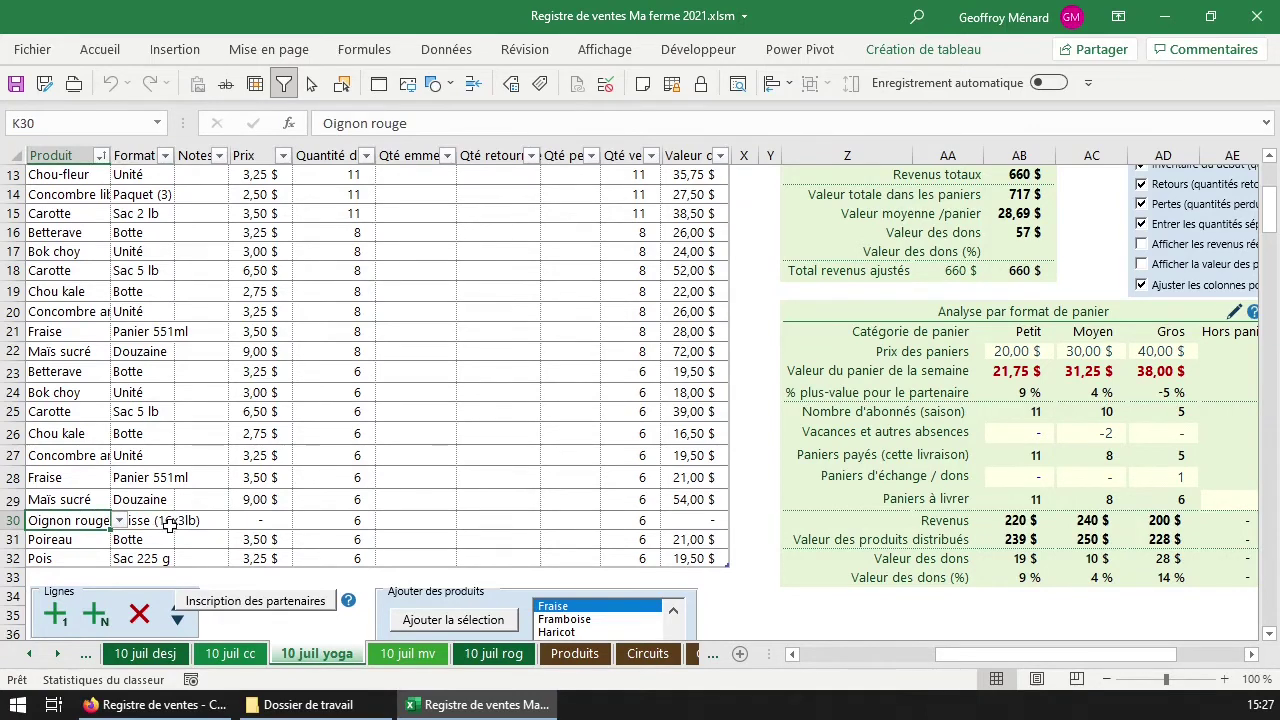
{"action": "left_click", "coordinate": [119, 521]}
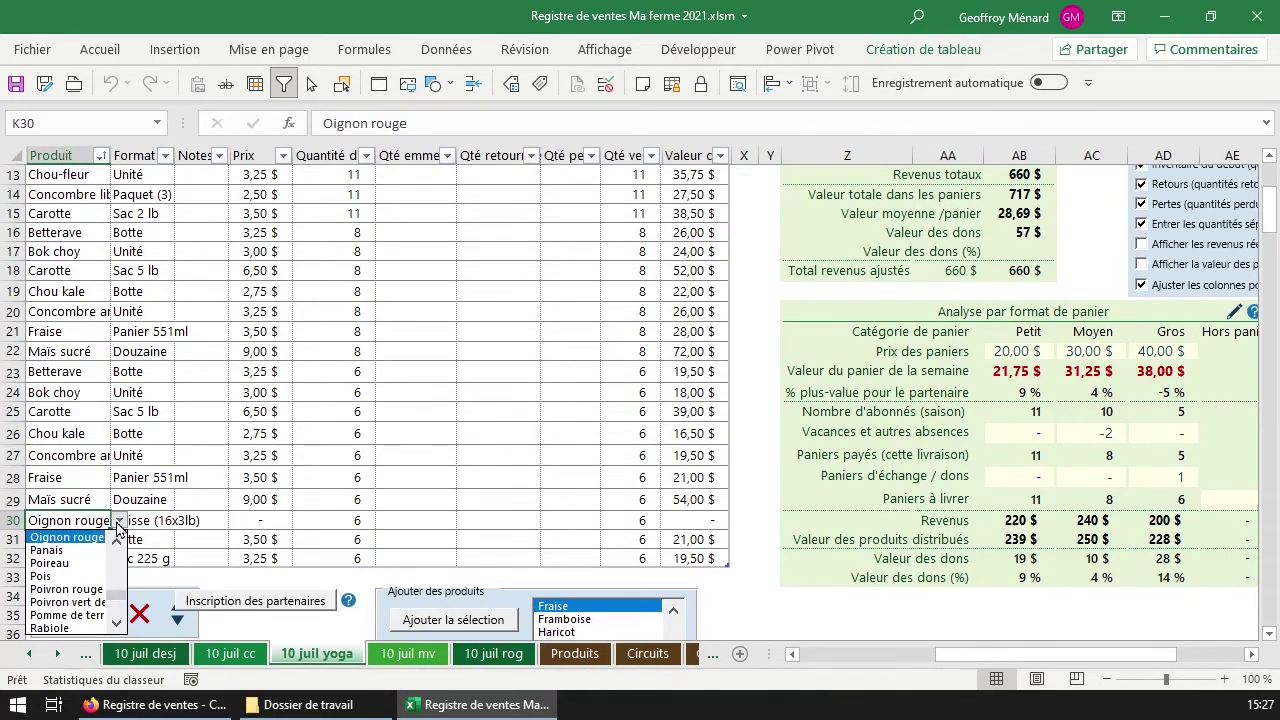
{"action": "left_click", "coordinate": [66, 615]}
{"action": "left_click", "coordinate": [177, 524]}
{"action": "left_click", "coordinate": [182, 521]}
{"action": "left_click", "coordinate": [135, 543]}
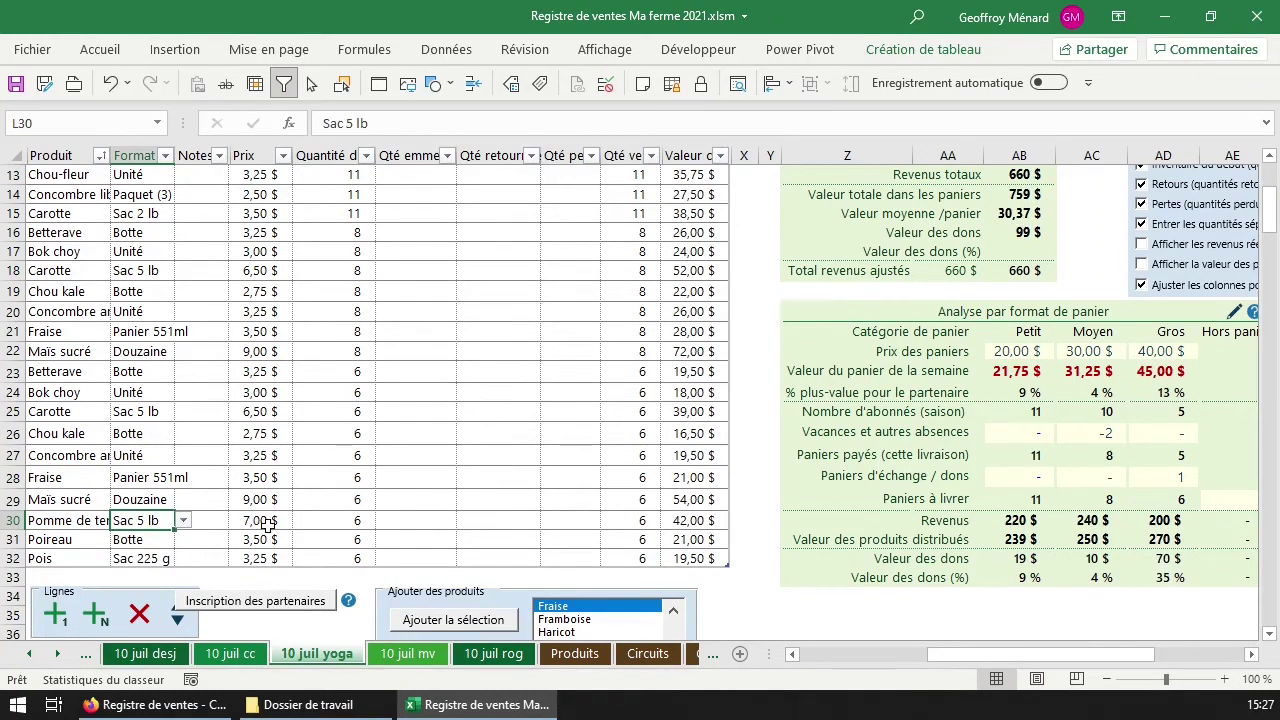
Verify the Gros basket's 45,00 $ weekly value, its price and paid count, and the weekly values total.
{"action": "left_click", "coordinate": [1168, 371]}
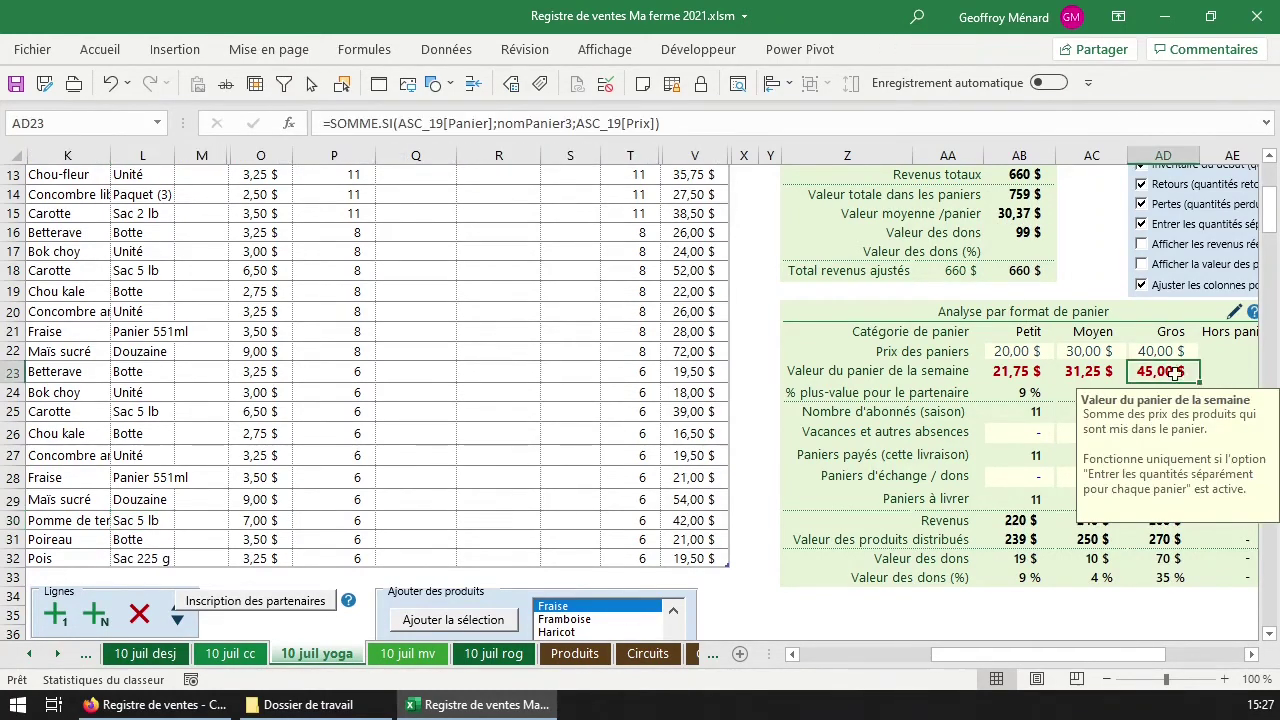
{"action": "left_click", "coordinate": [1165, 351]}
{"action": "left_click", "coordinate": [1165, 476]}
{"action": "left_click_drag", "start_coordinate": [1160, 371], "coordinate": [1042, 371]}
{"action": "left_click", "coordinate": [1022, 393]}
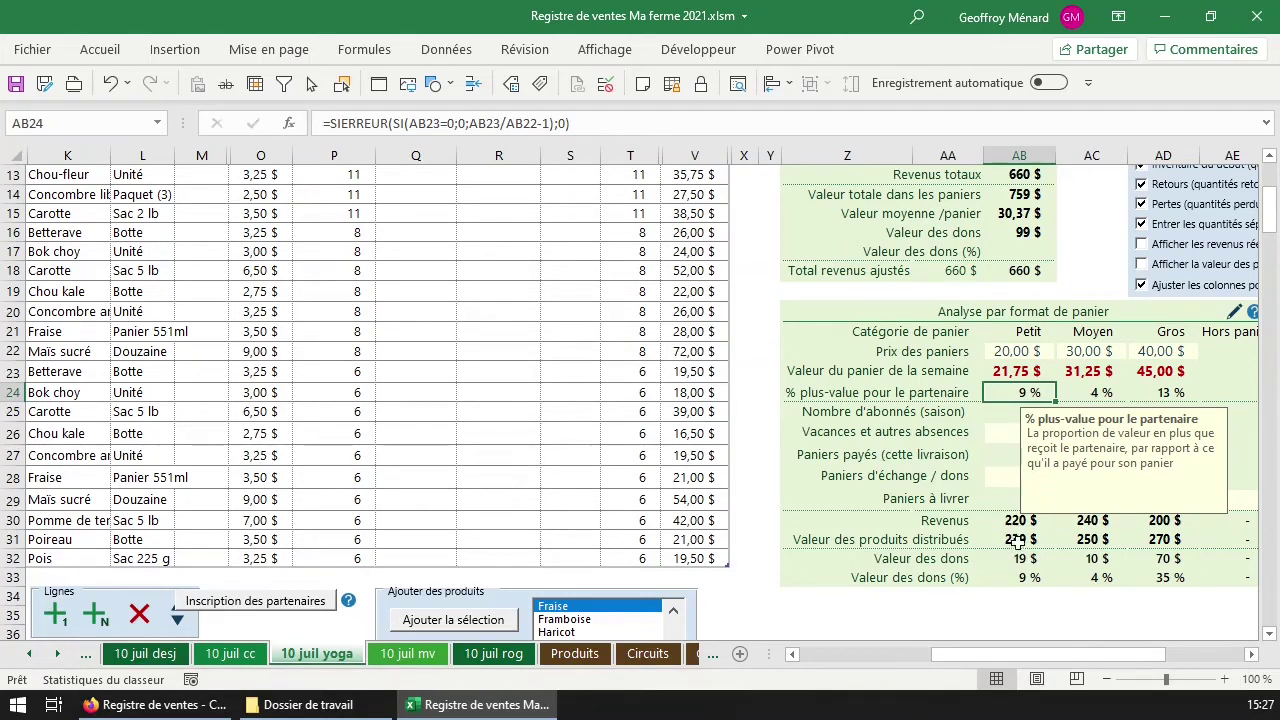
Review the three donation values and the Petit basket's donation and distributed-value figures.
{"action": "left_click_drag", "start_coordinate": [1020, 557], "coordinate": [1147, 563]}
{"action": "left_click", "coordinate": [1030, 579]}
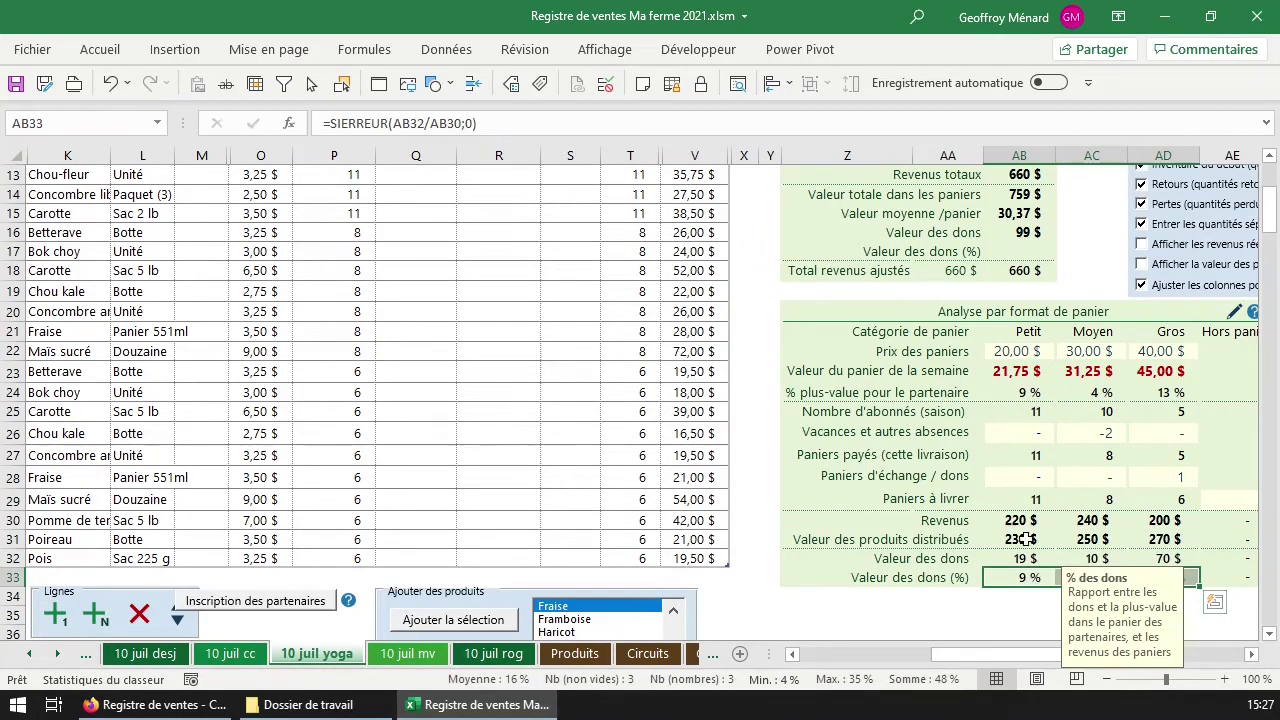
{"action": "left_click", "coordinate": [1025, 539]}
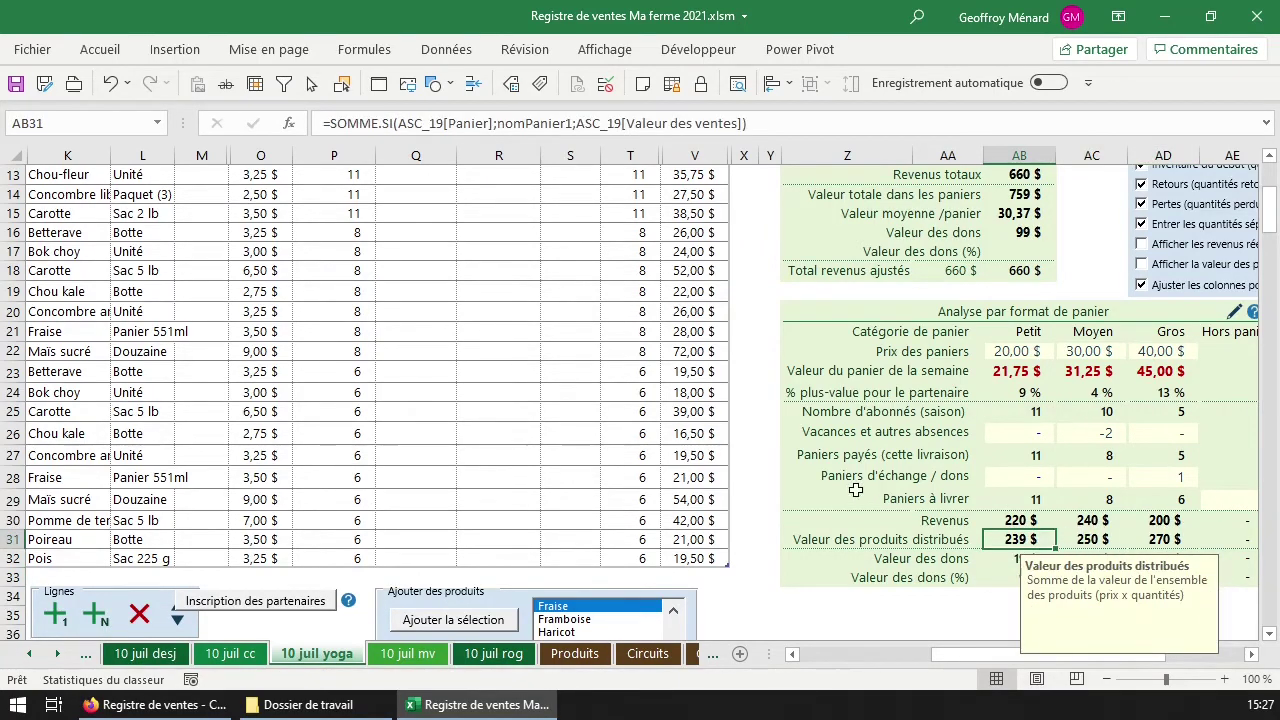
Sort the inventory rows A to Z by the Produit column.
{"action": "scroll", "coordinate": [127, 324], "scroll_direction": "up", "scroll_amount": 4}
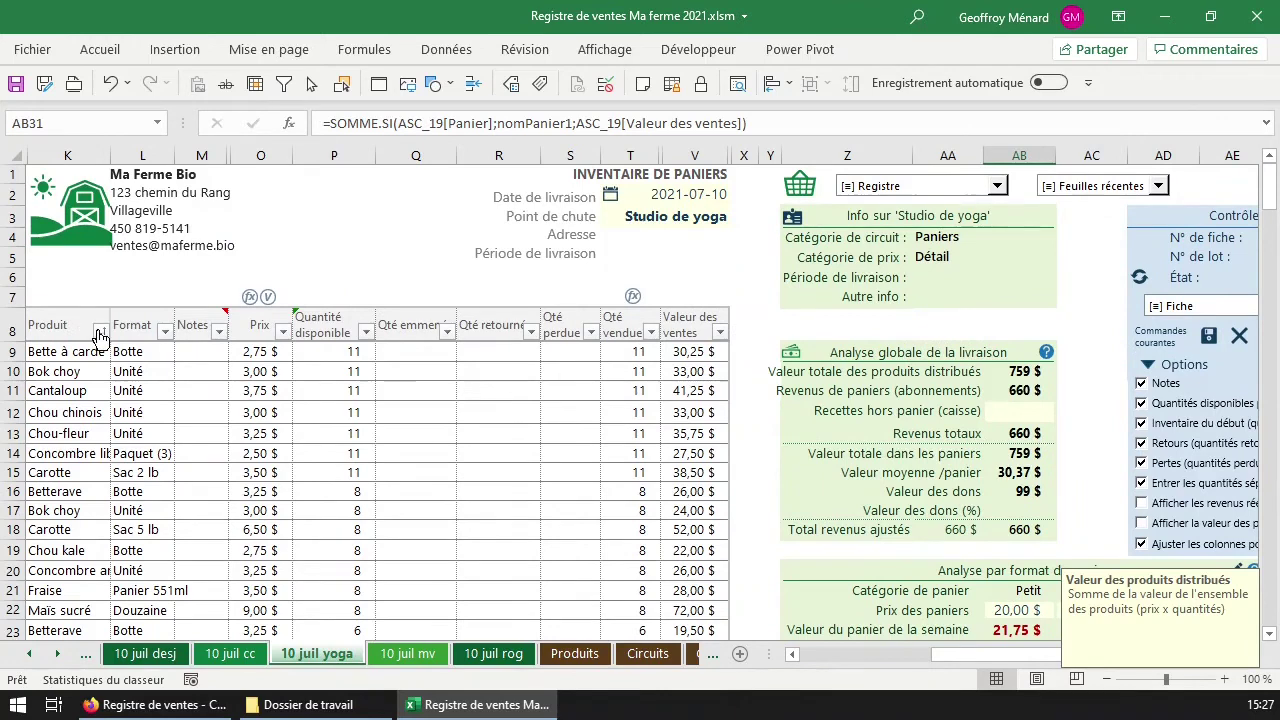
{"action": "left_click", "coordinate": [101, 331]}
{"action": "left_click", "coordinate": [454, 563]}
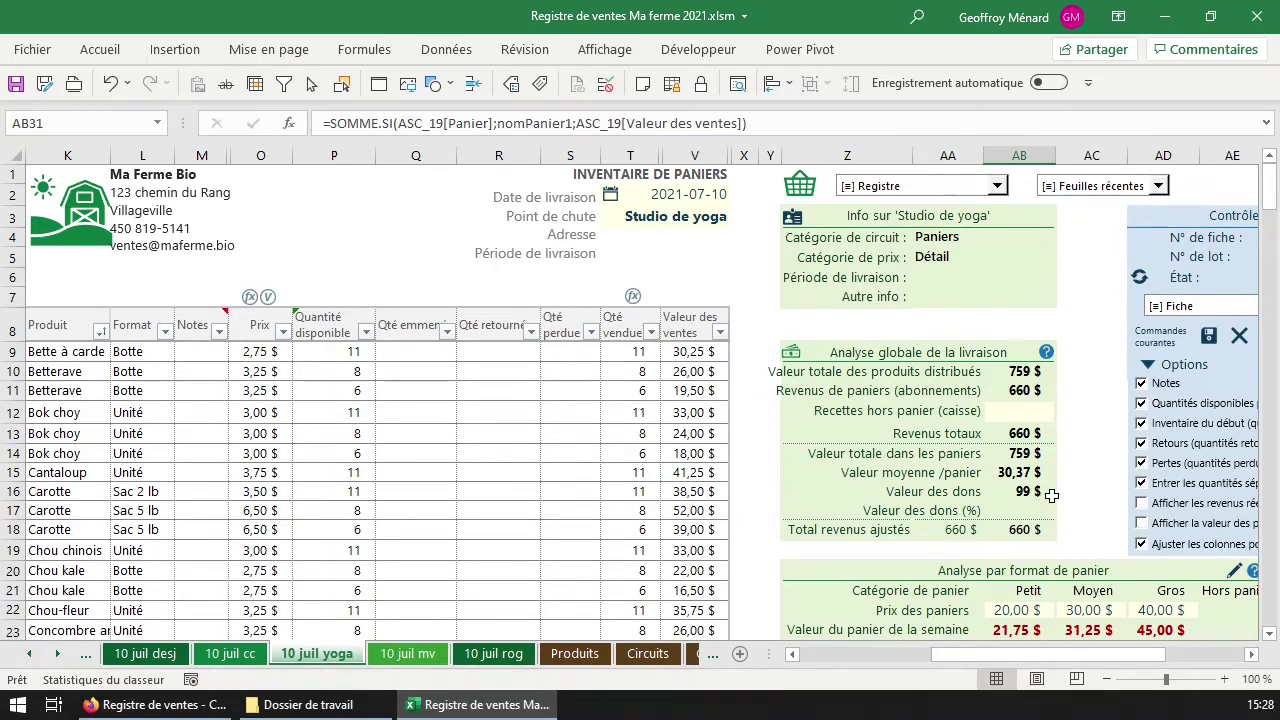
Read the notes explaining subscription basket revenue and total distributed product value.
{"action": "scroll", "coordinate": [1052, 495], "scroll_direction": "down", "scroll_amount": 1}
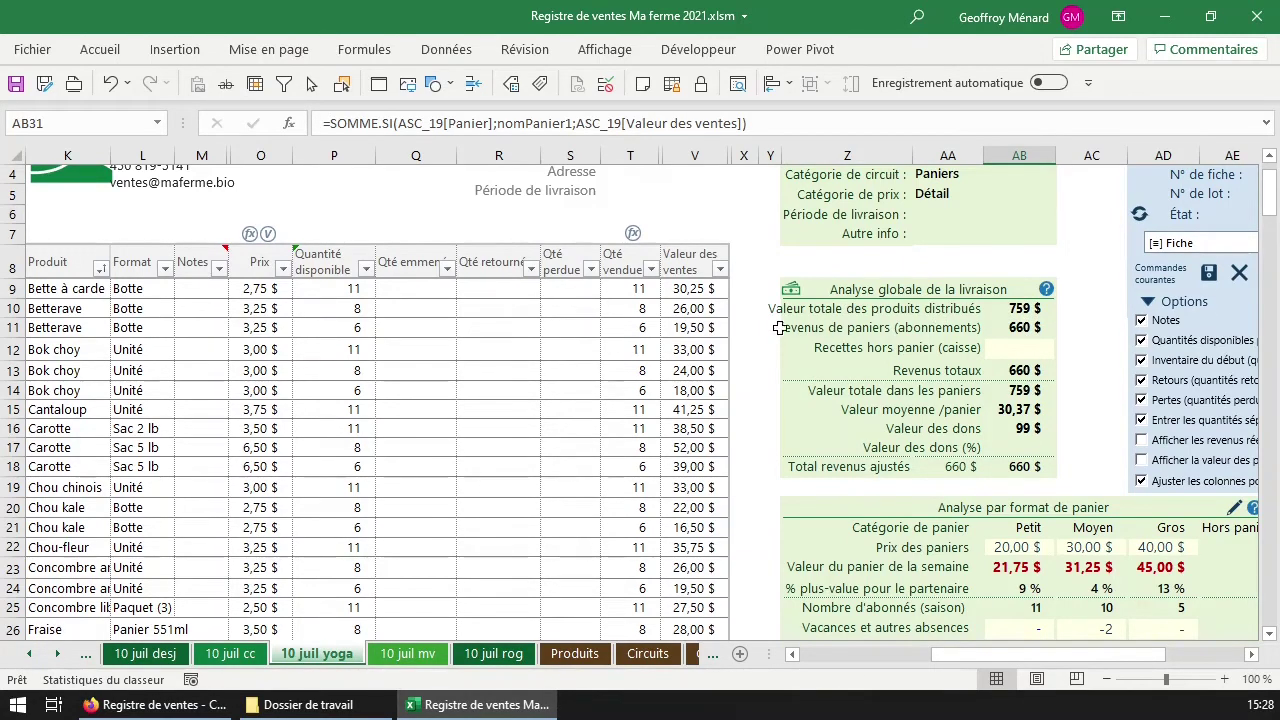
{"action": "left_click", "coordinate": [1018, 333]}
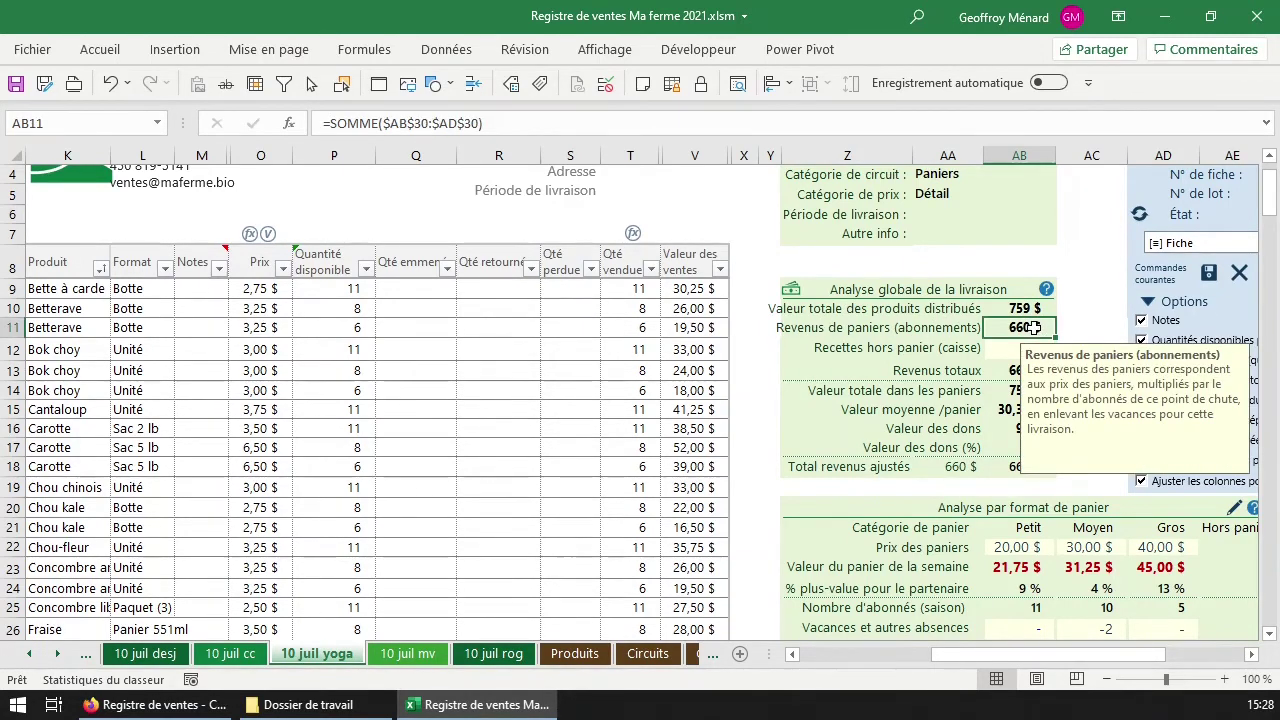
{"action": "left_click", "coordinate": [1030, 309]}
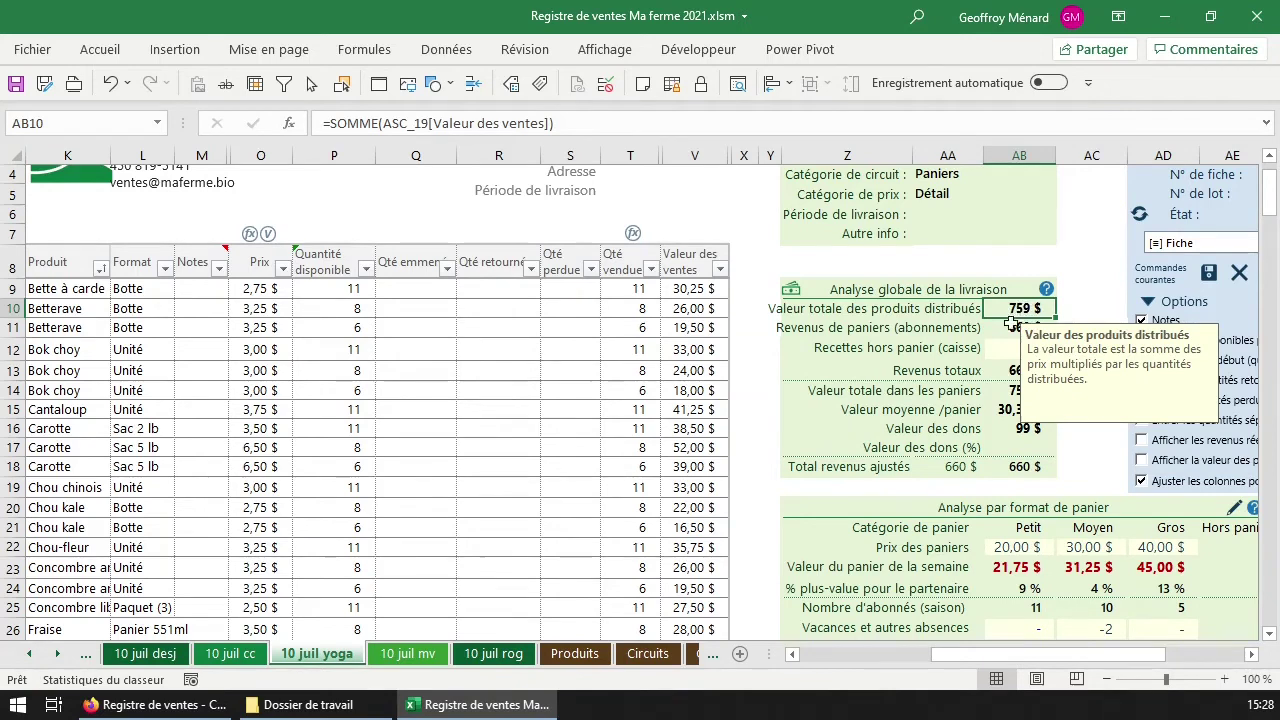
{"action": "left_click", "coordinate": [1017, 326]}
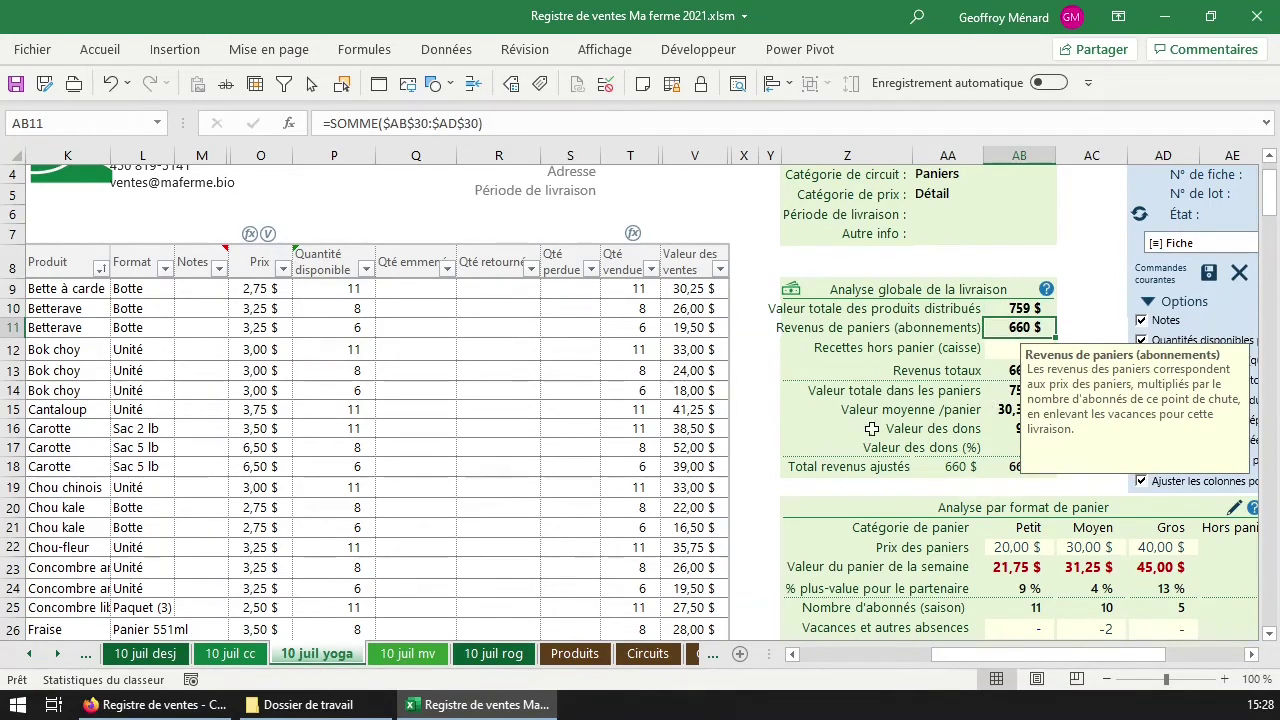
{"action": "left_click", "coordinate": [694, 410]}
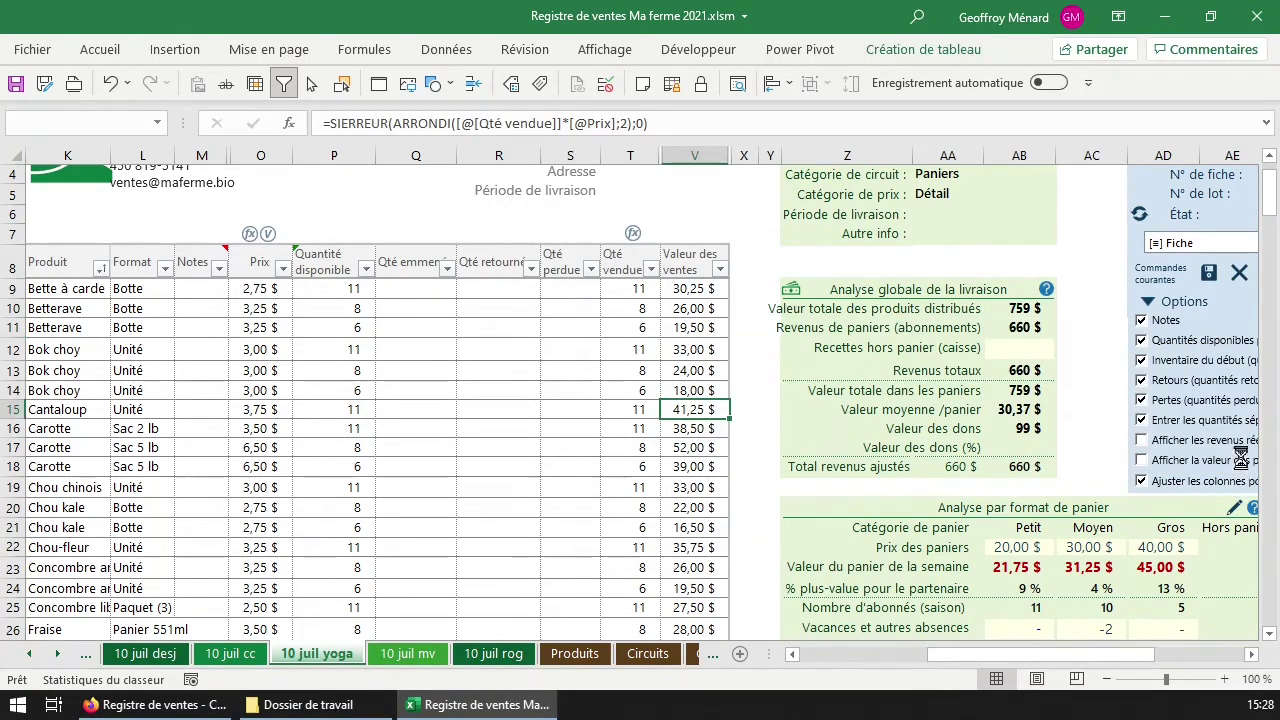
Turn on the 'Afficher les revenus…' option, then compare the sales-values sum with the 660 $ adjusted revenue sum.
{"action": "left_click", "coordinate": [1141, 440]}
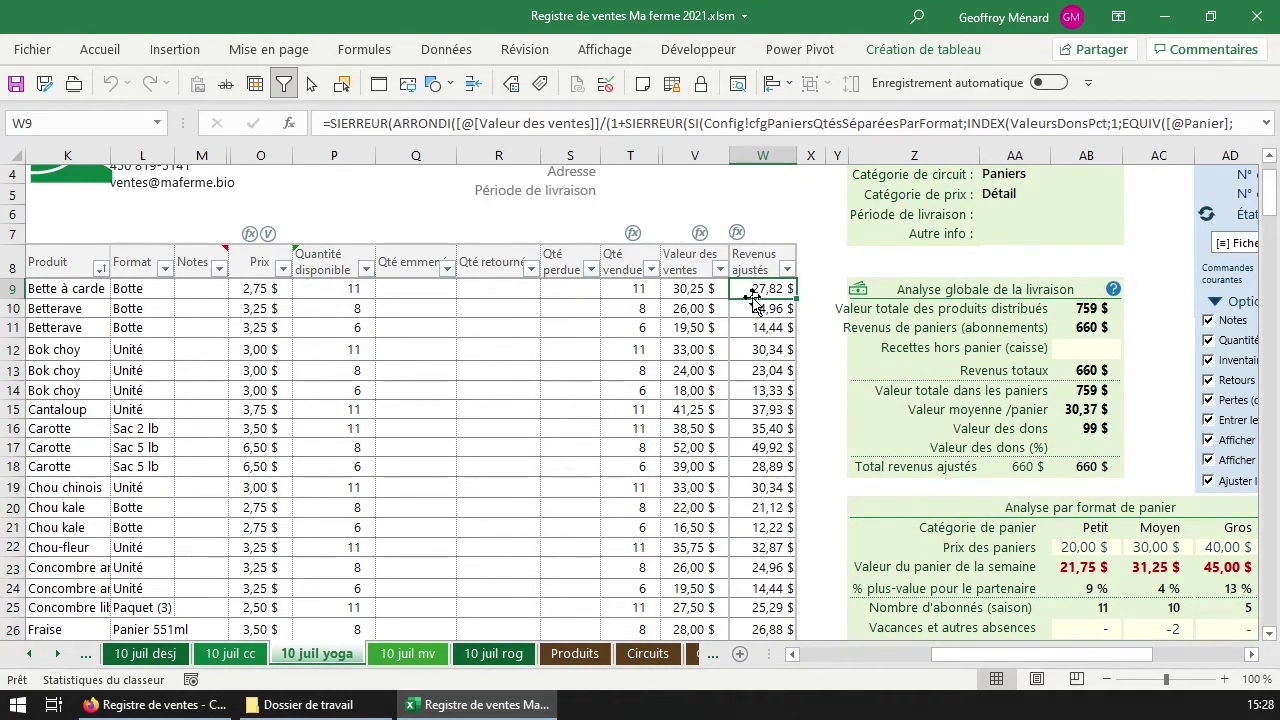
{"action": "left_click", "coordinate": [697, 250]}
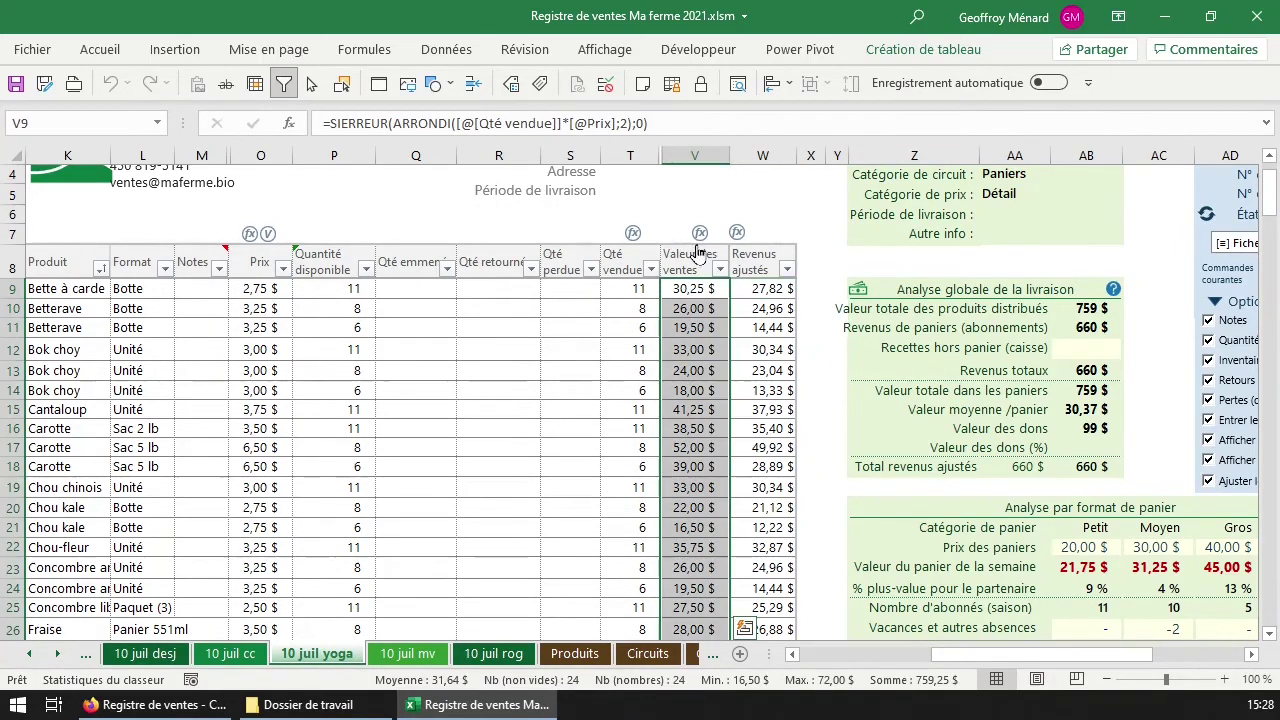
{"action": "left_click", "coordinate": [756, 252]}
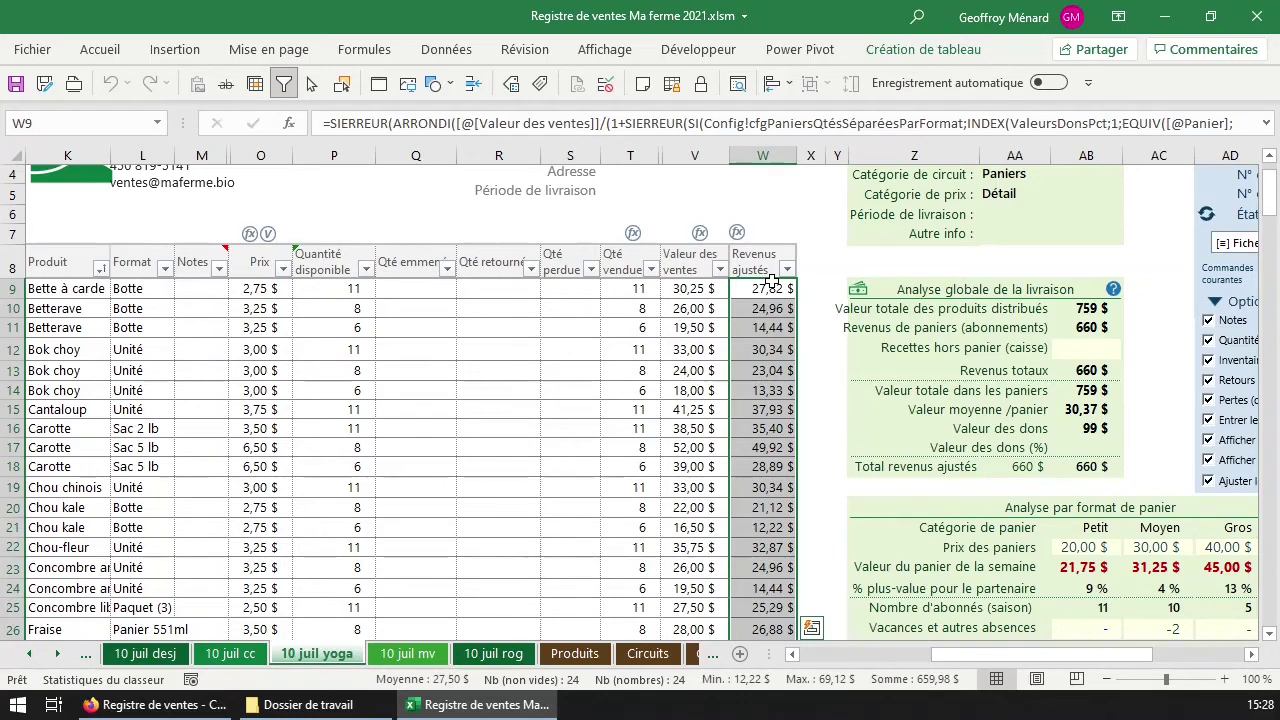
{"action": "left_click", "coordinate": [708, 286]}
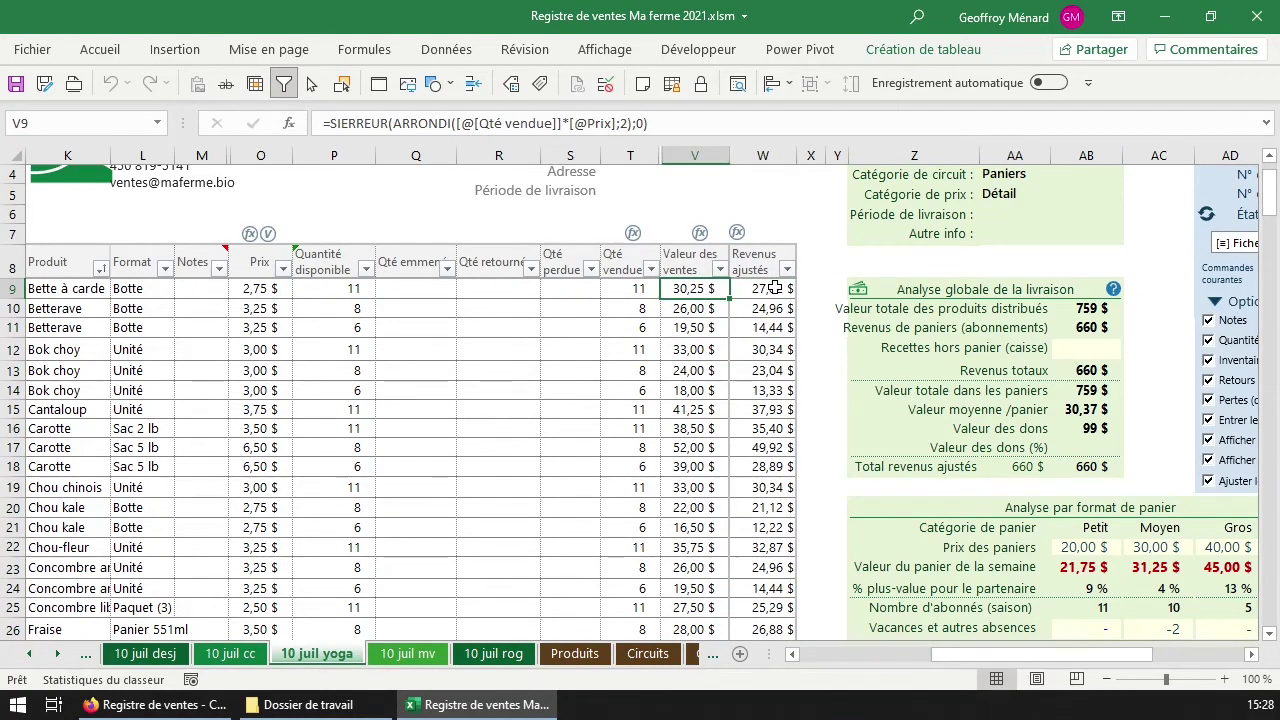
{"action": "scroll", "coordinate": [770, 300], "scroll_direction": "down", "scroll_amount": 1}
{"action": "scroll", "coordinate": [722, 508], "scroll_direction": "down", "scroll_amount": 1}
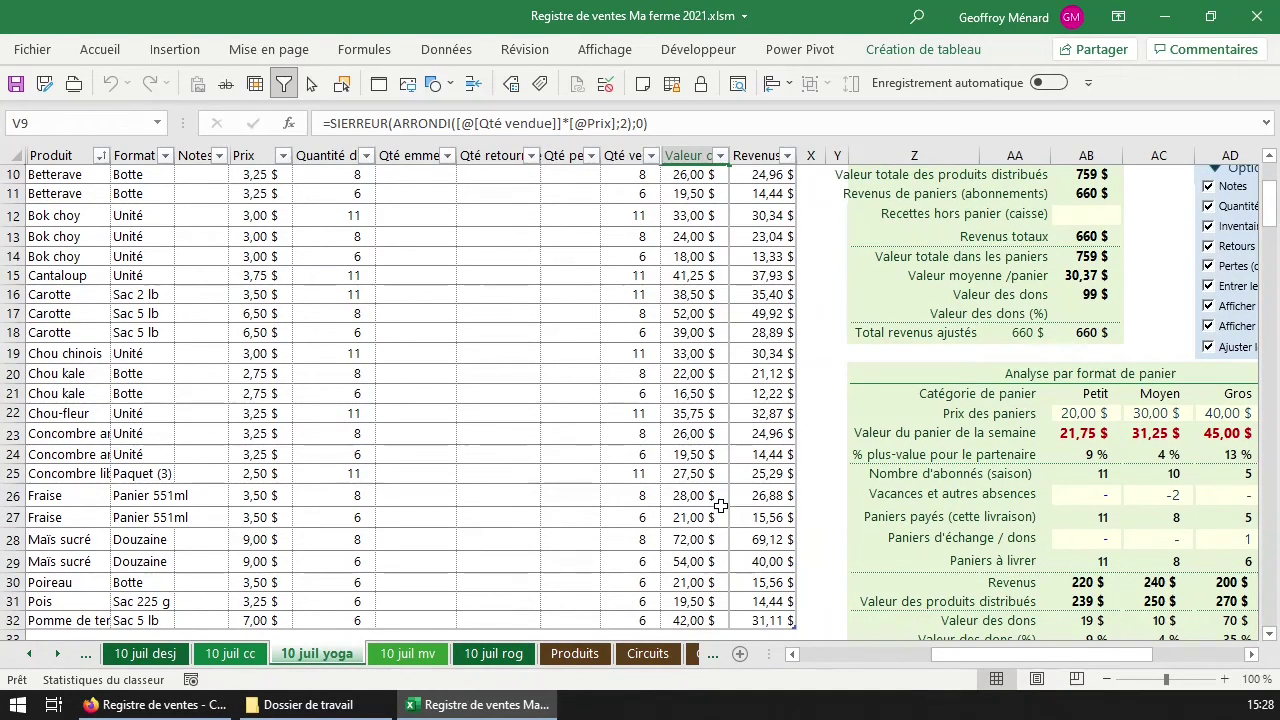
{"action": "scroll", "coordinate": [727, 505], "scroll_direction": "up", "scroll_amount": 1}
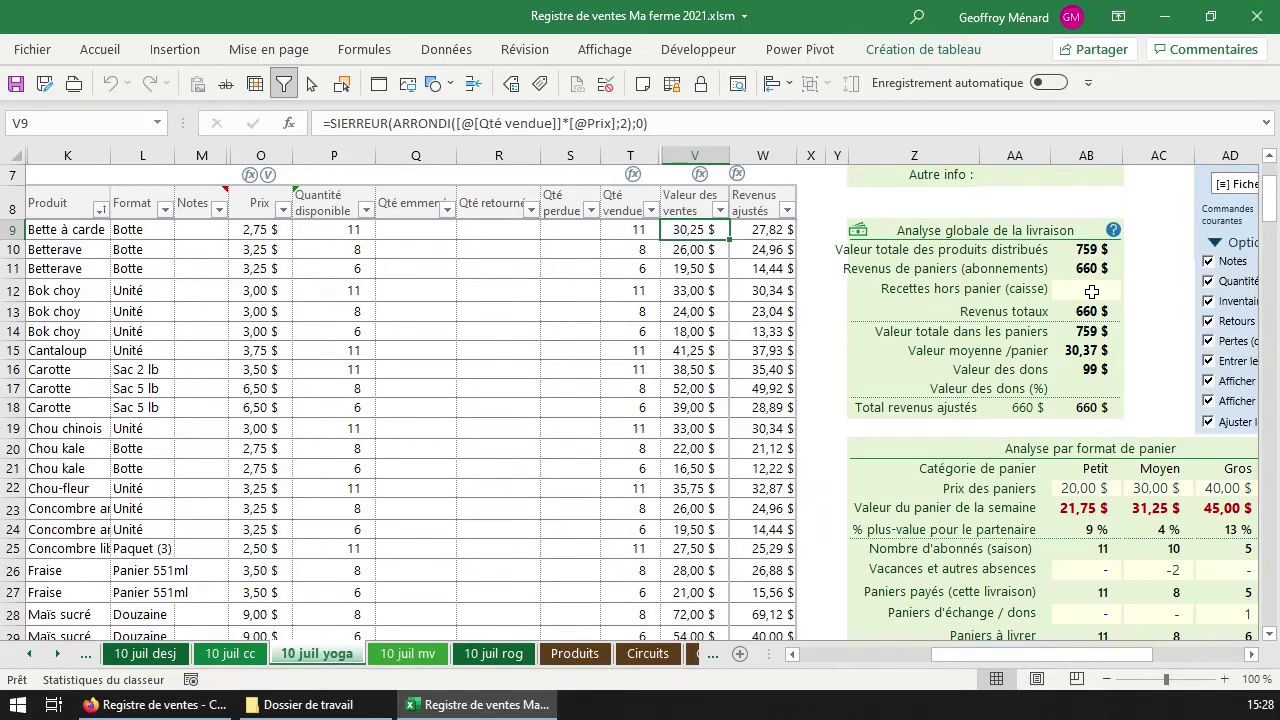
Add the selected products to the inventory with 'Pour le panier' set to Hors panier.
{"action": "left_click", "coordinate": [1097, 292]}
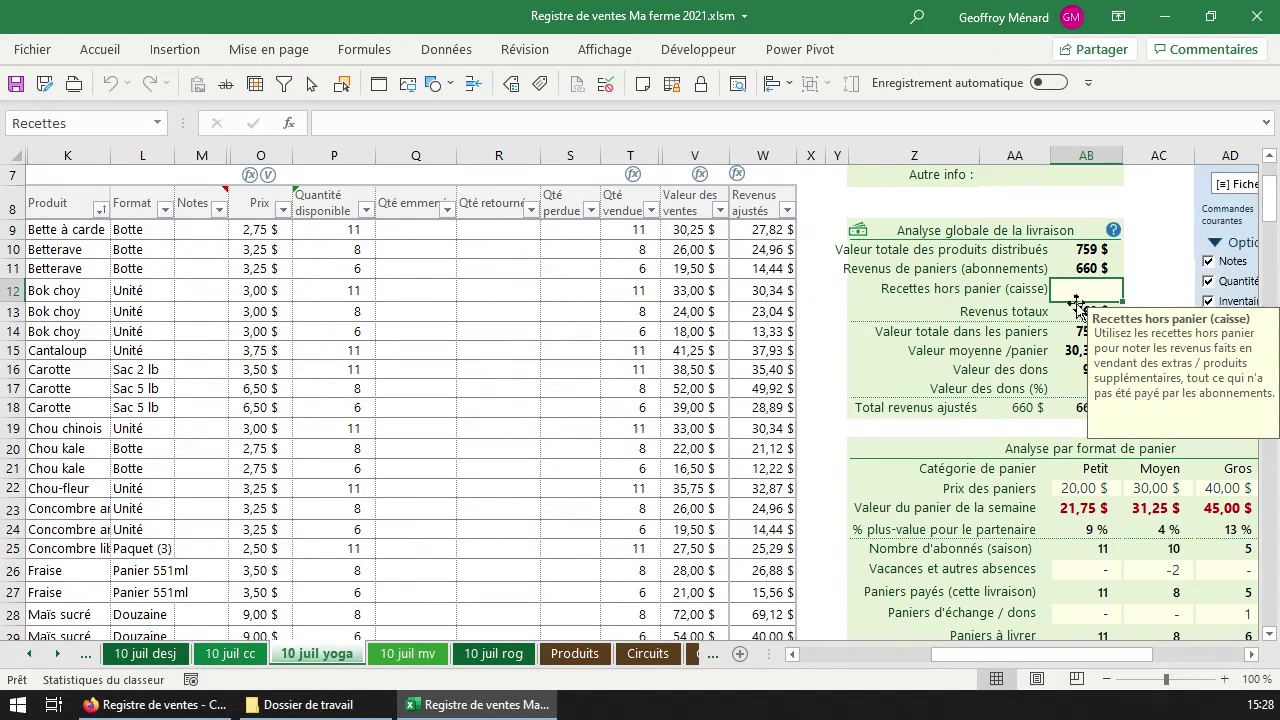
{"action": "scroll", "coordinate": [621, 553], "scroll_direction": "down", "scroll_amount": 5}
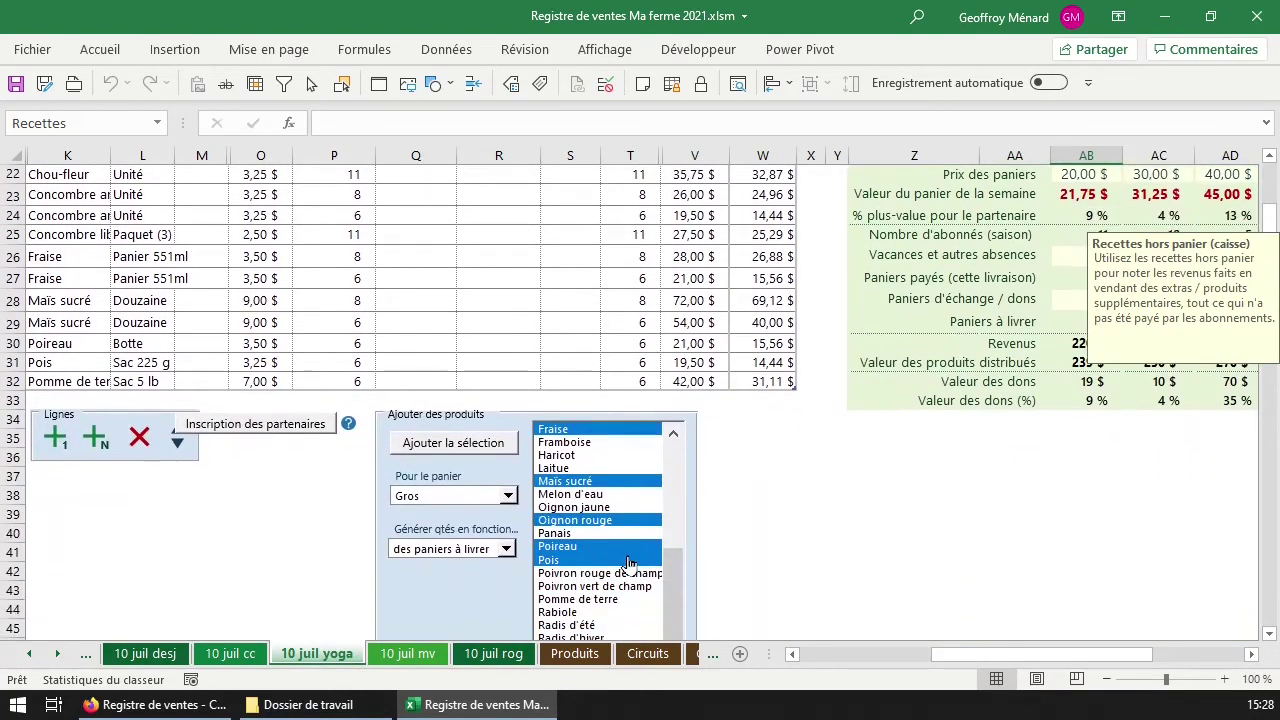
{"action": "left_click", "coordinate": [490, 497]}
{"action": "left_click", "coordinate": [440, 563]}
{"action": "left_click", "coordinate": [484, 446]}
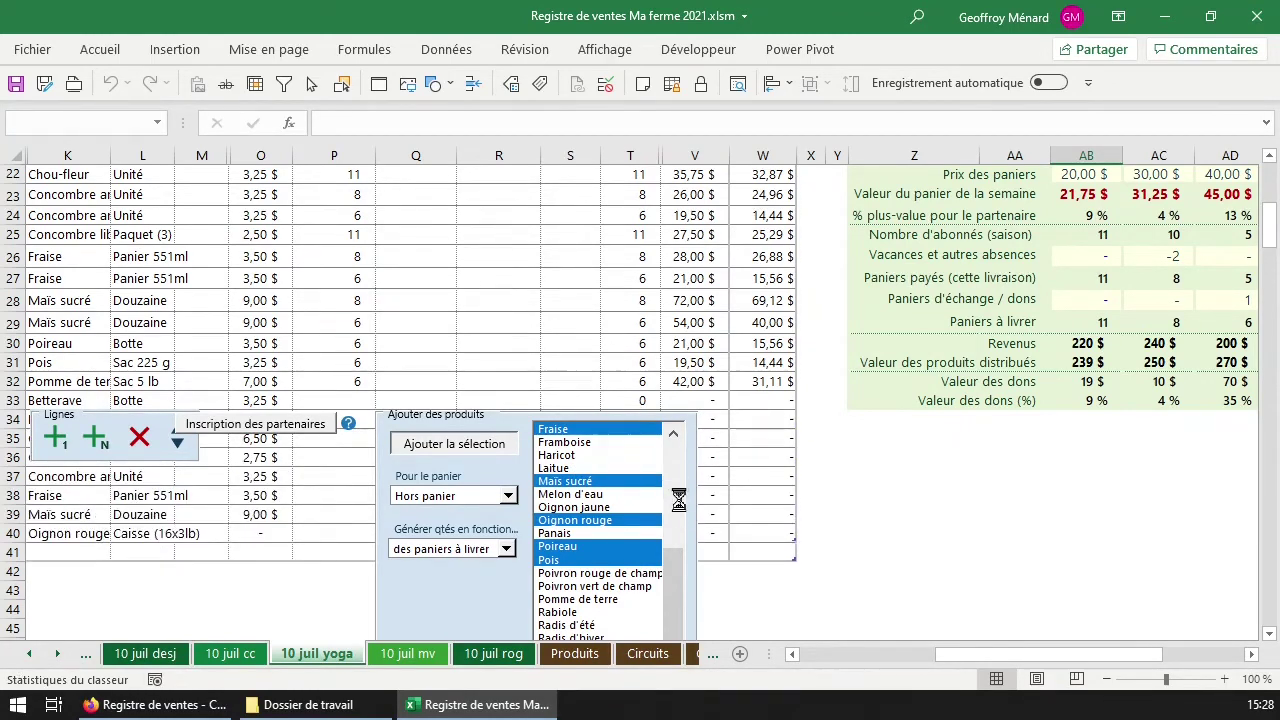
Give all ten new products, P33 through P42, an available quantity of 50.
{"action": "left_click", "coordinate": [343, 401]}
{"action": "type", "text": "50"}
{"action": "key", "text": "ctrl+Return"}
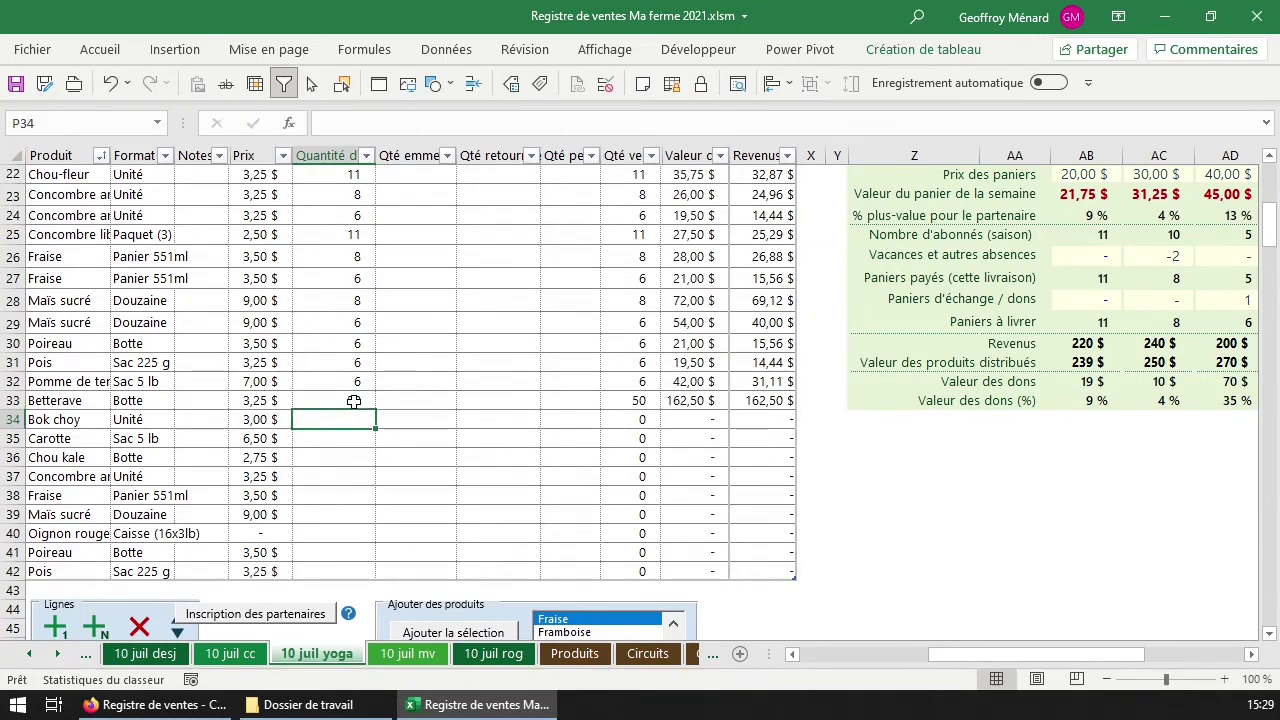
{"action": "left_click_drag", "start_coordinate": [380, 412], "coordinate": [372, 576]}
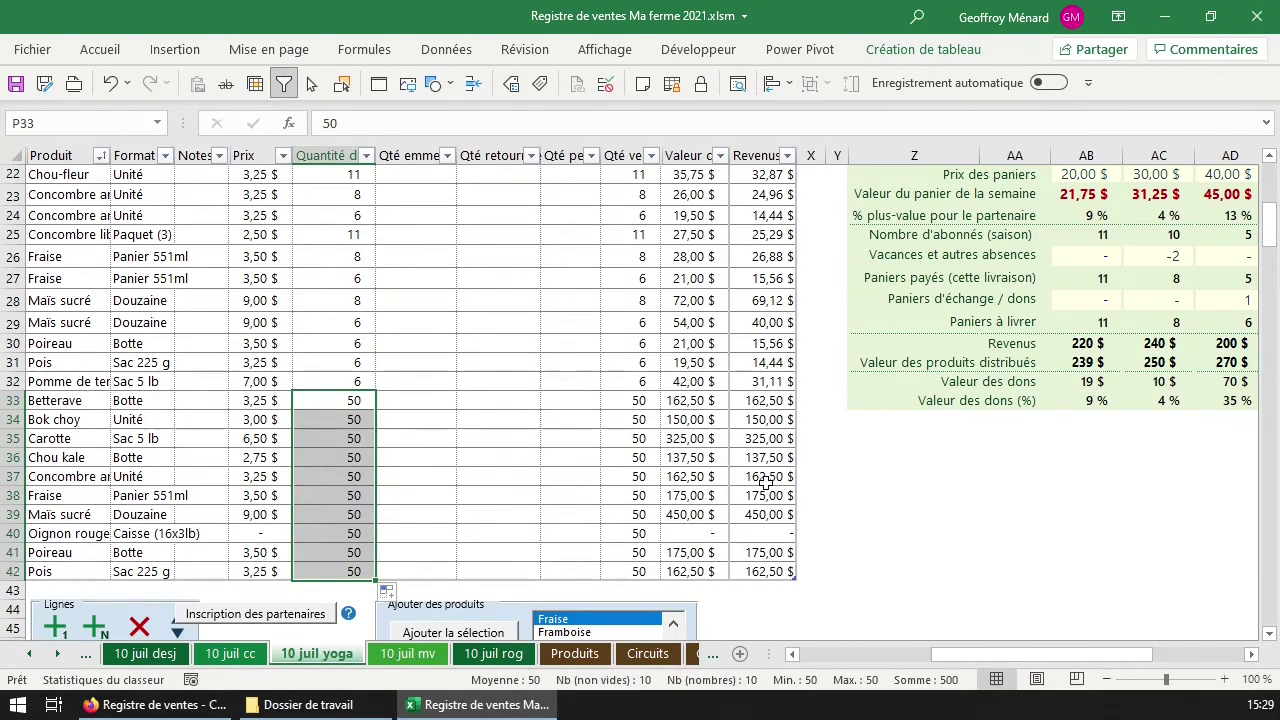
{"action": "left_click_drag", "start_coordinate": [712, 404], "coordinate": [700, 555]}
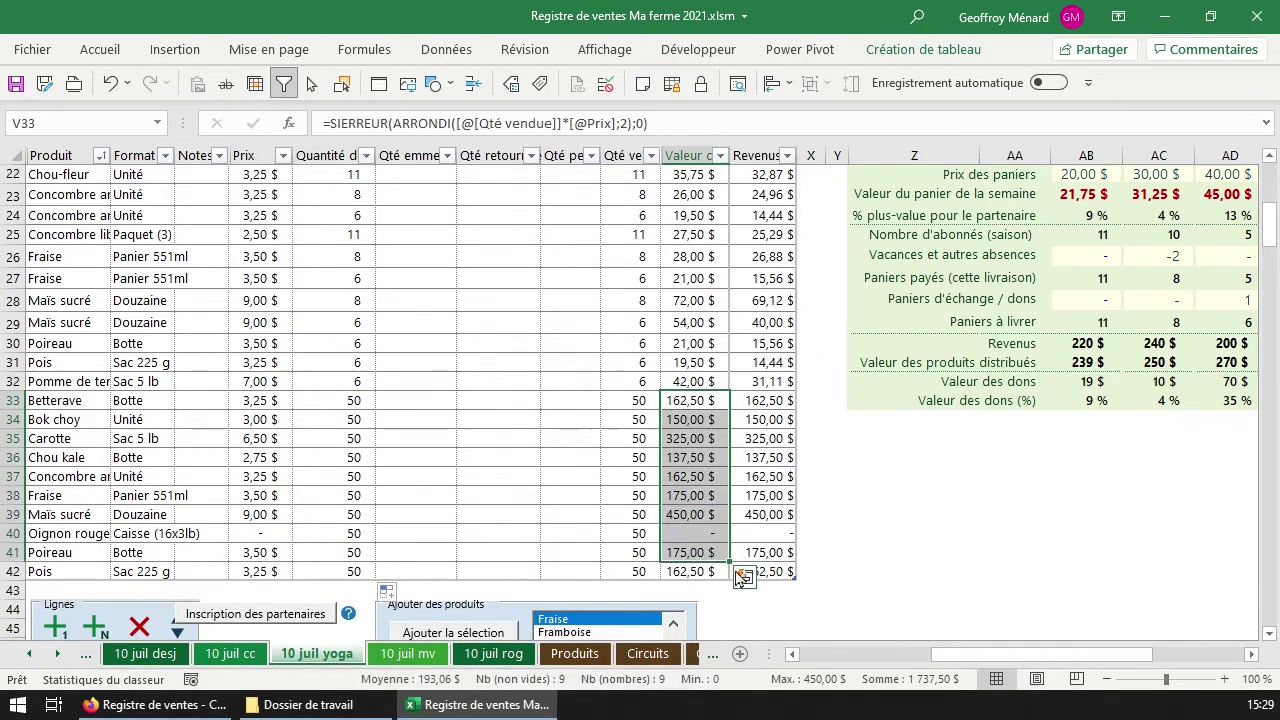
{"action": "scroll", "coordinate": [1088, 508], "scroll_direction": "up", "scroll_amount": 3}
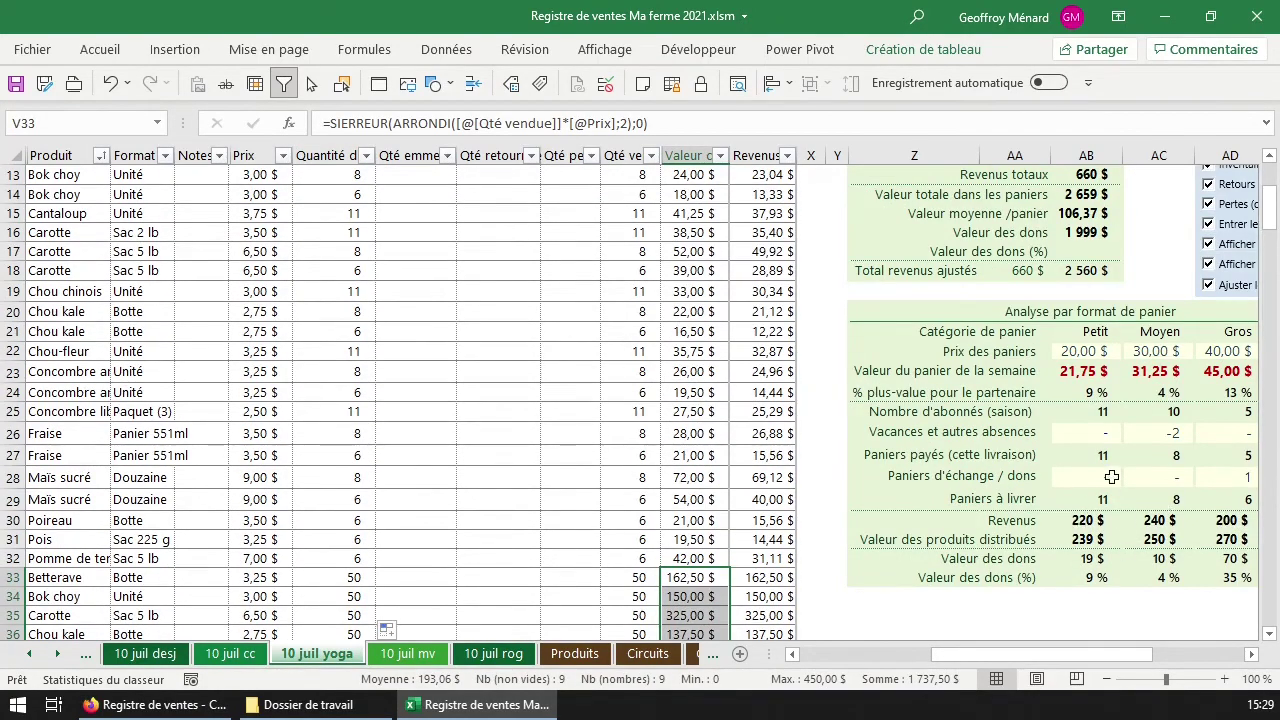
Enter 1900 as the Recettes hors panier in AB12, correcting an initial 2000.
{"action": "scroll", "coordinate": [1170, 540], "scroll_direction": "up", "scroll_amount": 3}
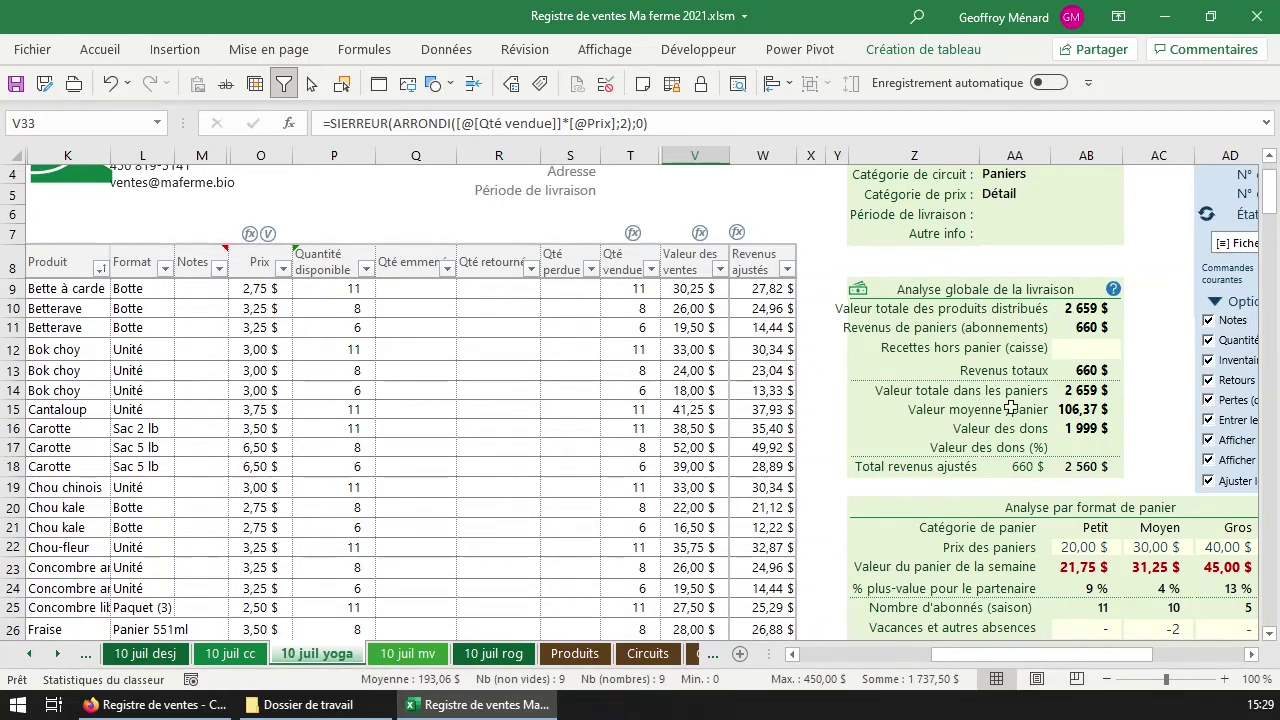
{"action": "left_click", "coordinate": [1026, 349]}
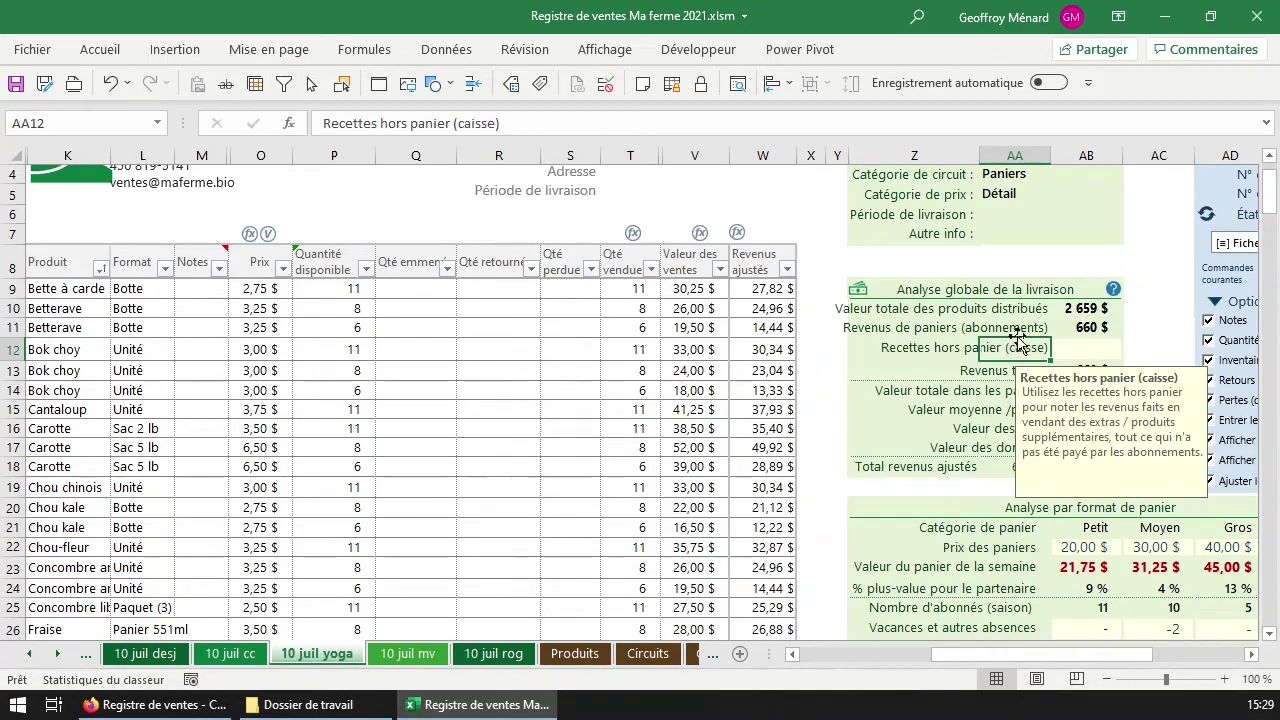
{"action": "left_click", "coordinate": [1098, 344]}
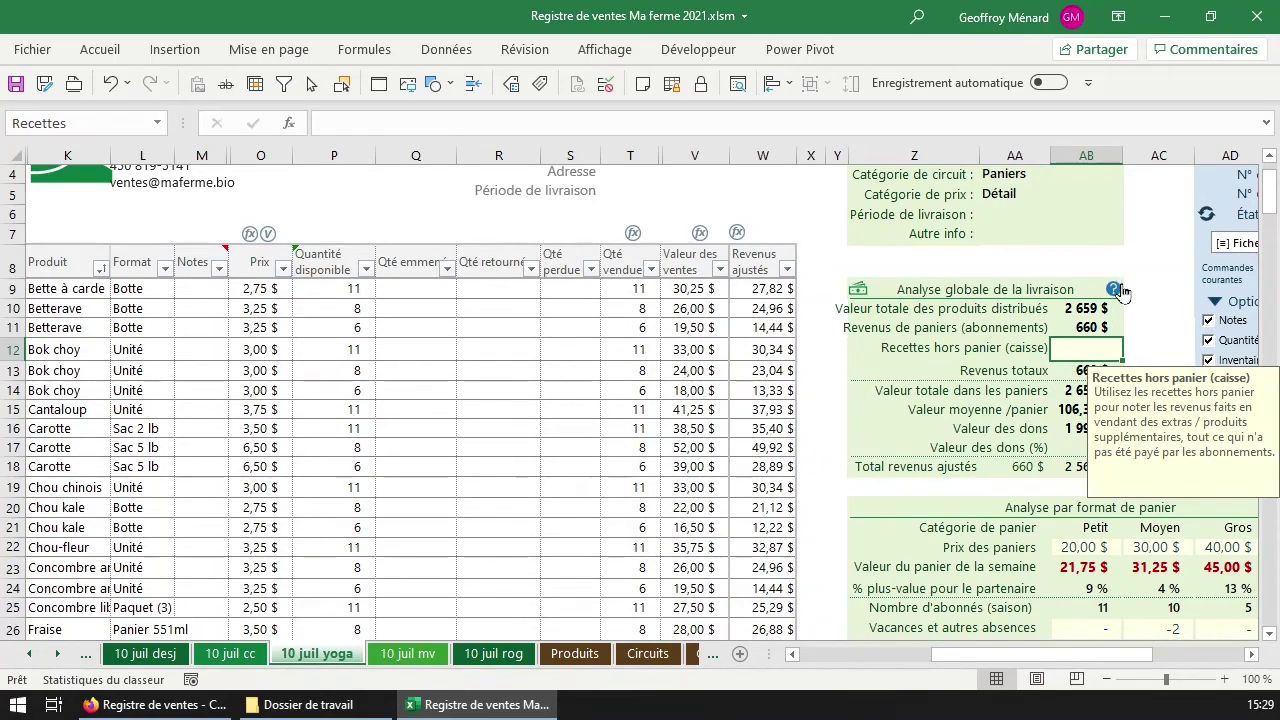
{"action": "type", "text": "2000"}
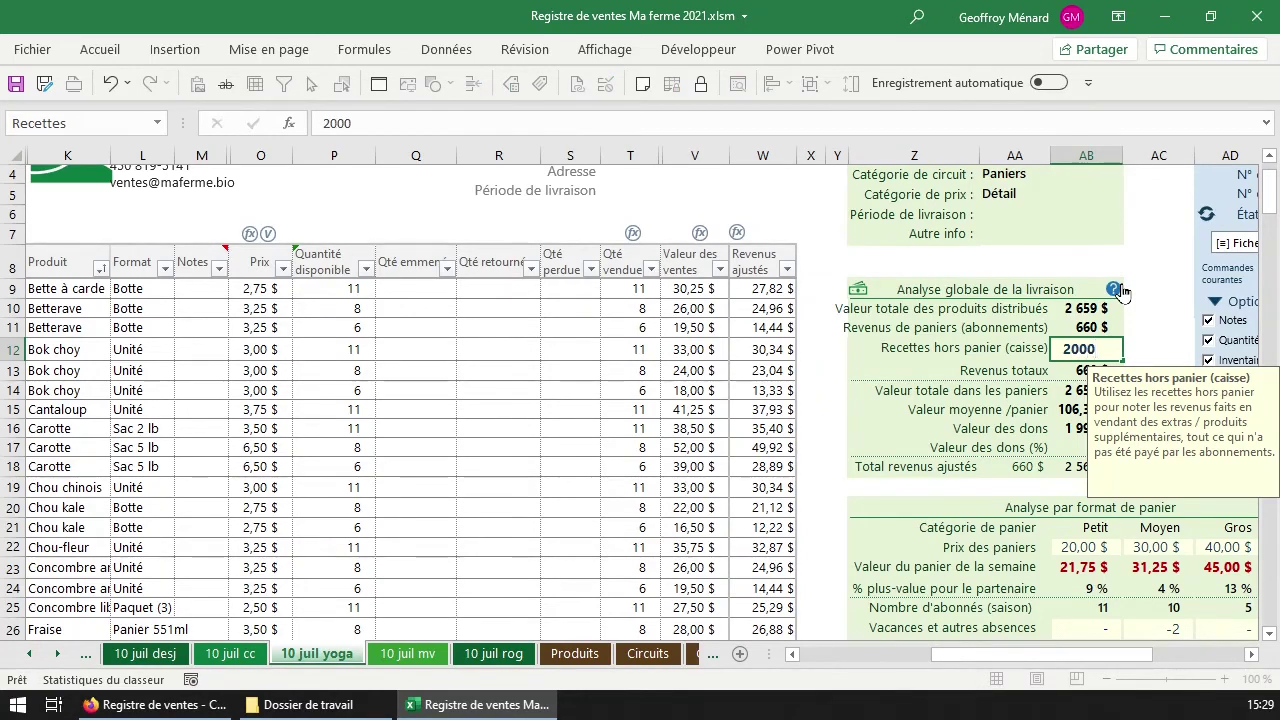
{"action": "key", "text": "Return"}
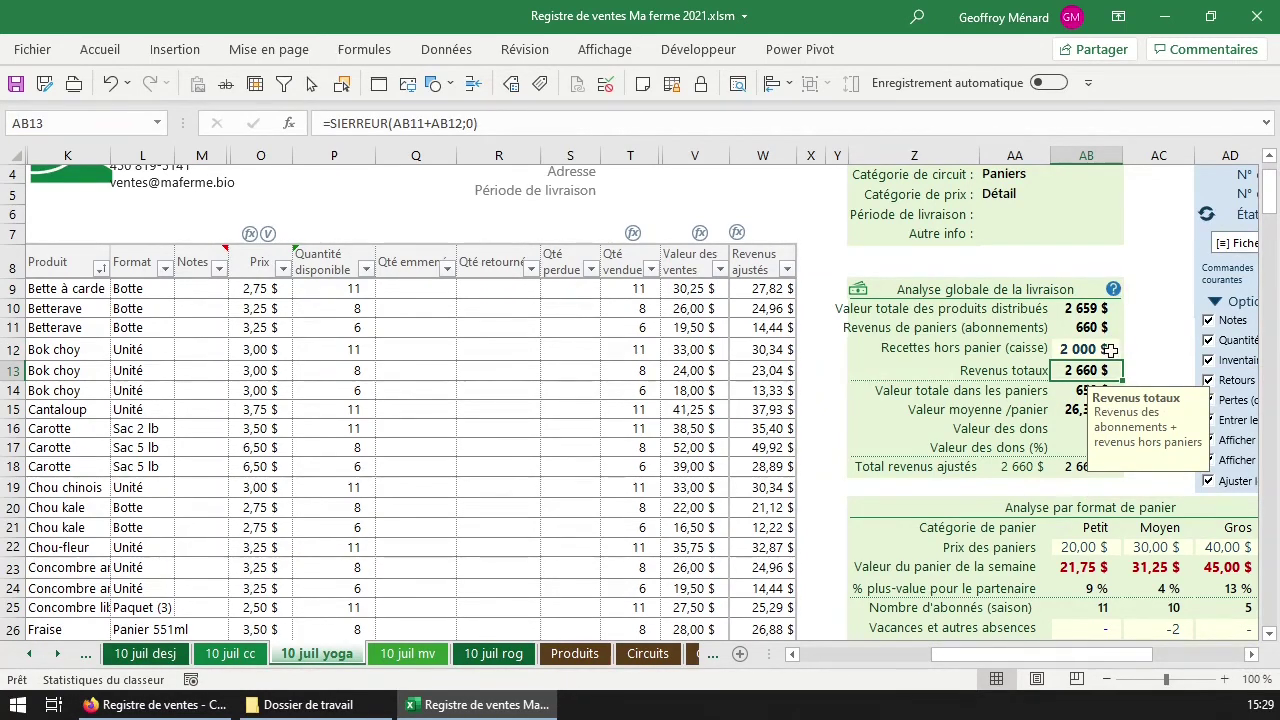
{"action": "left_click", "coordinate": [1110, 350]}
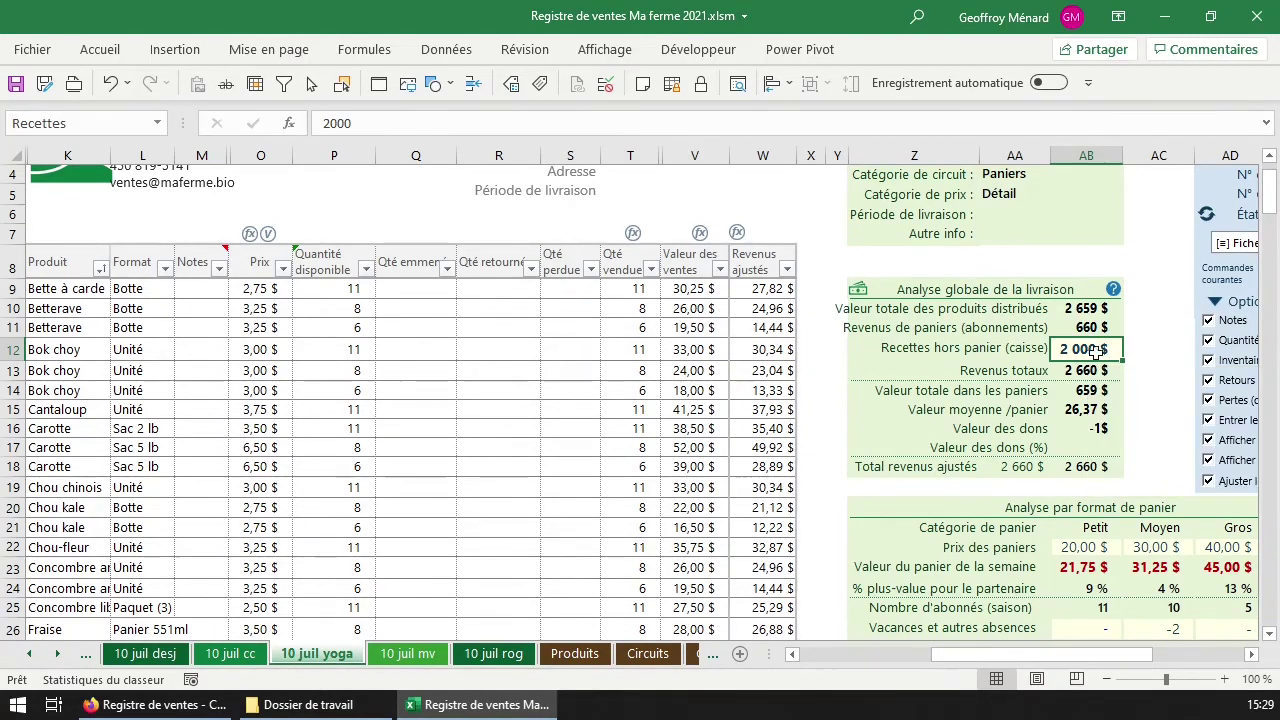
{"action": "type", "text": "1900"}
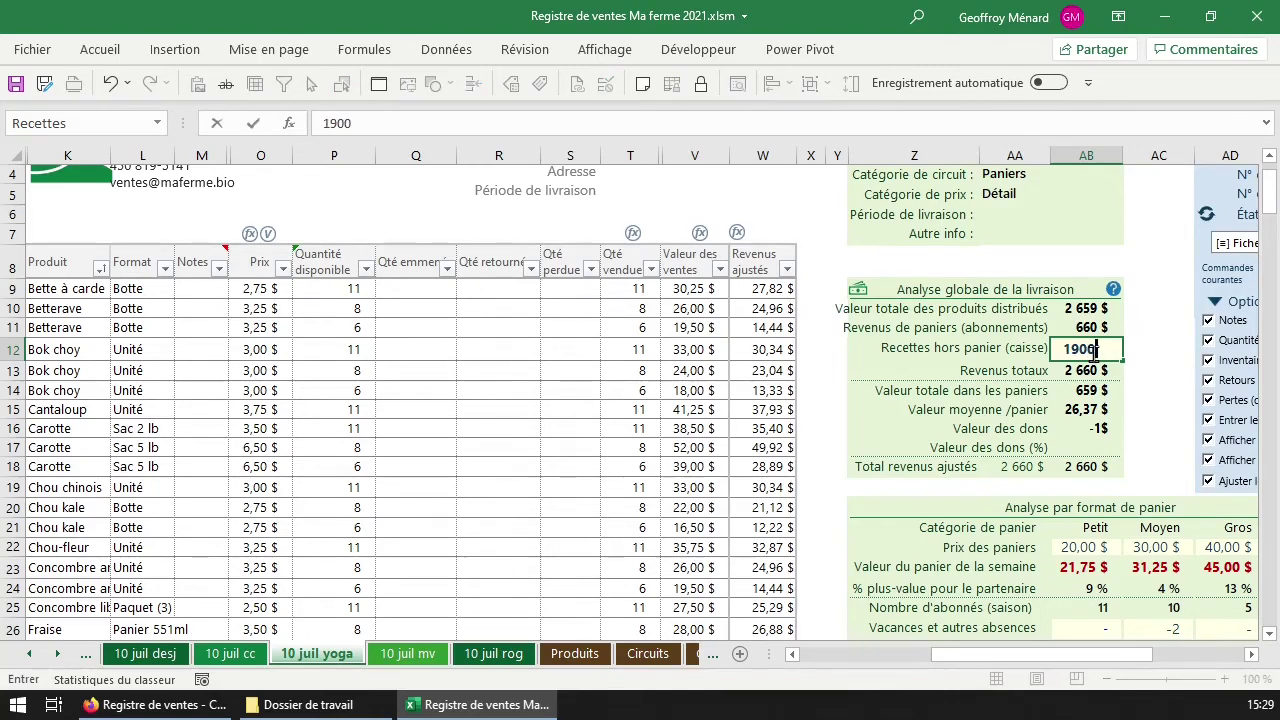
{"action": "key", "text": "Return"}
Total the new products' sales values and confirm the 1 900 $ non-basket receipts.
{"action": "scroll", "coordinate": [757, 368], "scroll_direction": "down", "scroll_amount": 9}
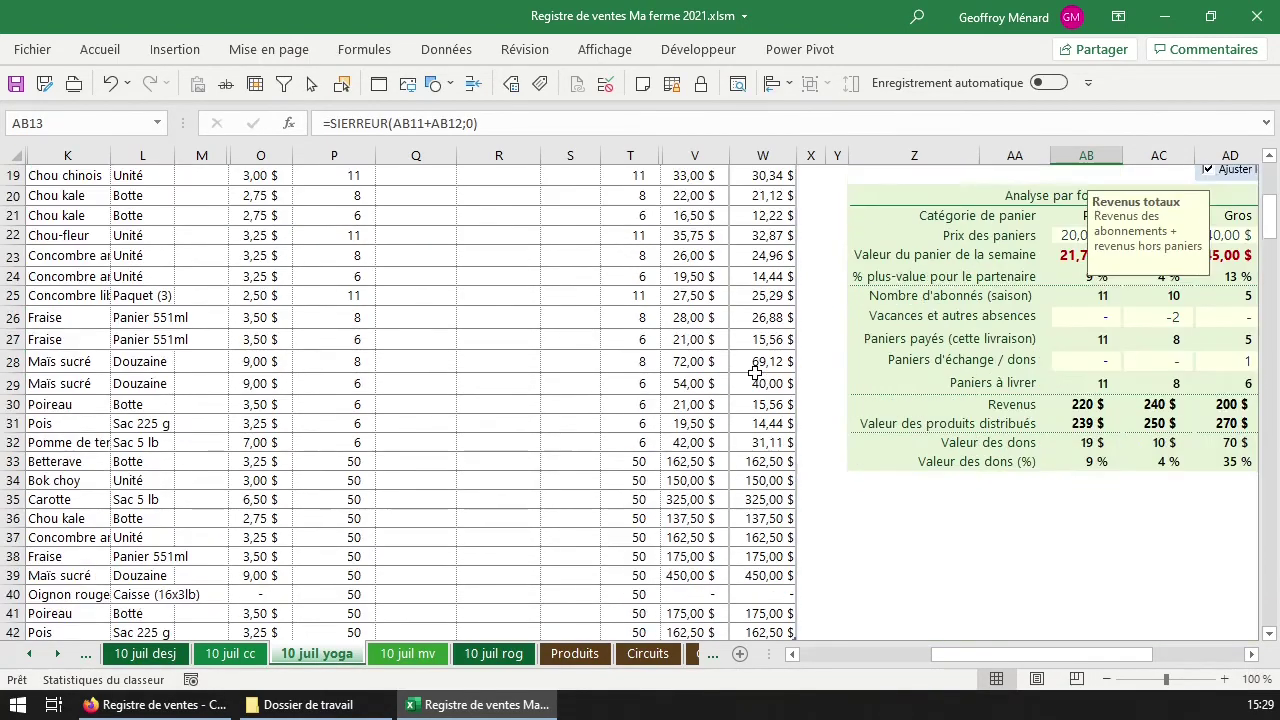
{"action": "scroll", "coordinate": [755, 375], "scroll_direction": "up", "scroll_amount": 2}
{"action": "left_click_drag", "start_coordinate": [688, 345], "coordinate": [695, 511]}
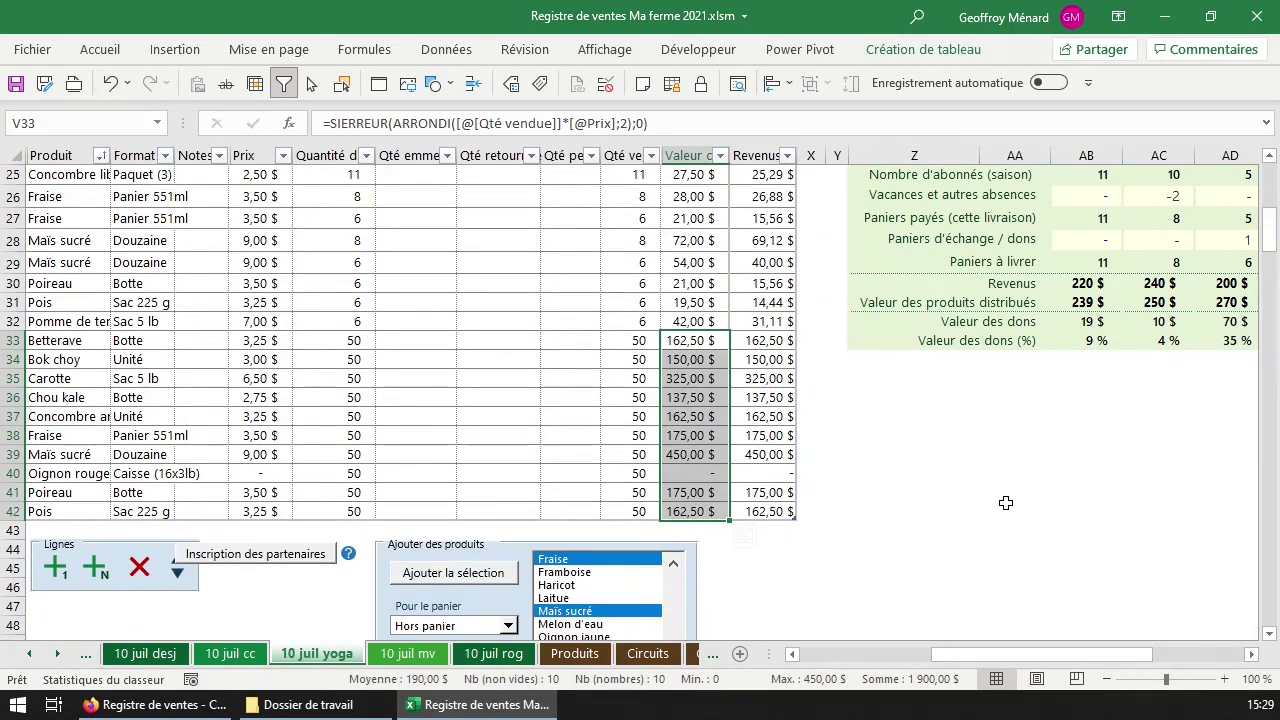
{"action": "scroll", "coordinate": [1035, 487], "scroll_direction": "up", "scroll_amount": 5}
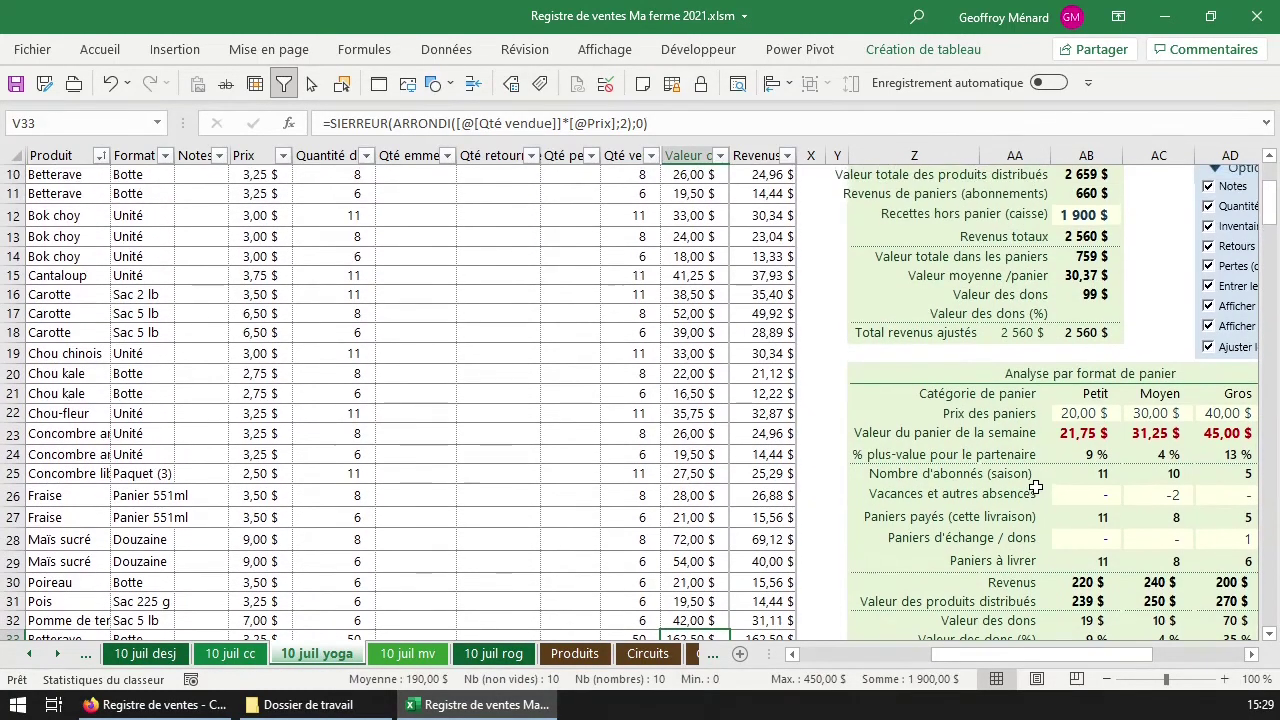
{"action": "left_click", "coordinate": [1105, 214]}
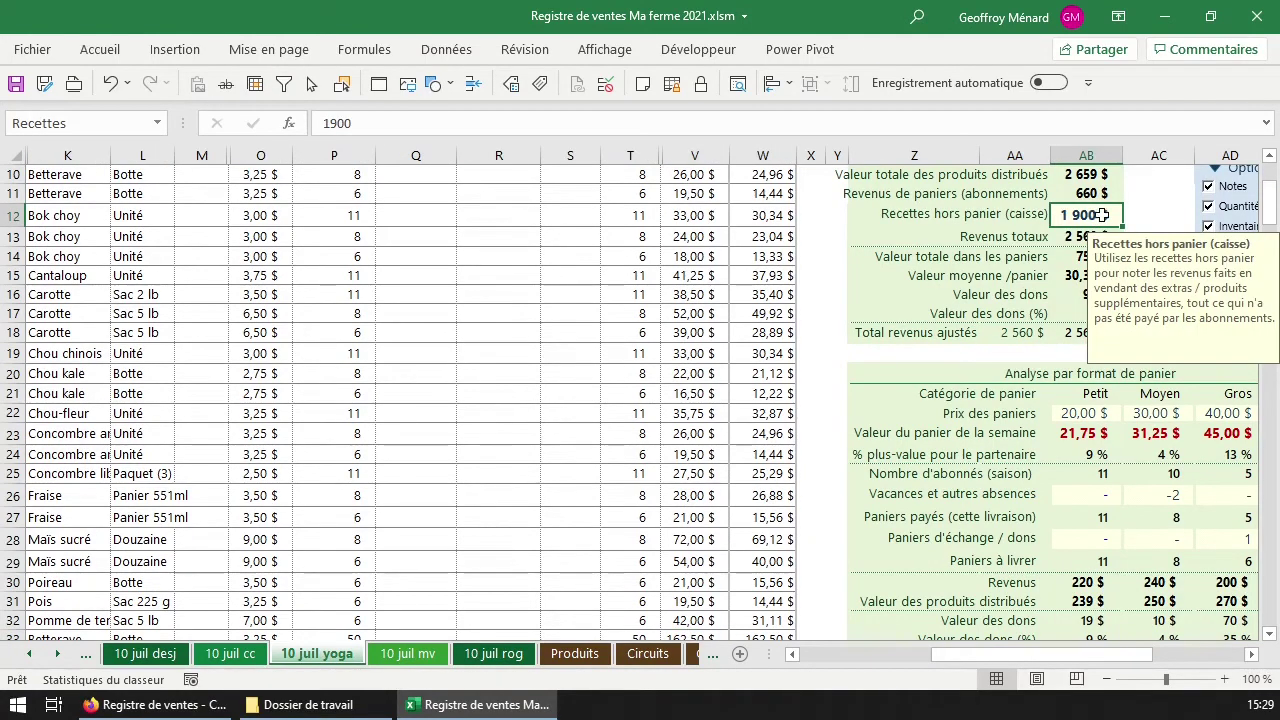
Check the donations percentage, the 2 560 $ total revenue formula and the adjusted revenue formula.
{"action": "scroll", "coordinate": [1105, 218], "scroll_direction": "up", "scroll_amount": 3}
{"action": "scroll", "coordinate": [1090, 228], "scroll_direction": "down", "scroll_amount": 6}
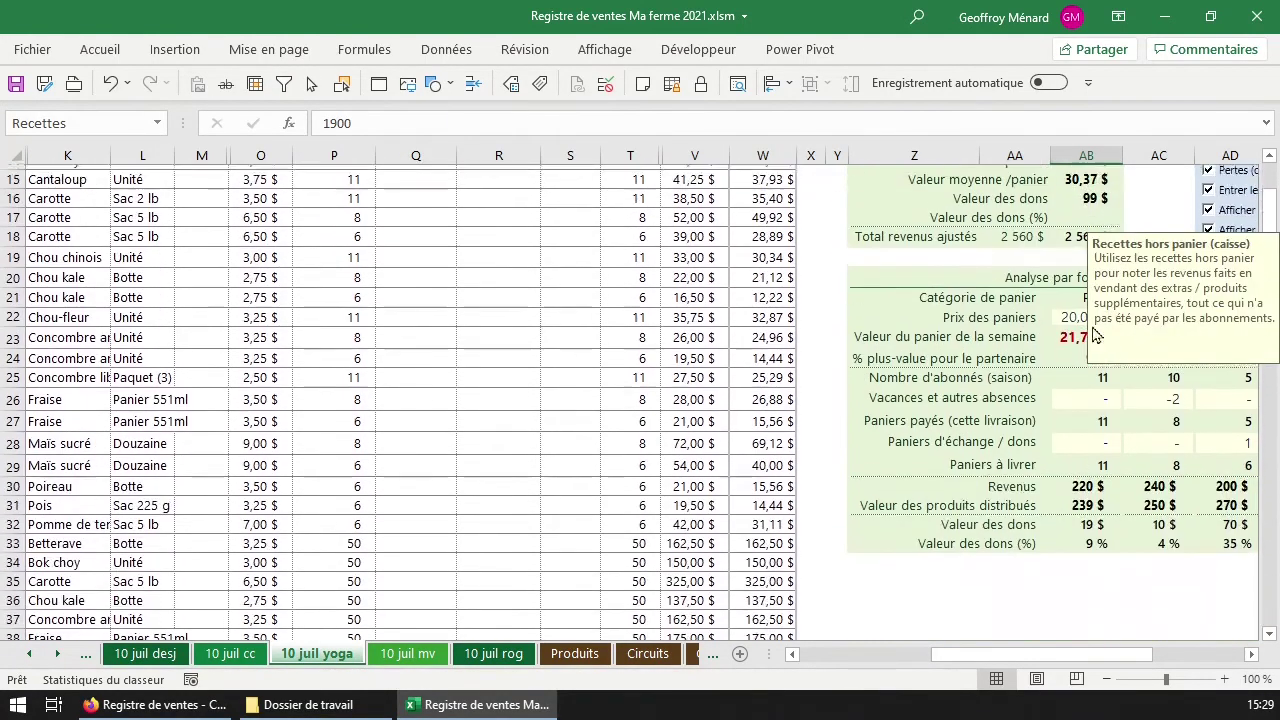
{"action": "scroll", "coordinate": [1082, 234], "scroll_direction": "up", "scroll_amount": 3}
{"action": "scroll", "coordinate": [1070, 245], "scroll_direction": "down", "scroll_amount": 1}
{"action": "scroll", "coordinate": [1055, 255], "scroll_direction": "up", "scroll_amount": 1}
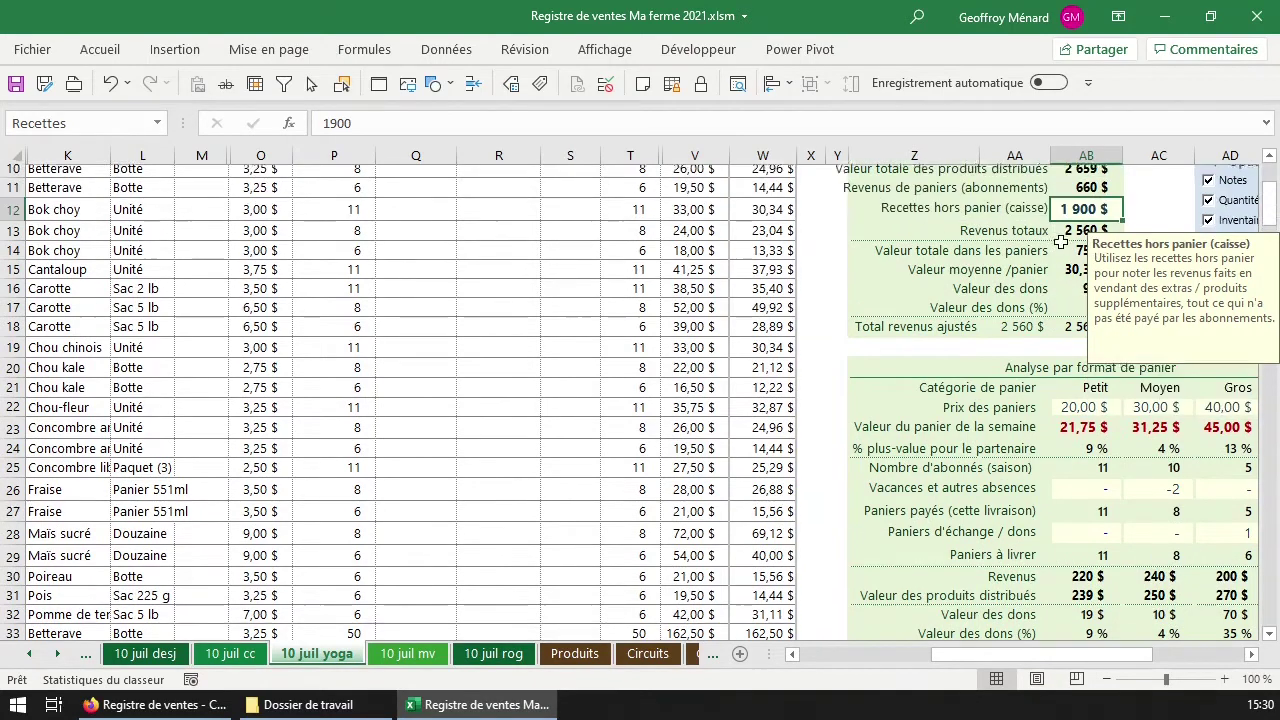
{"action": "left_click", "coordinate": [1068, 318]}
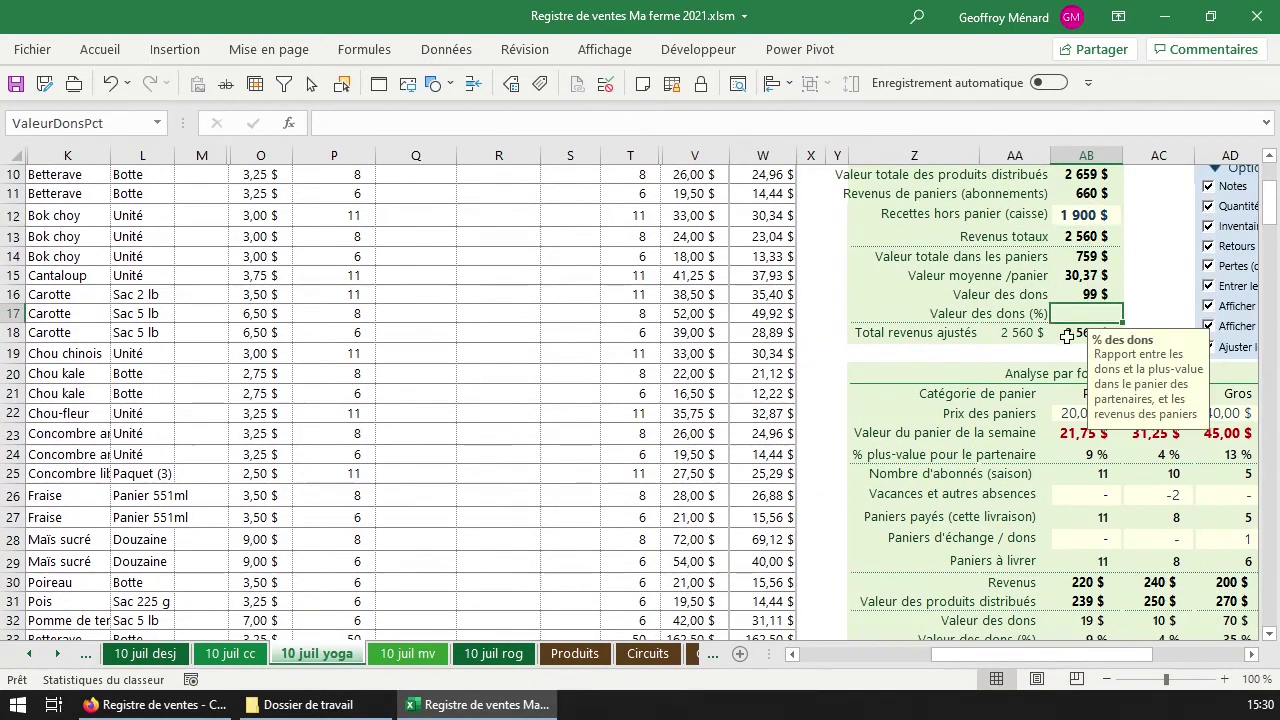
{"action": "left_click", "coordinate": [1084, 234]}
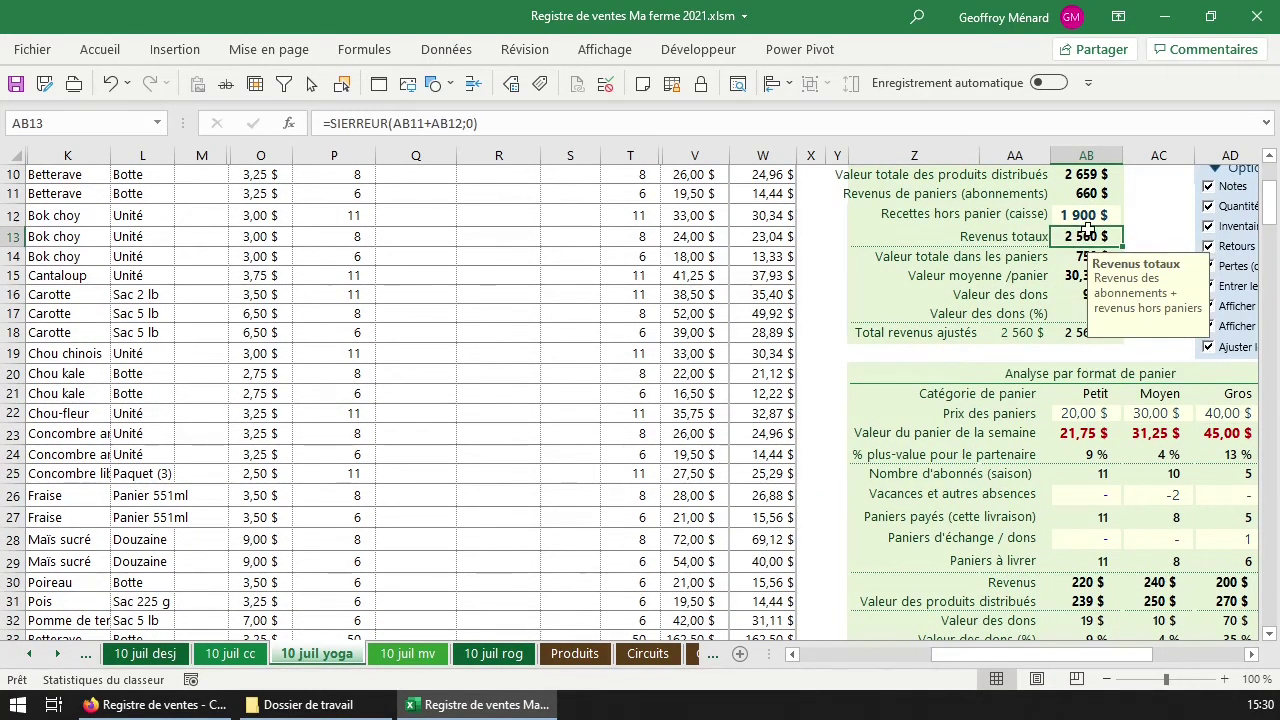
{"action": "left_click", "coordinate": [762, 256]}
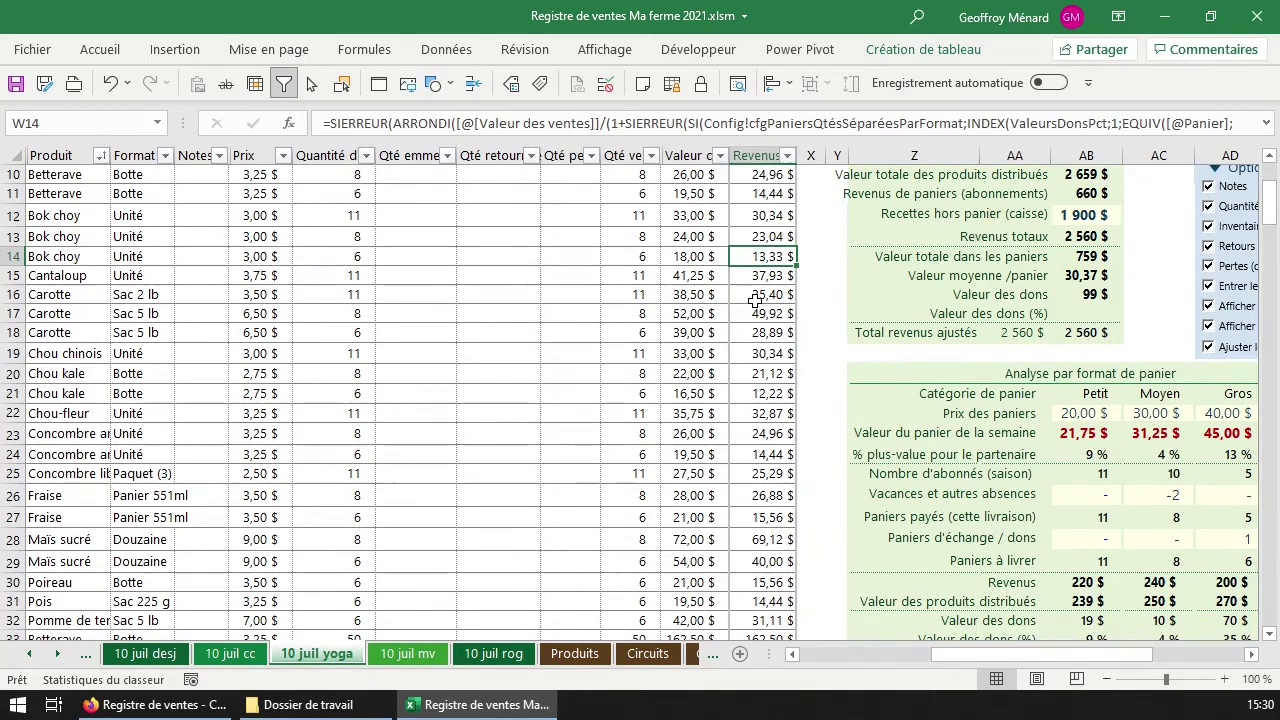
{"action": "scroll", "coordinate": [755, 300], "scroll_direction": "up", "scroll_amount": 3}
Sum the Valeur des ventes column, scroll the sheet tabs, and bring up the [≡] Fiche command list.
{"action": "left_click", "coordinate": [690, 318]}
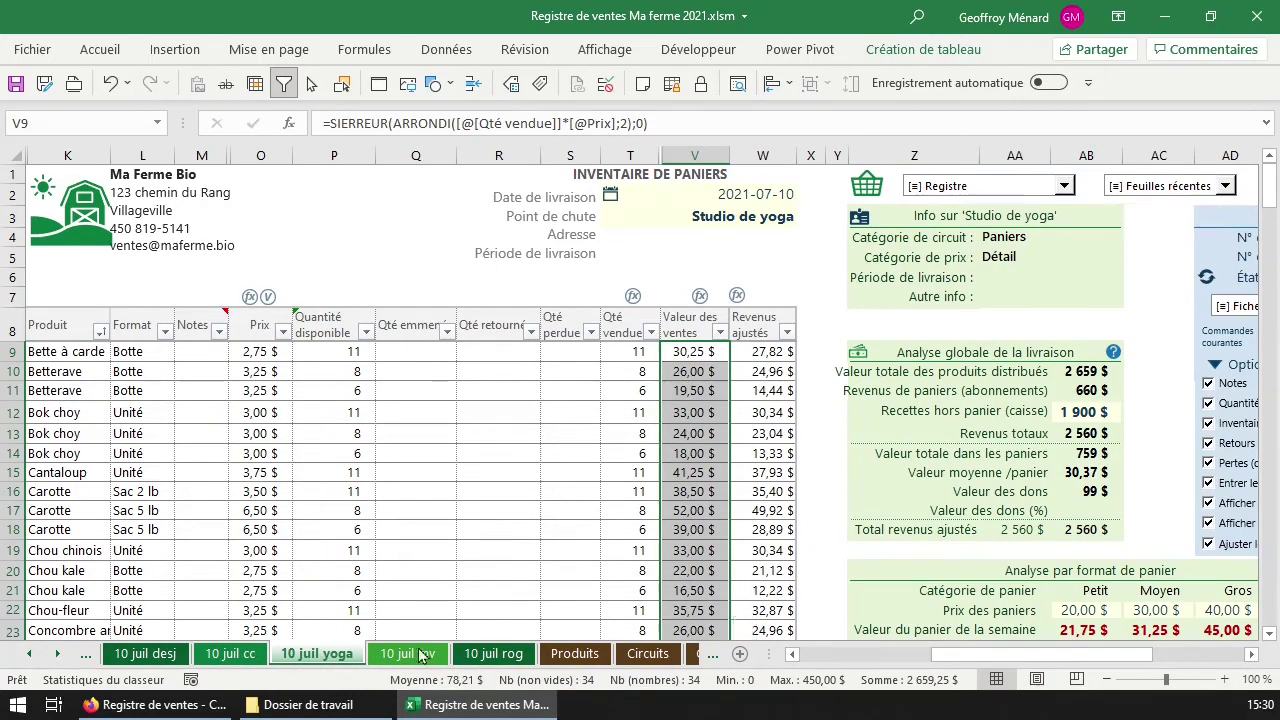
{"action": "left_click", "coordinate": [63, 656]}
{"action": "left_click", "coordinate": [63, 656]}
{"action": "left_click", "coordinate": [63, 656]}
{"action": "left_click", "coordinate": [62, 658]}
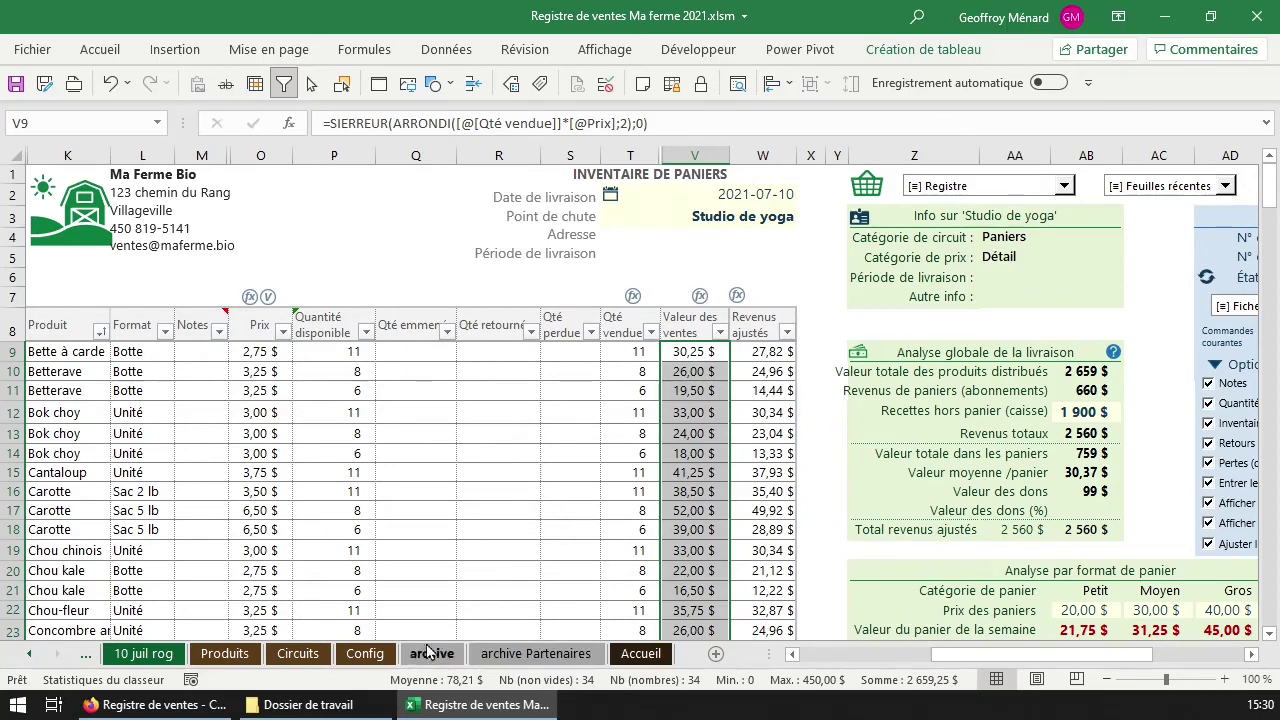
{"action": "left_click", "coordinate": [1242, 312]}
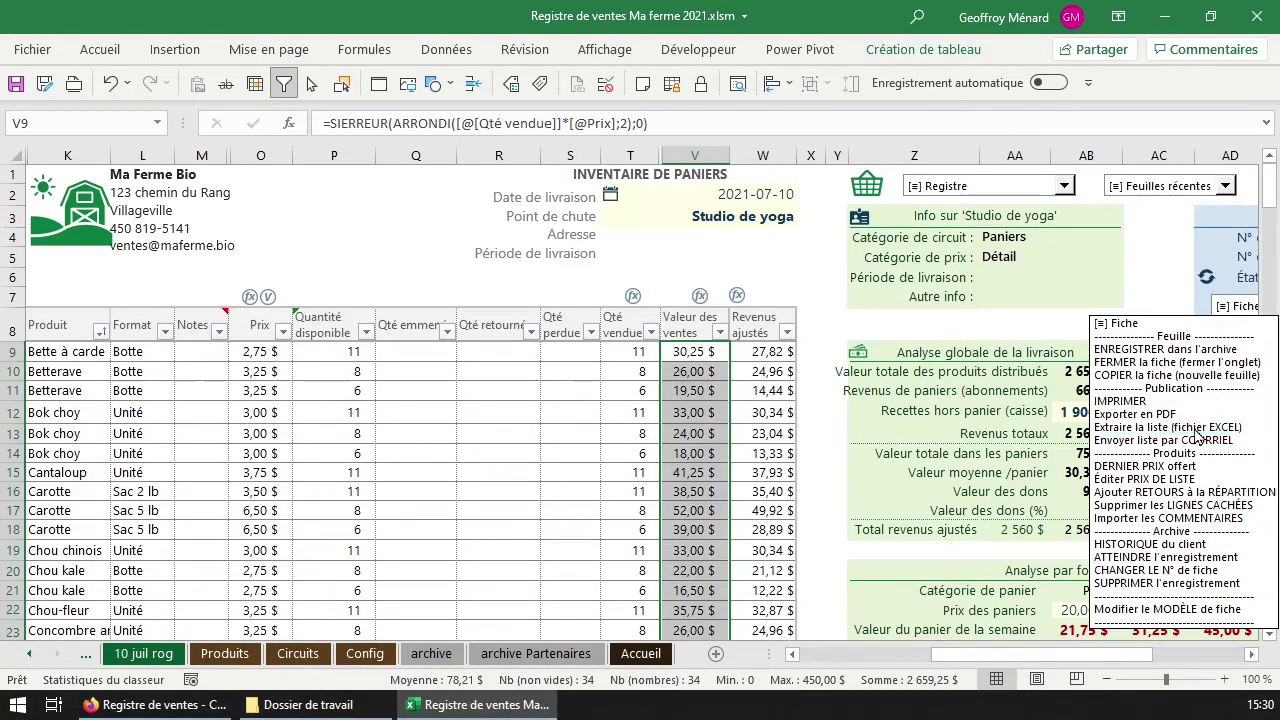
Choose Modifier le MODÈLE de fiche and look over the Paniers modèle sheet, including the 20,00 $ small basket price.
{"action": "left_click", "coordinate": [1206, 611]}
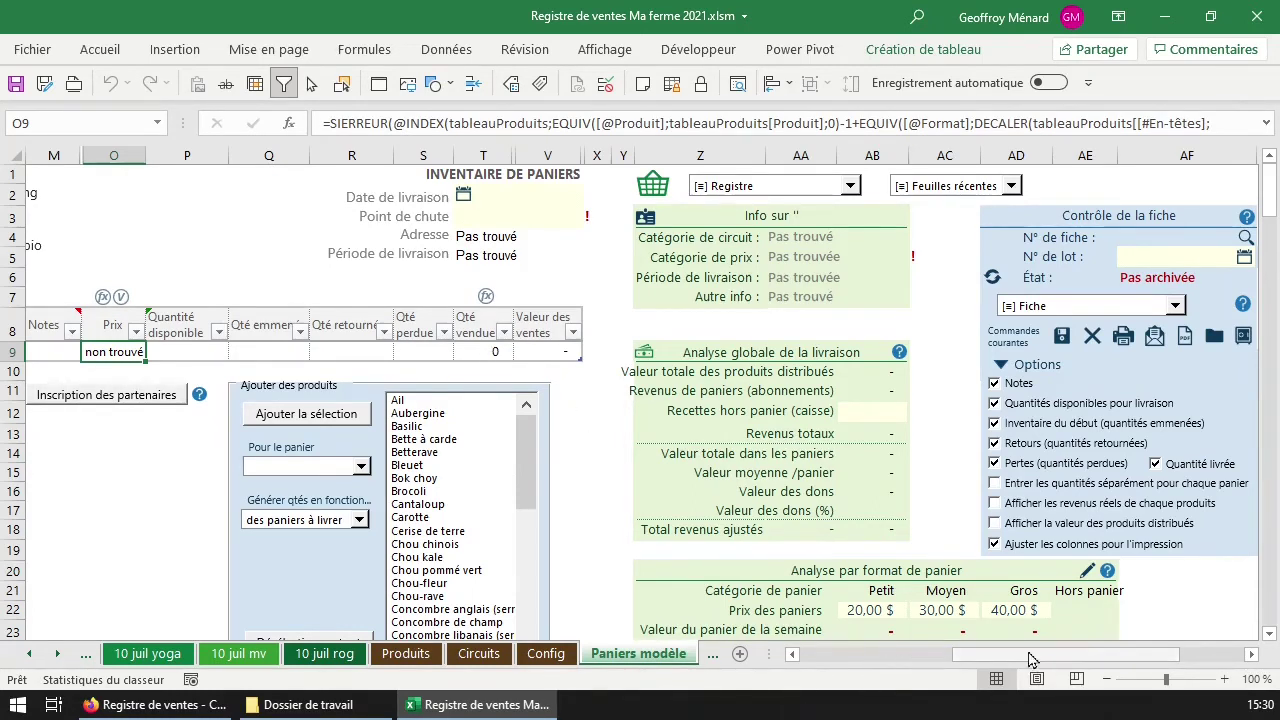
{"action": "scroll", "coordinate": [1010, 625], "scroll_direction": "down", "scroll_amount": 2}
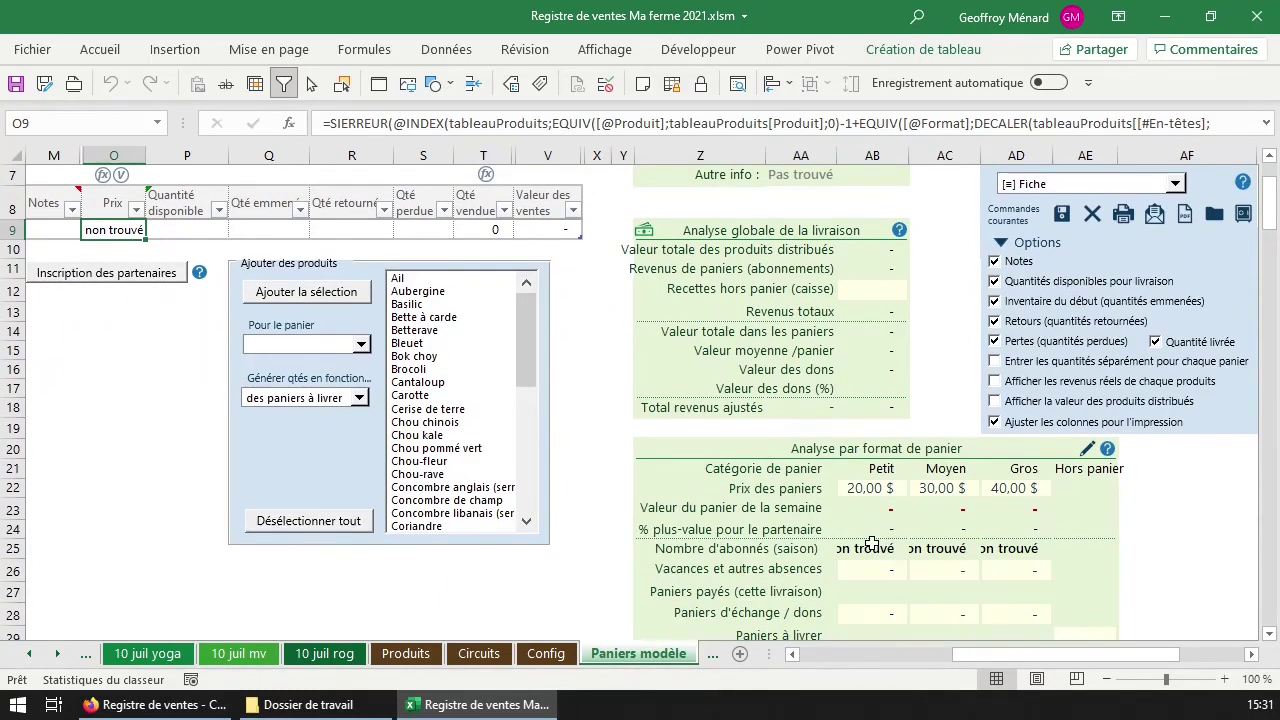
{"action": "scroll", "coordinate": [872, 543], "scroll_direction": "up", "scroll_amount": 2}
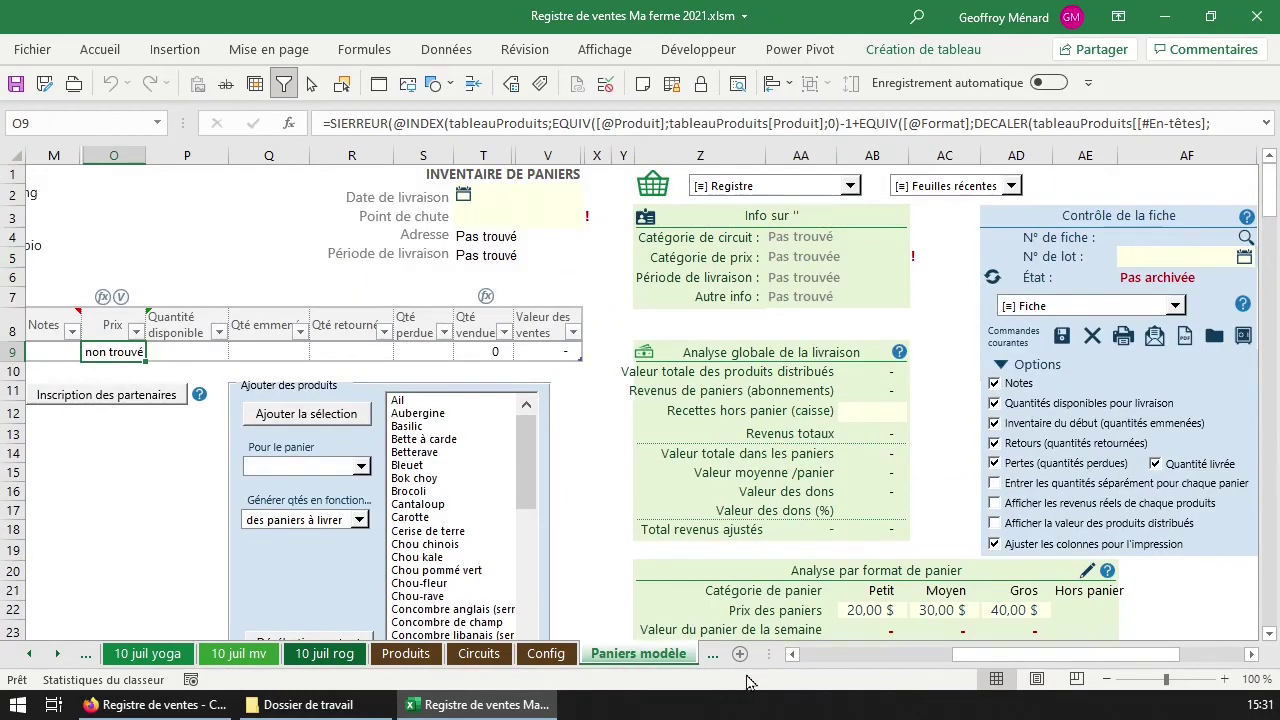
{"action": "scroll", "coordinate": [857, 665], "scroll_direction": "left", "scroll_amount": 2}
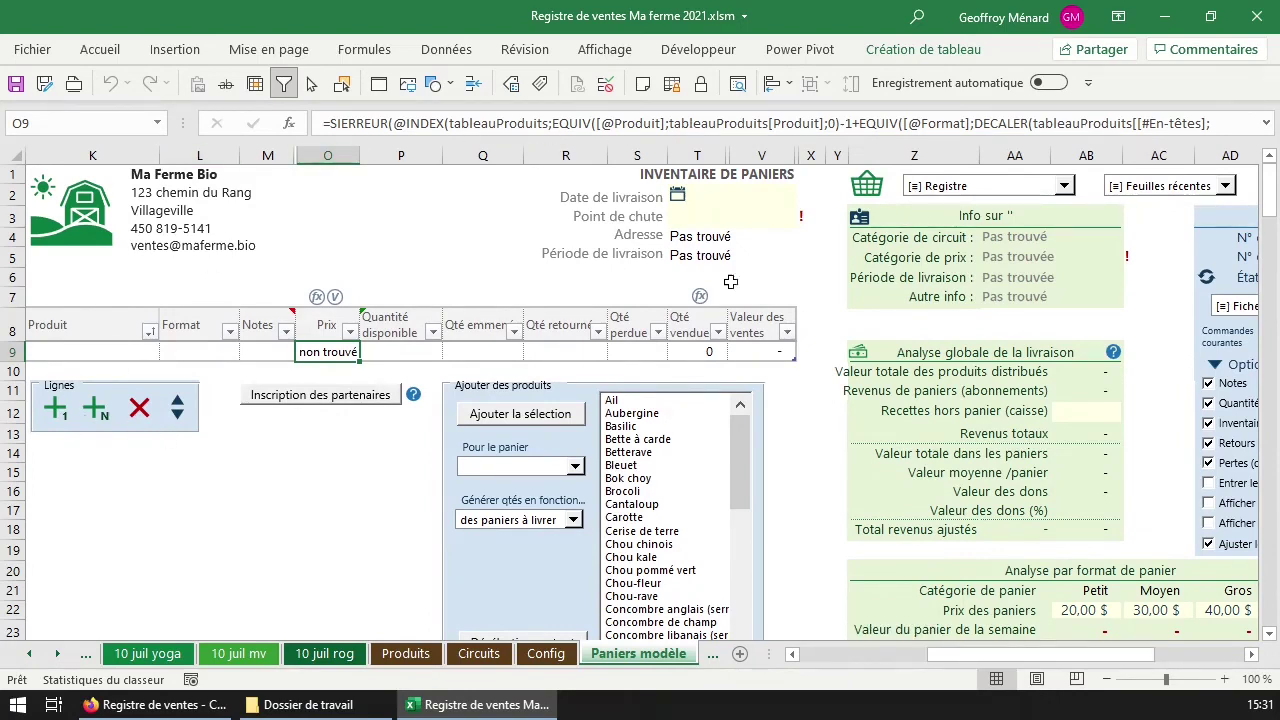
{"action": "scroll", "coordinate": [1040, 665], "scroll_direction": "right", "scroll_amount": 4}
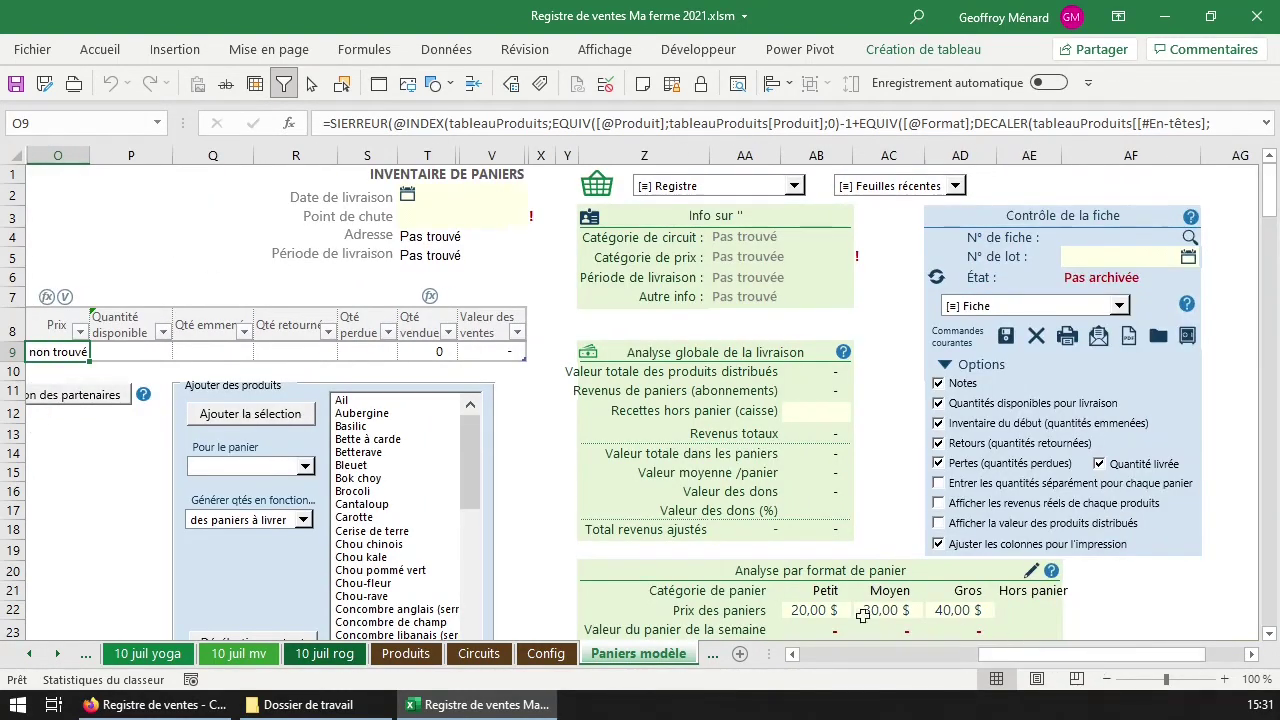
{"action": "left_click", "coordinate": [840, 612]}
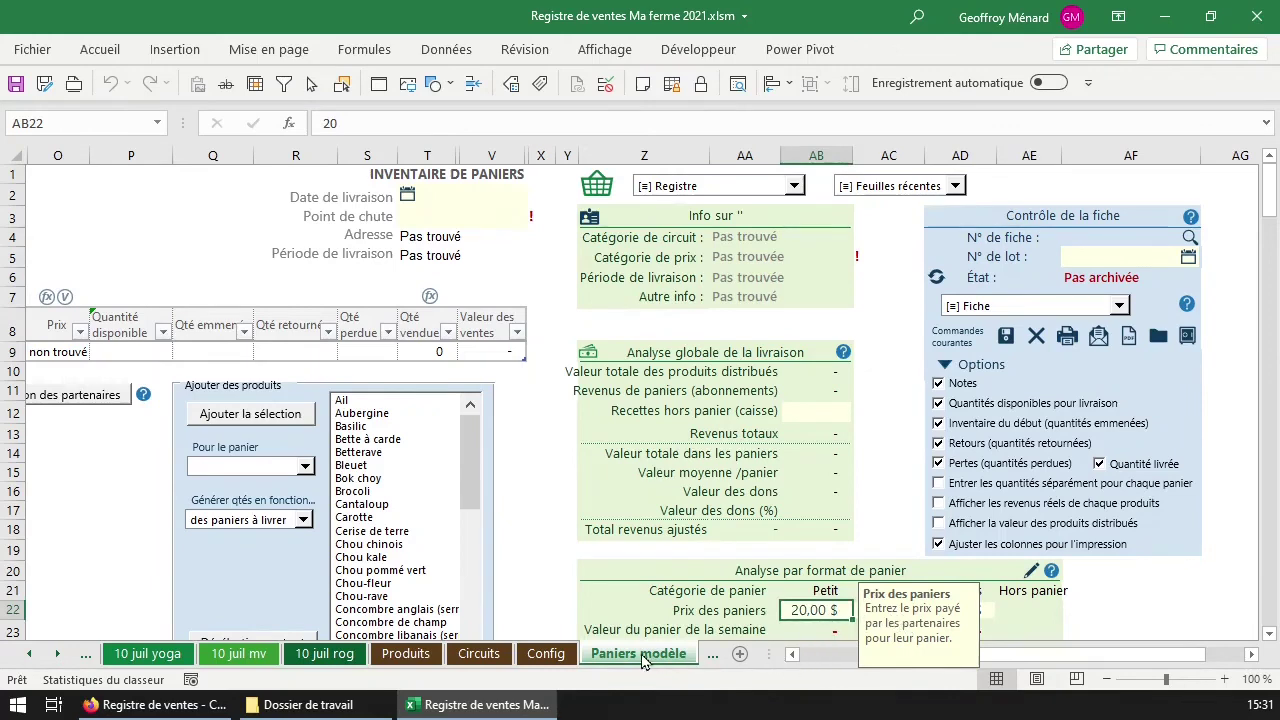
{"action": "left_click", "coordinate": [1018, 308]}
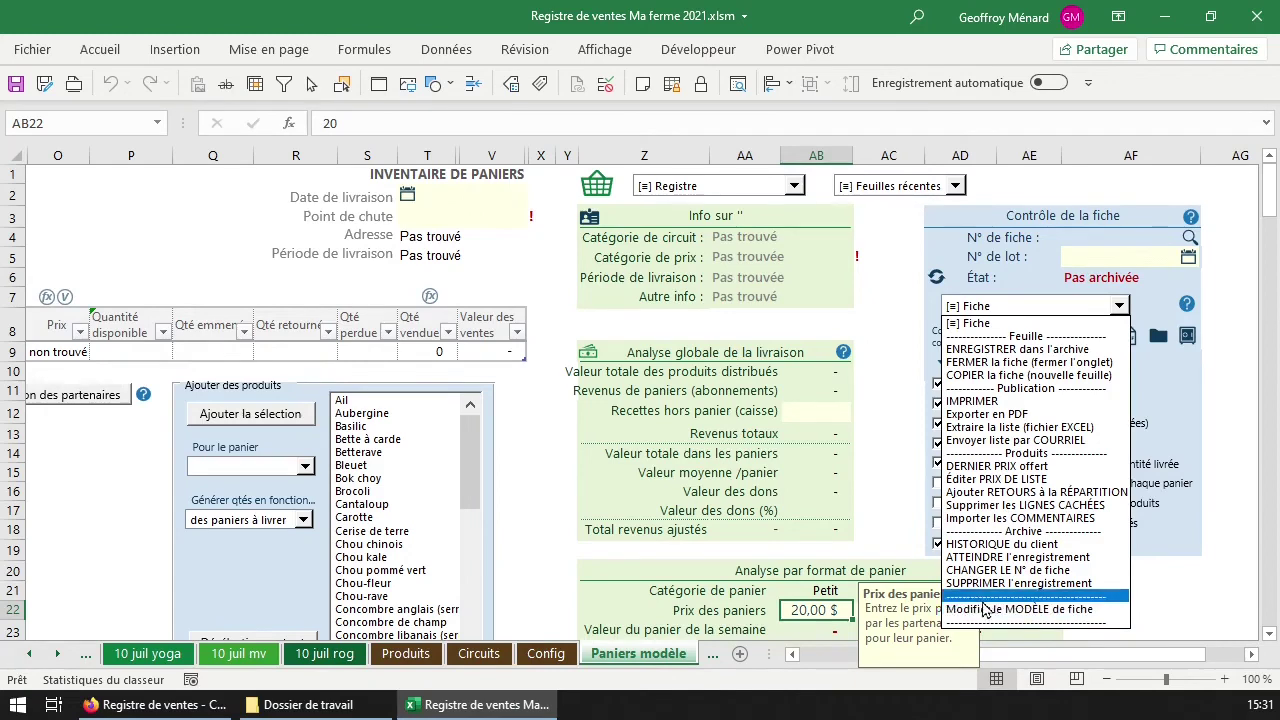
On the Config sheet, use the Facturation 'Modifier le modèle' icon to open Facture modèle.
{"action": "left_click", "coordinate": [565, 655]}
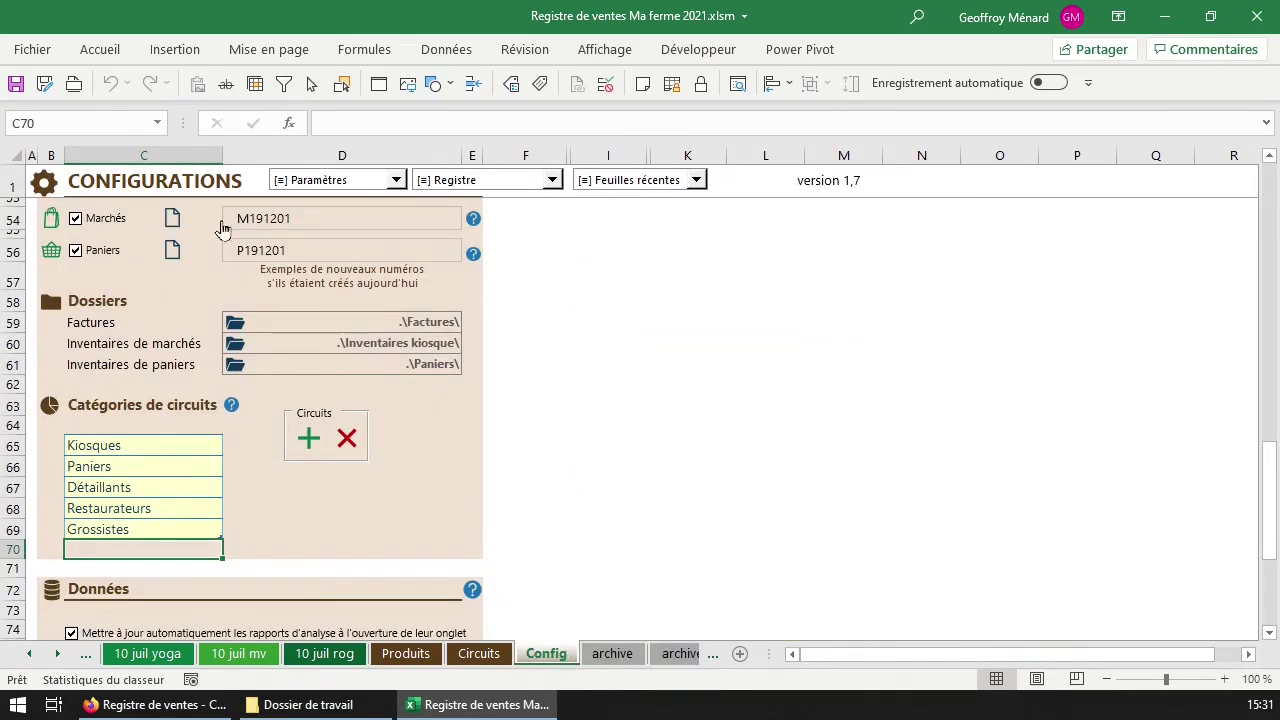
{"action": "scroll", "coordinate": [135, 275], "scroll_direction": "up", "scroll_amount": 4}
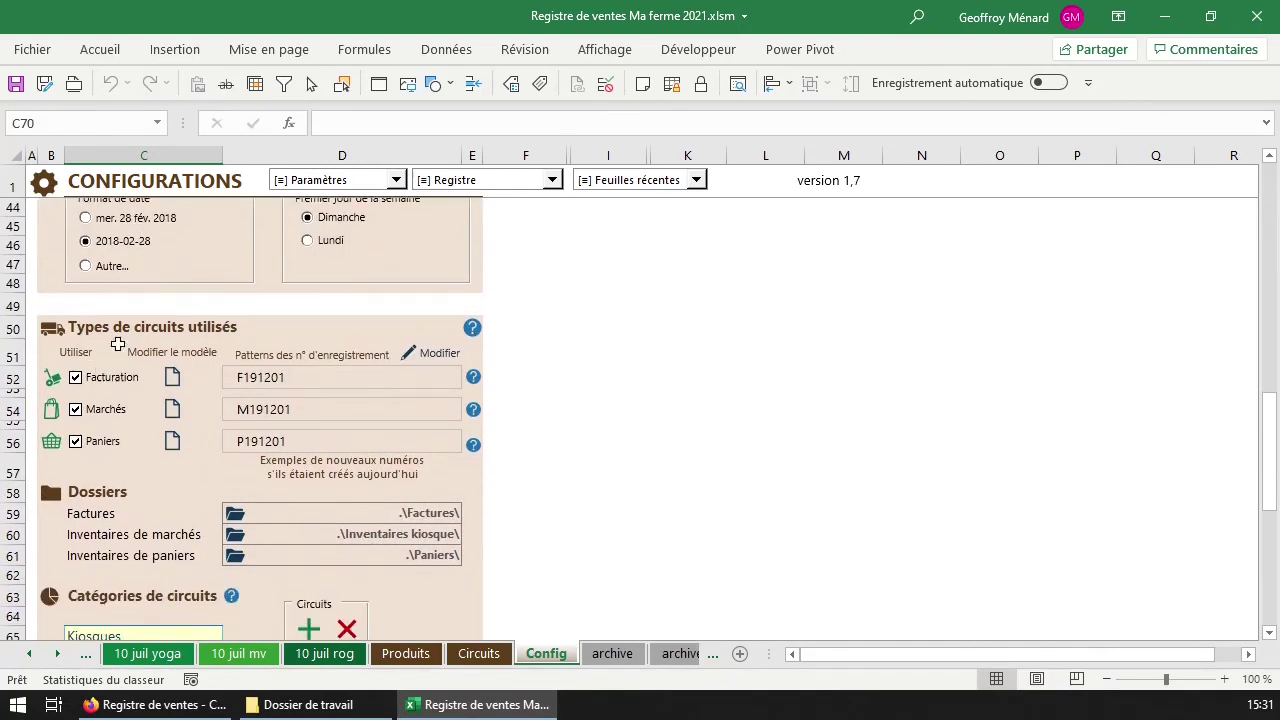
{"action": "left_click", "coordinate": [171, 382]}
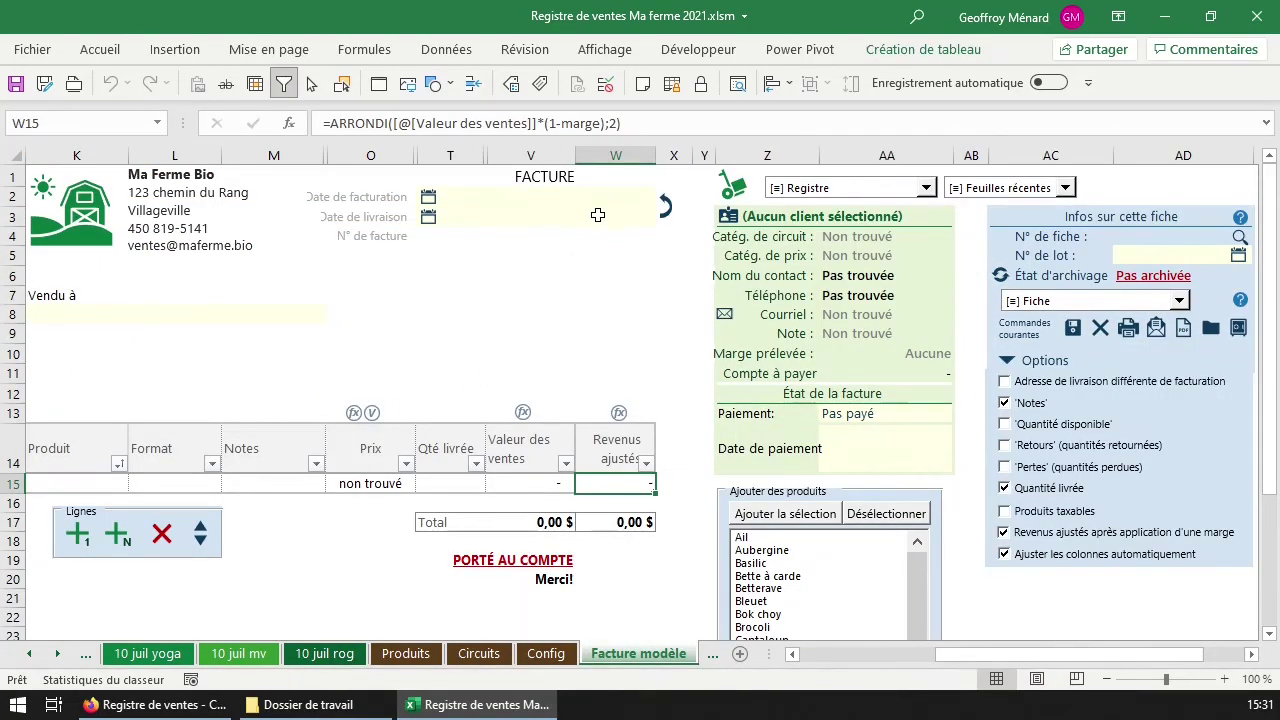
Uncheck Revenus ajustés après application d'une marge, and delete then restore the signature text box.
{"action": "left_click", "coordinate": [1104, 530]}
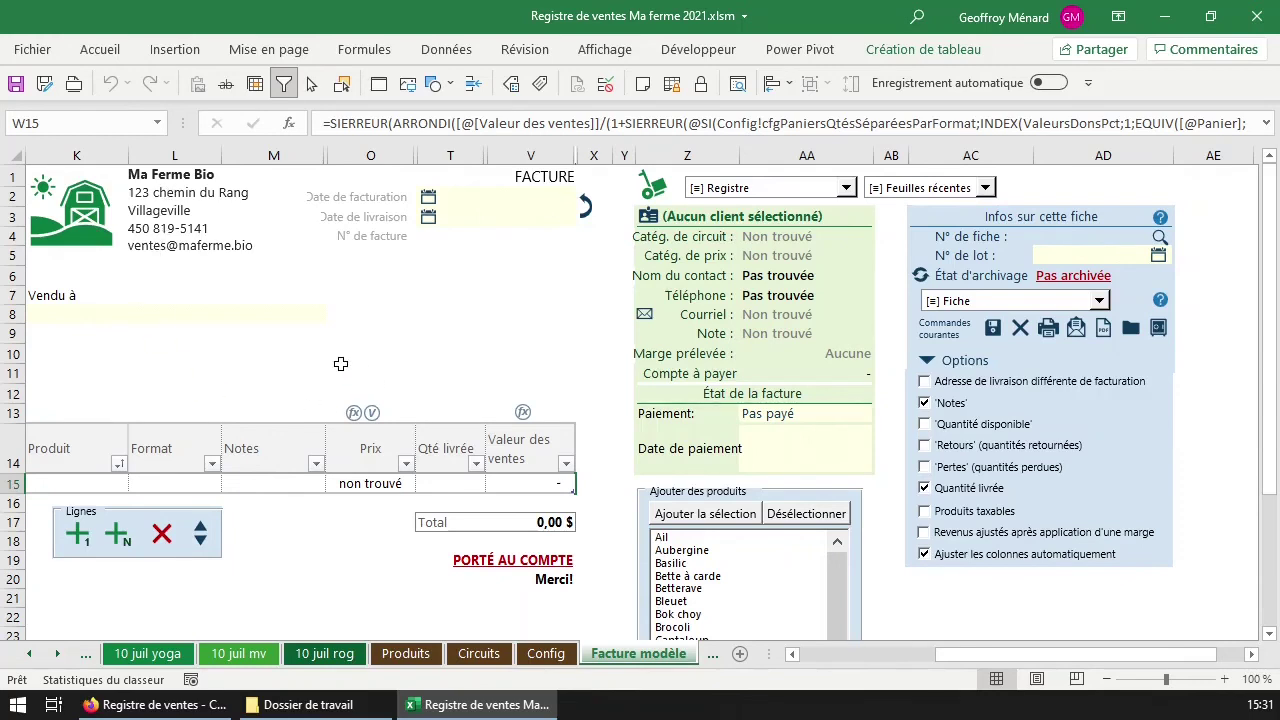
{"action": "scroll", "coordinate": [356, 369], "scroll_direction": "down", "scroll_amount": 2}
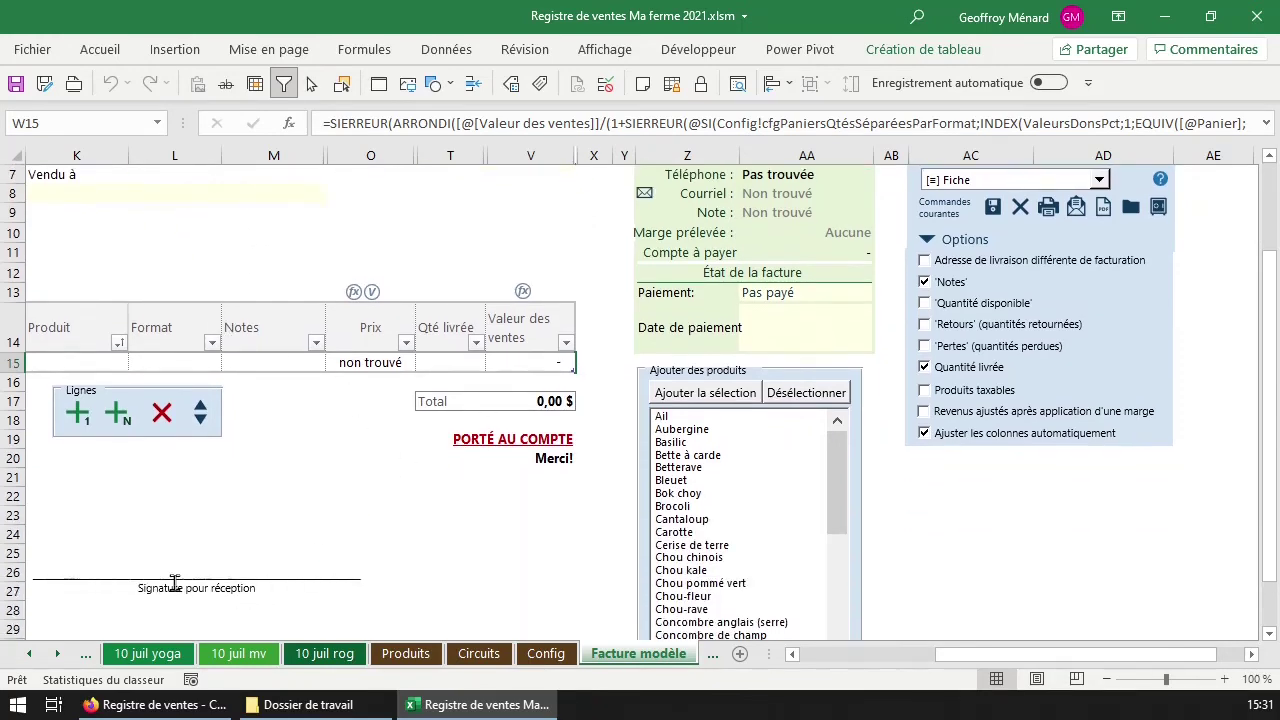
{"action": "left_click", "coordinate": [195, 584]}
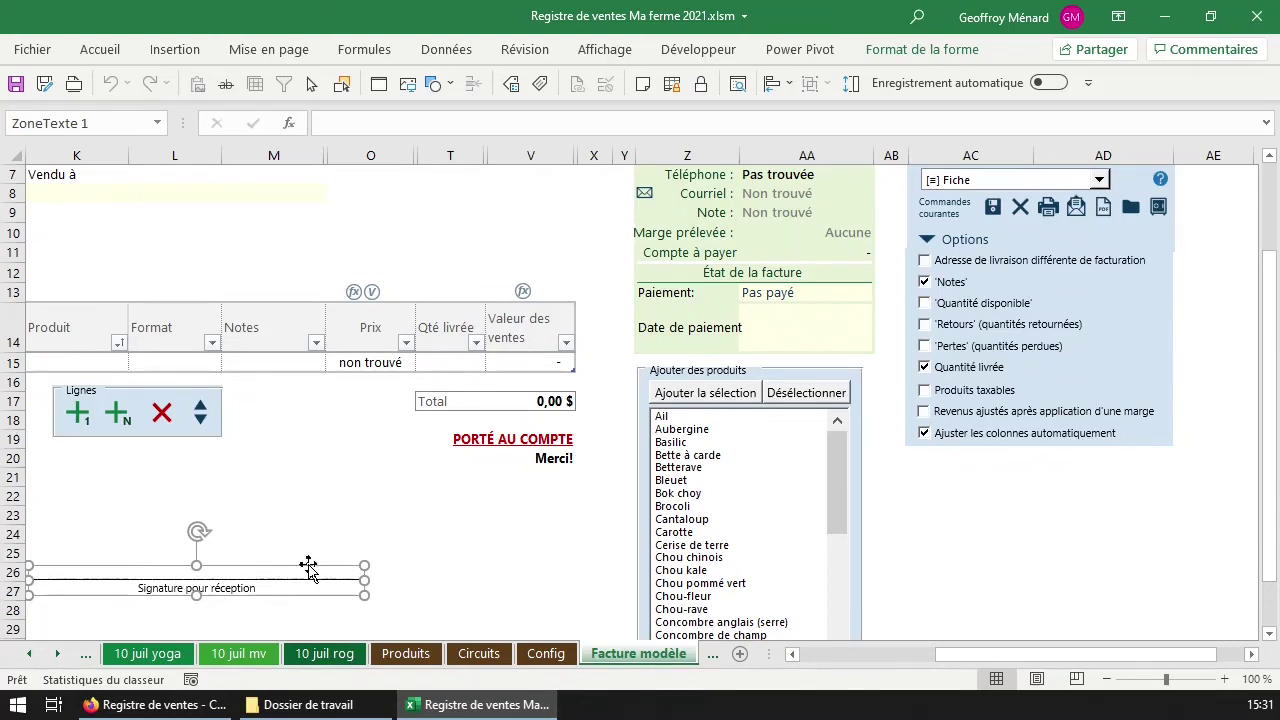
{"action": "key", "text": "Delete"}
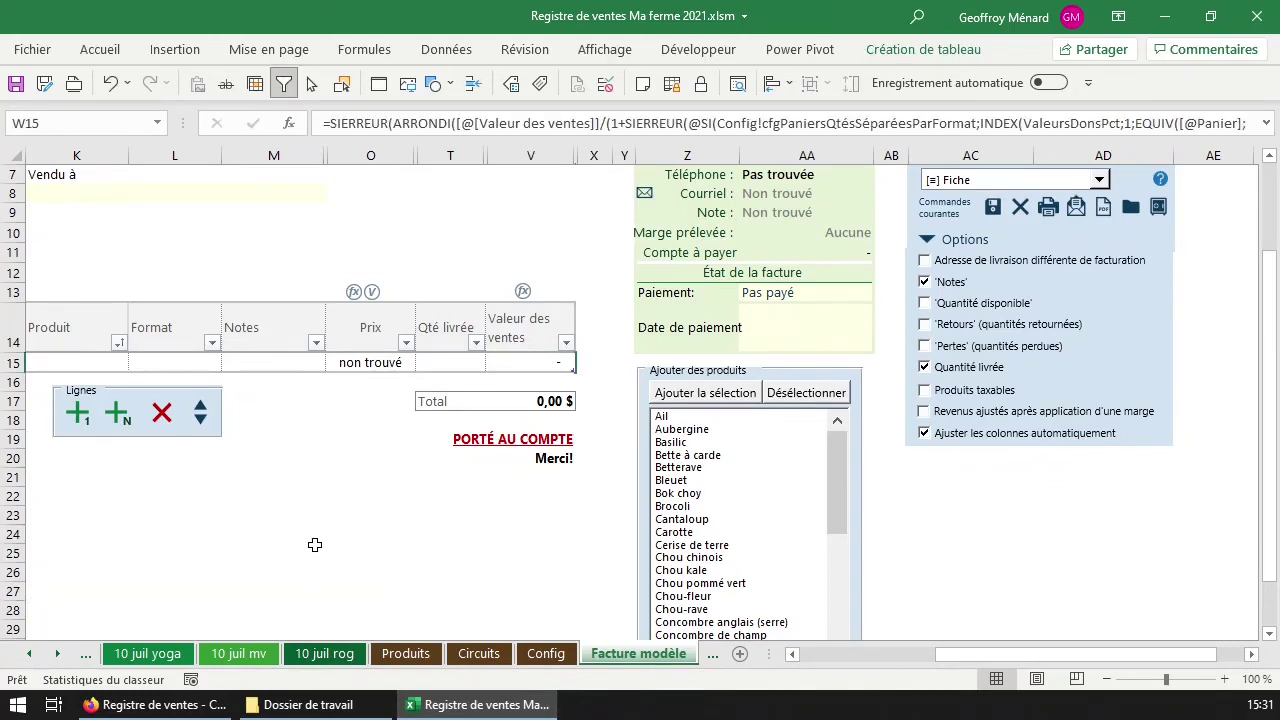
{"action": "key", "text": "ctrl+z"}
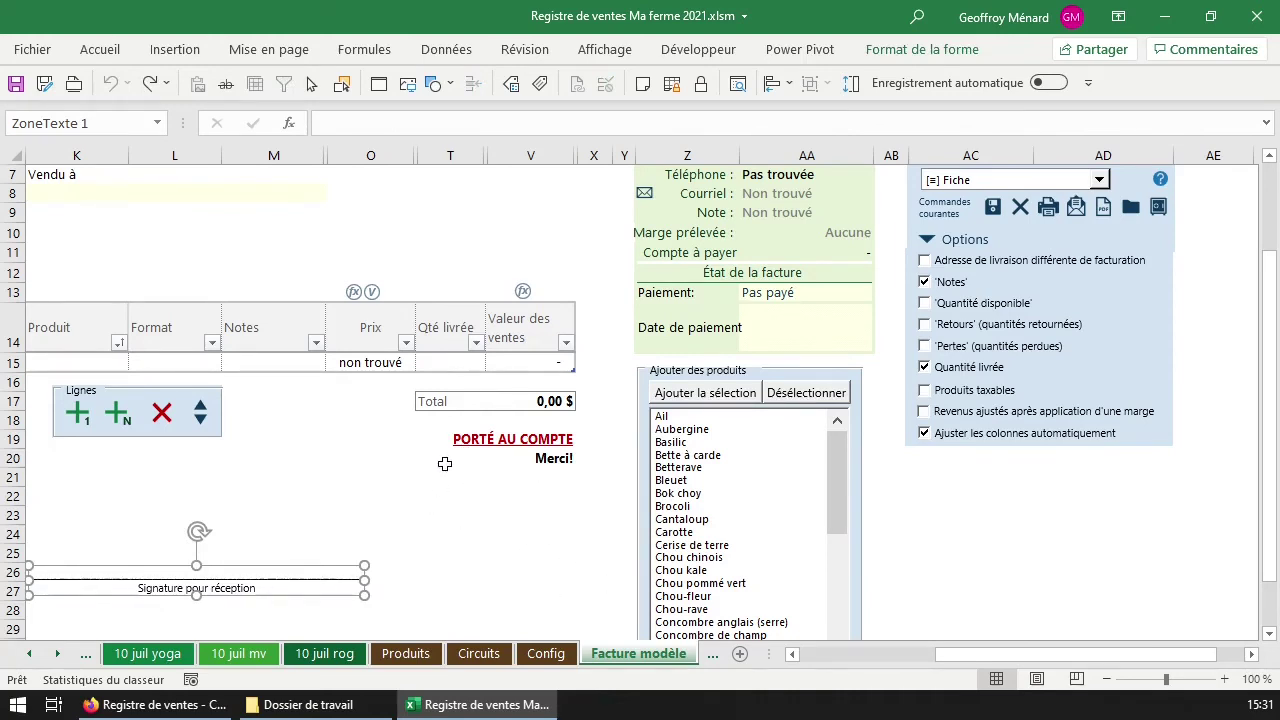
Deselect the signature box and go back to the top of the Config sheet.
{"action": "scroll", "coordinate": [439, 463], "scroll_direction": "up", "scroll_amount": 2}
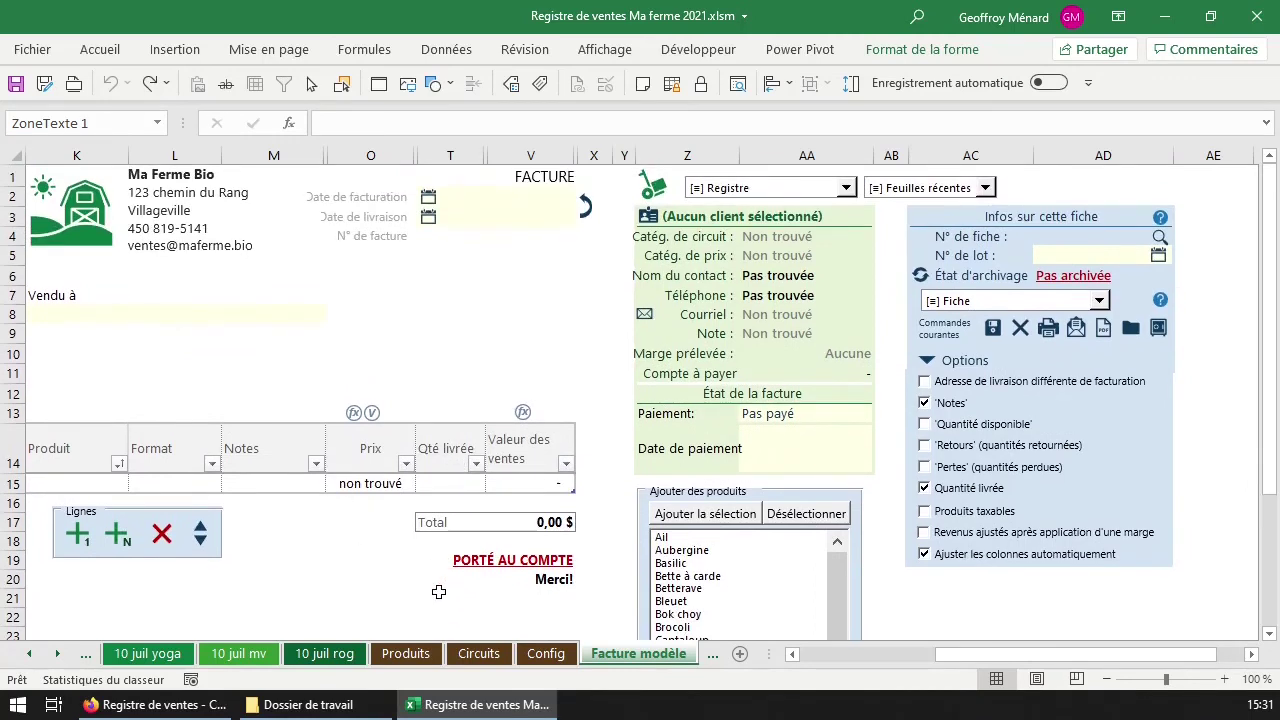
{"action": "scroll", "coordinate": [439, 587], "scroll_direction": "down", "scroll_amount": 1}
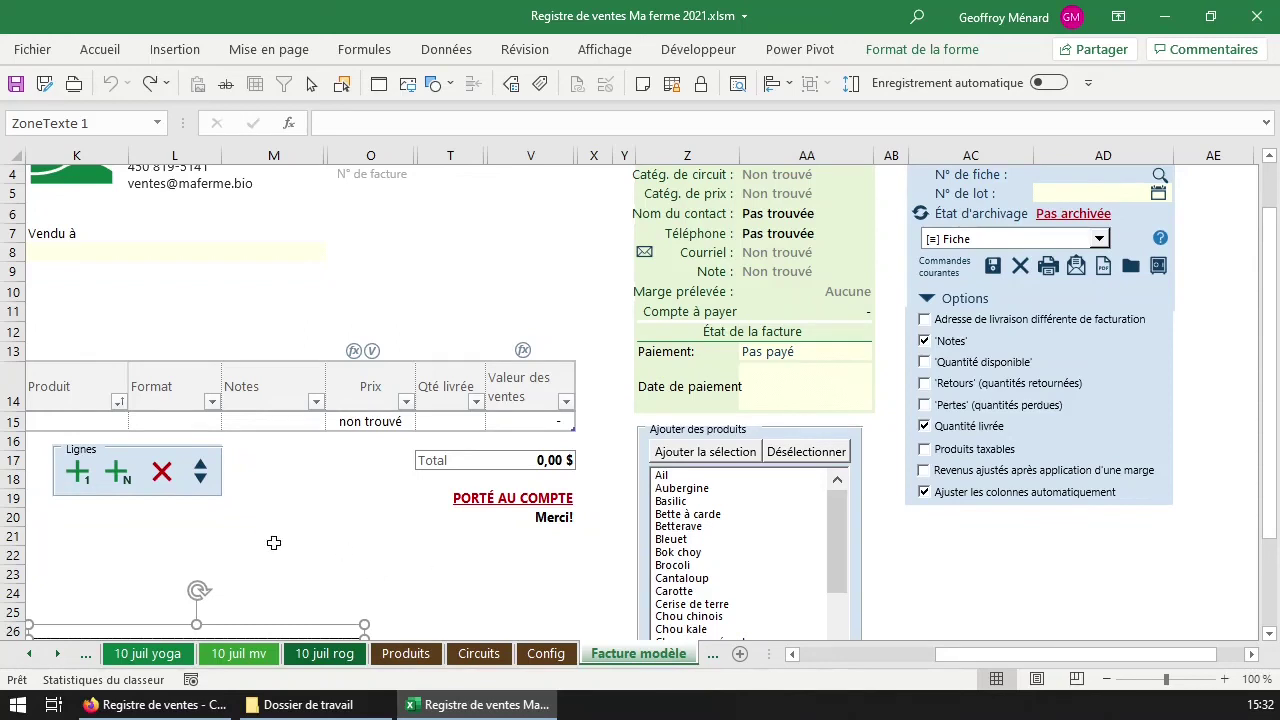
{"action": "left_click", "coordinate": [541, 557]}
{"action": "left_click", "coordinate": [560, 595]}
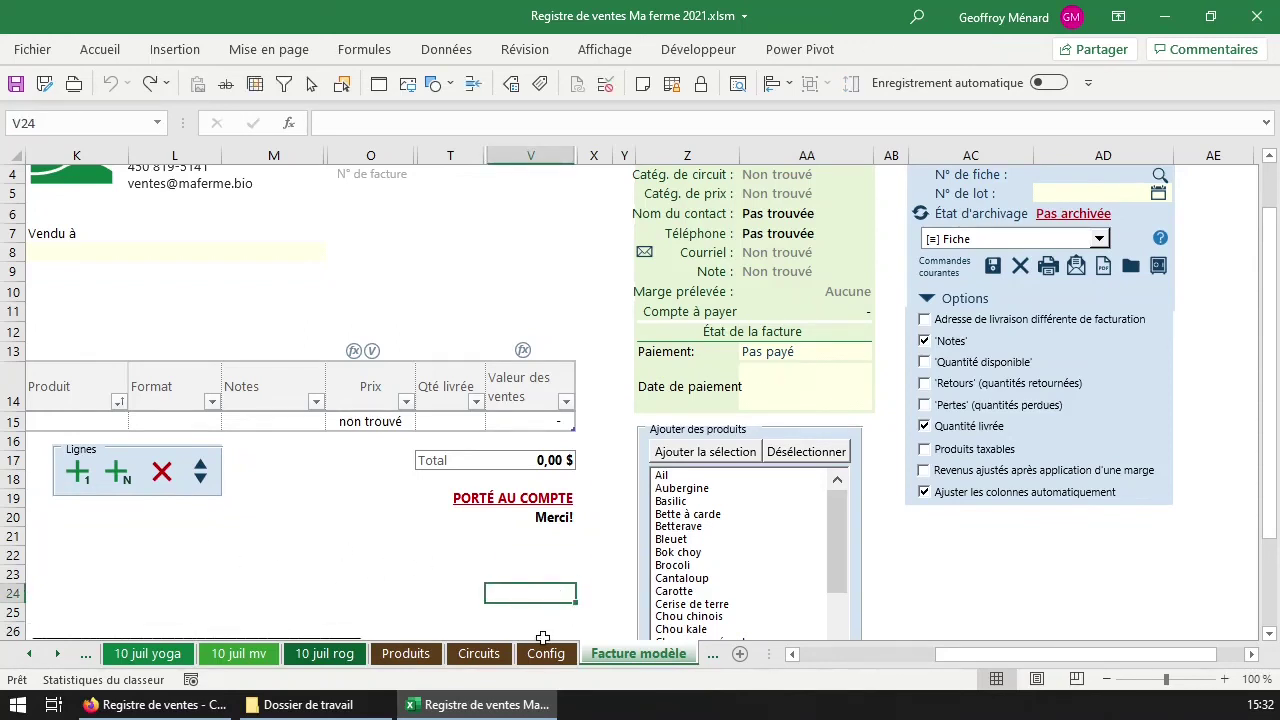
{"action": "left_click", "coordinate": [541, 617]}
{"action": "left_click", "coordinate": [546, 633]}
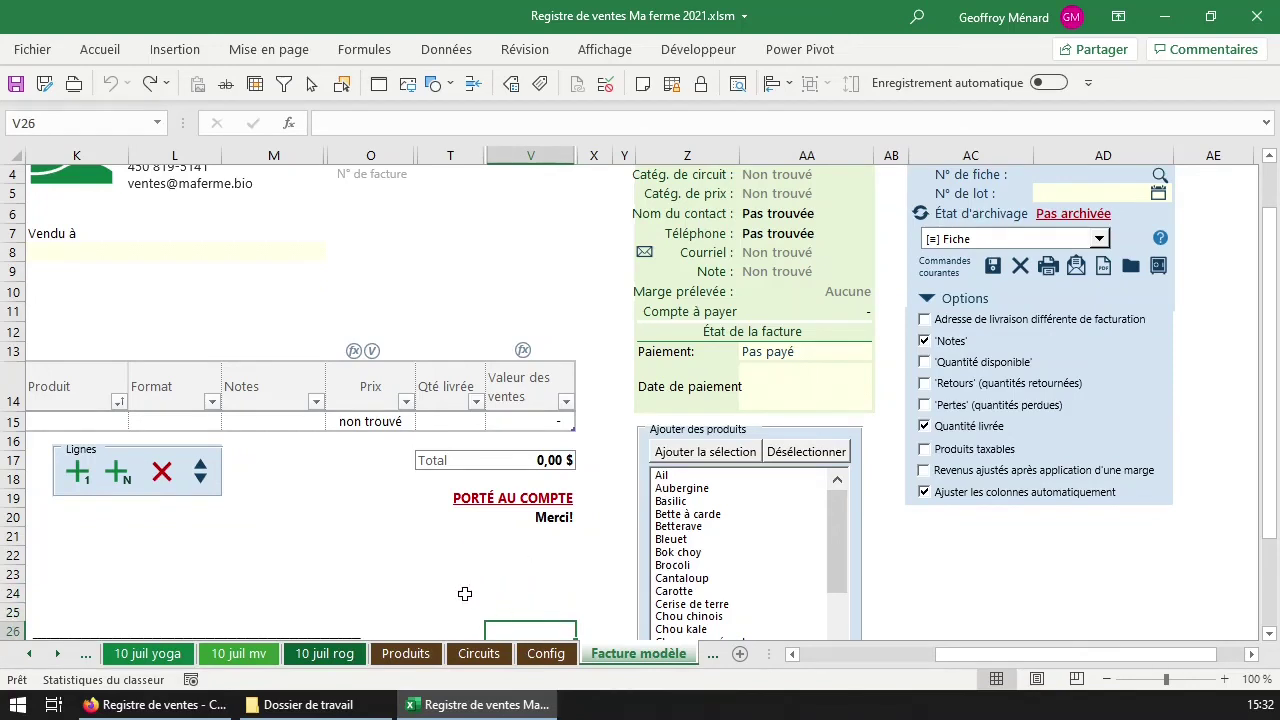
{"action": "left_click", "coordinate": [557, 618]}
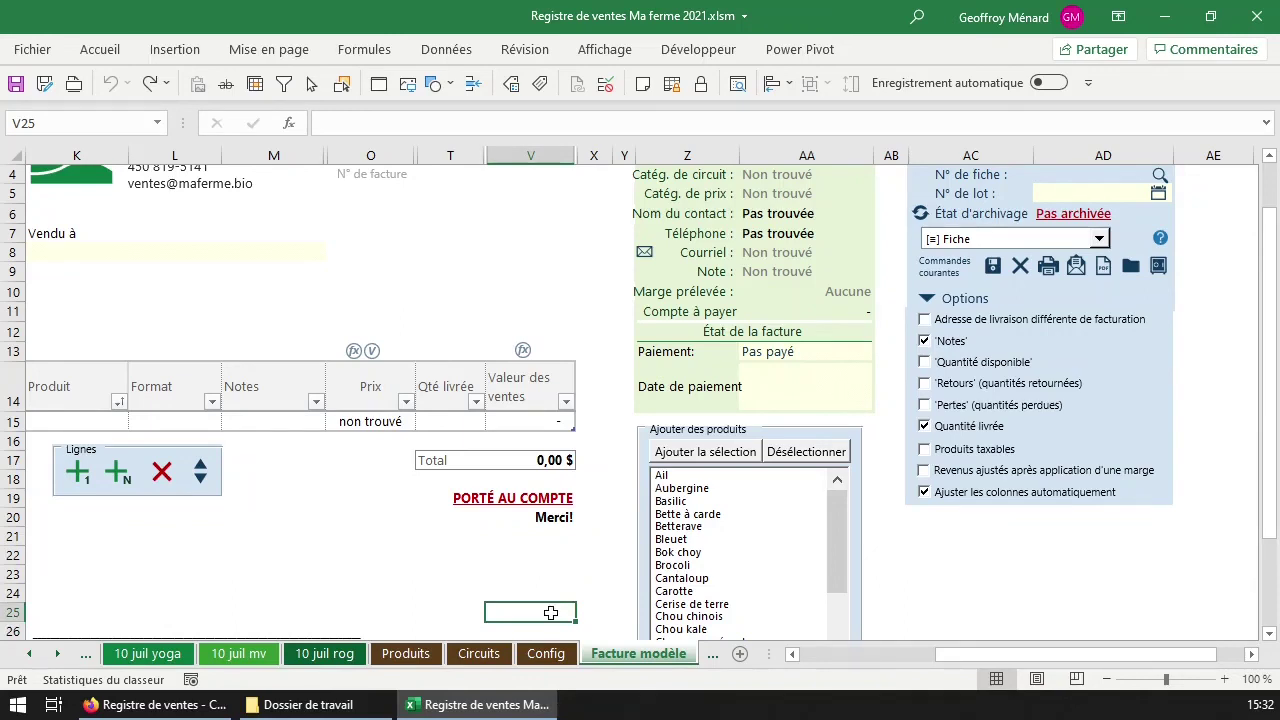
{"action": "left_click", "coordinate": [530, 628]}
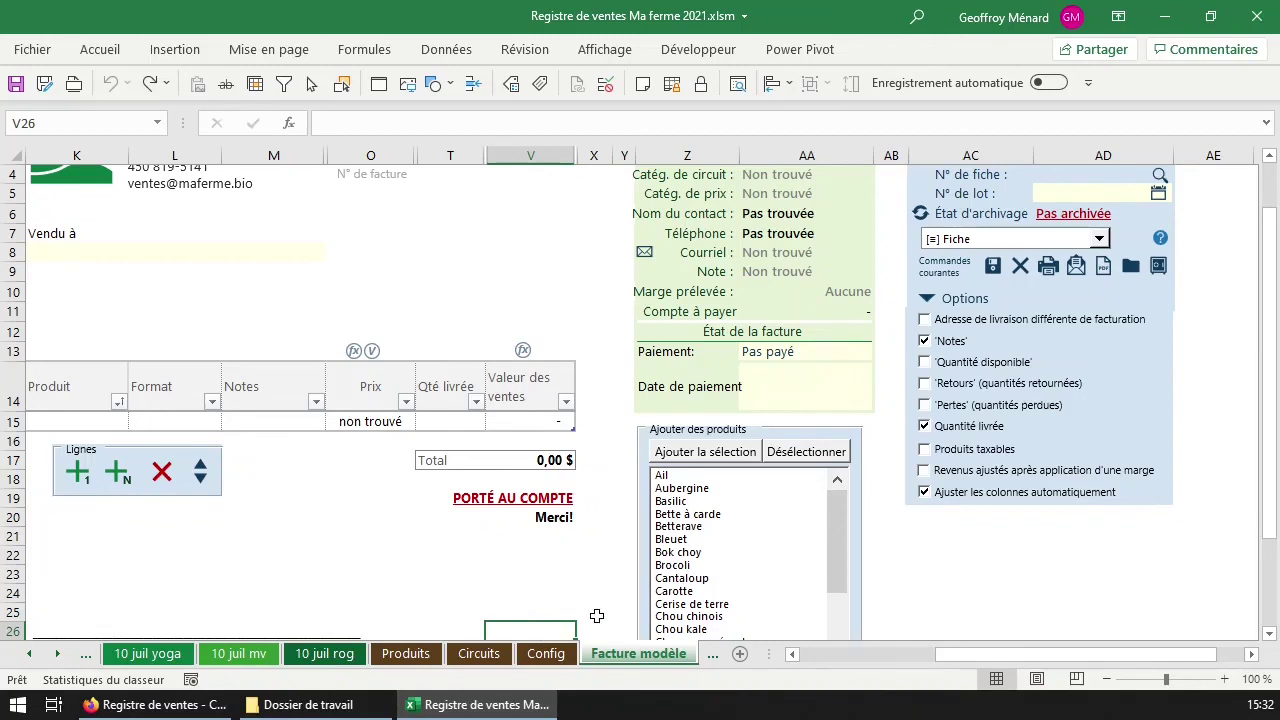
{"action": "left_click", "coordinate": [546, 653]}
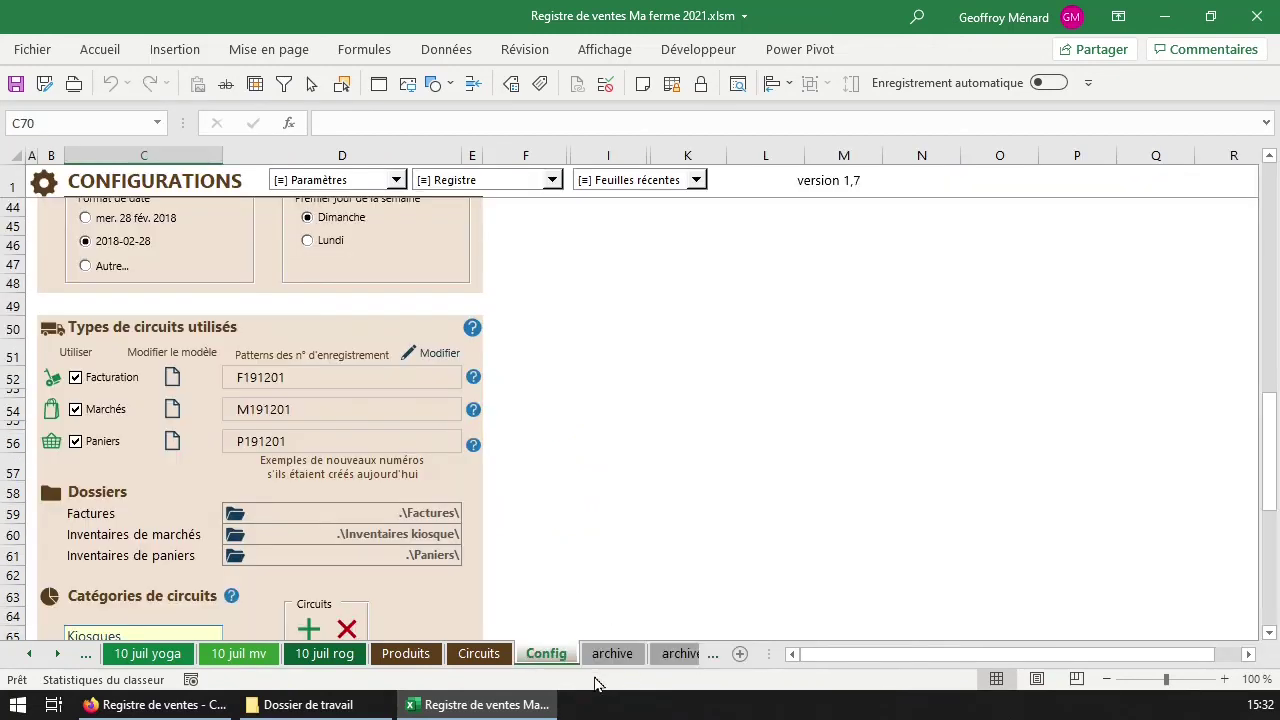
{"action": "scroll", "coordinate": [603, 518], "scroll_direction": "up", "scroll_amount": 10}
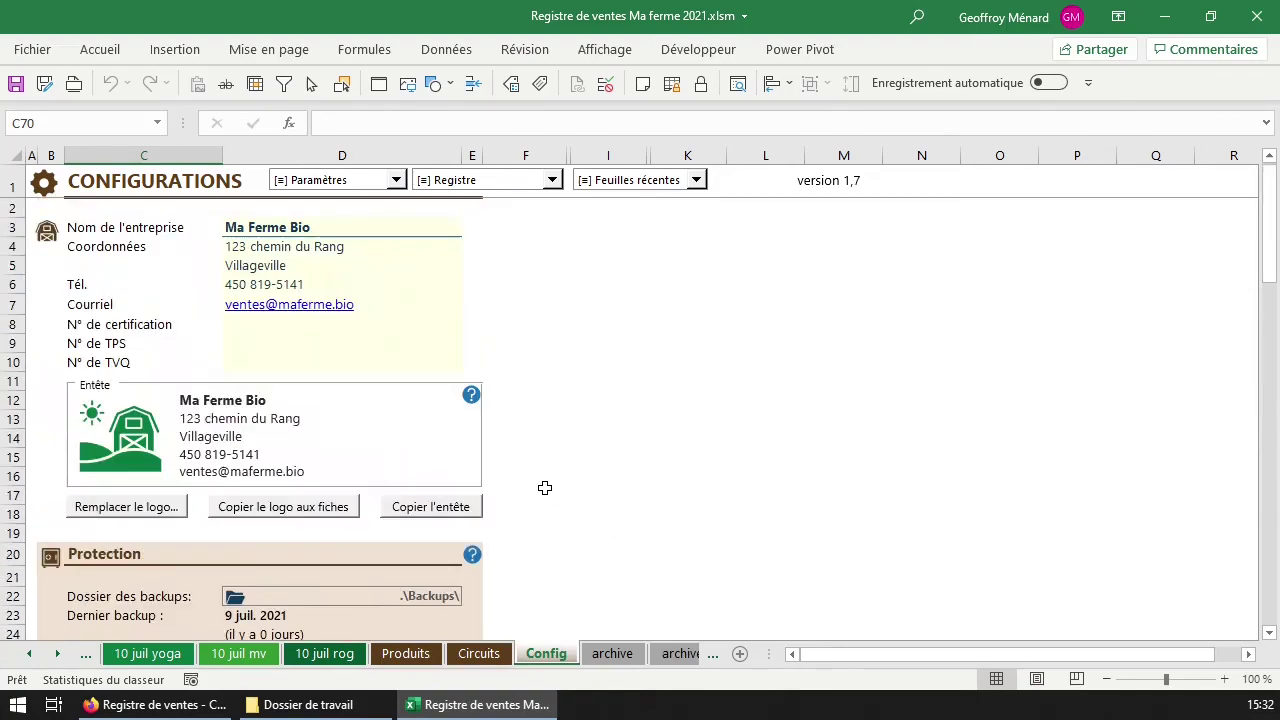